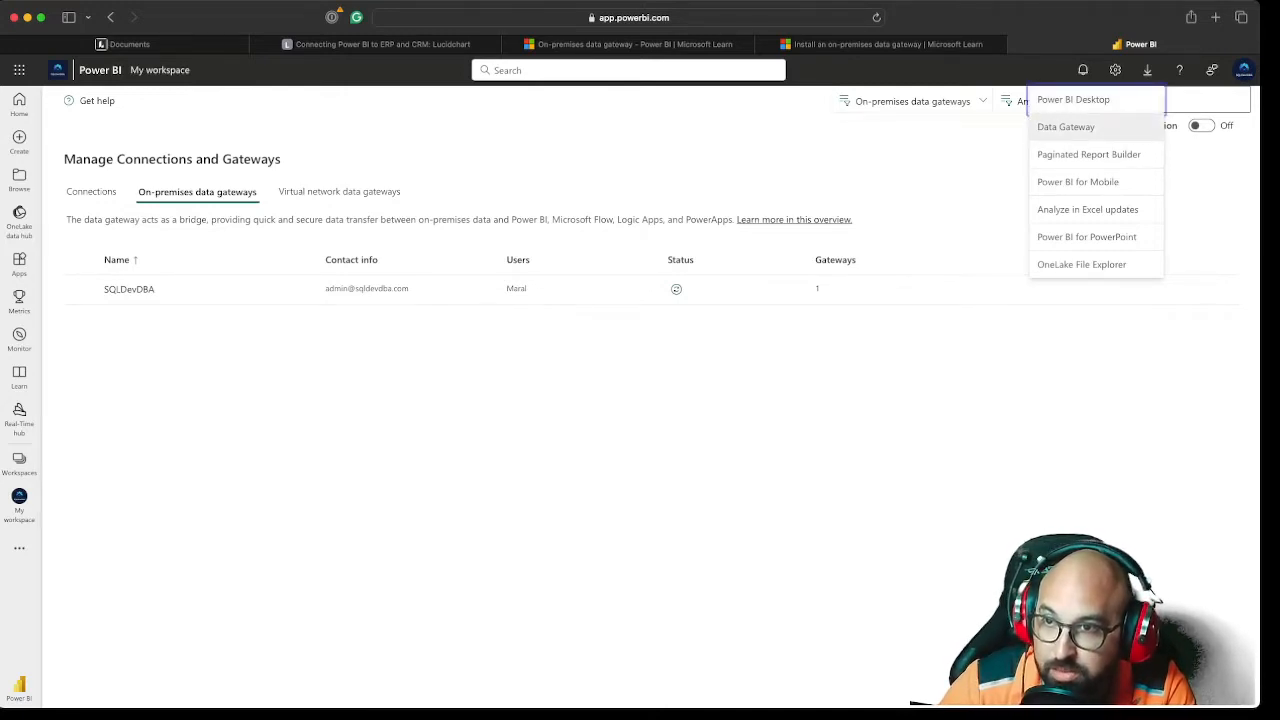
Open the Data Gateway download page and examine the feature comparison of standard and personal gateway modes
click(1066, 127)
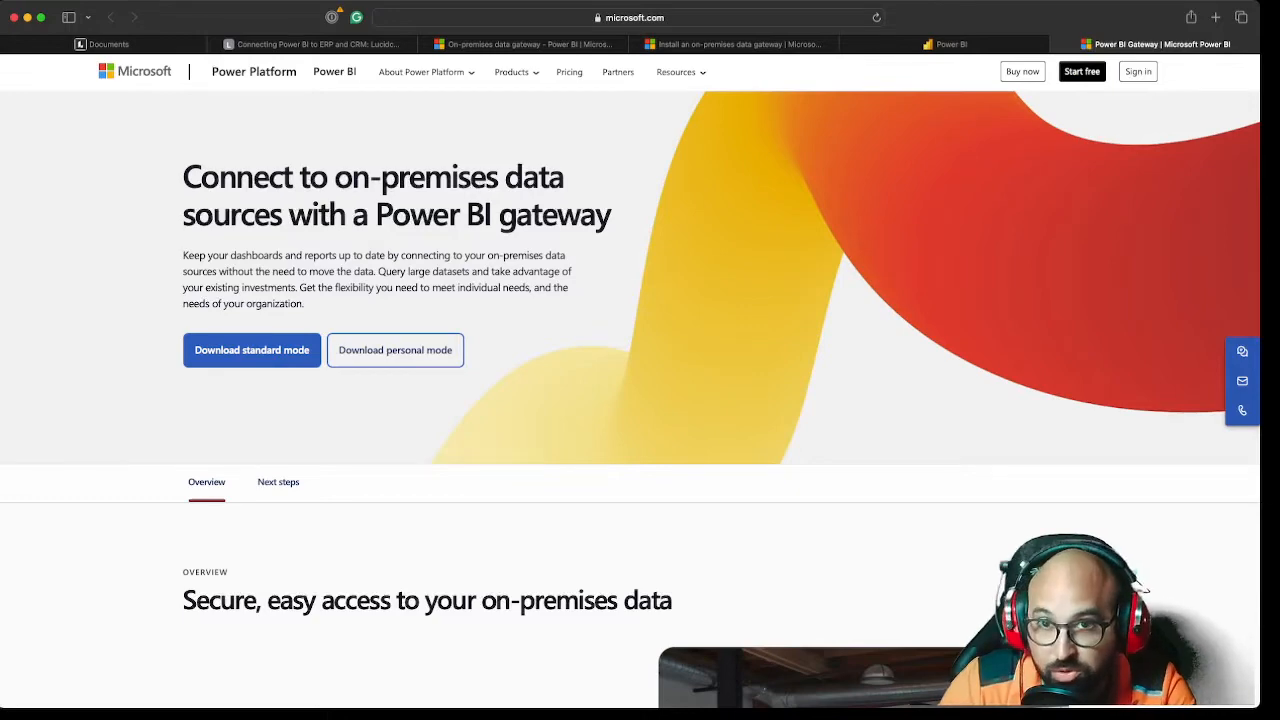
scroll(640, 400, down, 10)
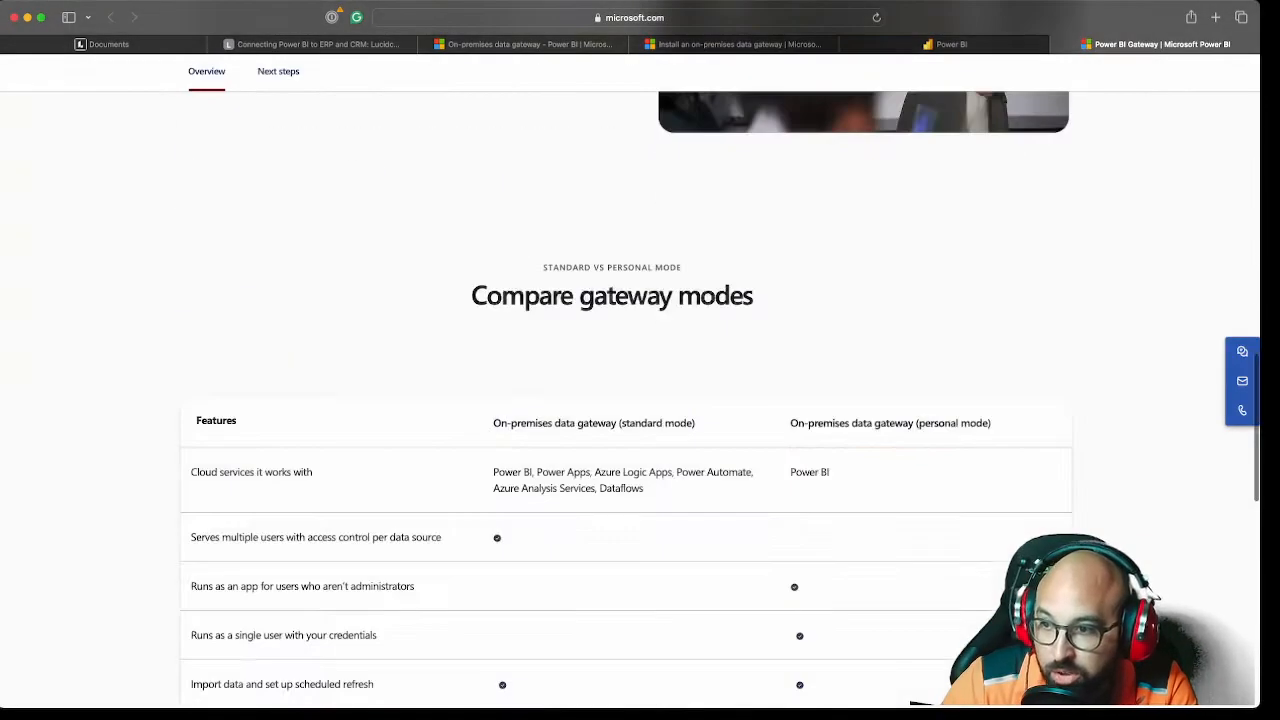
scroll(640, 400, down, 2)
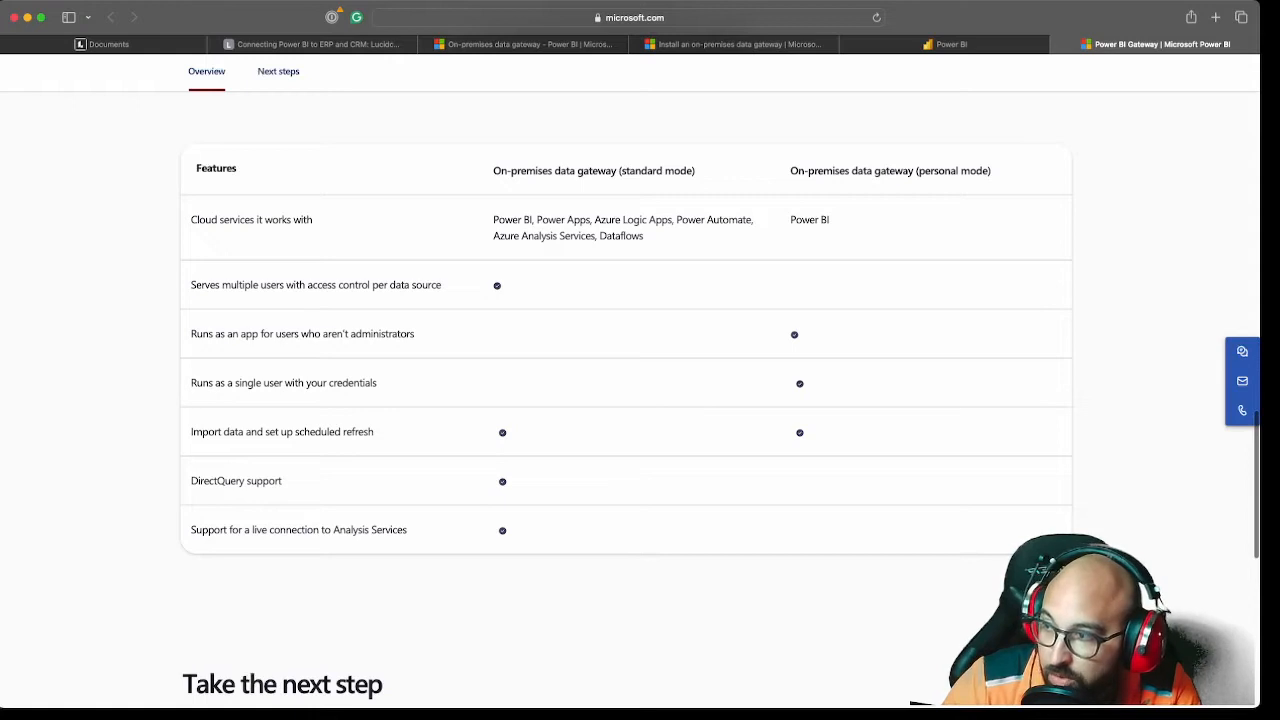
drag(220, 333, 414, 333)
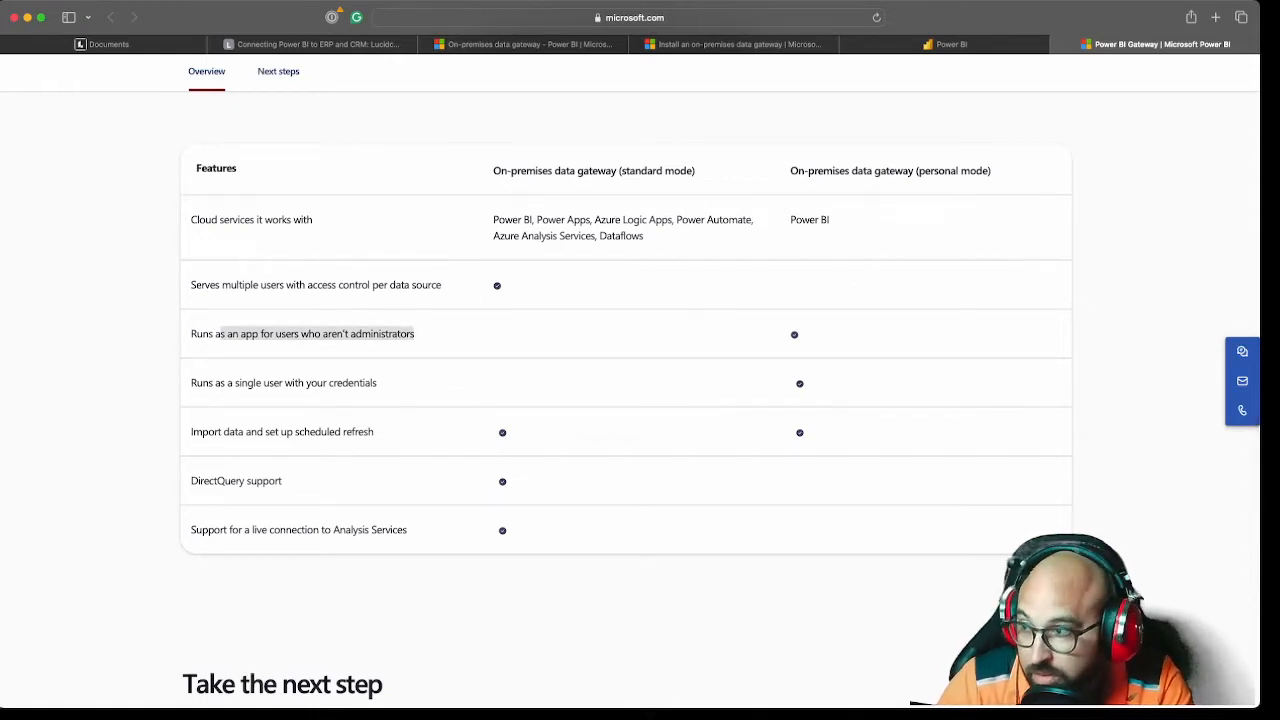
drag(190, 382, 377, 382)
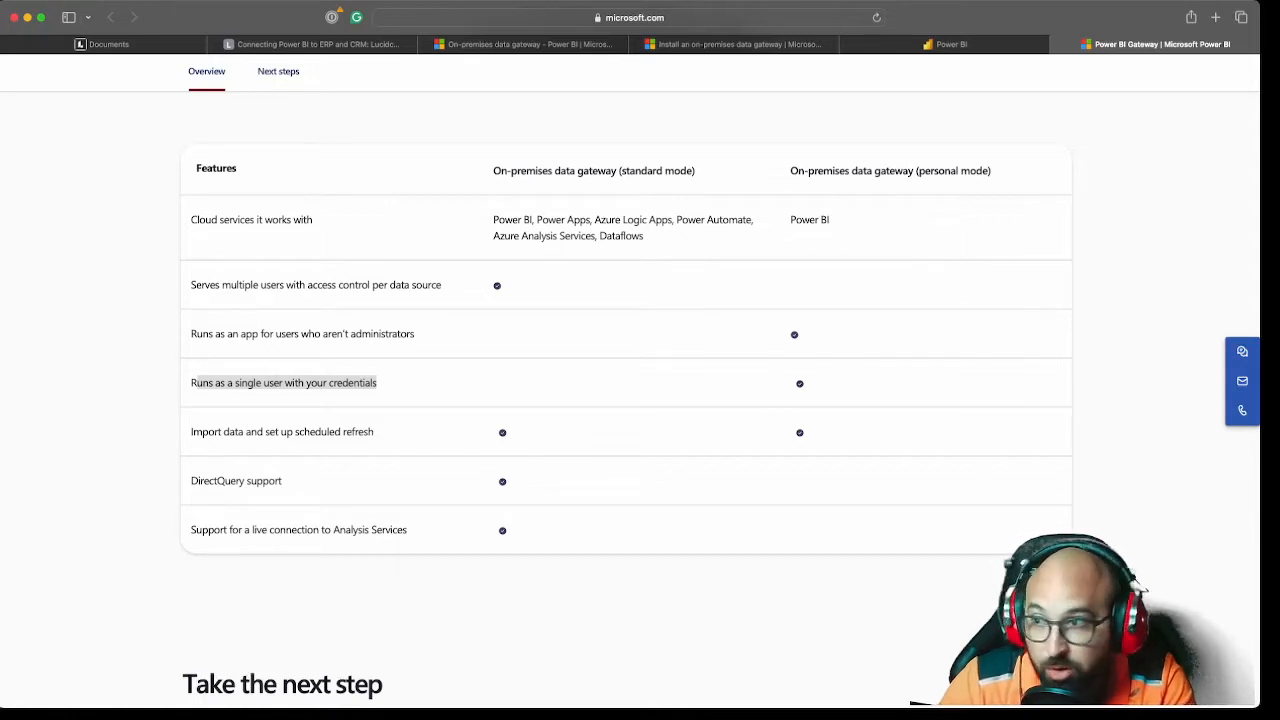
drag(696, 171, 493, 171)
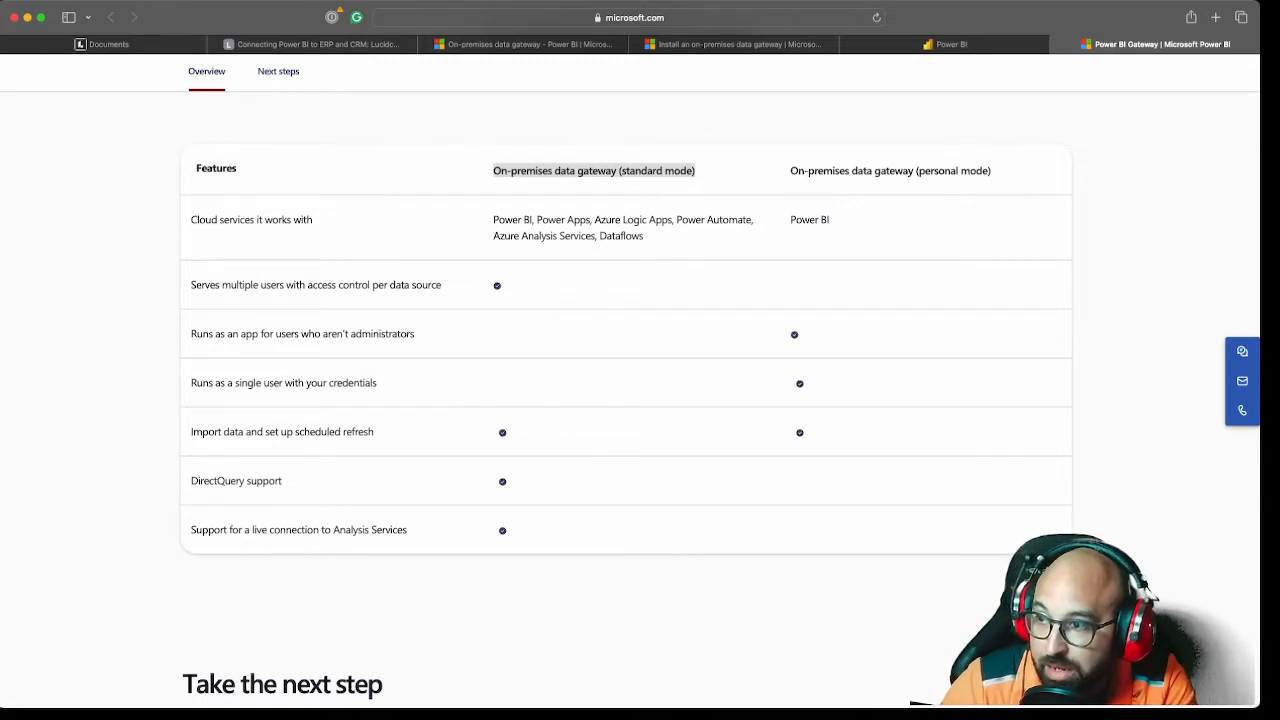
drag(493, 219, 672, 219)
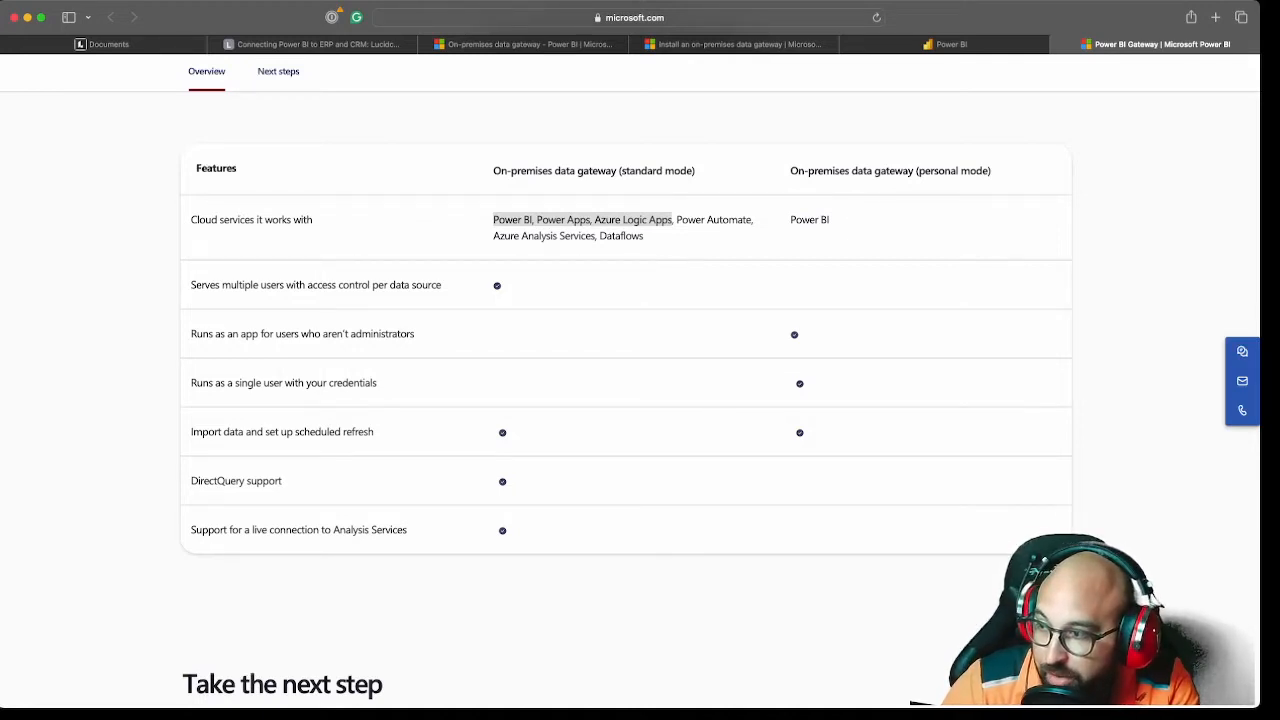
click(672, 221)
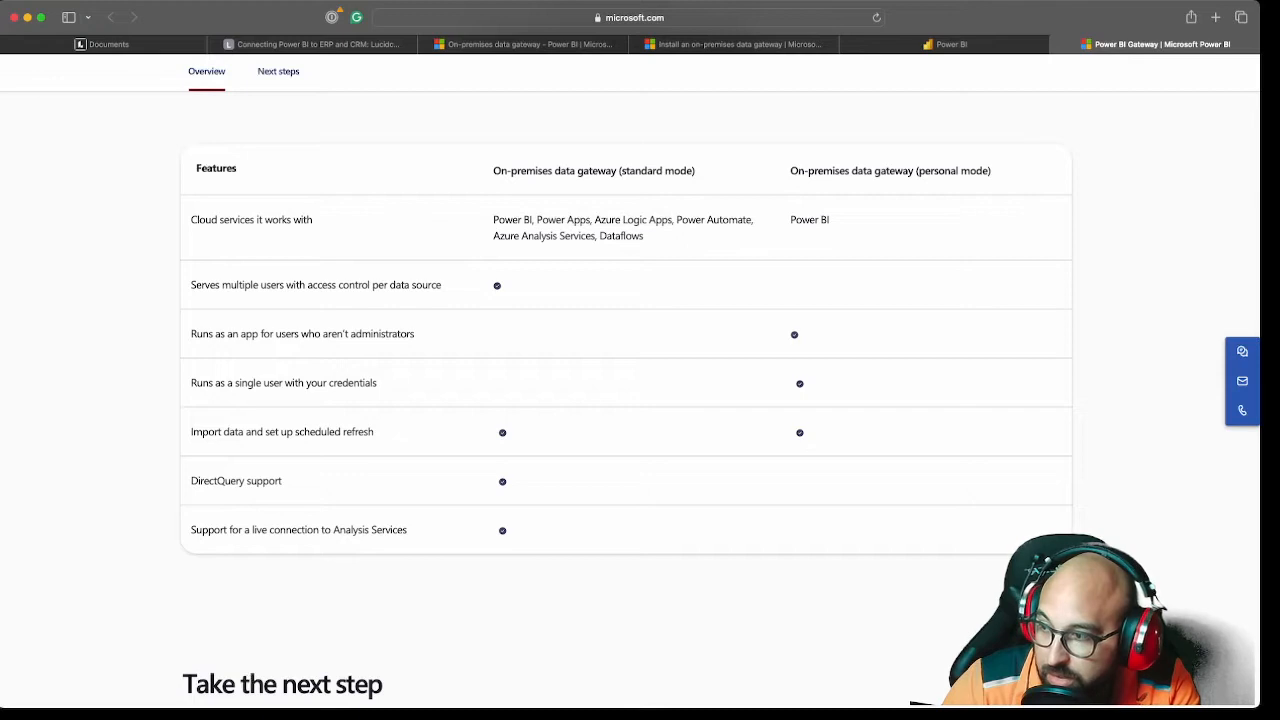
drag(199, 481, 509, 482)
click(509, 482)
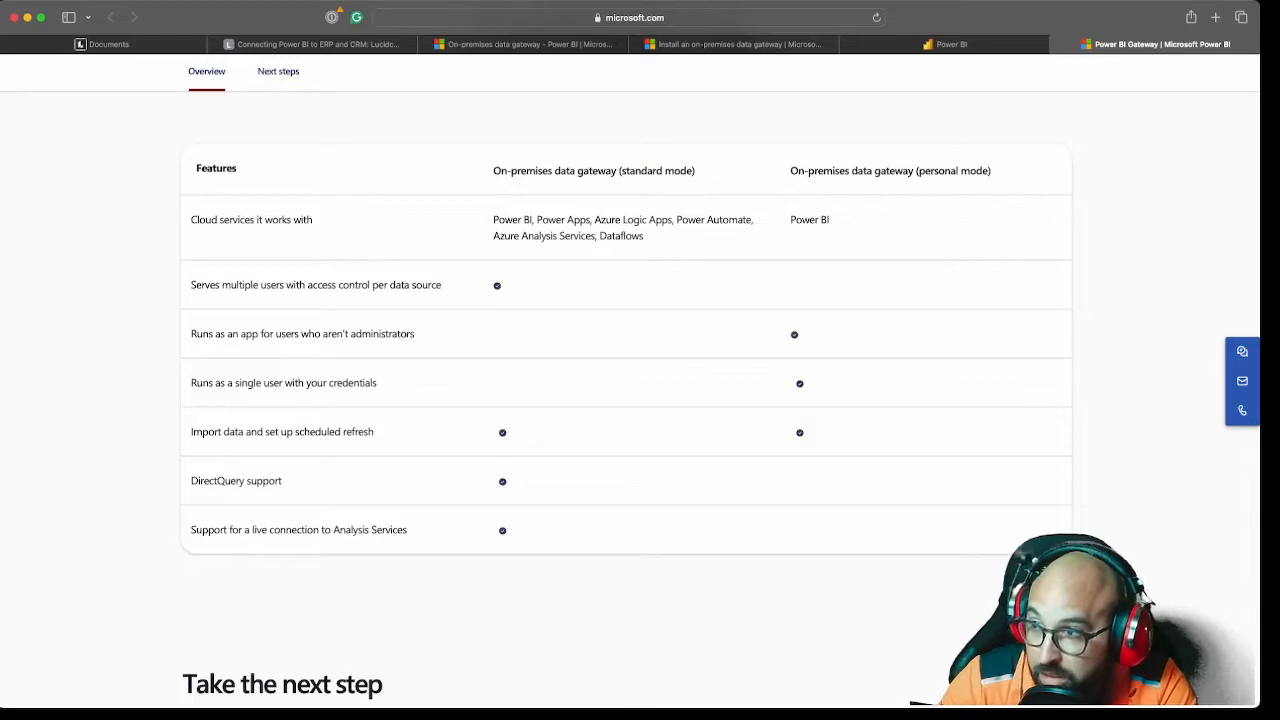
scroll(630, 380, up, 15)
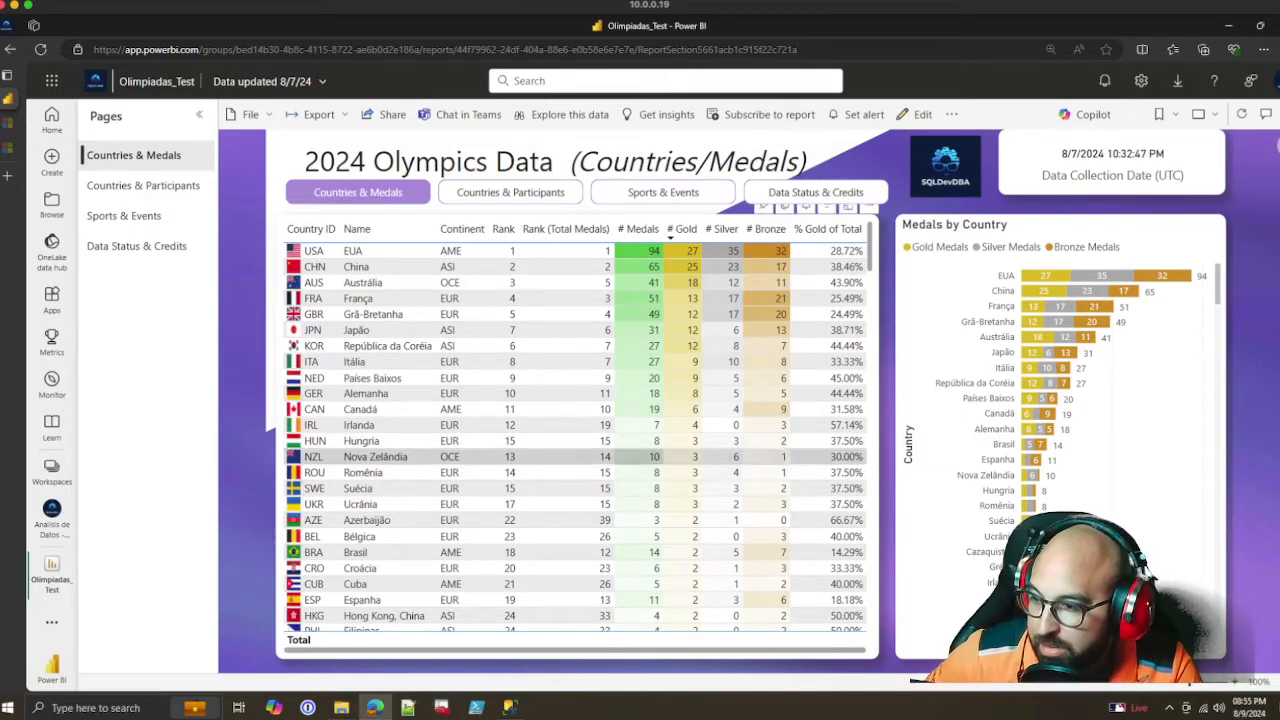
On the remote machine, run GatewayInstall.exe from the Downloads folder as administrator and allow it to make changes
click(341, 707)
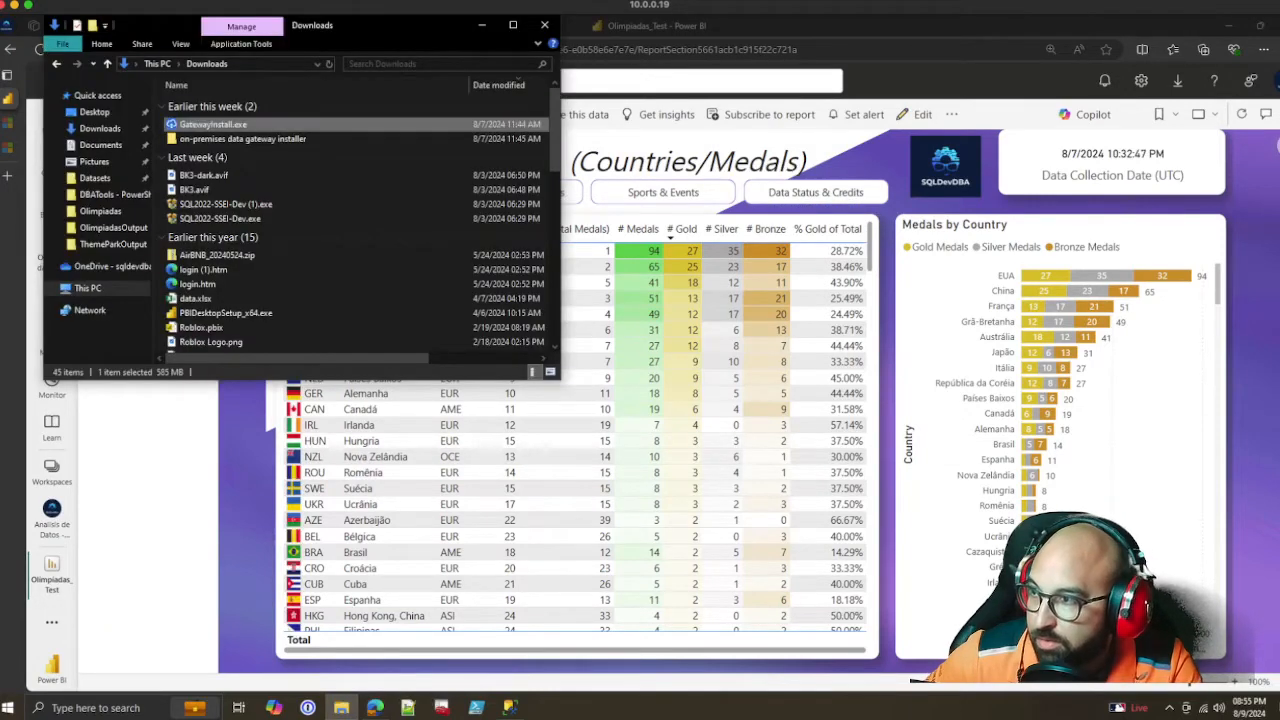
right_click(217, 125)
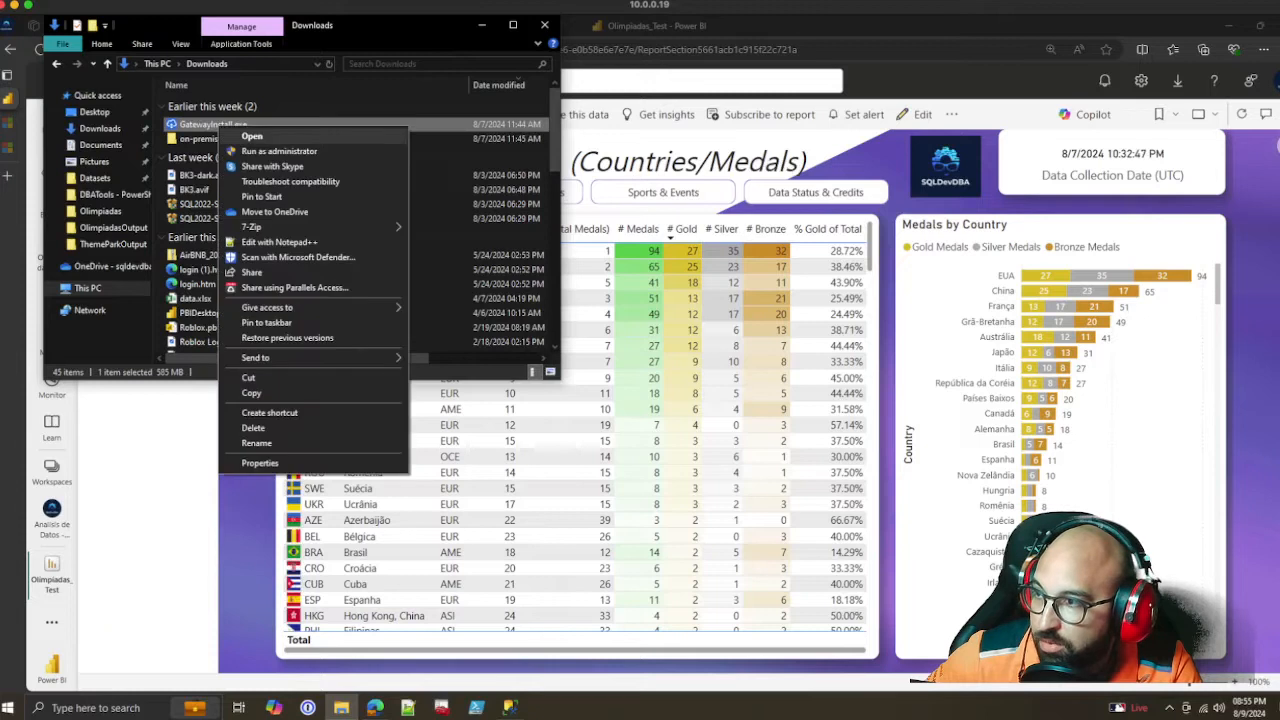
click(279, 151)
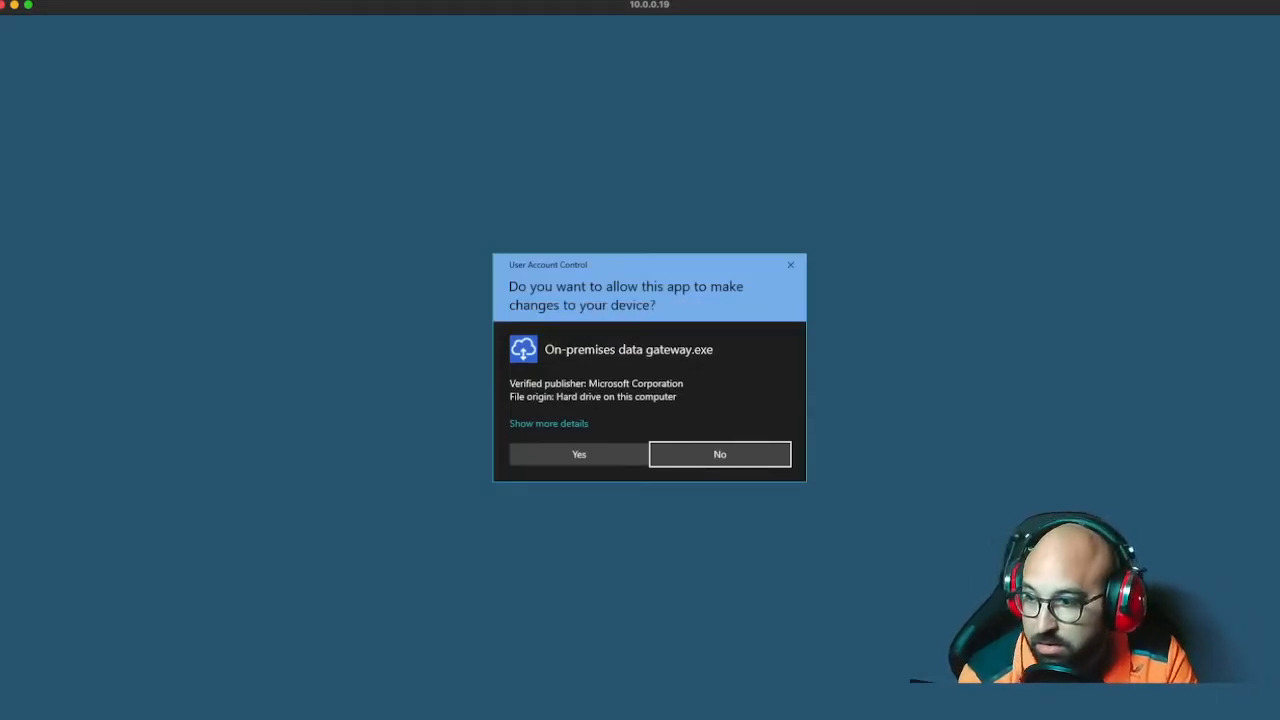
click(579, 454)
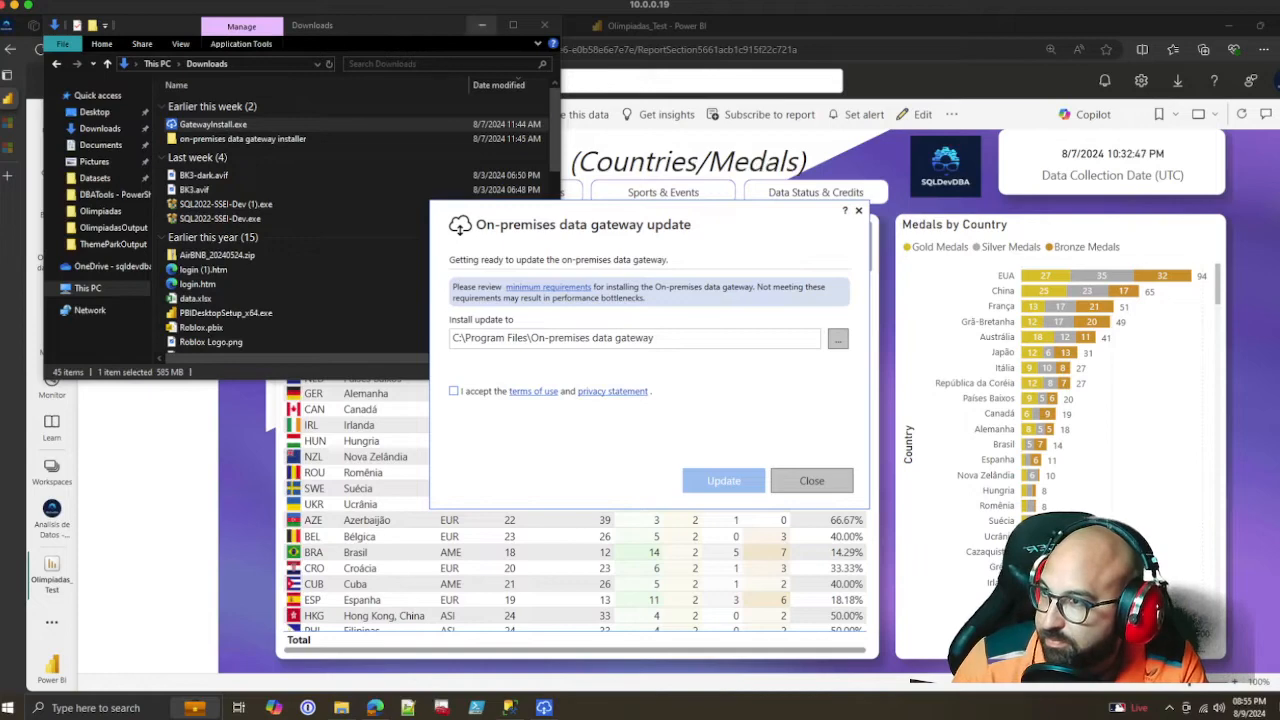
Accept the terms of use and start the on-premises data gateway update in C:\Program Files\On-premises data gateway
click(482, 25)
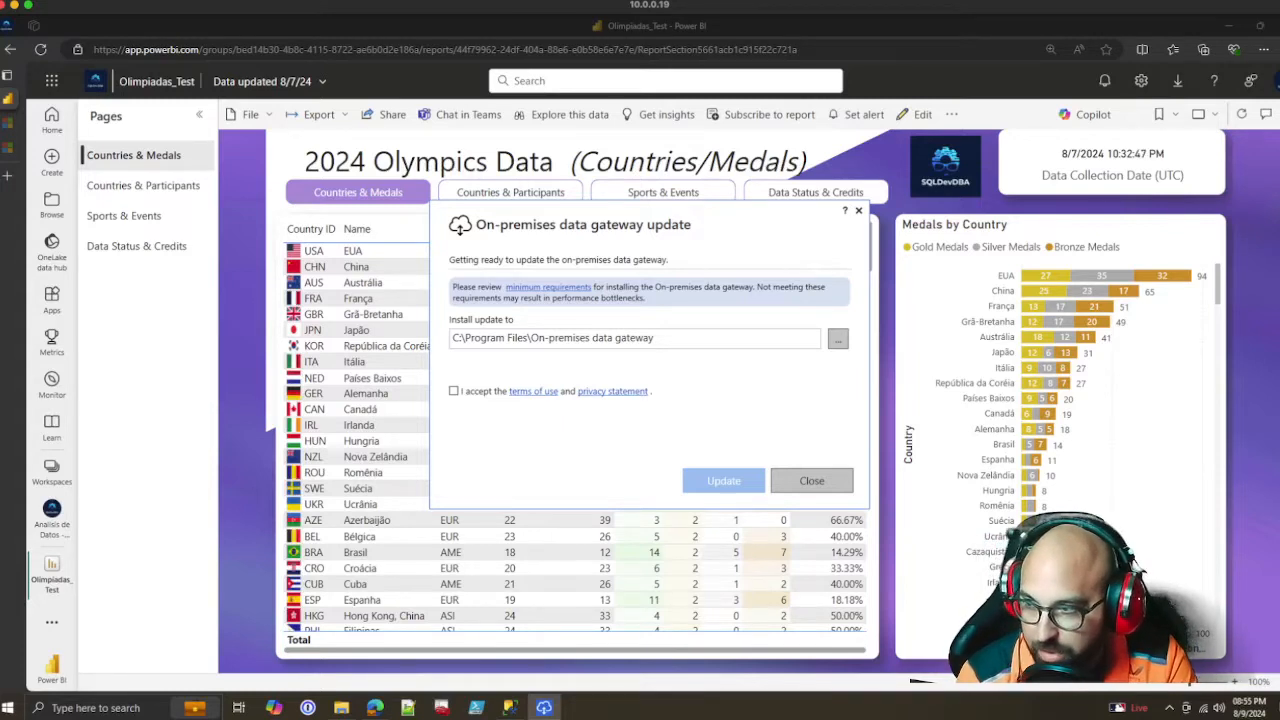
click(453, 391)
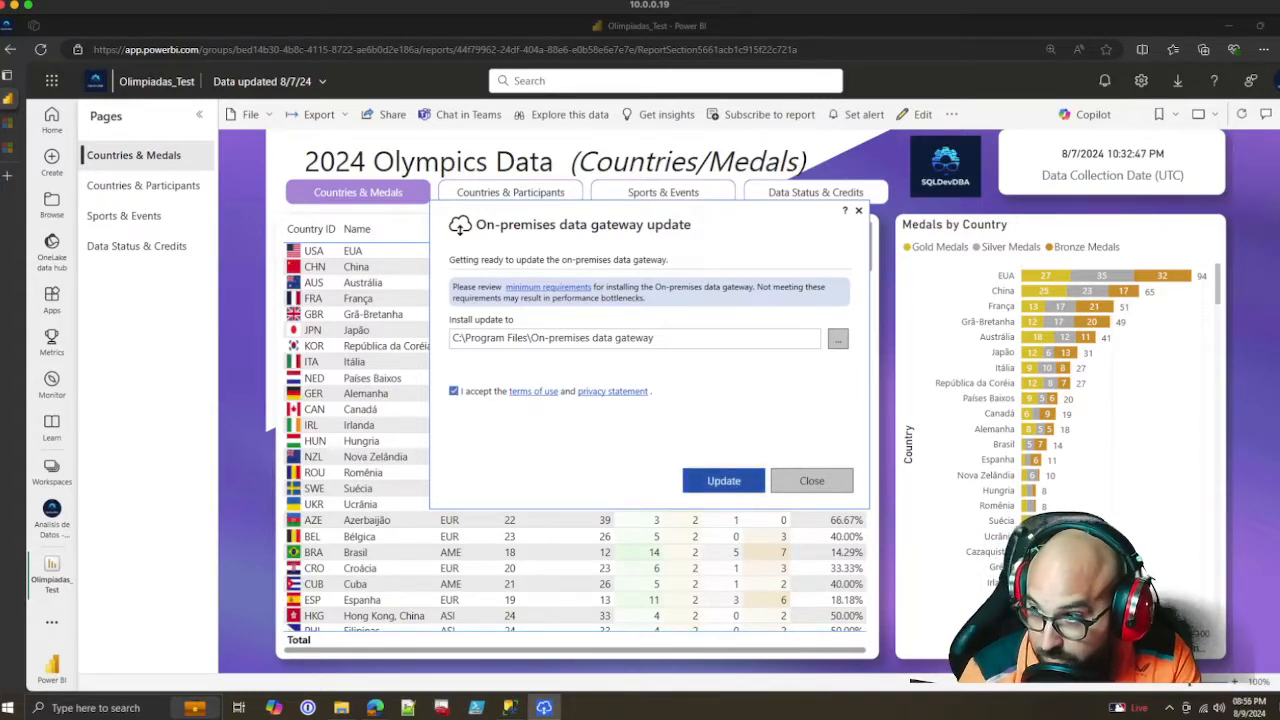
click(723, 481)
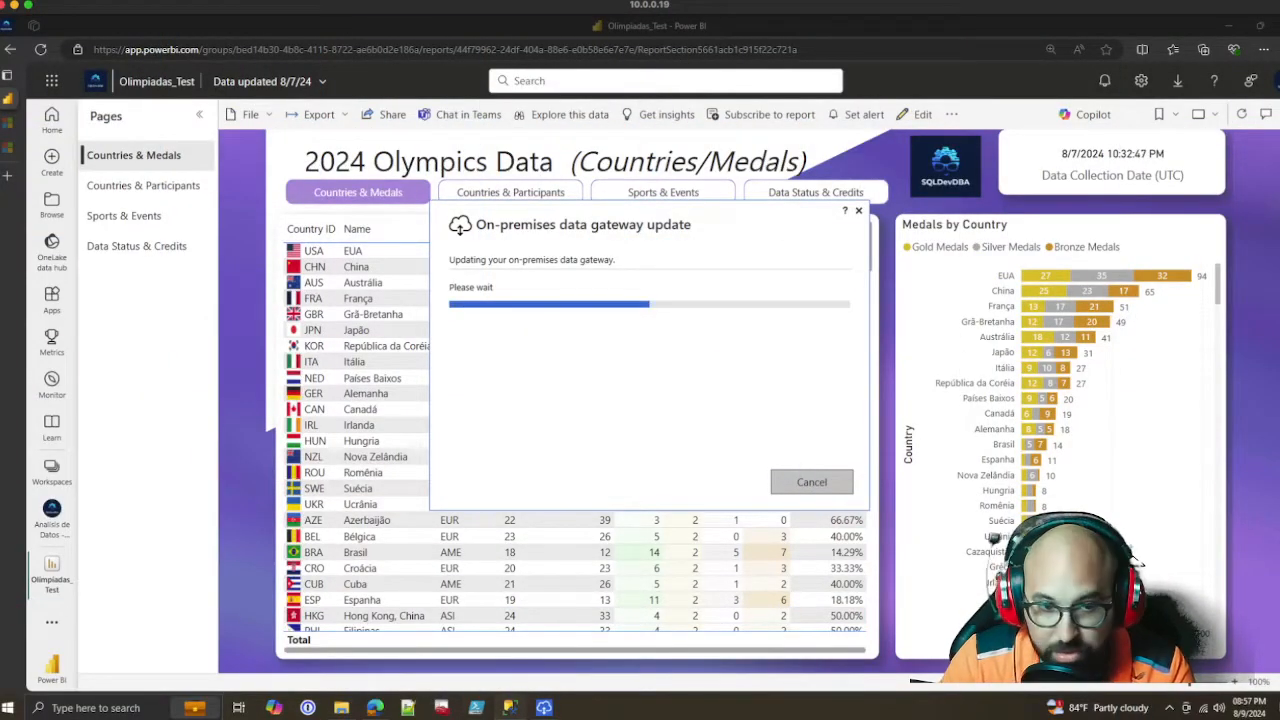
Switch to SQL Server Management Studio, expand the MICROPC1 server's security logins and select PowerBIUser
click(510, 708)
click(544, 708)
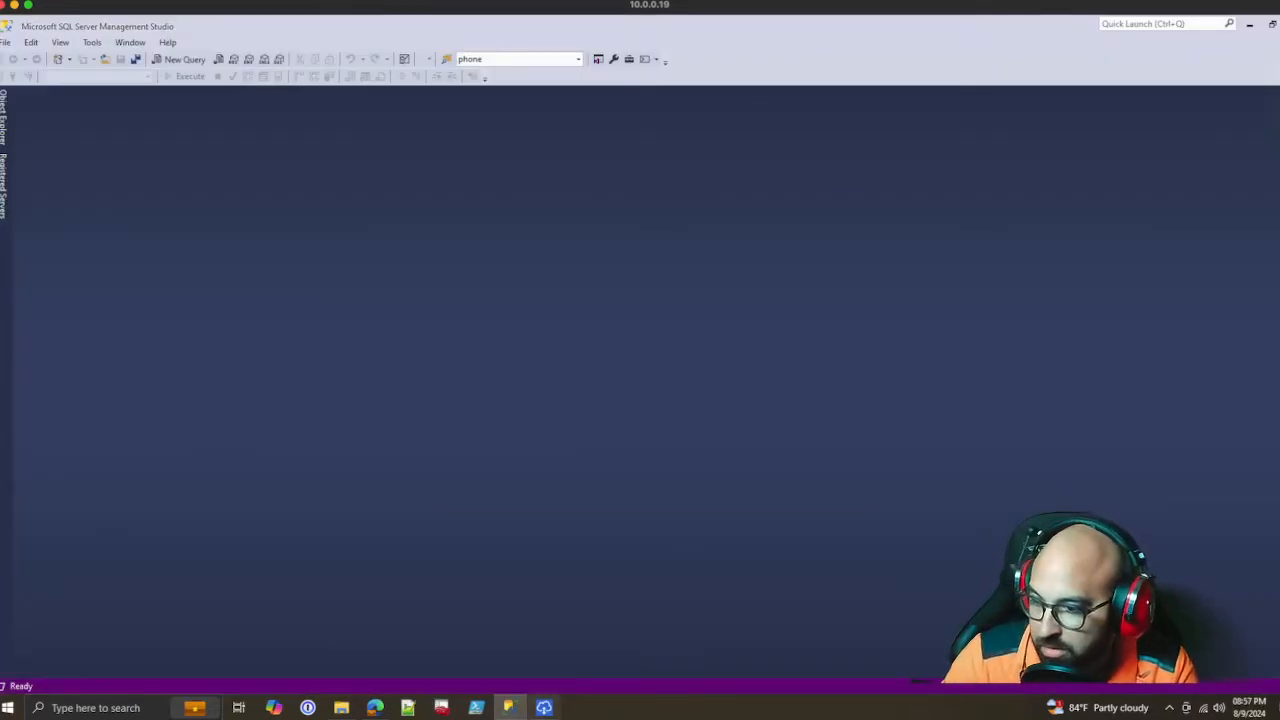
click(510, 708)
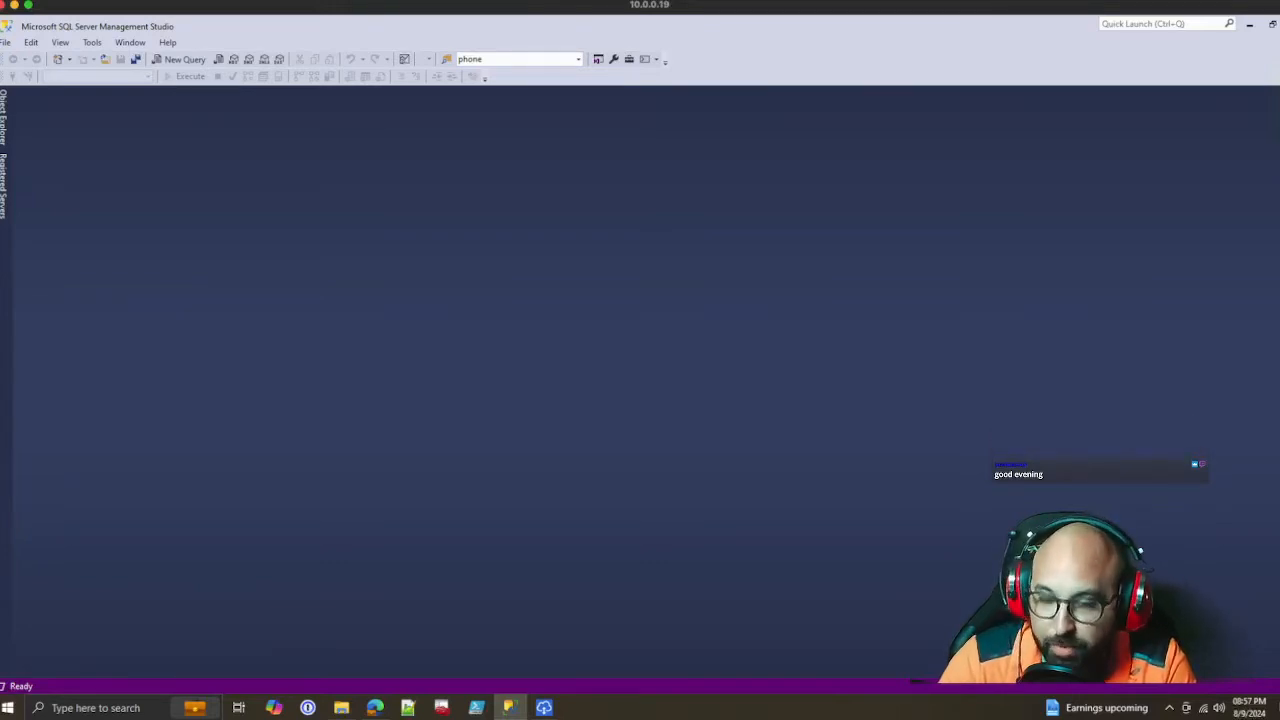
click(3, 118)
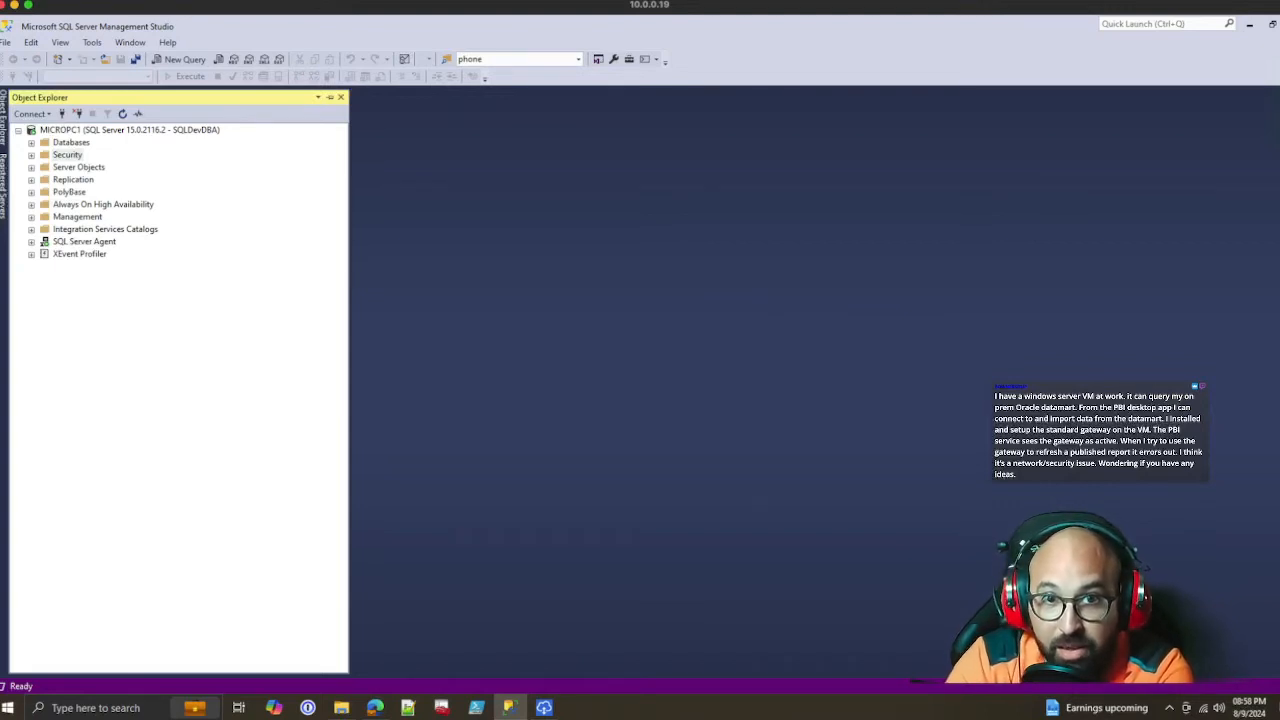
click(67, 155)
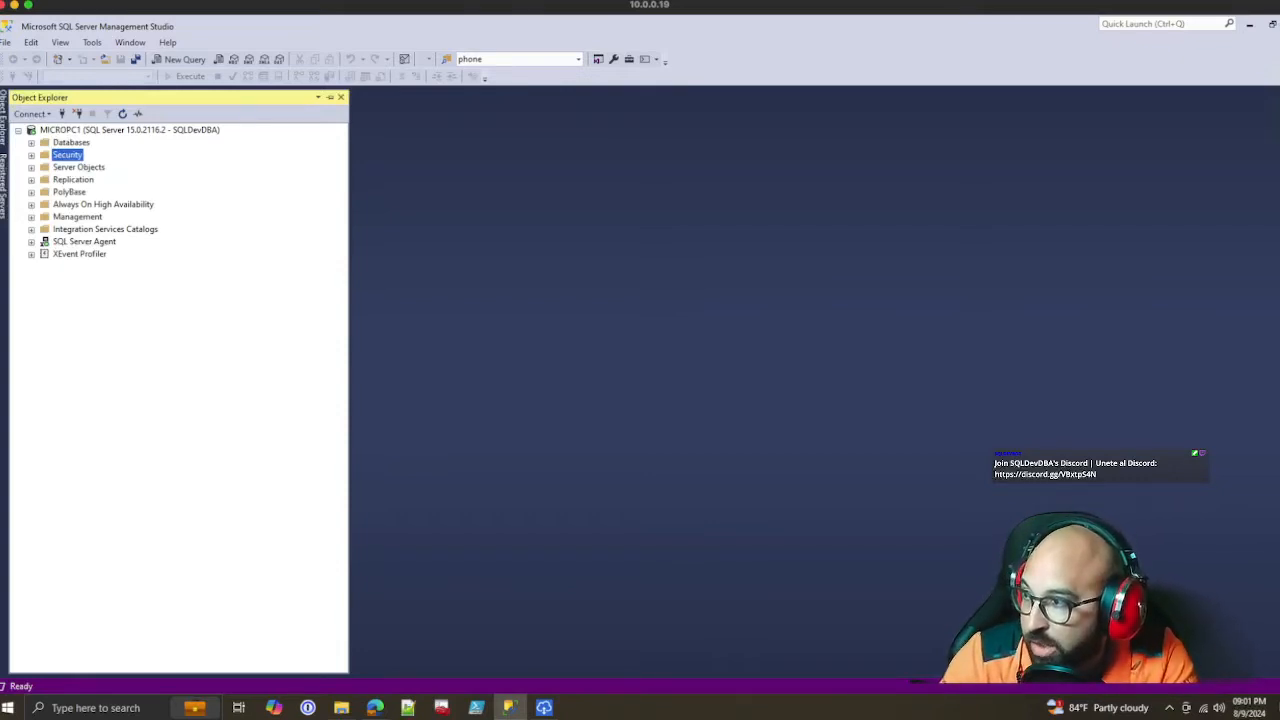
key(Right)
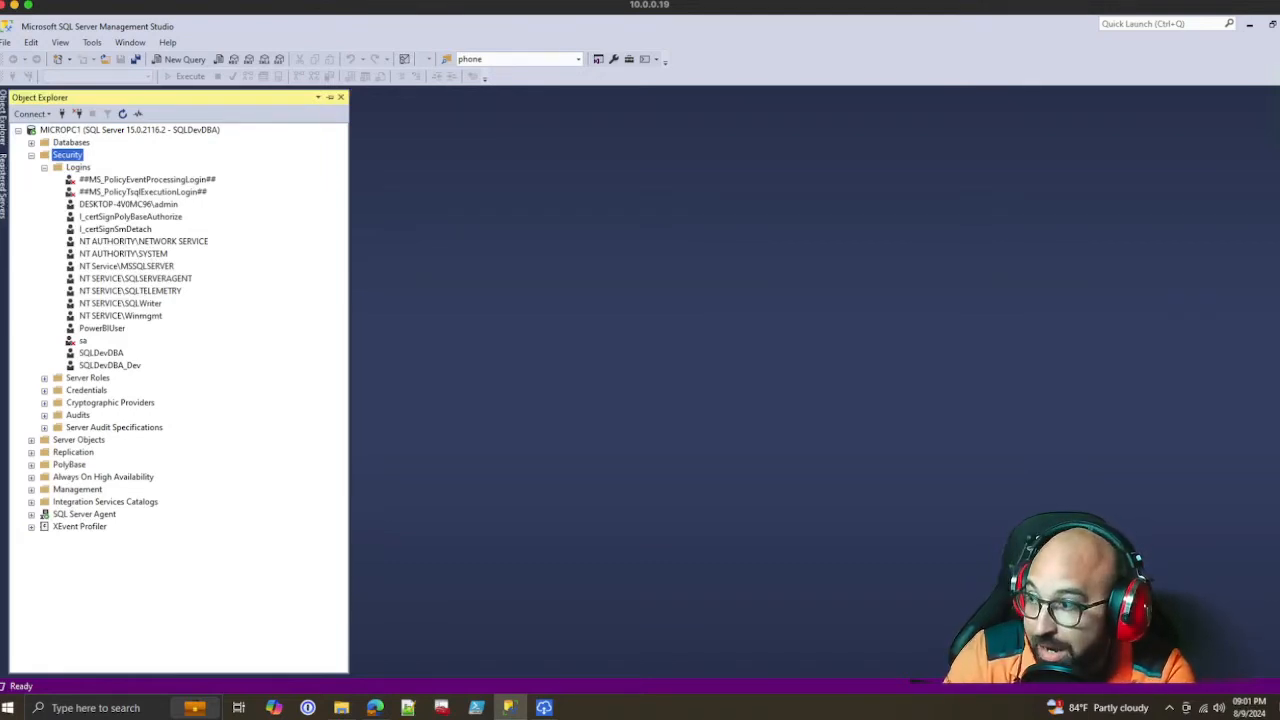
click(102, 328)
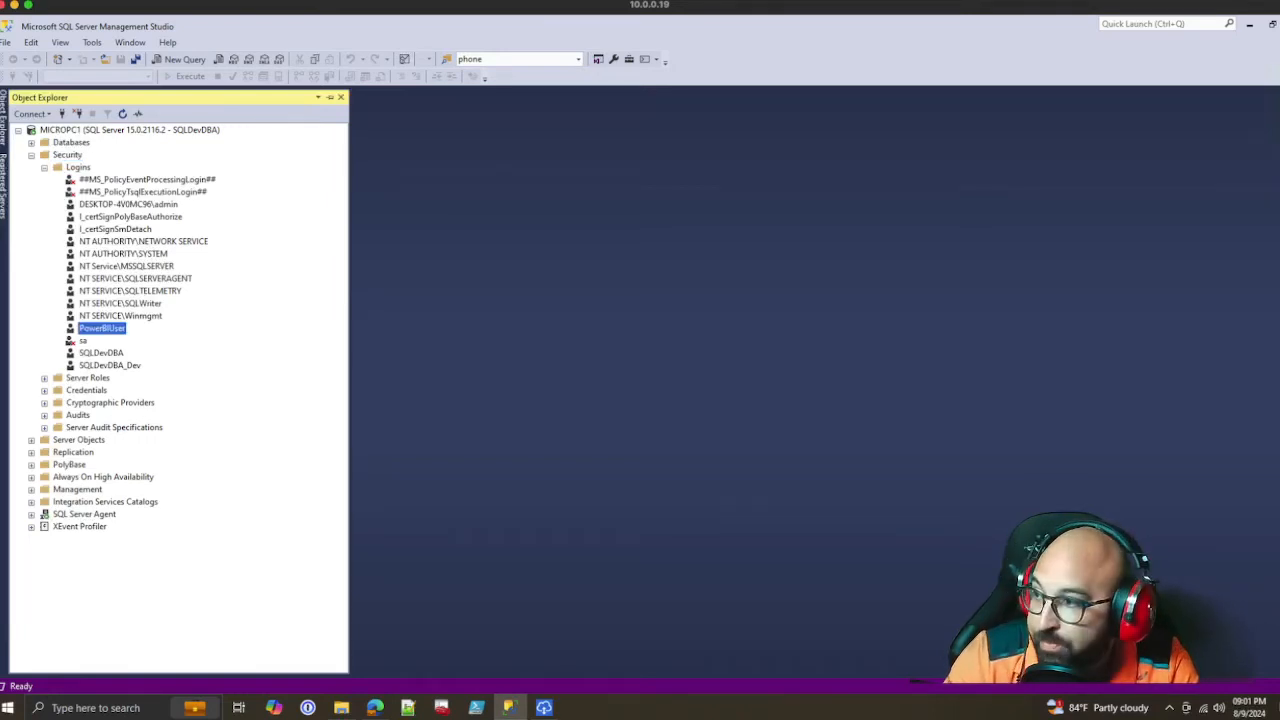
Open the form for creating a new login on the MICROPC1 server
click(78, 167)
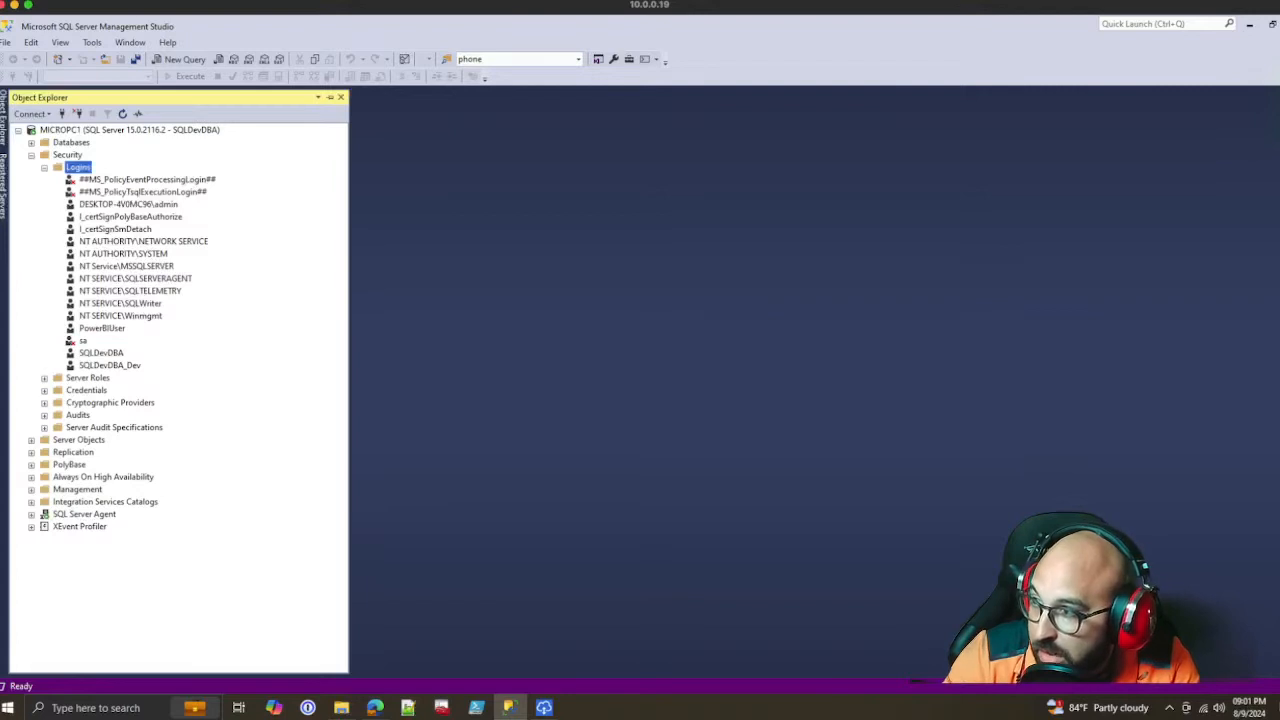
right_click(92, 167)
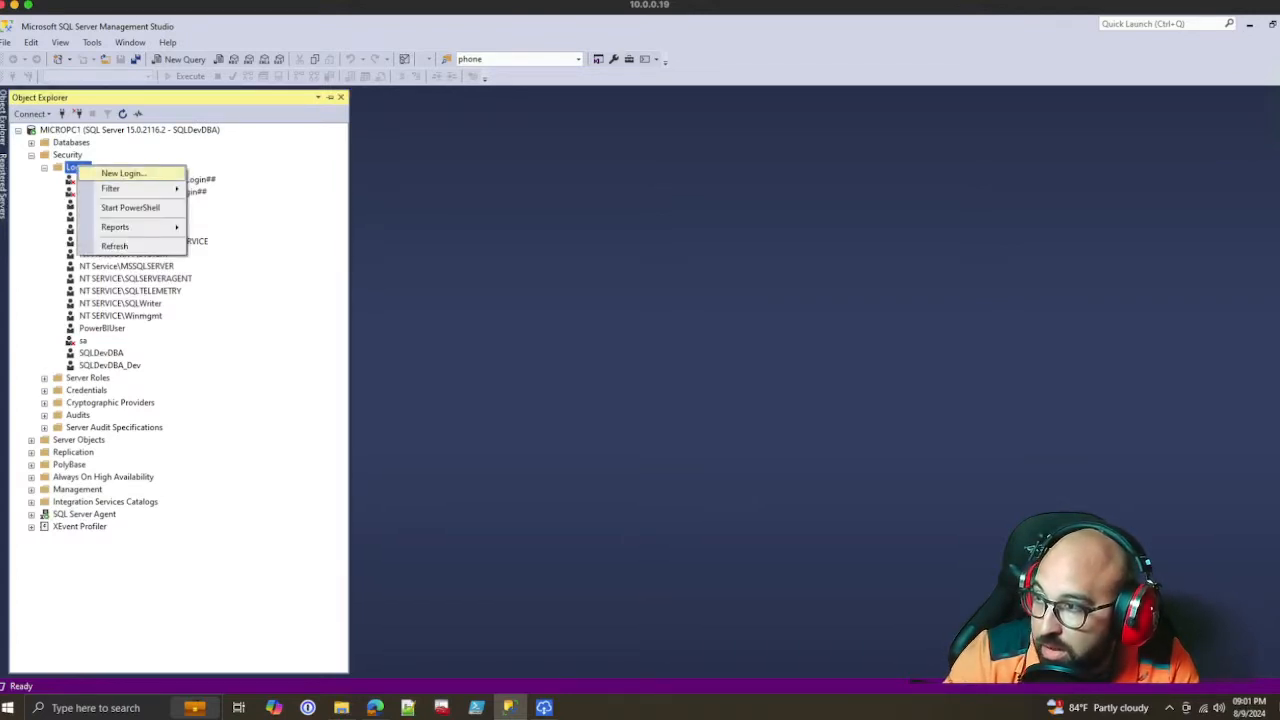
click(124, 173)
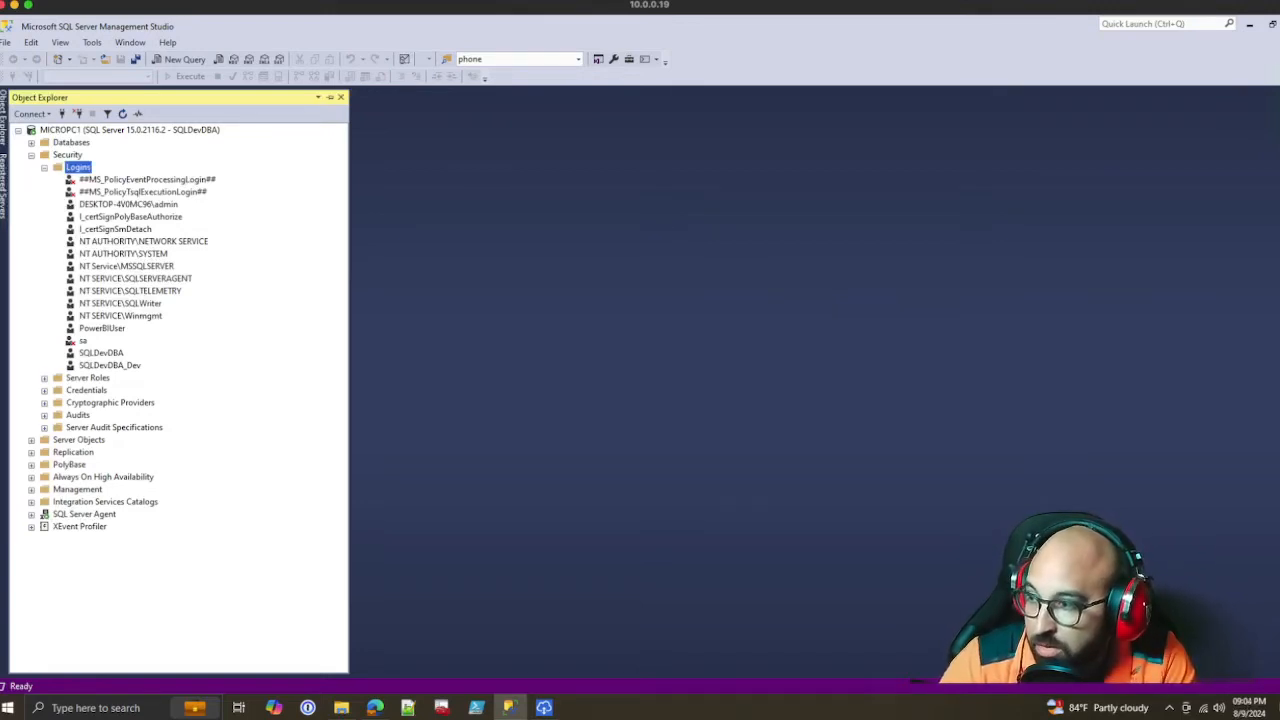
Open the properties of the PowerBIUser login
click(102, 328)
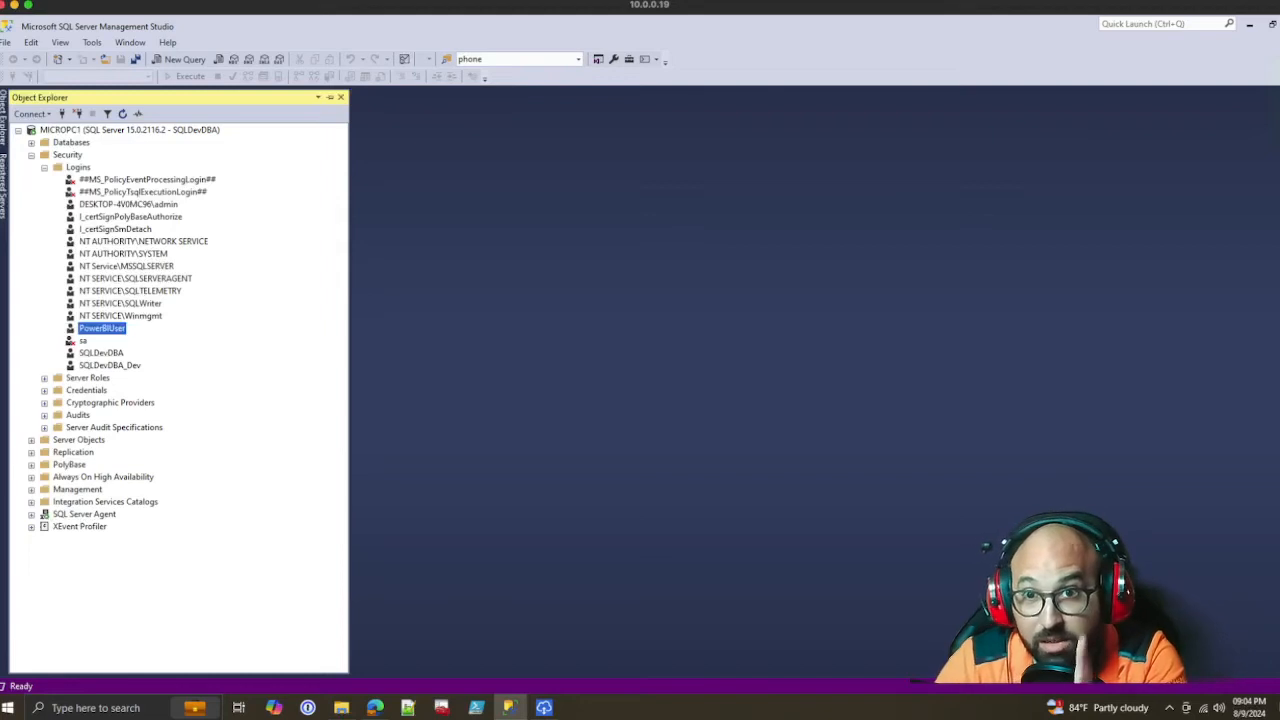
right_click(115, 329)
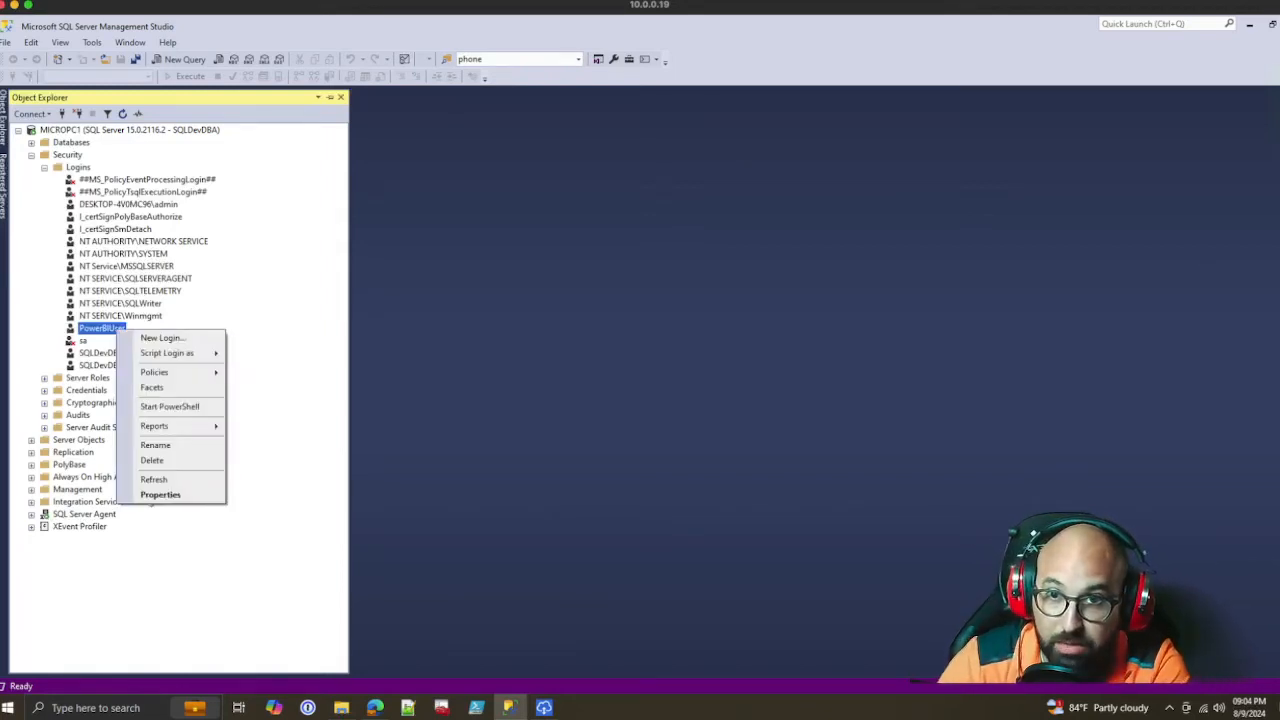
click(160, 495)
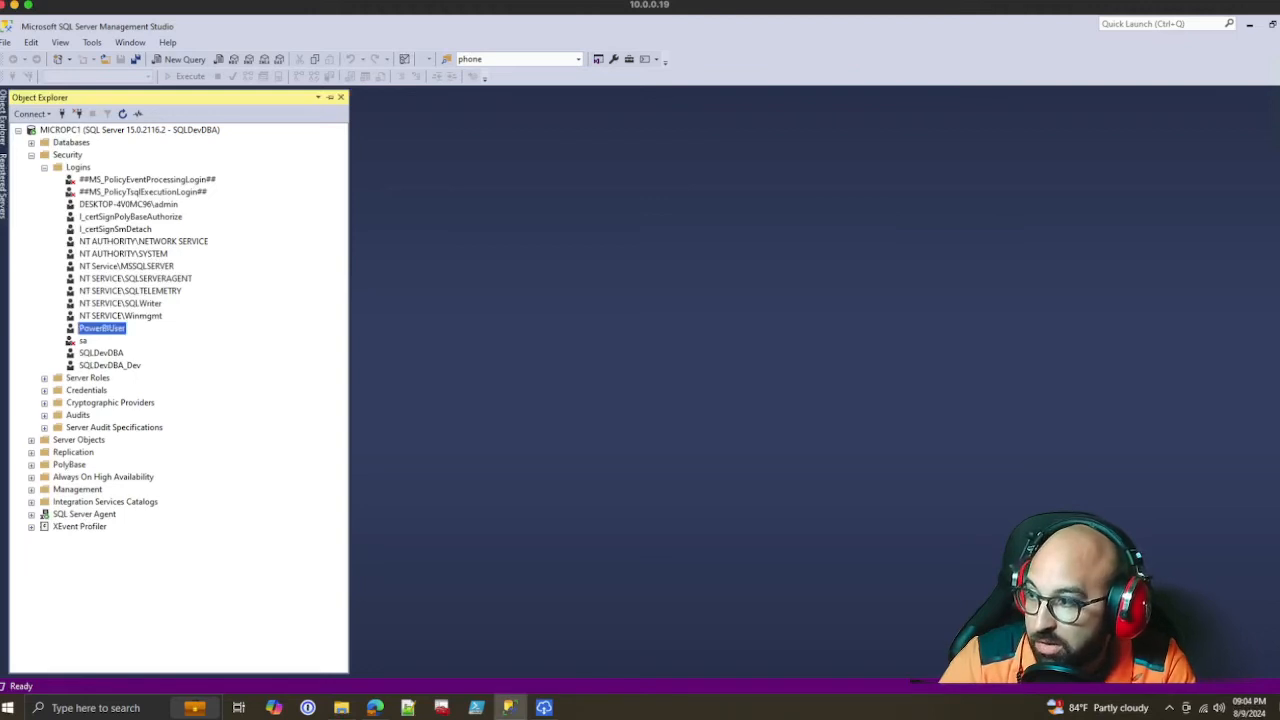
right_click(105, 329)
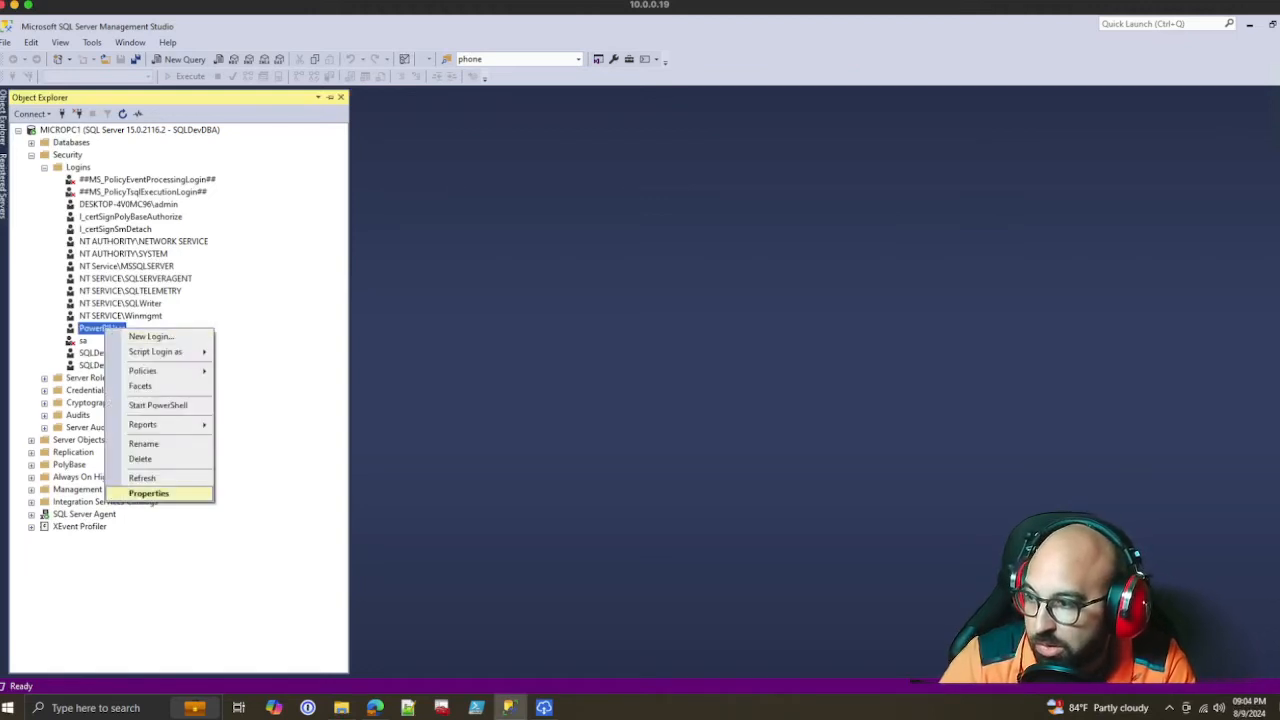
click(149, 494)
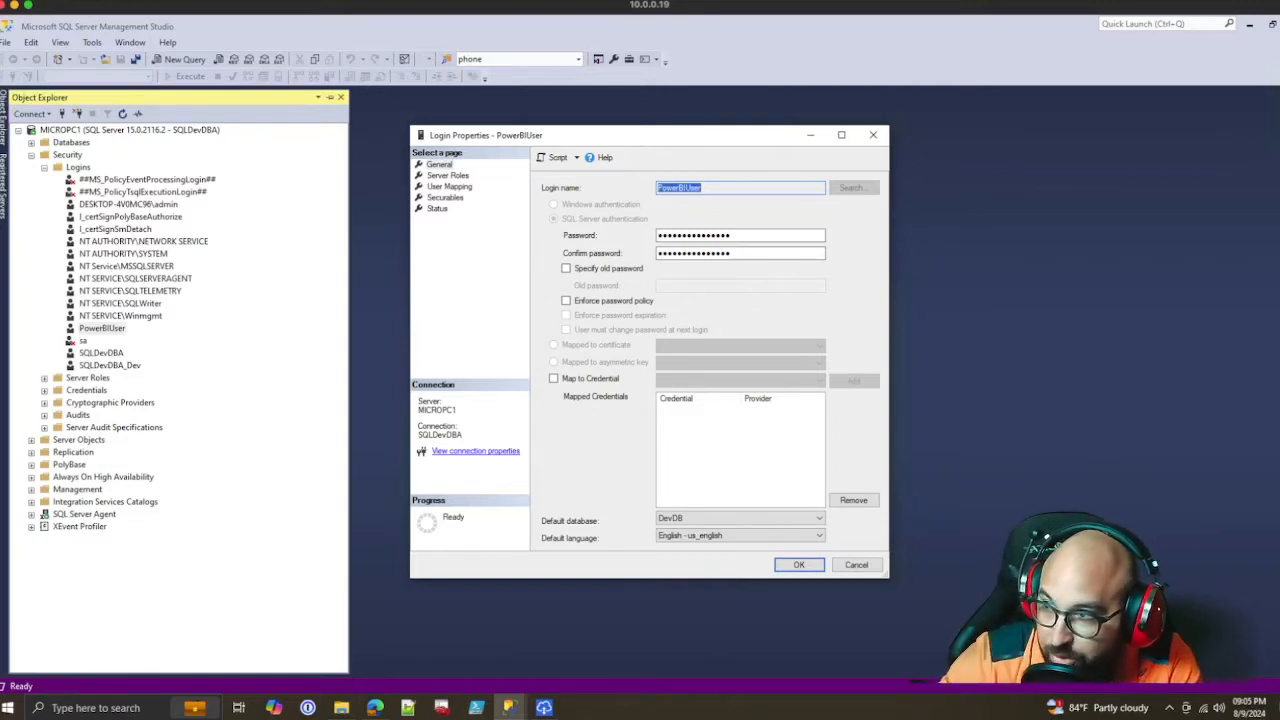
Review PowerBIUser's server roles and its database role memberships for DataDrivenSimRacing and DatosPuertoRico
click(447, 175)
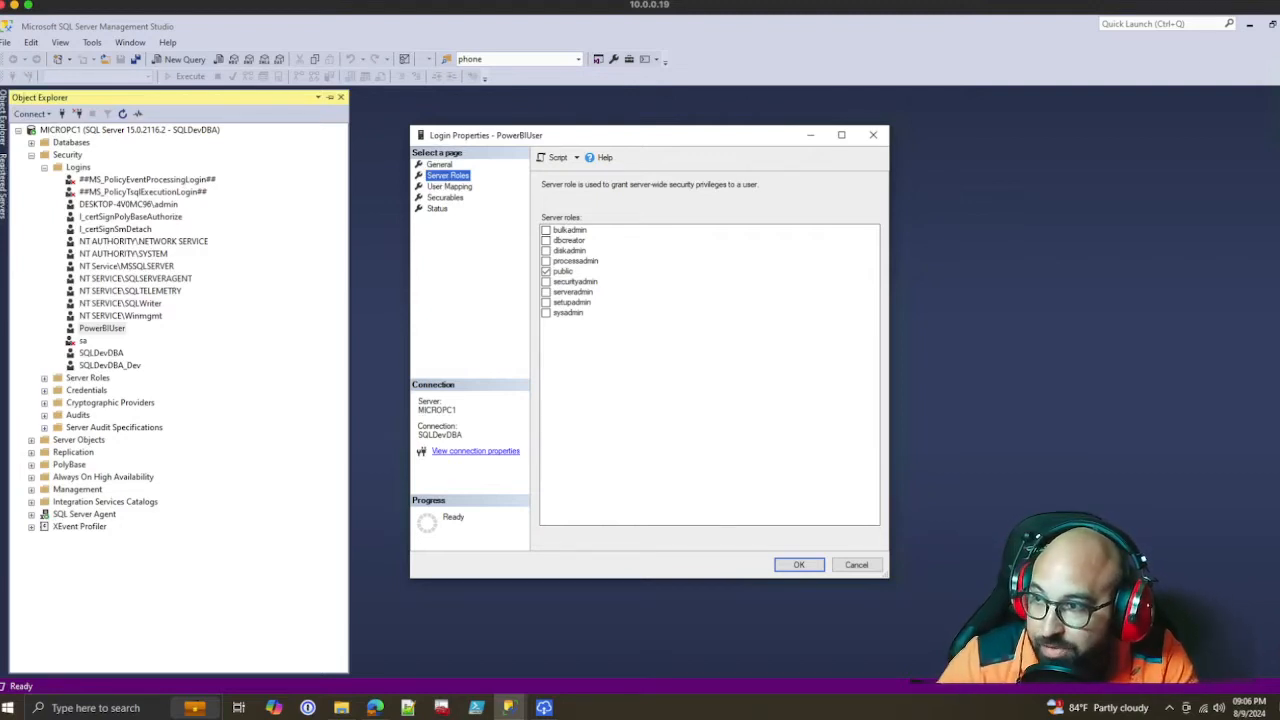
click(449, 187)
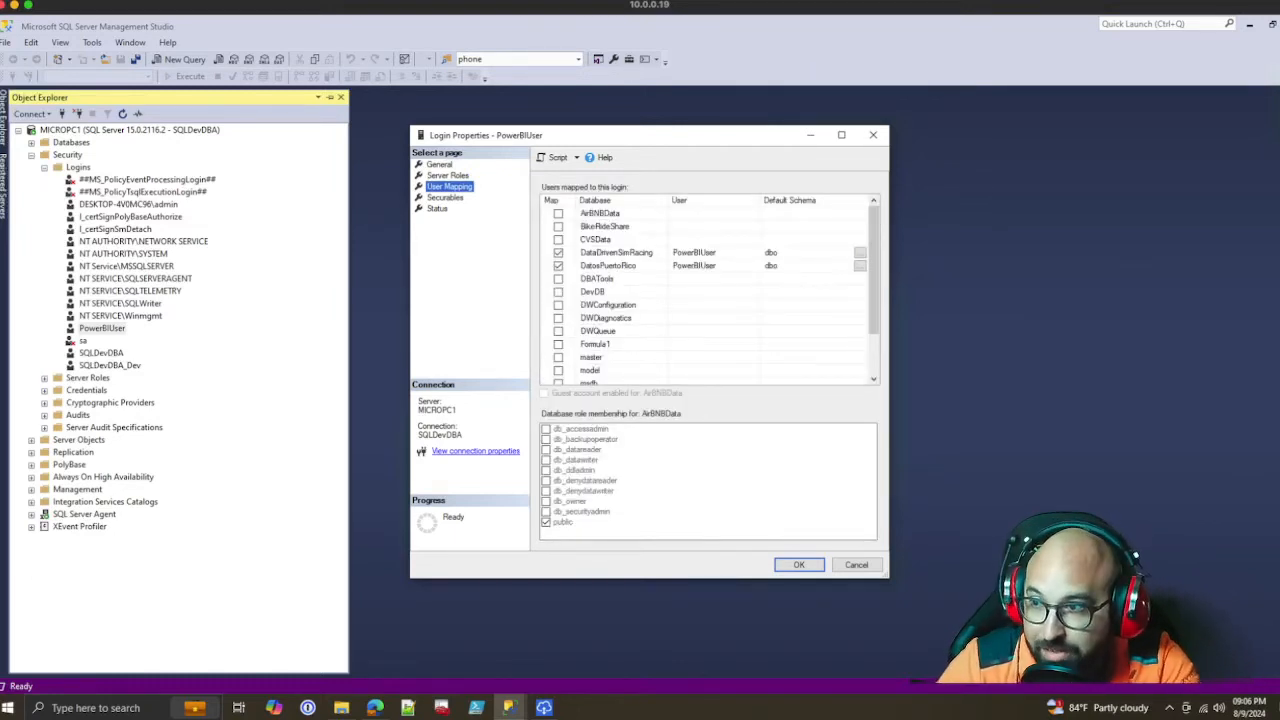
click(617, 253)
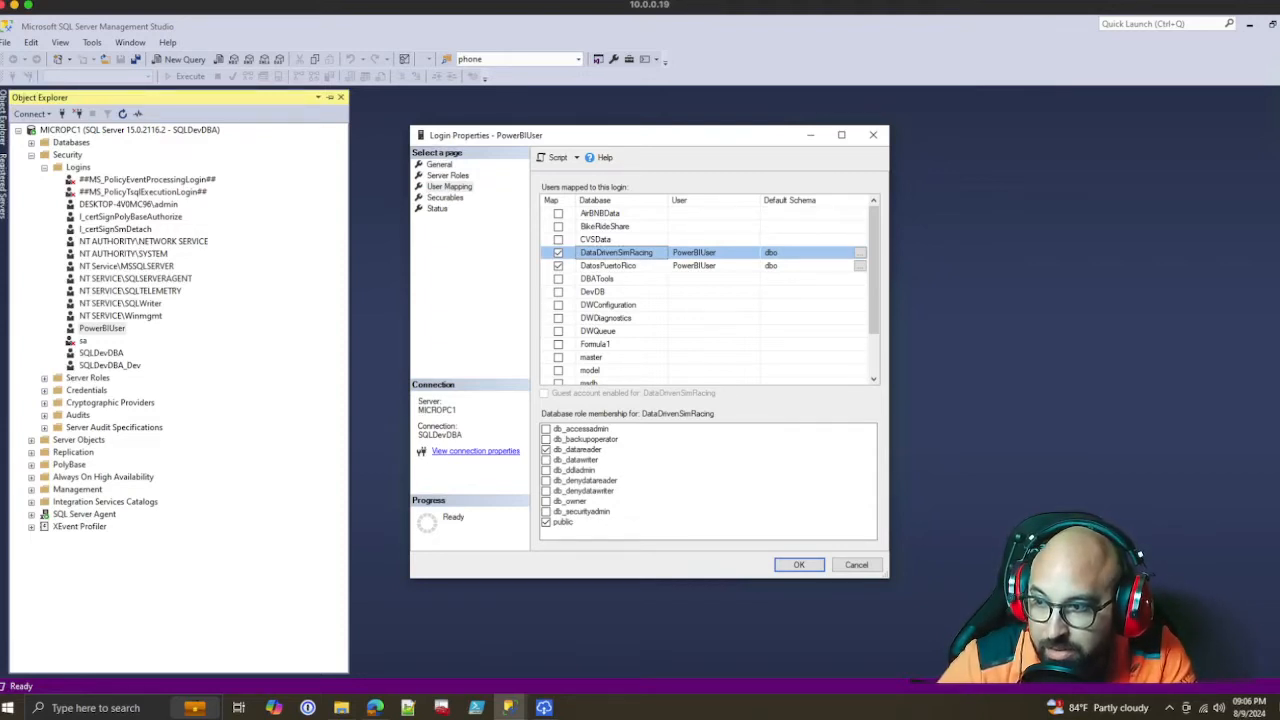
click(609, 266)
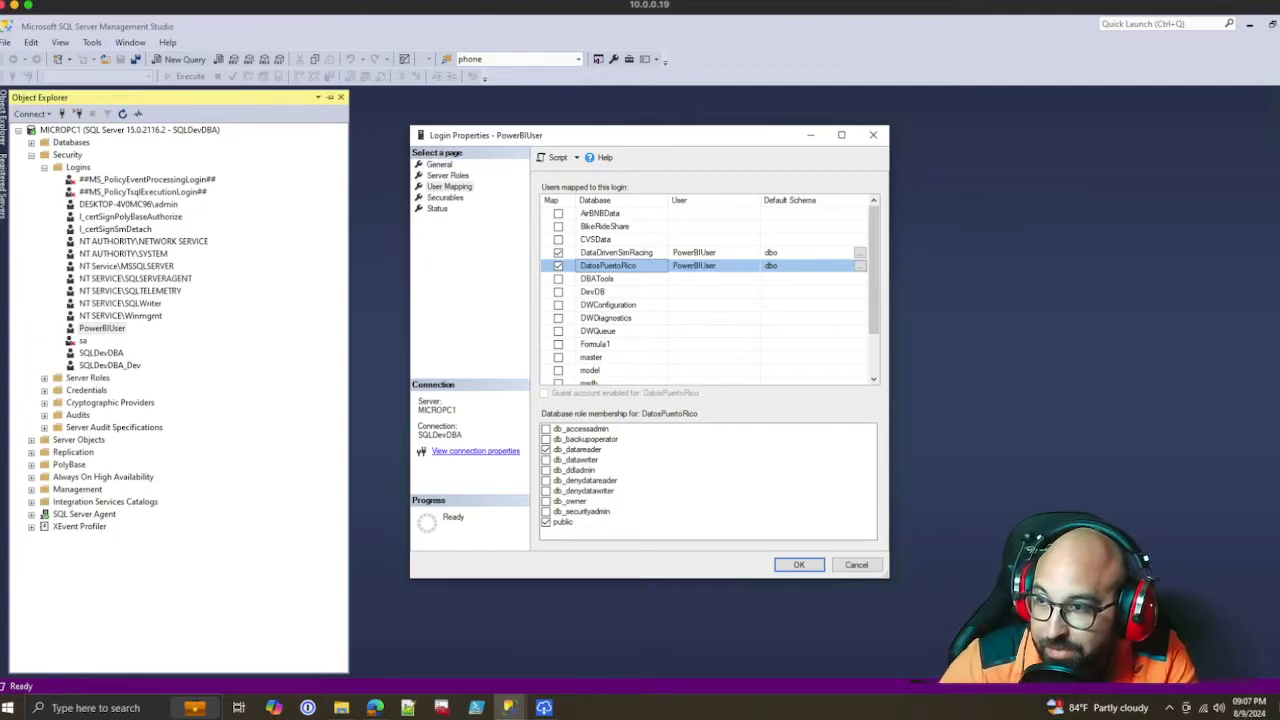
Map the PowerBIUser login to the Olimpiadas database and give it the db_datareader role
scroll(707, 290, down, 2)
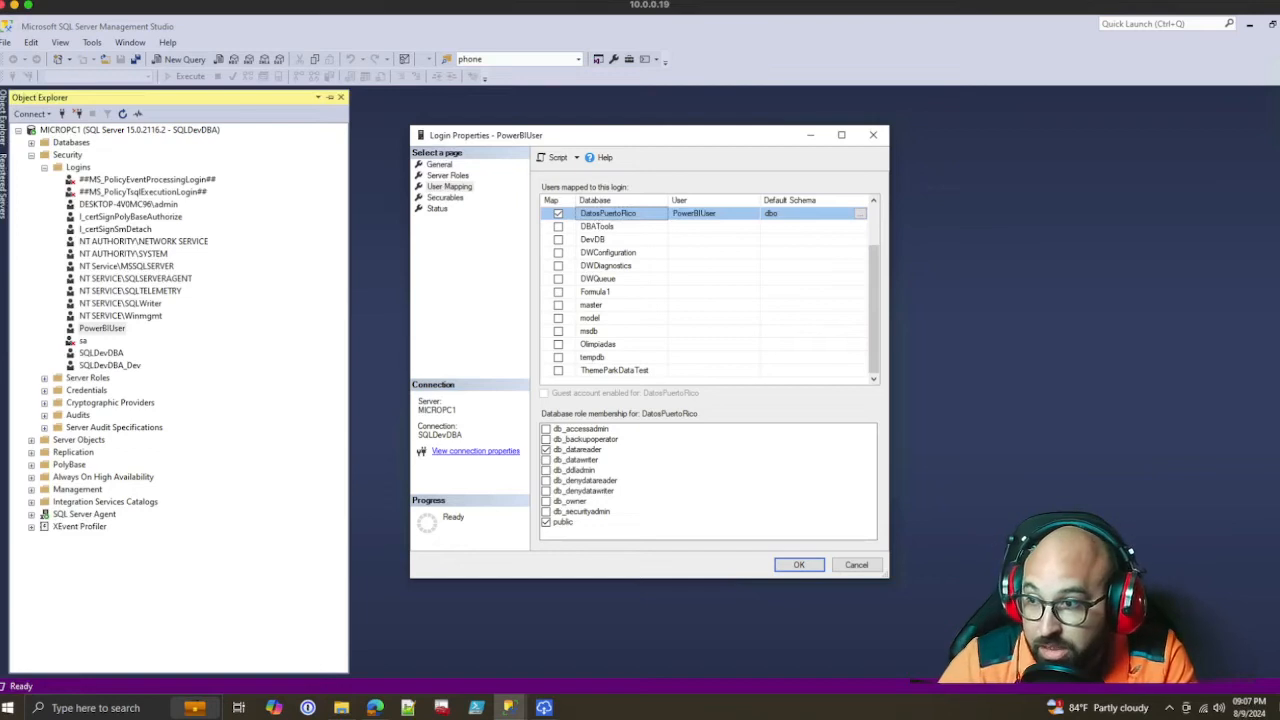
click(558, 344)
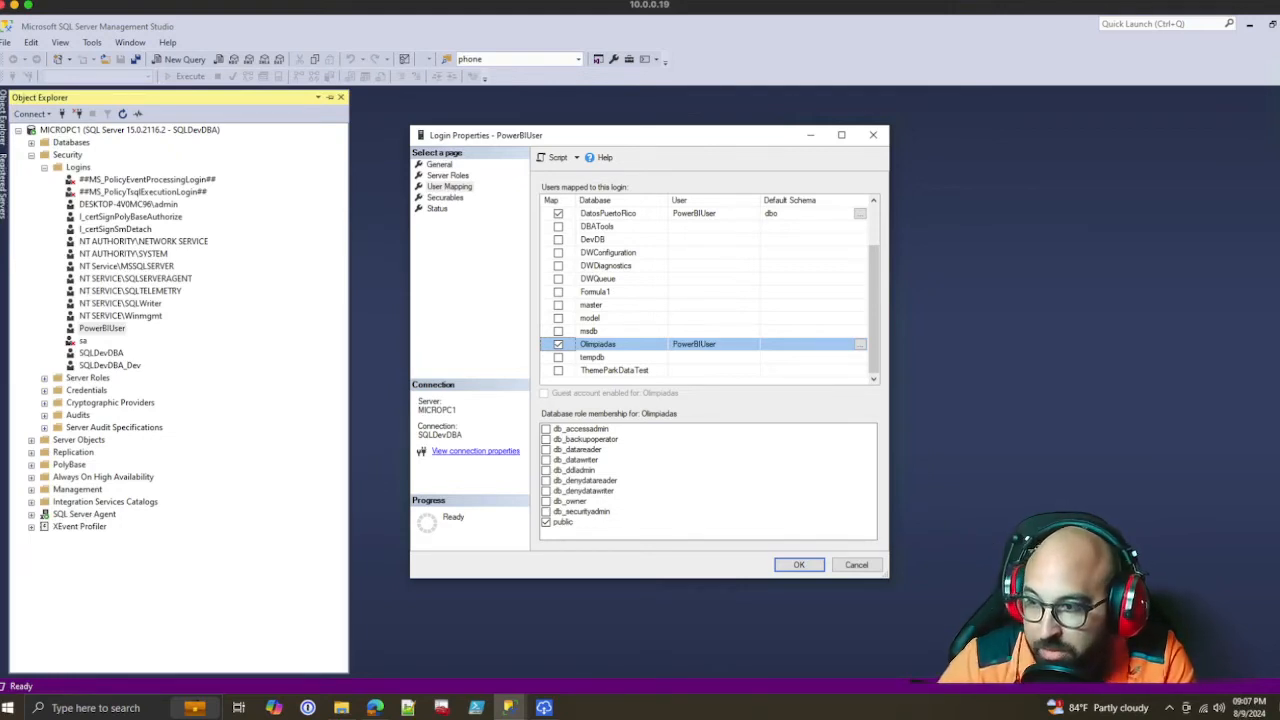
click(546, 450)
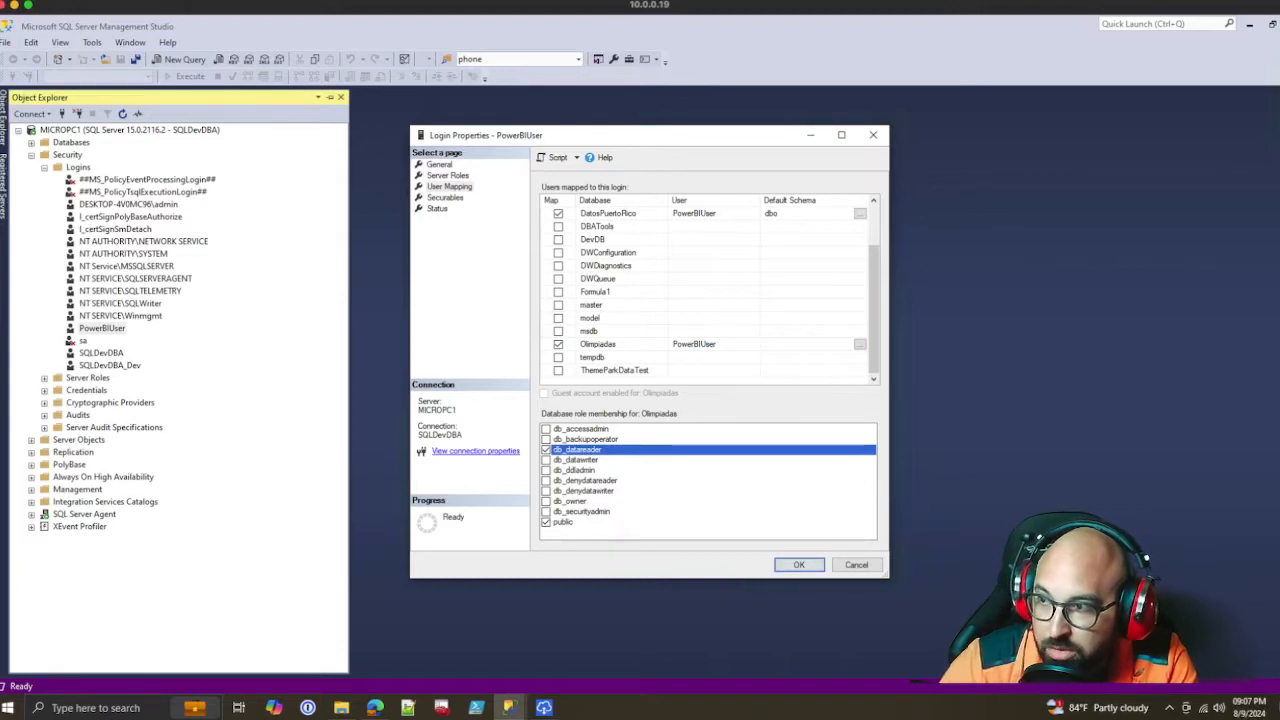
Check PowerBIUser's securables and connection status, return to the Olimpiadas mapping and apply the login changes
click(445, 198)
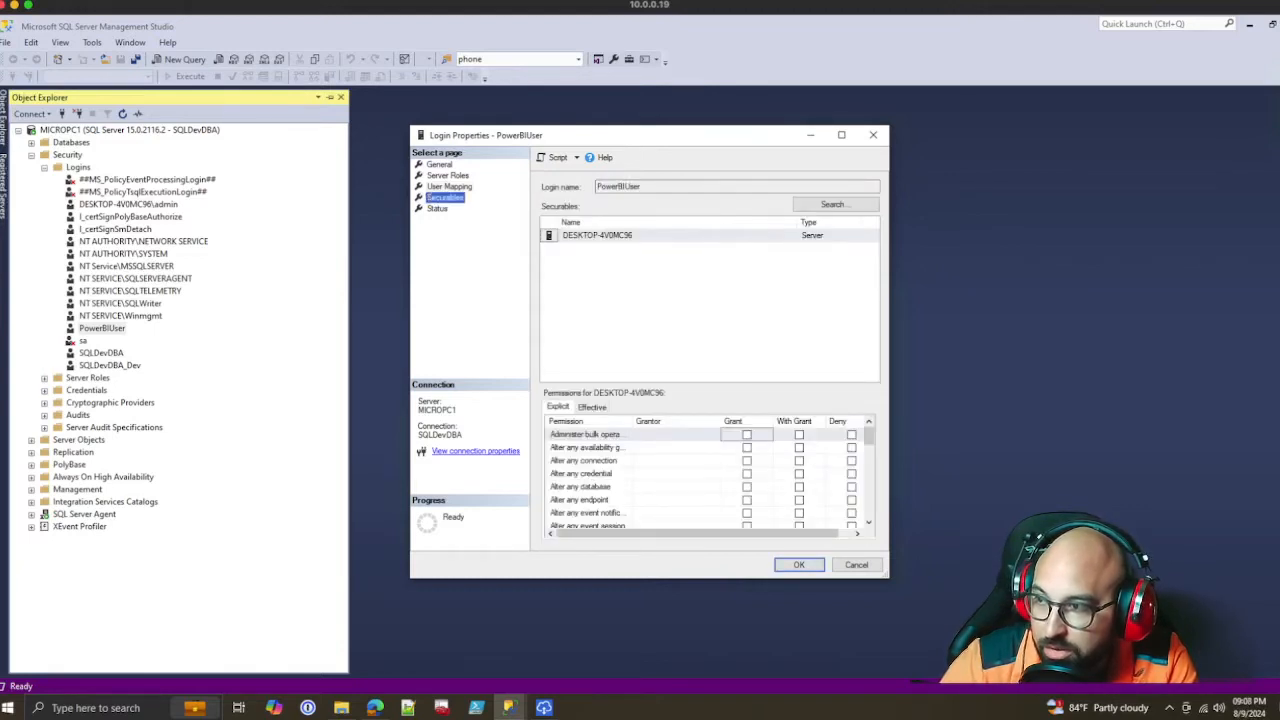
click(437, 209)
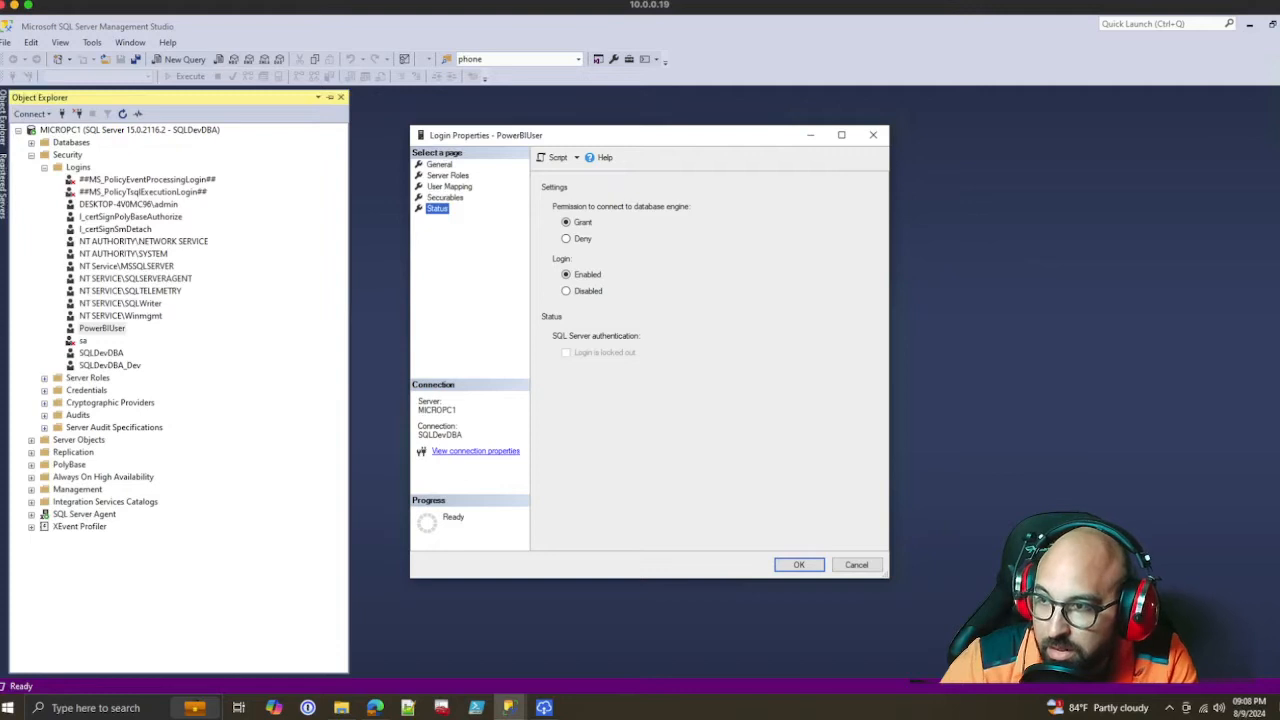
click(449, 187)
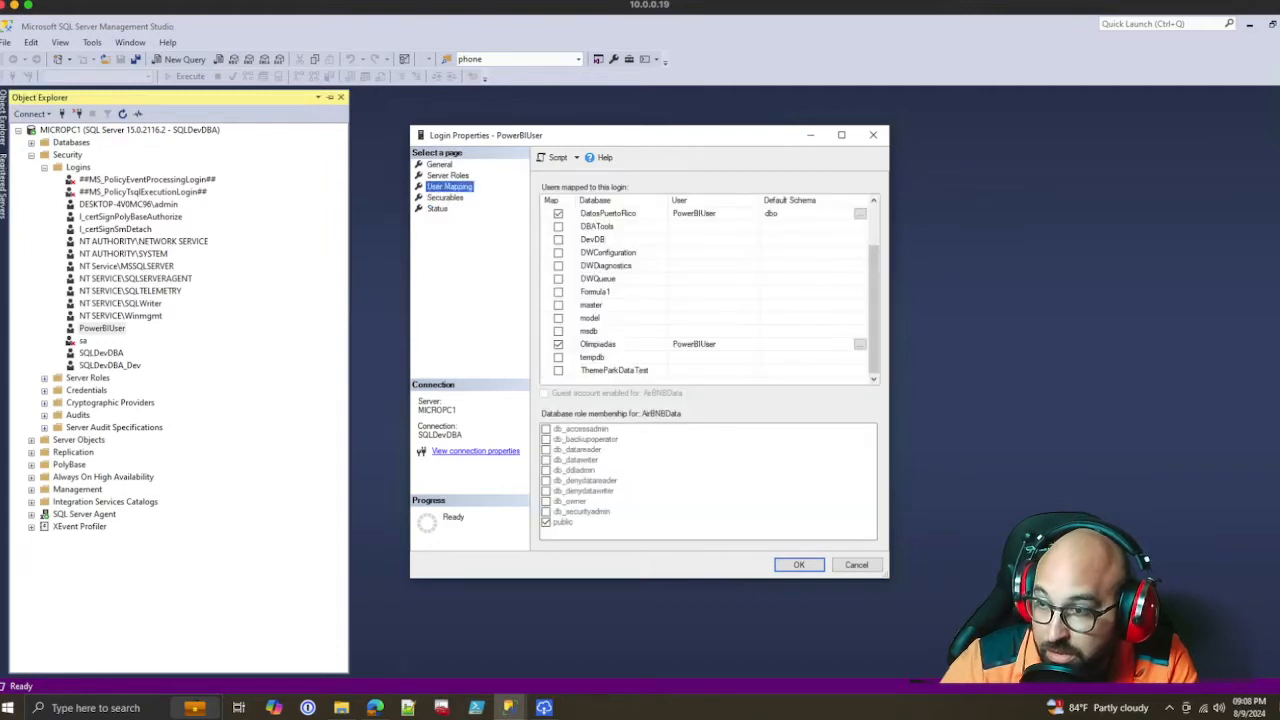
click(600, 344)
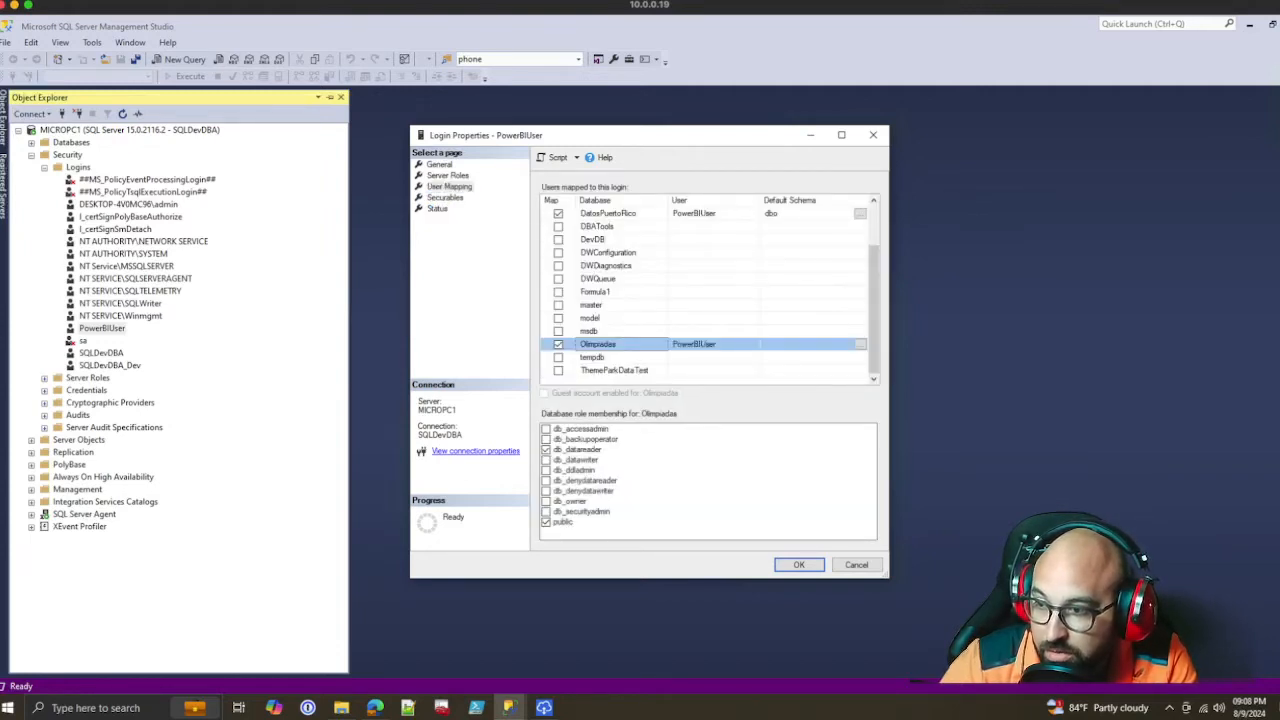
key(Return)
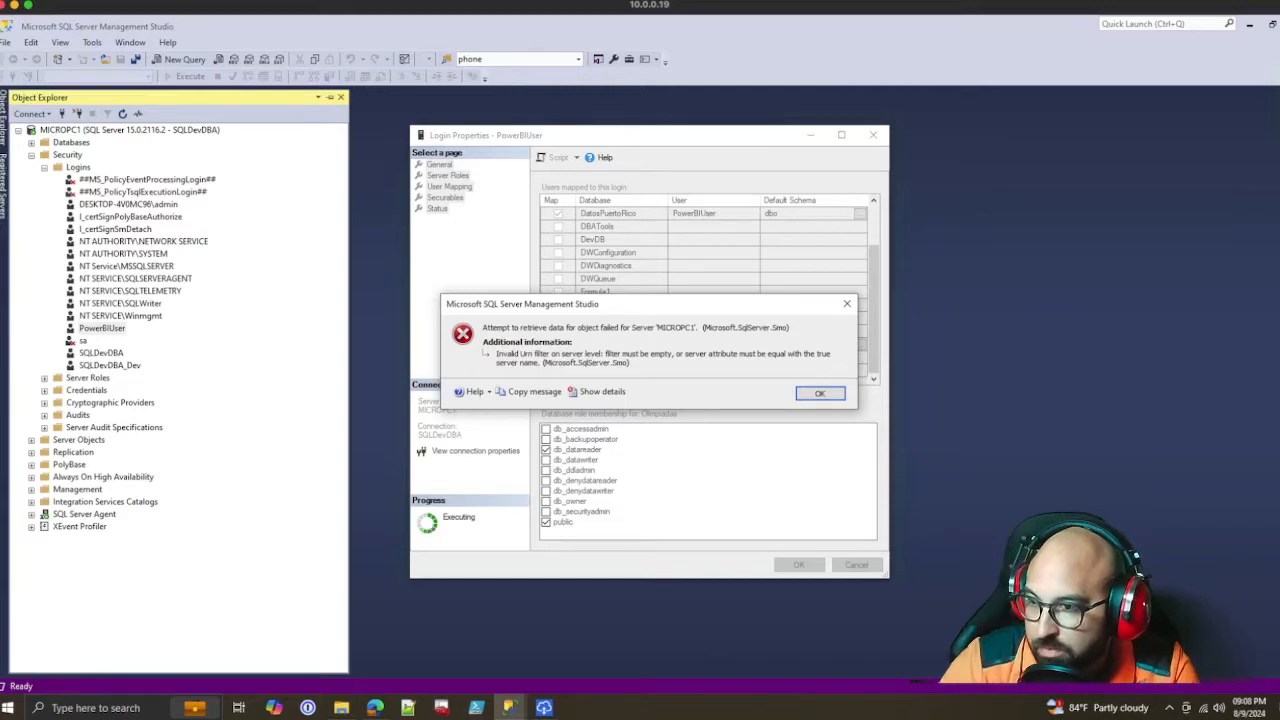
key(Return)
Try again to apply PowerBIUser's mapping to Olimpiadas and close the login properties
click(439, 164)
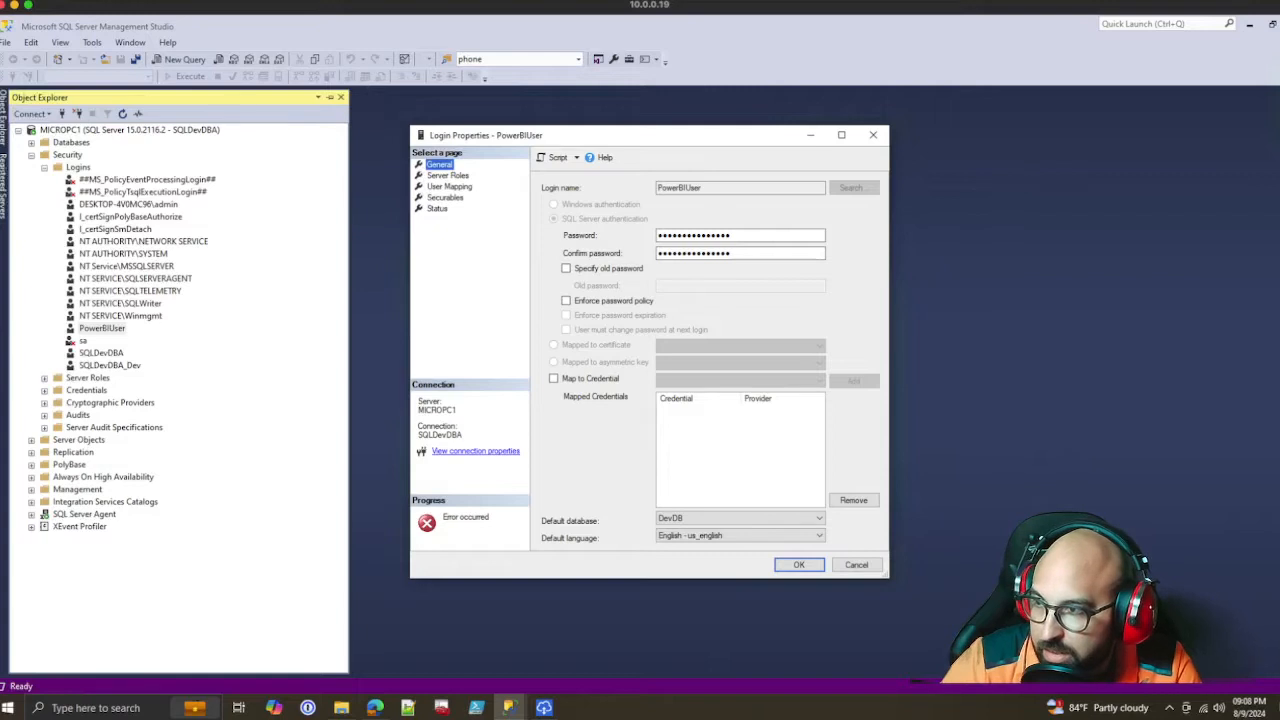
click(449, 187)
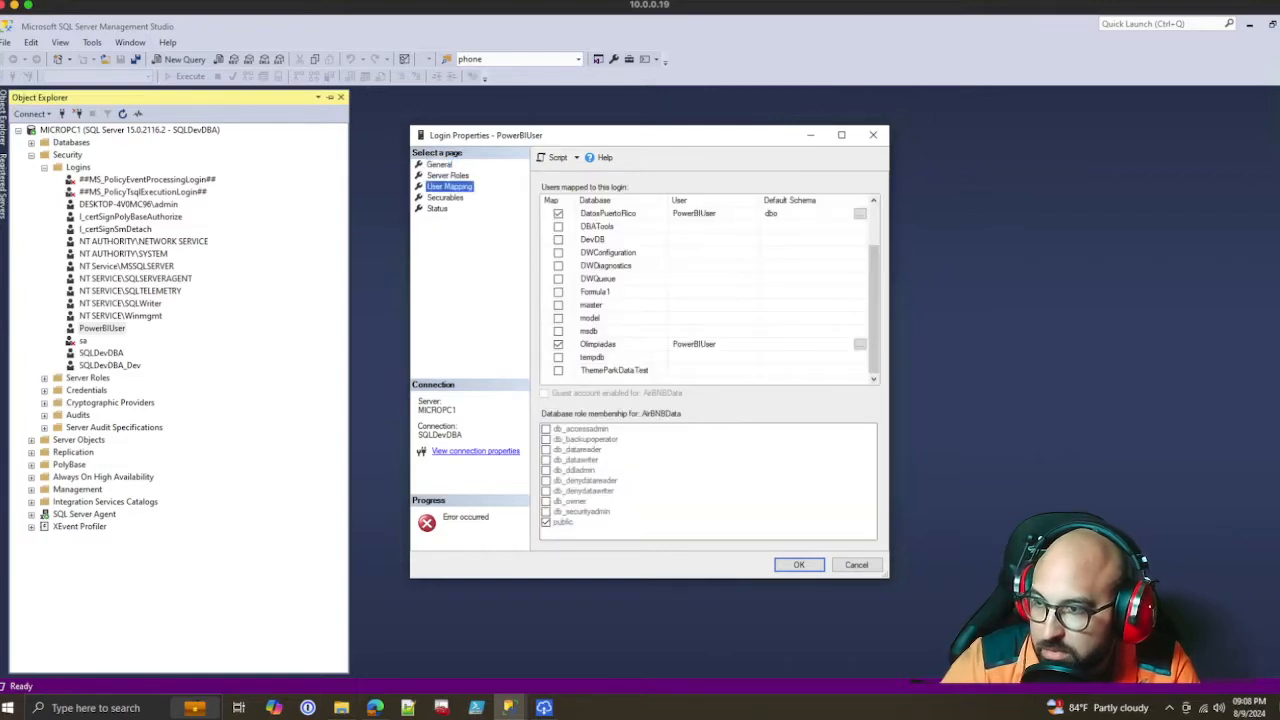
click(598, 344)
click(799, 565)
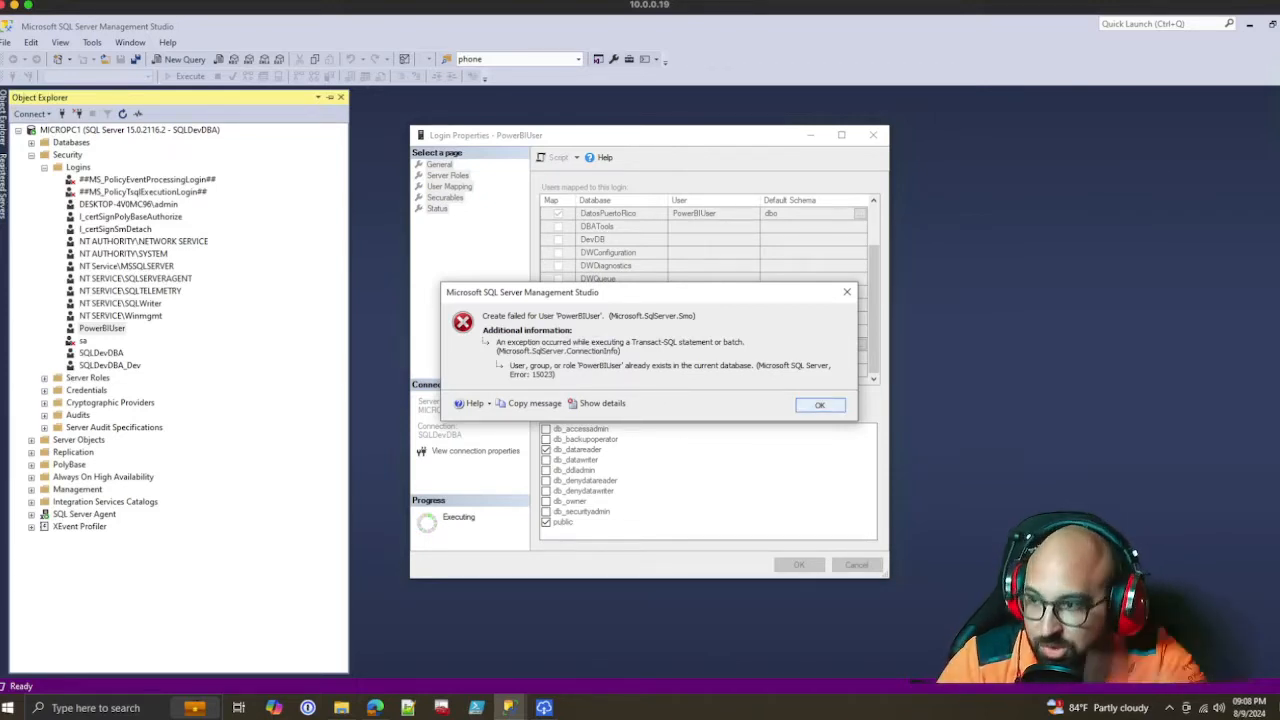
key(Return)
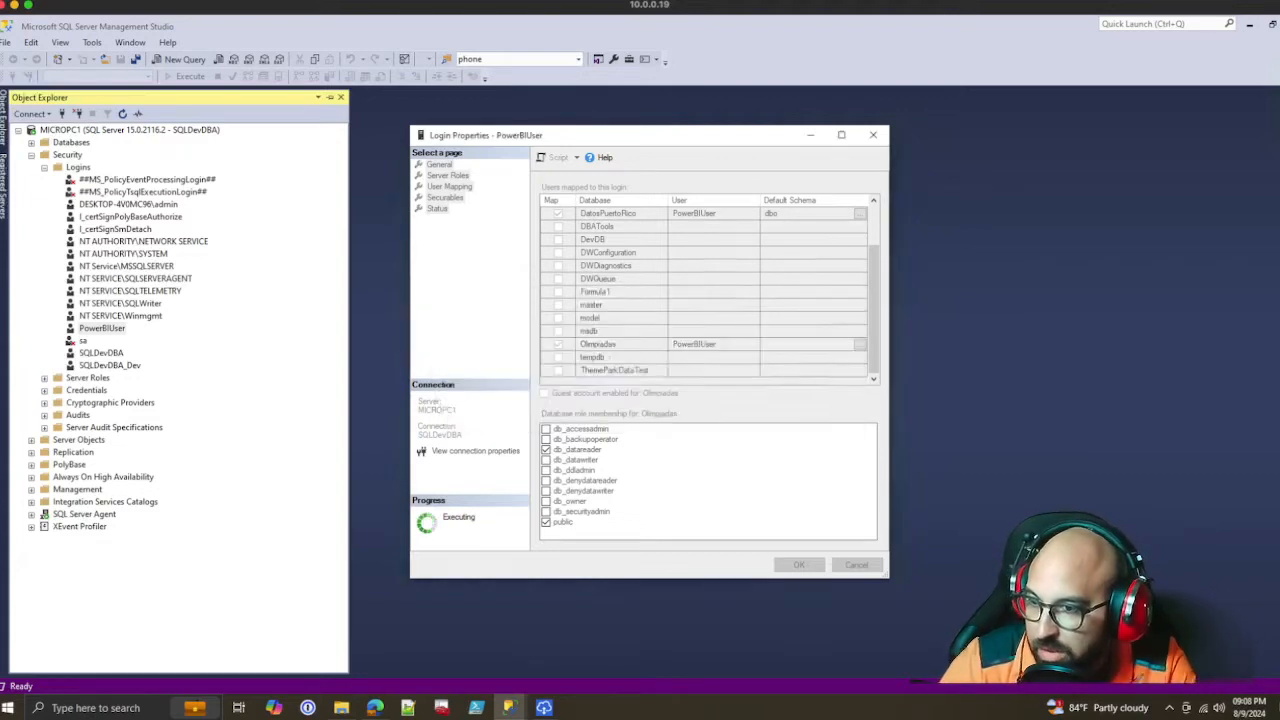
key(Escape)
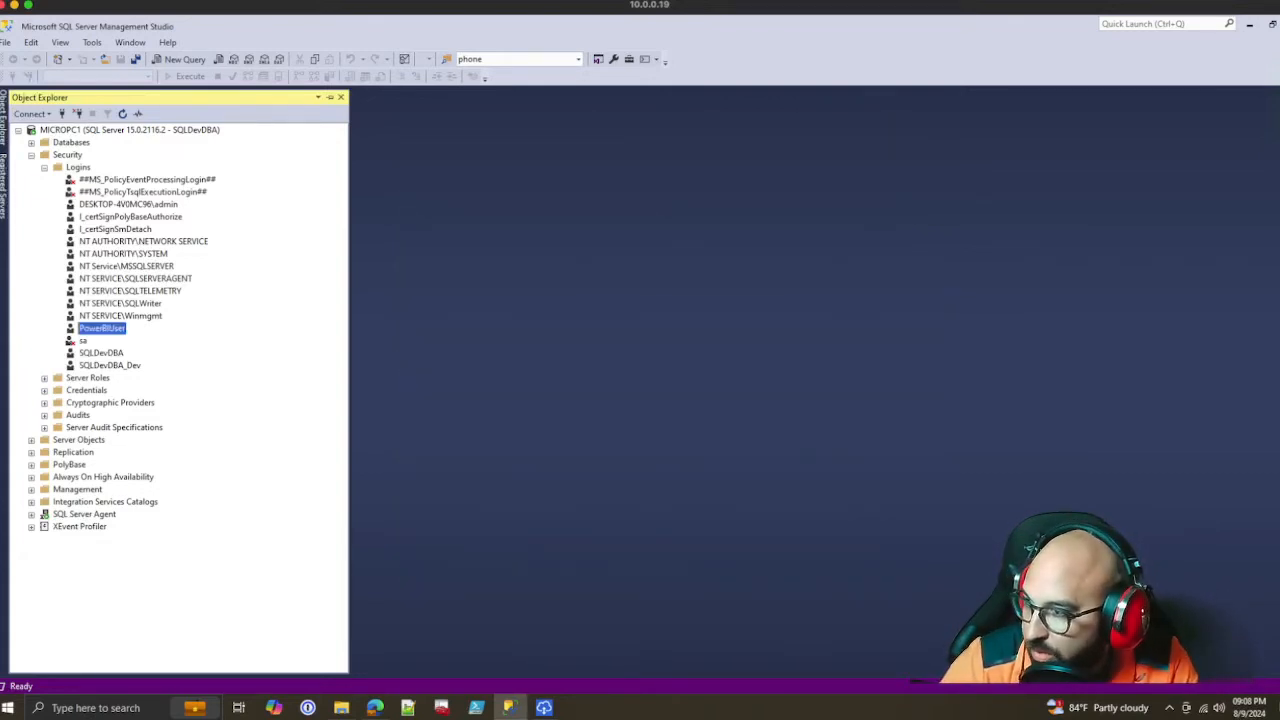
Reopen PowerBIUser's properties, check its server roles and its role membership for Olimpiadas, and close them without changes
right_click(108, 329)
click(150, 494)
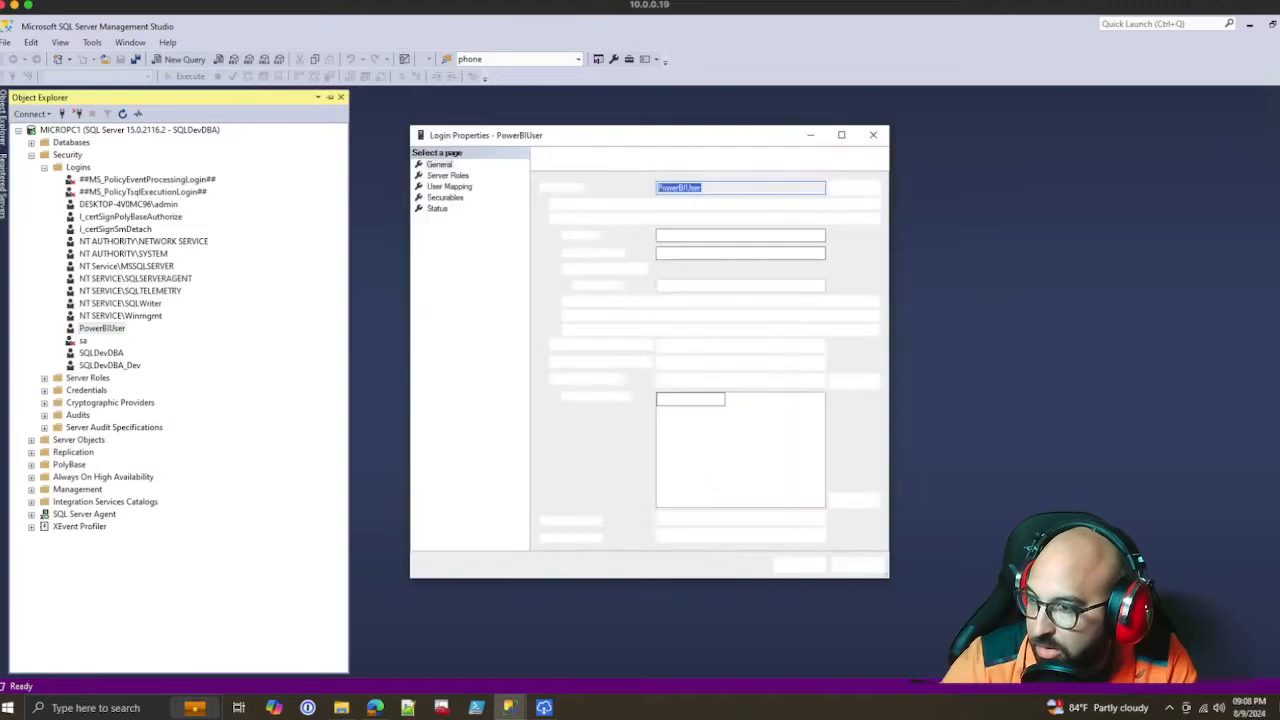
click(448, 176)
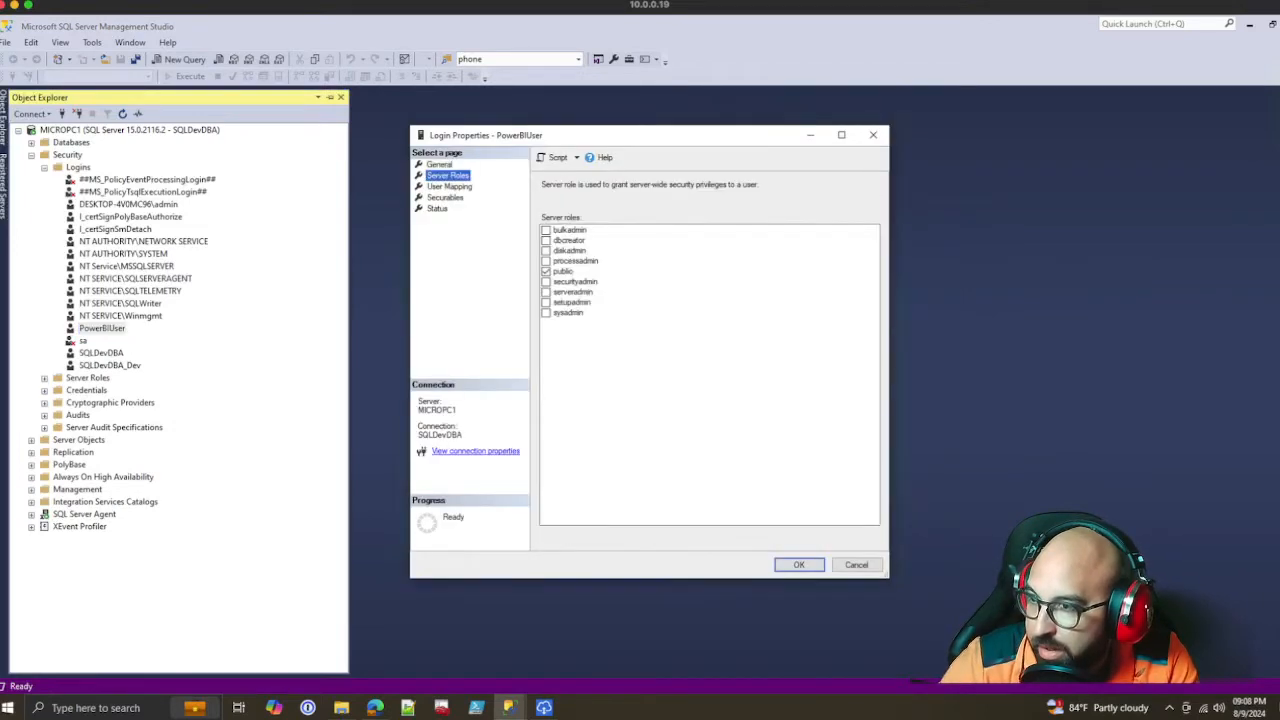
click(449, 187)
scroll(705, 290, down, 2)
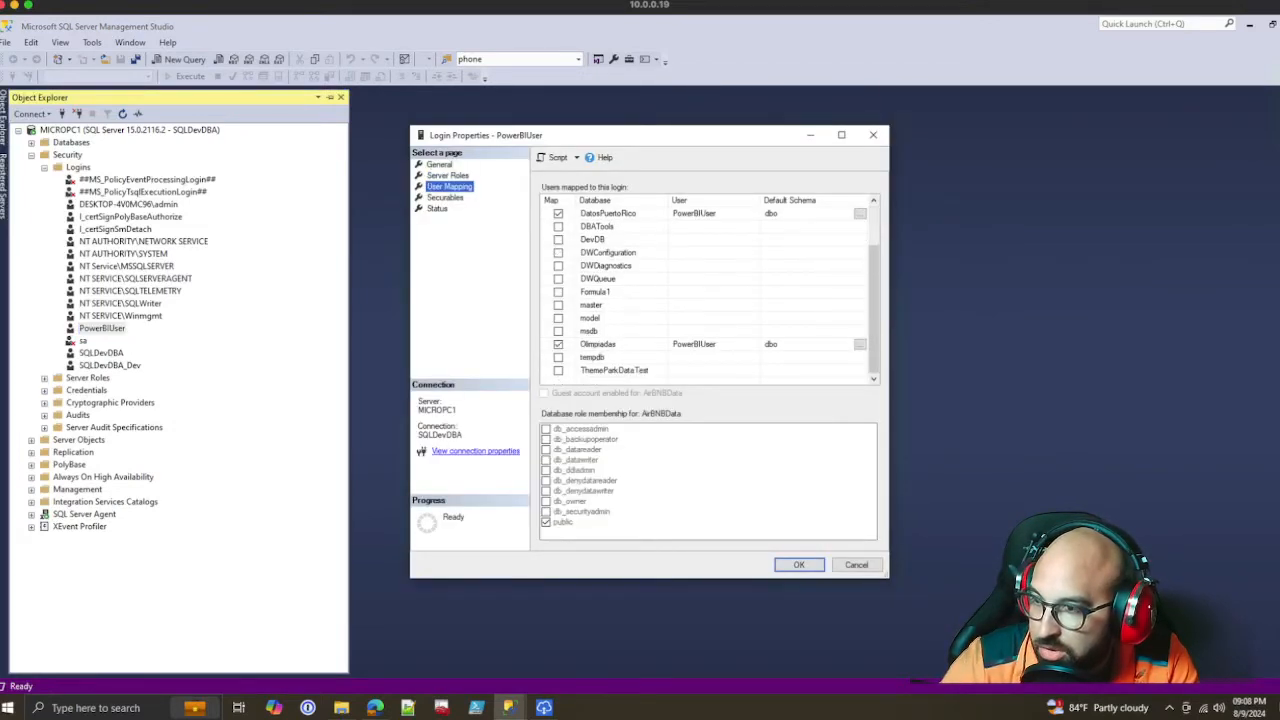
click(600, 344)
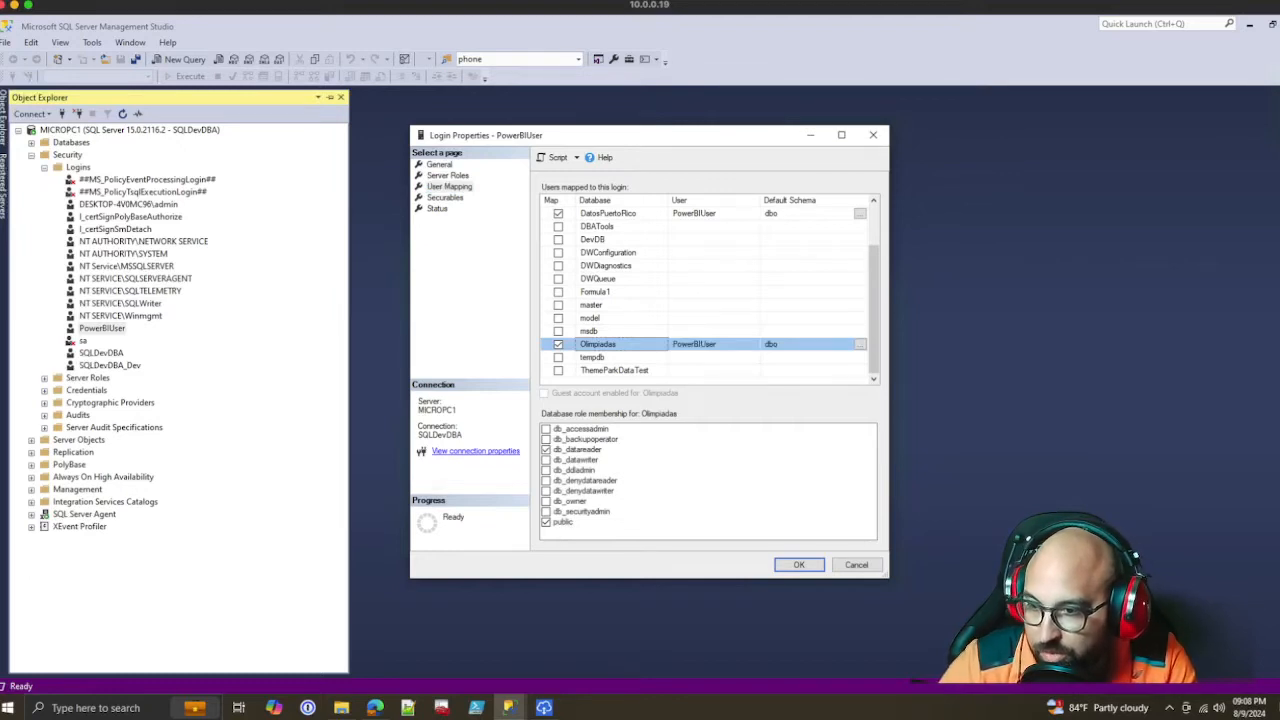
click(856, 564)
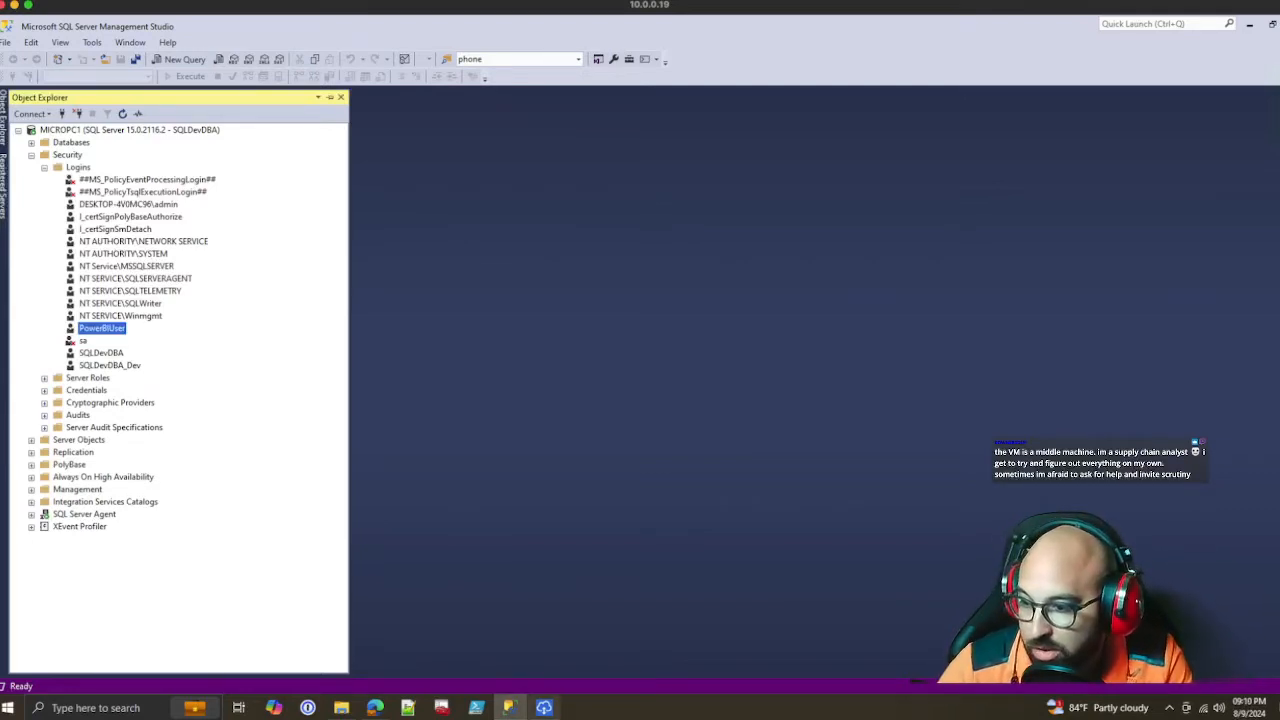
Switch to the browser and bring up the Lucidchart diagram "Connecting Power BI to ERP and CRM"
click(544, 707)
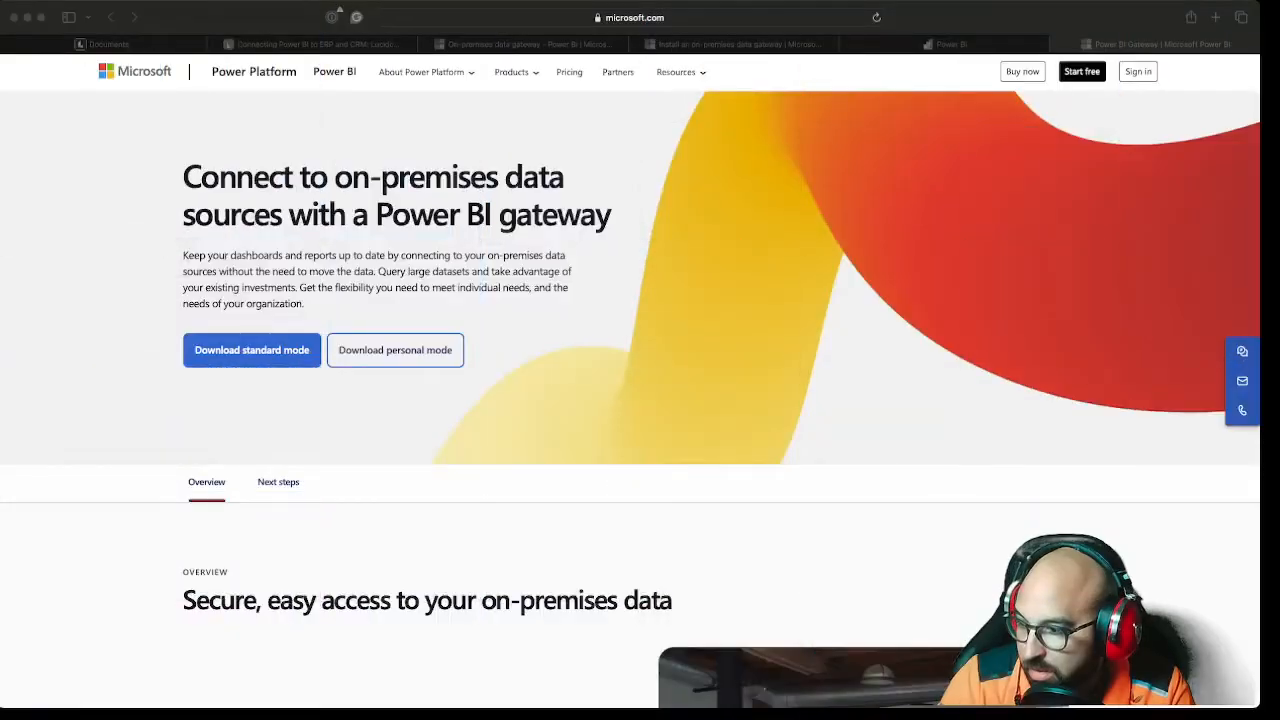
key(super+Tab)
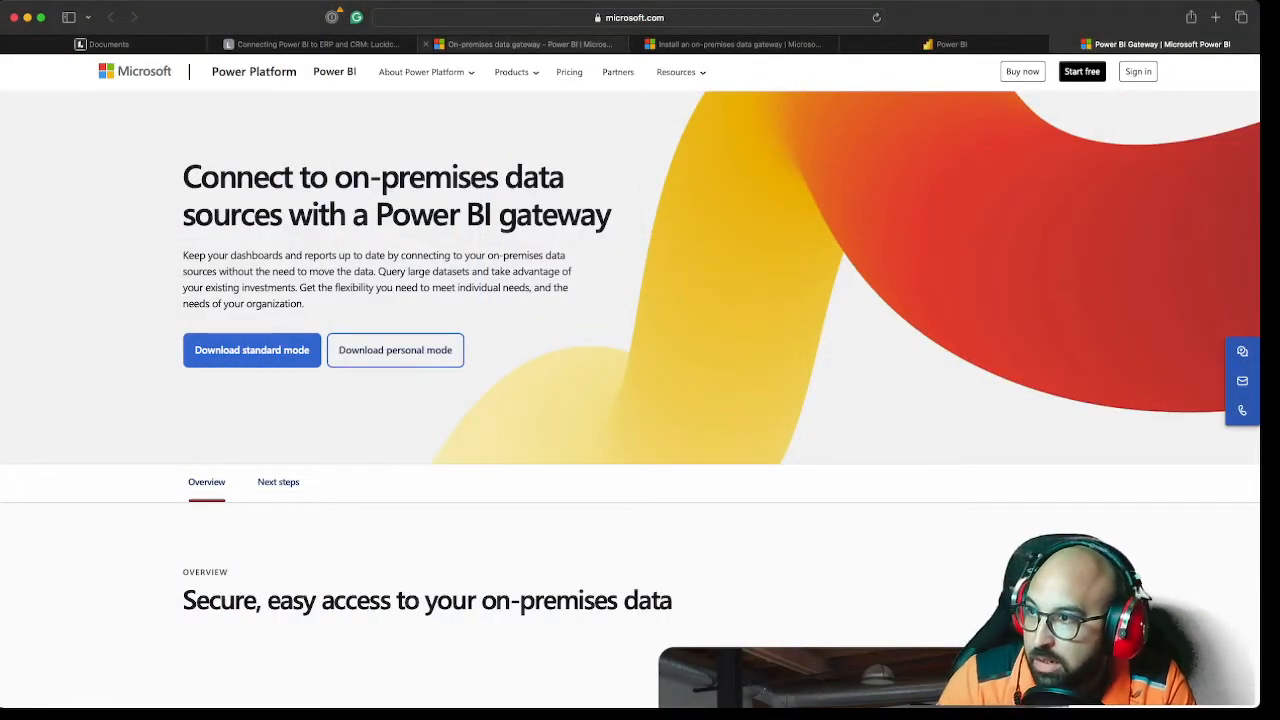
click(530, 44)
click(733, 44)
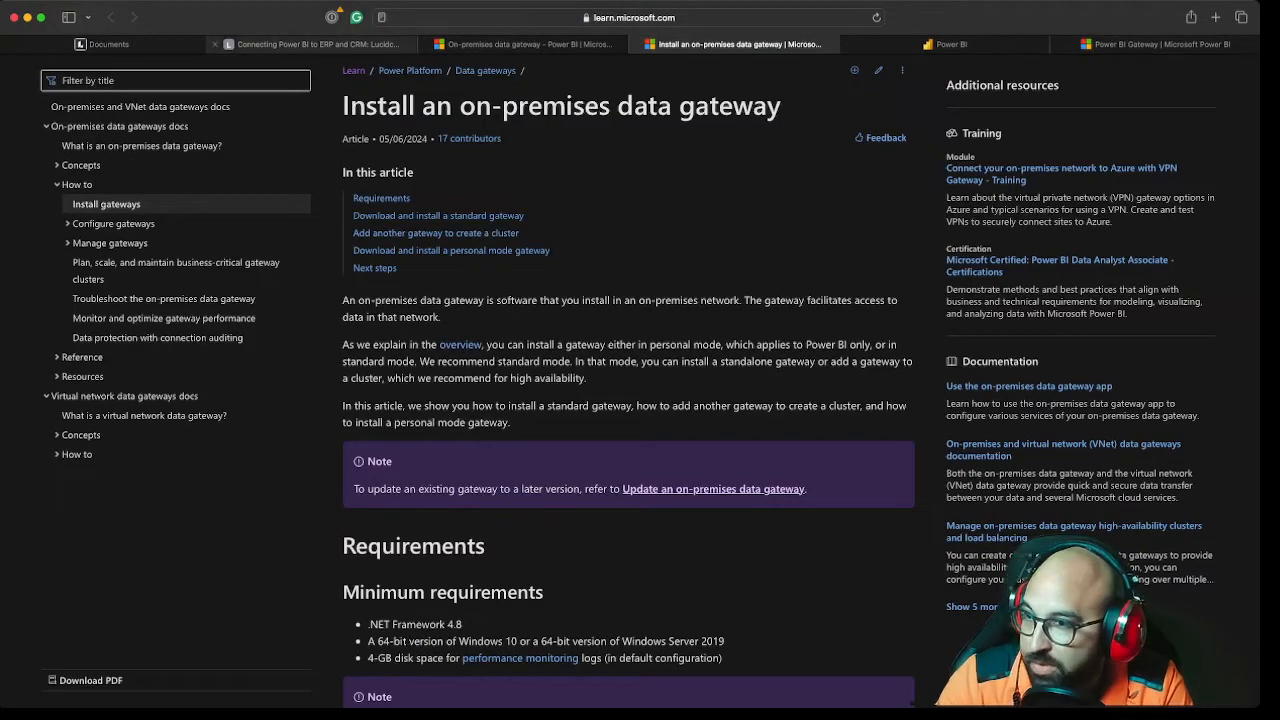
click(310, 44)
Examine how the Power BI gateways on MicroPC1, MicroPC2 and SQLServer1 connect Power BI to the data warehouse
scroll(714, 400, left, 2)
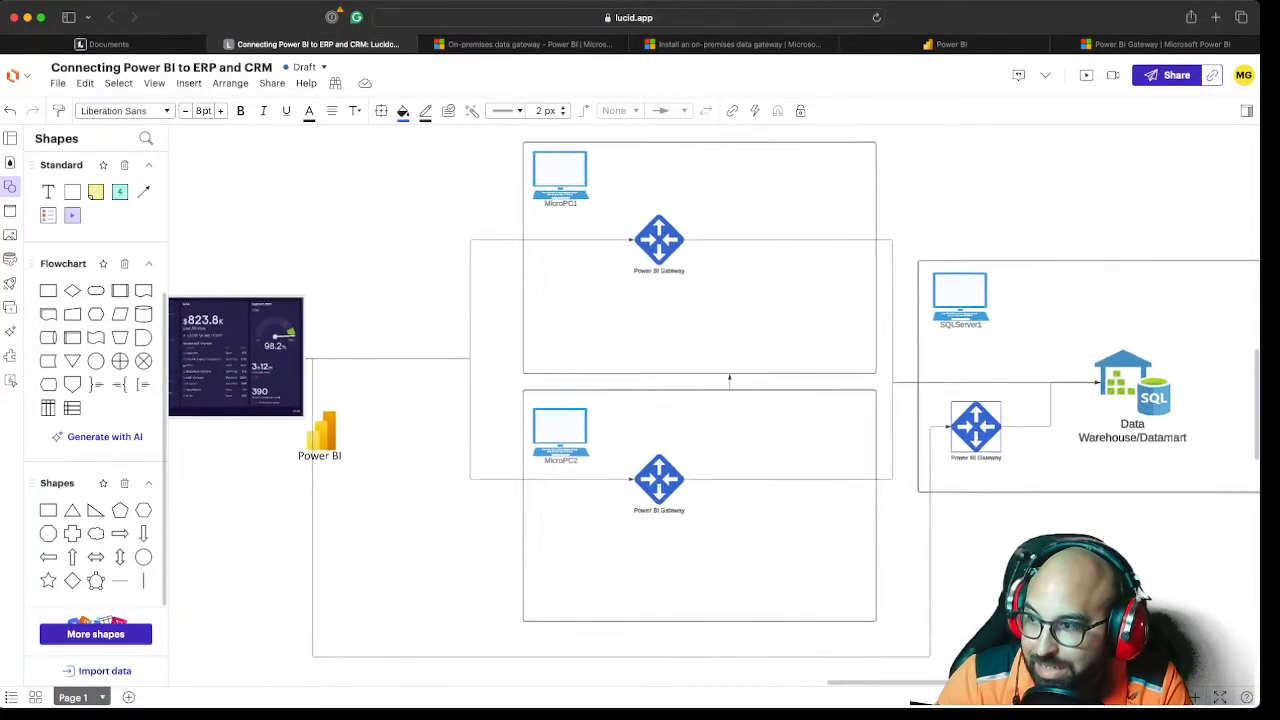
scroll(714, 400, right, 1)
scroll(714, 400, right, 1)
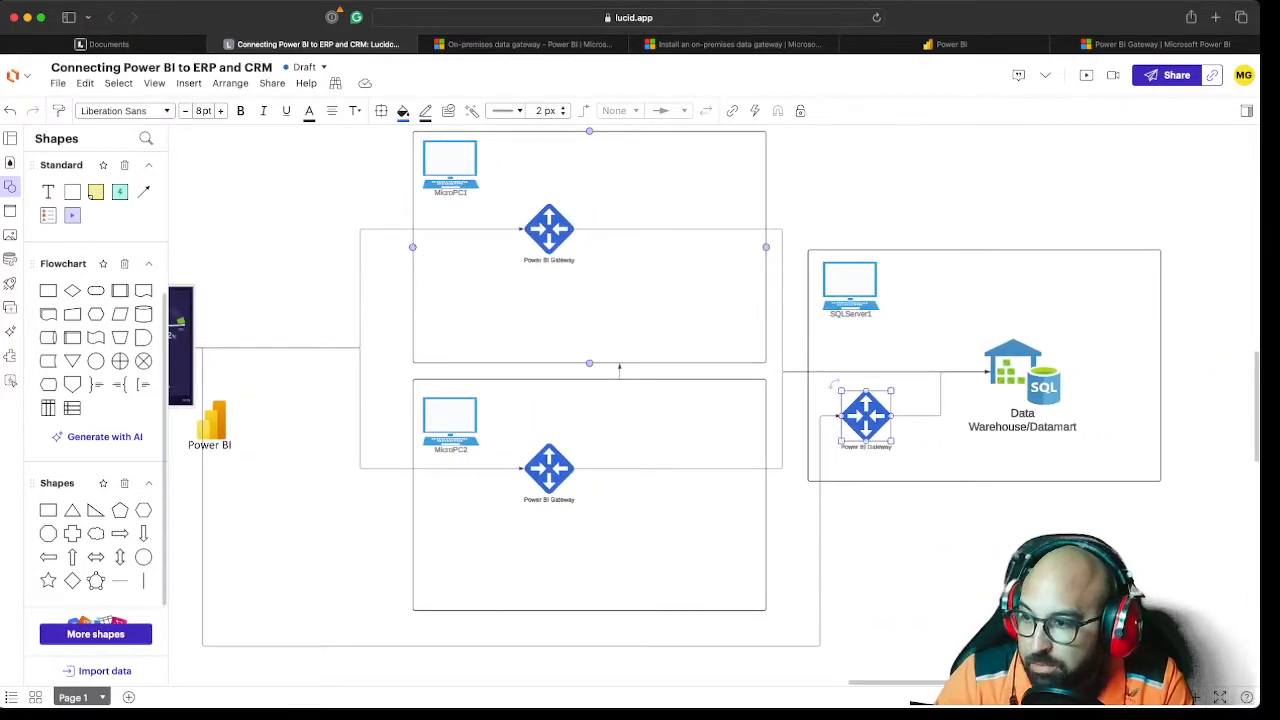
scroll(714, 400, left, 2)
scroll(714, 400, right, 1)
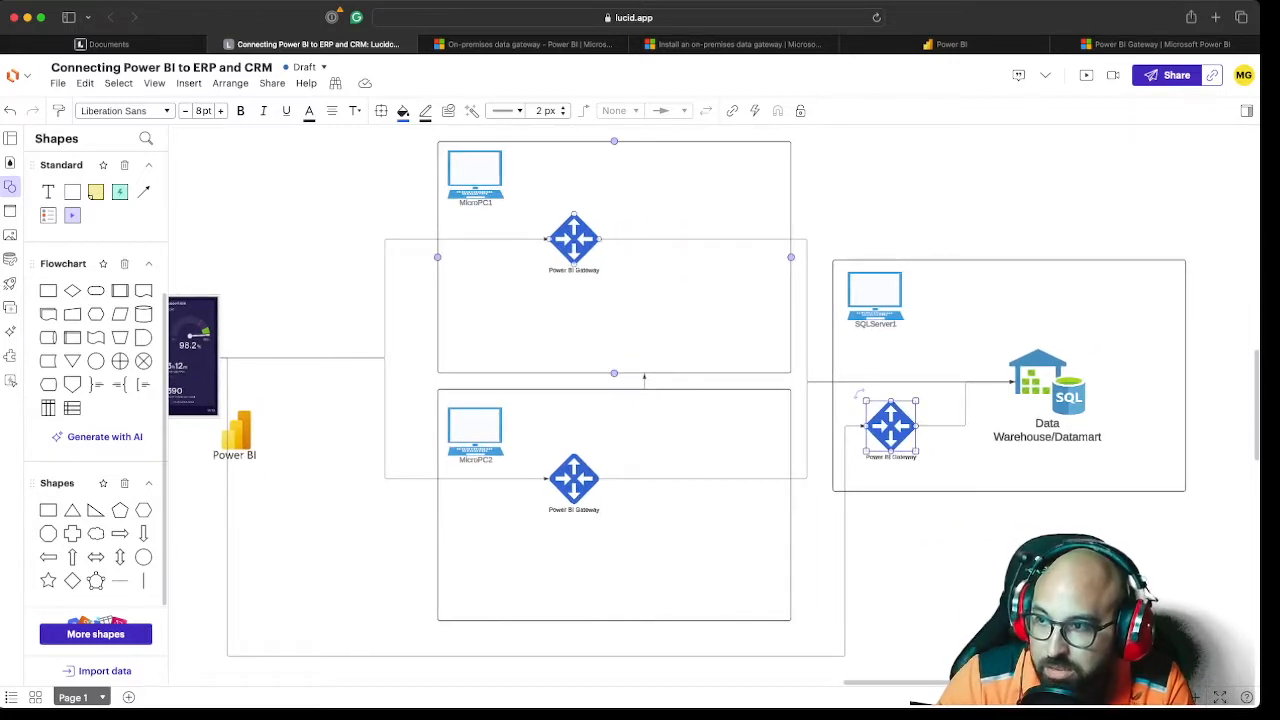
click(574, 240)
click(1047, 384)
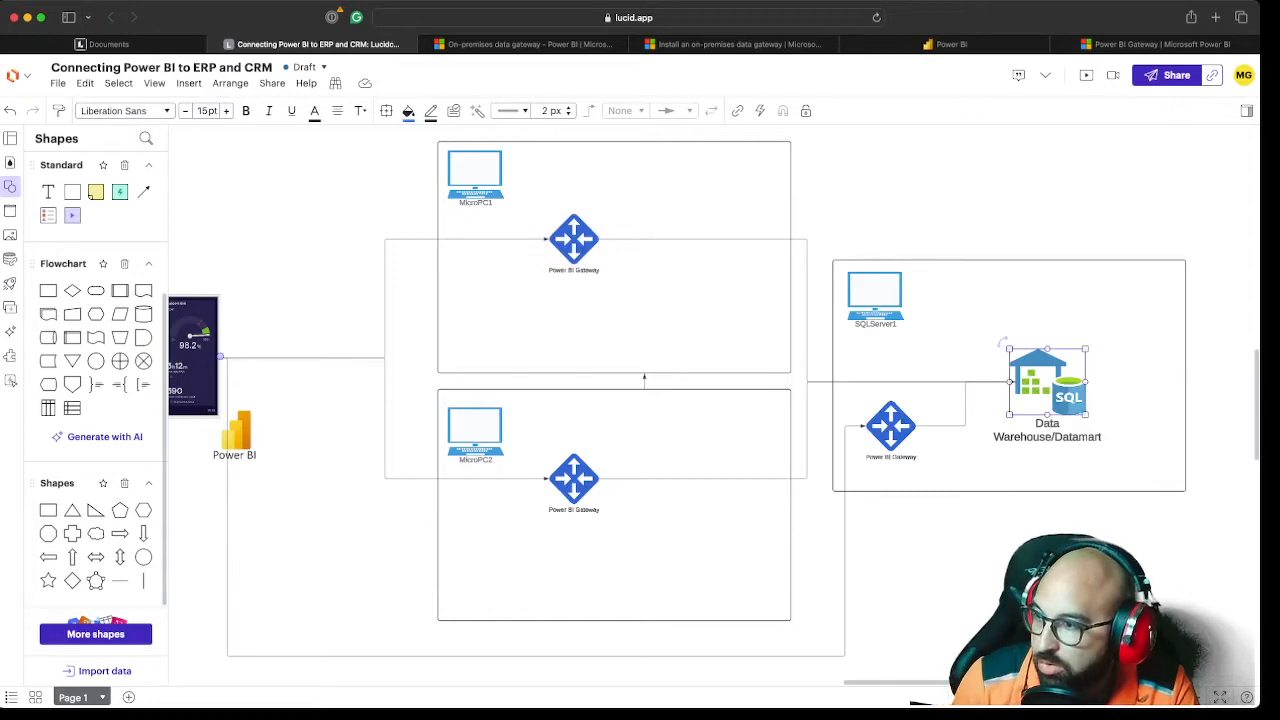
Examine the diagram's recommended data-driven connections approach via ODBC/API/ETL
scroll(714, 400, left, 15)
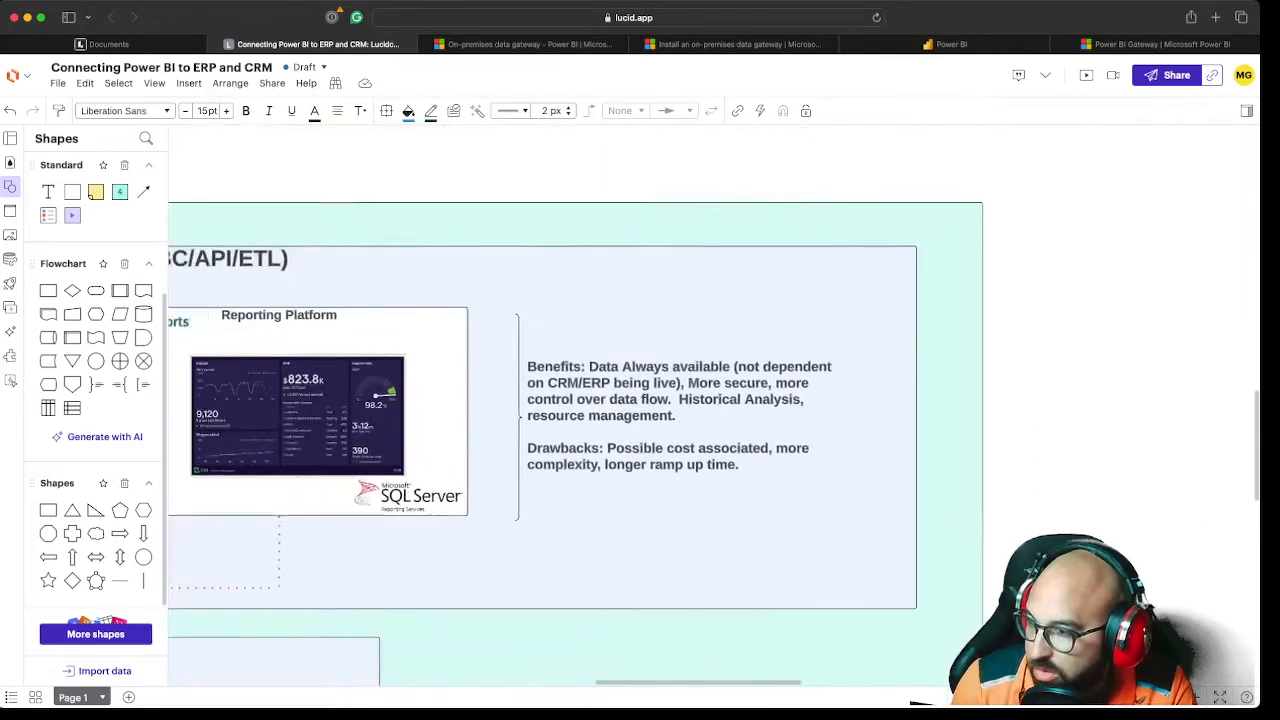
scroll(514, 400, left, 2)
scroll(514, 400, down, 10)
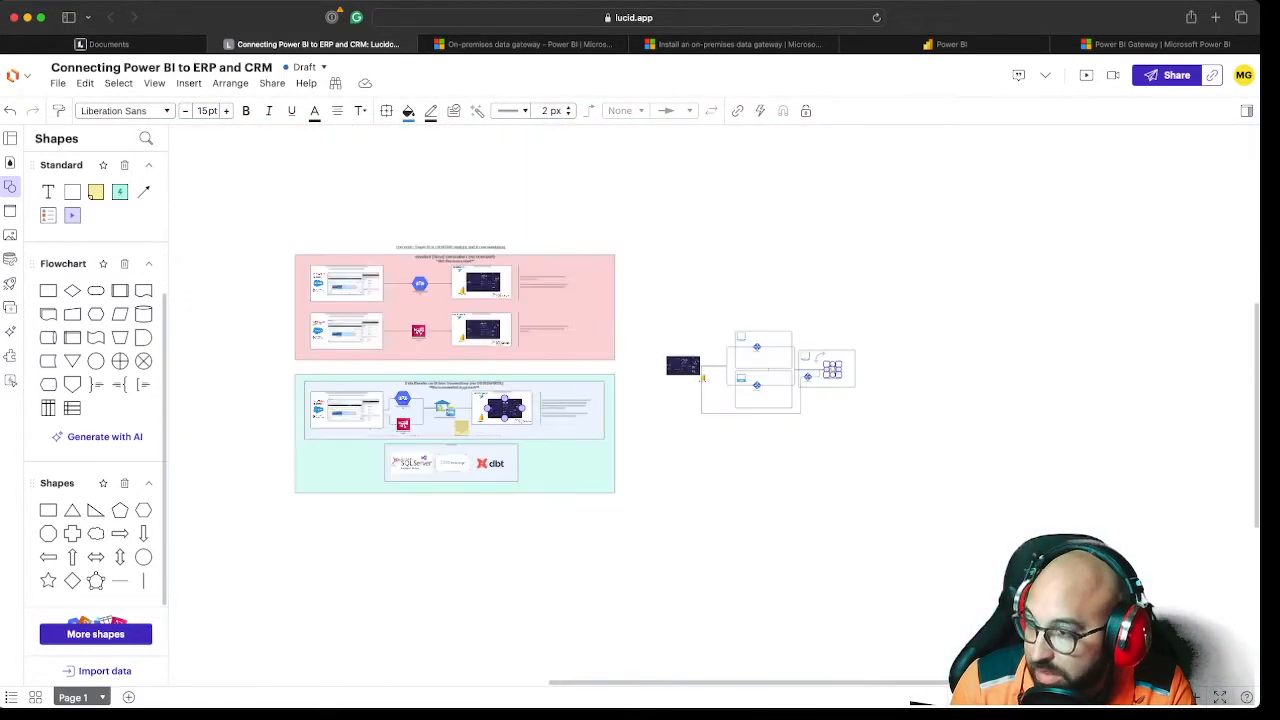
scroll(508, 410, up, 10)
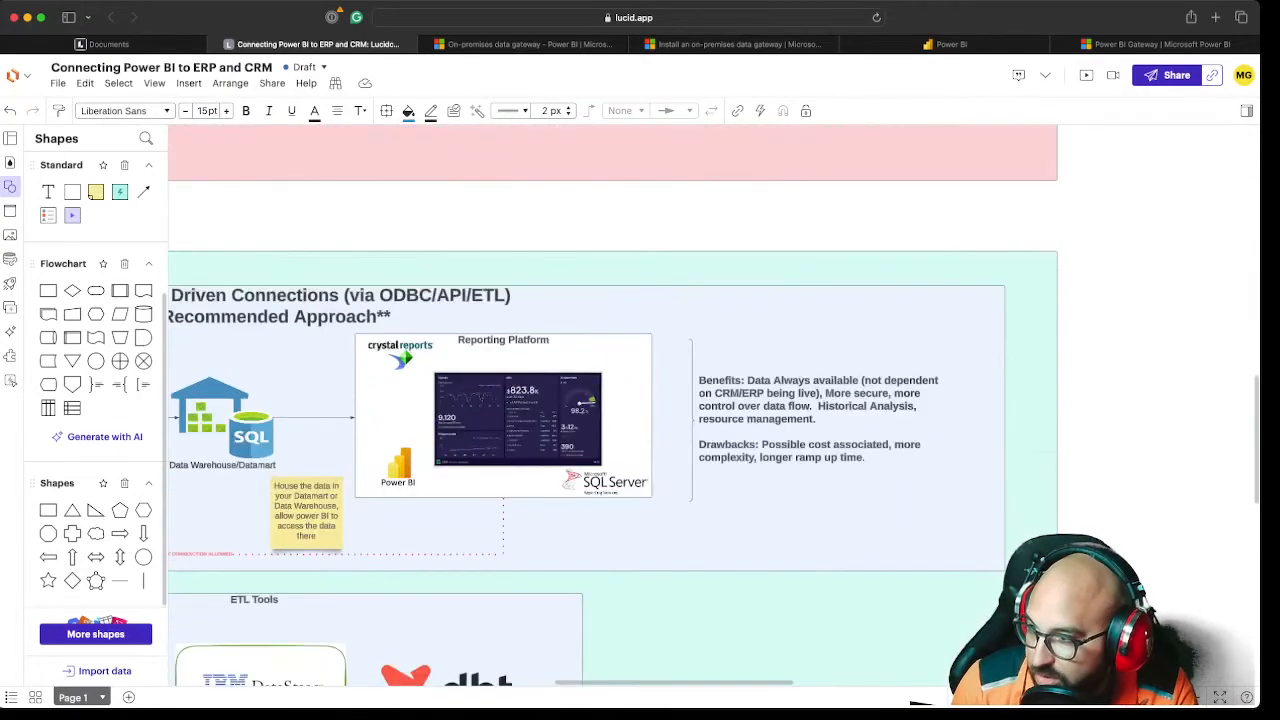
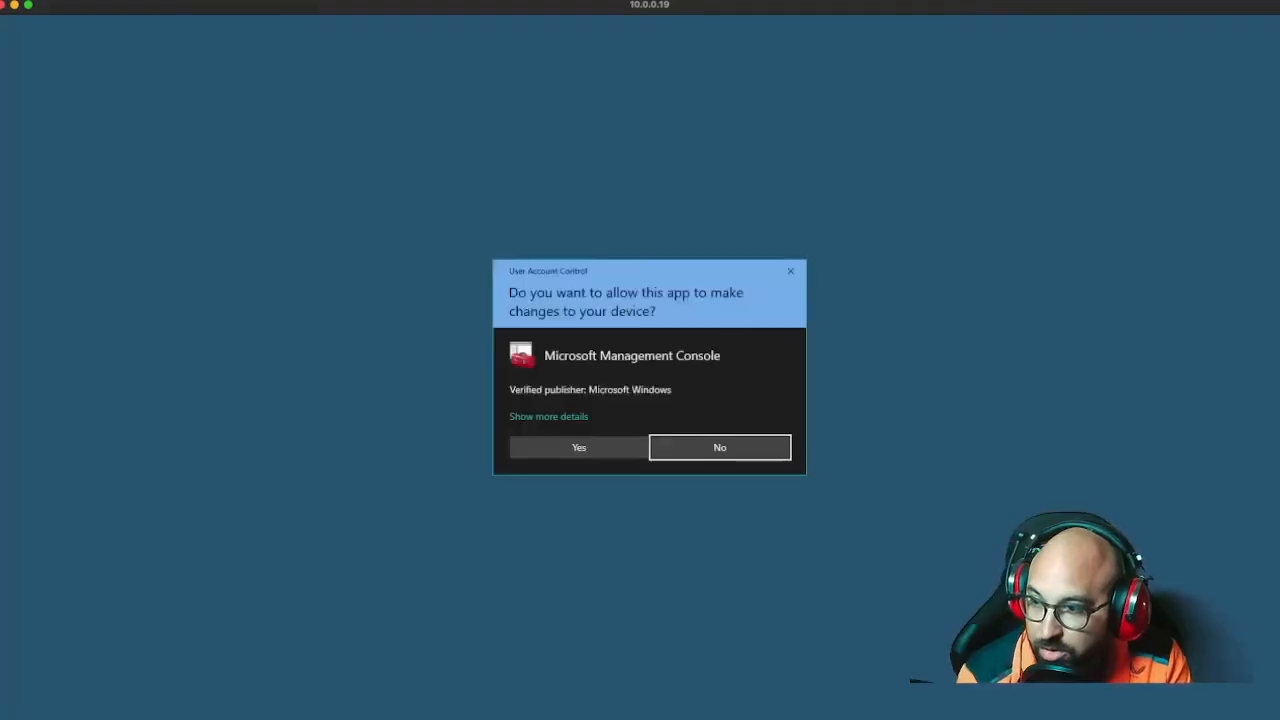
Allow SQL Server Configuration Manager to run, check the SQL Server services and network and client configuration nodes, and minimize it
click(579, 447)
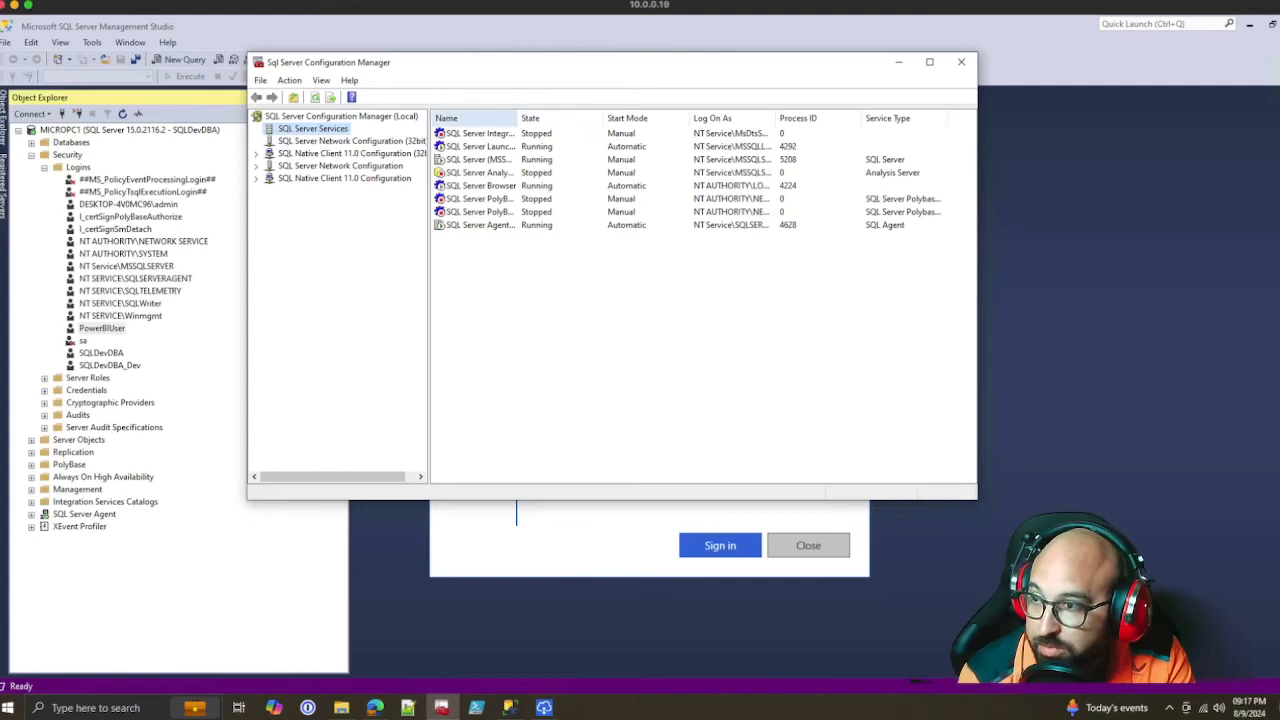
drag(518, 118, 617, 118)
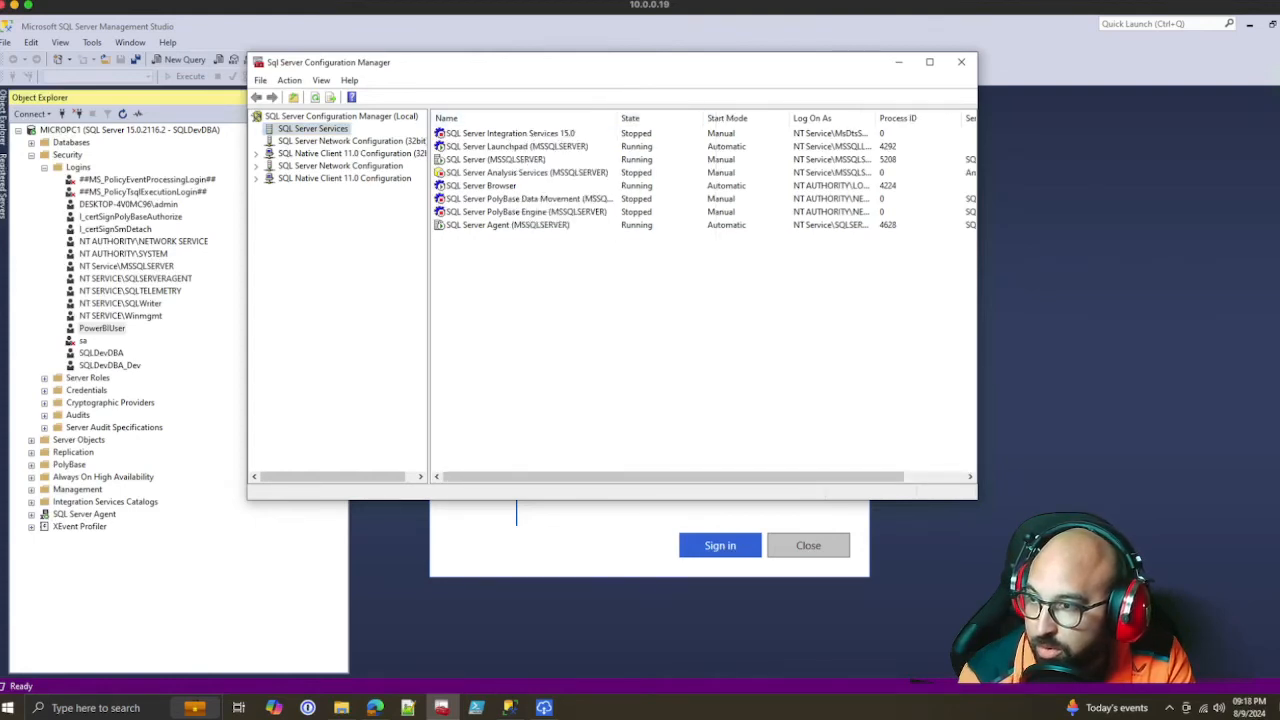
click(350, 141)
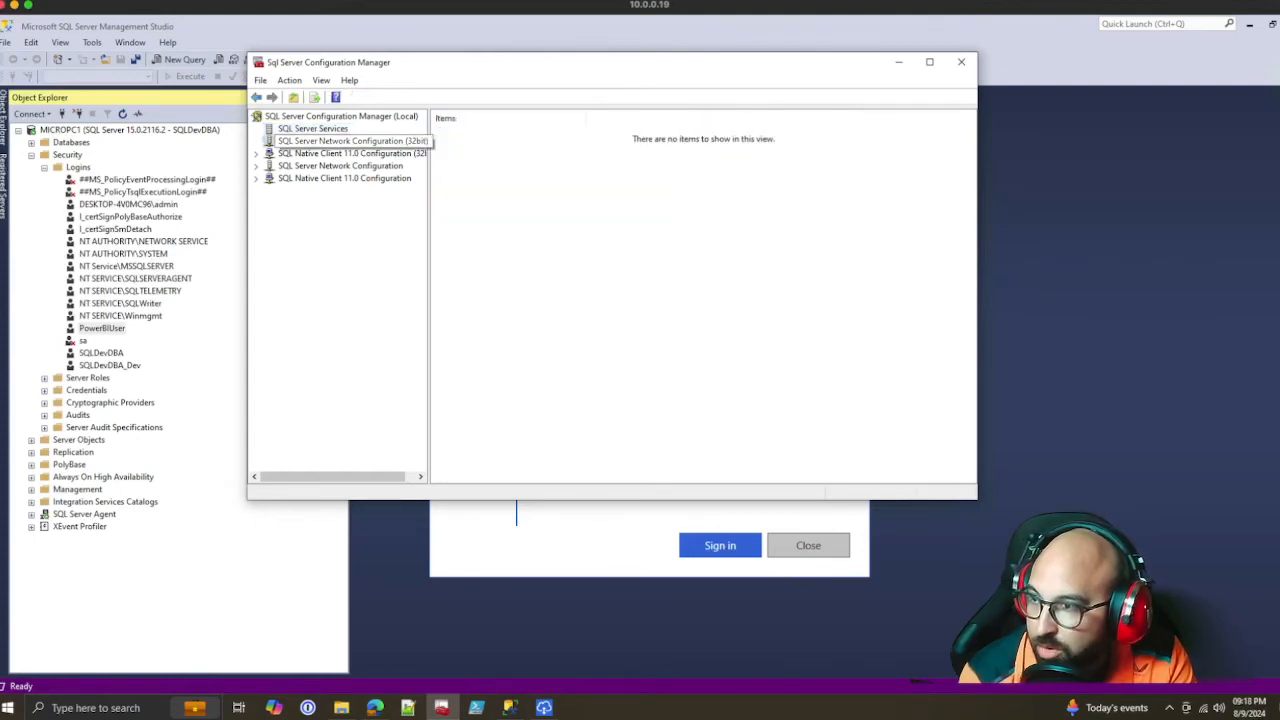
click(313, 129)
click(344, 178)
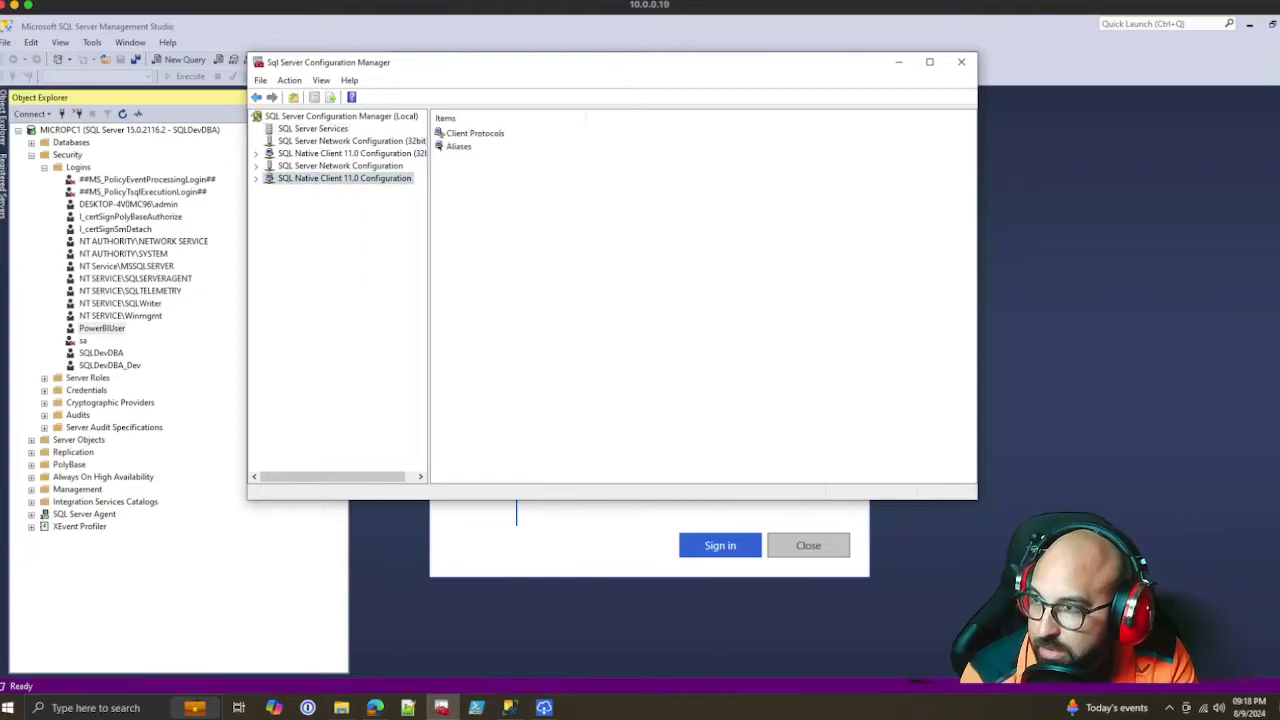
click(313, 129)
drag(517, 118, 617, 118)
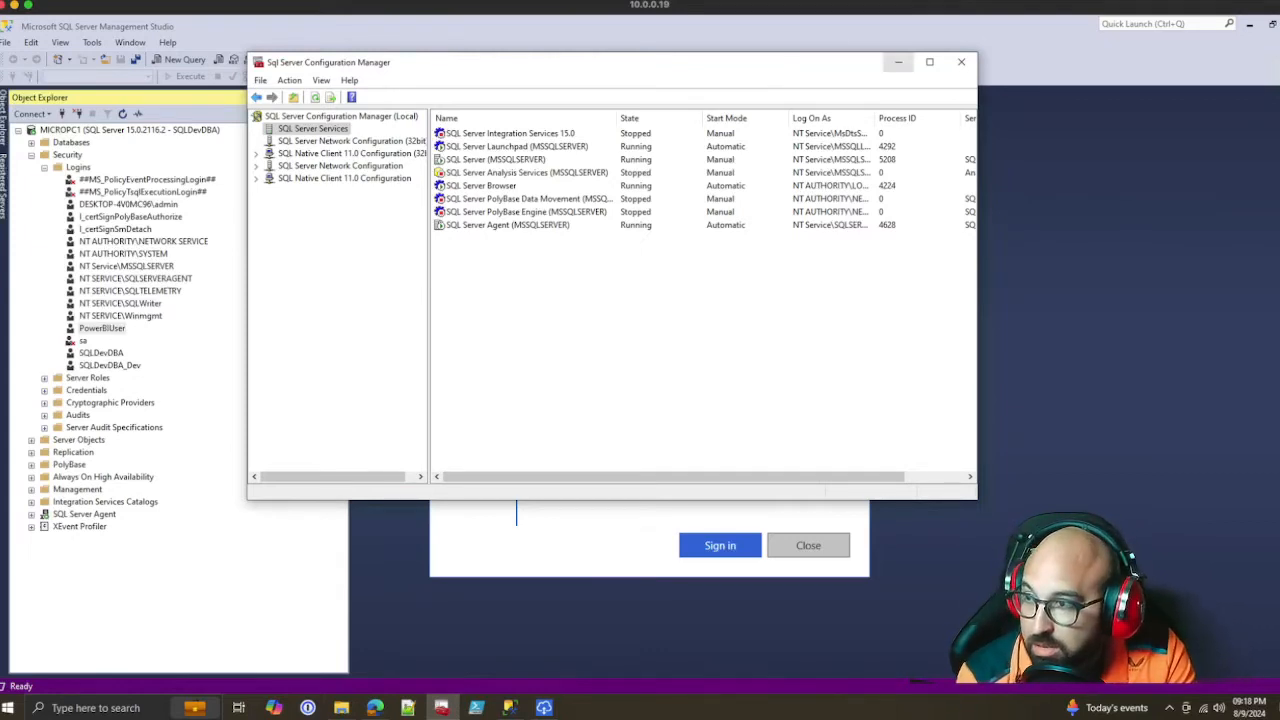
click(898, 62)
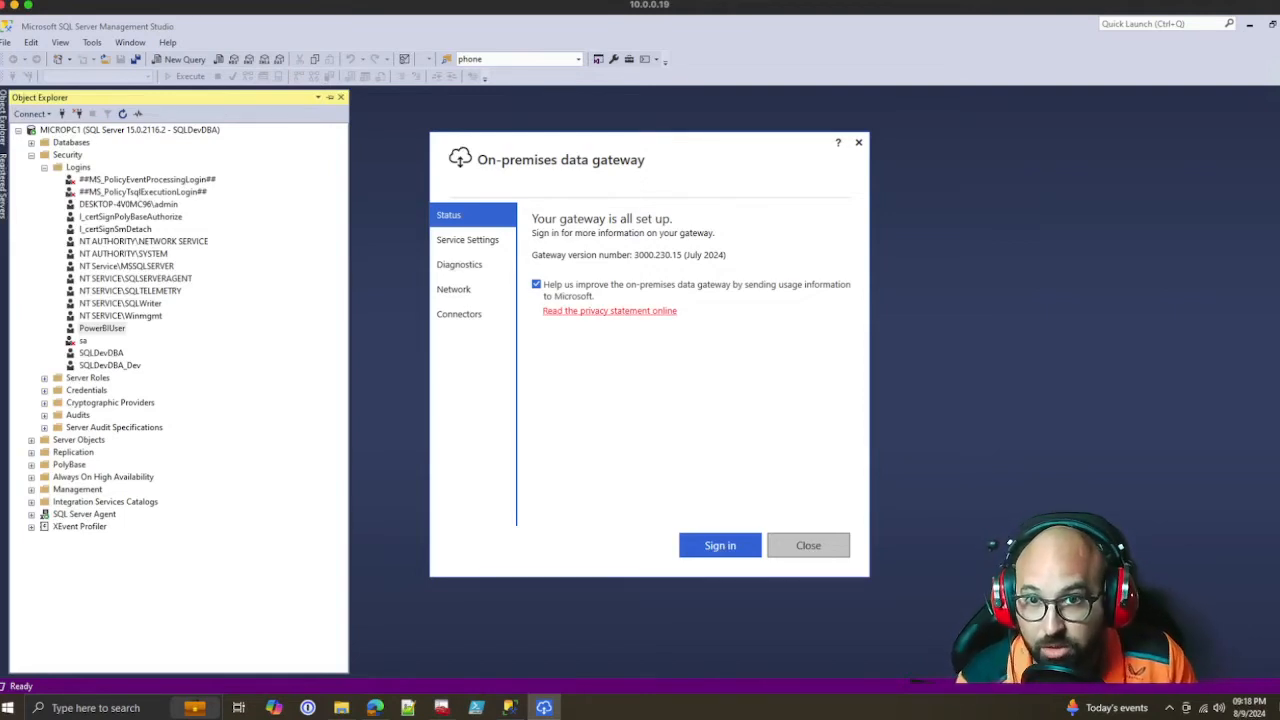
Opt out of sending gateway usage information to Microsoft and review the service, diagnostics, network and connector settings
click(536, 284)
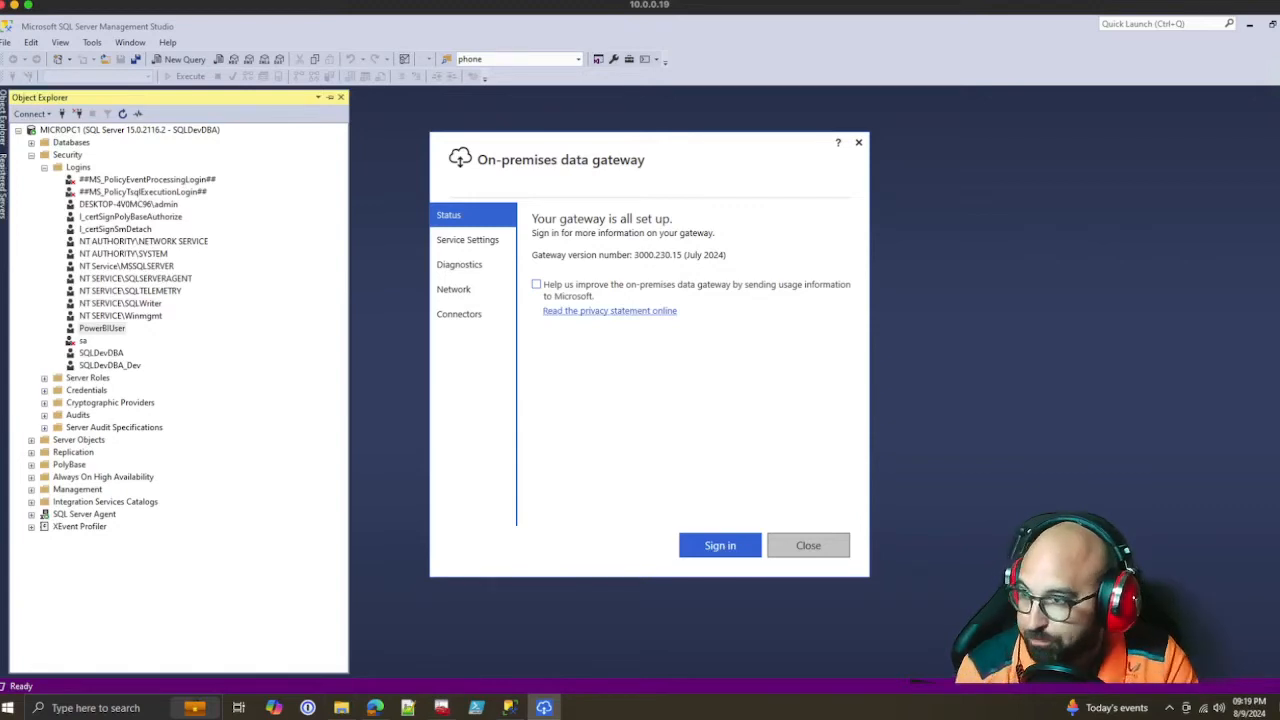
click(468, 240)
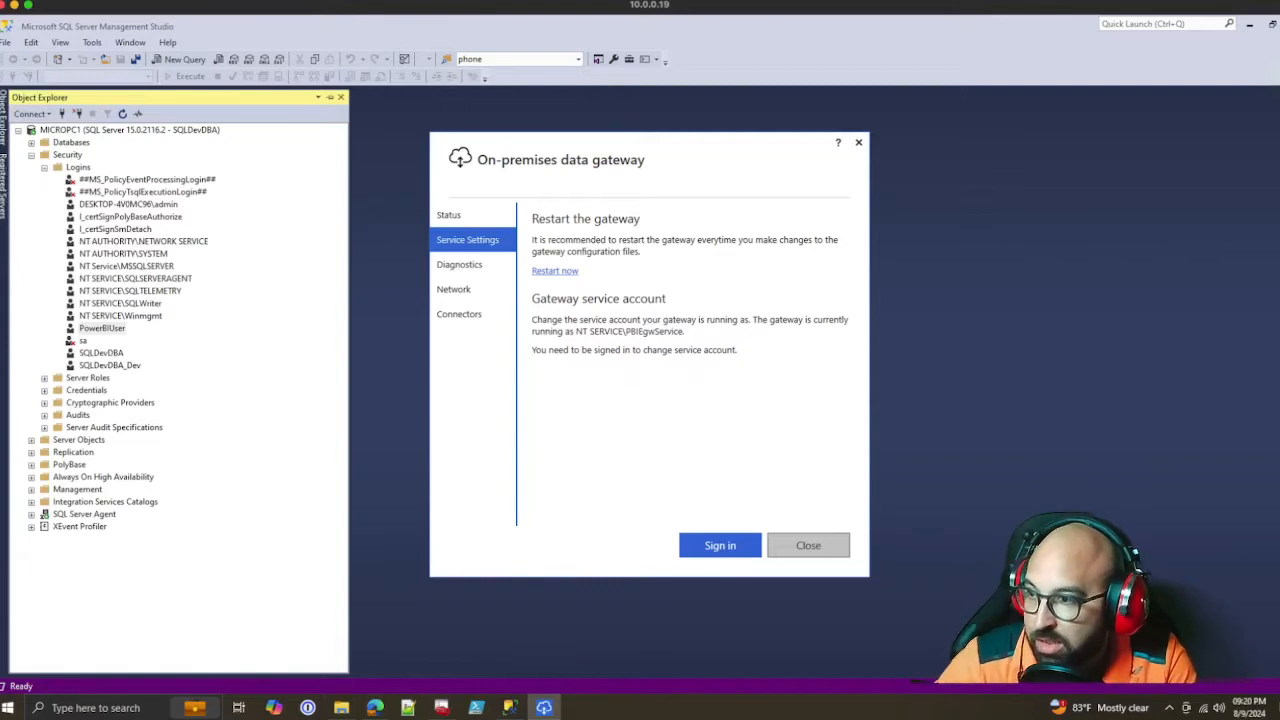
click(460, 265)
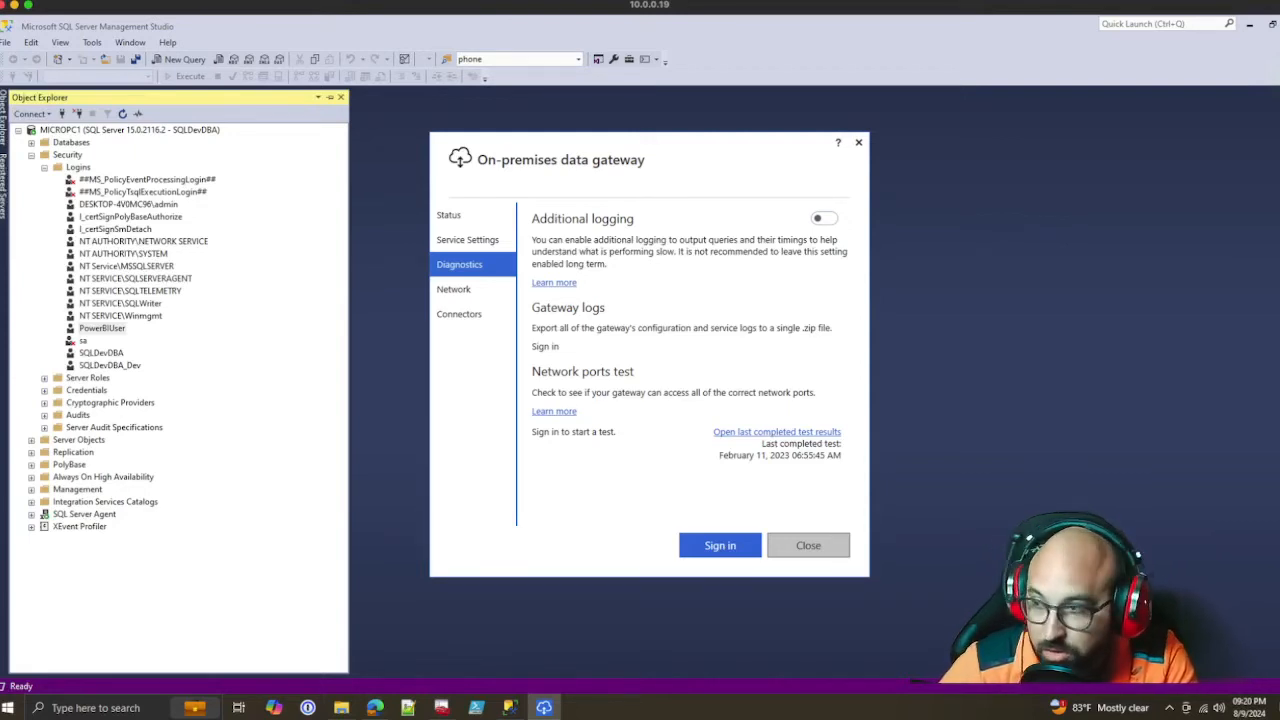
click(454, 289)
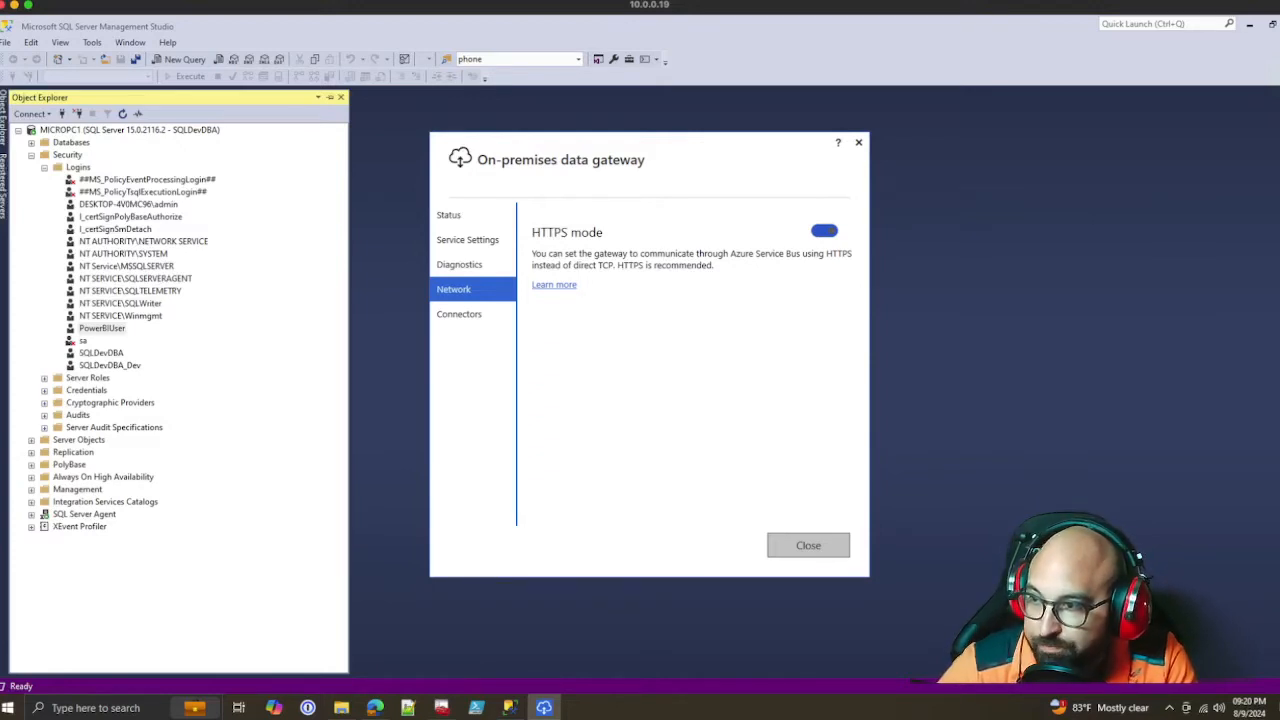
click(460, 314)
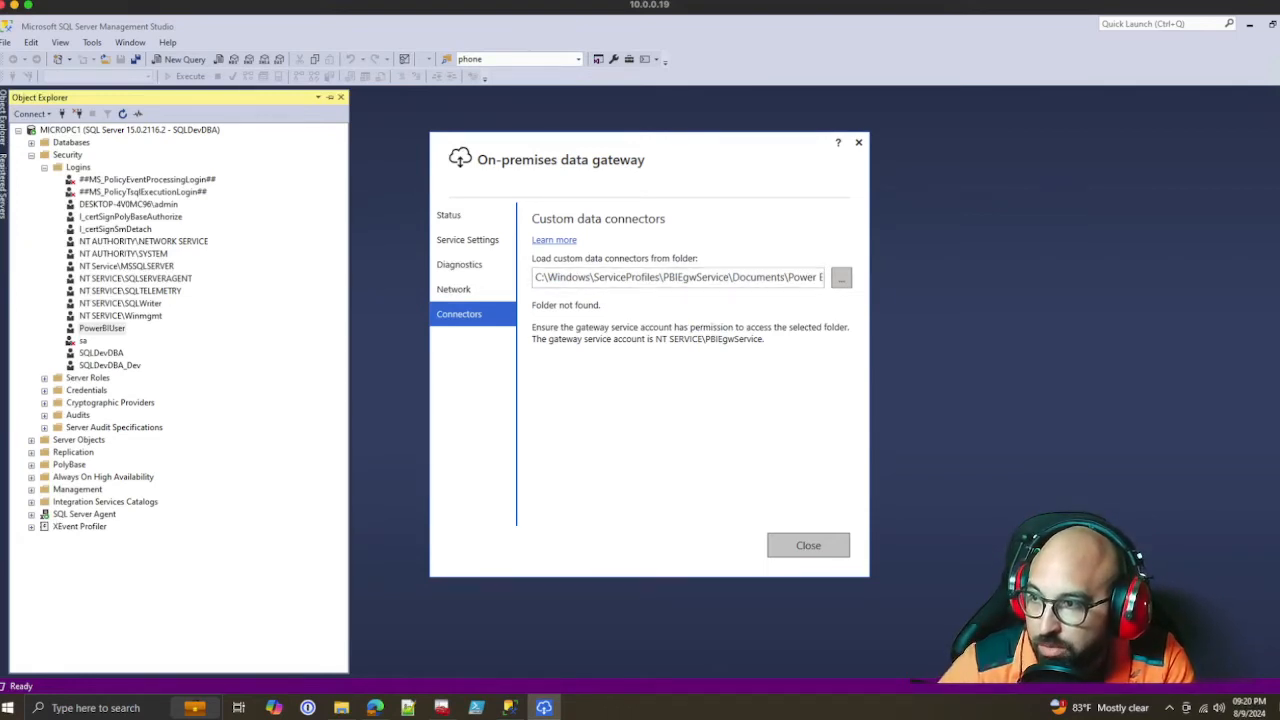
Restart the on-premises data gateway from its service settings and confirm the restart
click(467, 240)
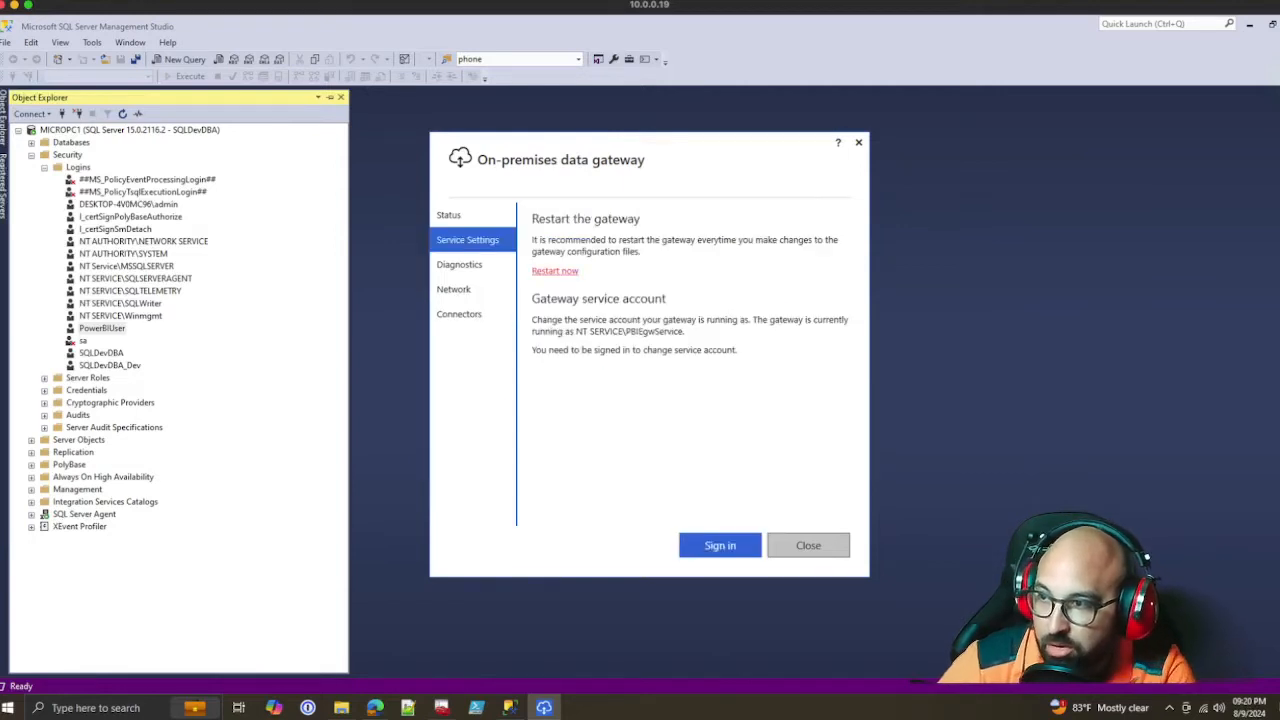
click(554, 270)
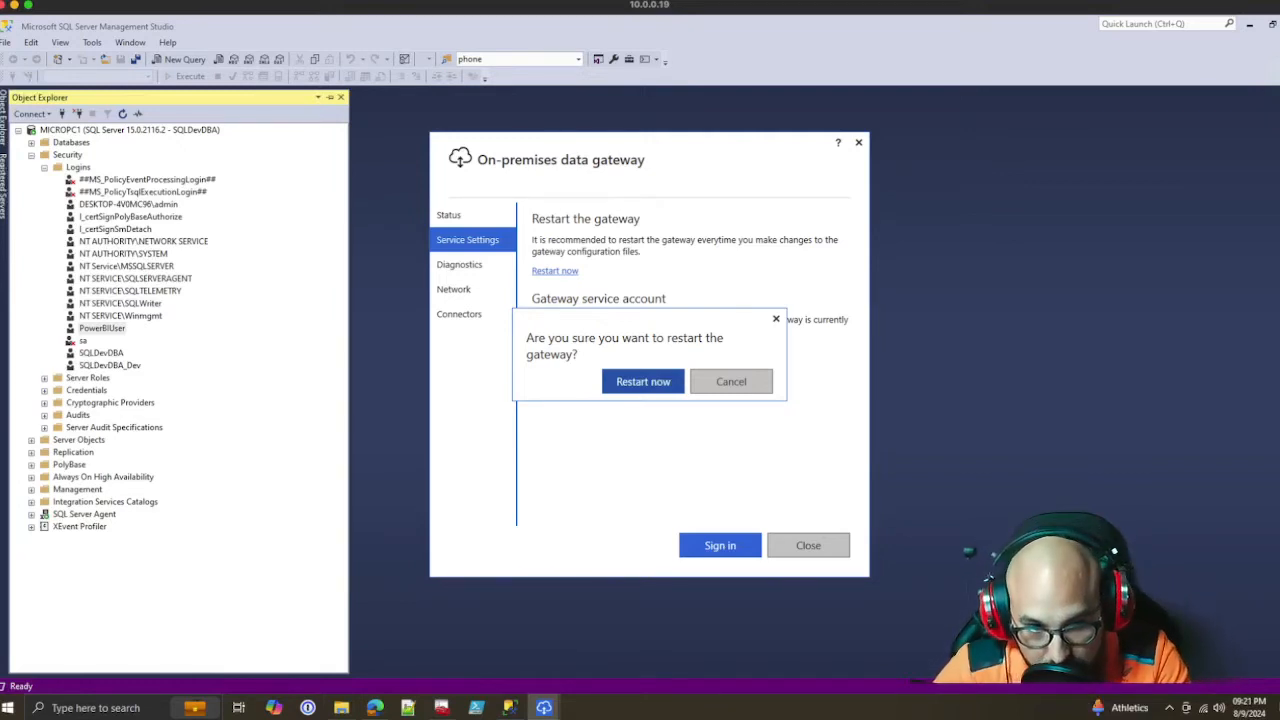
click(643, 382)
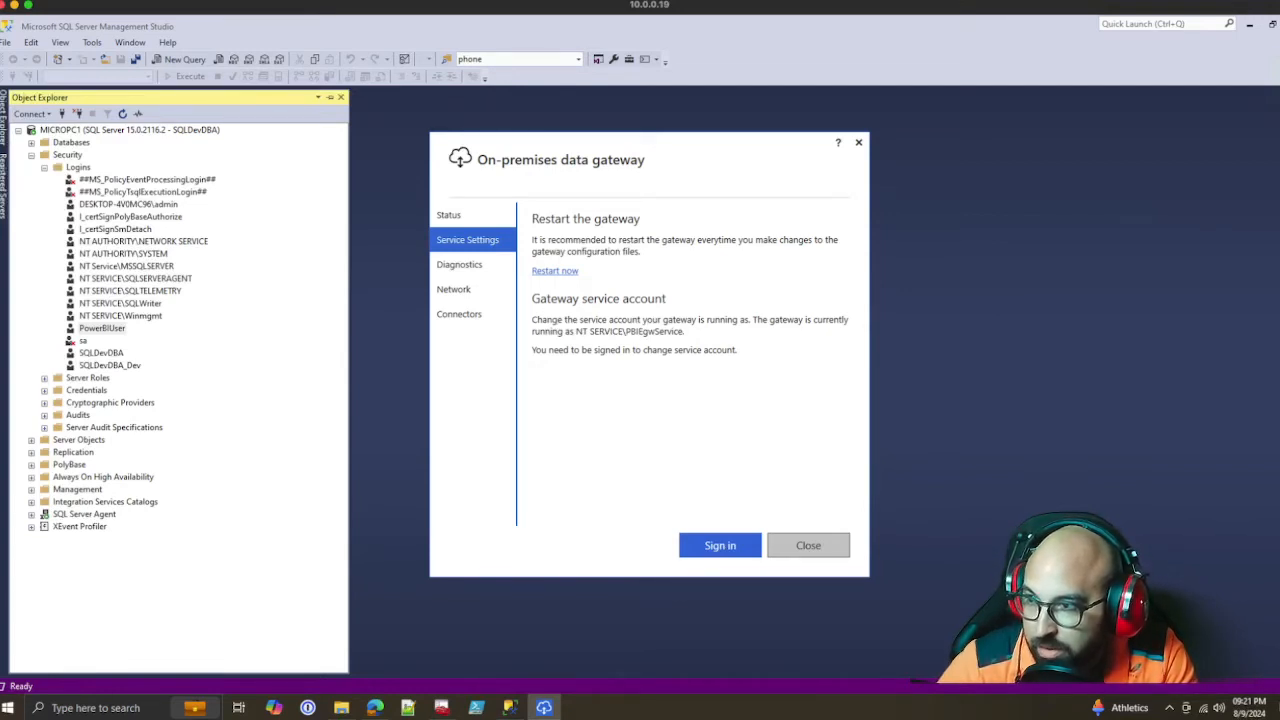
Check the restarted gateway's status and close the On-premises data gateway app
click(449, 215)
click(467, 240)
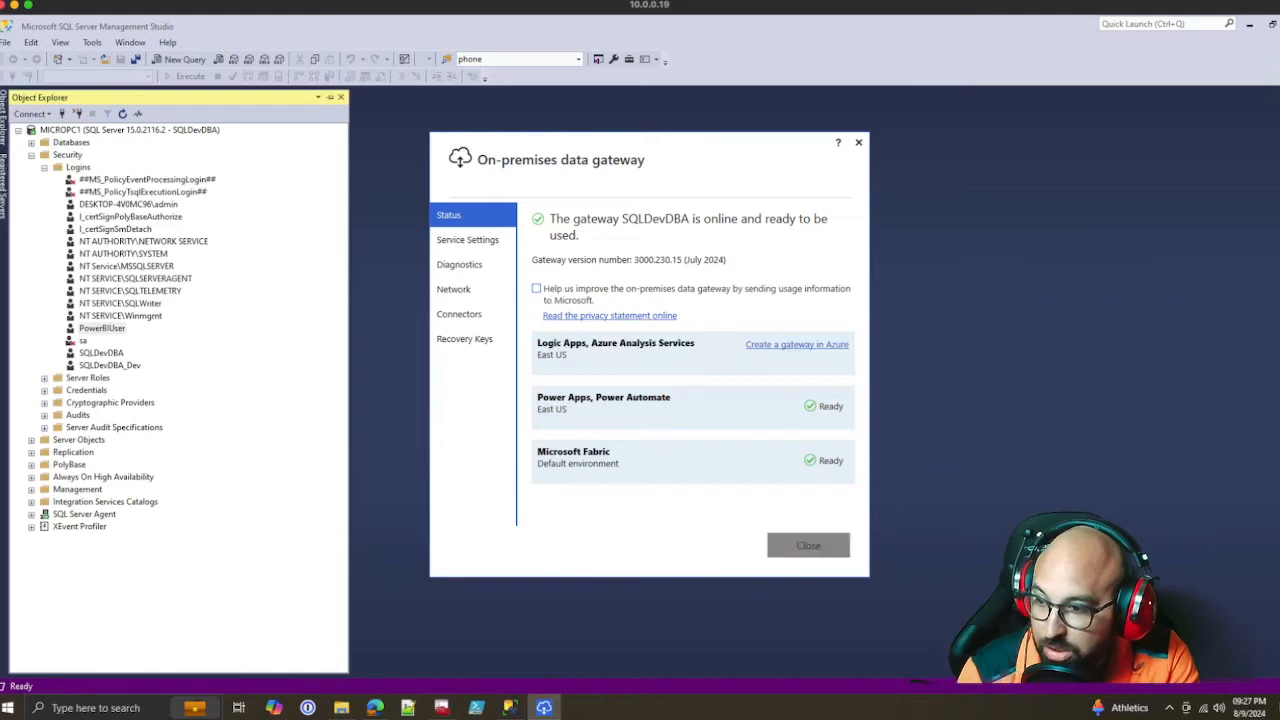
click(808, 545)
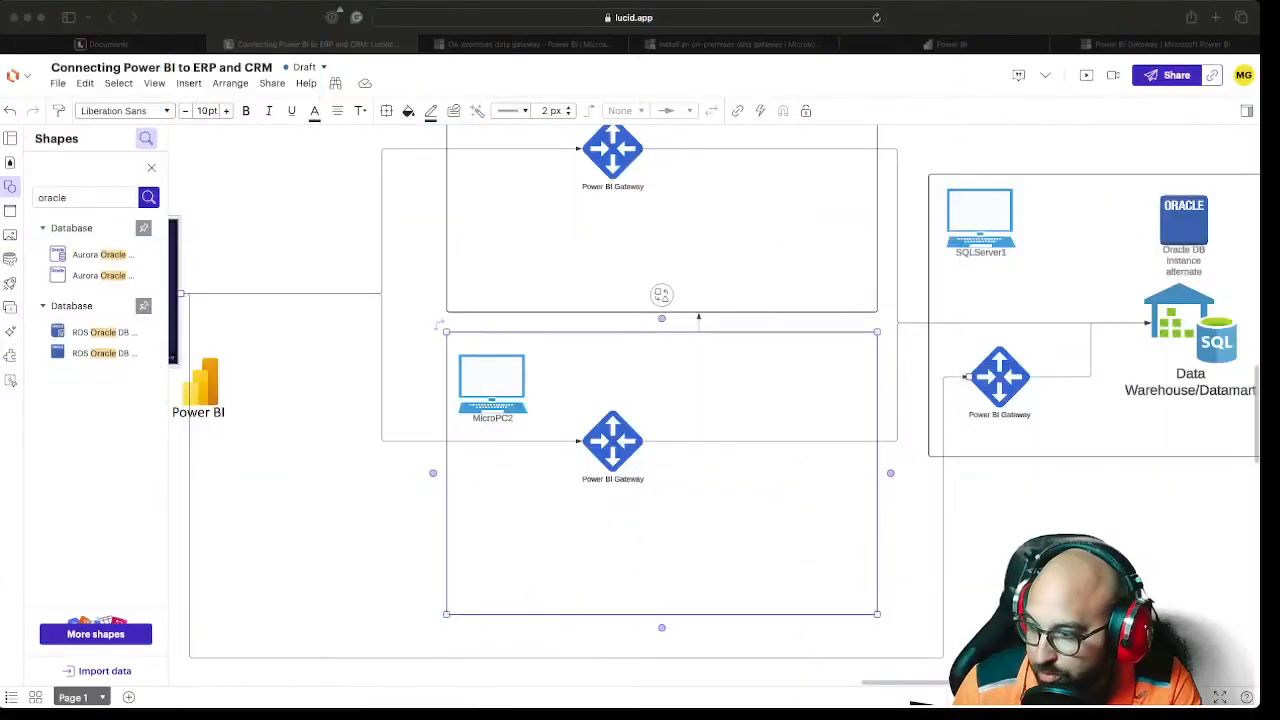
Switch to the Power BI service in the browser and go to Manage Connections and Gateways
key(super+Tab)
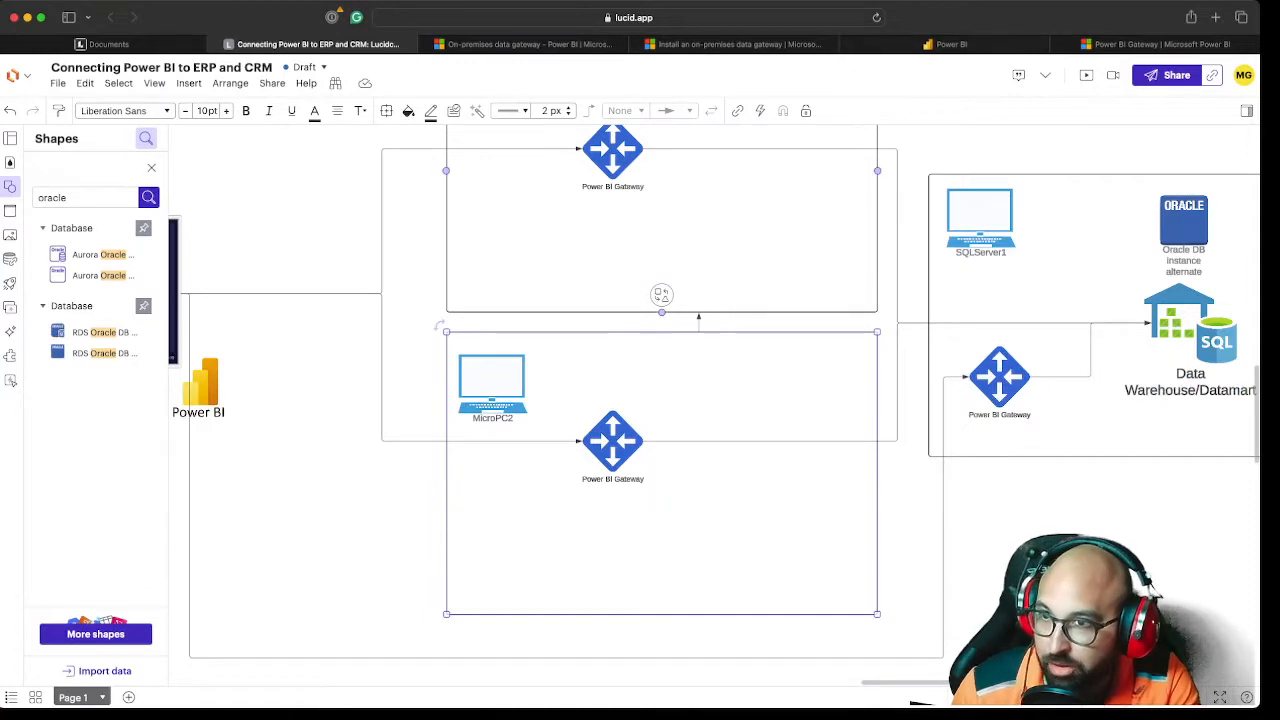
click(944, 44)
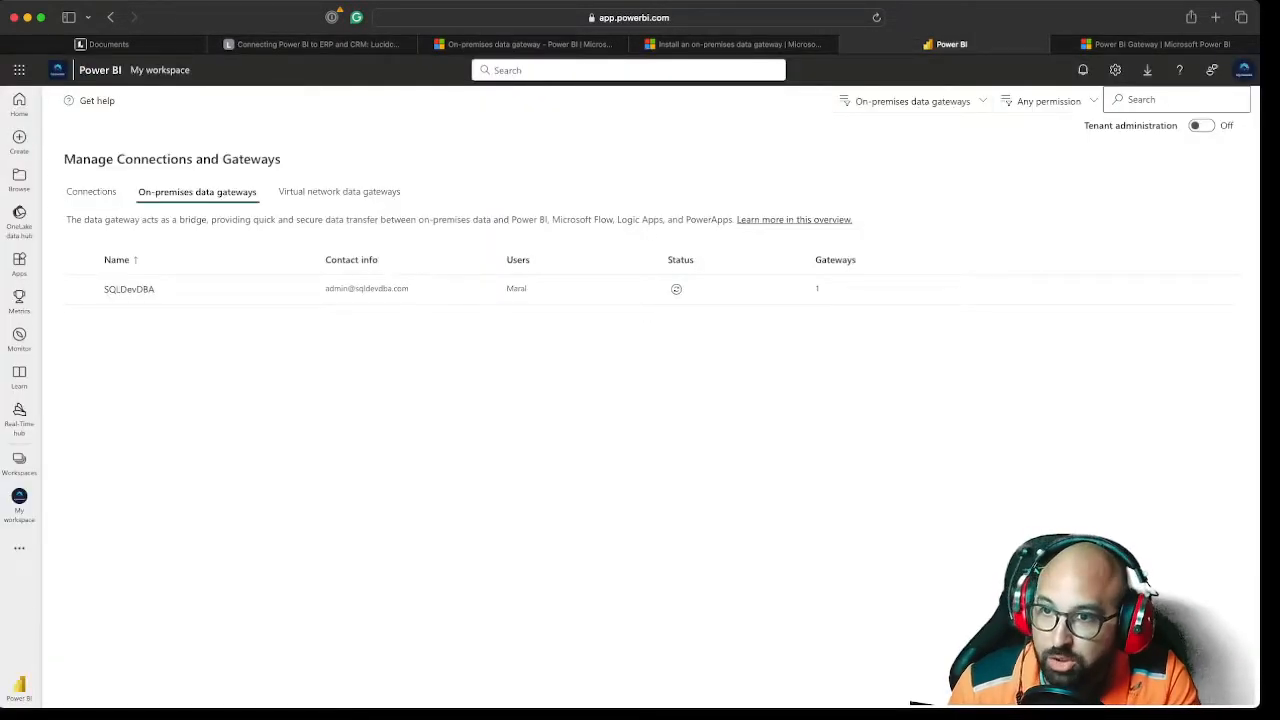
click(1115, 69)
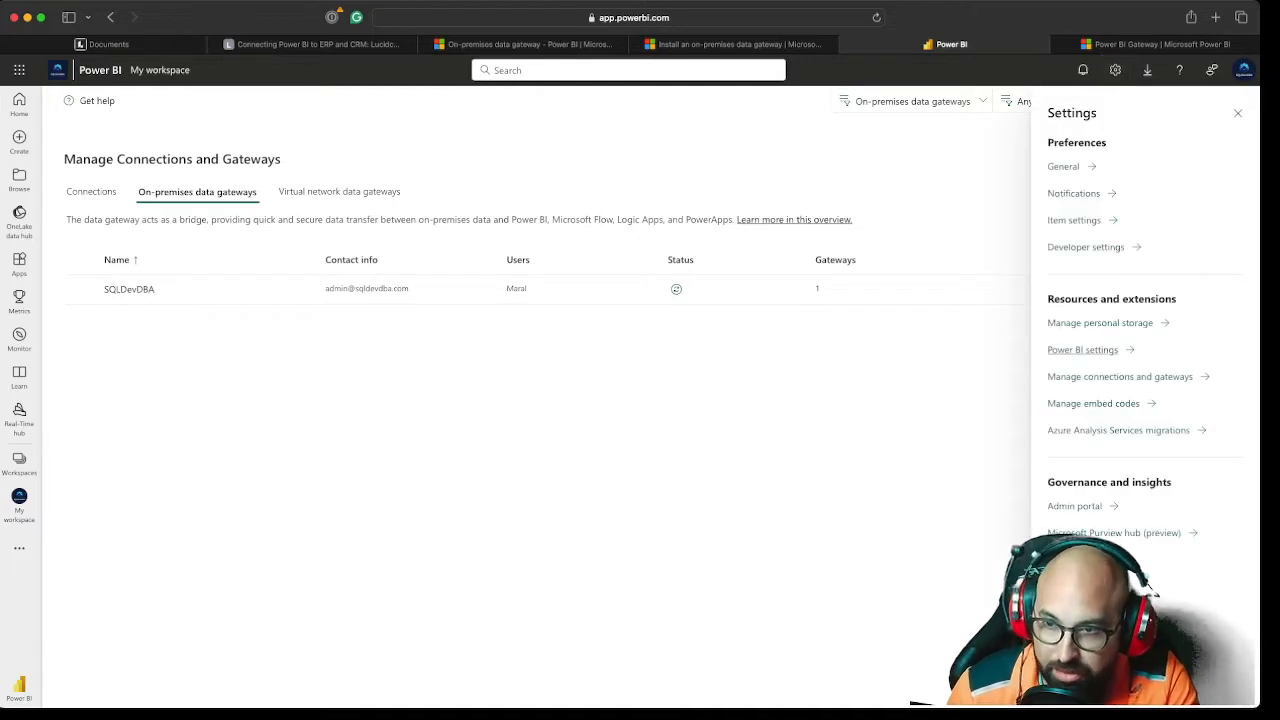
click(1120, 376)
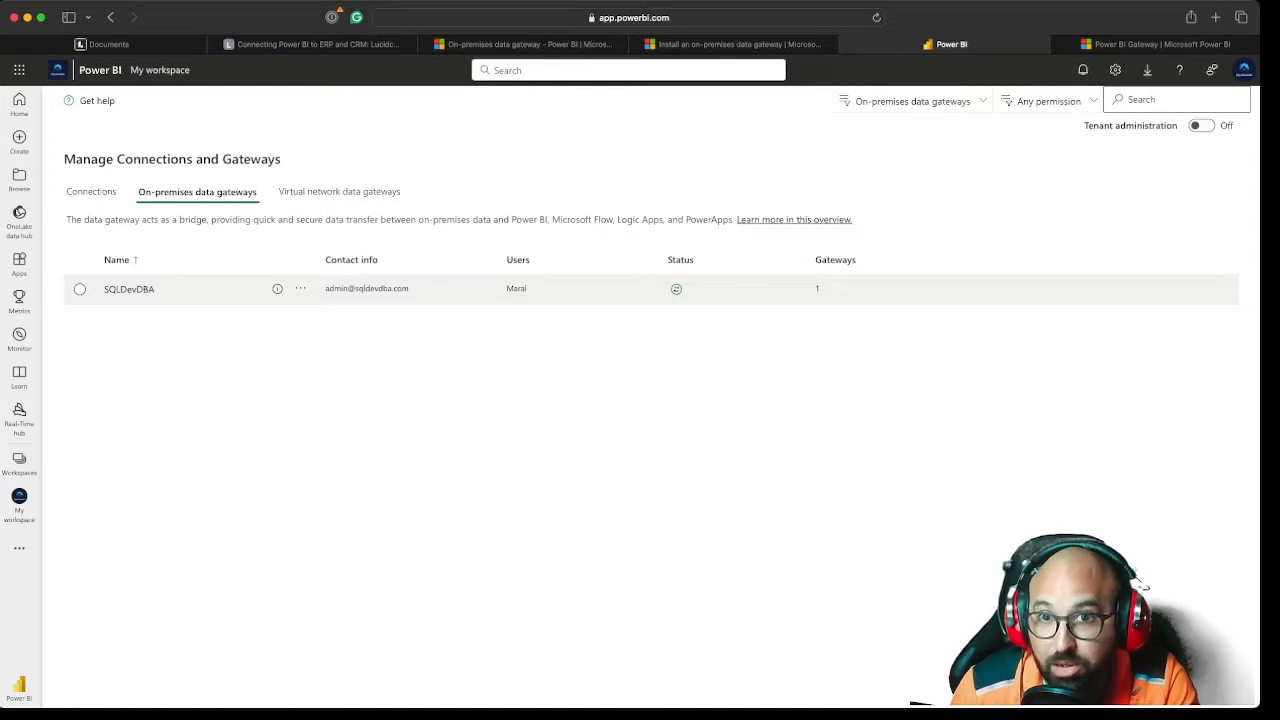
click(80, 289)
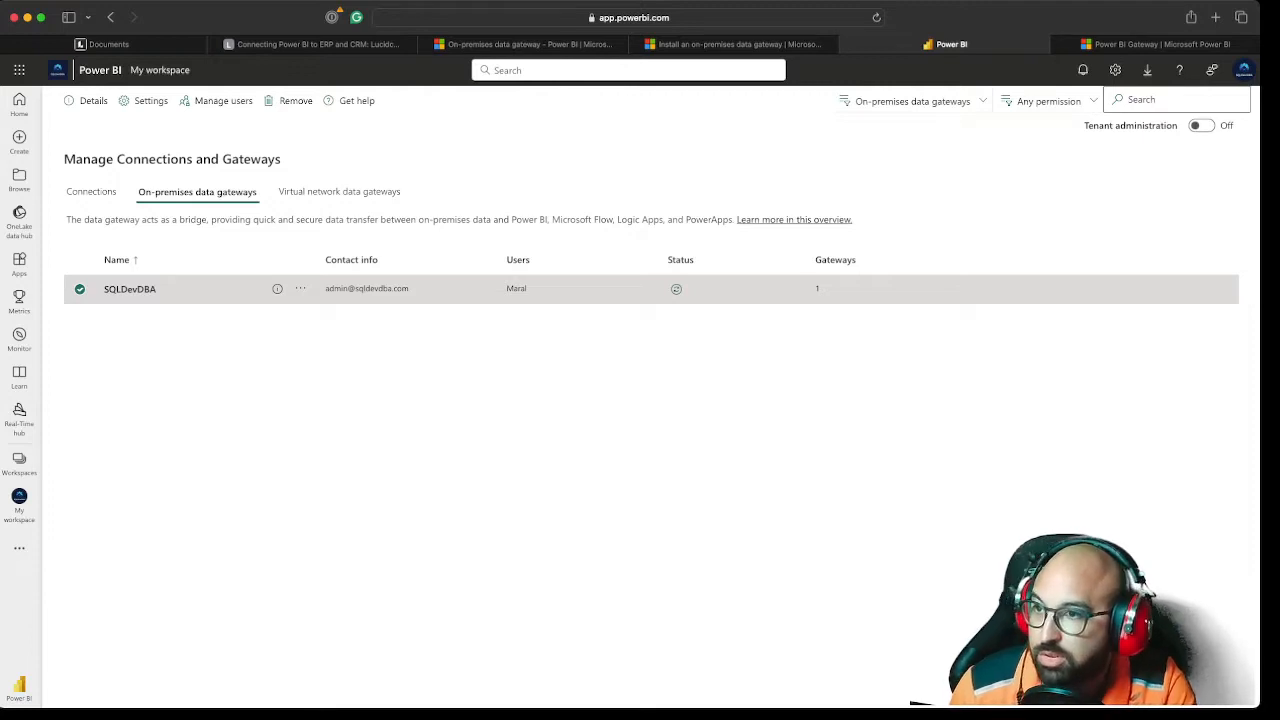
click(500, 400)
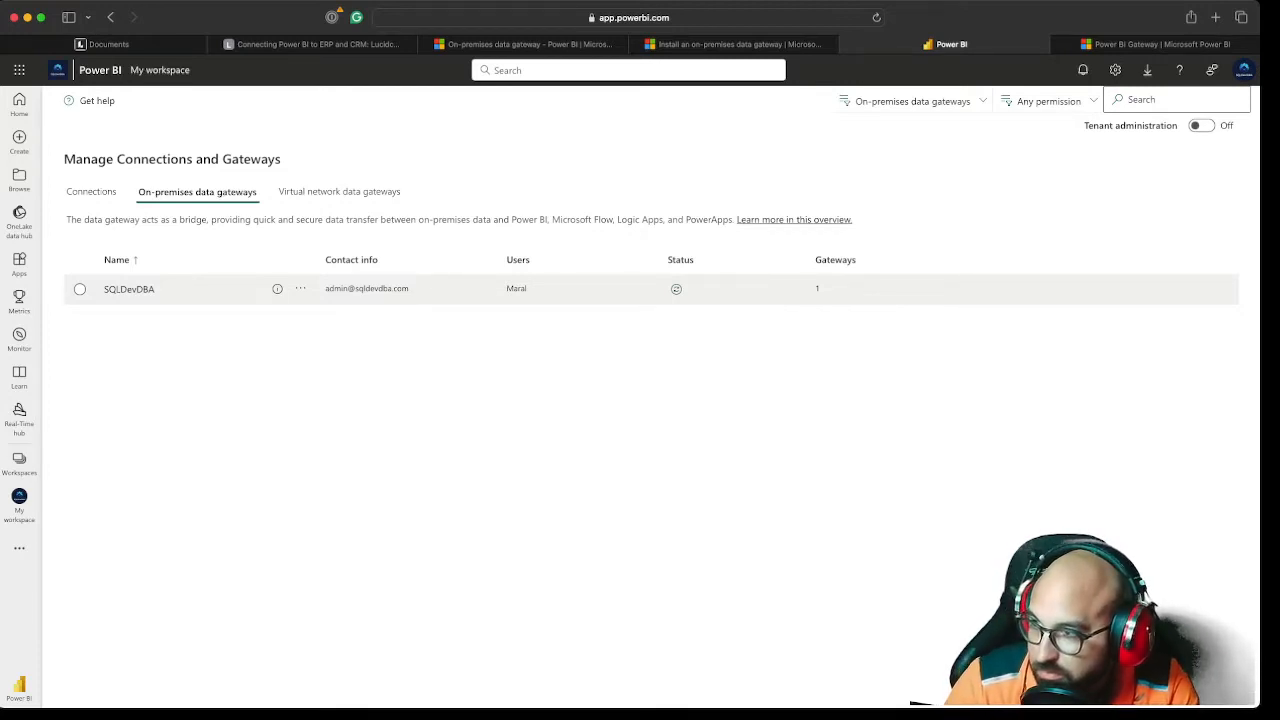
click(80, 289)
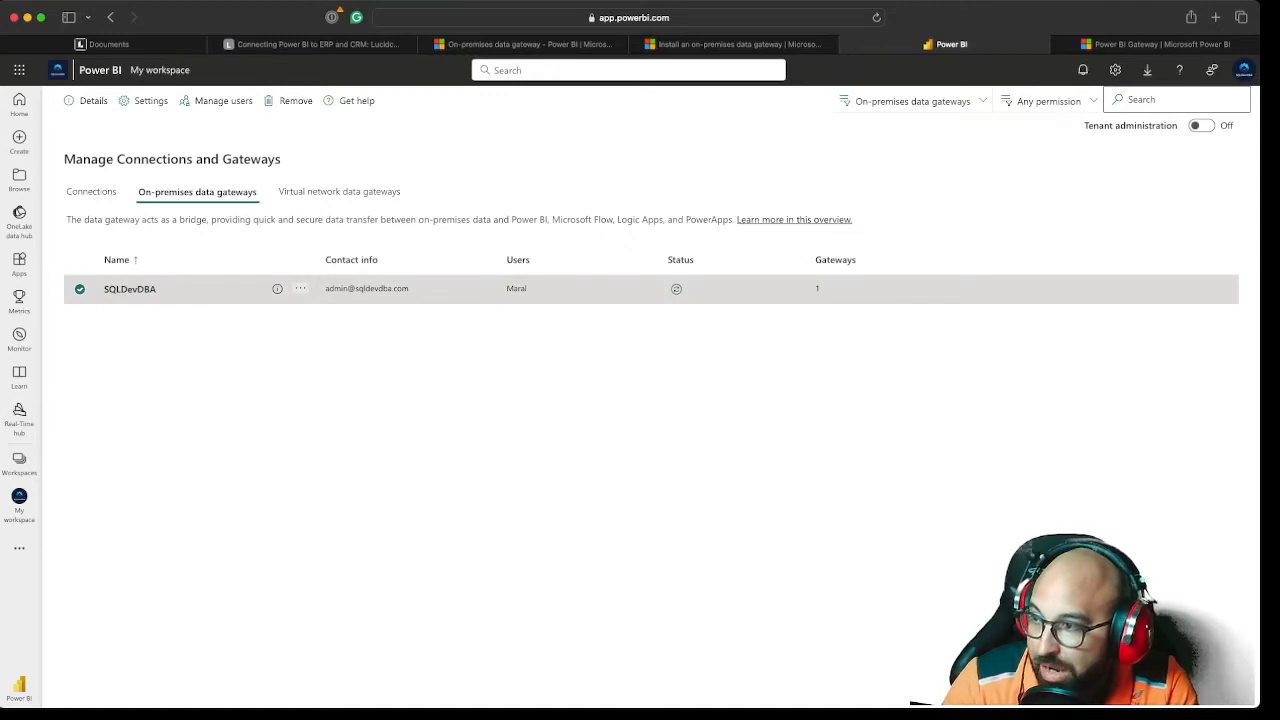
click(80, 289)
click(80, 289)
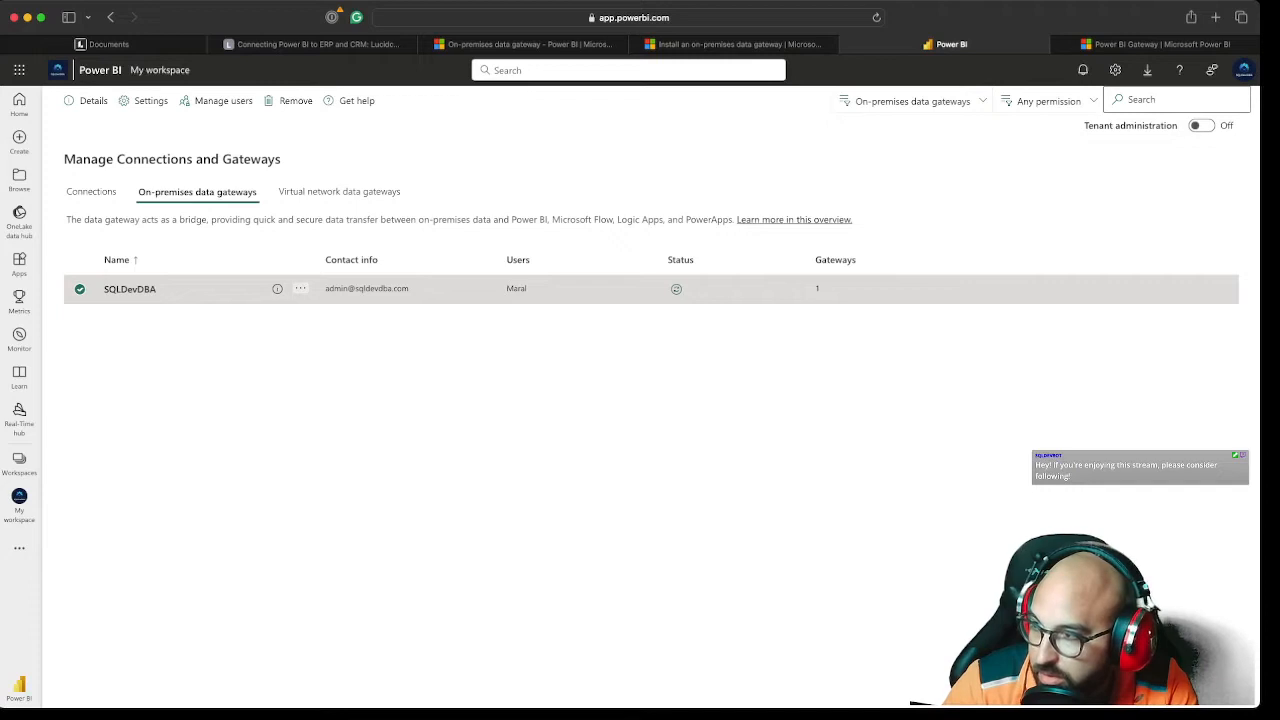
Reload the page, return to the on-premises data gateways, and check the cluster details of the SQLDevDBA gateway
key(super+r)
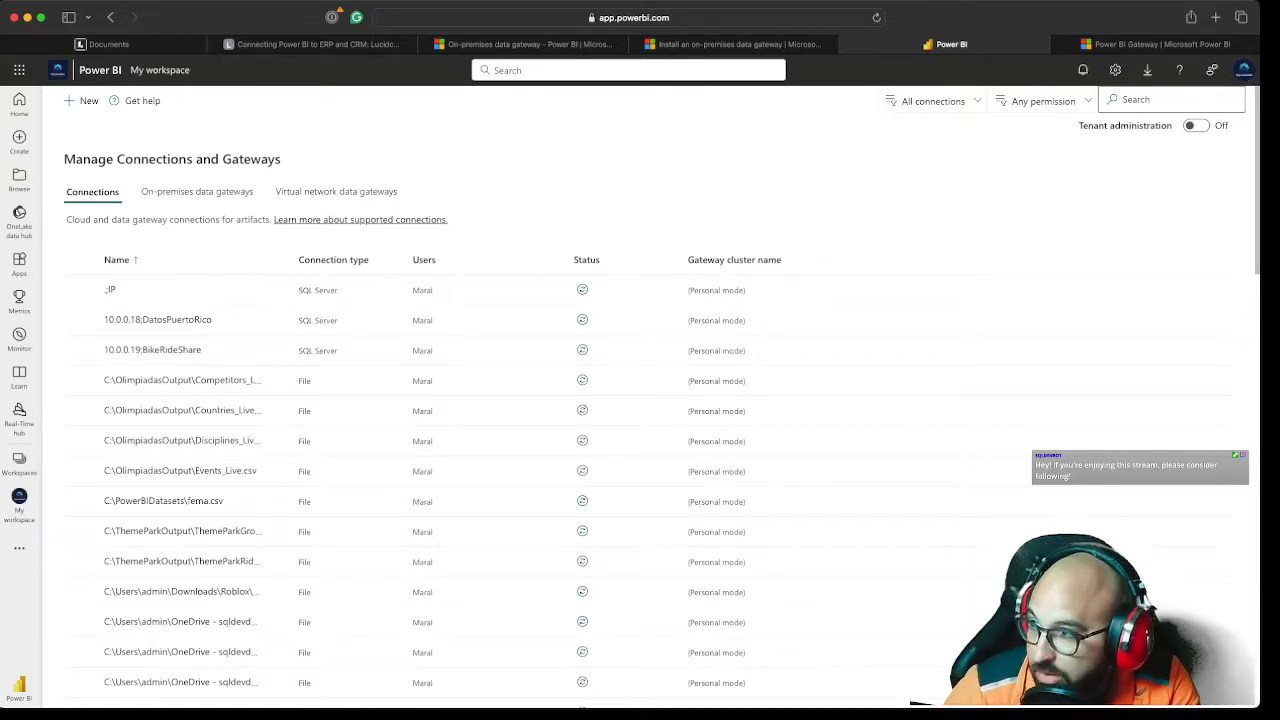
click(197, 191)
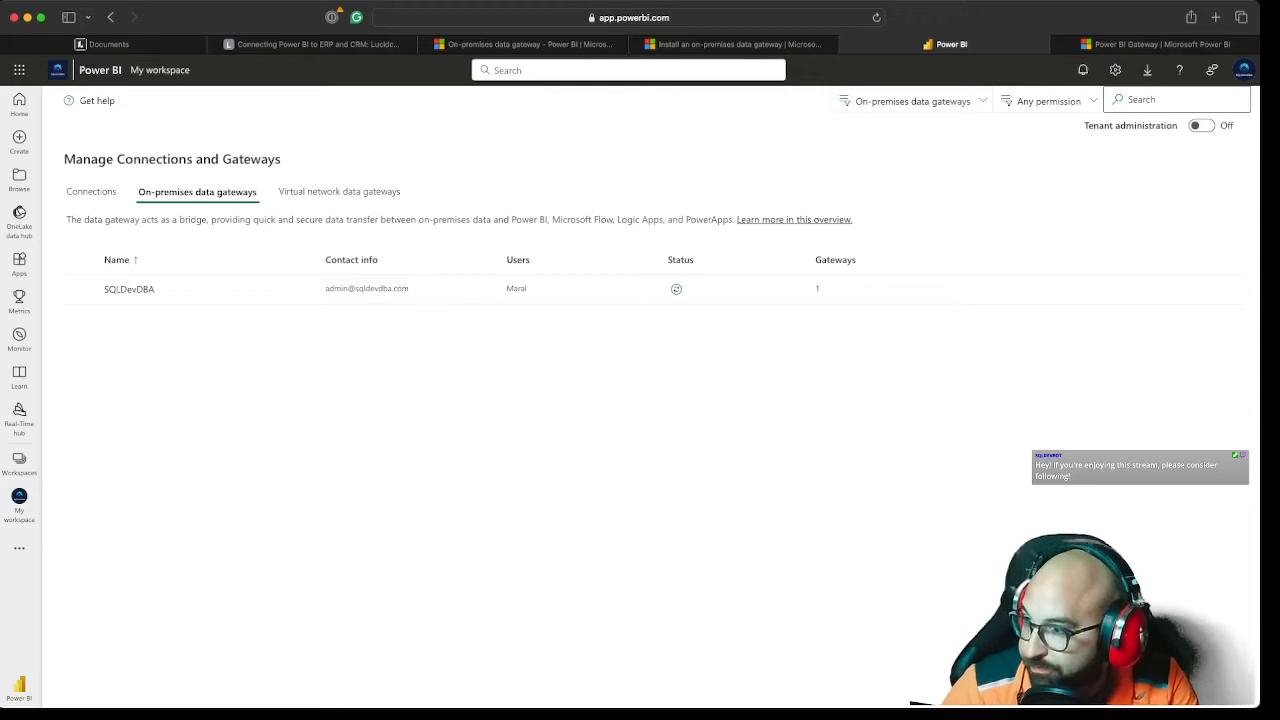
click(129, 289)
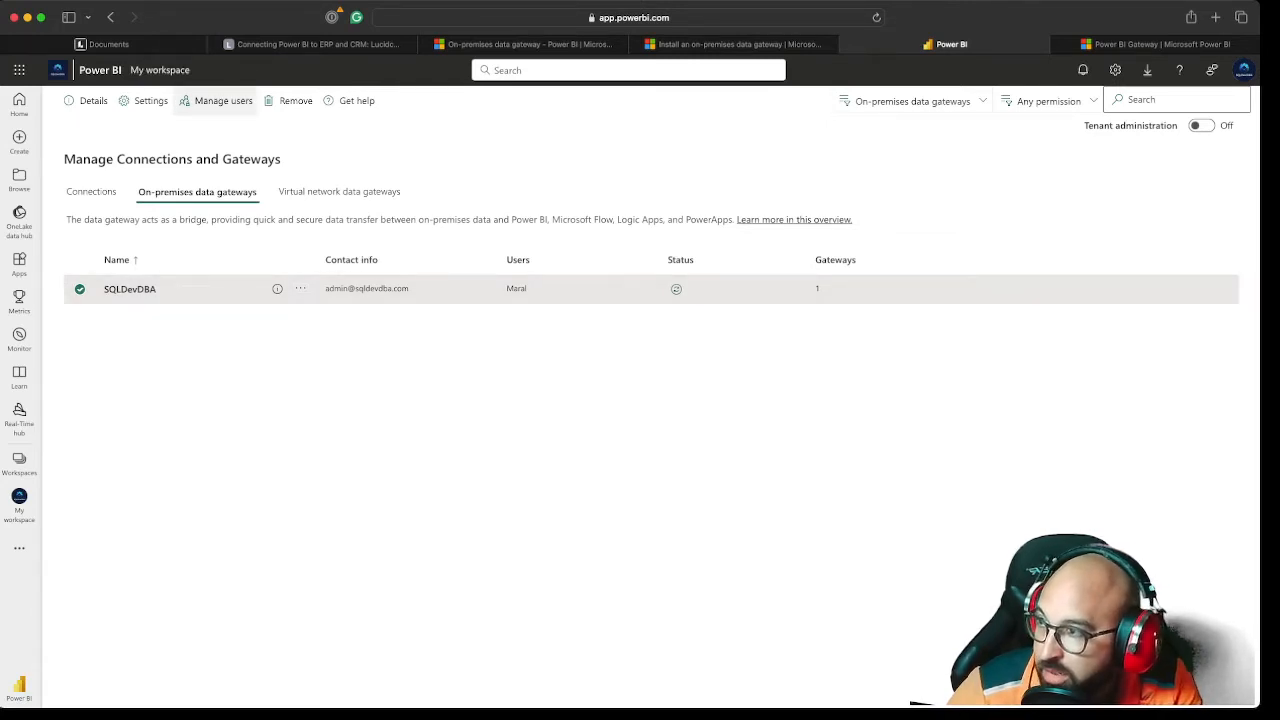
click(90, 100)
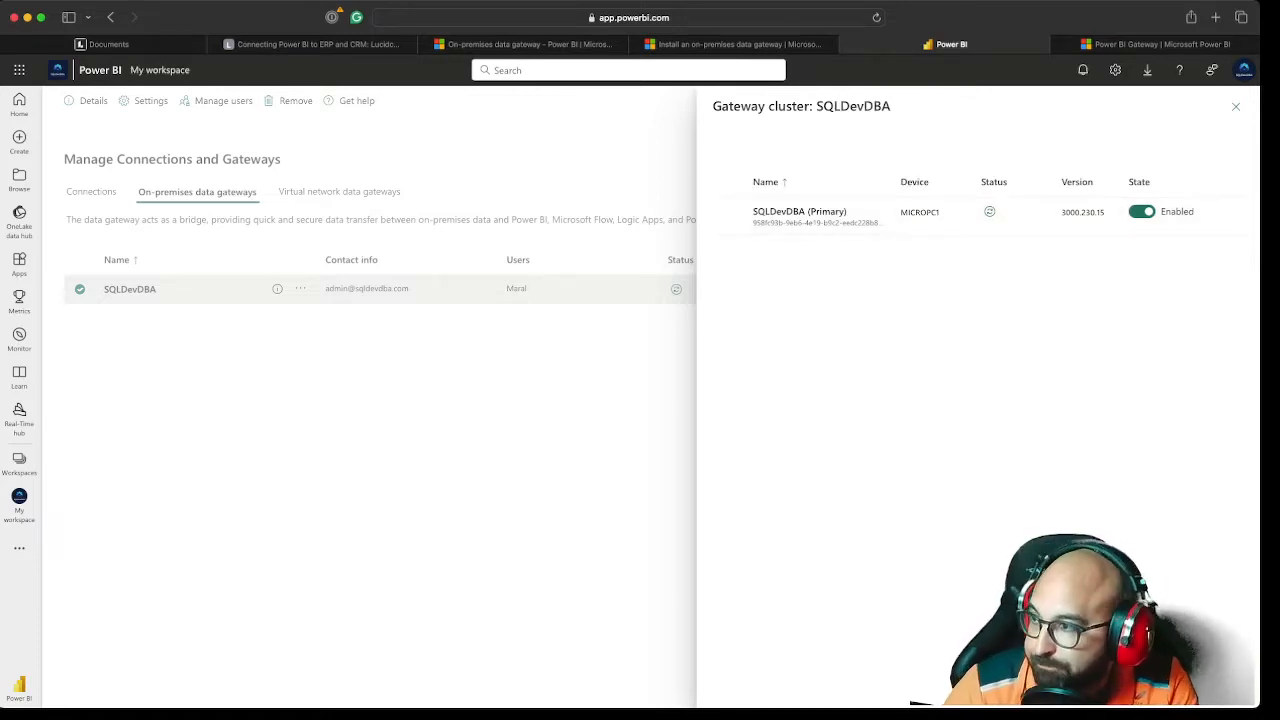
click(1236, 107)
click(640, 420)
Open the SQLDevDBA gateway's settings and review its name, department, description and contact information fields
click(130, 289)
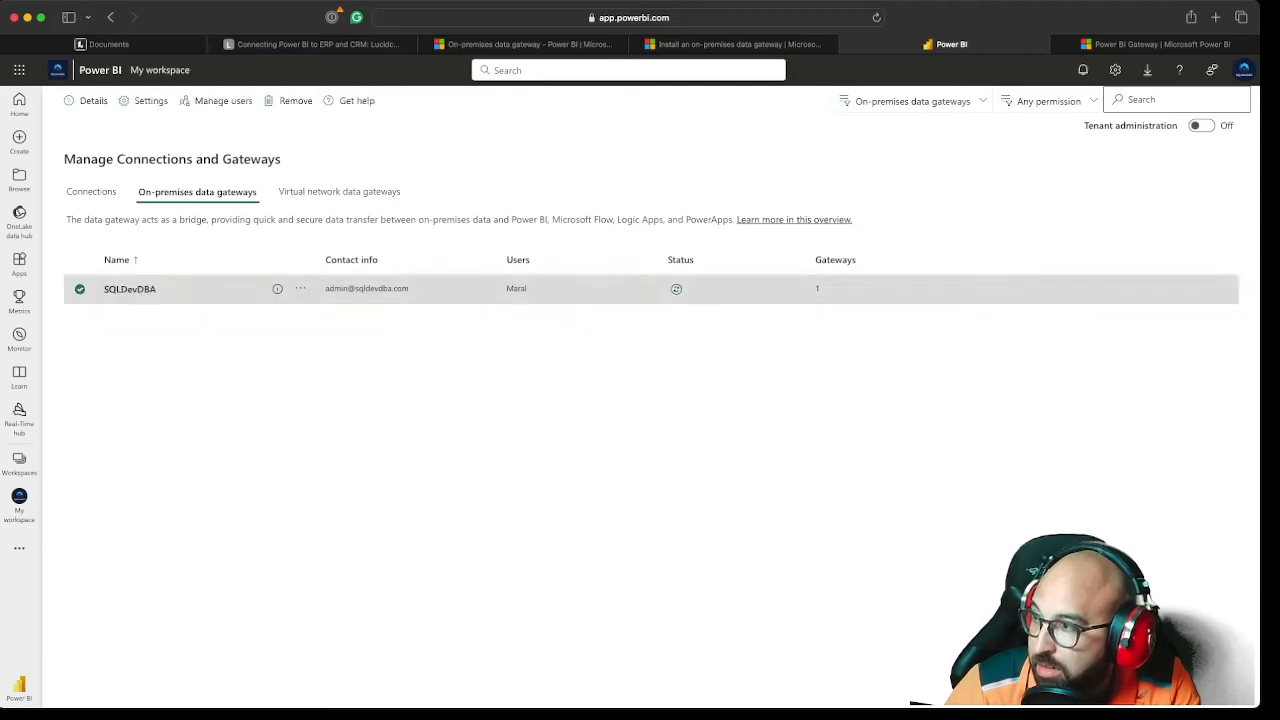
click(145, 101)
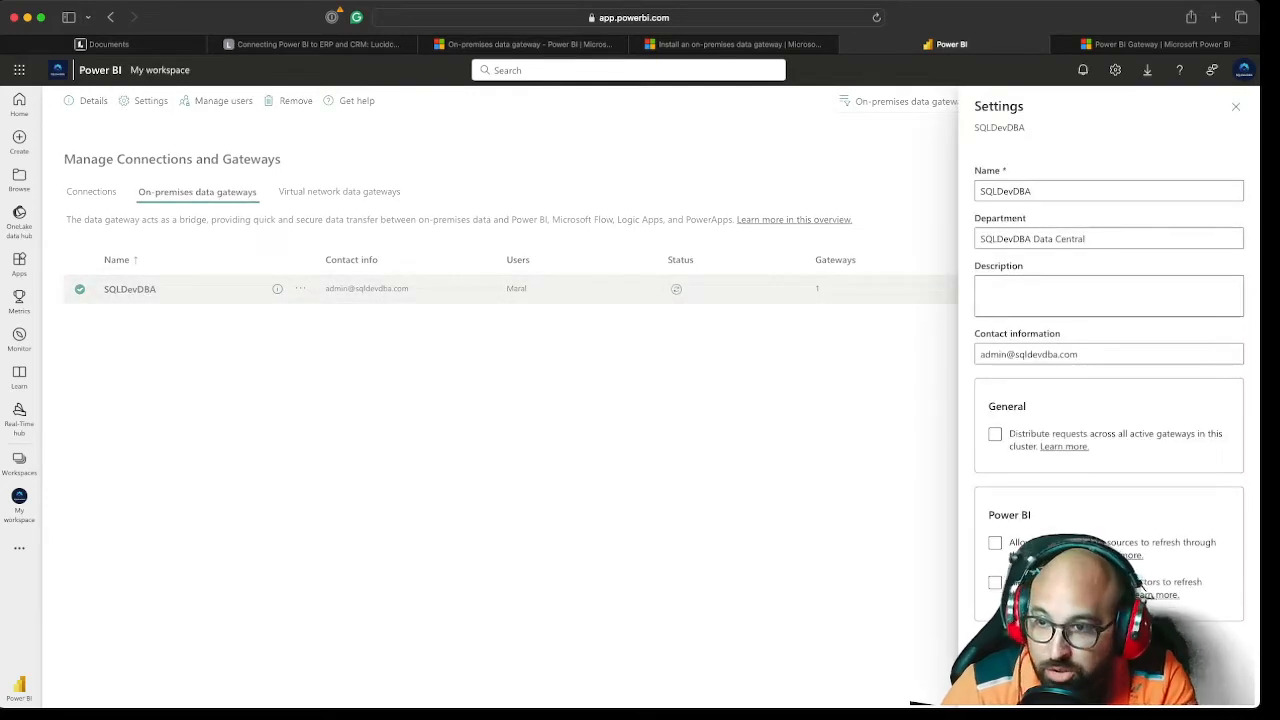
key(Tab)
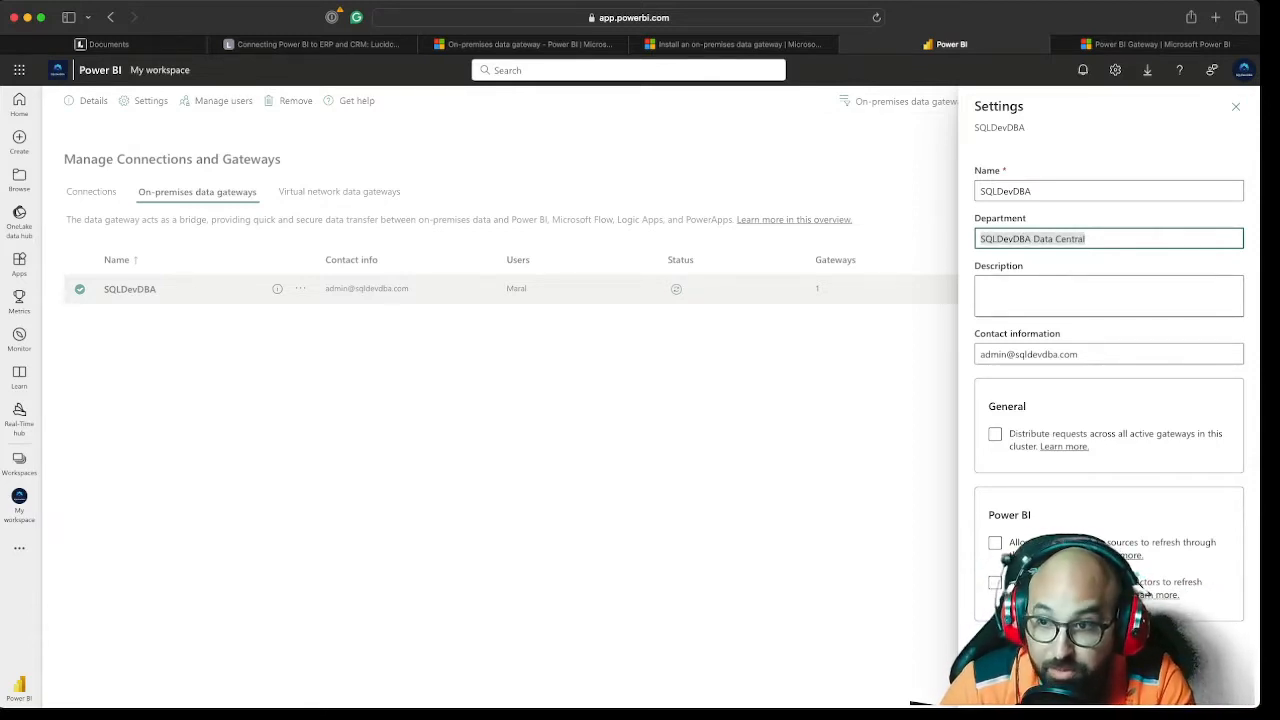
drag(1086, 239, 981, 239)
click(1086, 239)
key(shift+Tab)
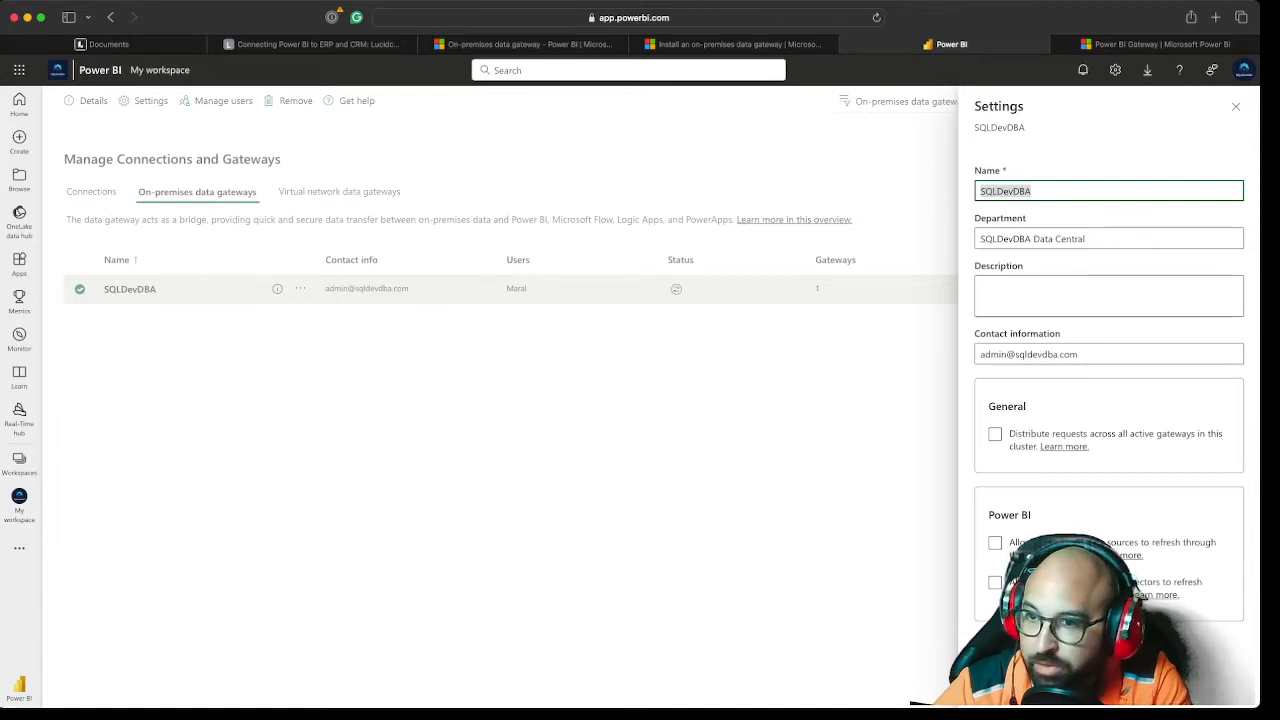
key(Tab)
key(Tab)
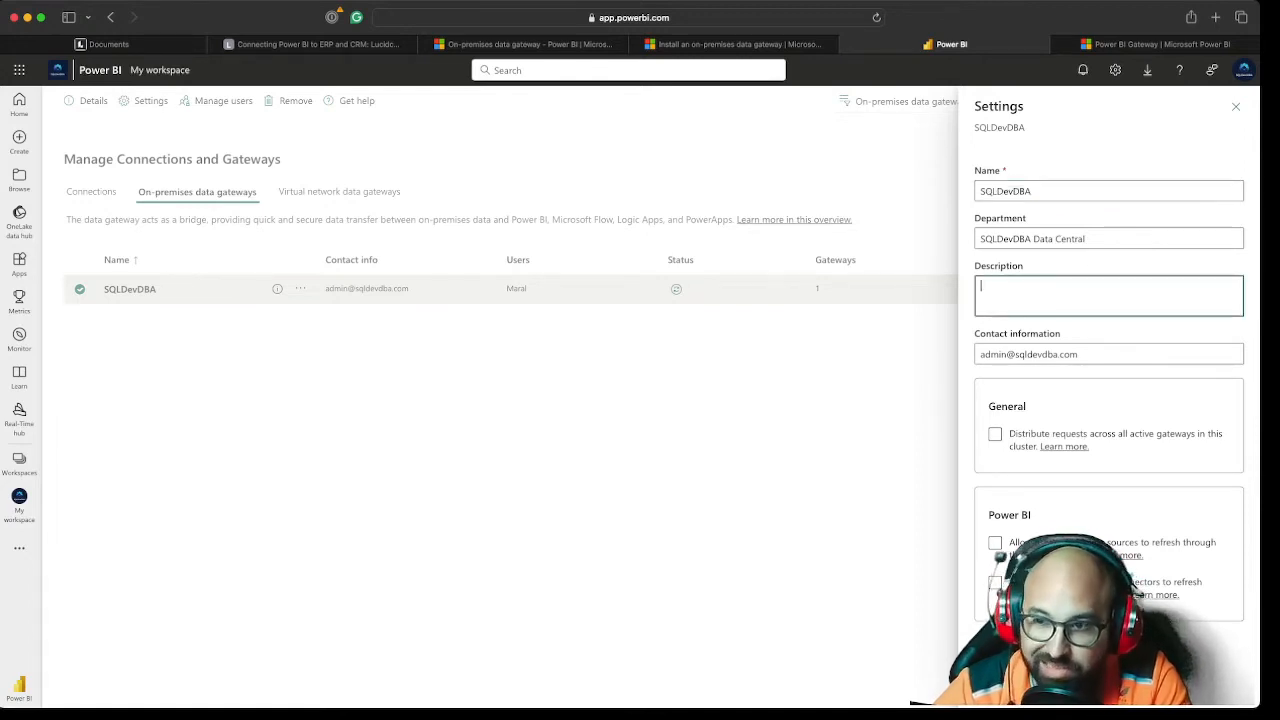
key(Tab)
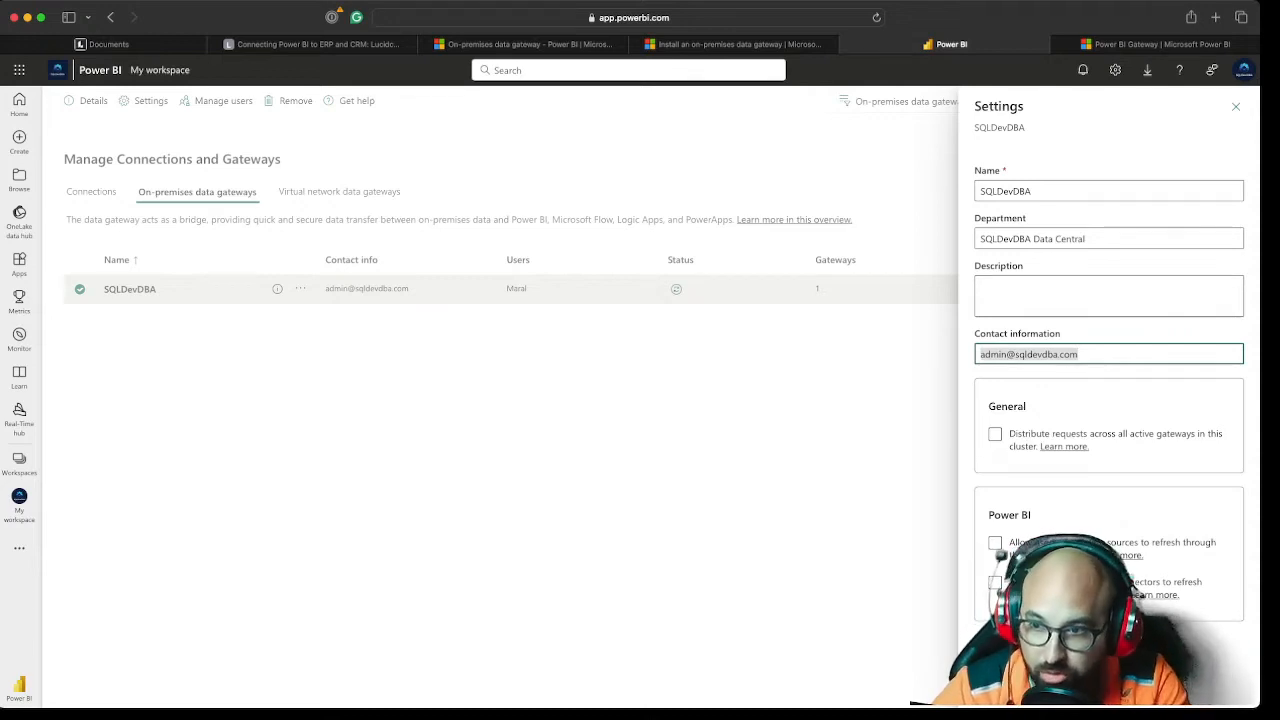
key(shift+Tab)
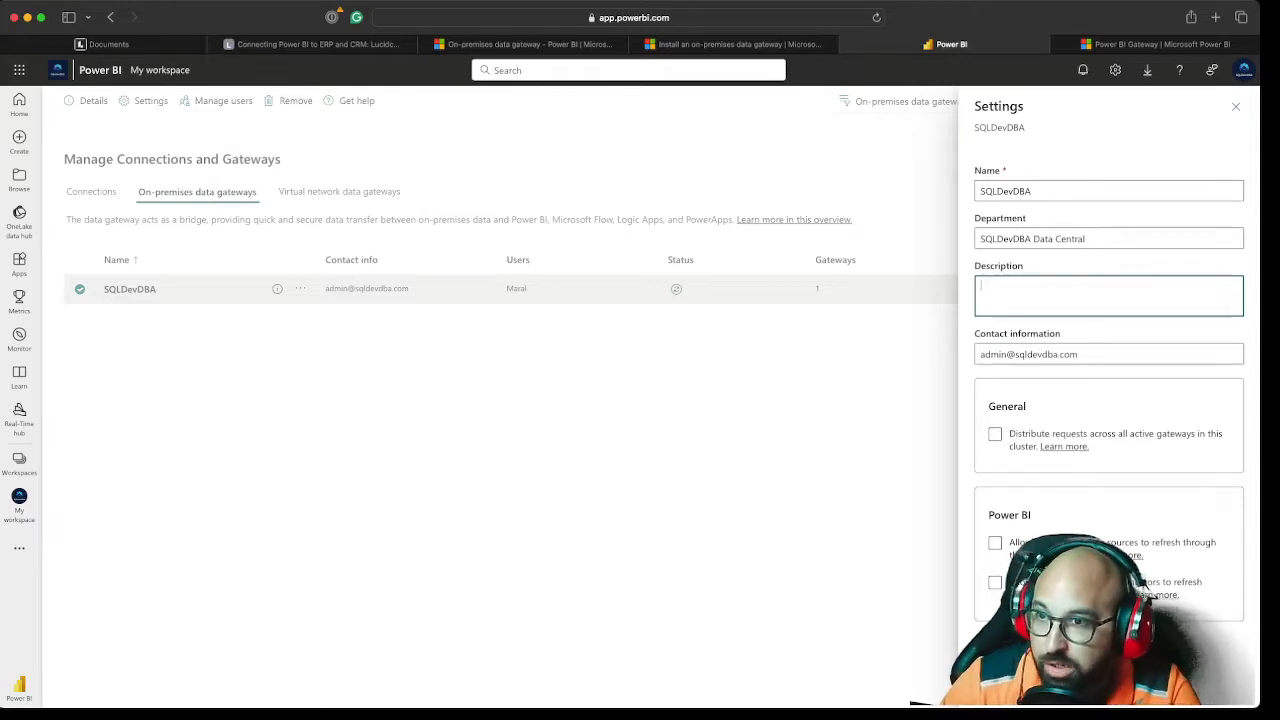
Review the MicroPC1 and MicroPC2 gateway layout in the Connecting Power BI to ERP and CRM diagram and return to Power BI
click(312, 44)
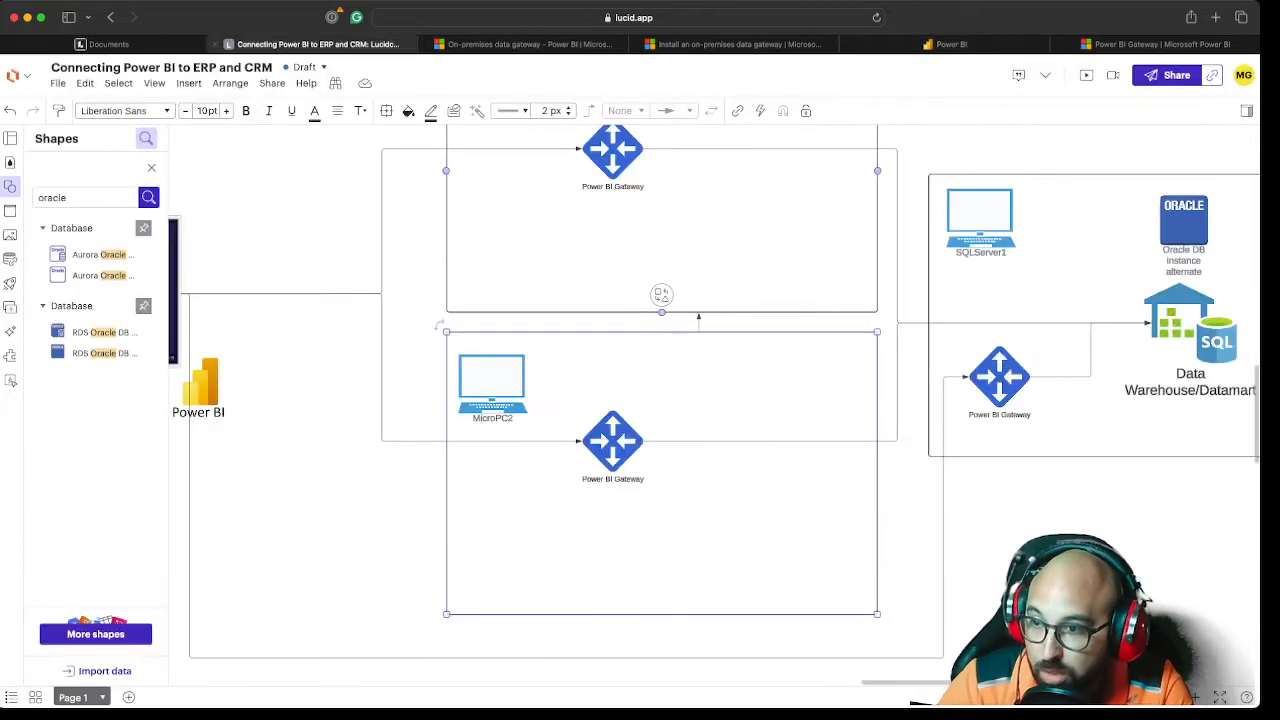
scroll(714, 405, up, 2)
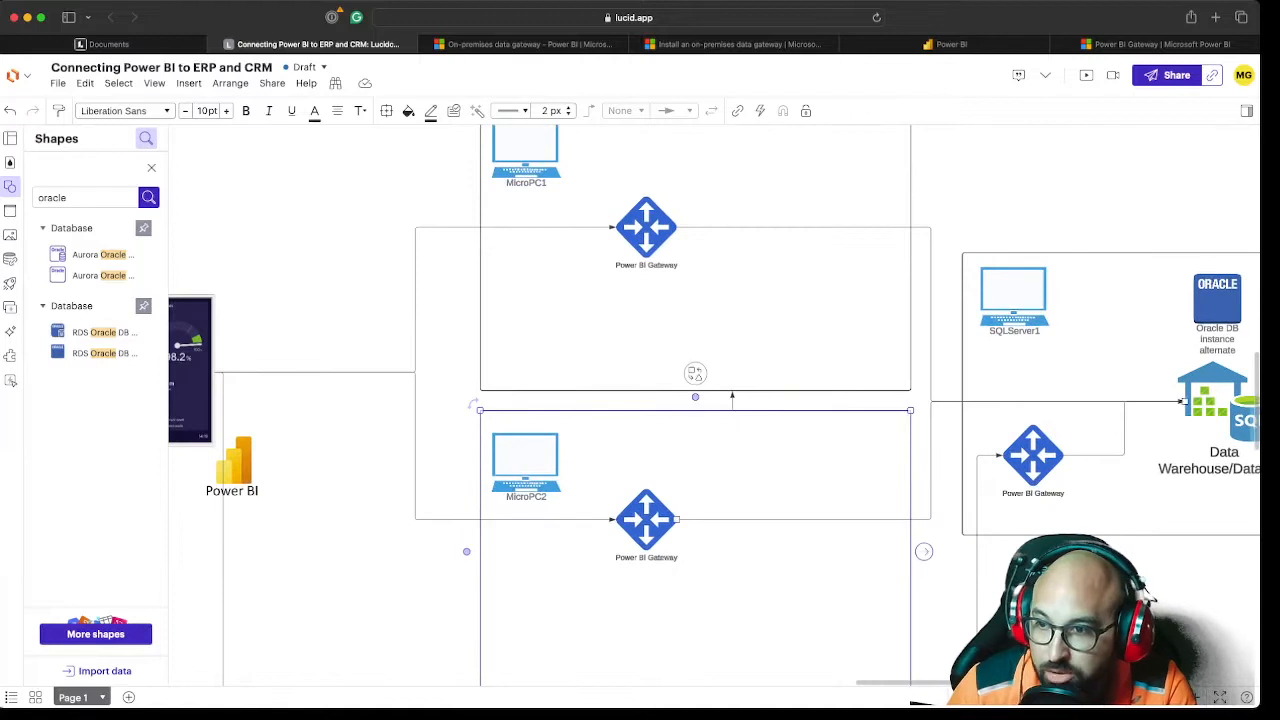
scroll(920, 518, down, 3)
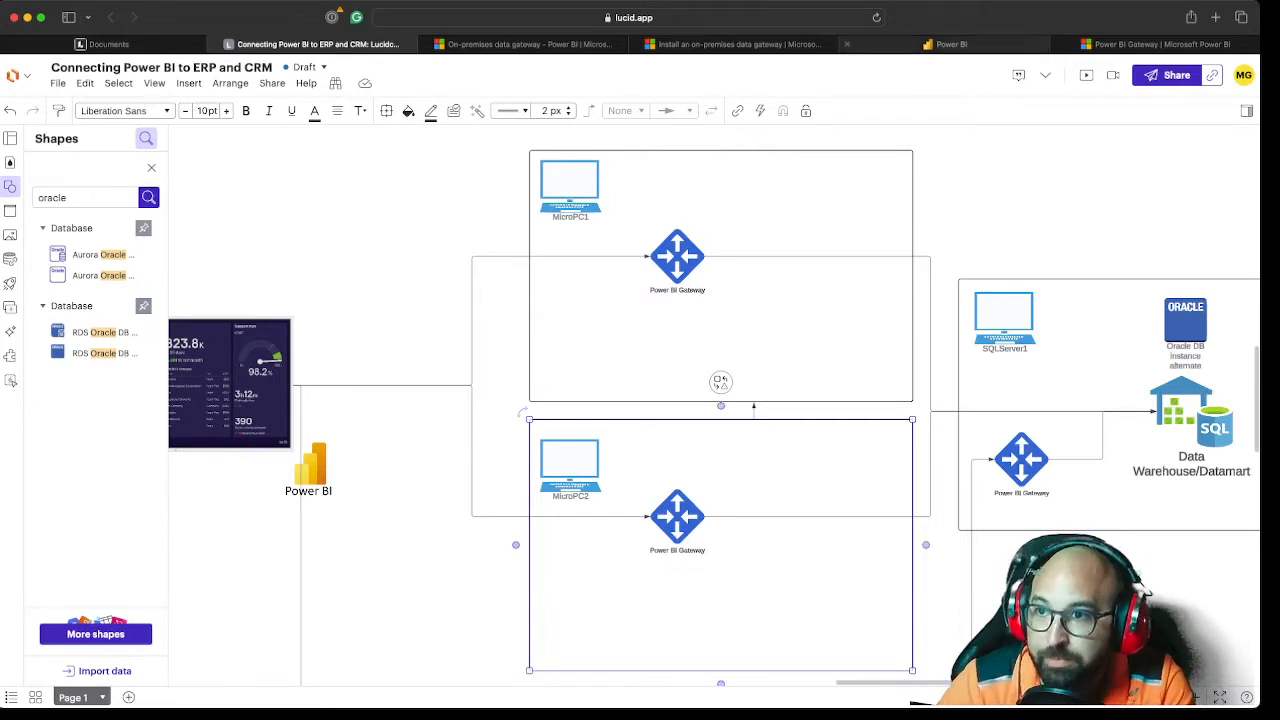
click(951, 44)
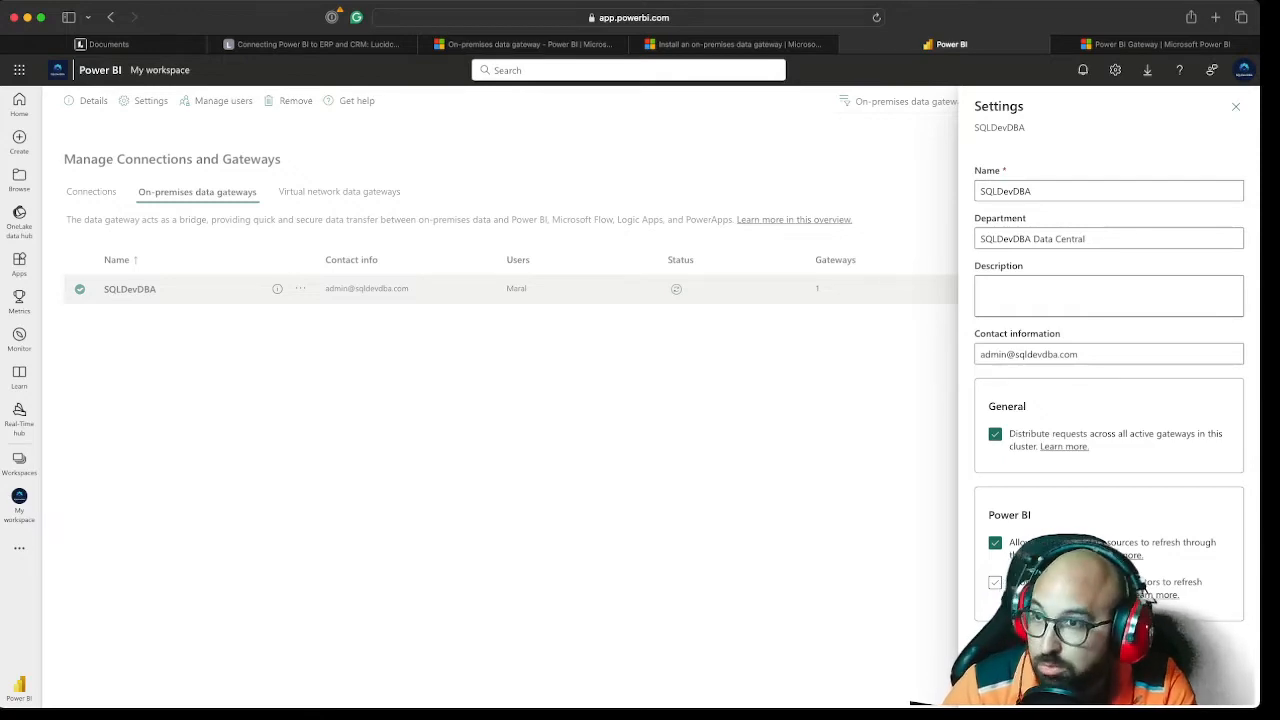
Read the custom data connectors documentation linked from the gateway settings, return to Power BI and close the settings without saving
super+click(1160, 594)
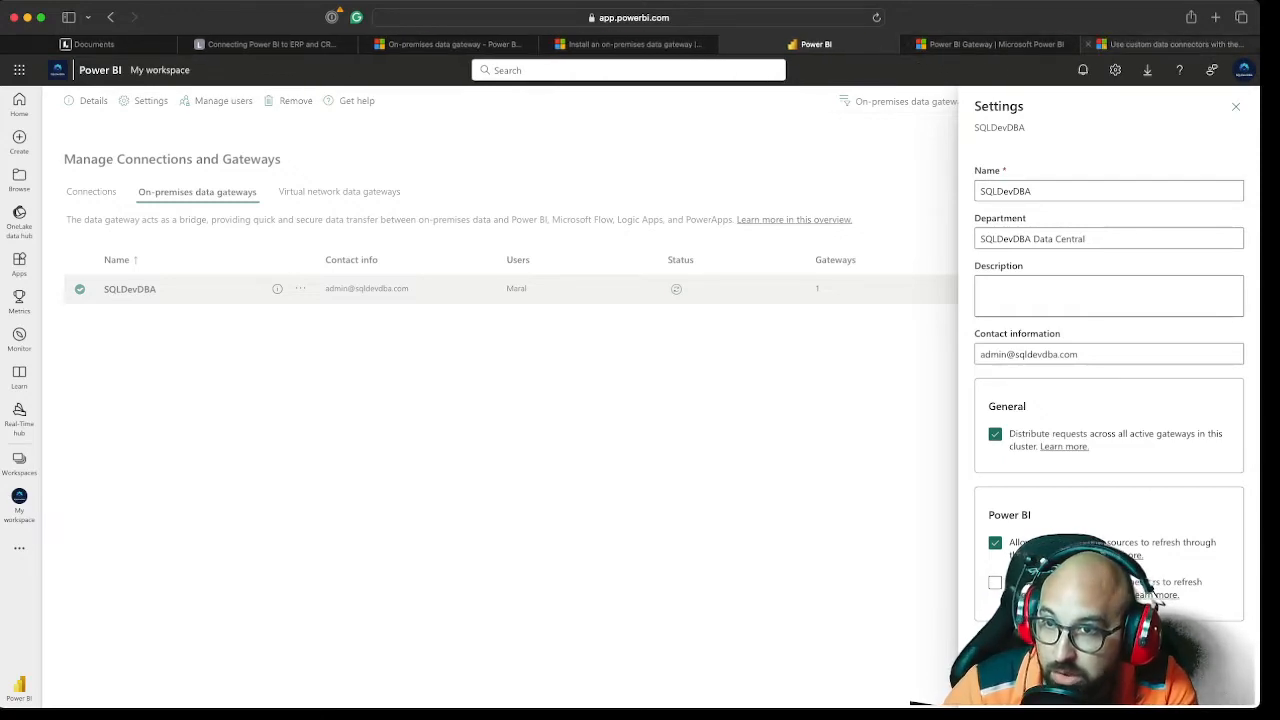
click(1170, 44)
scroll(628, 400, down, 7)
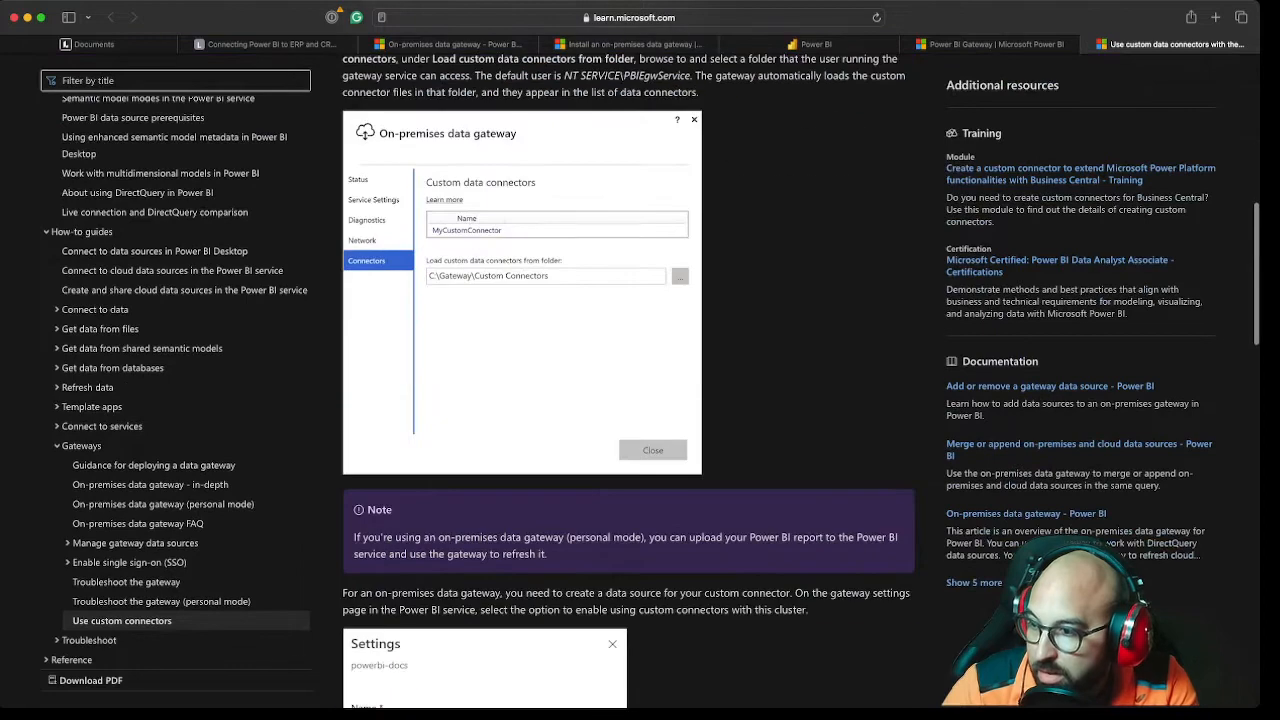
scroll(628, 400, down, 12)
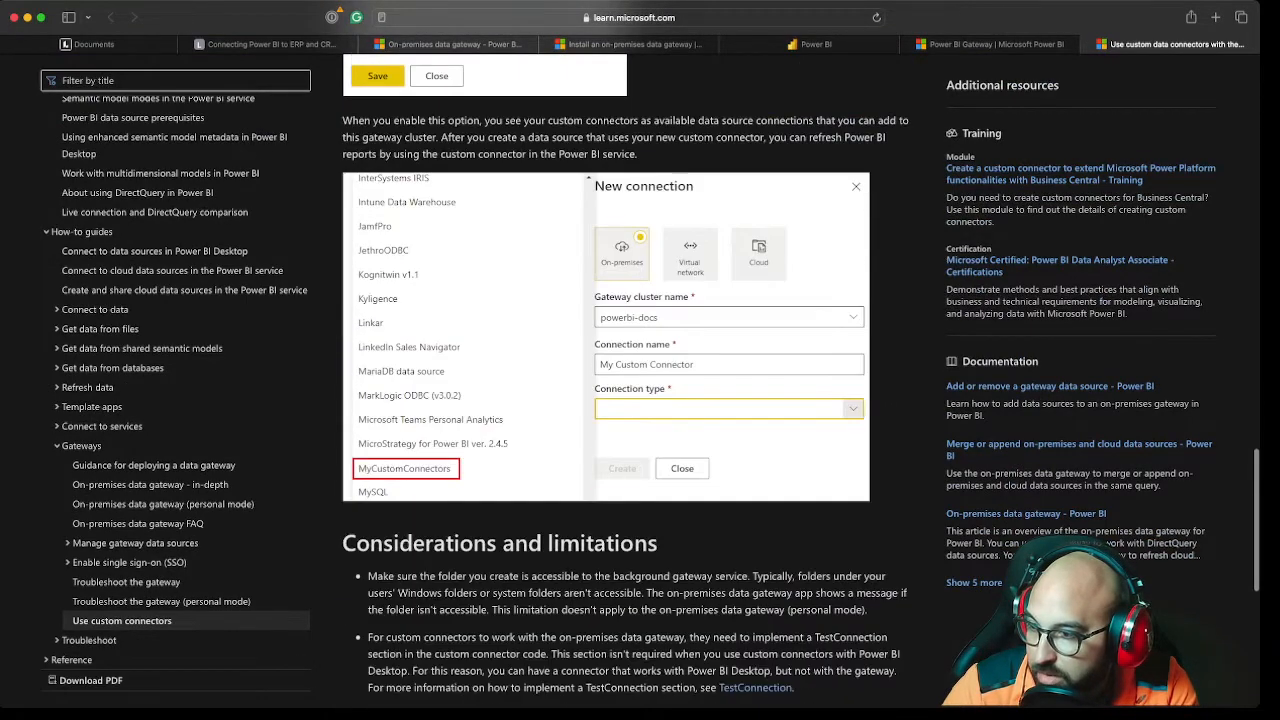
scroll(628, 400, down, 2)
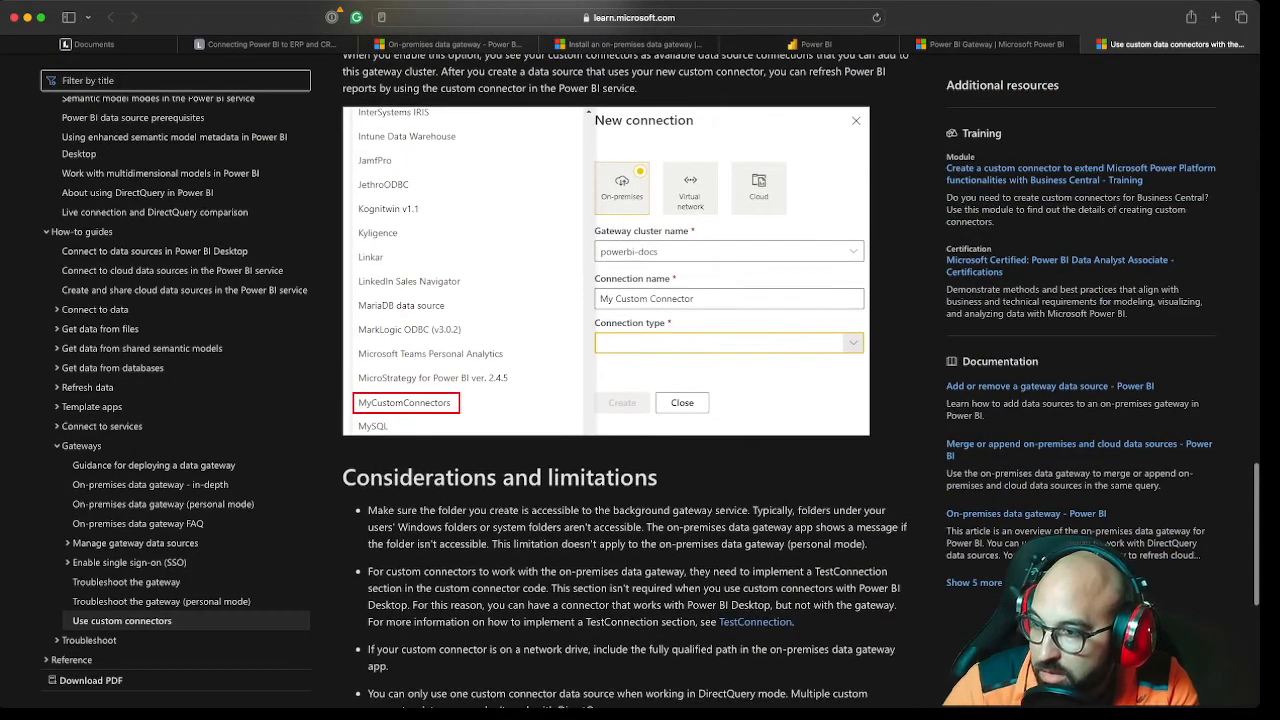
scroll(628, 400, down, 5)
scroll(628, 400, up, 3)
scroll(628, 400, down, 1)
scroll(628, 400, up, 20)
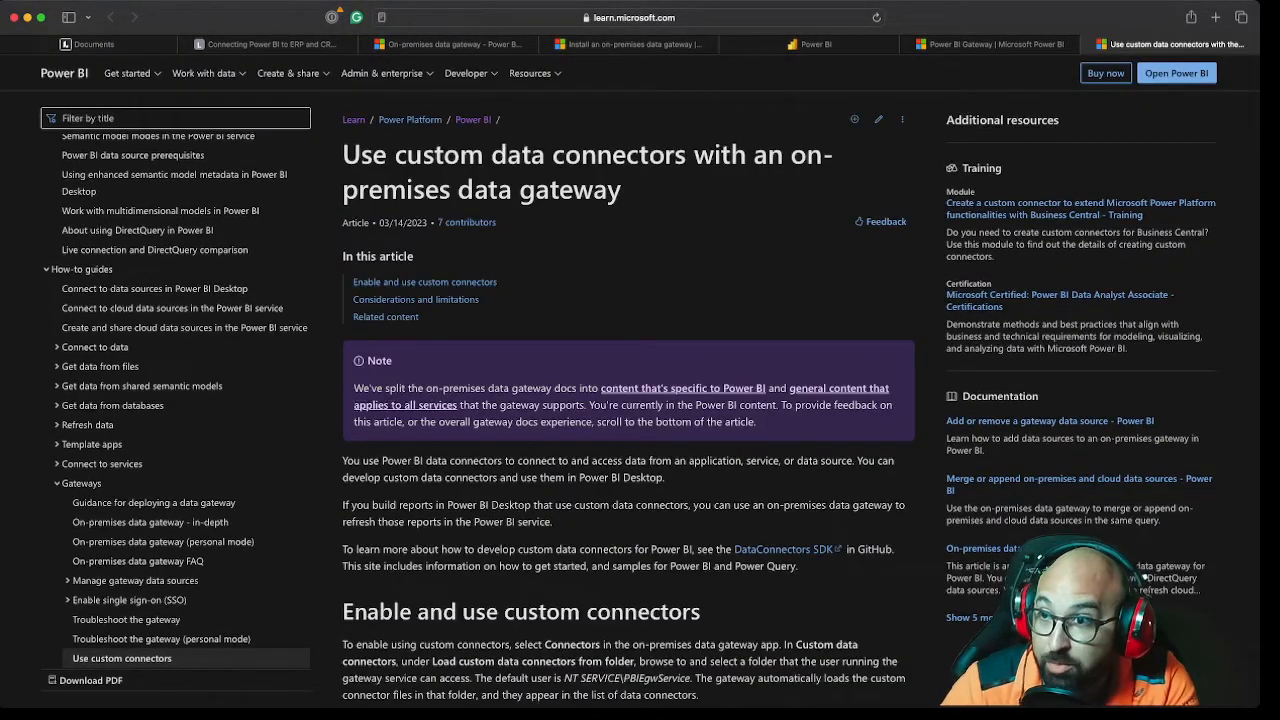
click(816, 44)
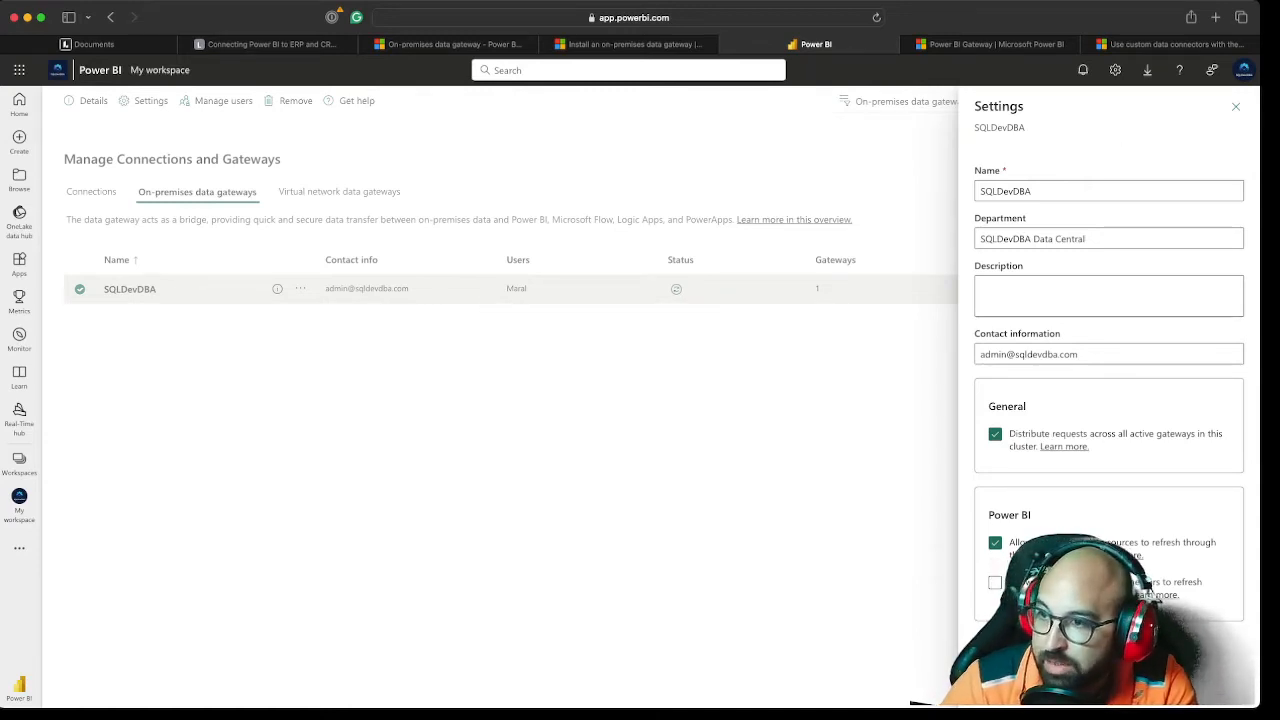
key(Escape)
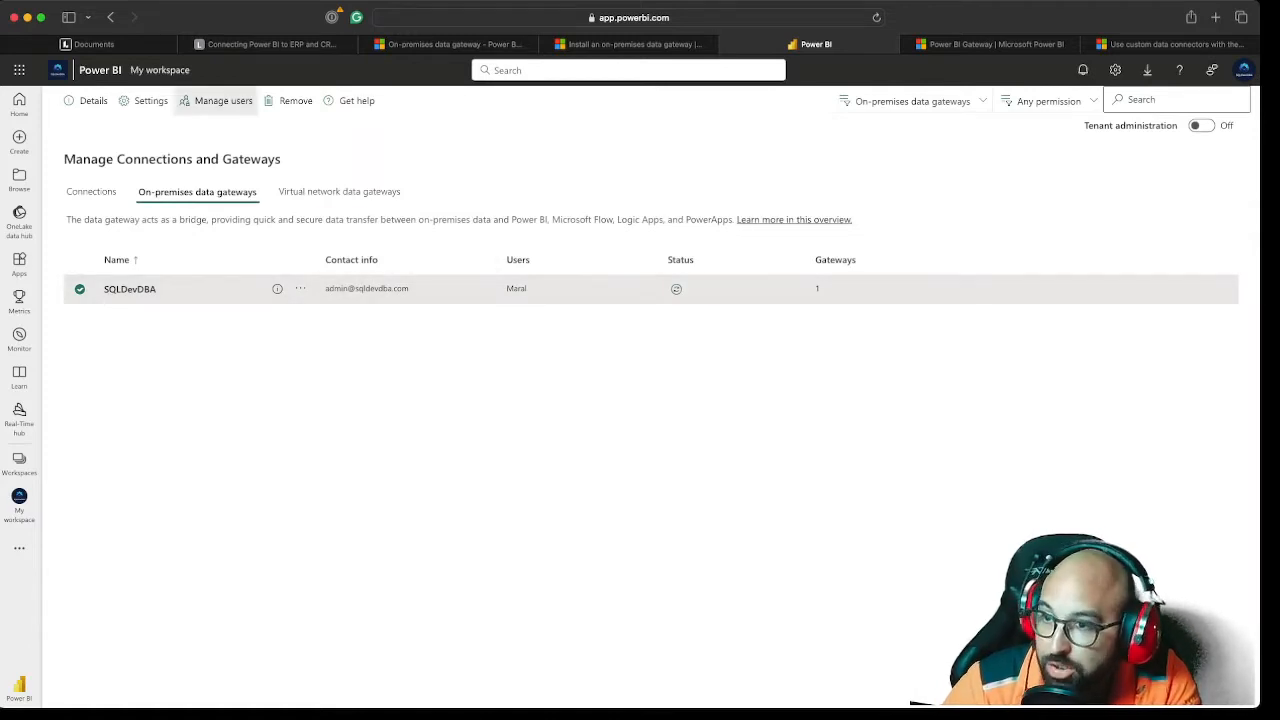
Add the Database Administrator account to the SQLDevDBA gateway's users with the Connection Creator with resharing permission
click(184, 106)
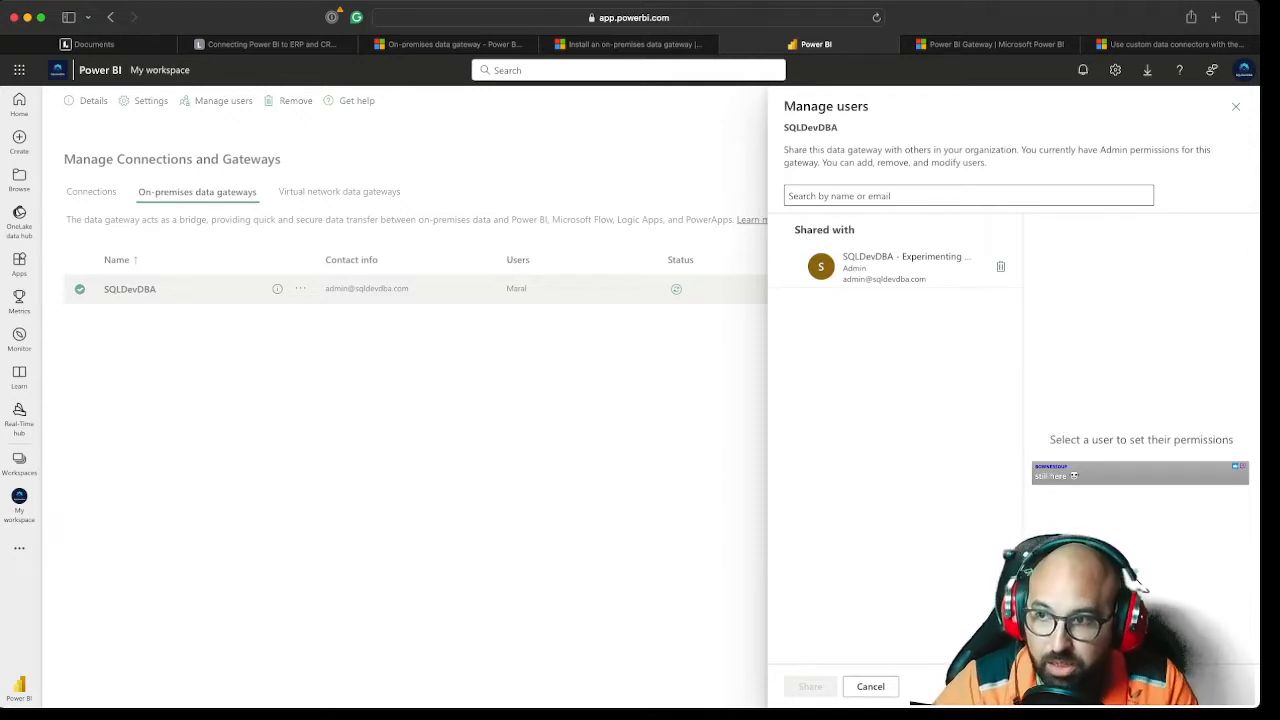
click(880, 196)
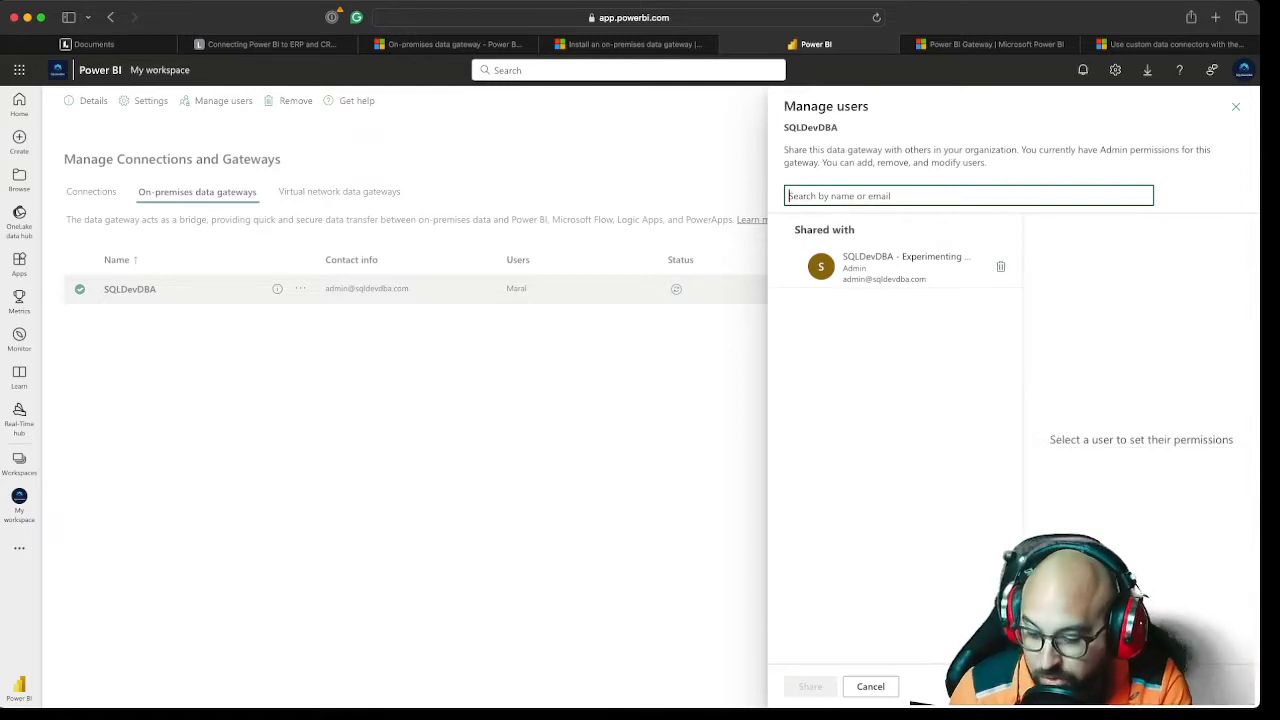
text(dba)
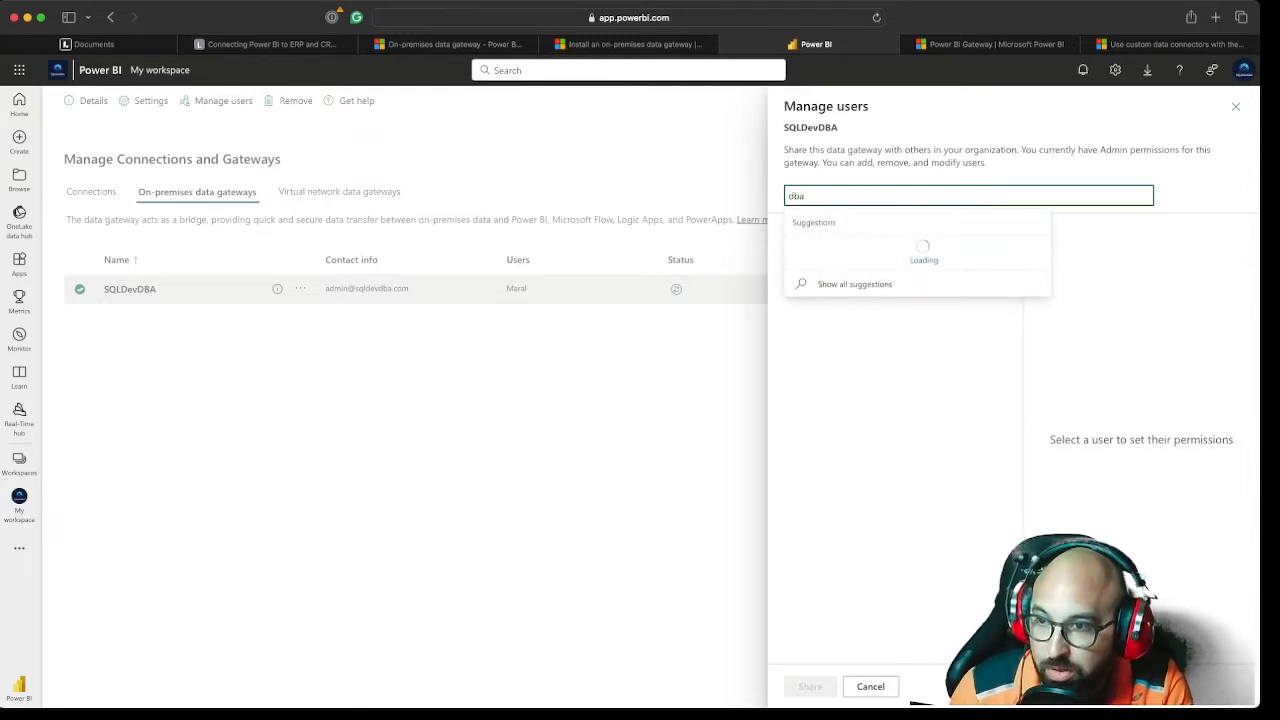
click(904, 252)
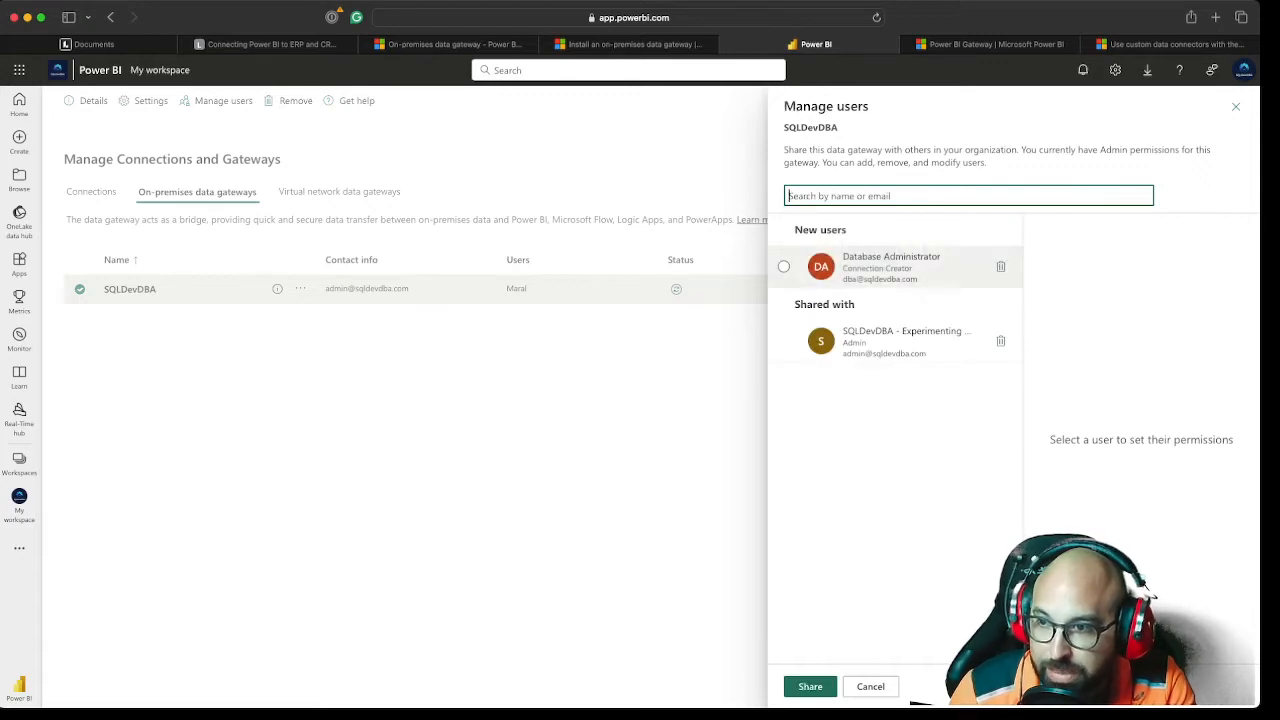
click(896, 267)
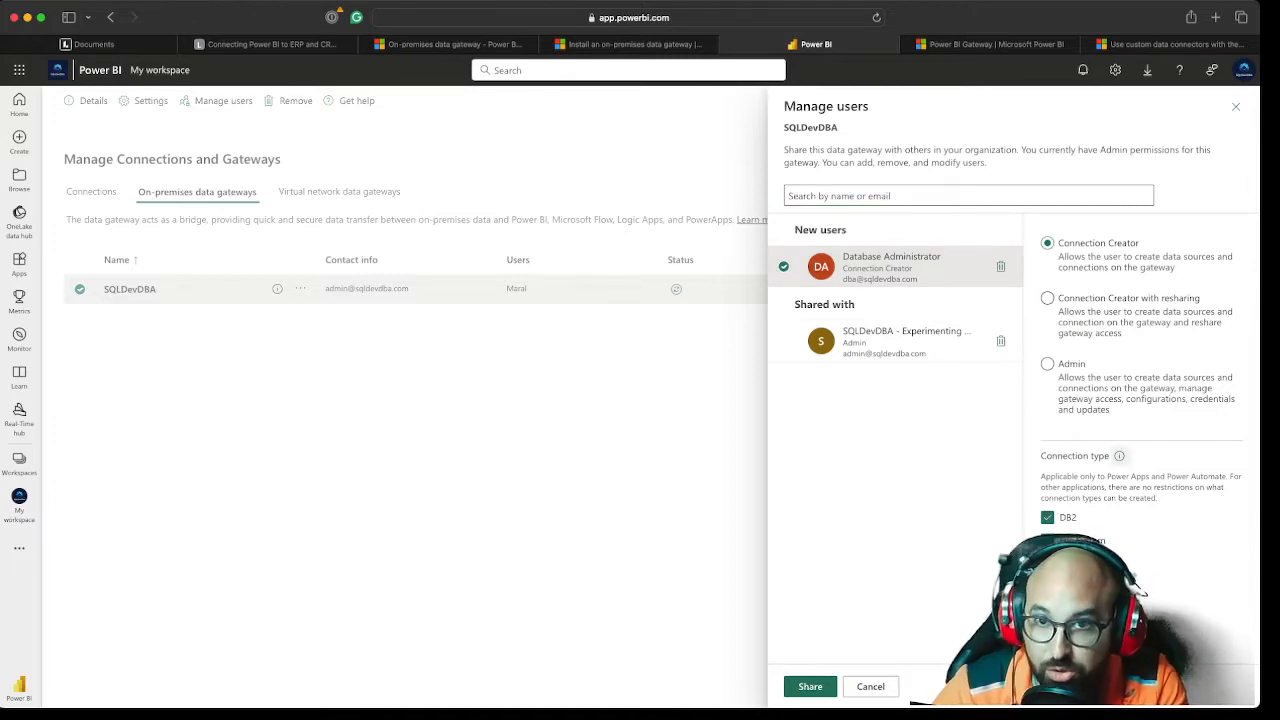
mouse_move(1119, 456)
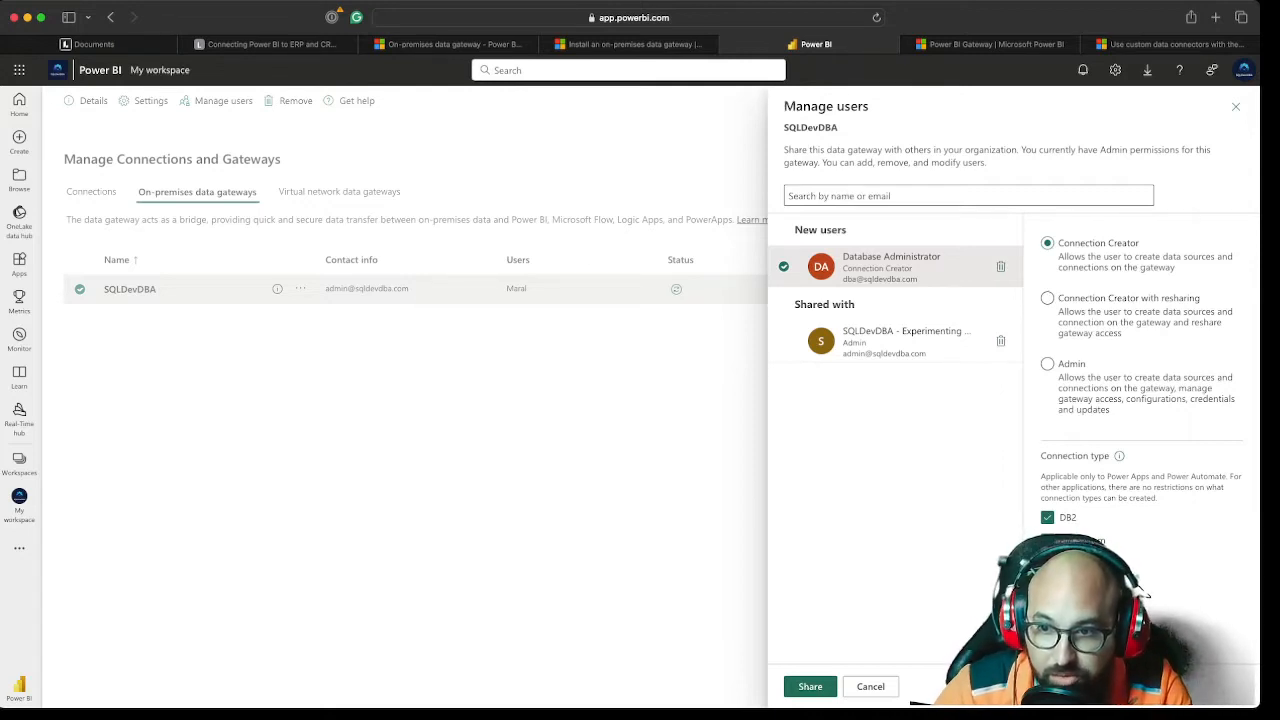
click(1047, 298)
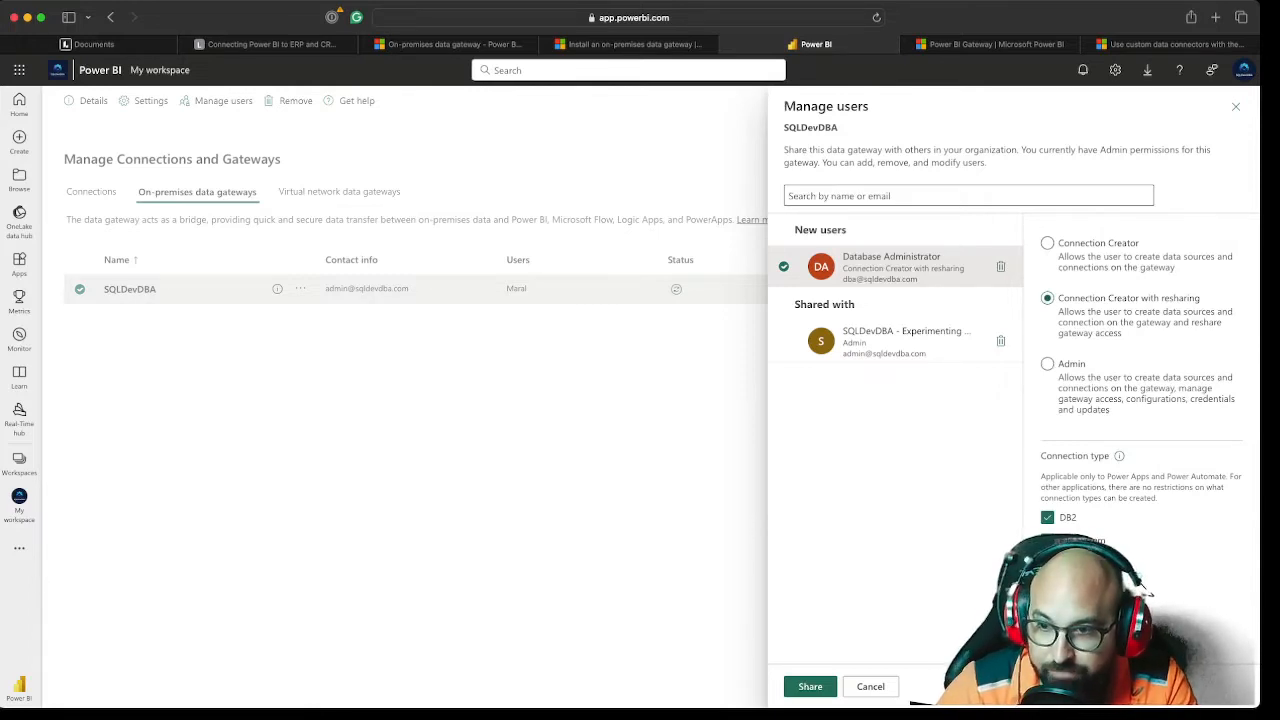
Review the Database Administrator's connection types and the note on their applicability to Power Apps and Power Automate
scroll(1137, 588, down, 3)
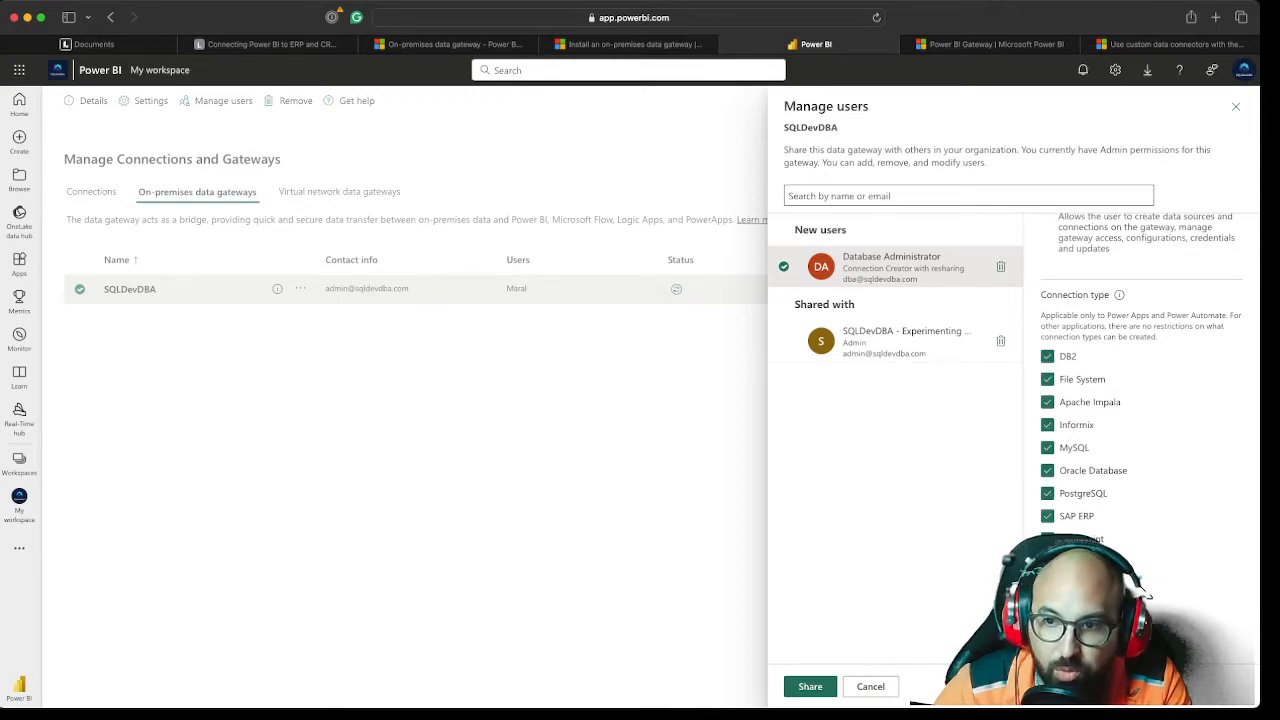
drag(1107, 315, 1150, 315)
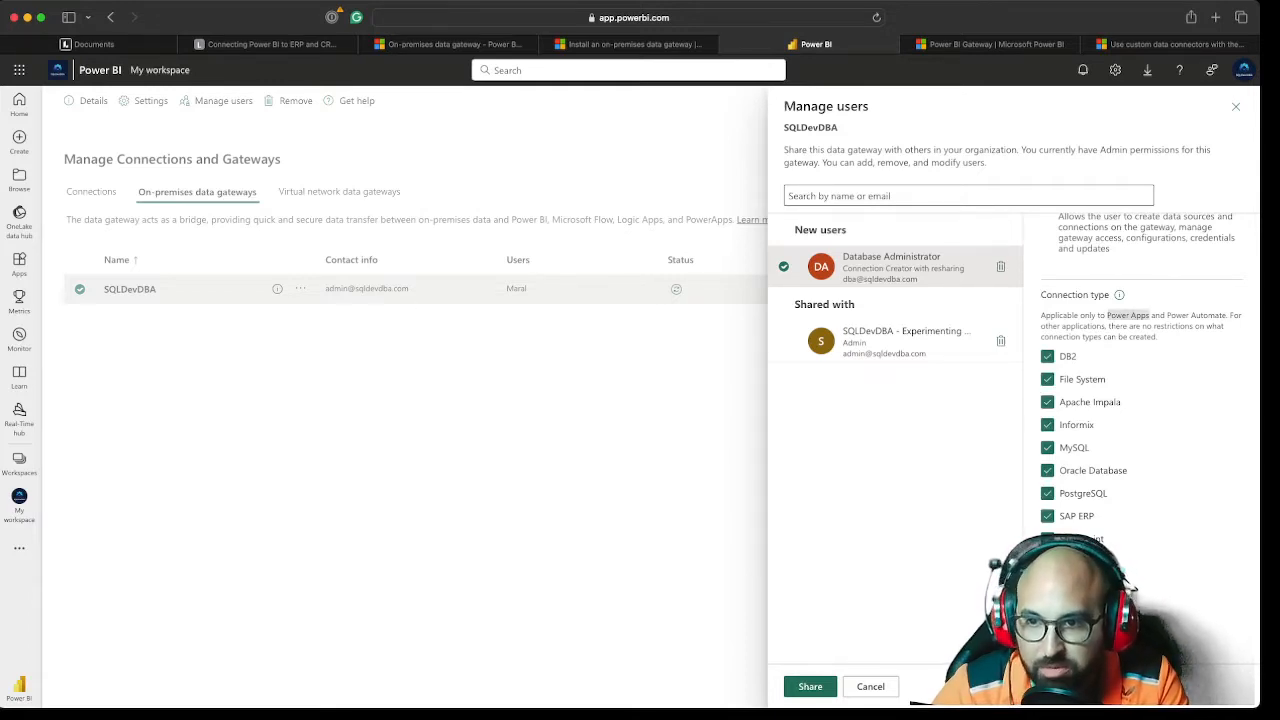
click(1133, 587)
drag(1150, 315, 1107, 315)
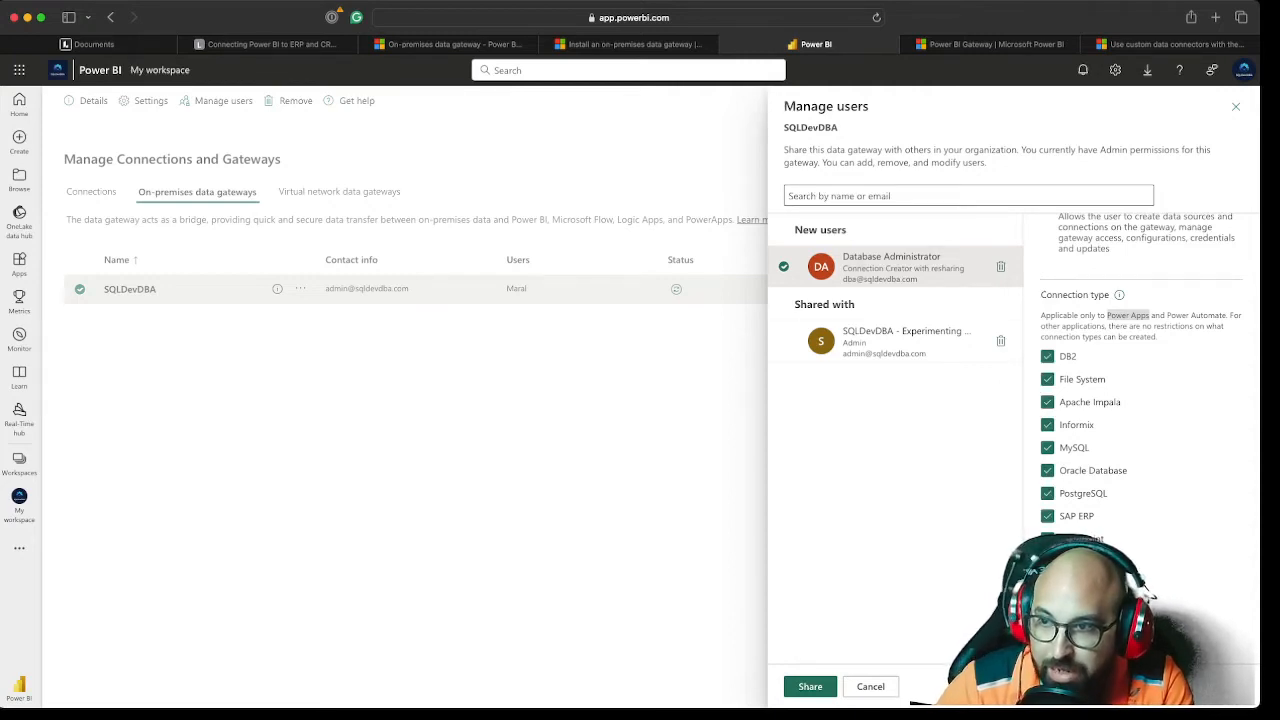
Add the Dev User account as Connection Creator and share the SQLDevDBA gateway with both new users
click(968, 196)
text(dev)
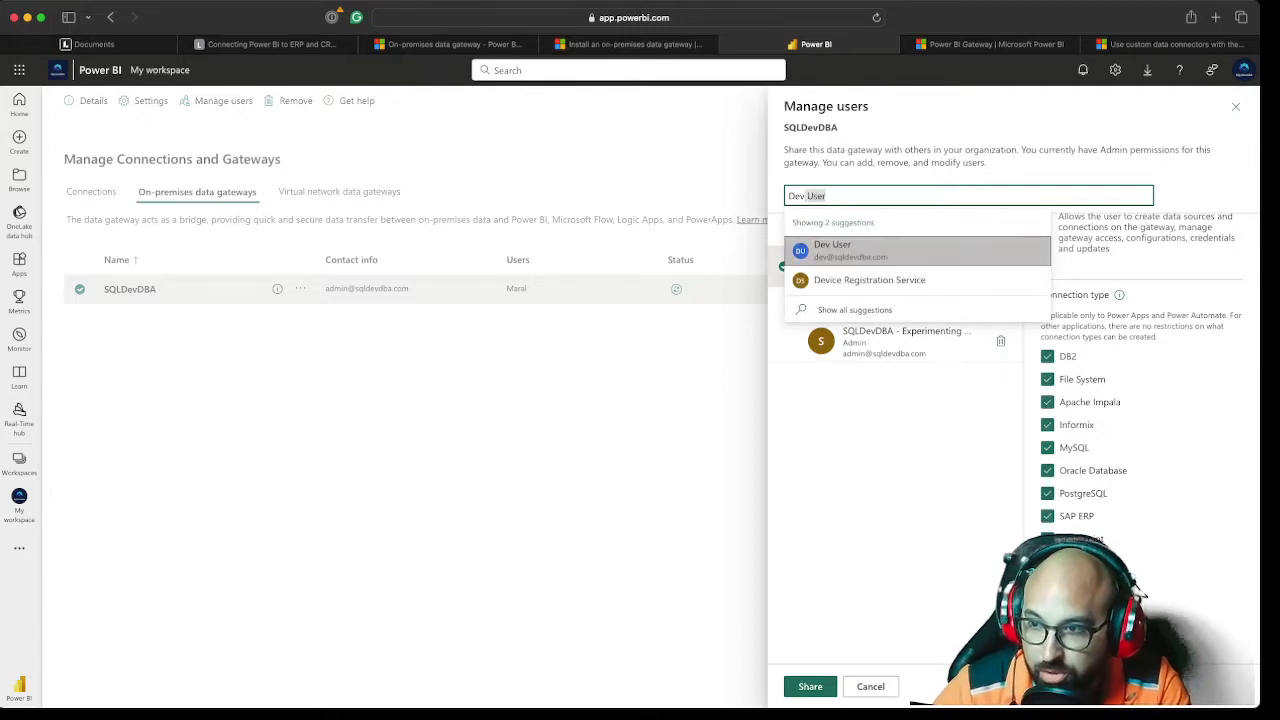
key(Return)
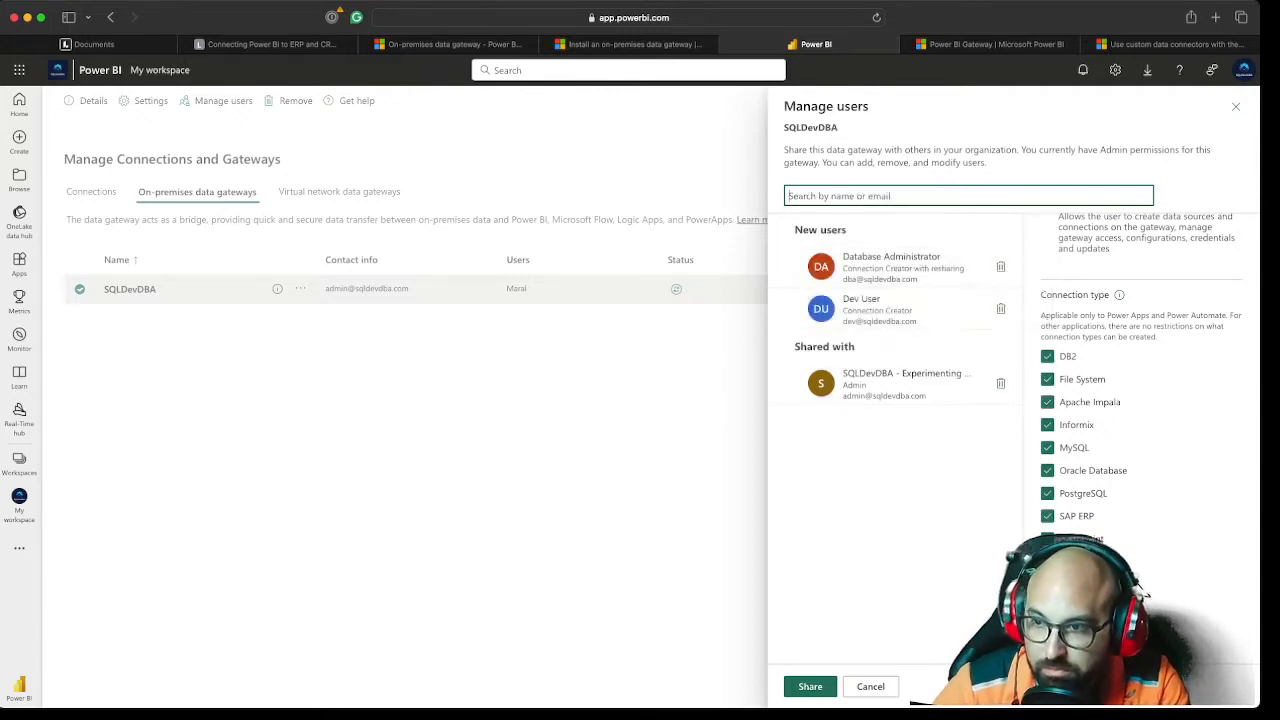
click(896, 309)
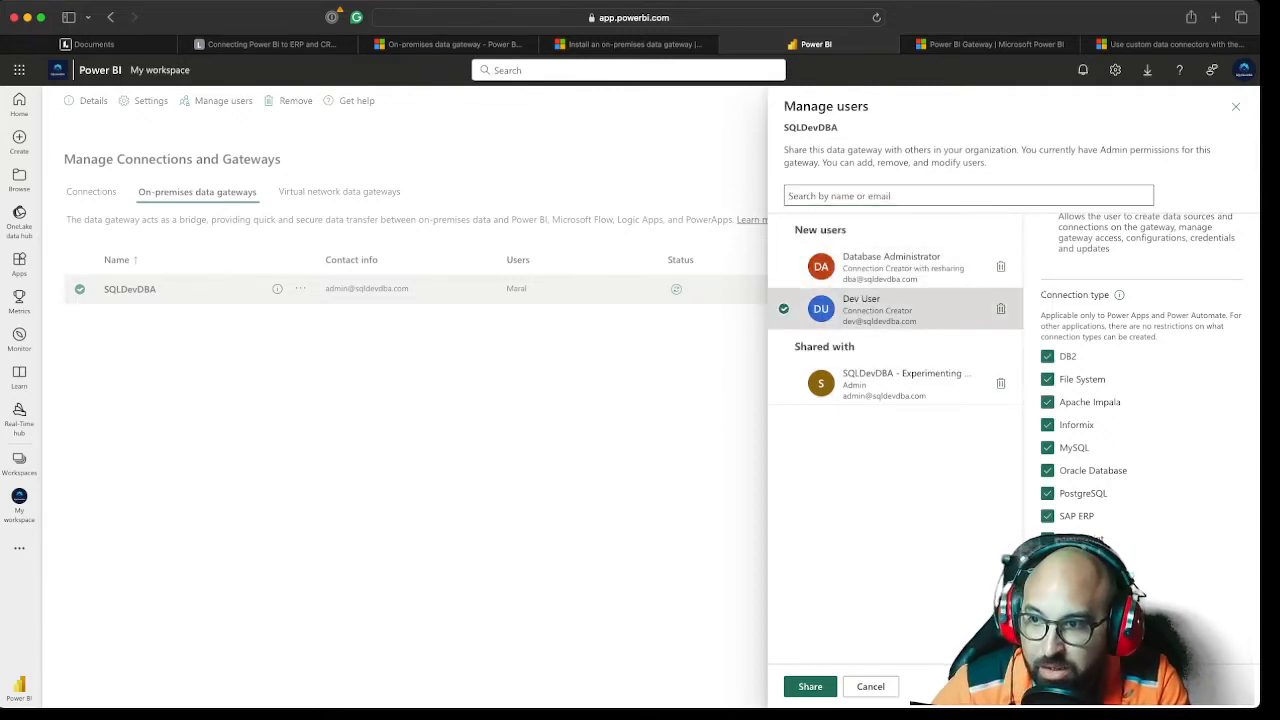
scroll(1141, 380, up, 2)
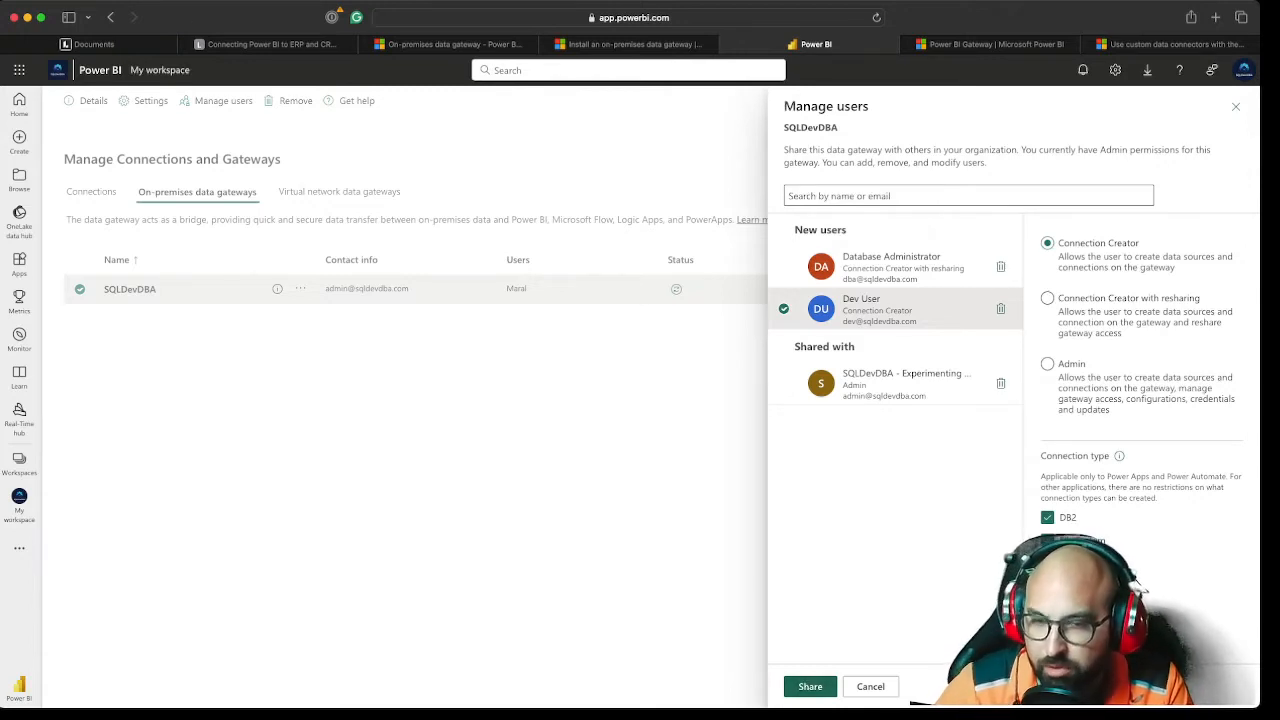
click(810, 686)
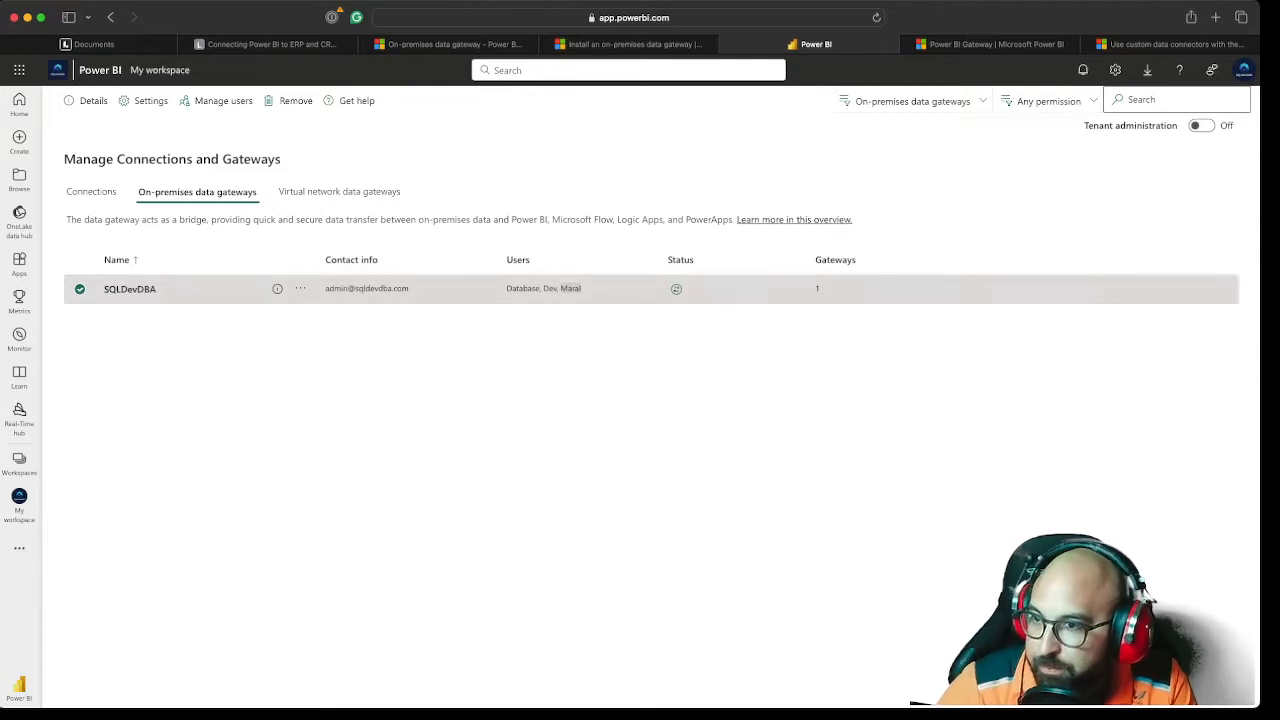
Switch to the remote desktop and bring up the Olimpiadas_Test report in its browser
click(440, 345)
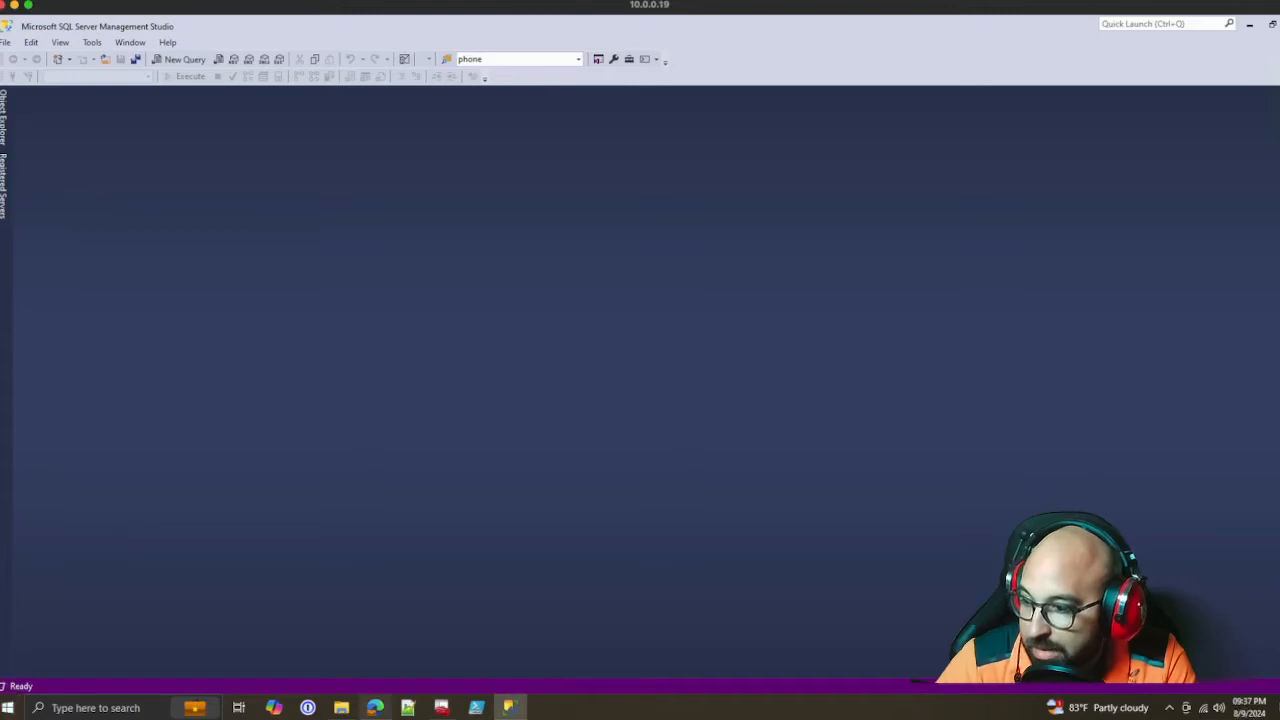
mouse_move(375, 707)
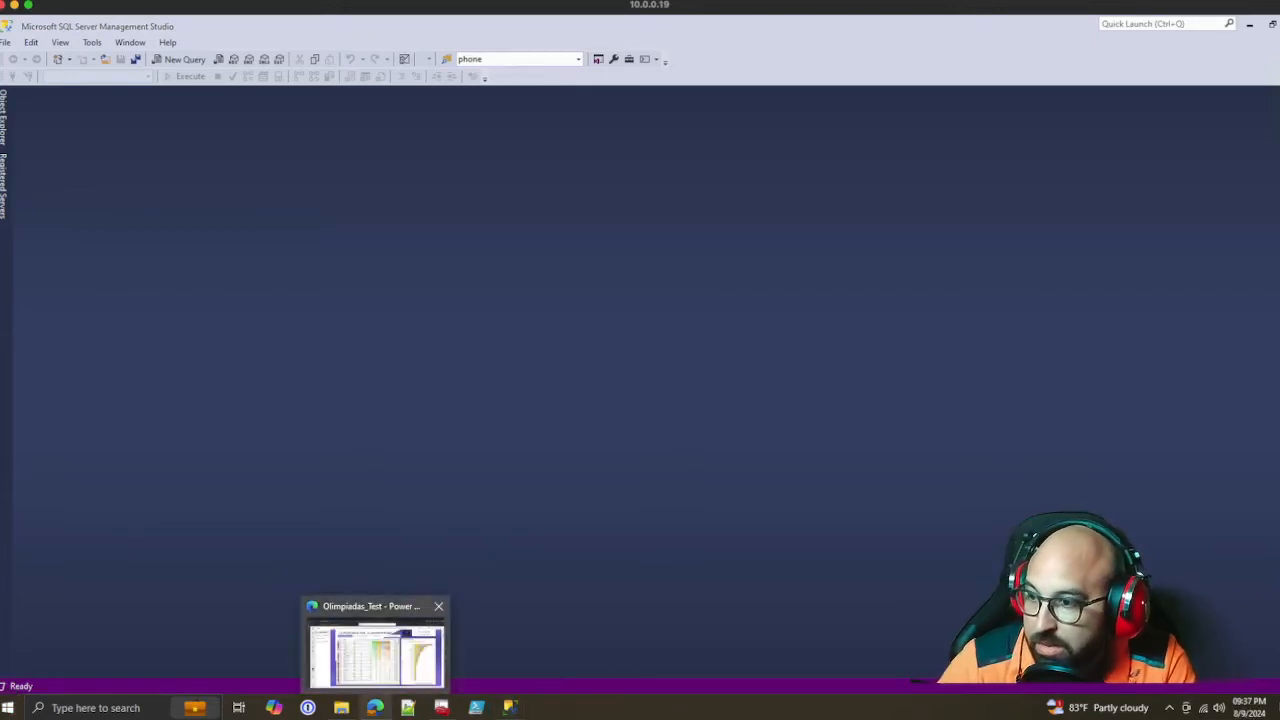
click(375, 655)
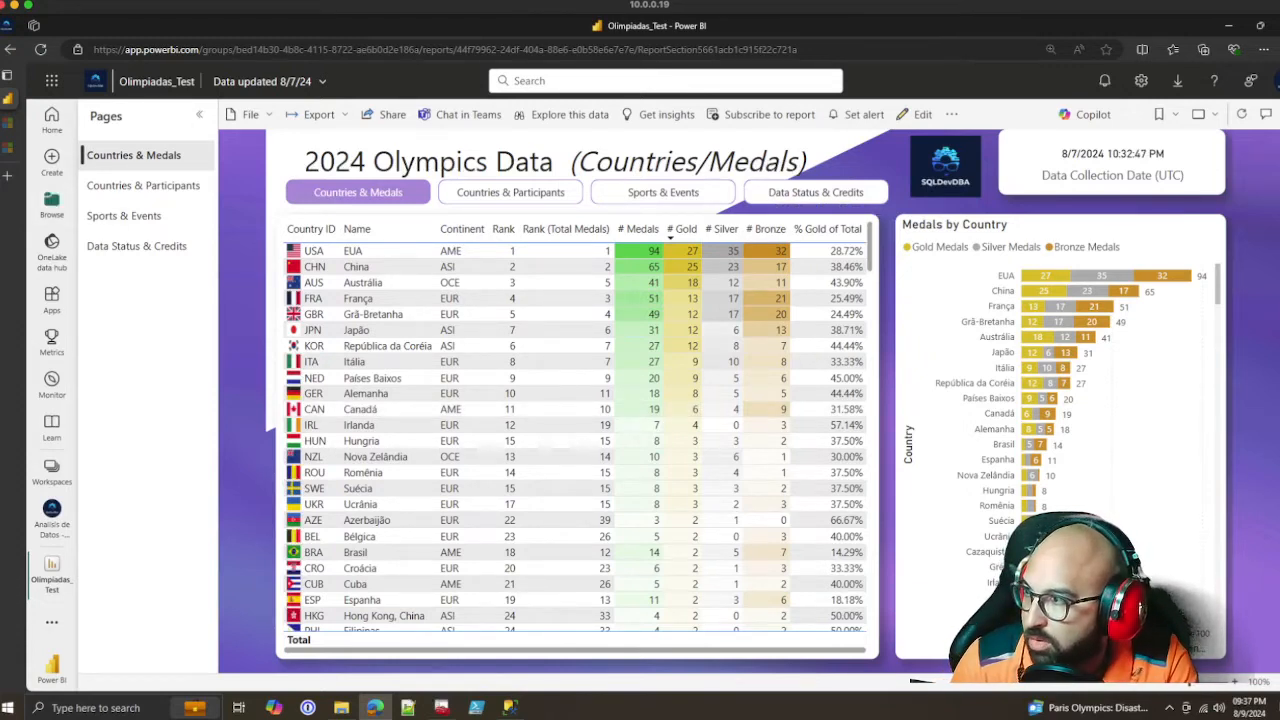
Open codante.io in a new browser tab and select the site's address
click(7, 175)
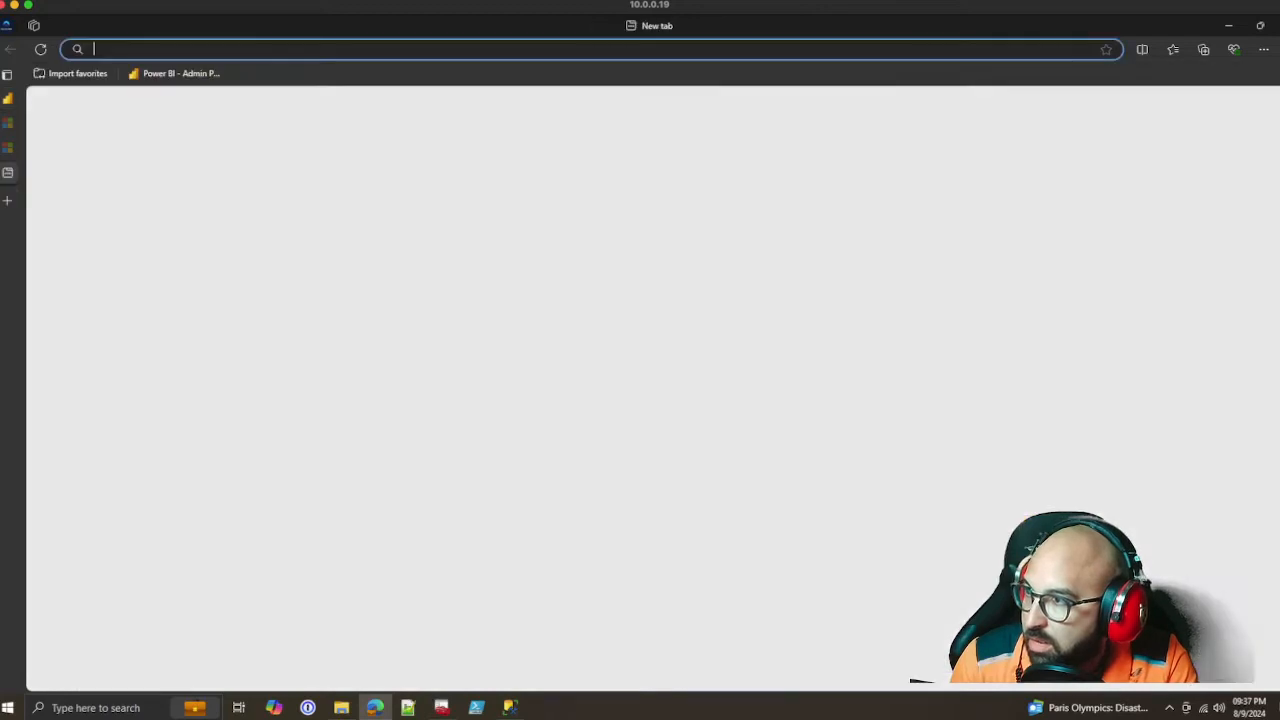
text(coda)
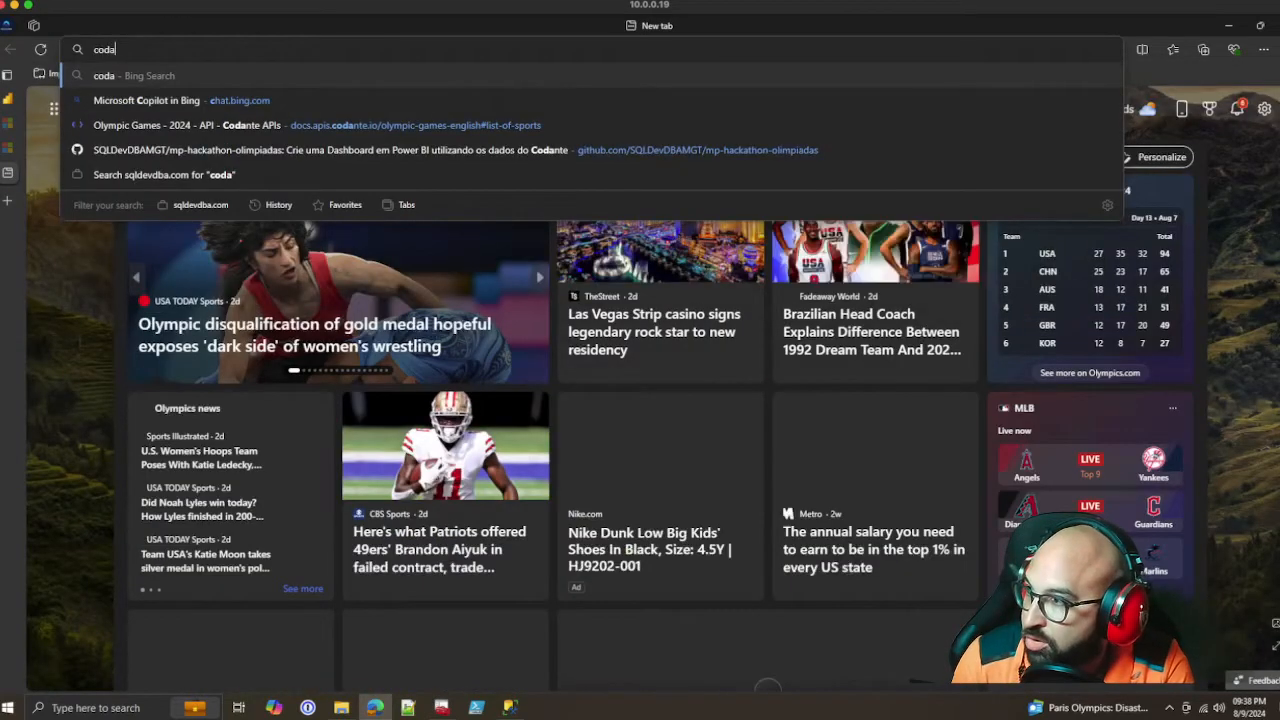
text(nte.)
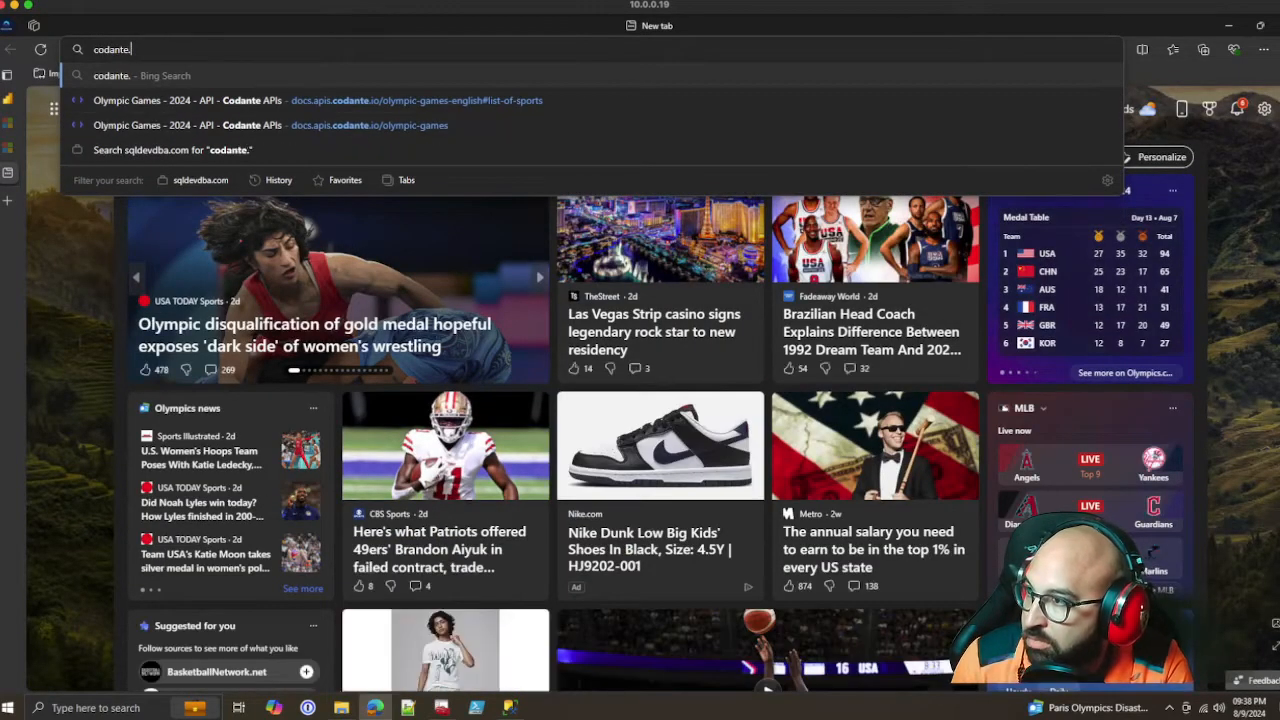
text(io)
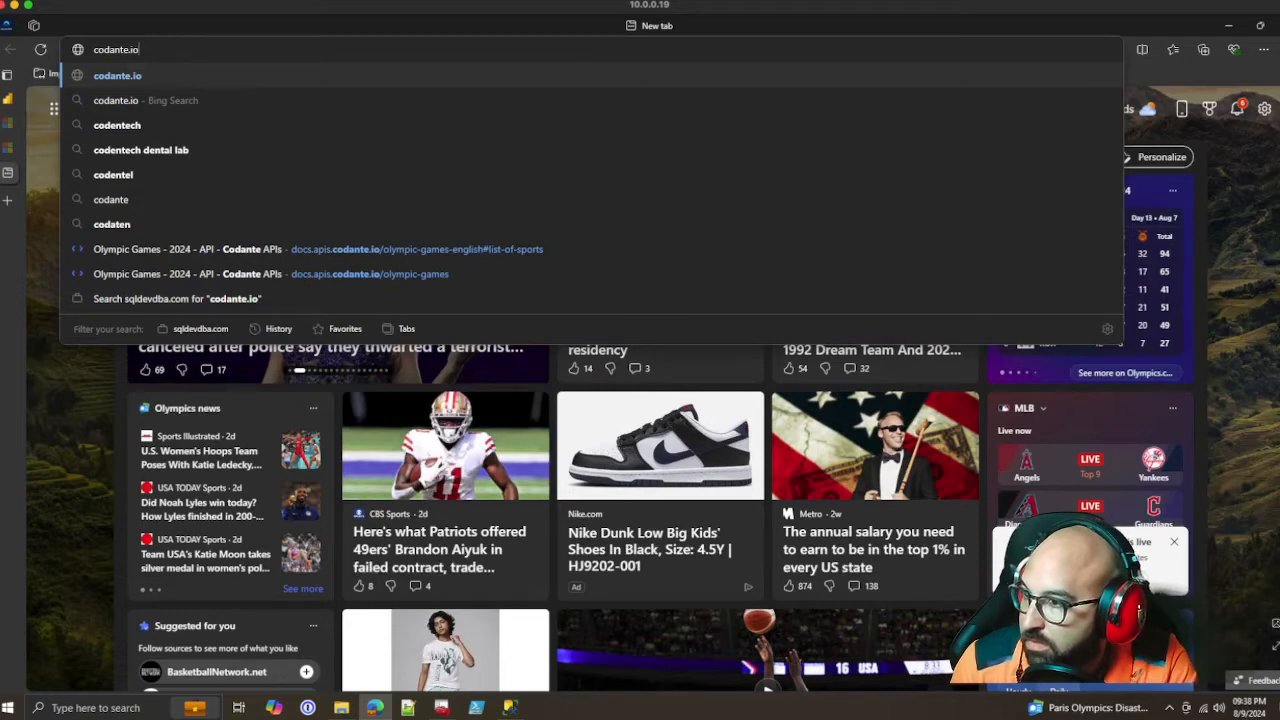
key(Return)
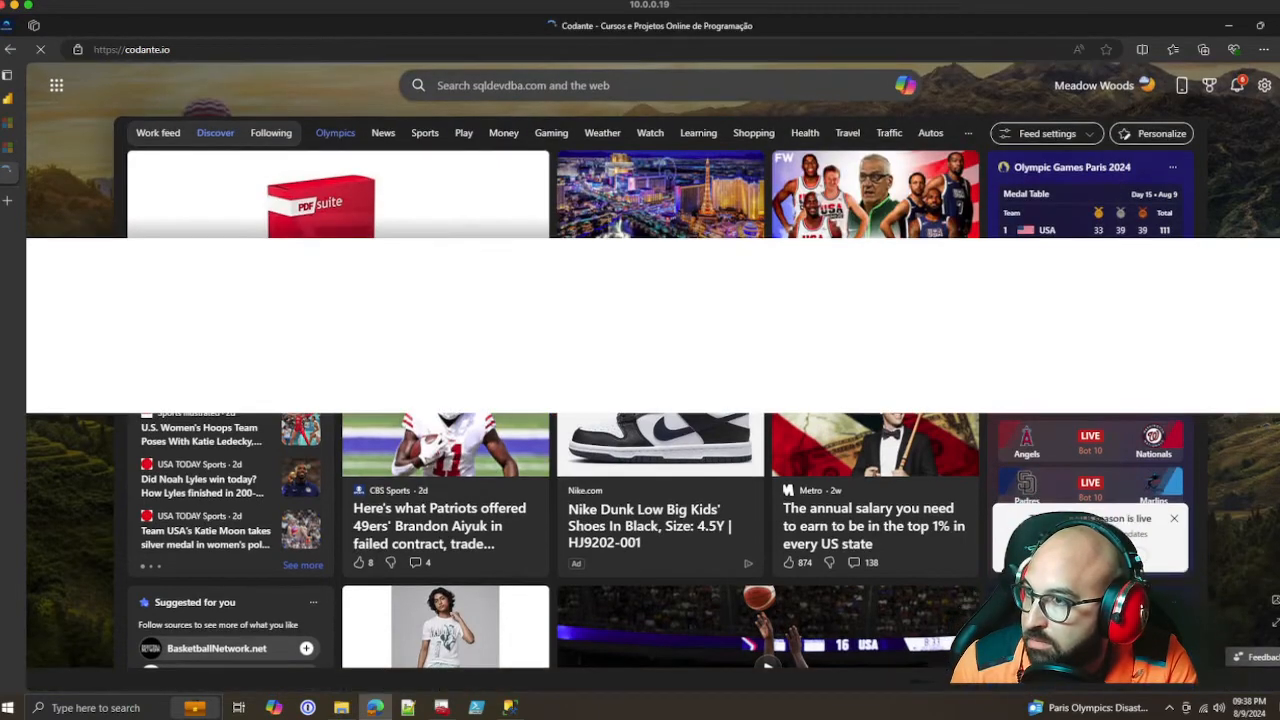
key(ctrl+l)
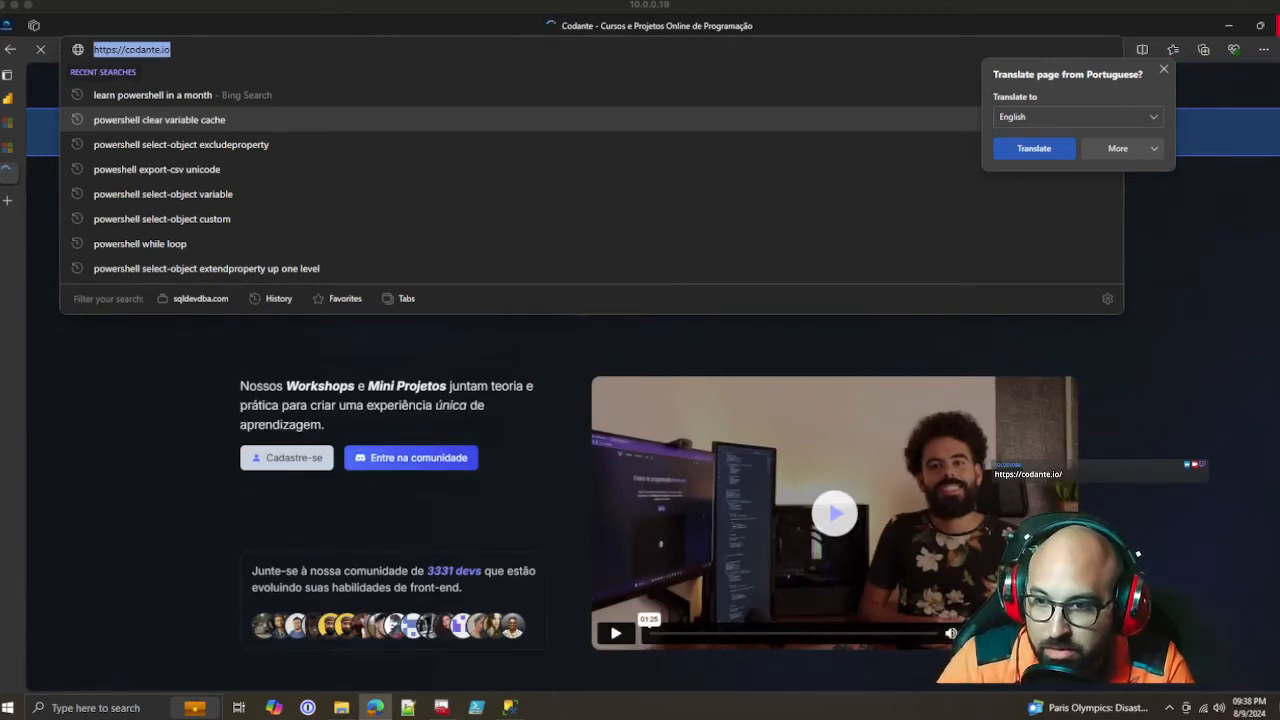
Return to the Olimpiadas_Test report and close the Codante browser tab
click(1150, 260)
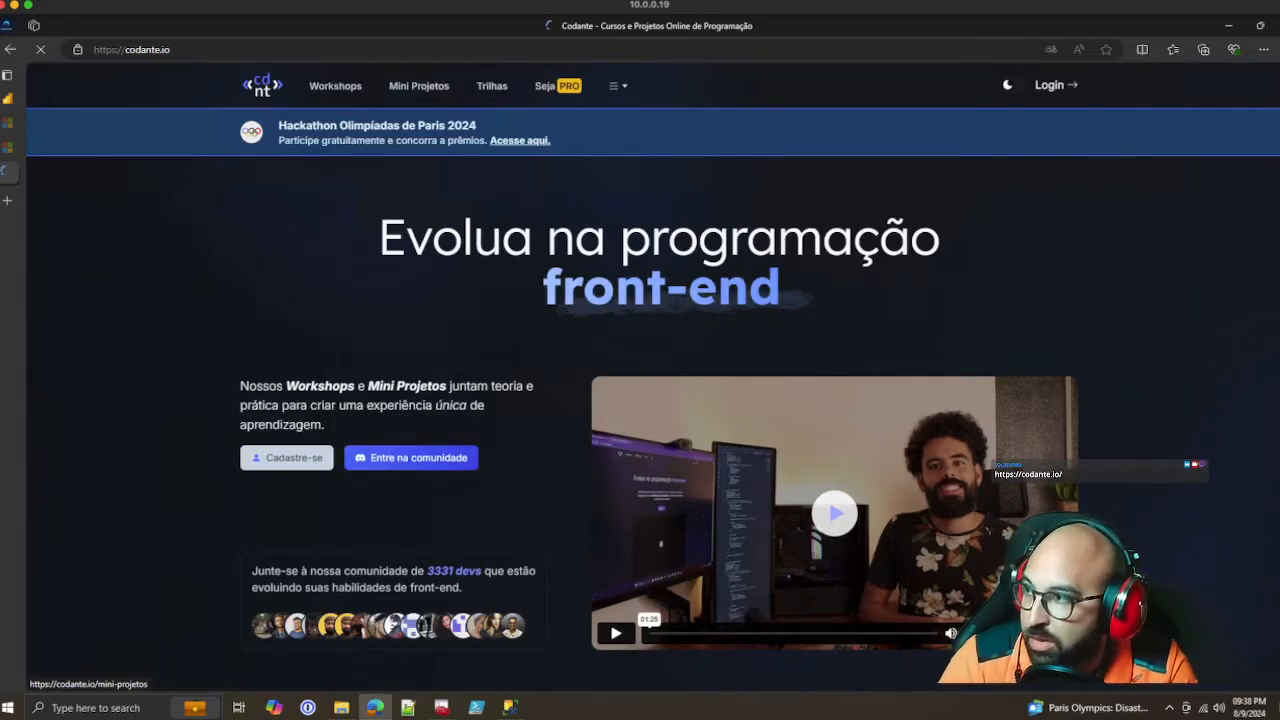
click(40, 98)
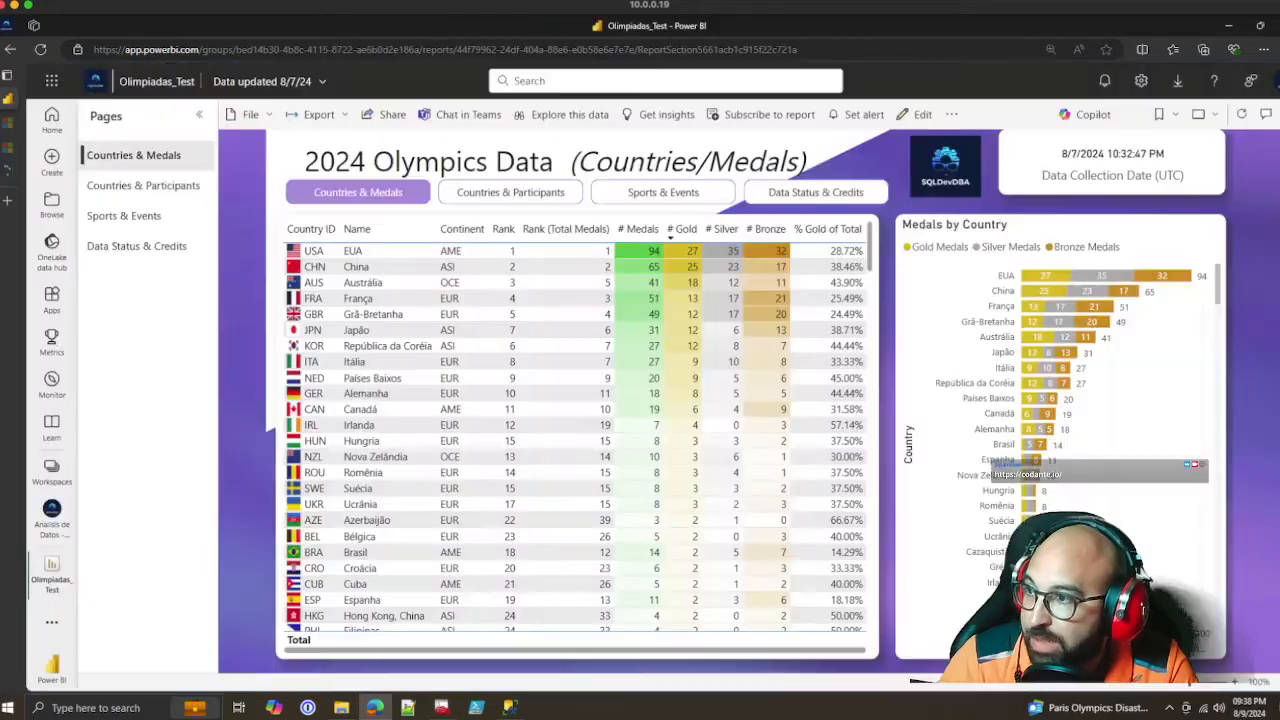
mouse_move(8, 148)
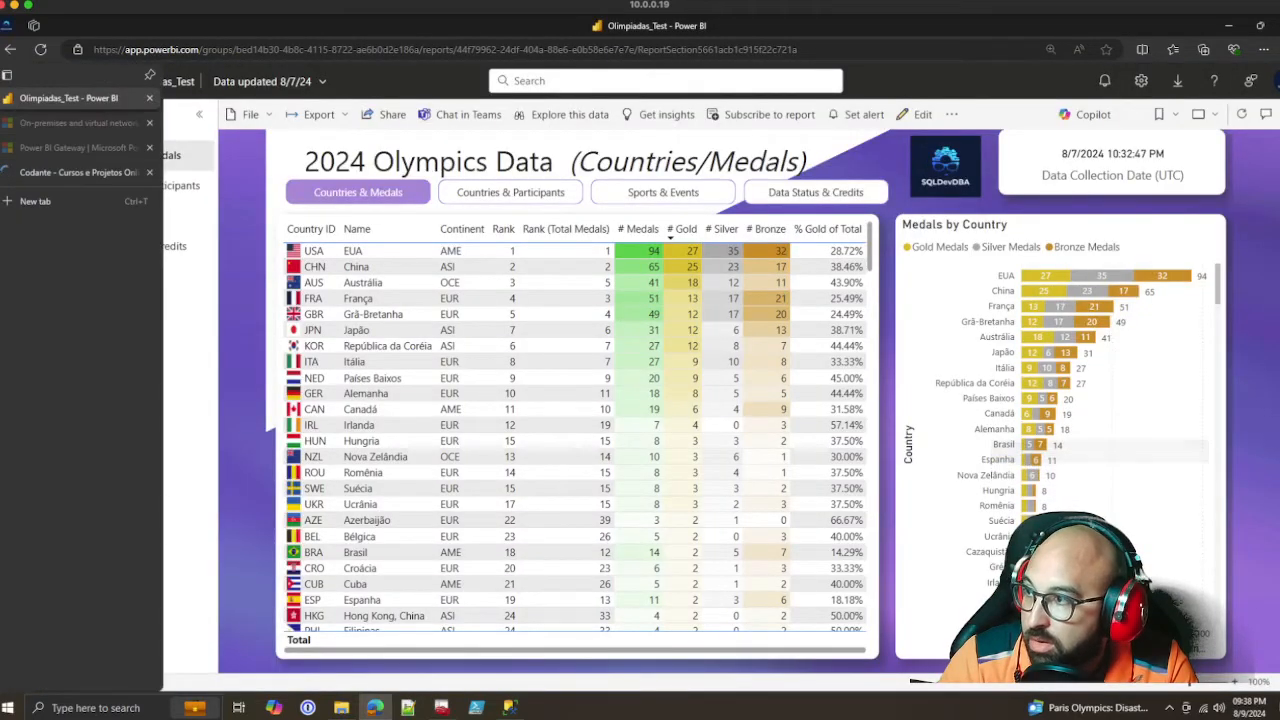
click(149, 172)
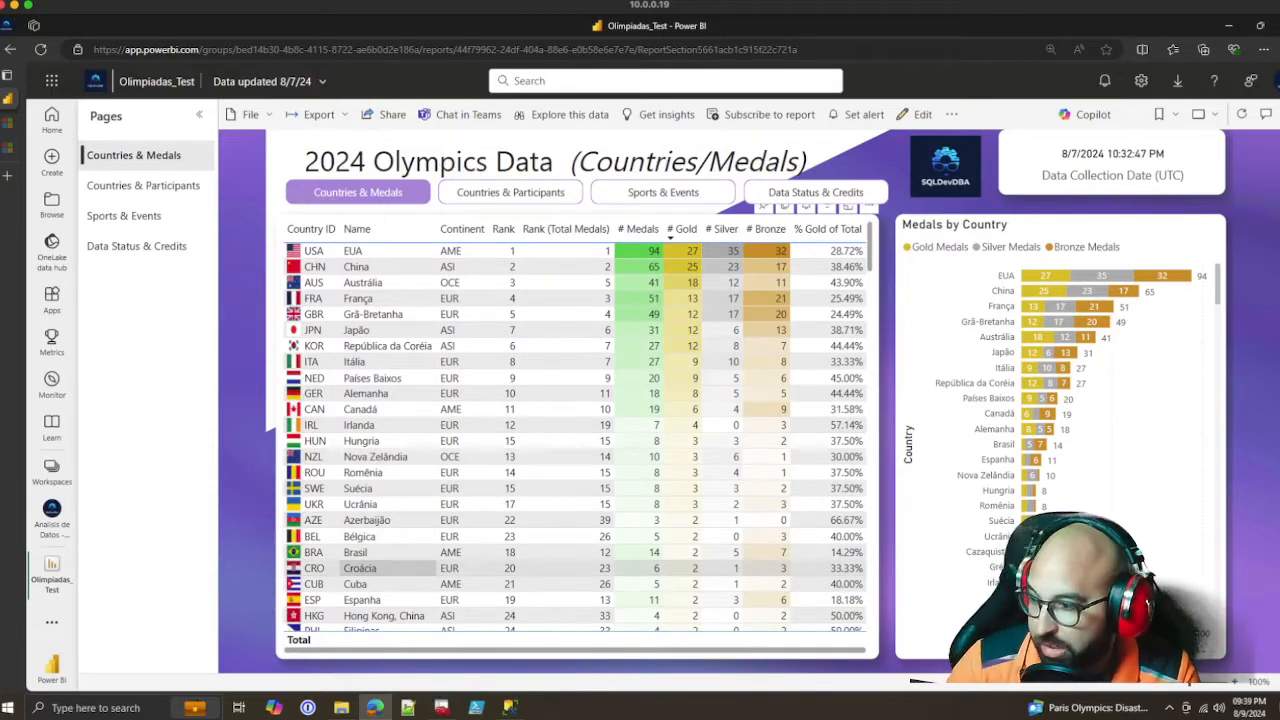
Switch to File Explorer, look through the Downloads folder and view the CSV files in the OlimpiadasOutput folder
click(8, 708)
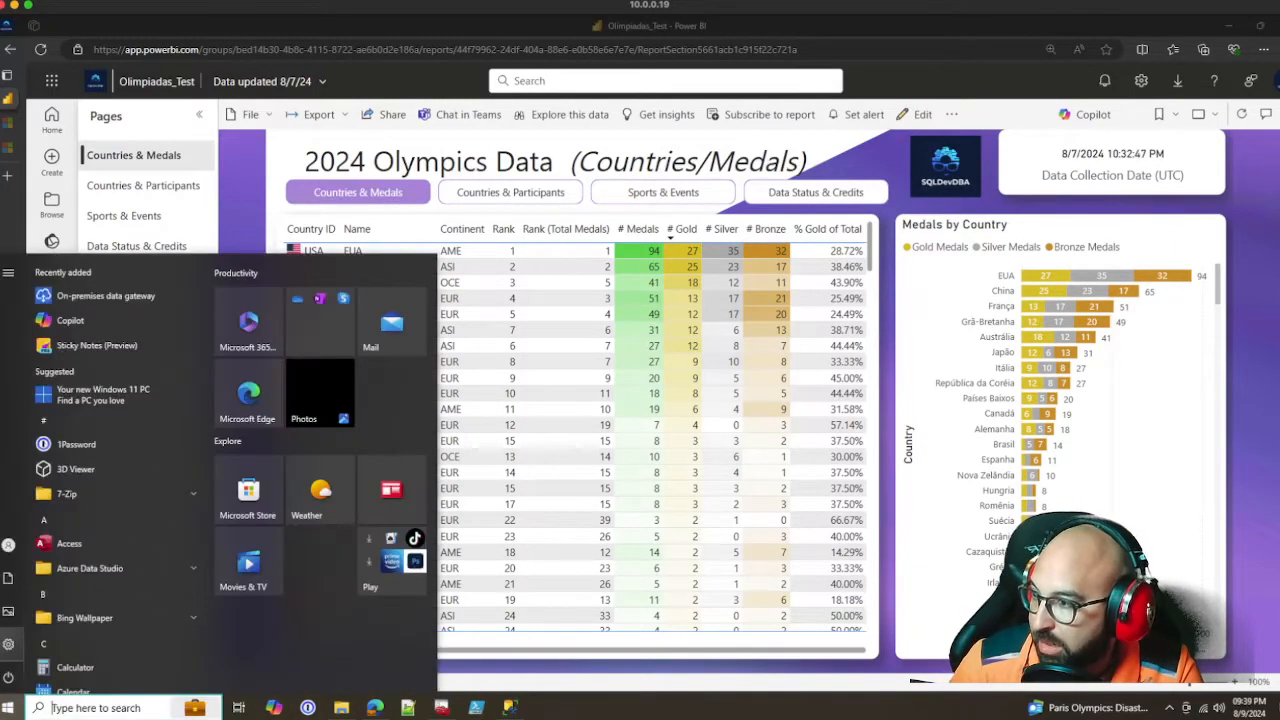
click(341, 707)
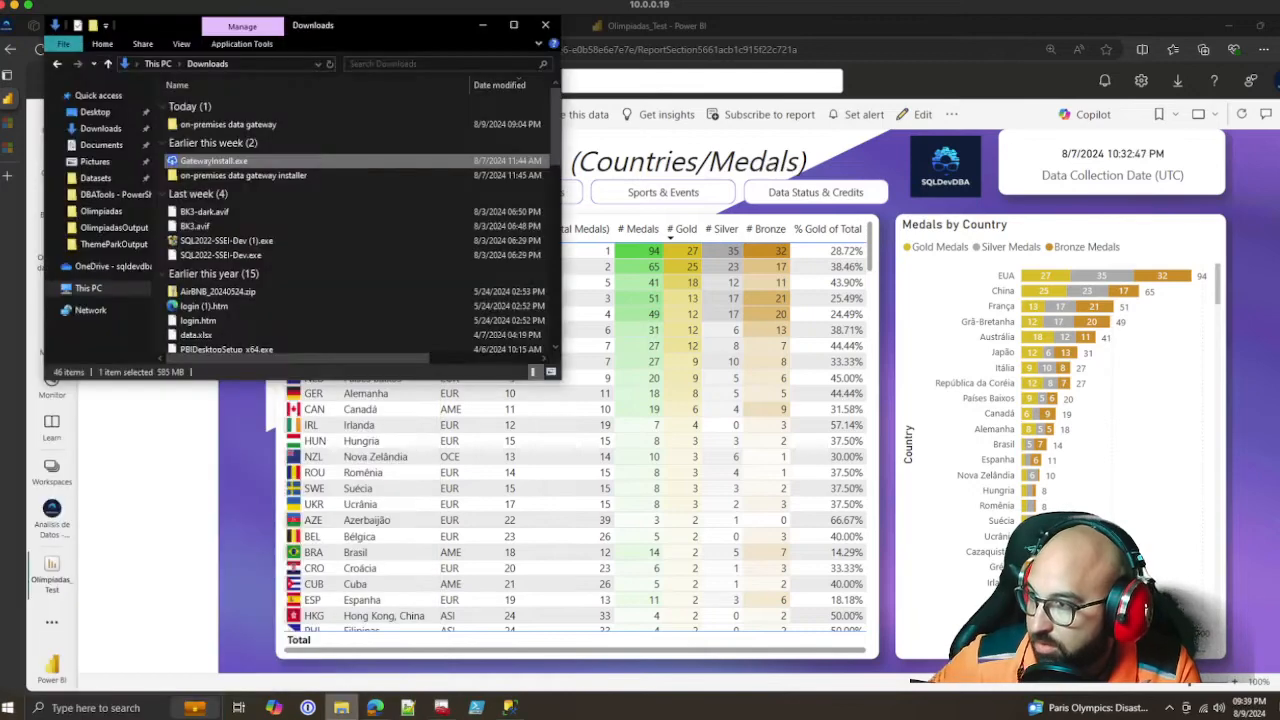
scroll(350, 240, down, 2)
scroll(350, 240, down, 5)
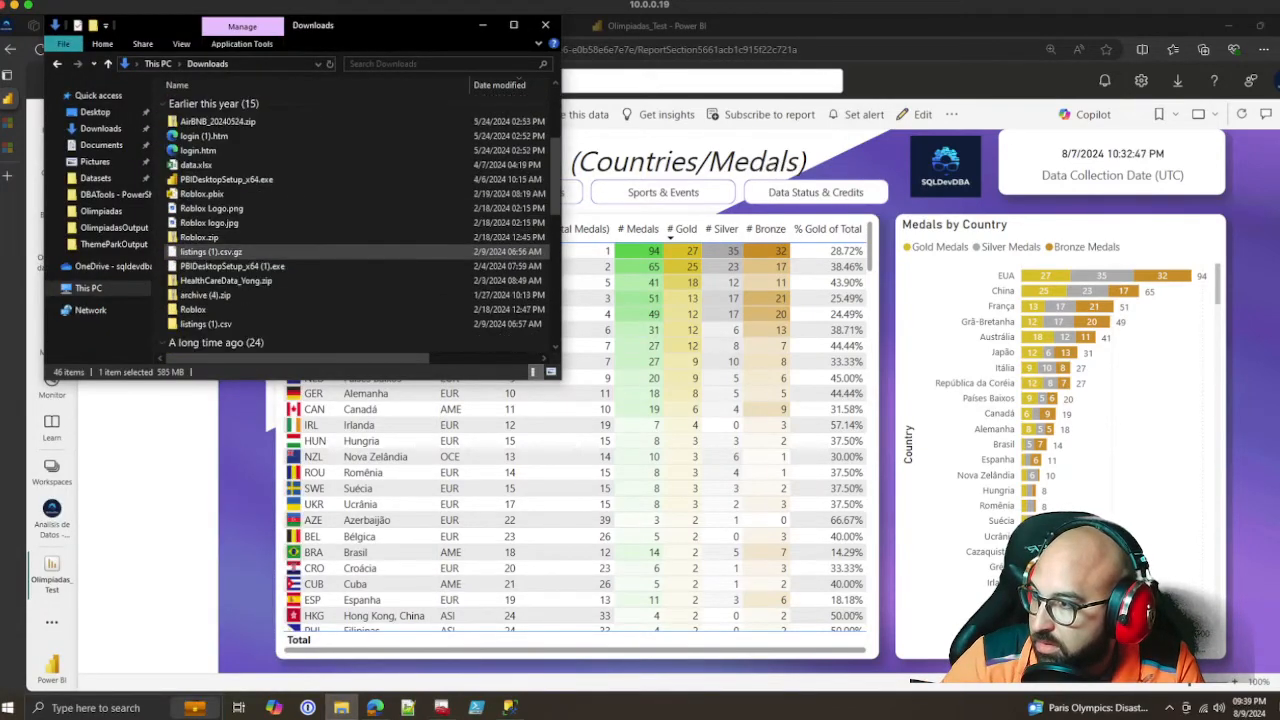
scroll(350, 240, up, 6)
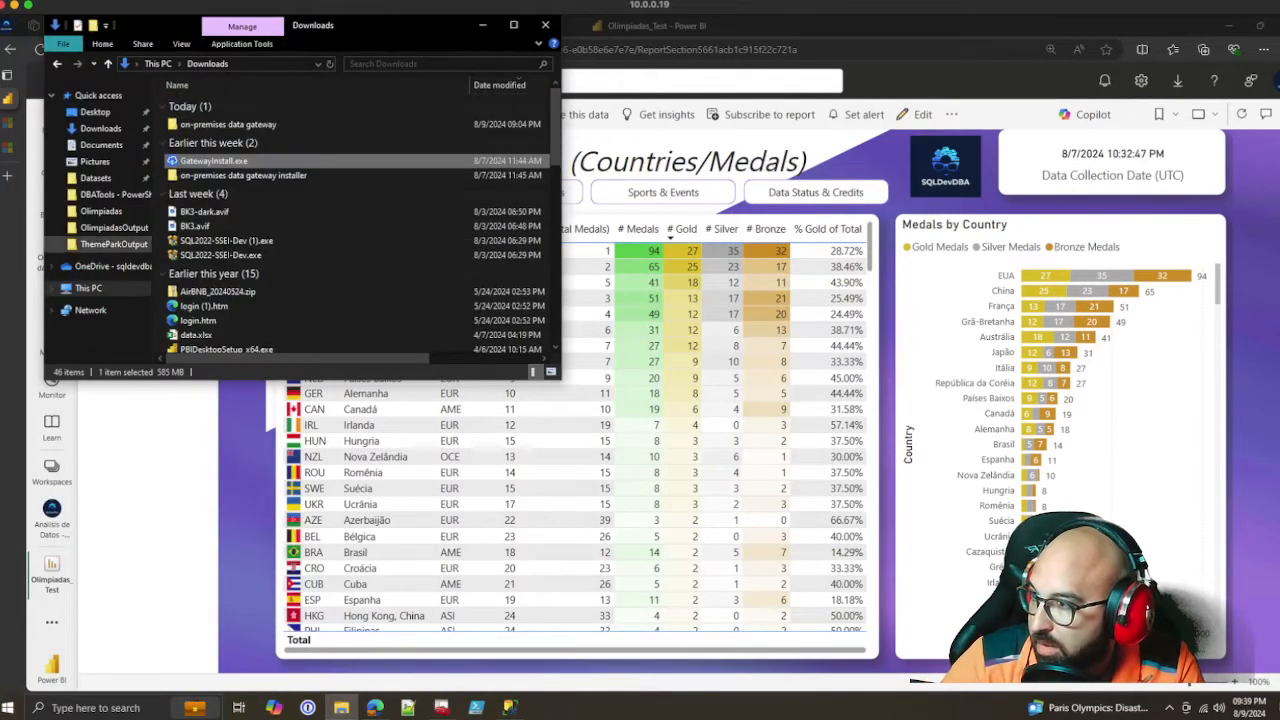
click(114, 227)
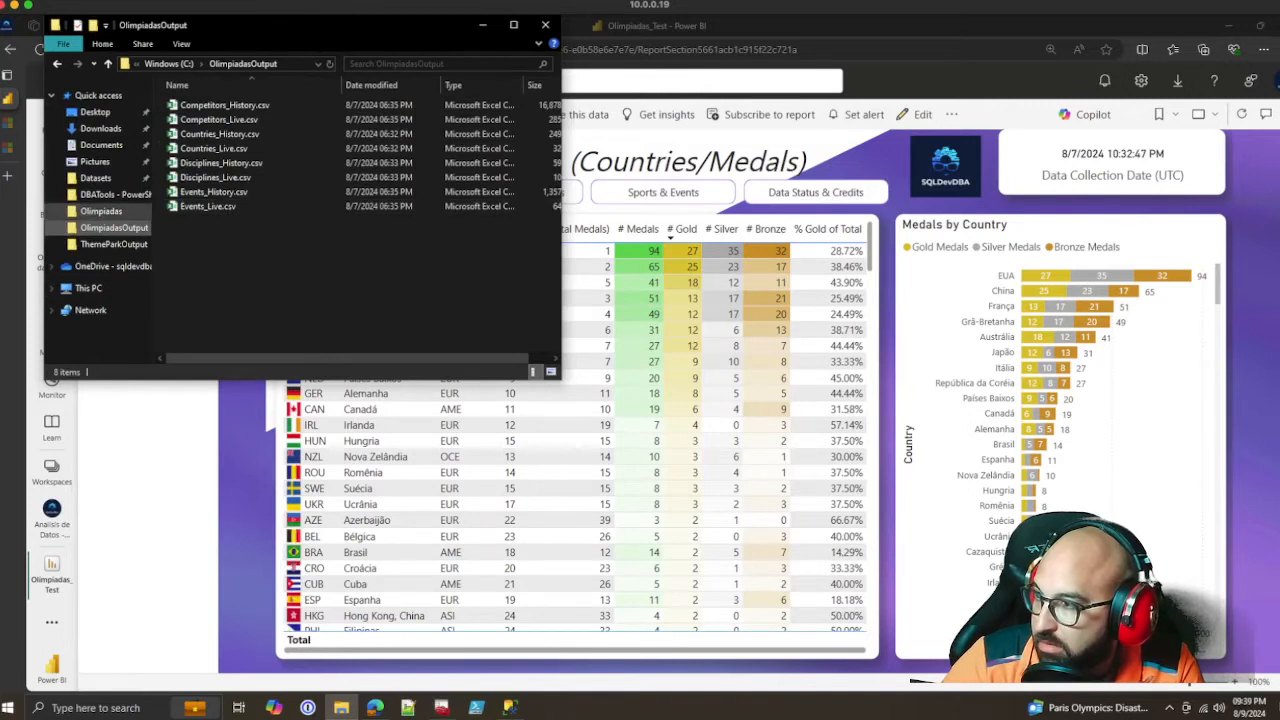
Open the Olimpiadas folder and select the Olimpiadas_Test.pbix file
click(101, 211)
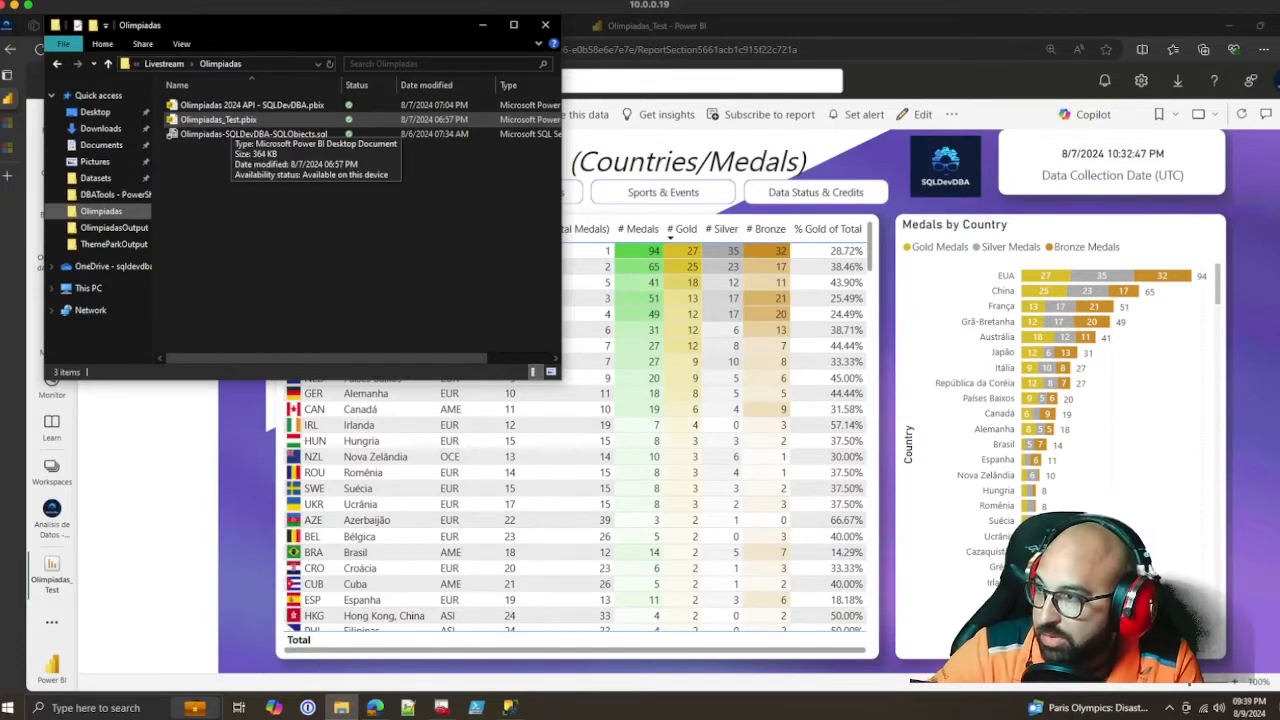
click(294, 105)
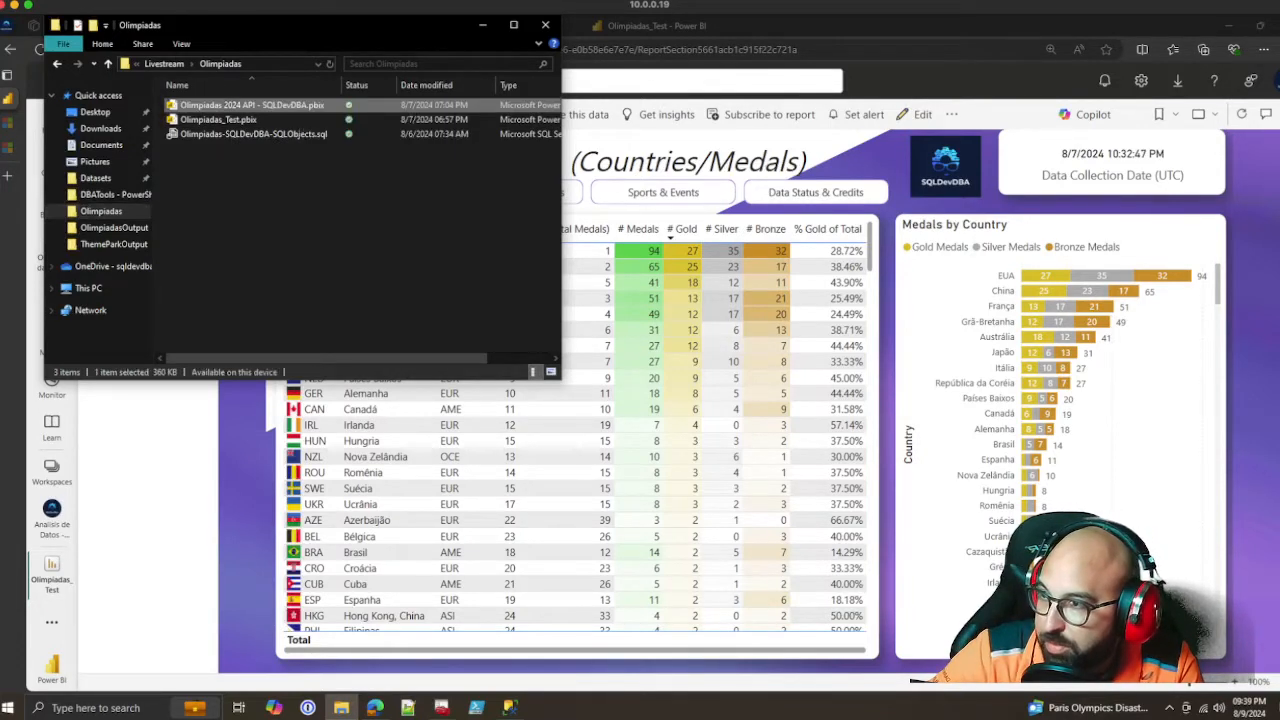
click(287, 120)
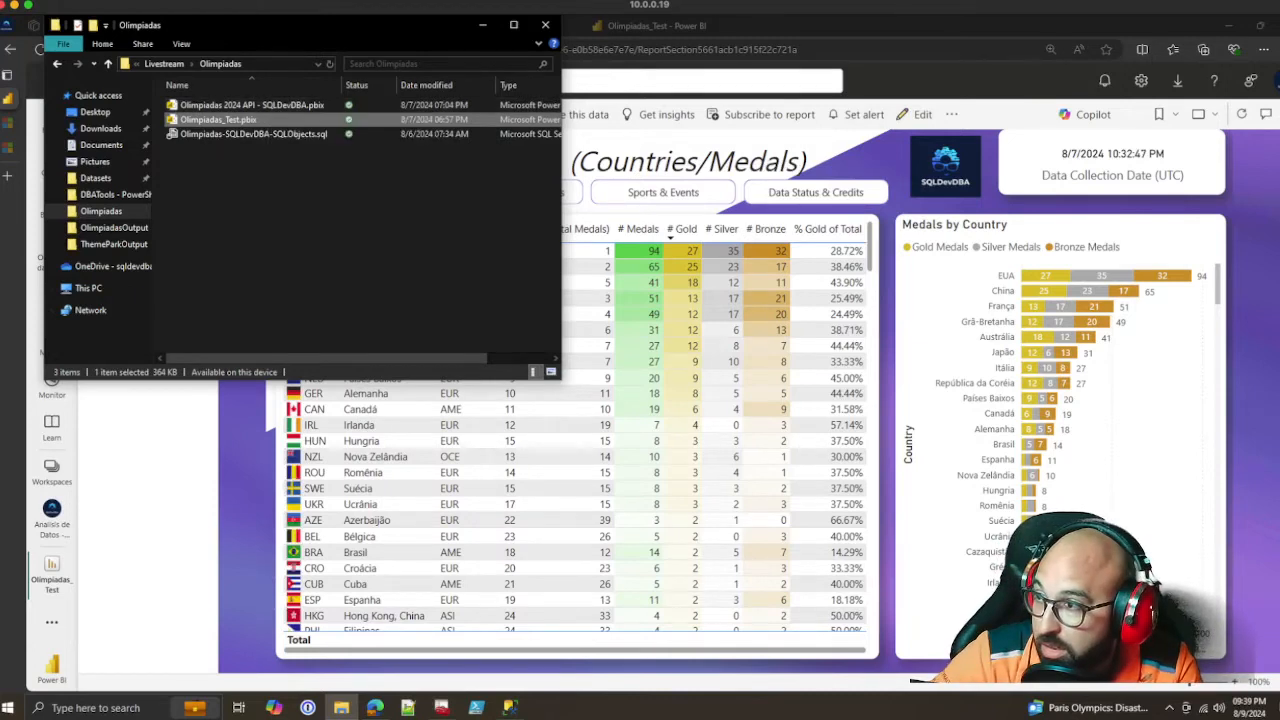
click(290, 205)
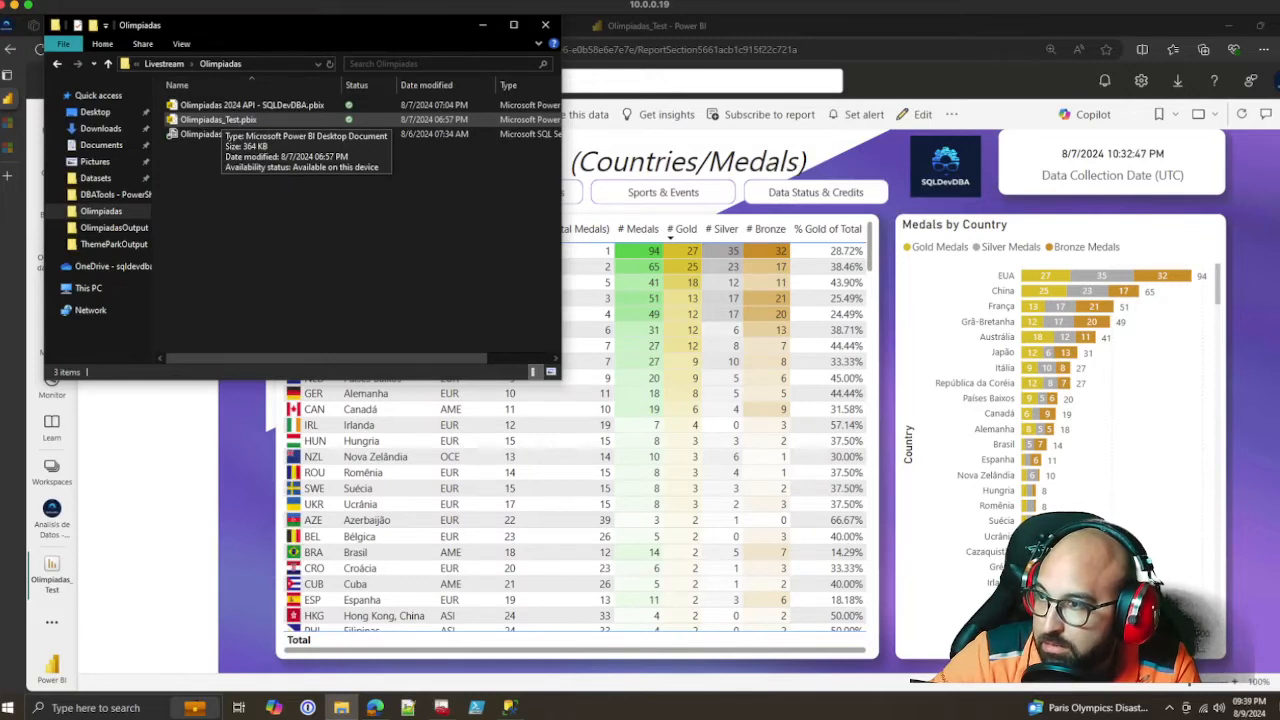
click(215, 120)
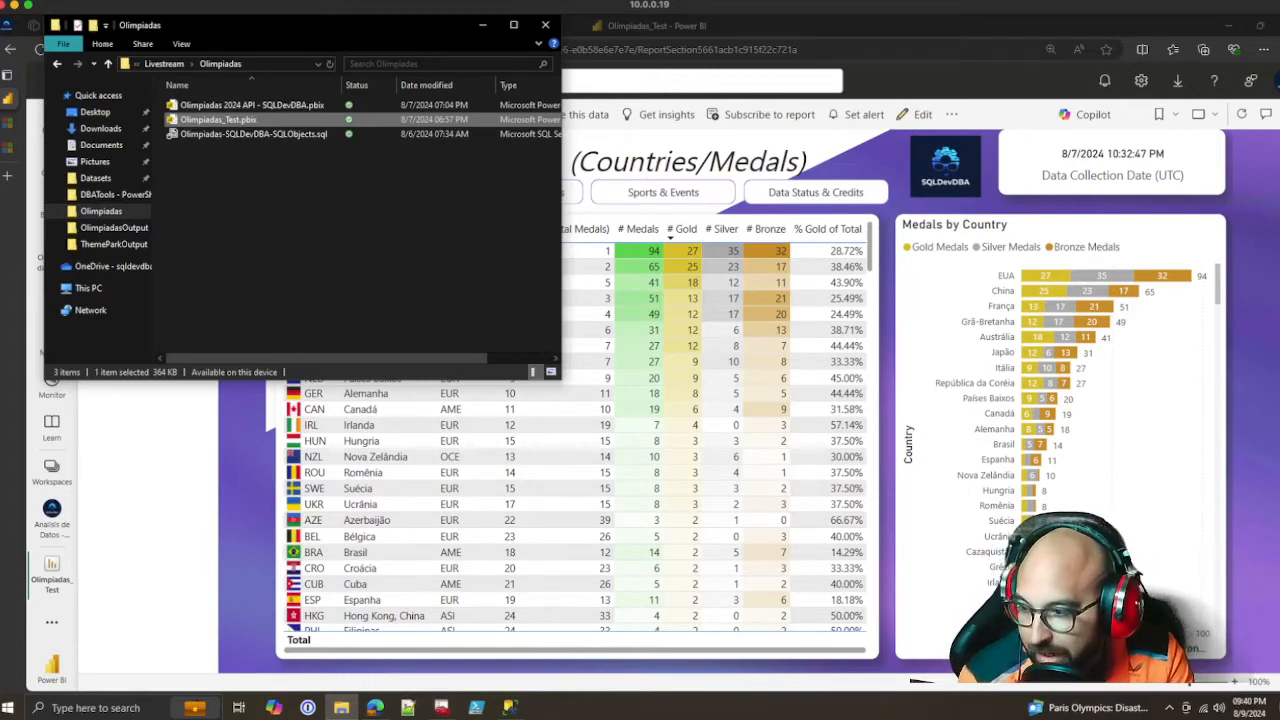
click(441, 707)
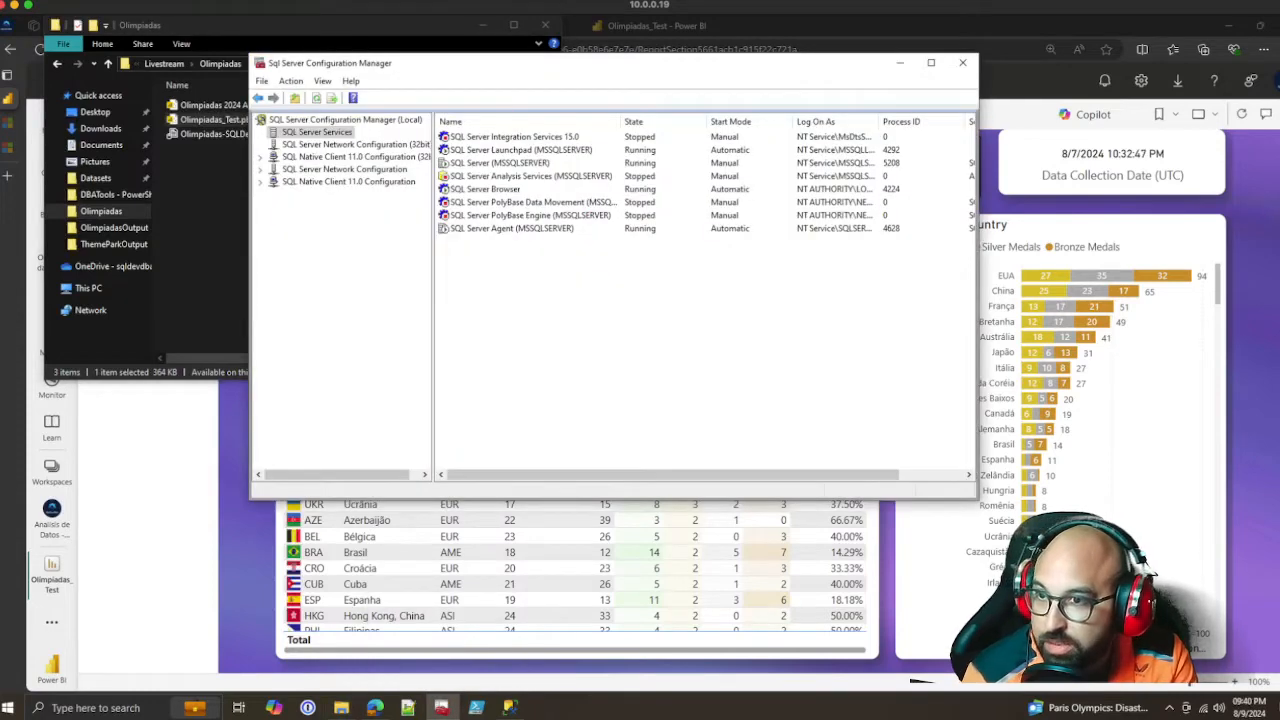
click(962, 62)
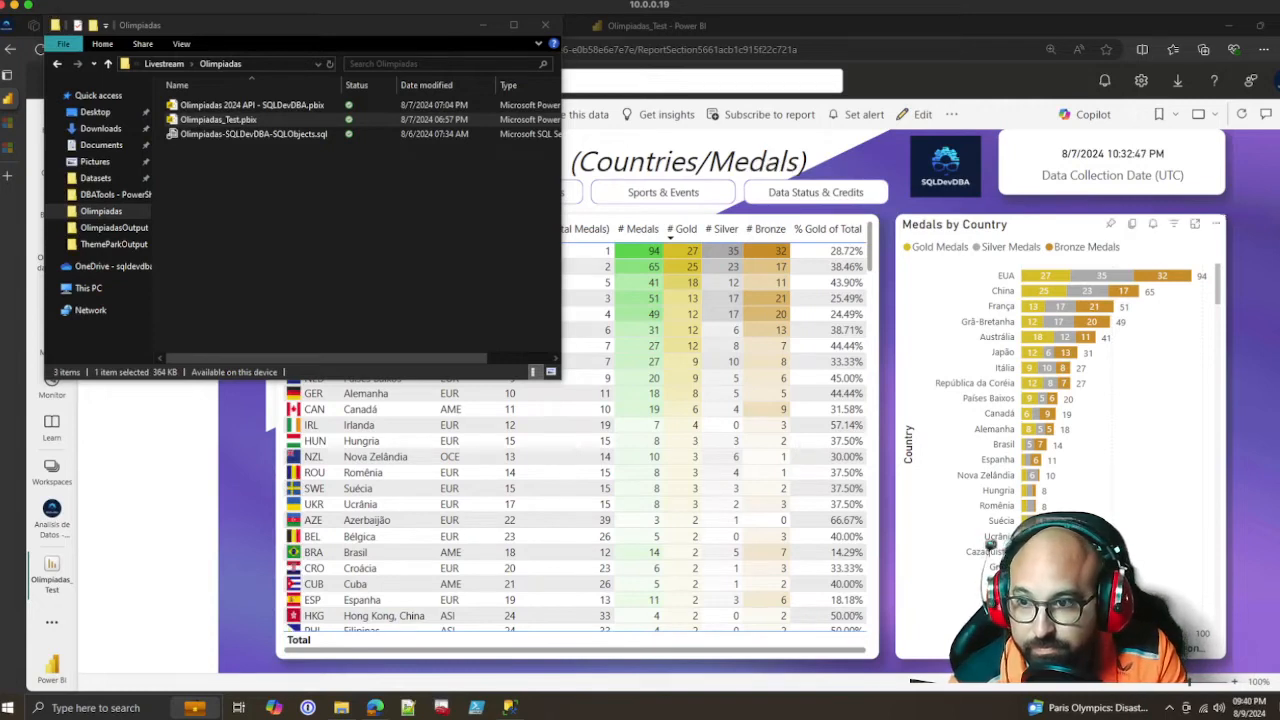
click(472, 24)
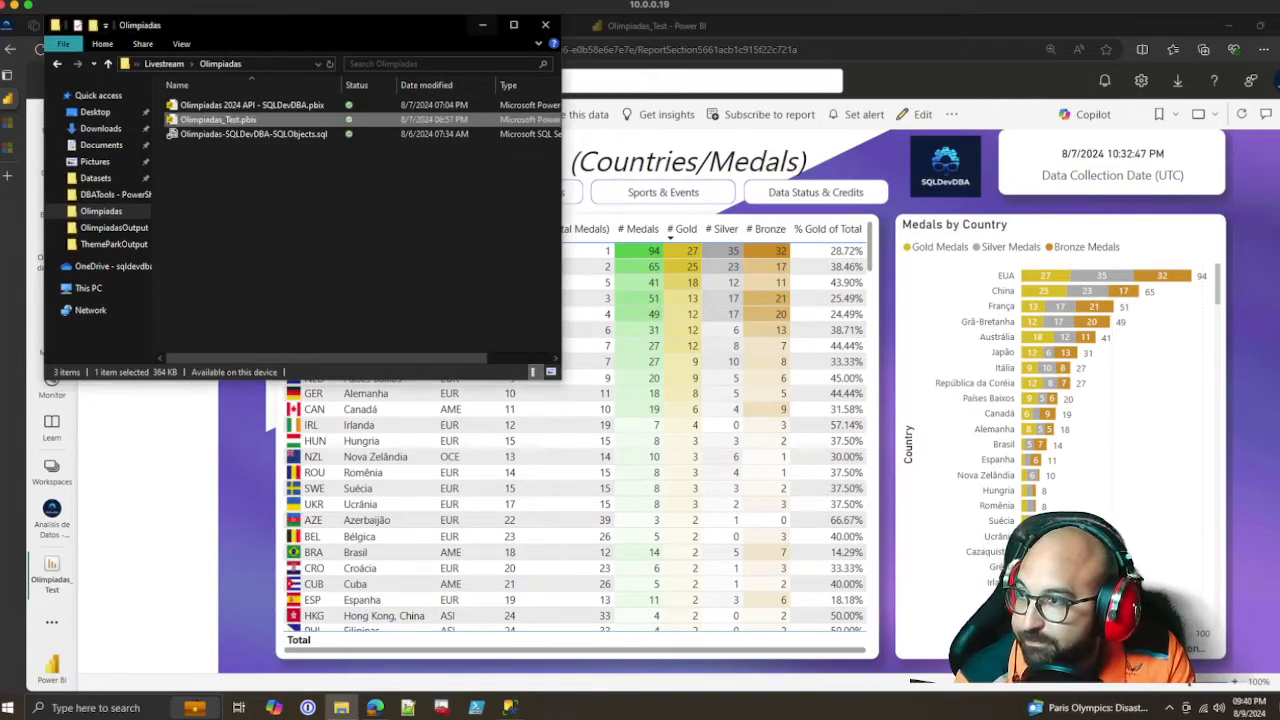
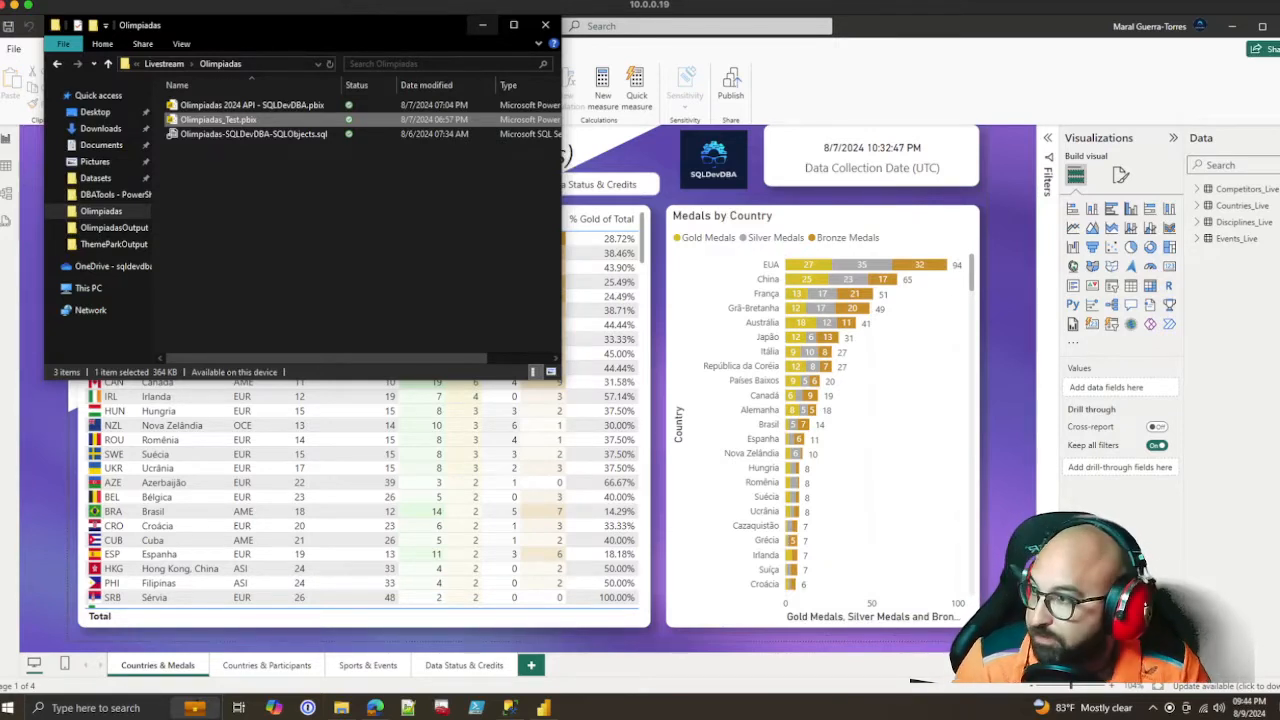
Return to the Olimpiadas_Test report, open the Competitors_Live table in the query editor and examine the file path in its Source step
click(483, 25)
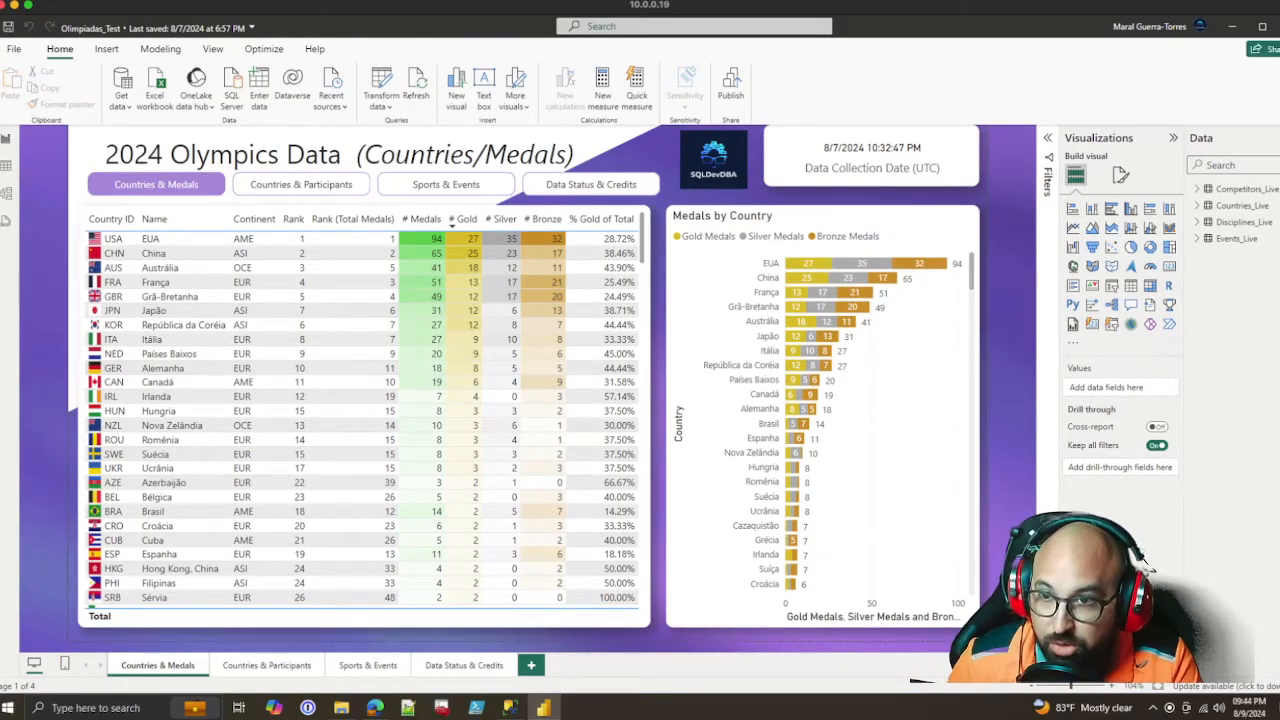
mouse_move(1238, 205)
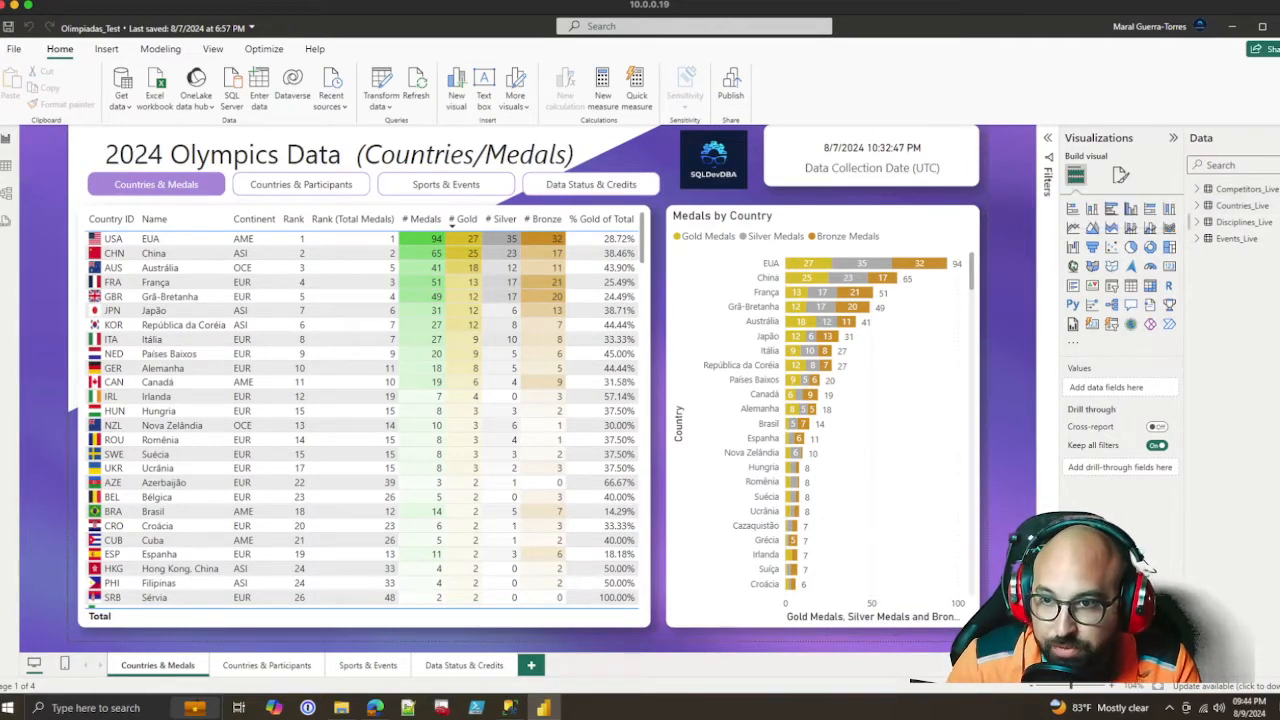
right_click(1240, 205)
click(1148, 284)
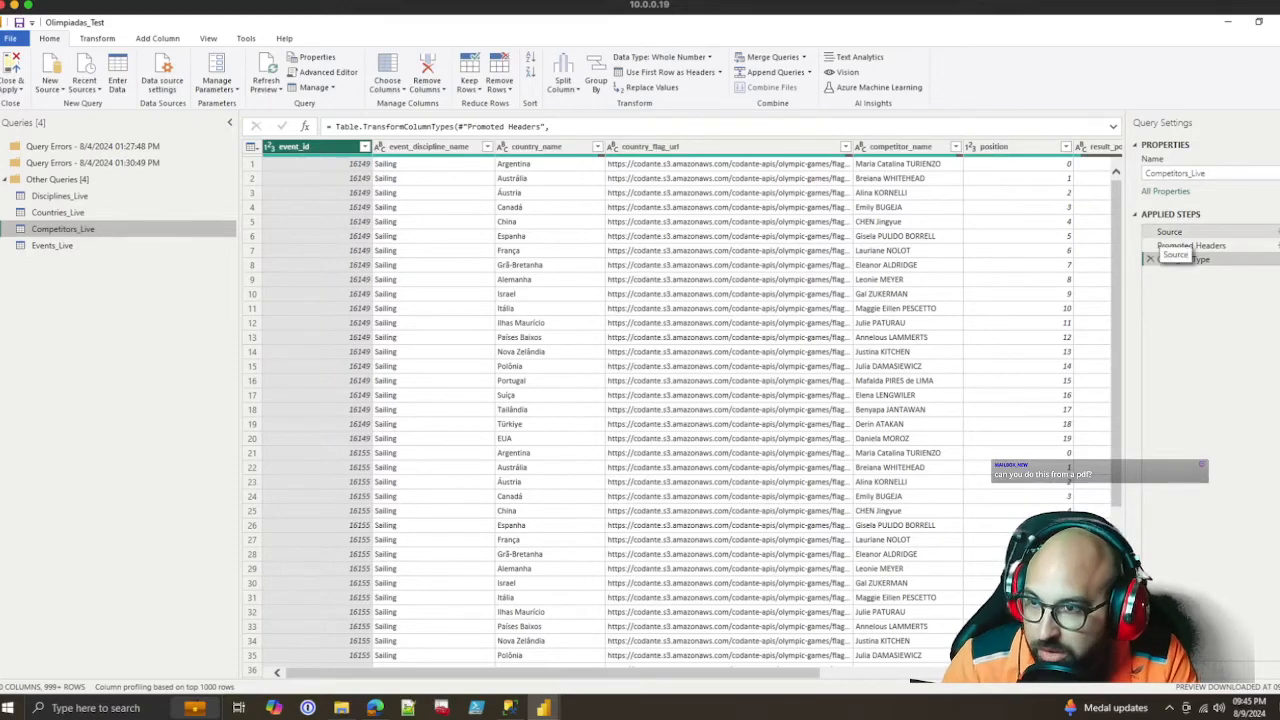
click(1165, 234)
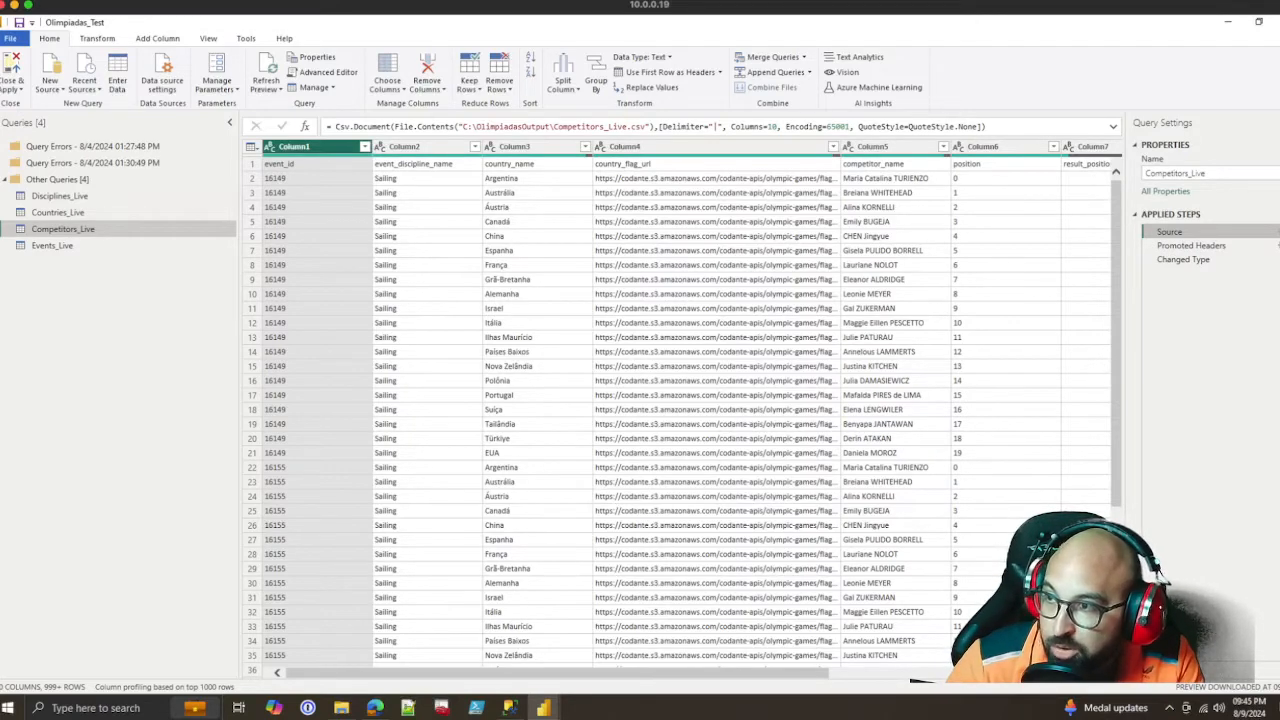
drag(462, 127, 647, 127)
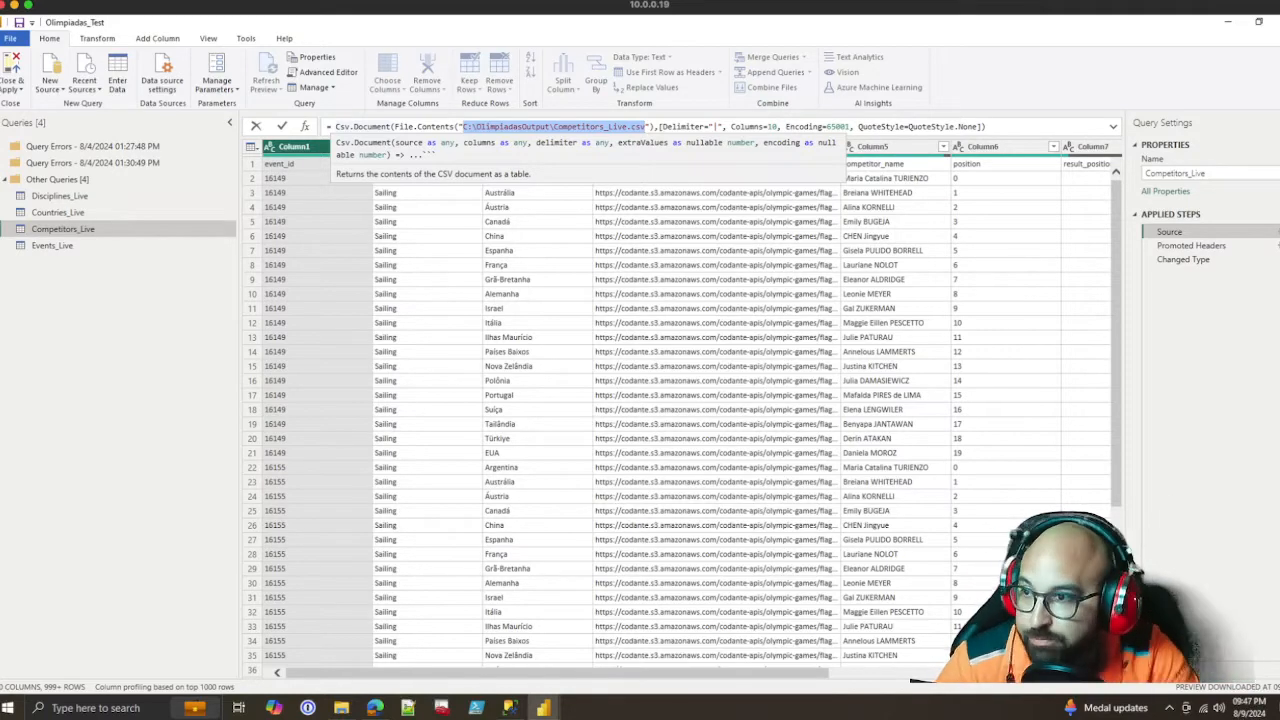
key(Escape)
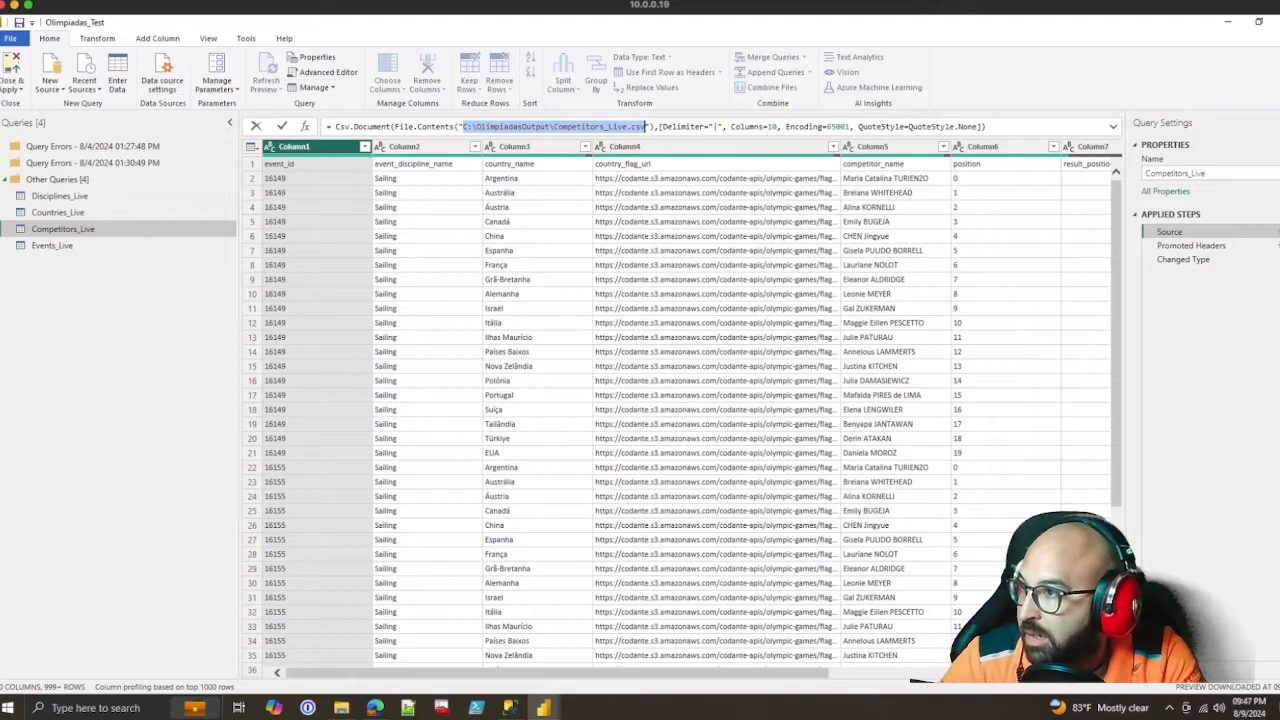
key(Escape)
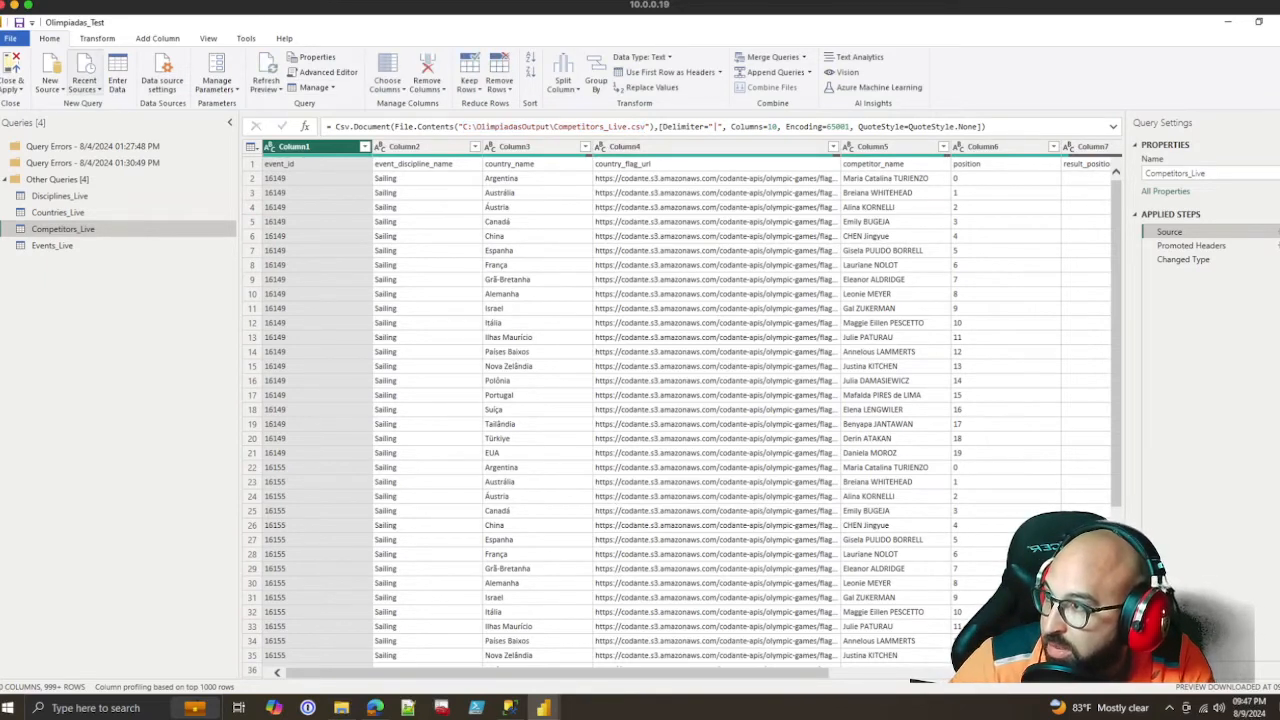
Browse the full list of new data source connectors, select PDF and close the list without connecting
click(50, 85)
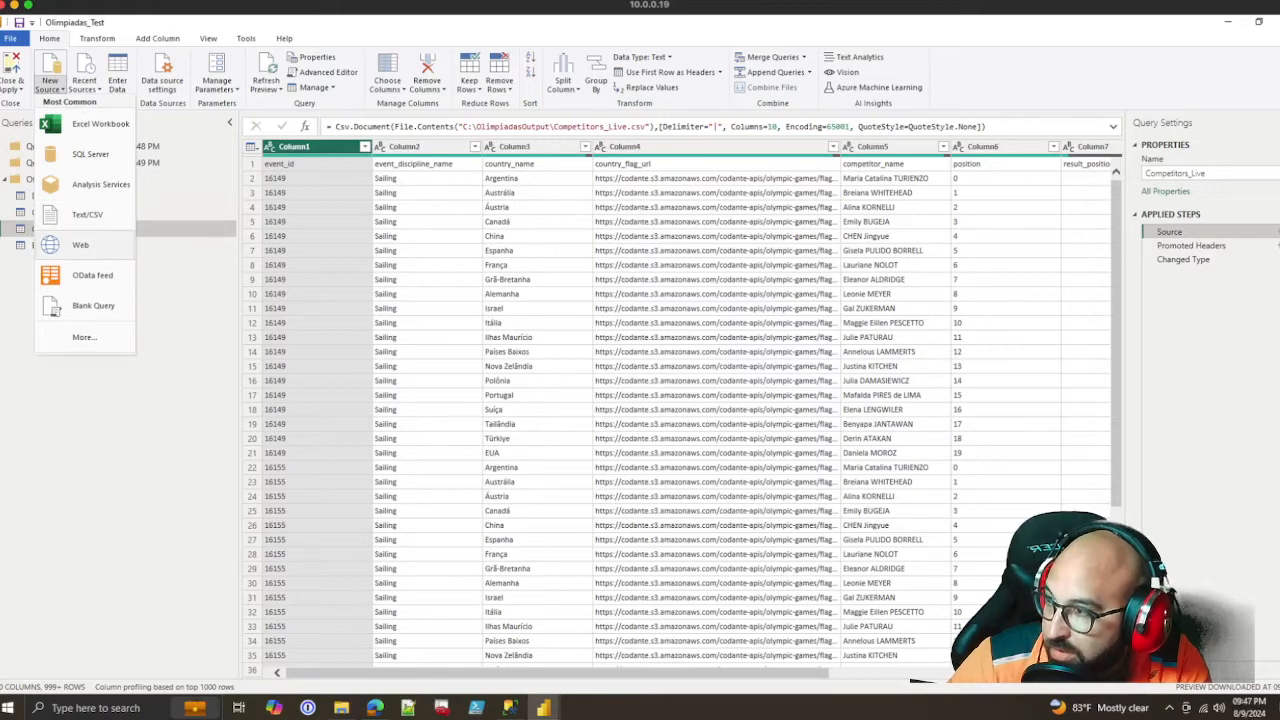
click(85, 337)
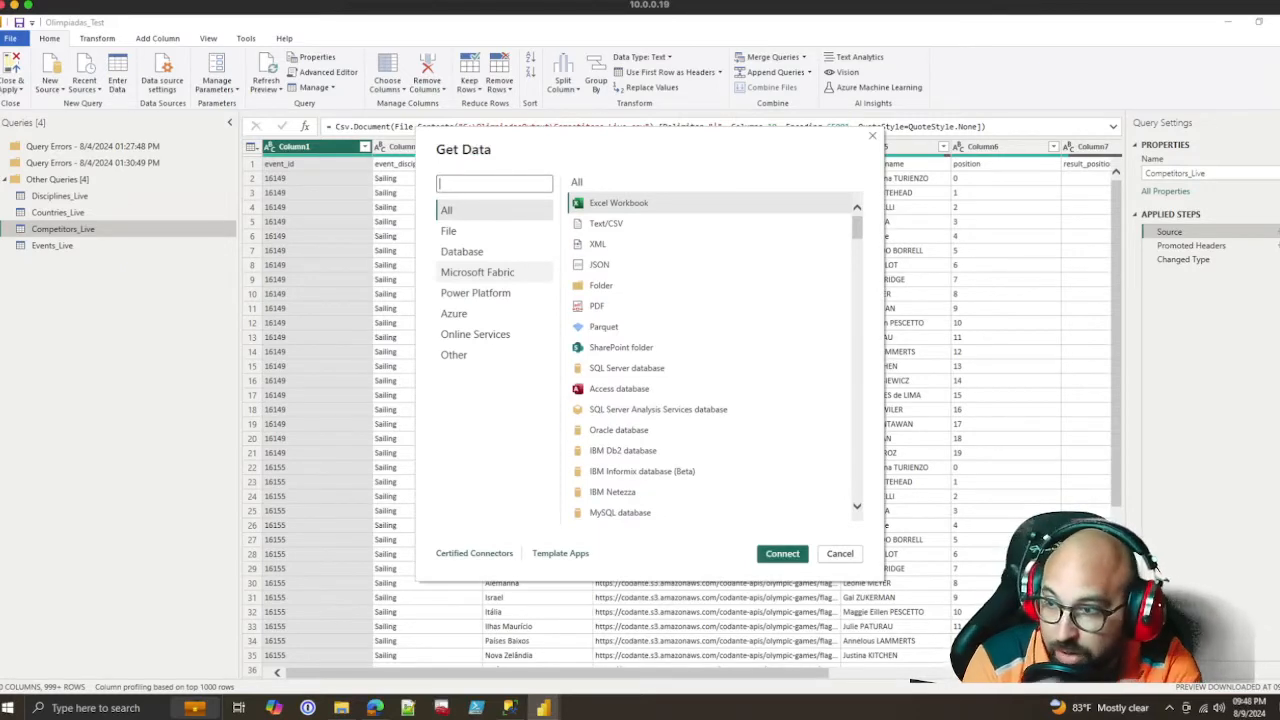
click(595, 308)
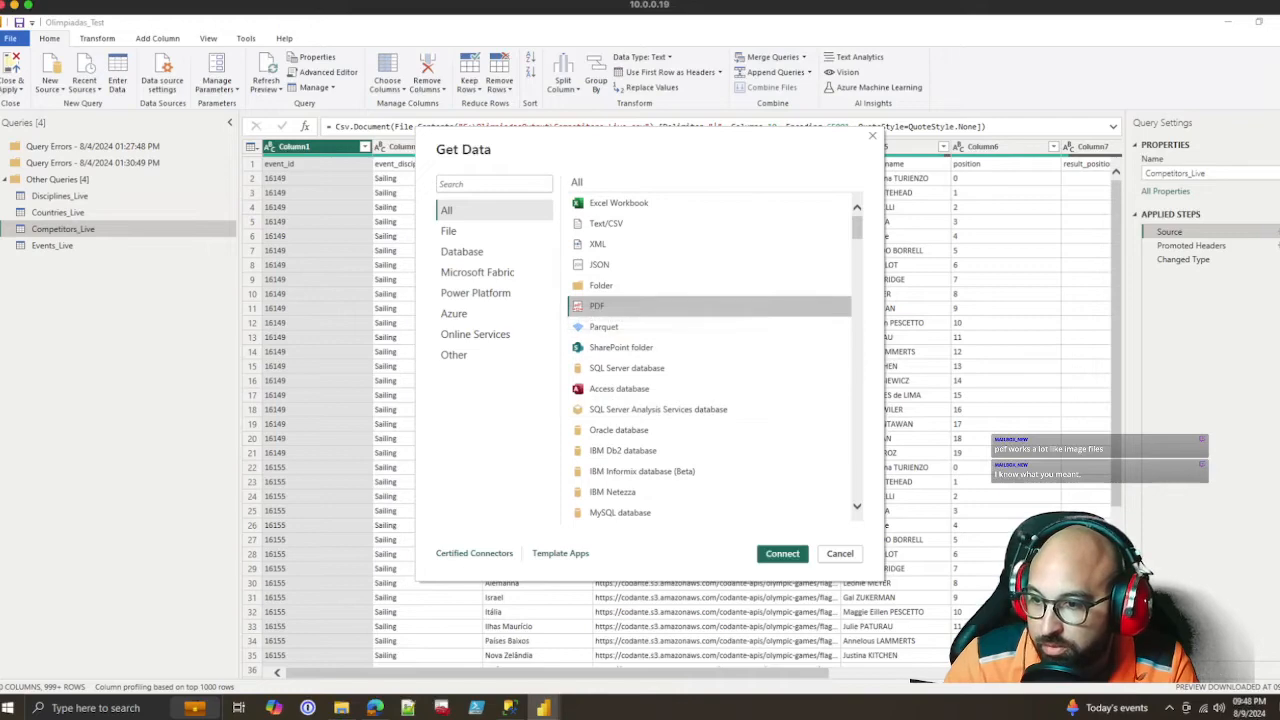
click(840, 553)
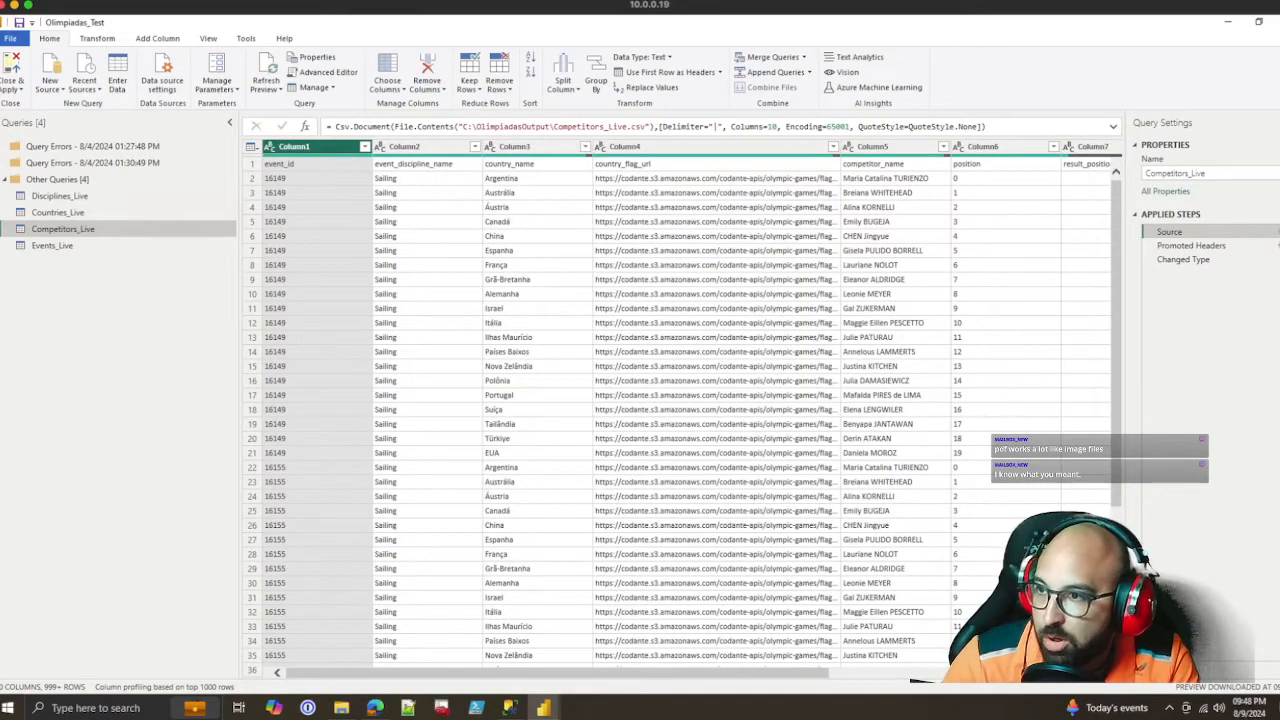
Close the query editor and save a copy of the report as Olimpiadas_Test_Swap in the Olimpiadas folder
click(650, 127)
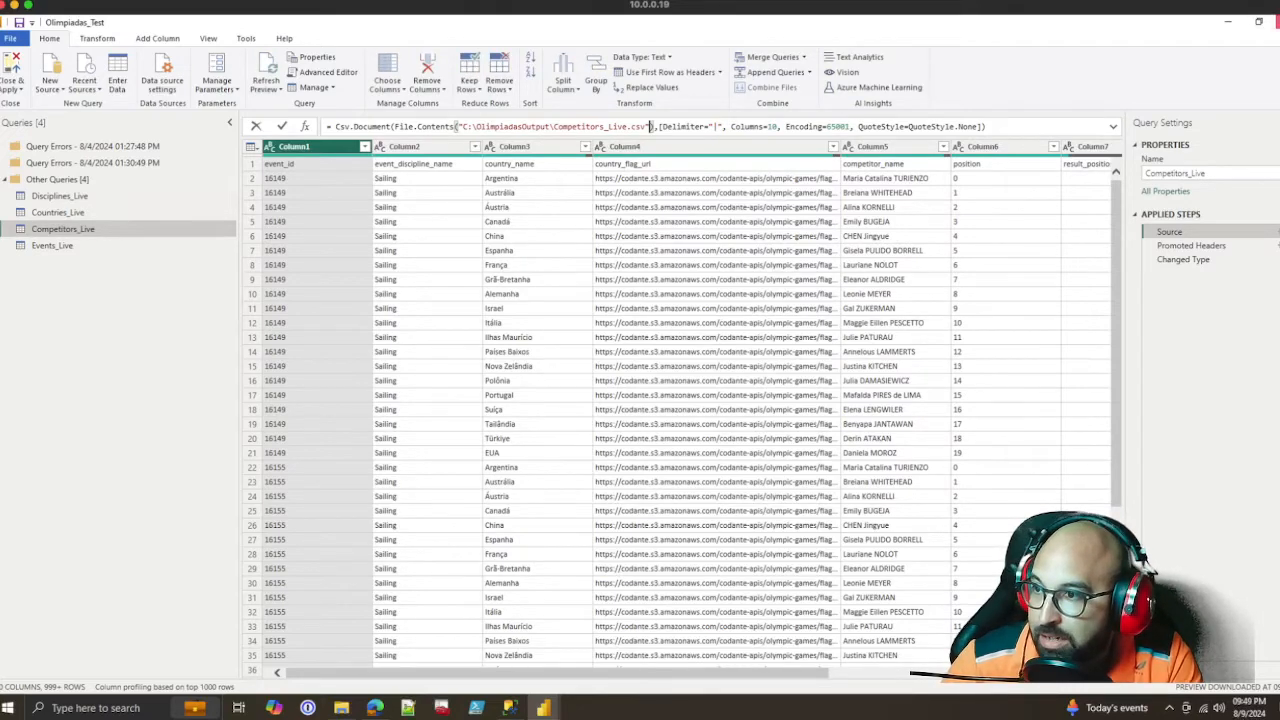
click(1277, 22)
click(13, 49)
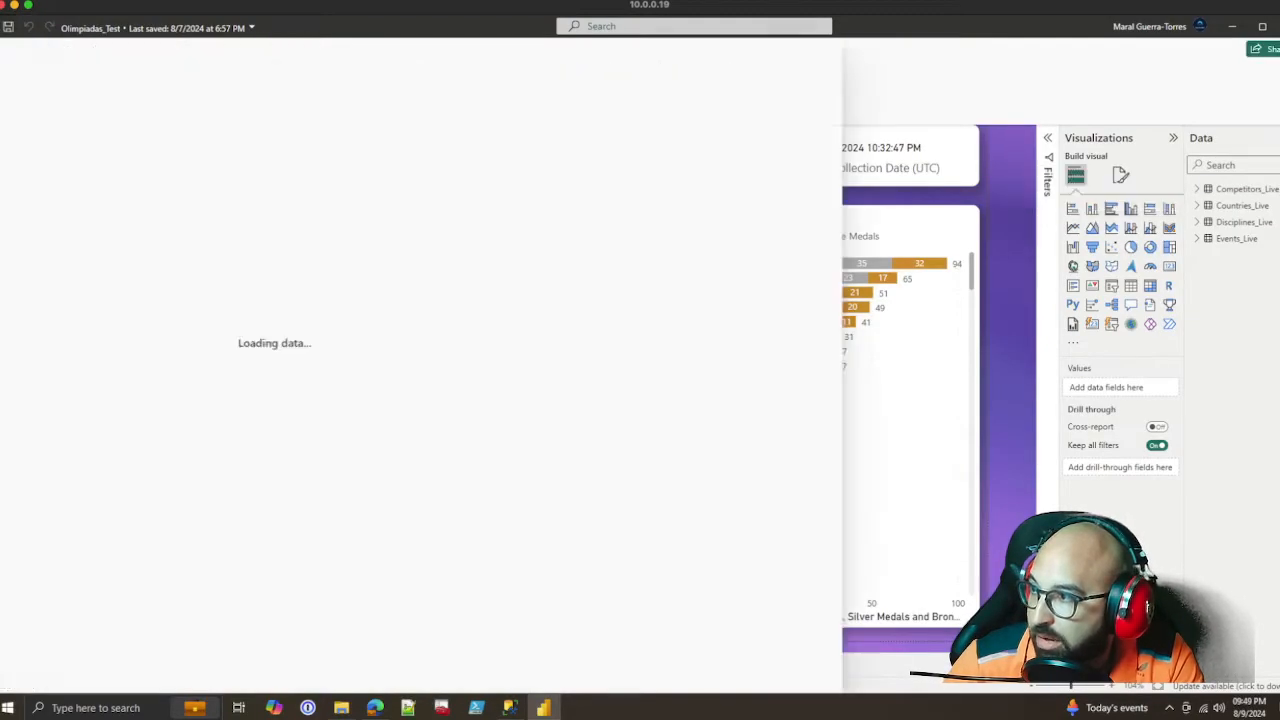
click(49, 176)
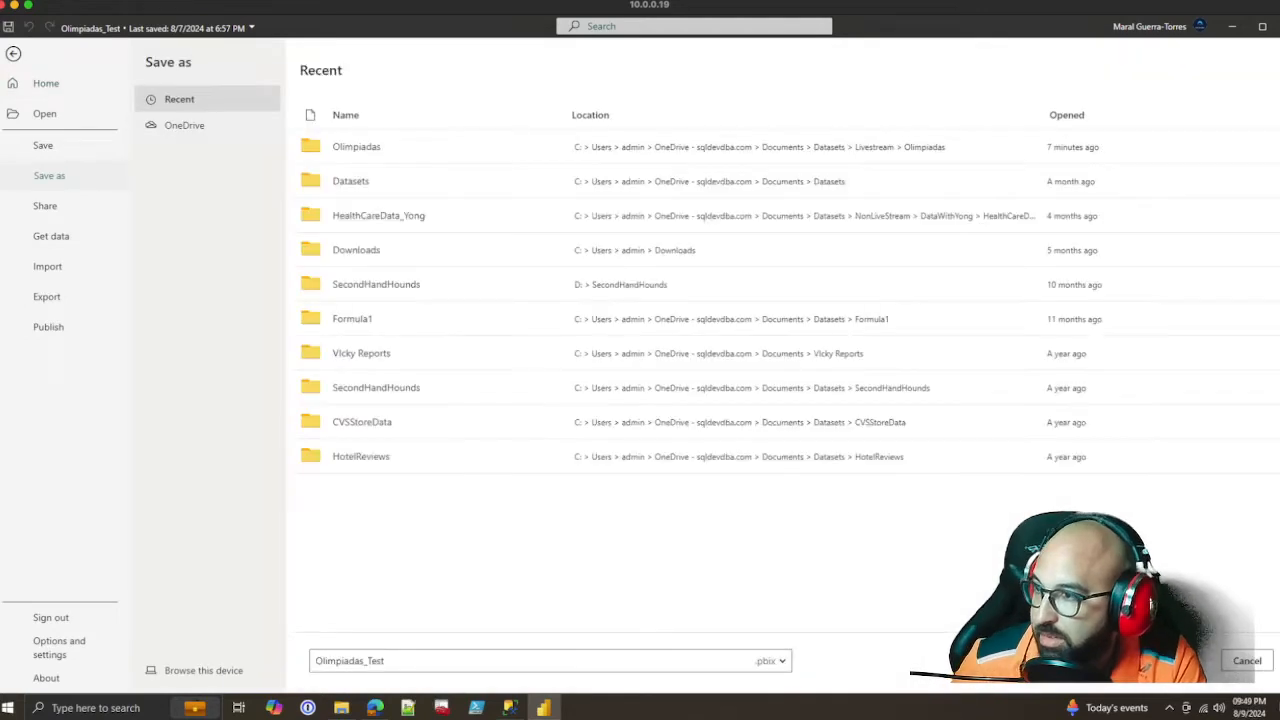
click(402, 661)
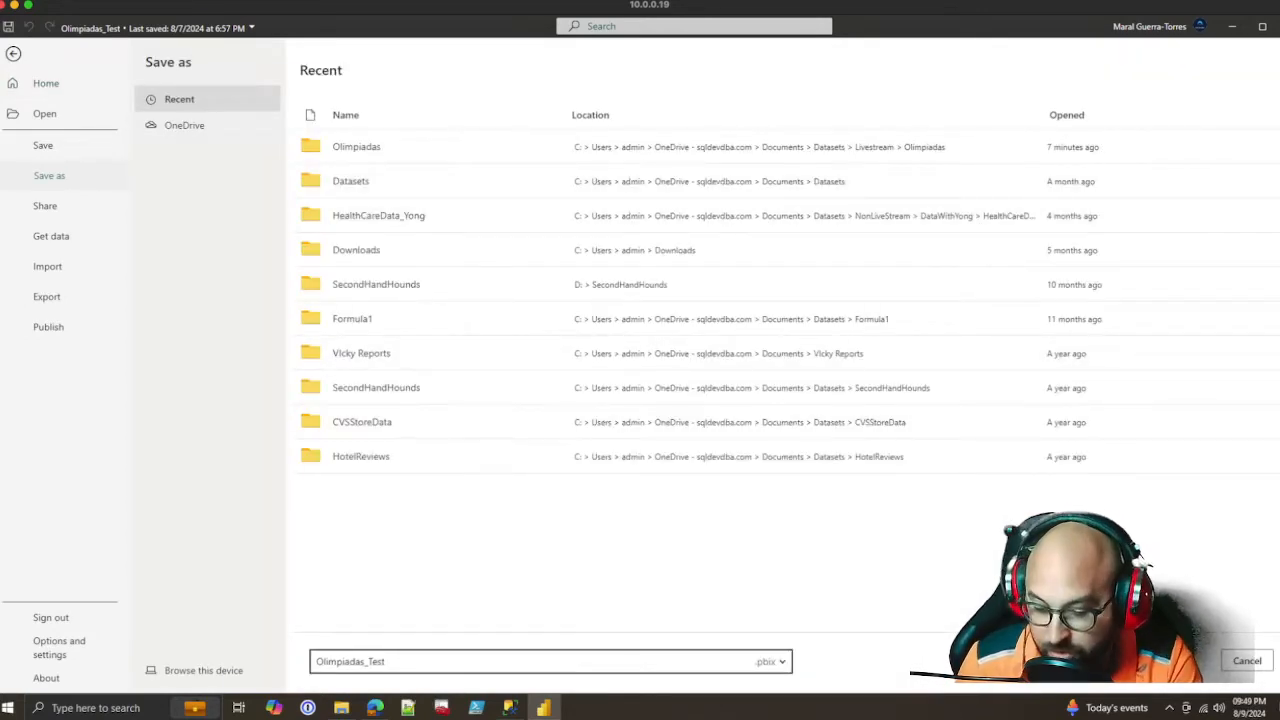
text(_Swap)
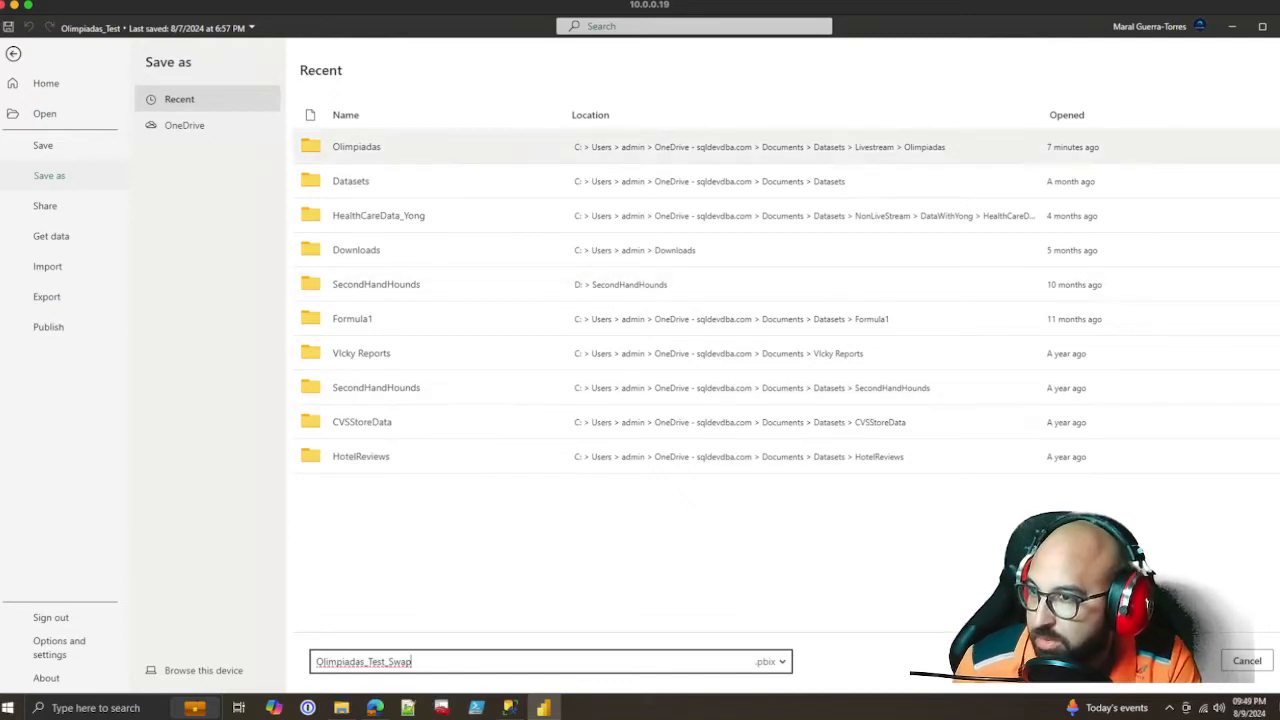
click(390, 147)
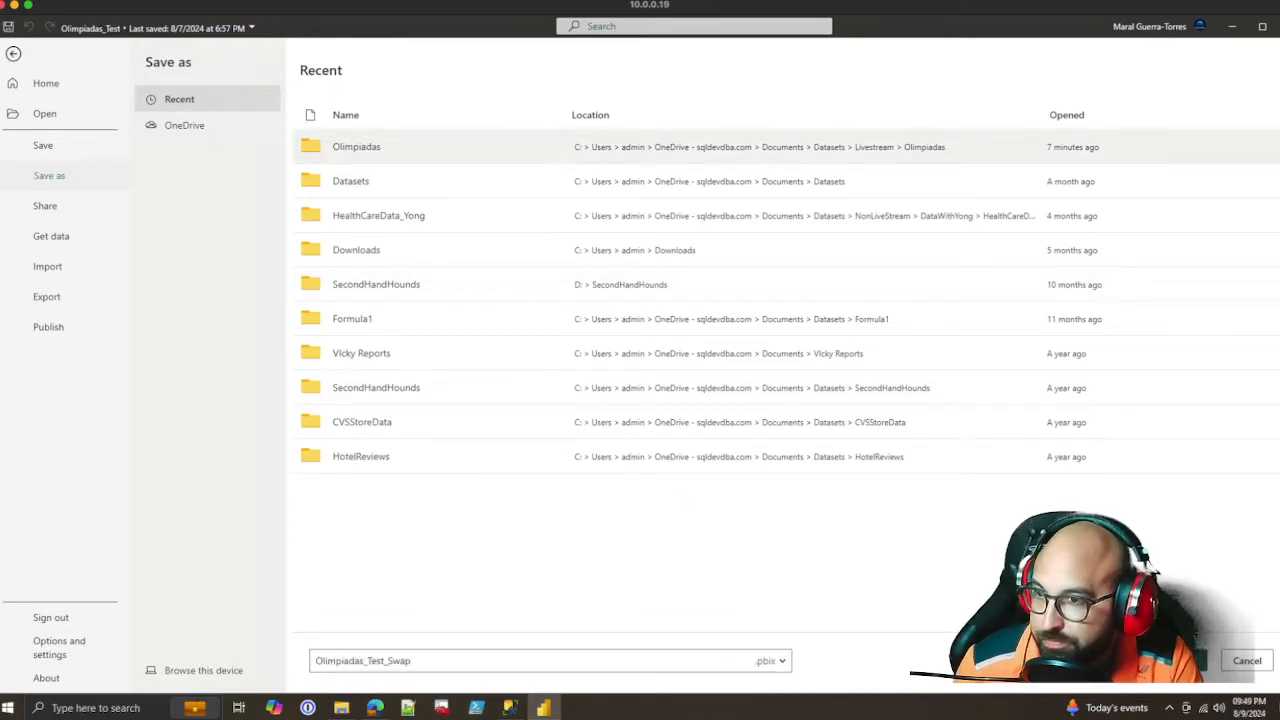
click(1182, 660)
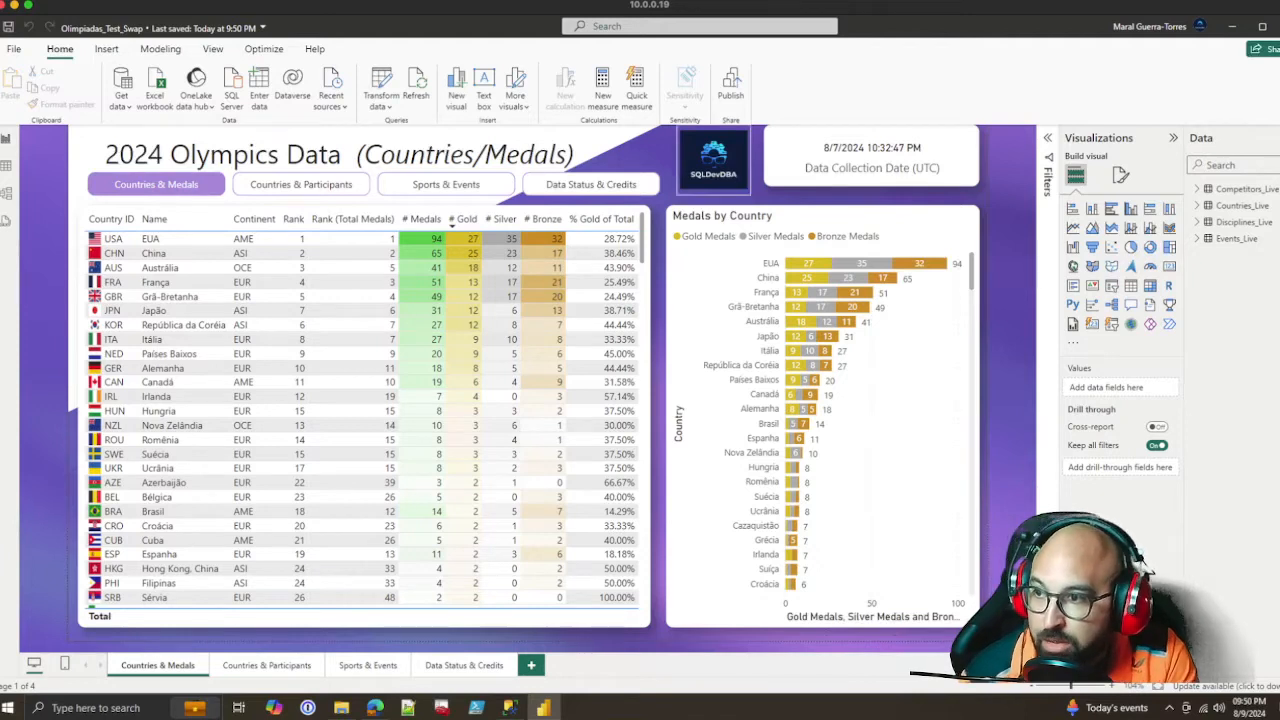
Open the Countries_Live table in the query editor and examine the CSV path and delimiter in its Source step
click(620, 209)
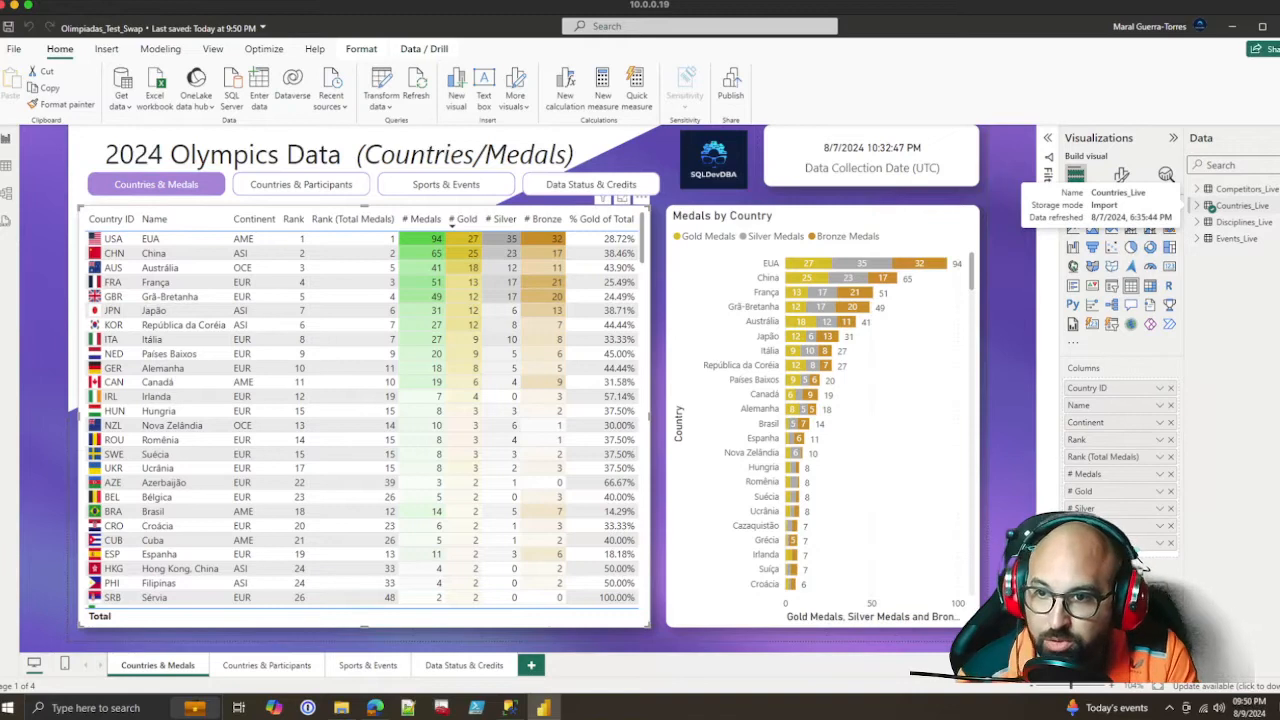
right_click(1238, 206)
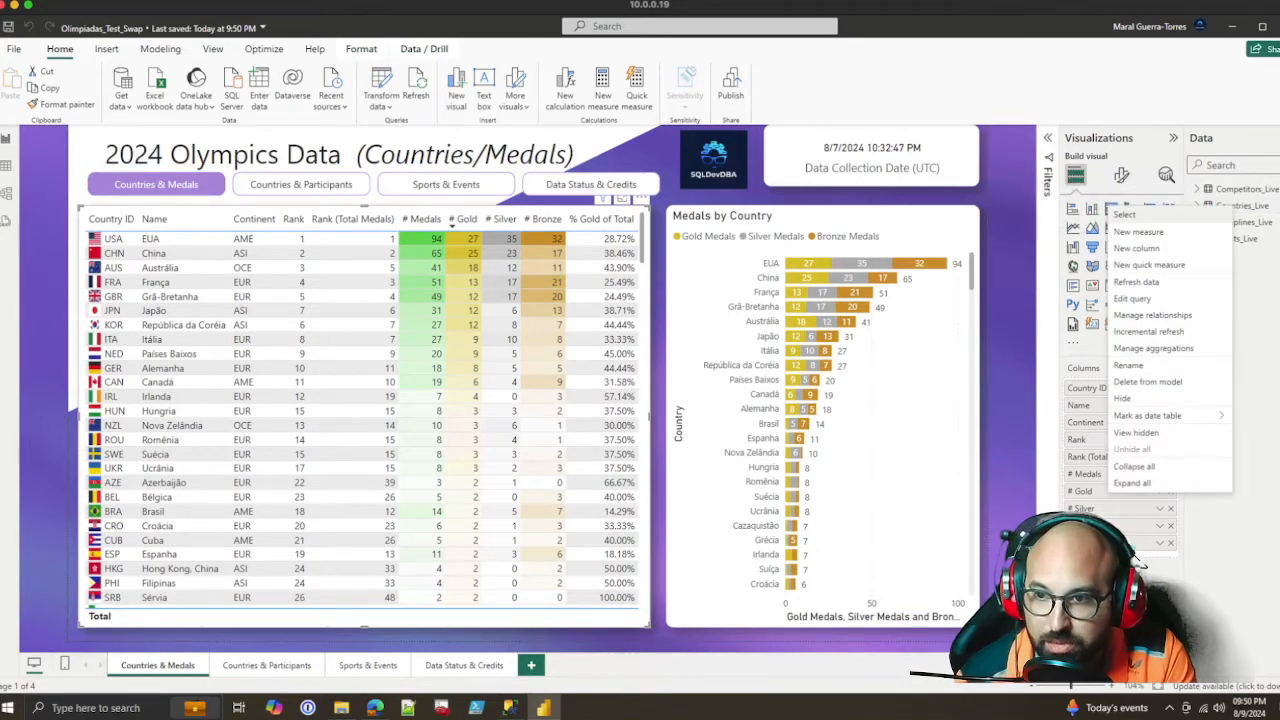
click(1132, 299)
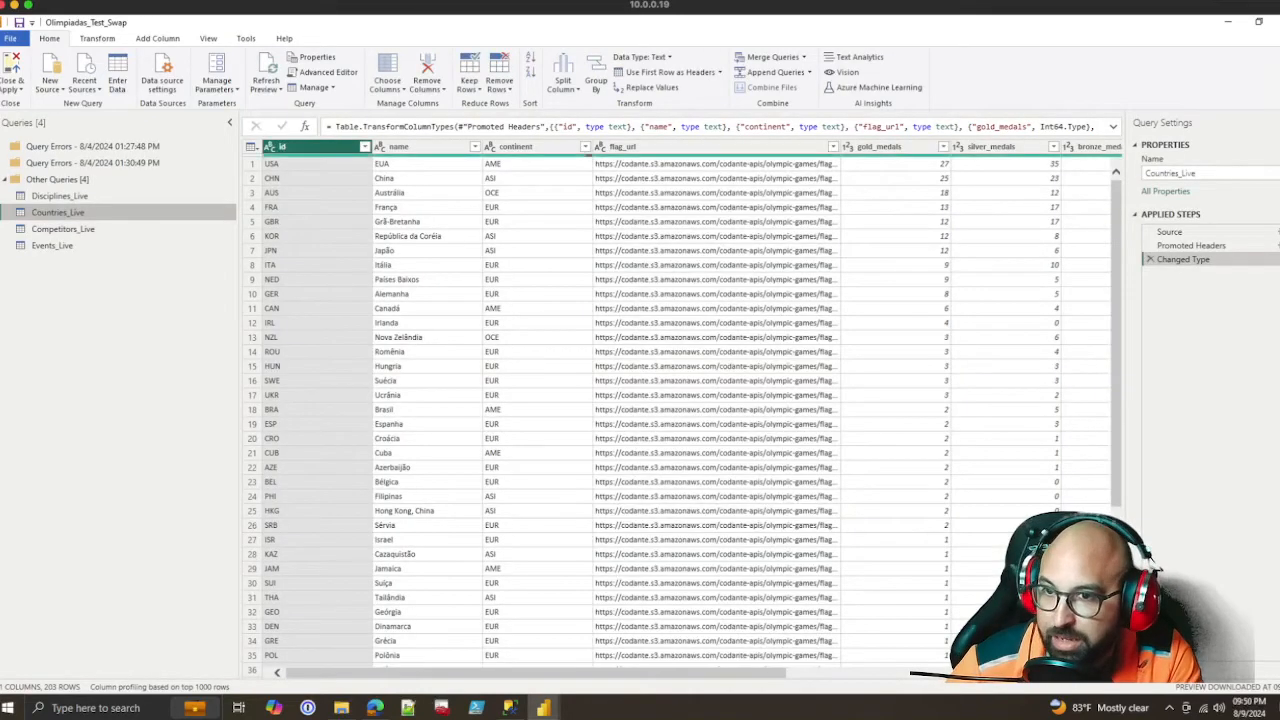
click(1170, 232)
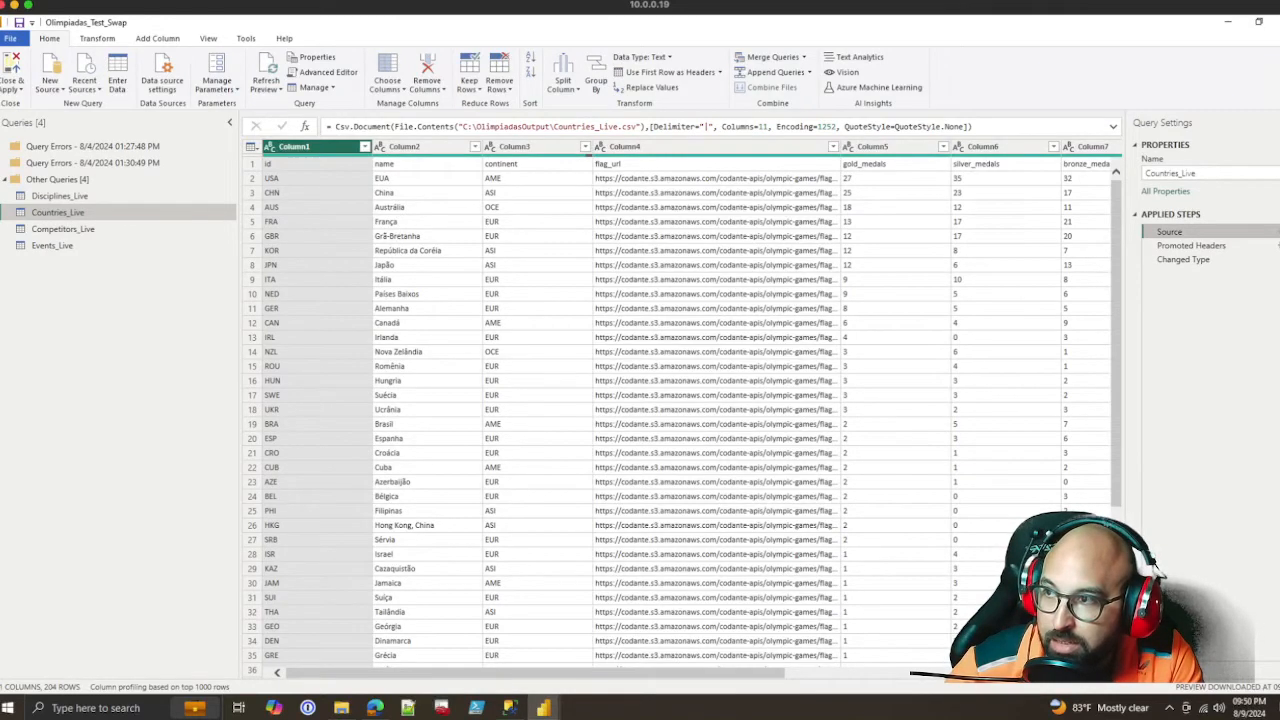
drag(462, 127, 636, 127)
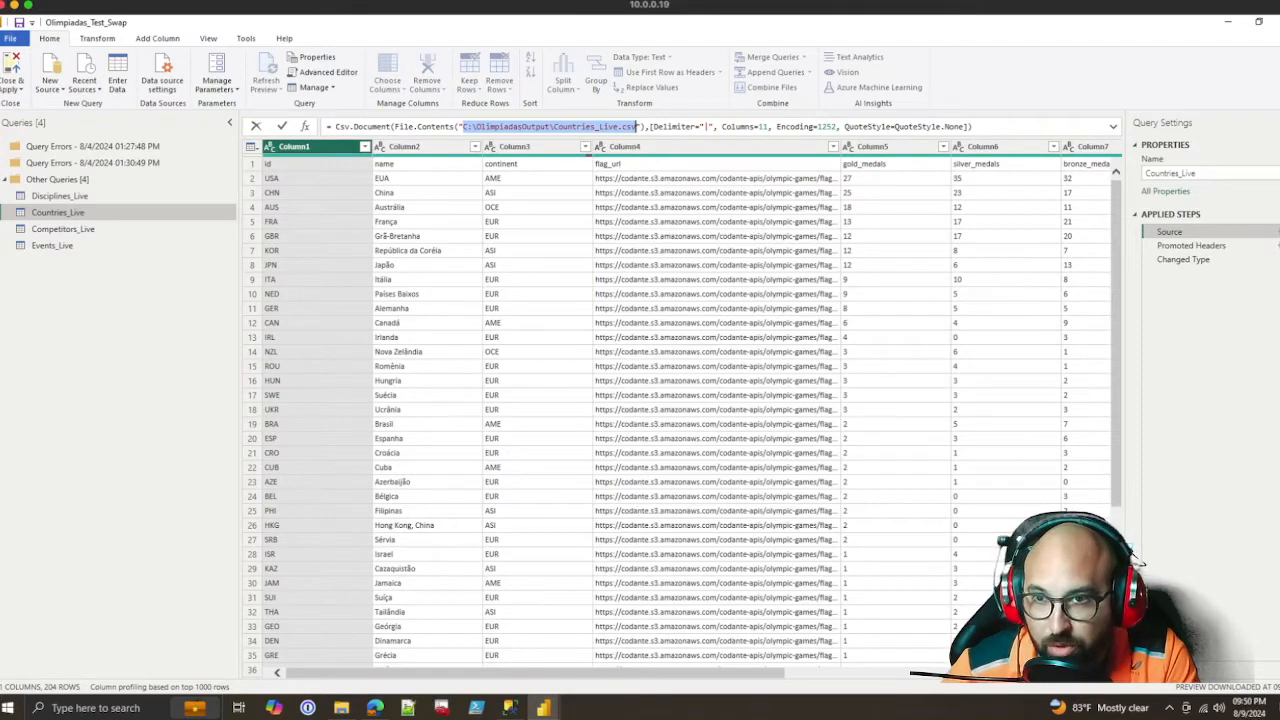
double_click(658, 127)
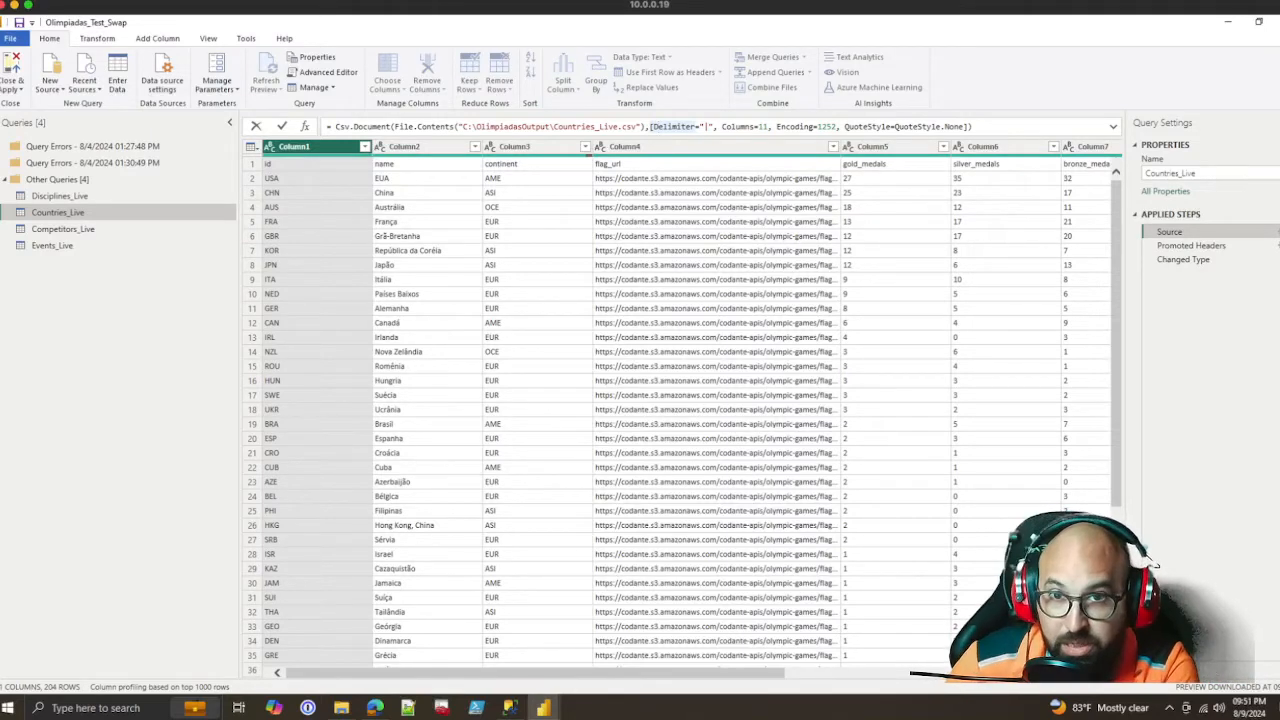
key(Return)
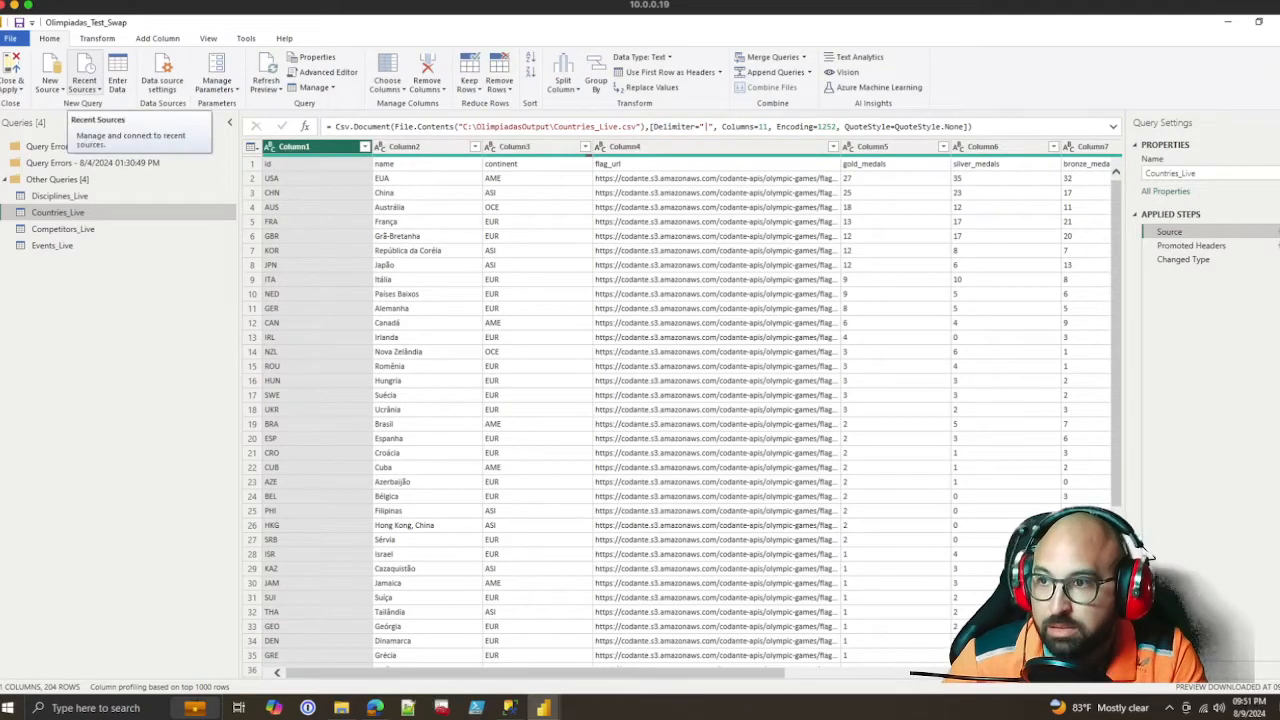
Start a new SQL Server source with server 10.0.0.19 and database Olimpiadas
click(84, 80)
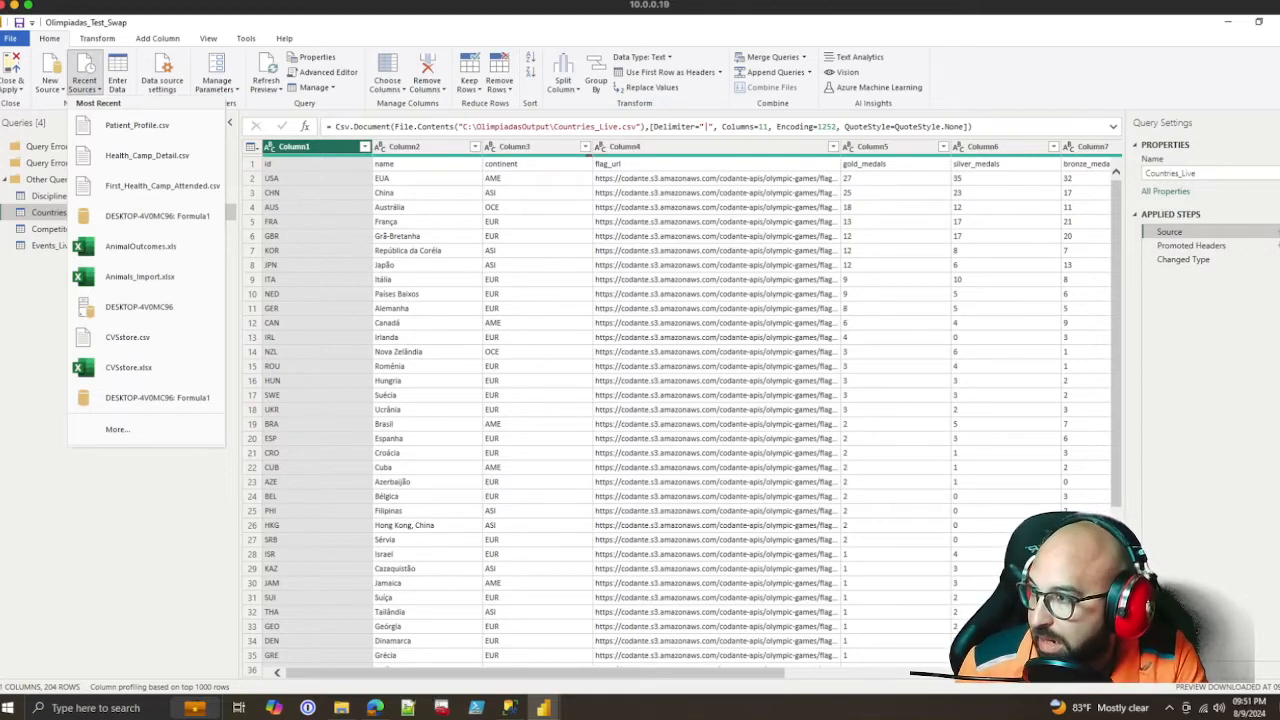
click(49, 80)
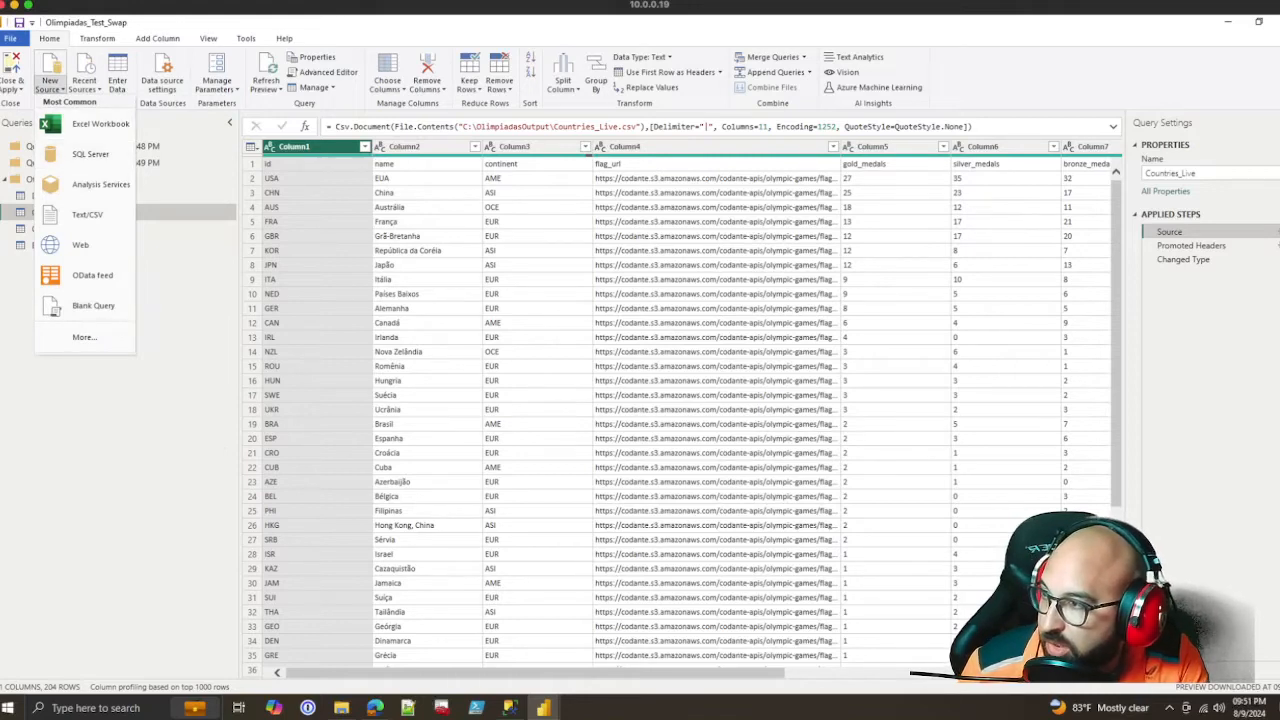
click(90, 154)
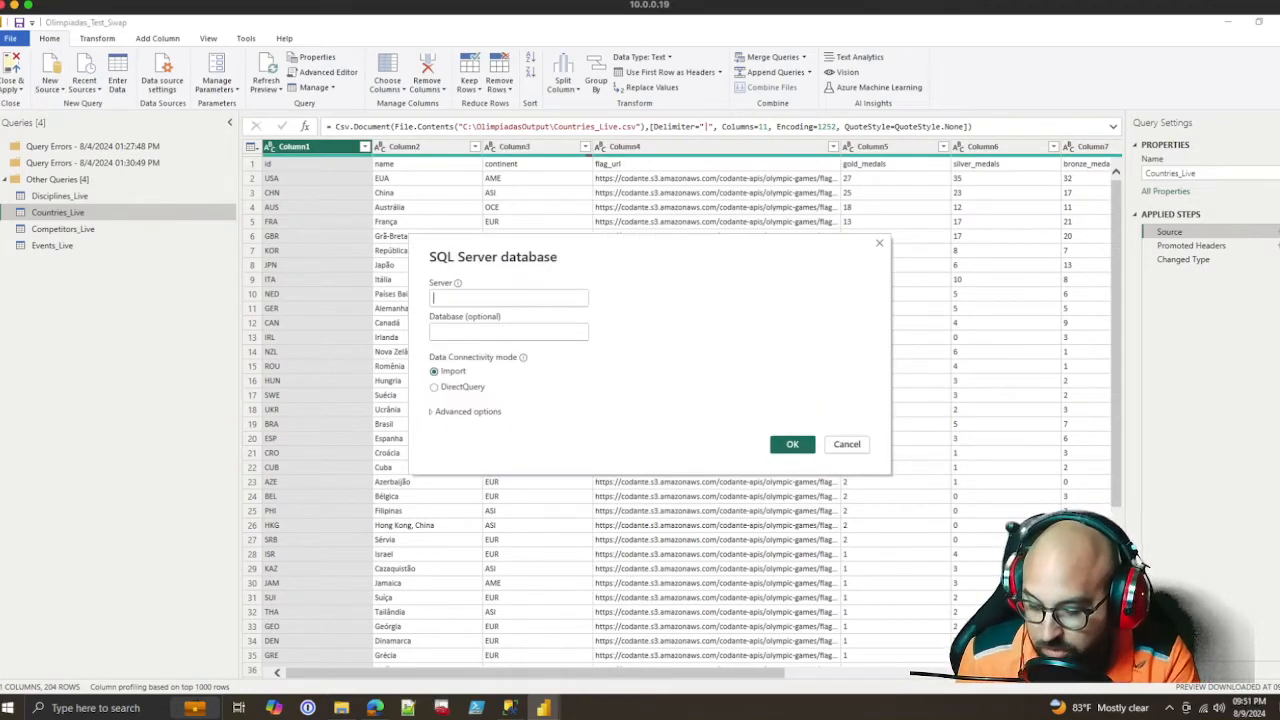
text(10.0.0.19)
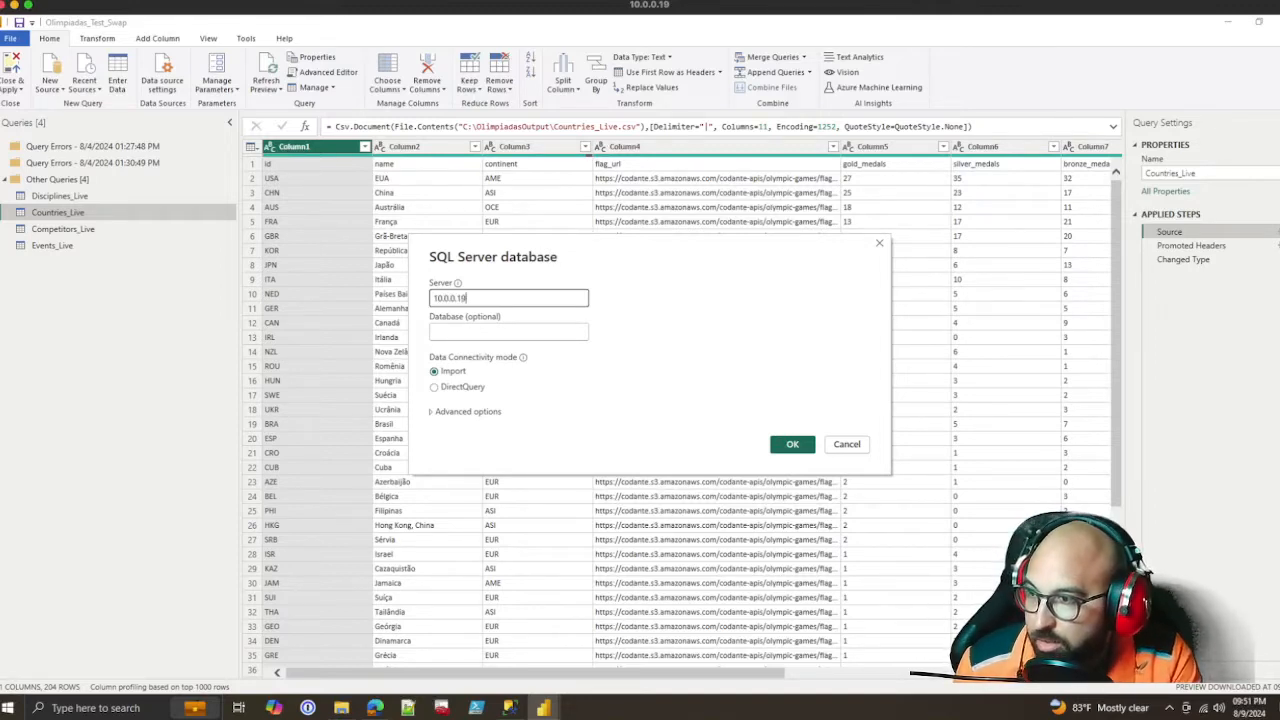
click(508, 332)
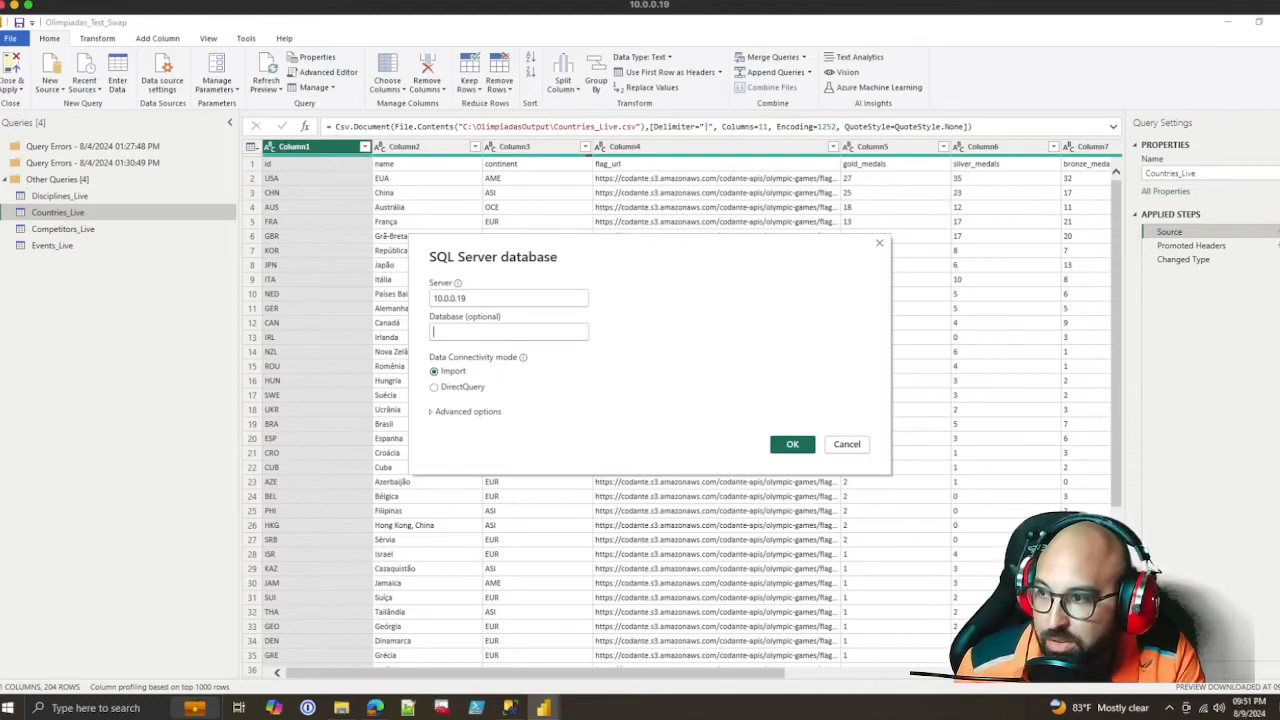
text(Olimpiadas)
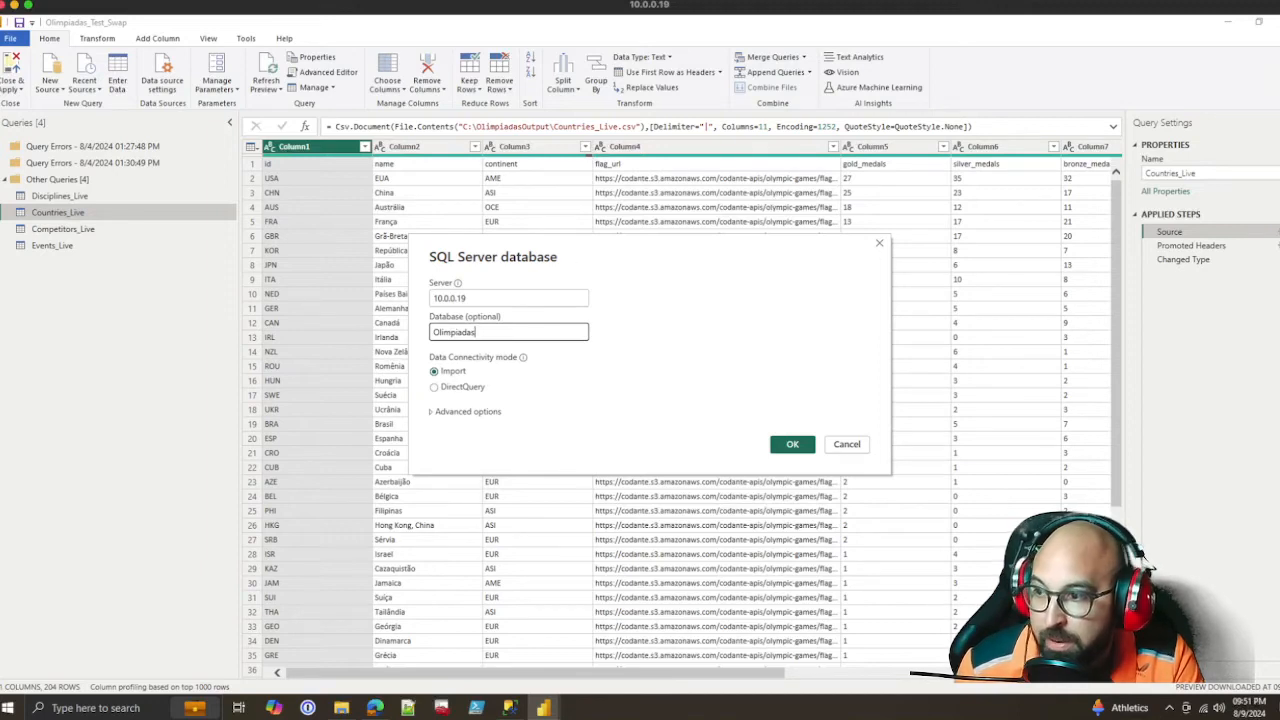
Check the advanced options of the SQL Server source, leave them unchanged and confirm the connection in Import mode
click(467, 412)
click(508, 441)
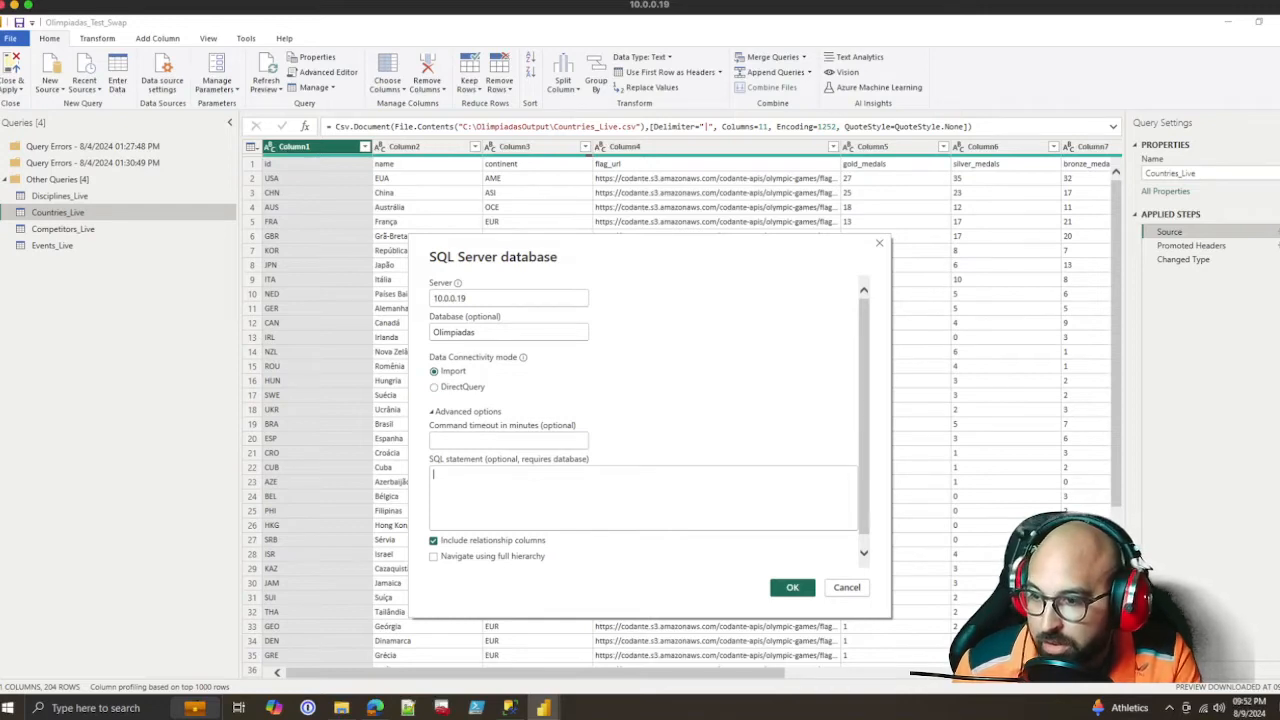
click(792, 588)
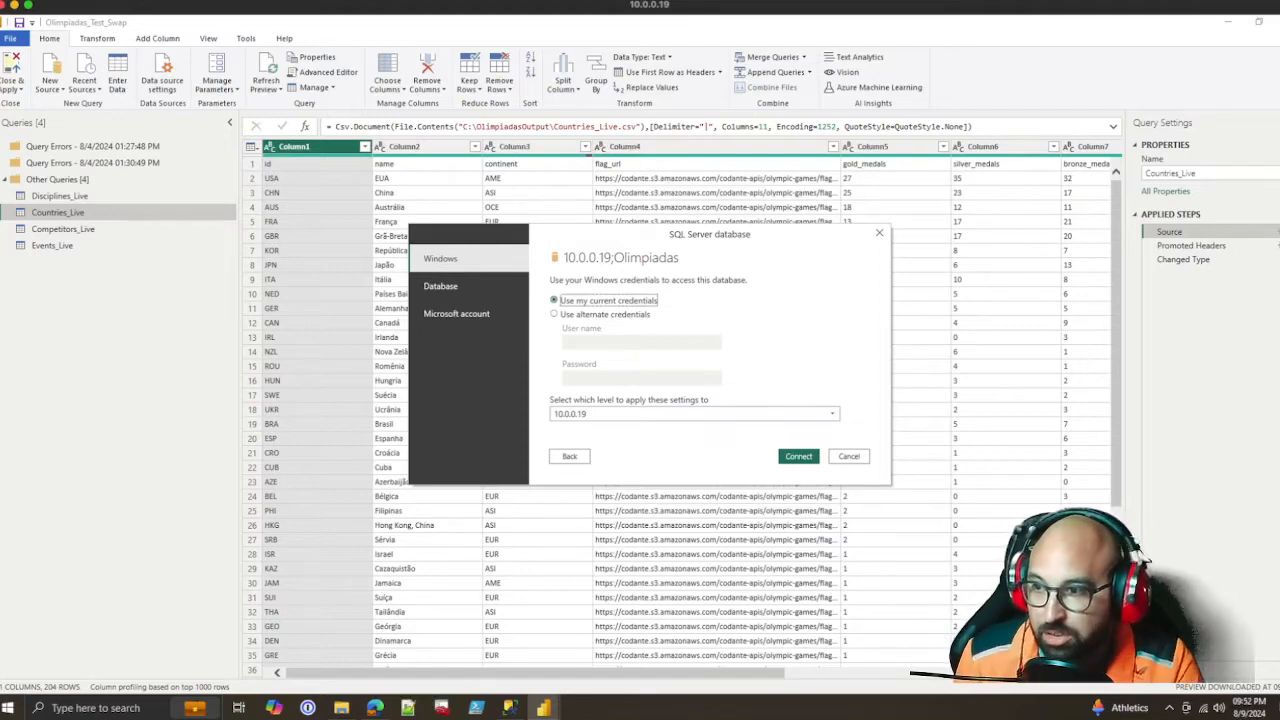
Compare the Windows and Database sign-in options, choose Database authentication and set the user name to PowerBIUser
click(440, 286)
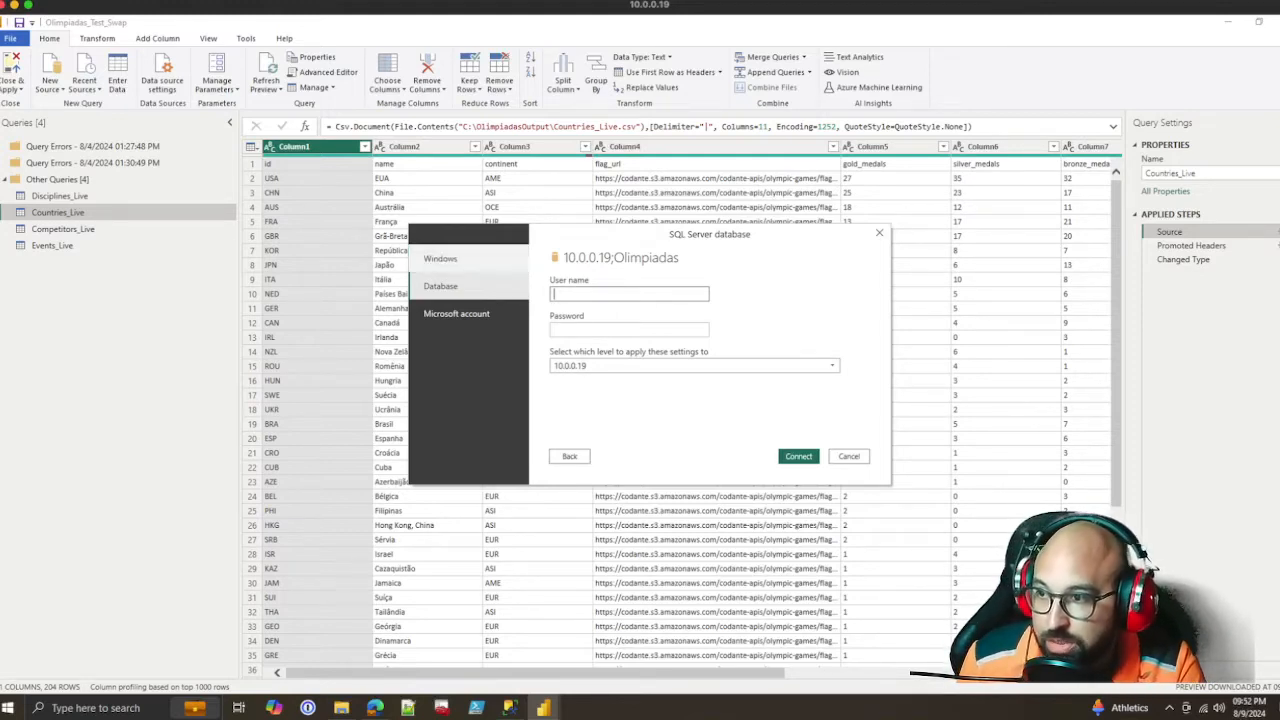
click(440, 258)
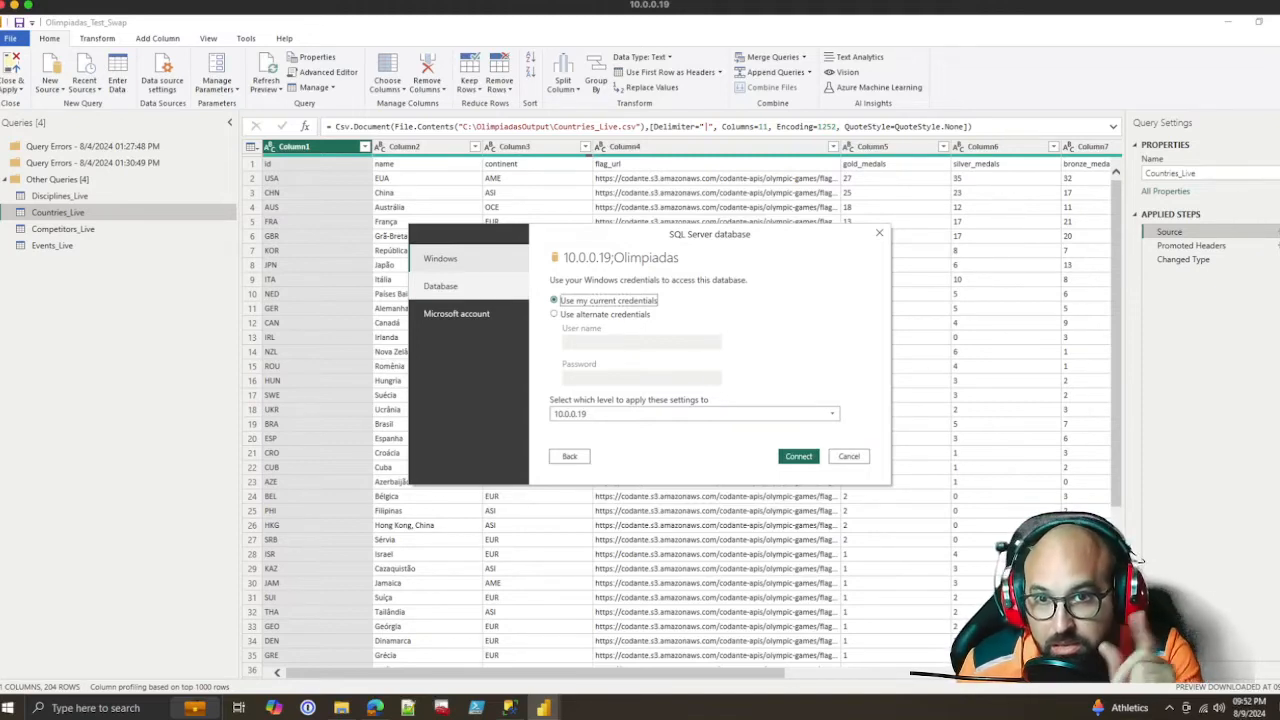
click(441, 286)
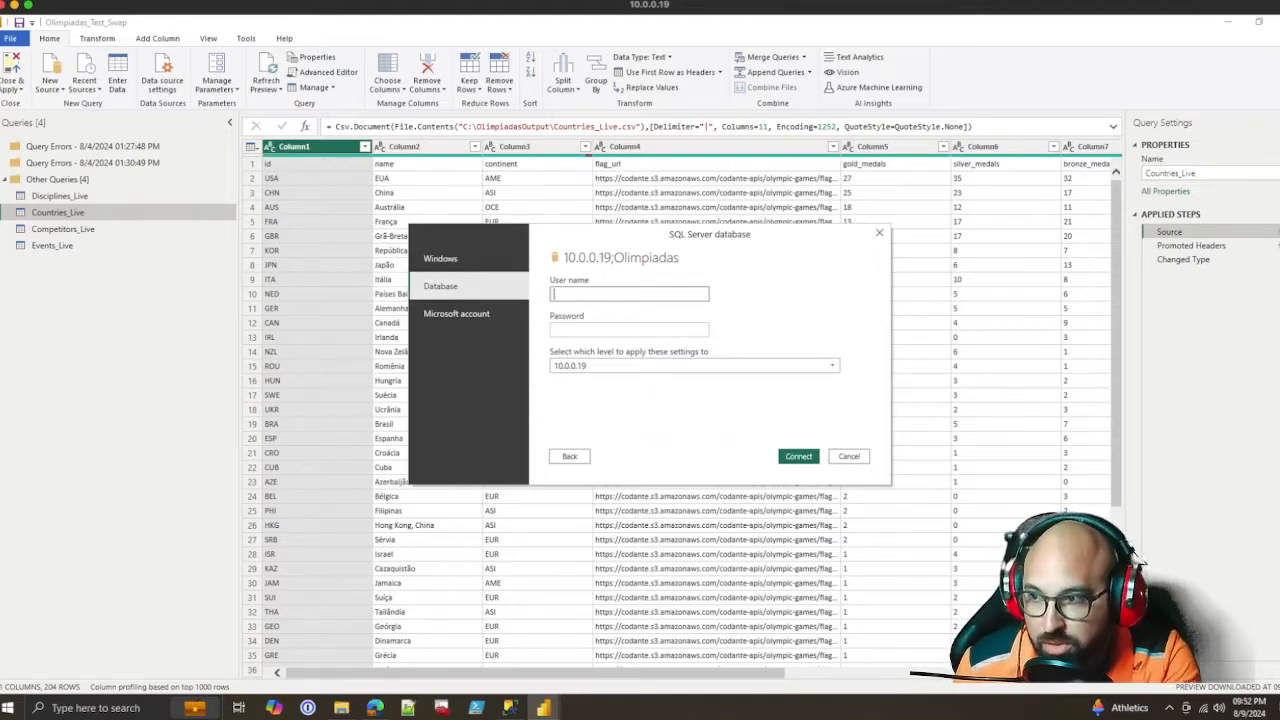
text(PowerBIUser)
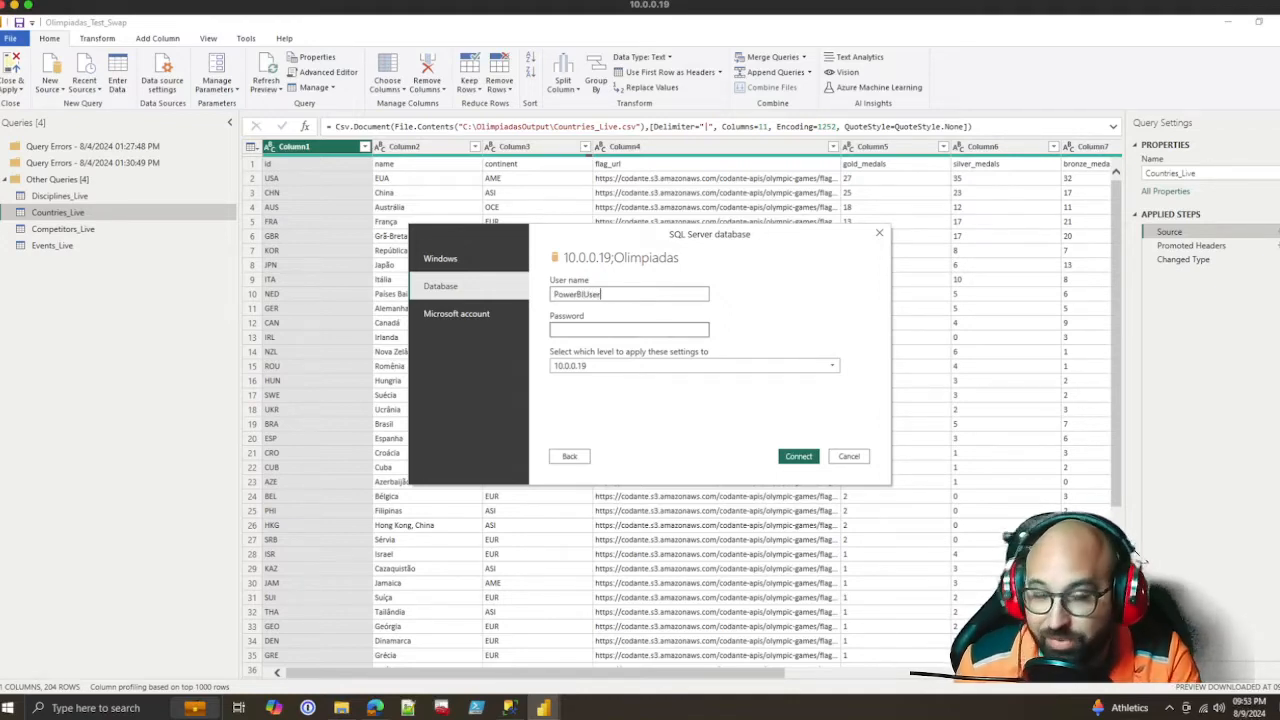
Enter the database account's password, connect to the server and accept the unencrypted connection
click(629, 330)
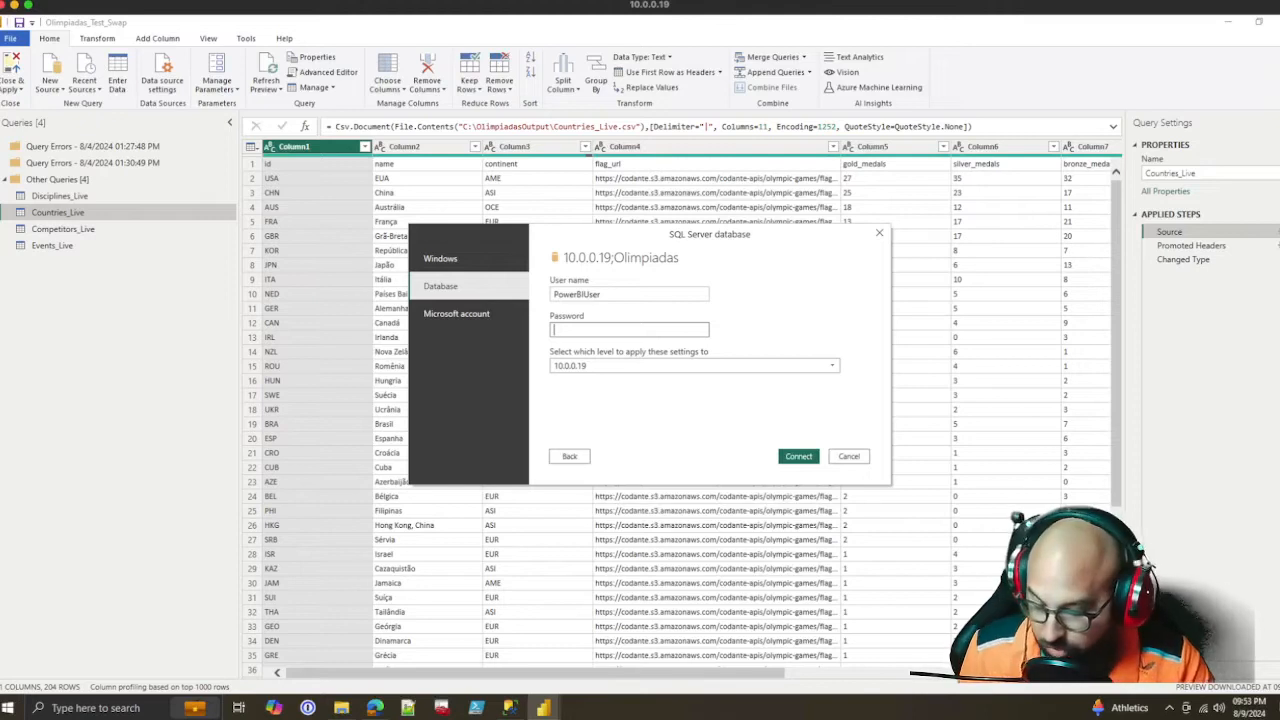
text(*)
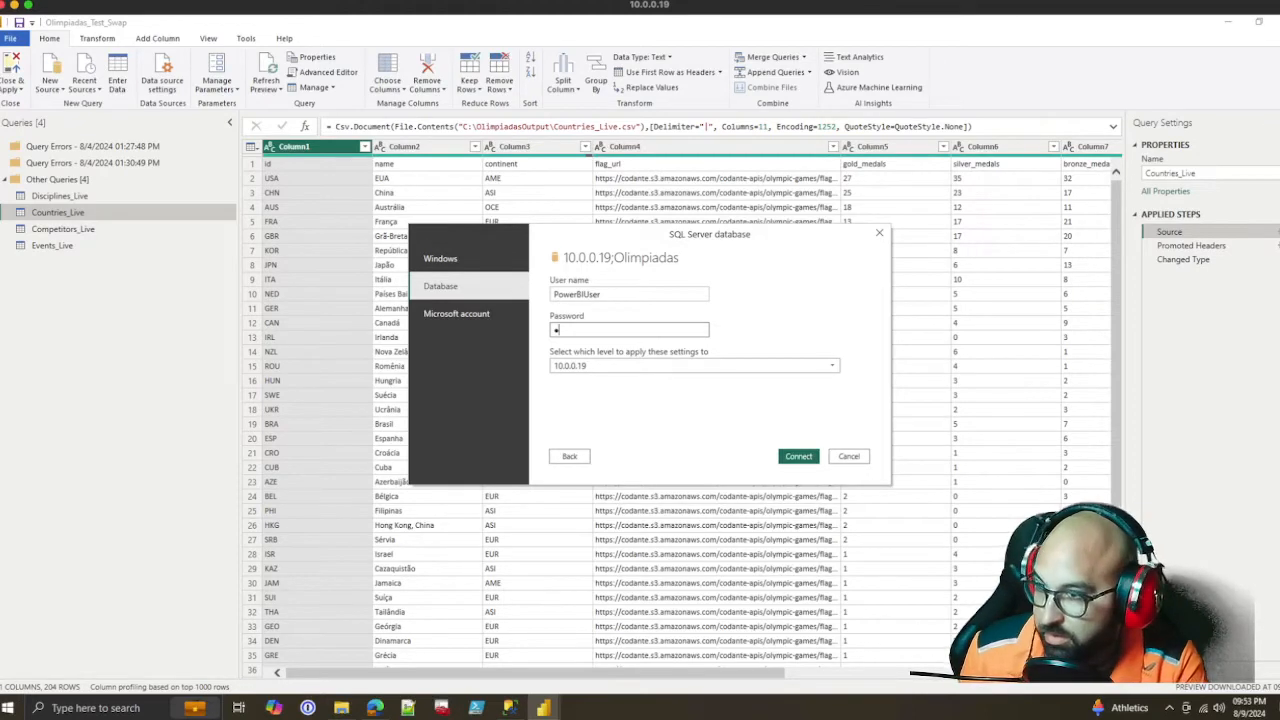
text(**)
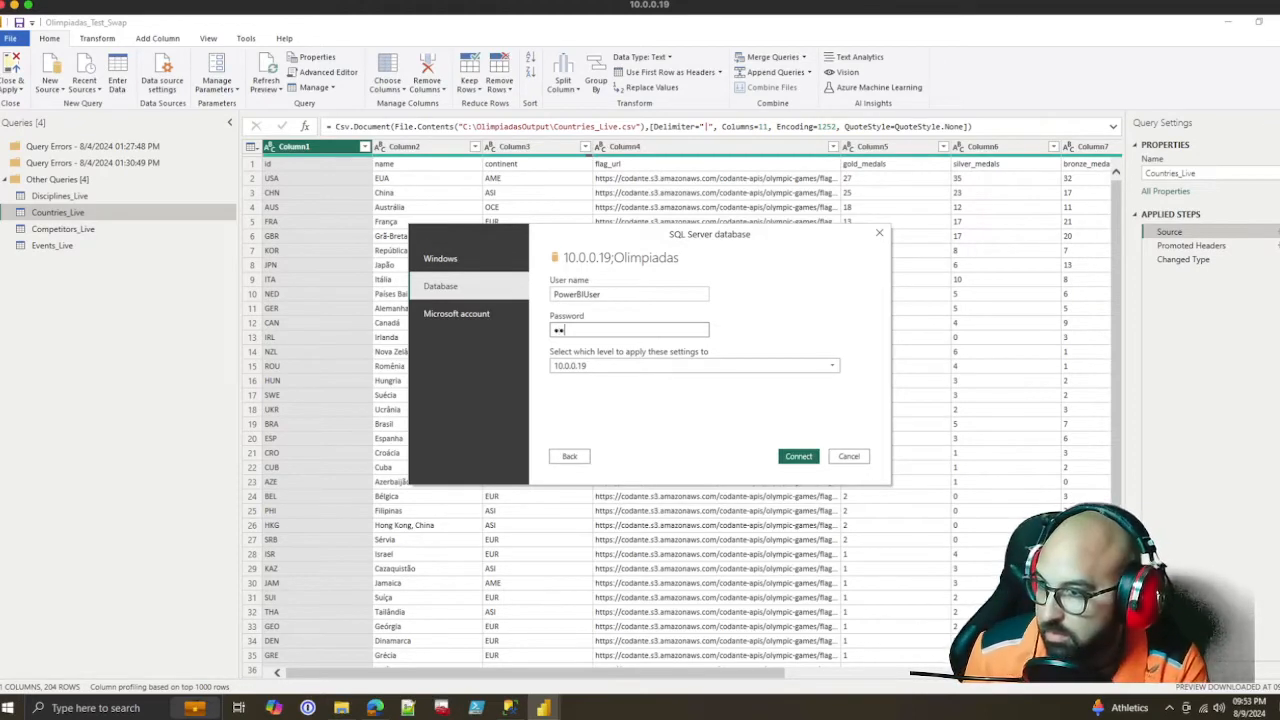
text(**)
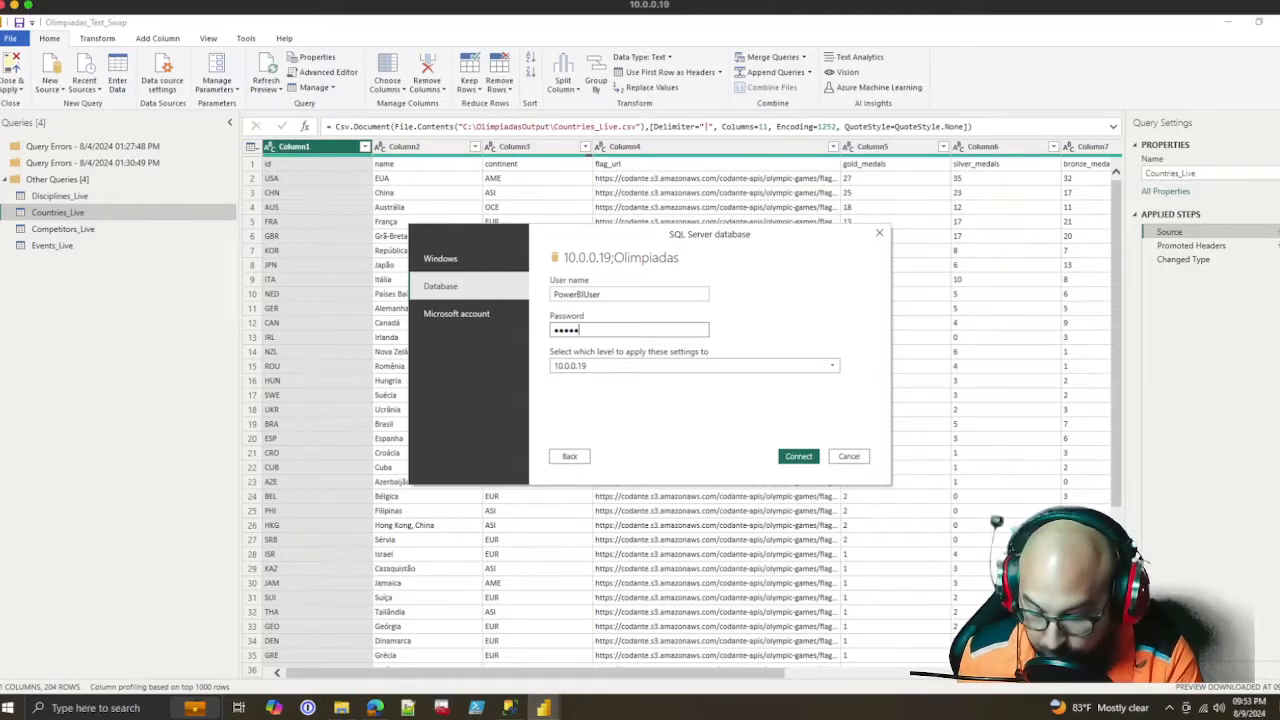
text(********)
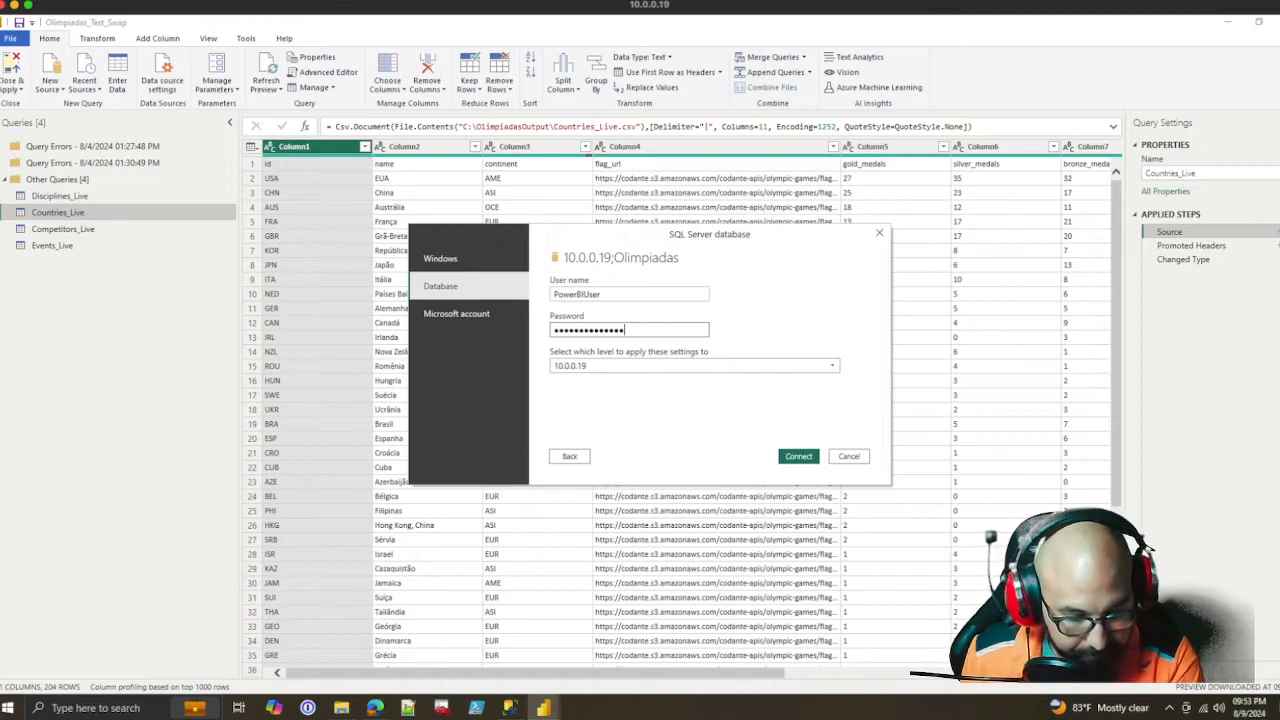
text(******)
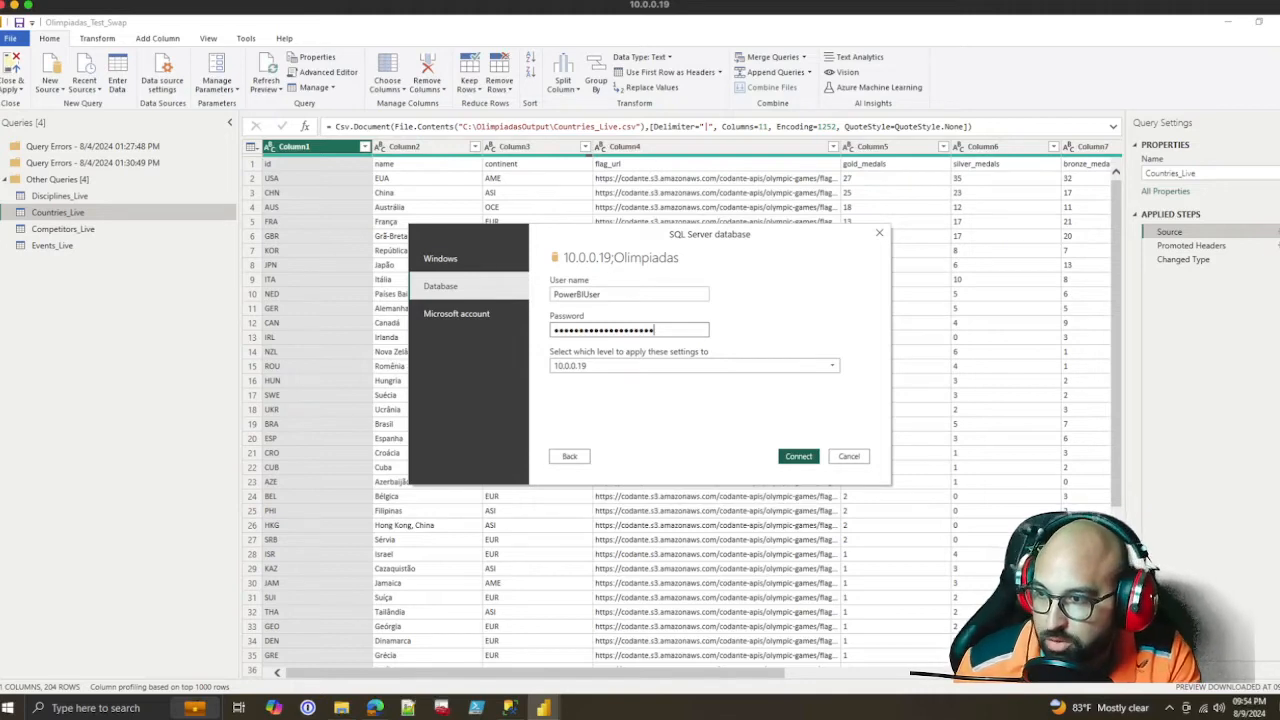
key(Return)
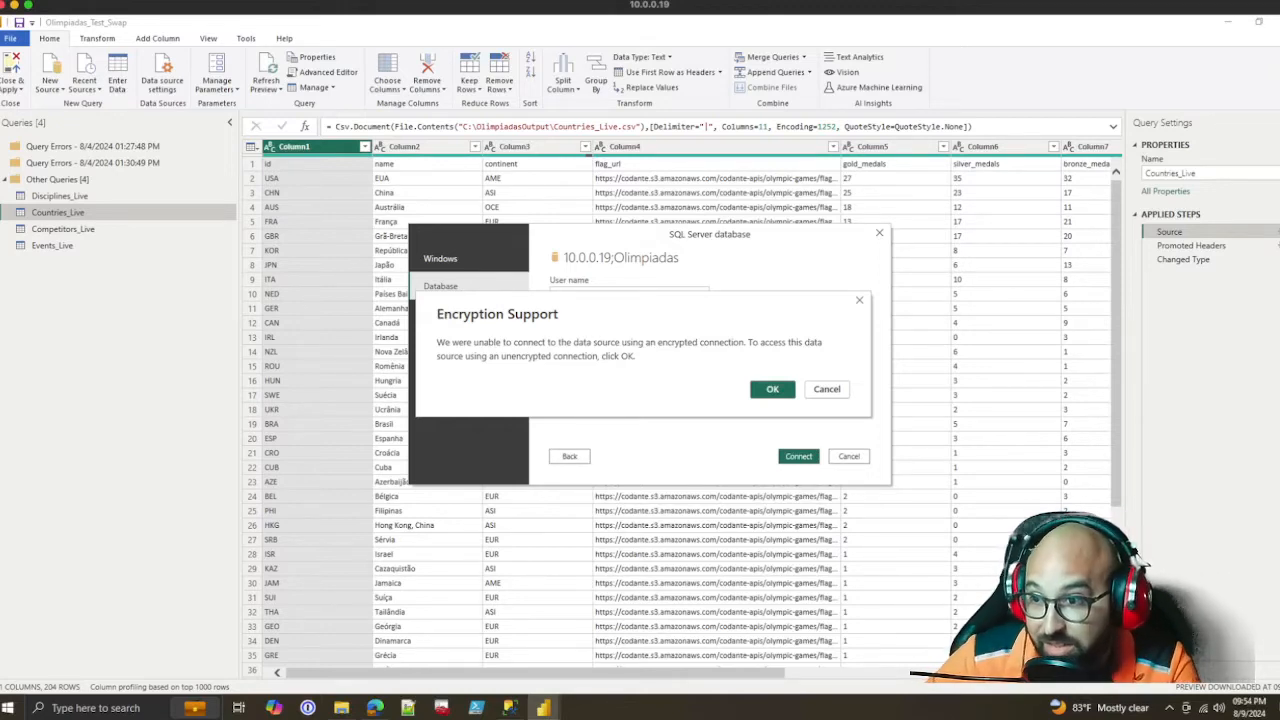
key(Return)
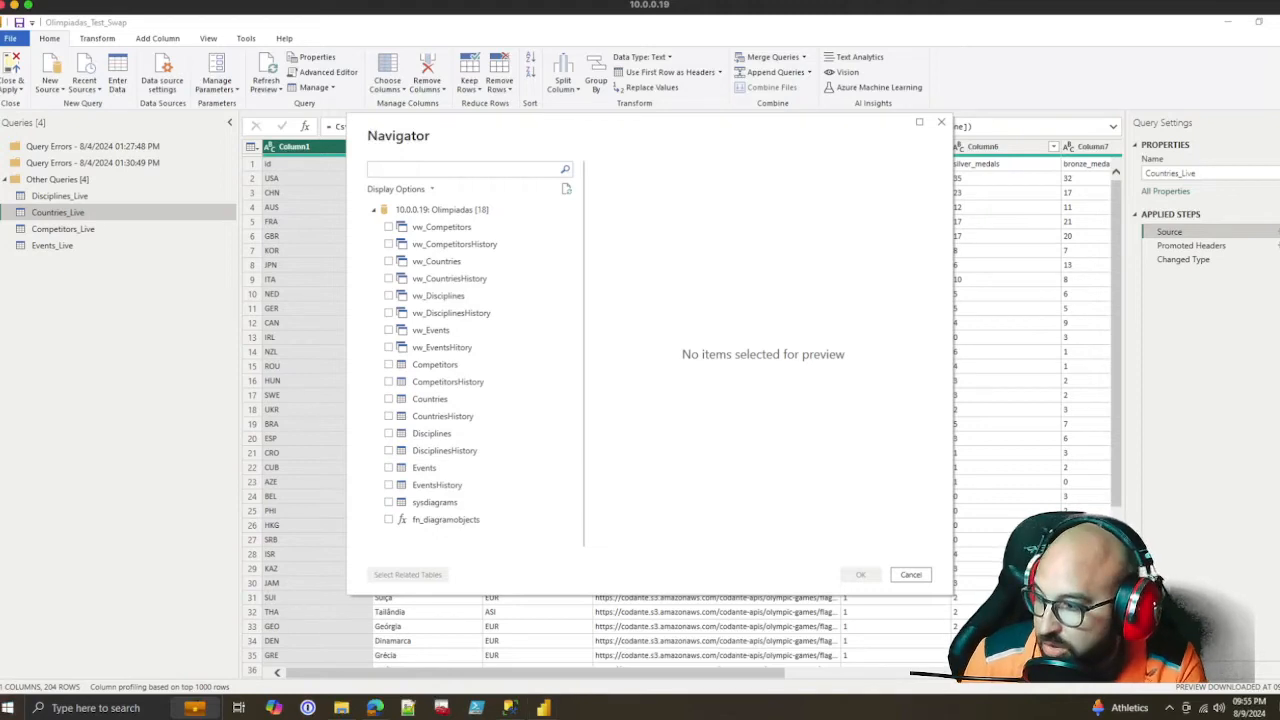
Open ODBC Data Sources (32-bit), examine the user and system DSN lists and close the administrator
key(super)
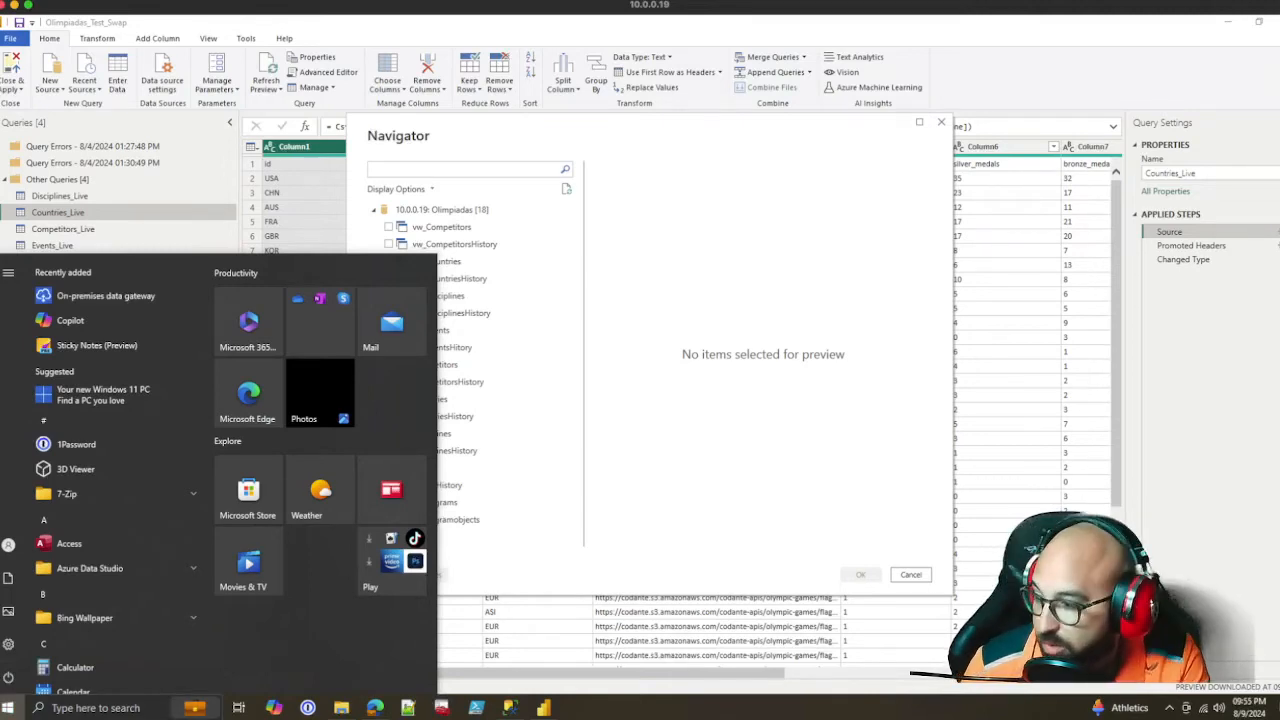
click(7, 708)
click(7, 708)
text(data)
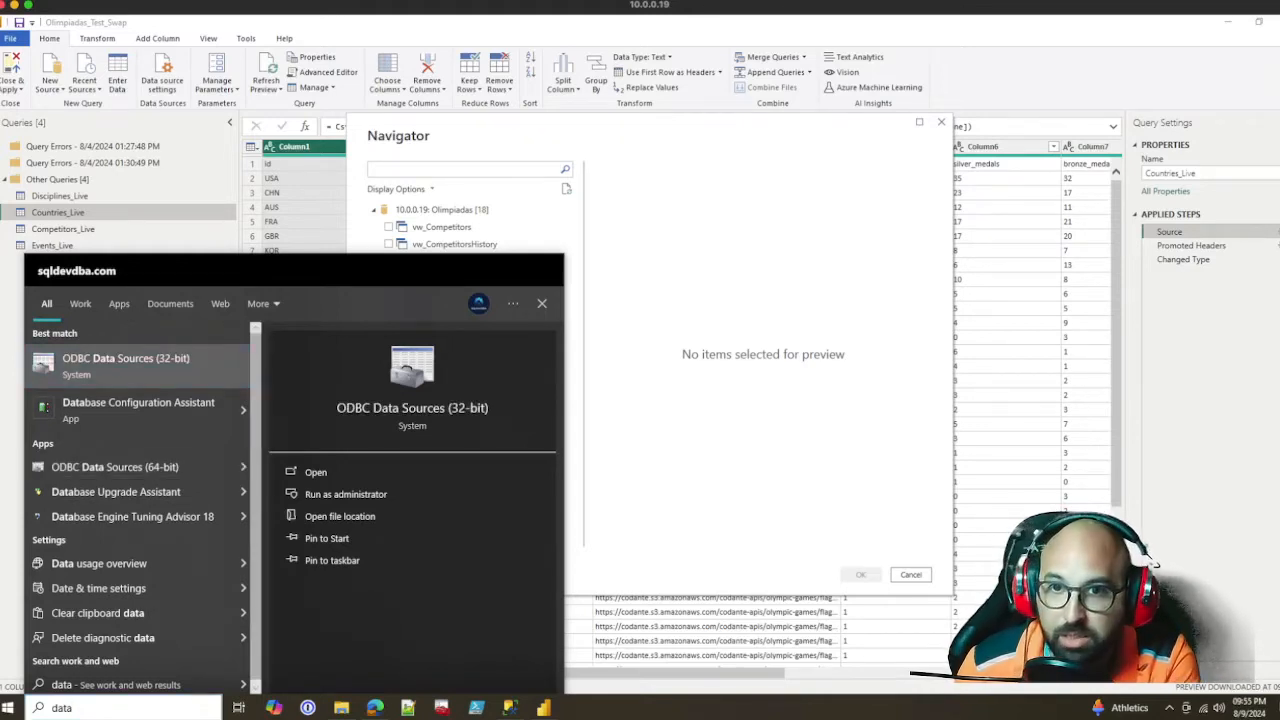
key(Escape)
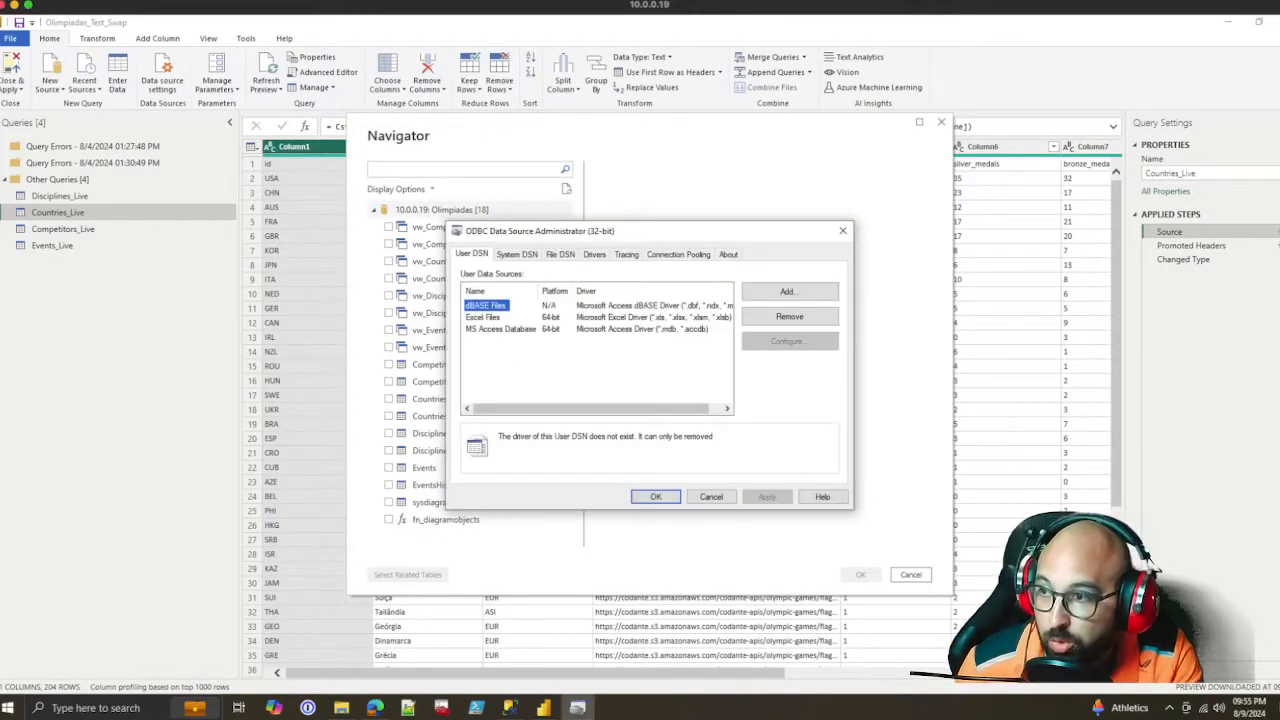
click(516, 254)
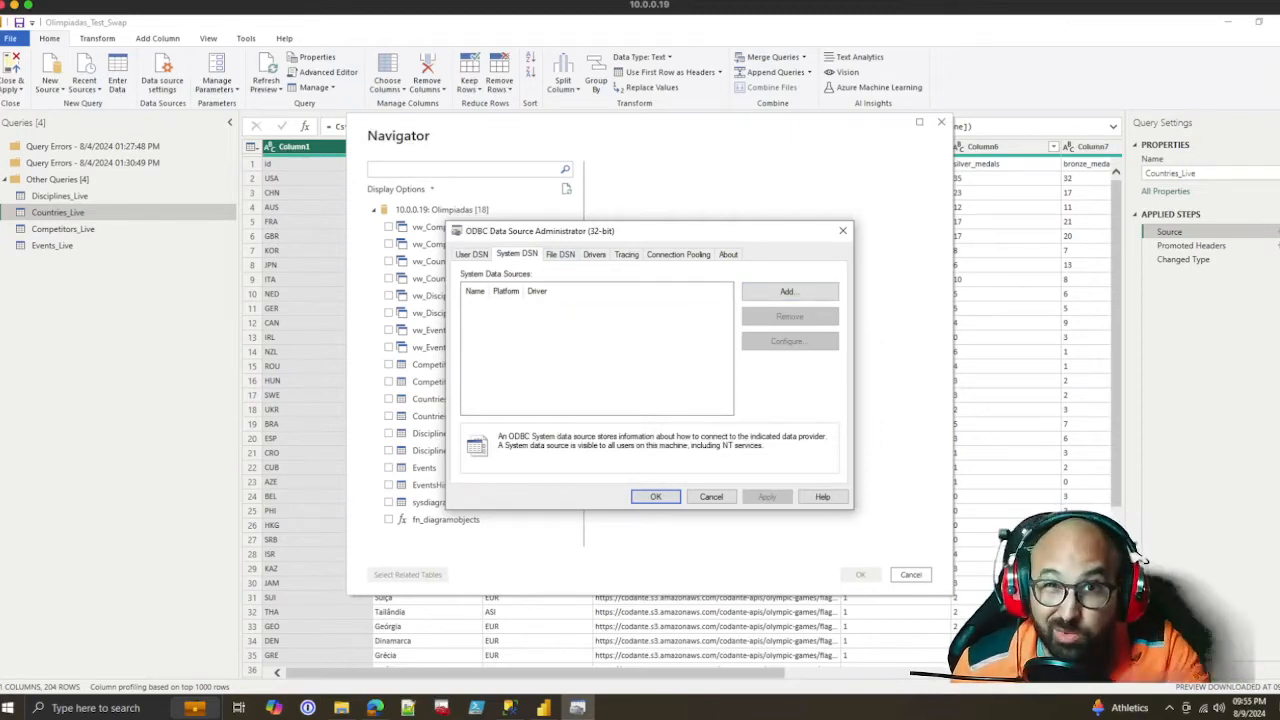
key(Escape)
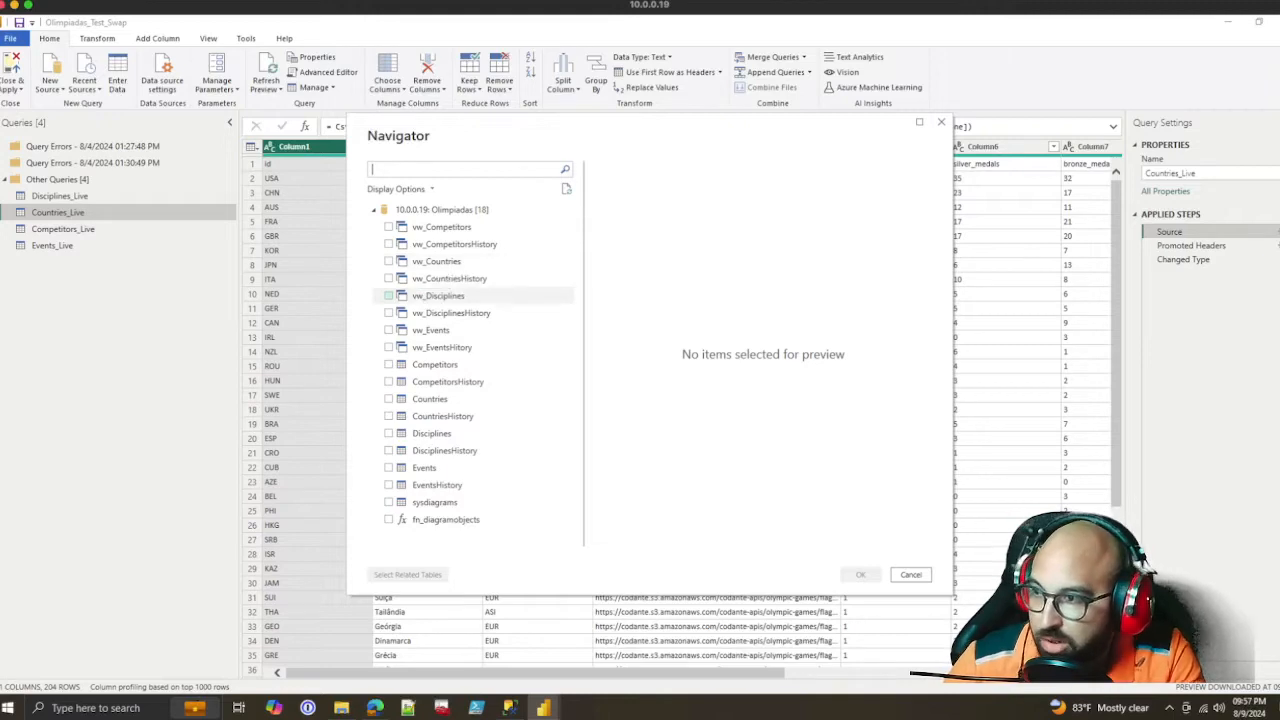
Add the vw_Countries view from the Olimpiadas database as a new query and display its Source step
click(389, 261)
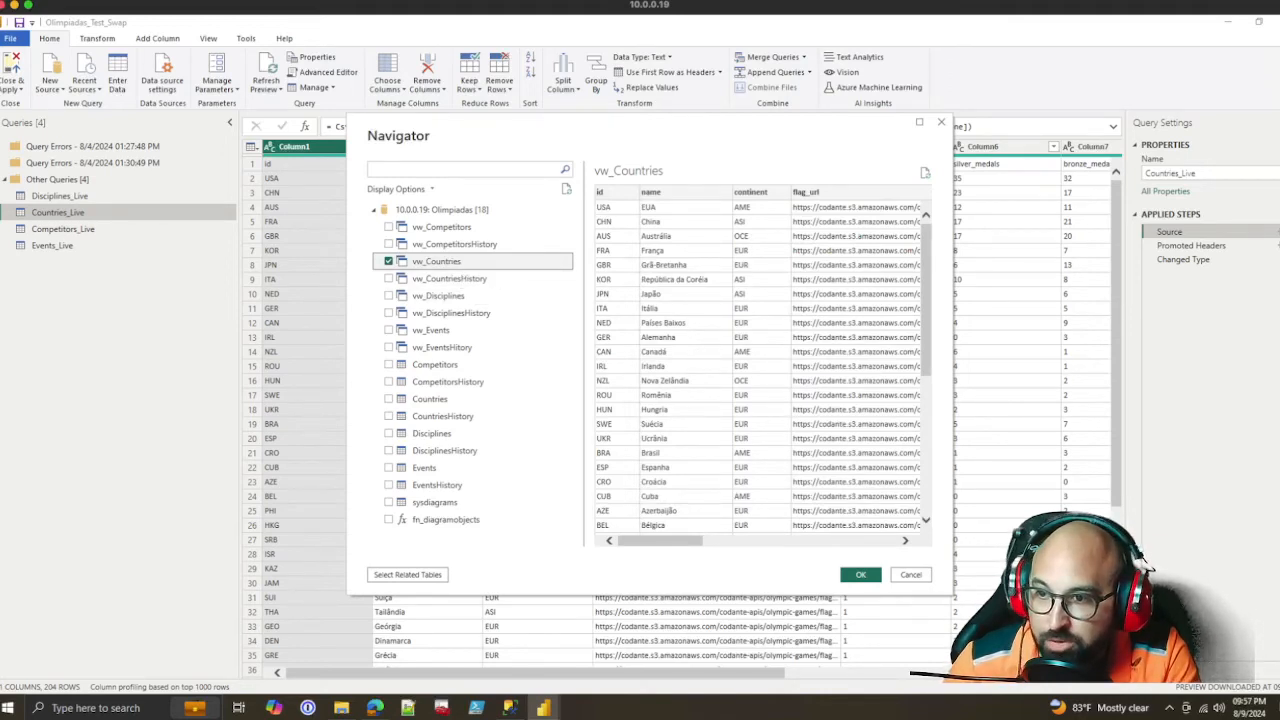
drag(953, 340, 1073, 340)
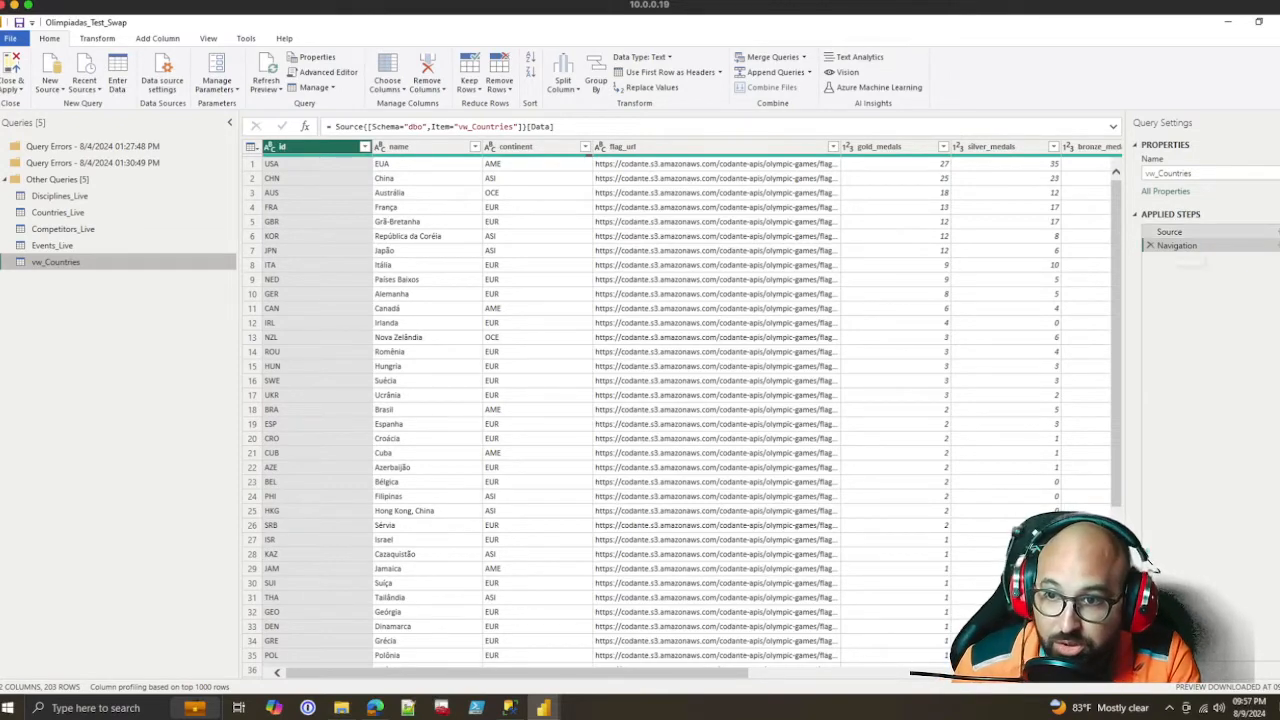
click(1169, 232)
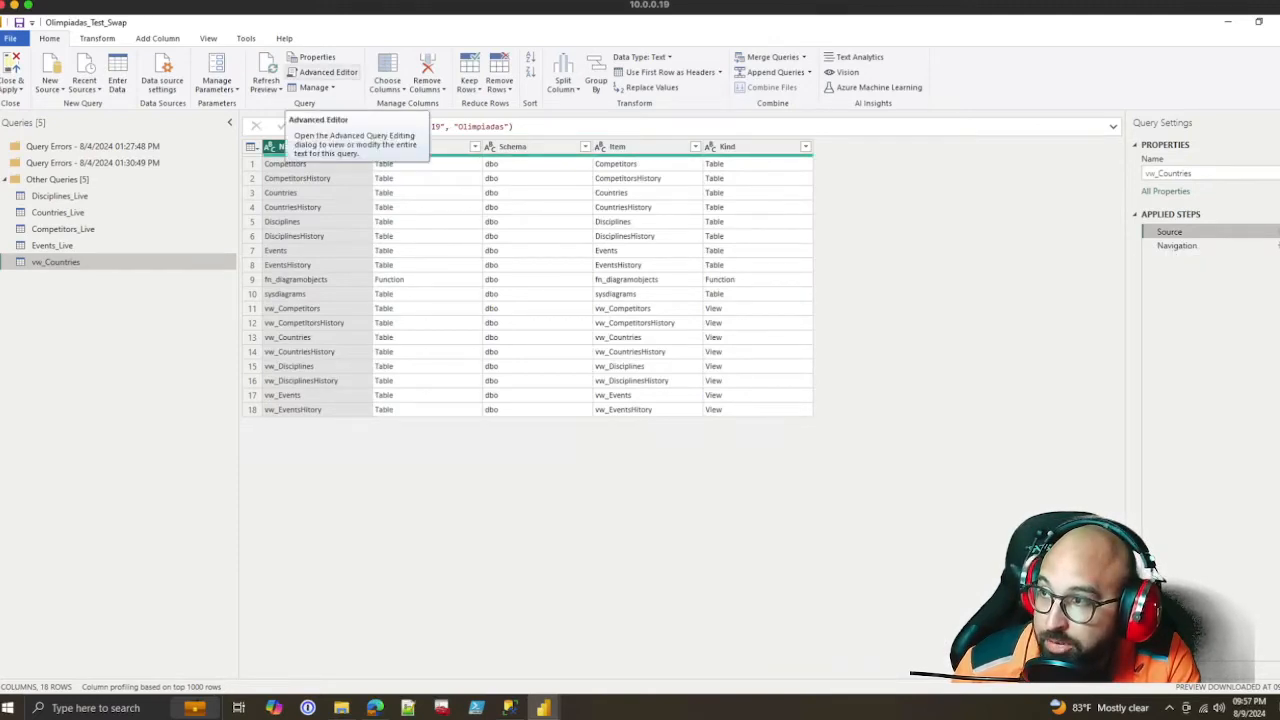
Copy the complete M code of the vw_Countries query from the Advanced Editor
click(325, 72)
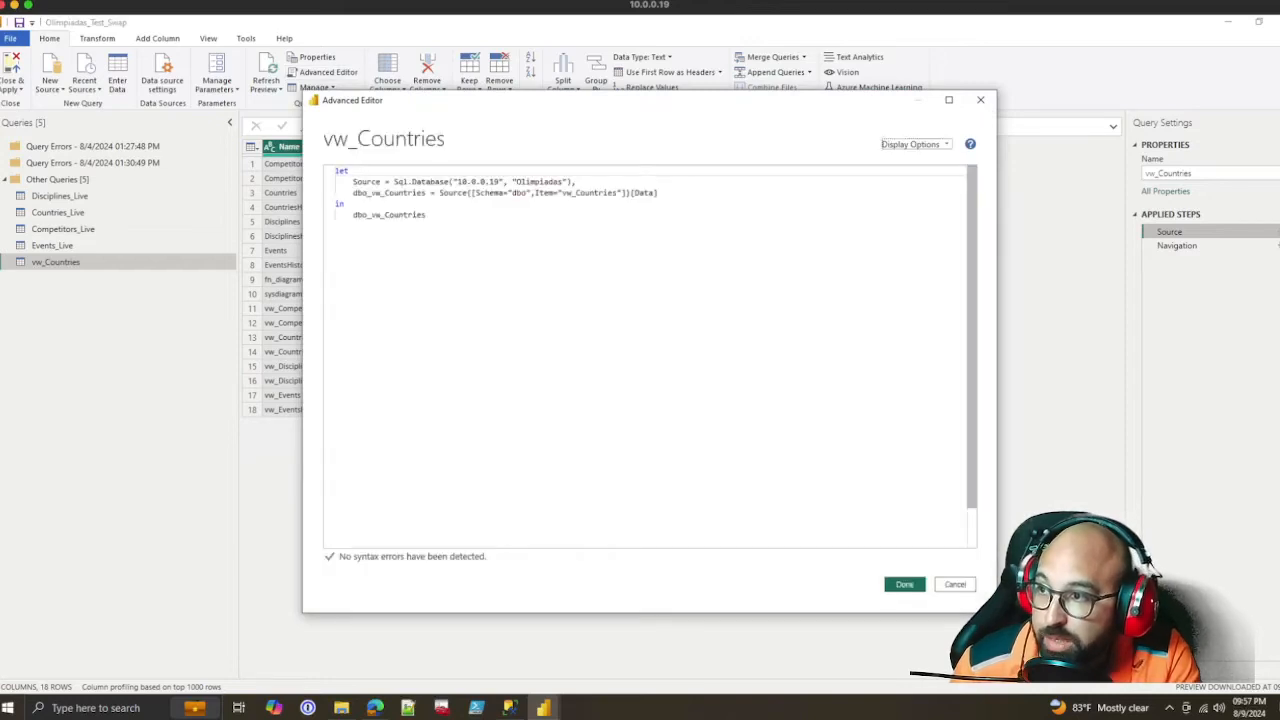
drag(427, 215, 335, 171)
key(ctrl+c)
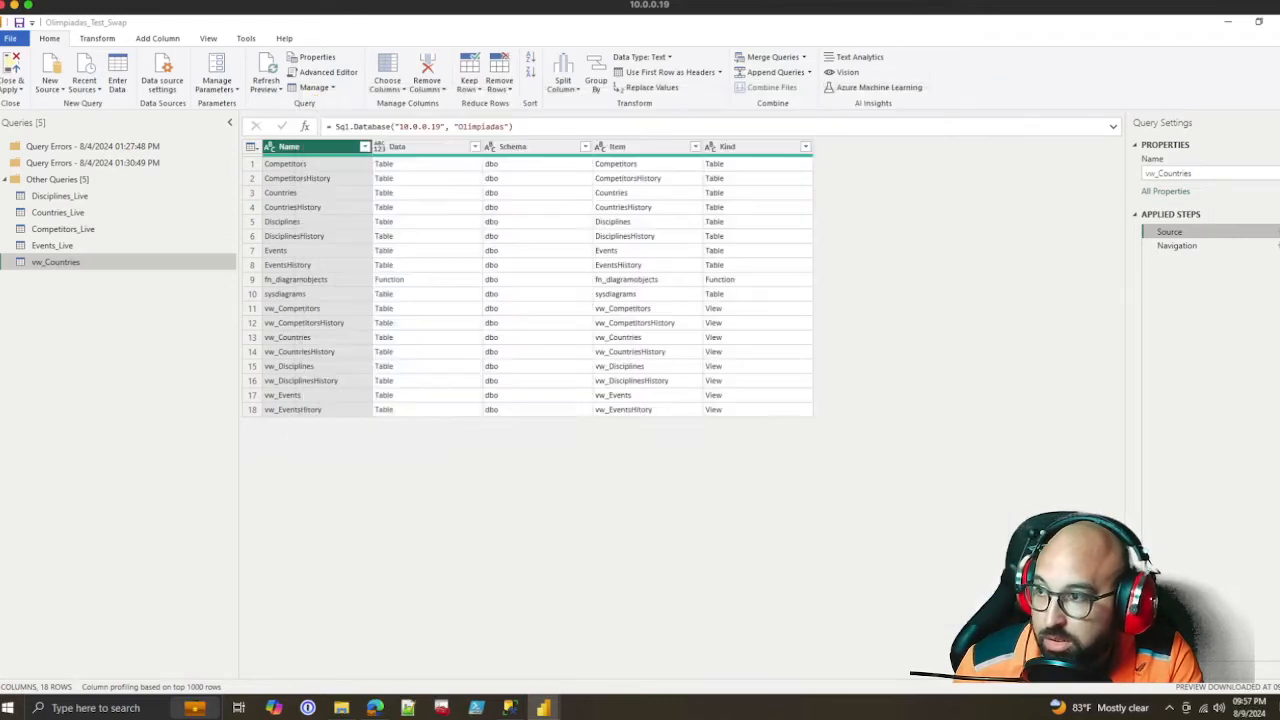
click(903, 584)
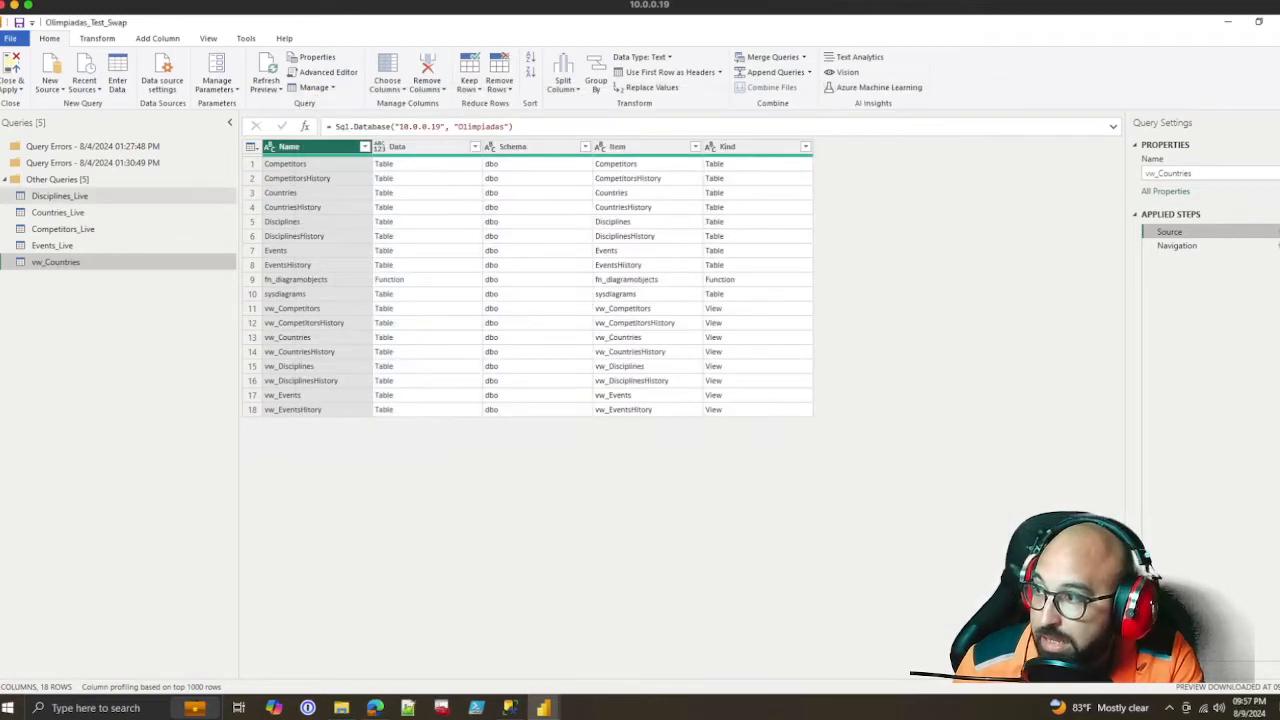
Replace the entire Advanced Editor code of the Disciplines_Live query with the copied vw_Countries code
click(60, 196)
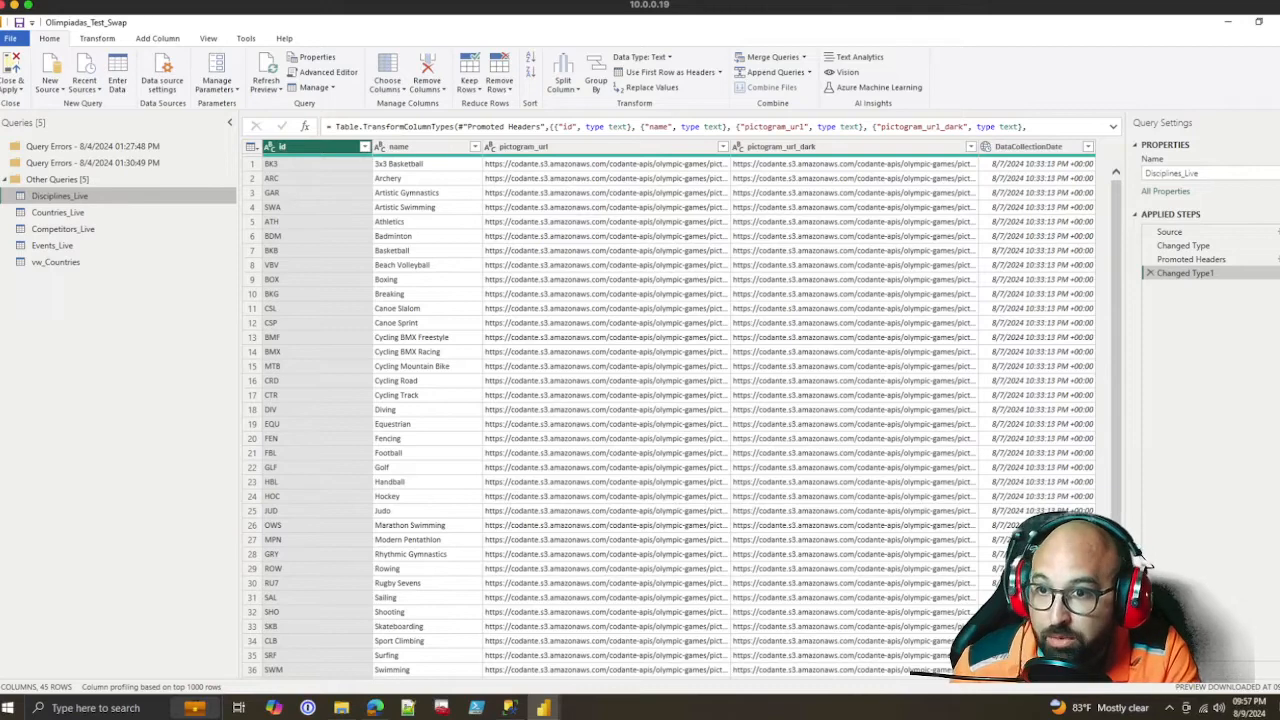
click(1169, 232)
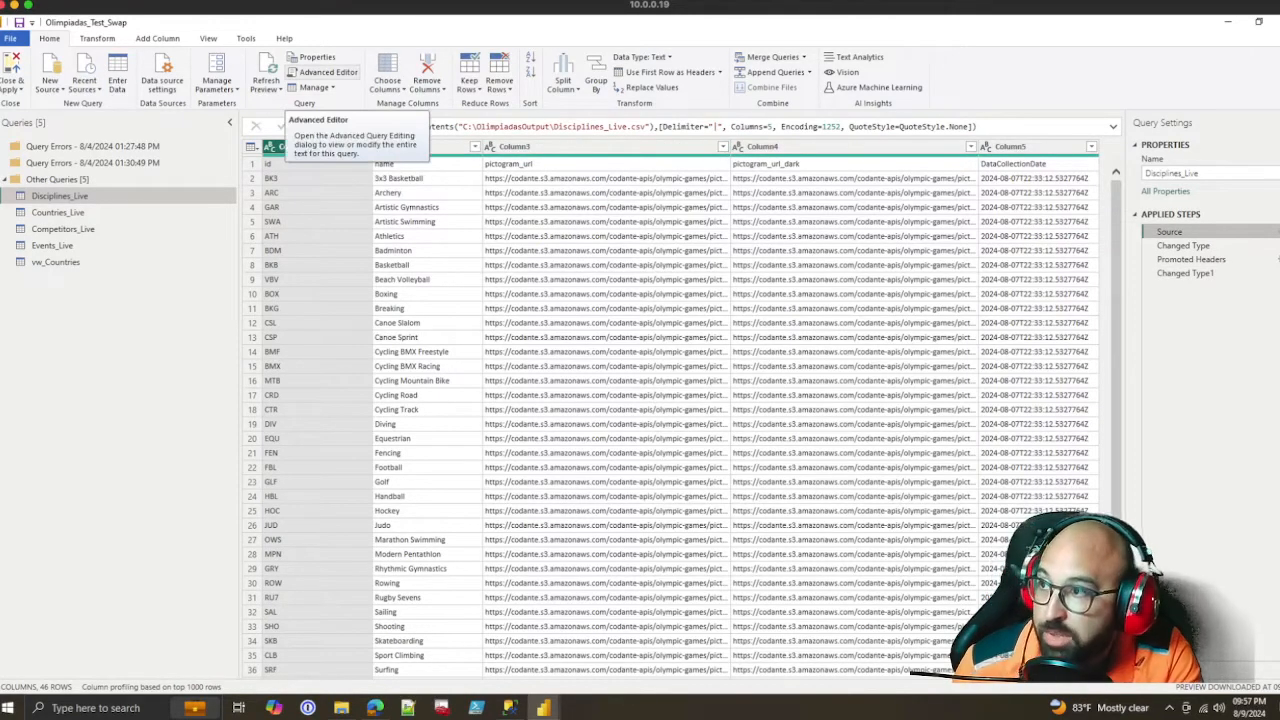
click(326, 72)
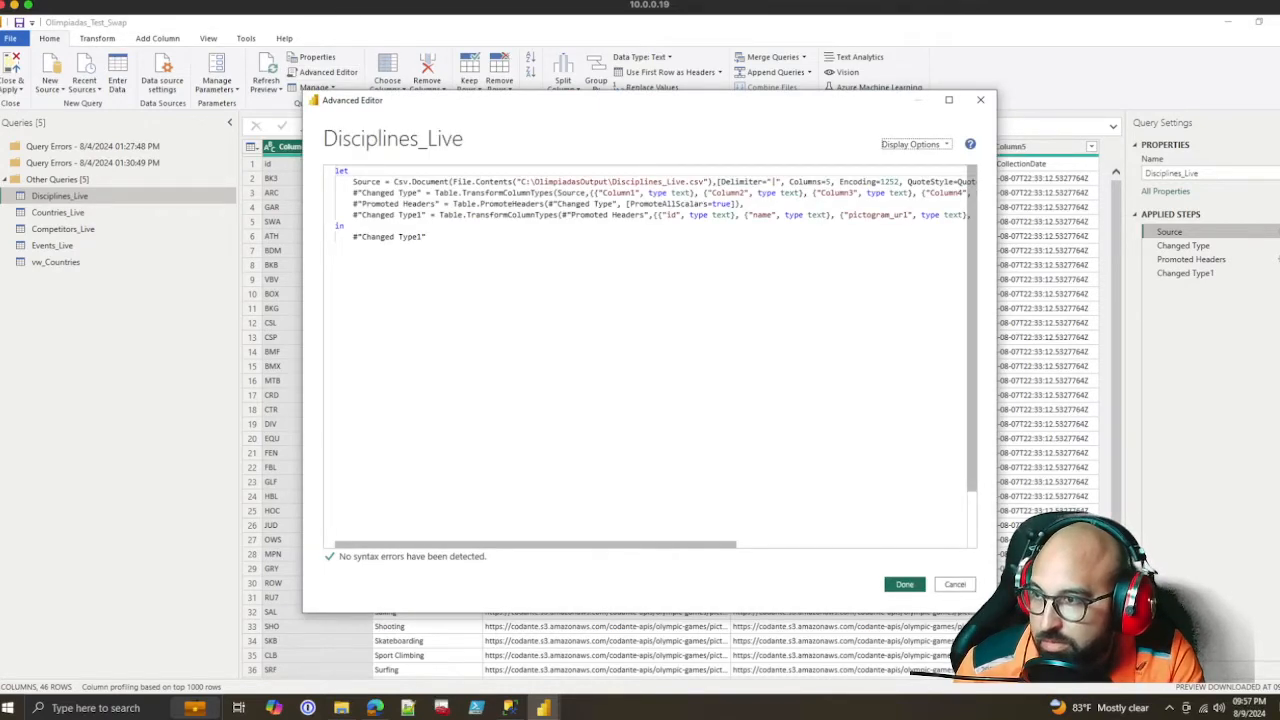
drag(352, 215, 556, 215)
click(427, 237)
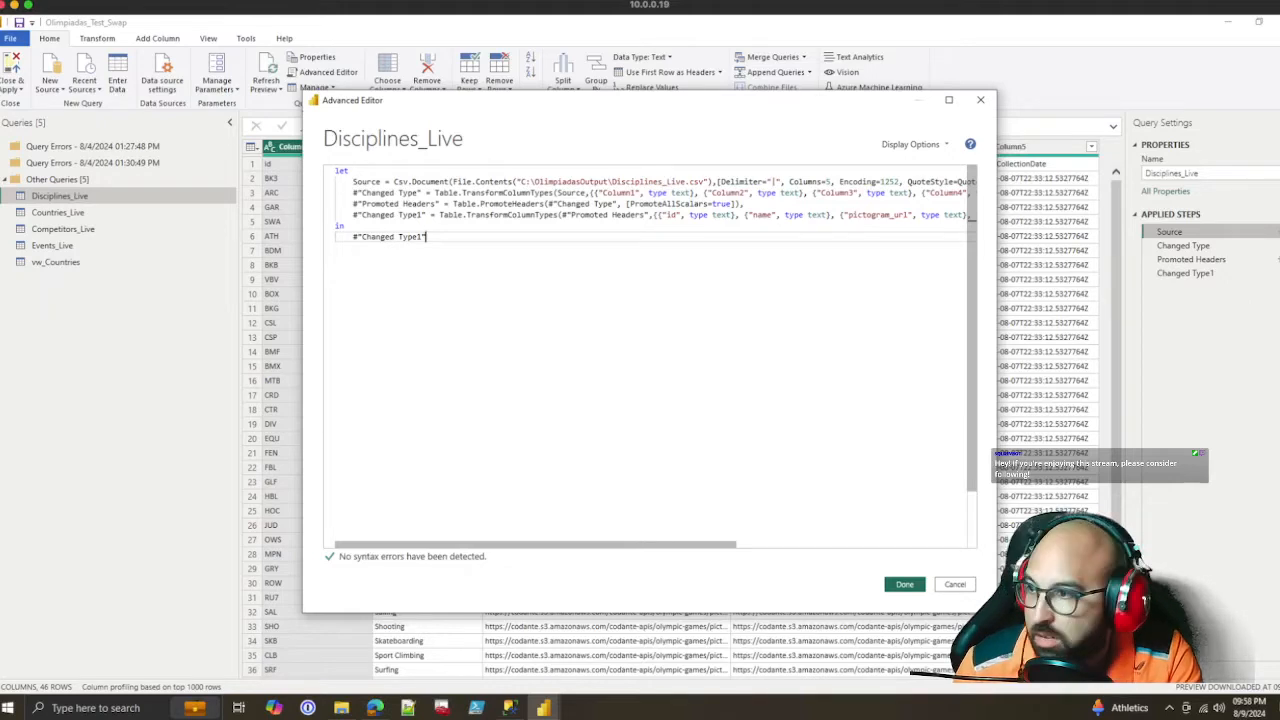
key(ctrl+a)
key(ctrl+v)
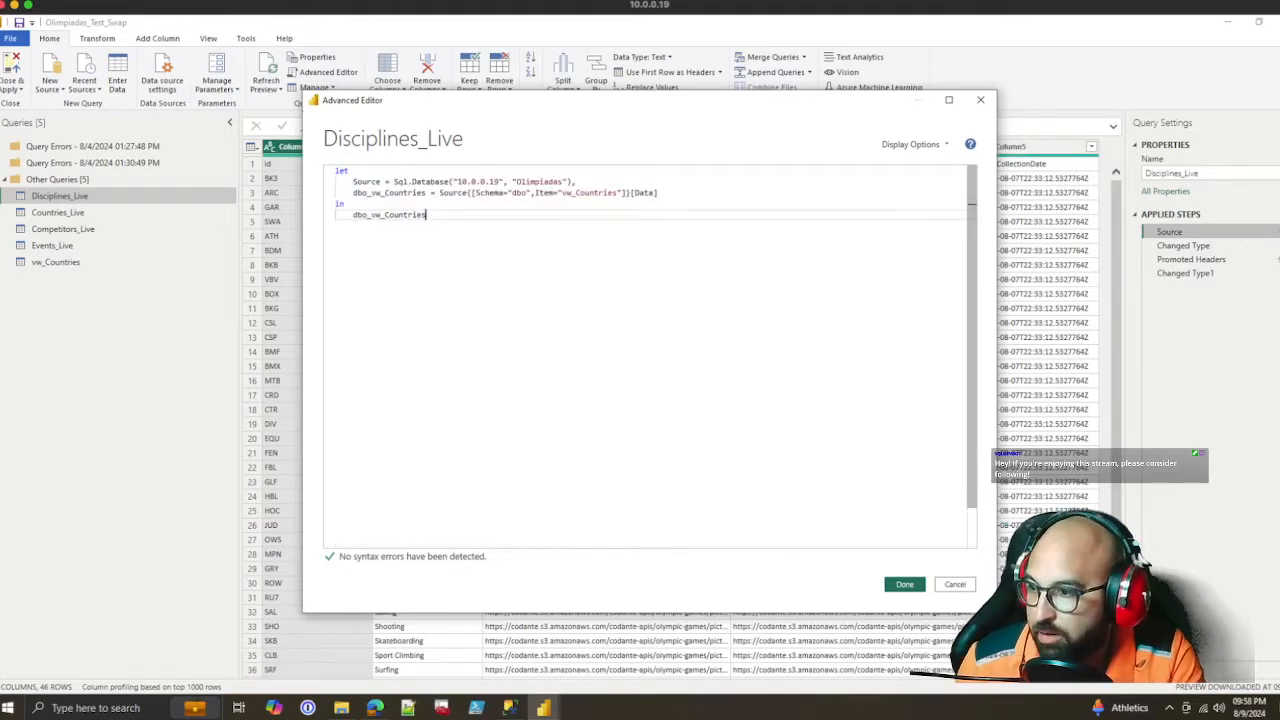
click(905, 584)
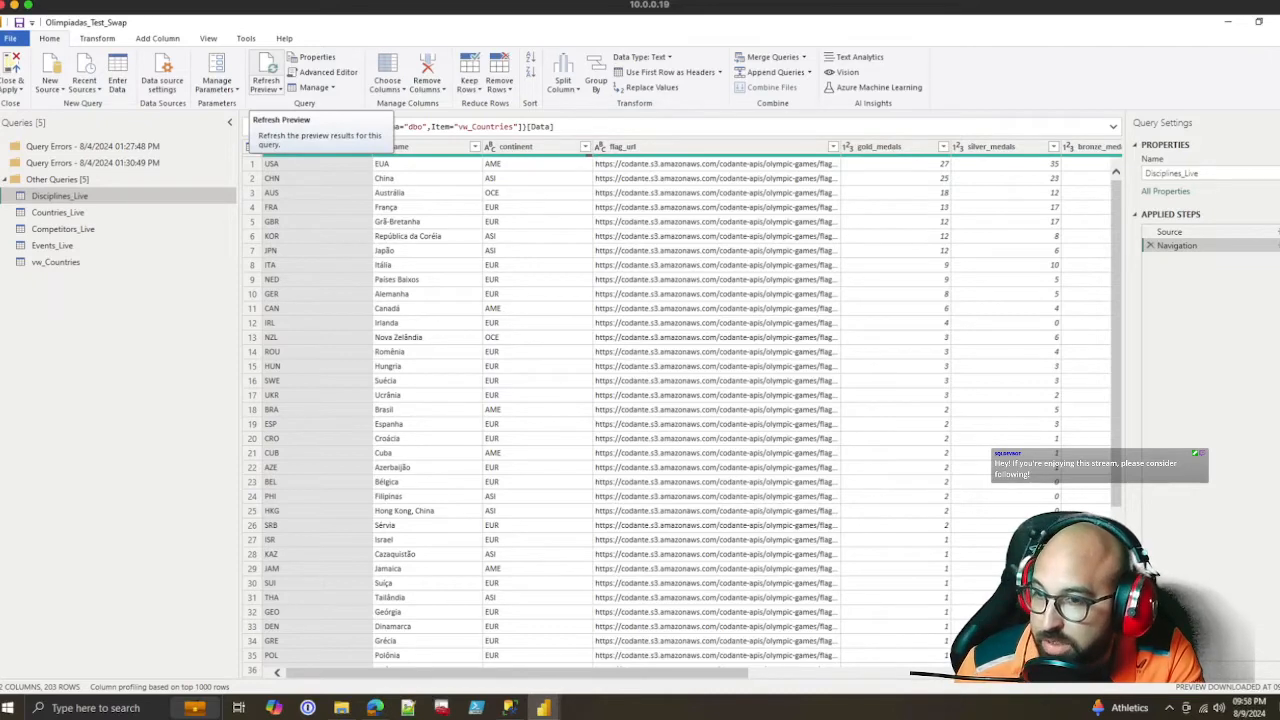
Refresh the Disciplines_Live preview and examine its Source and Navigation steps
click(267, 68)
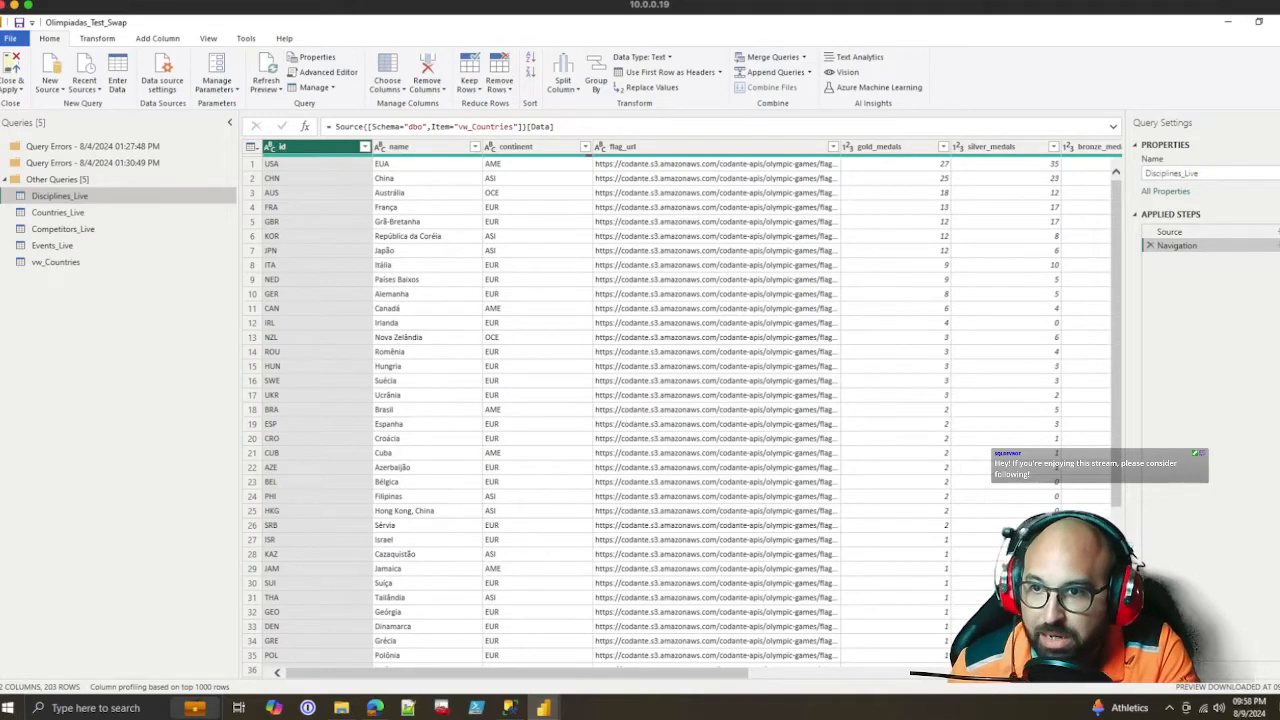
click(1169, 232)
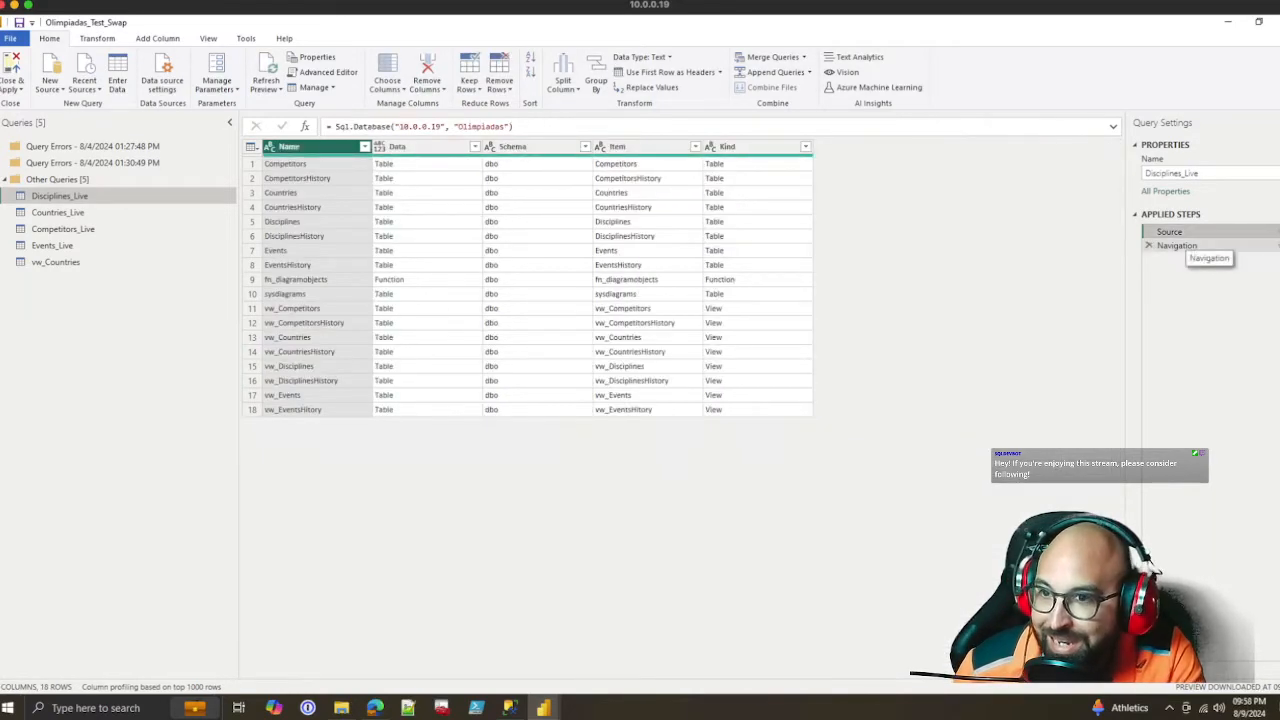
click(1177, 245)
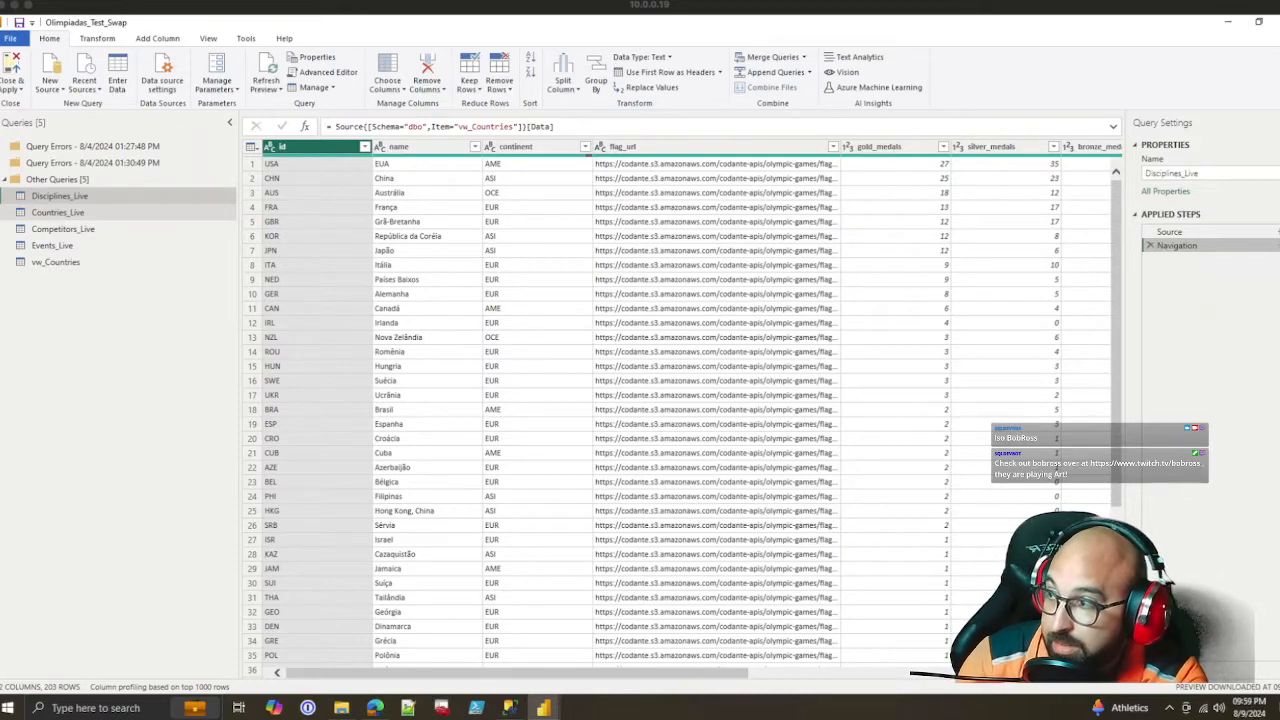
Import the vw_Competitors, vw_Disciplines and vw_Events views from the recent 10.0.0.19 Olimpiadas source as new queries
click(58, 212)
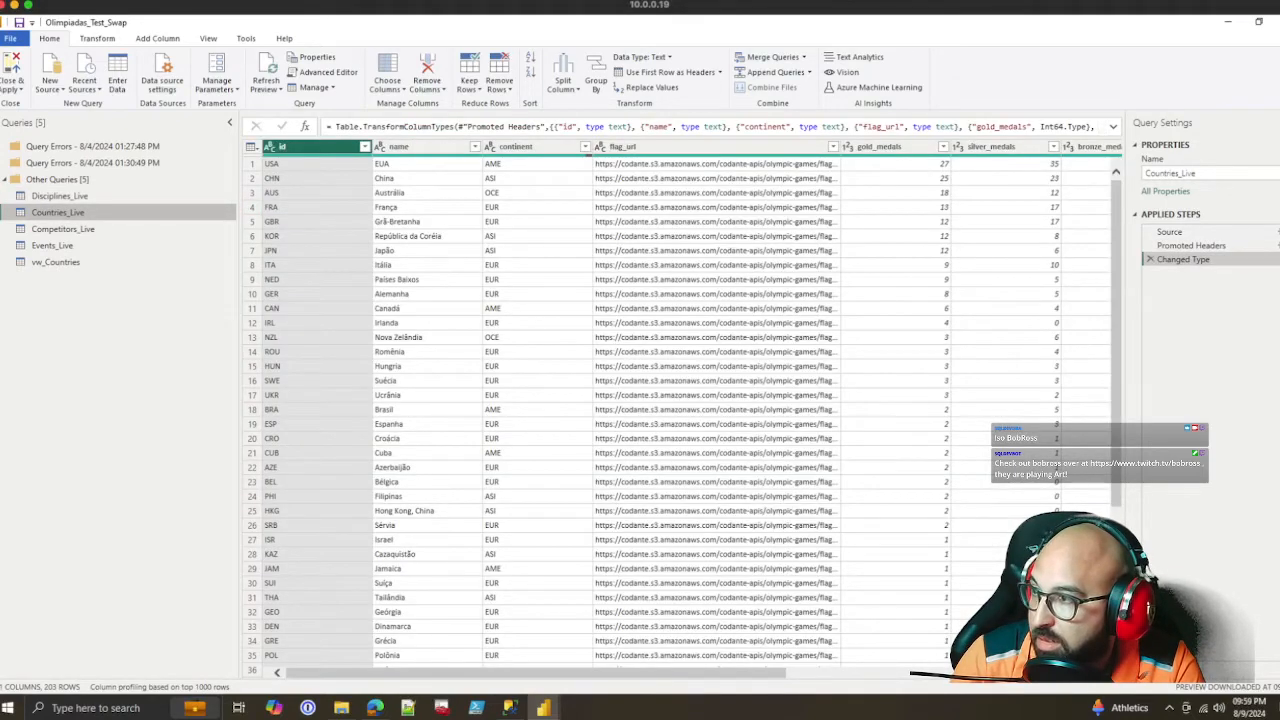
click(60, 196)
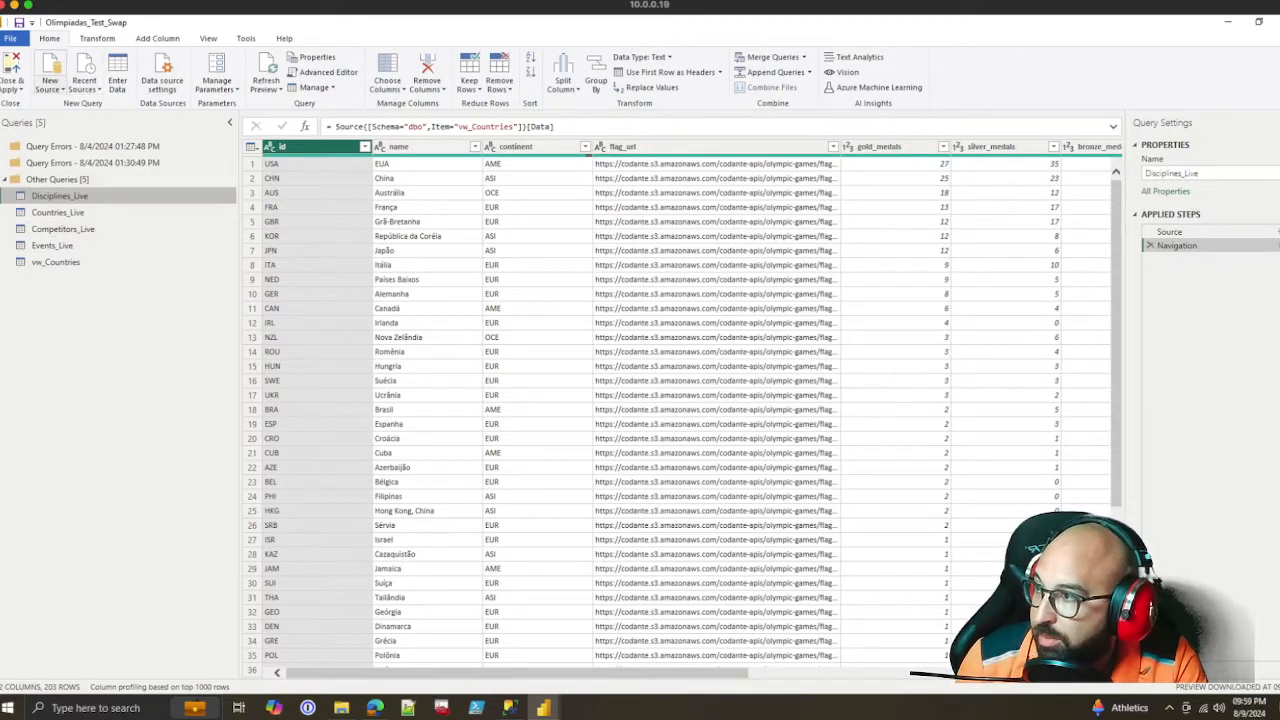
click(84, 80)
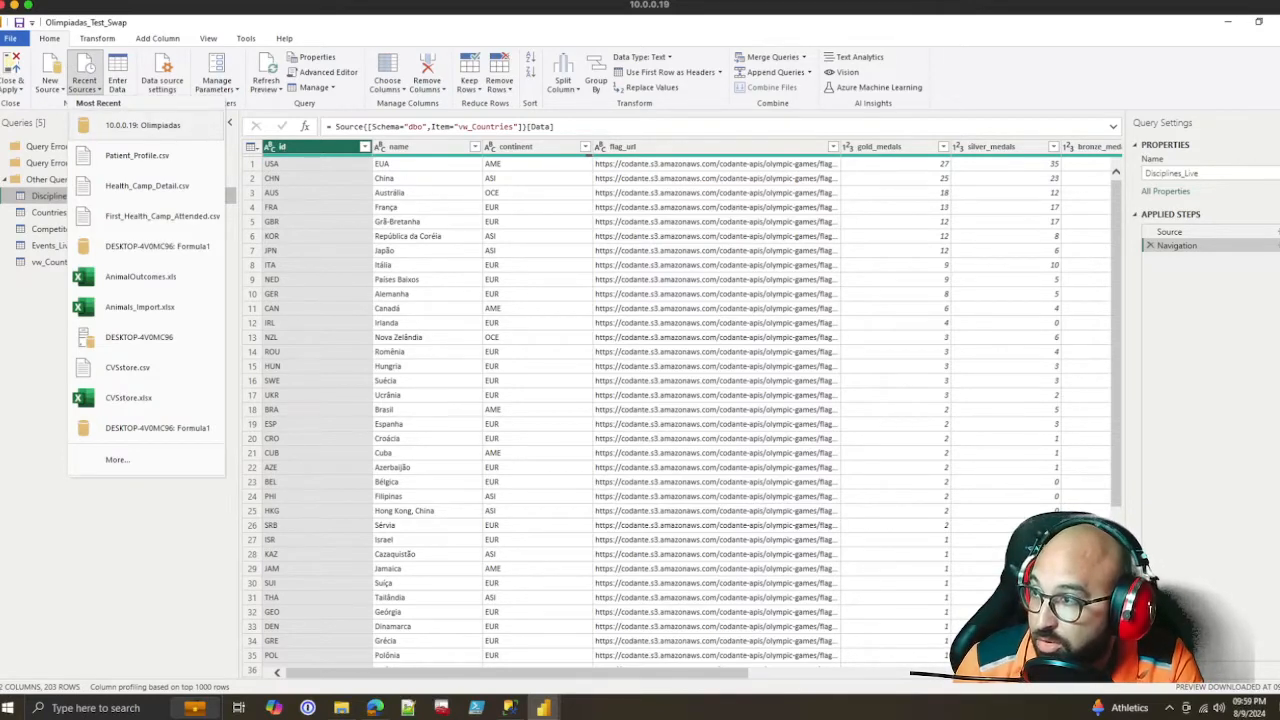
click(143, 125)
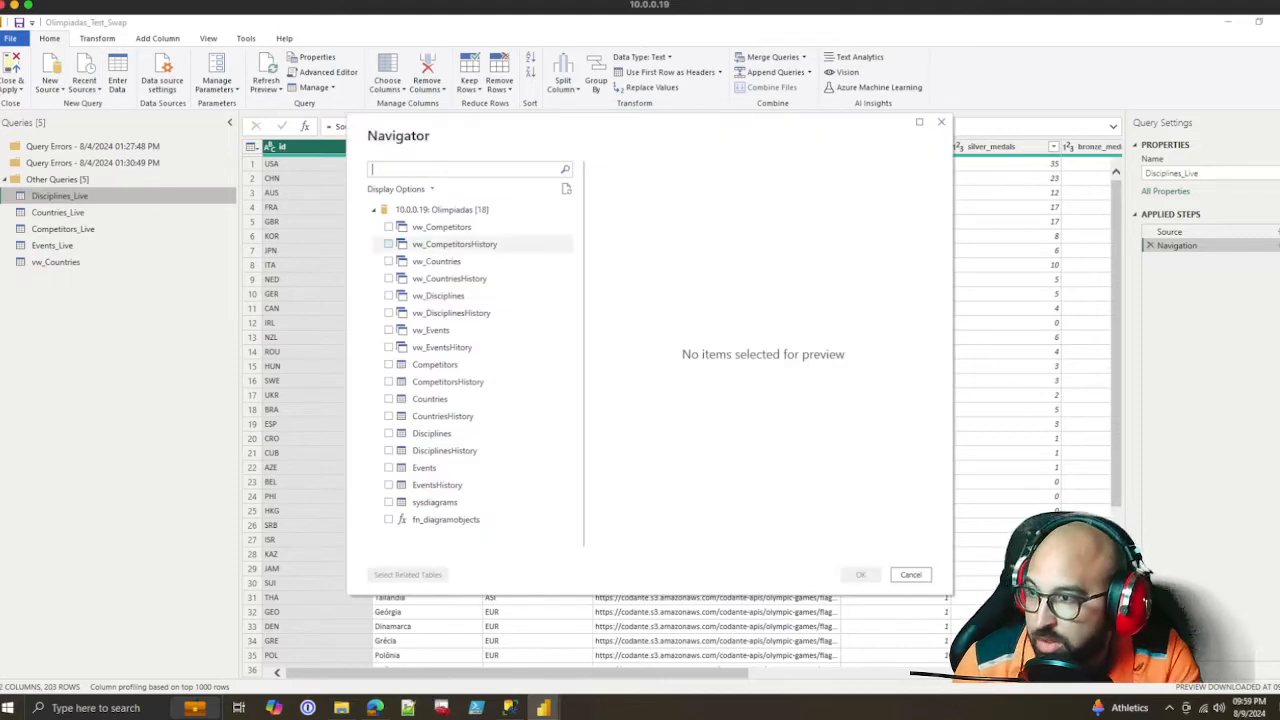
click(388, 227)
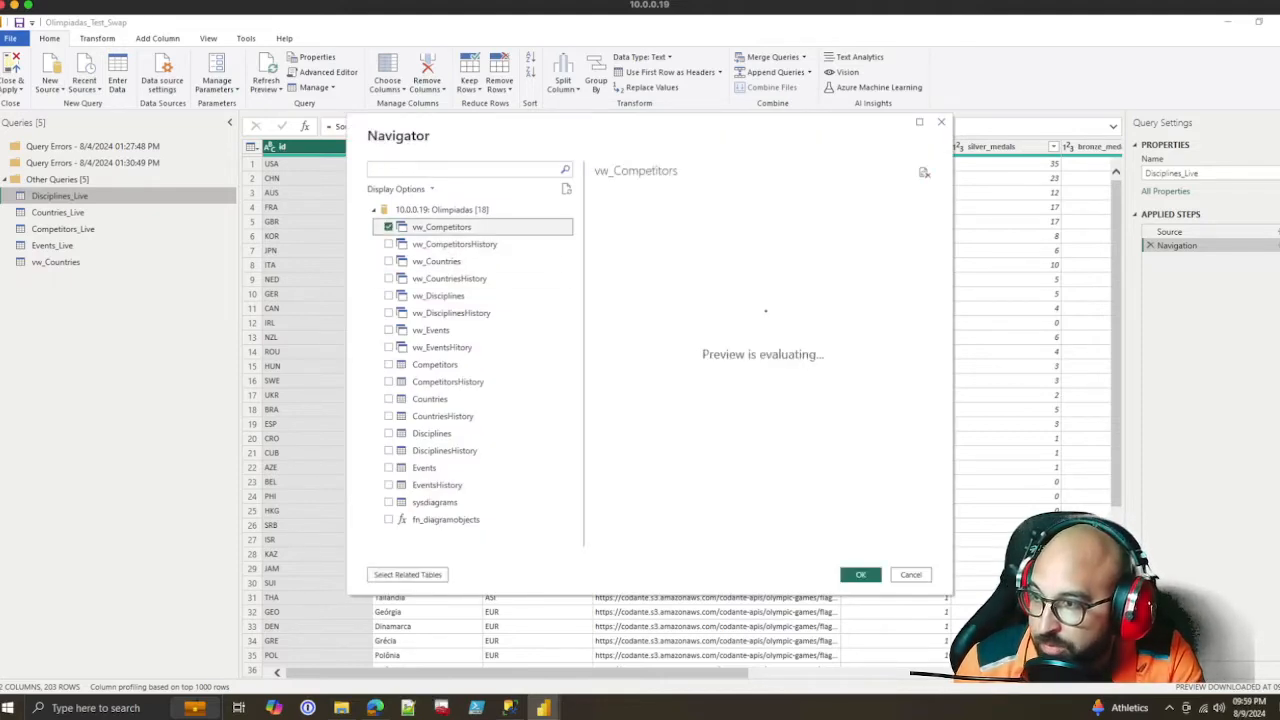
click(388, 295)
click(388, 330)
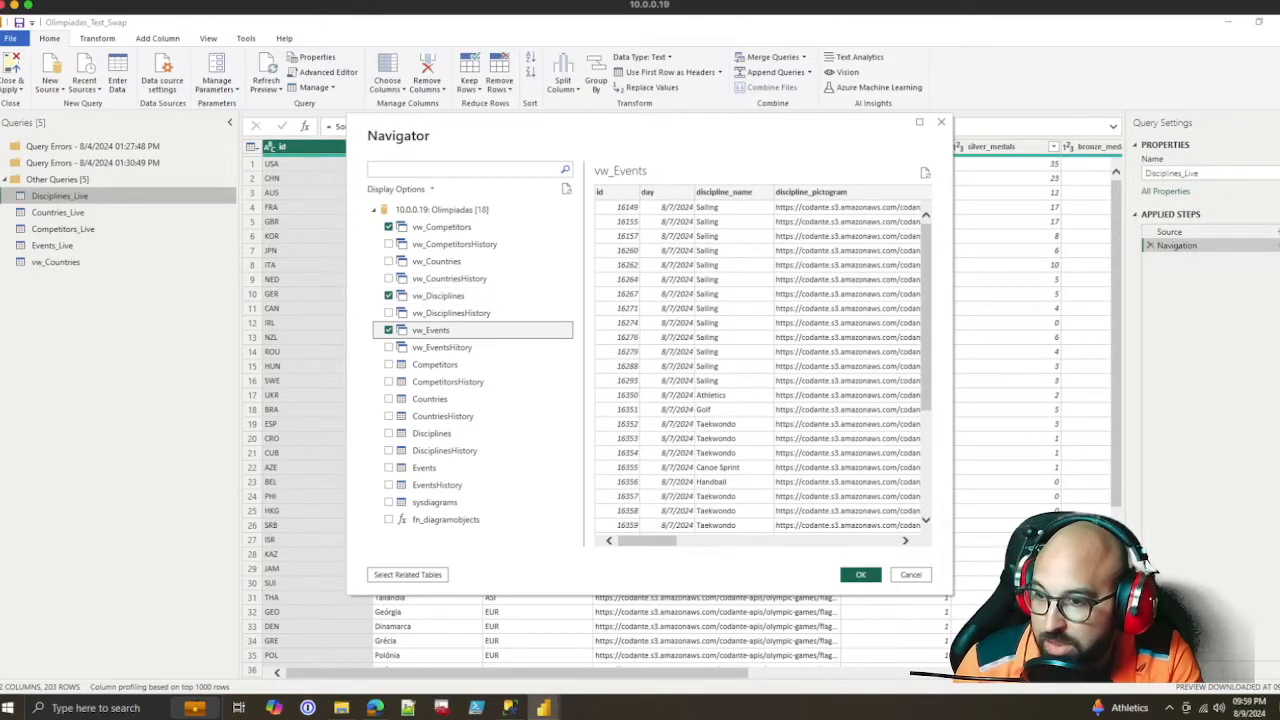
click(860, 575)
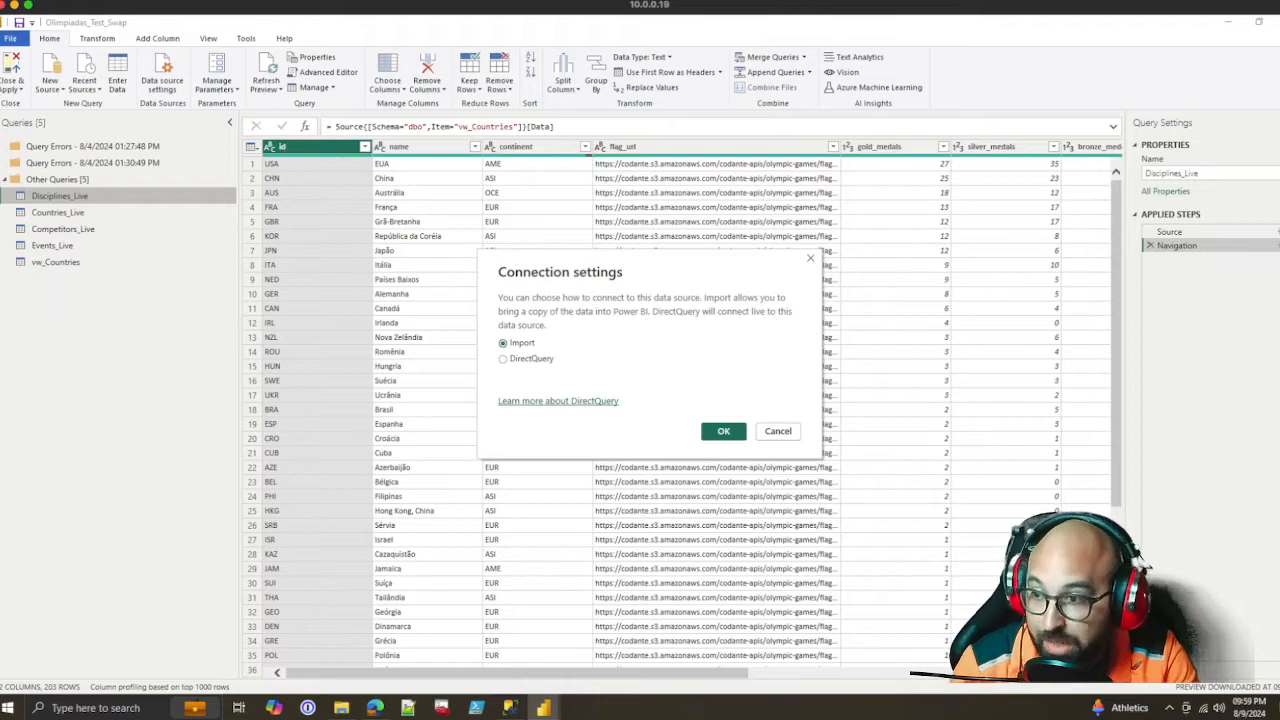
click(723, 431)
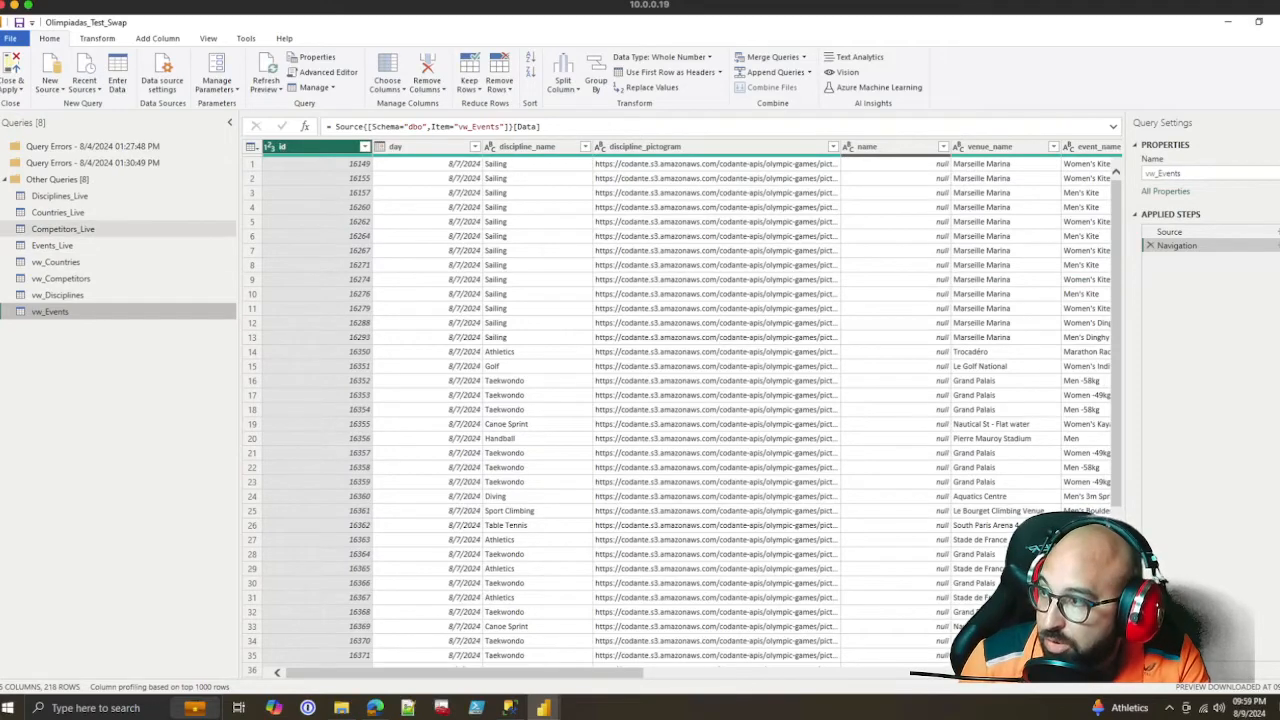
Copy the complete M code of the vw_Disciplines query from the Advanced Editor, leaving that query unedited
click(58, 295)
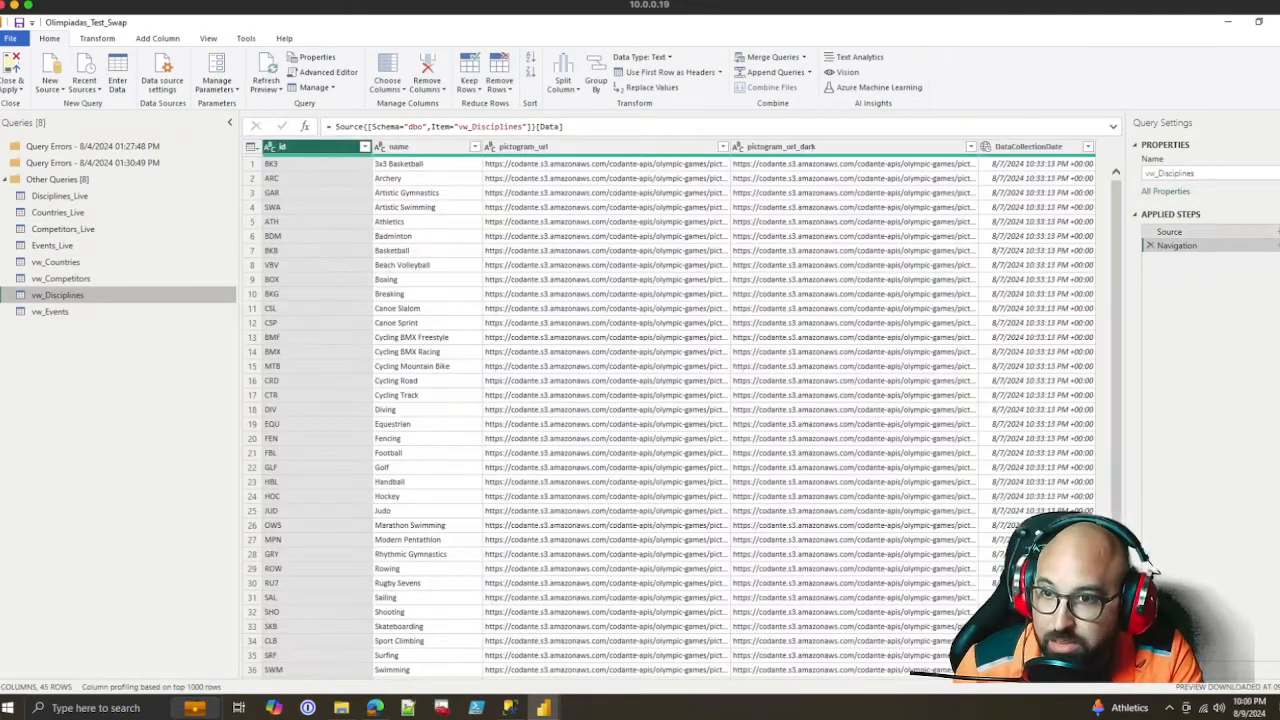
click(1170, 232)
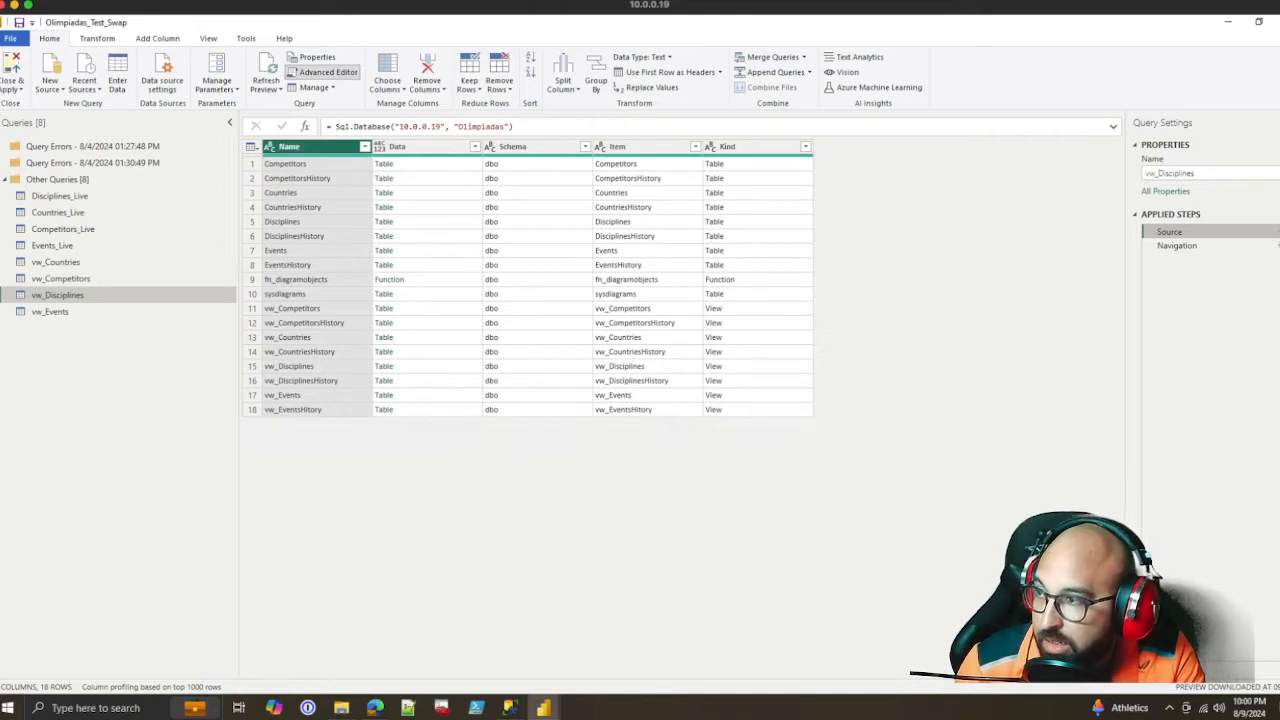
click(323, 72)
key(ctrl+a)
key(ctrl+c)
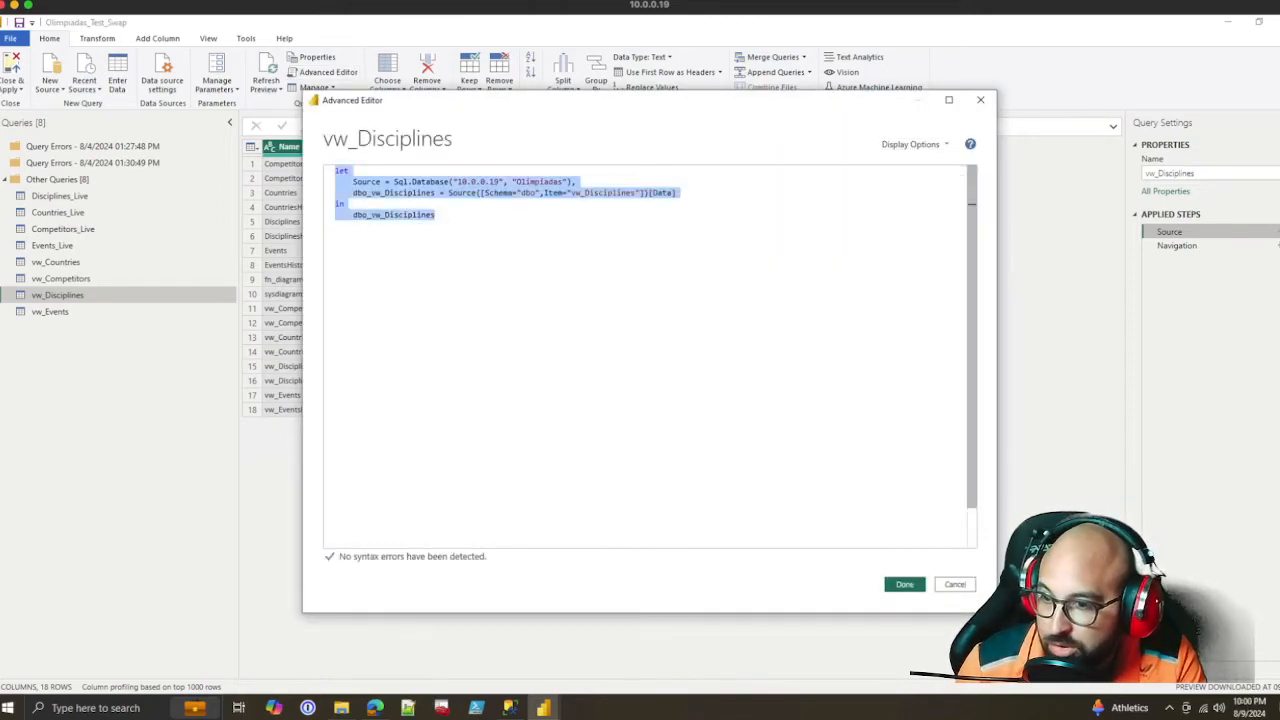
click(955, 584)
Replace the entire Advanced Editor code of the Disciplines_Live query with the copied vw_Disciplines code
click(60, 196)
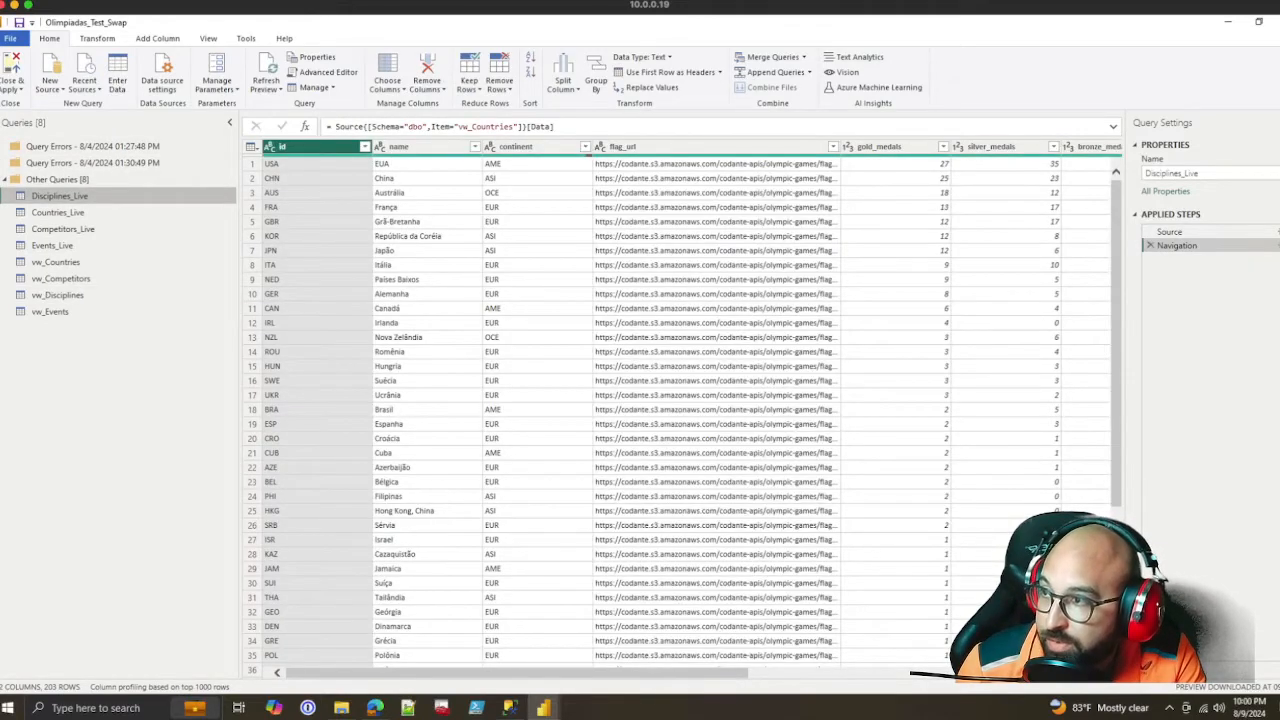
click(323, 72)
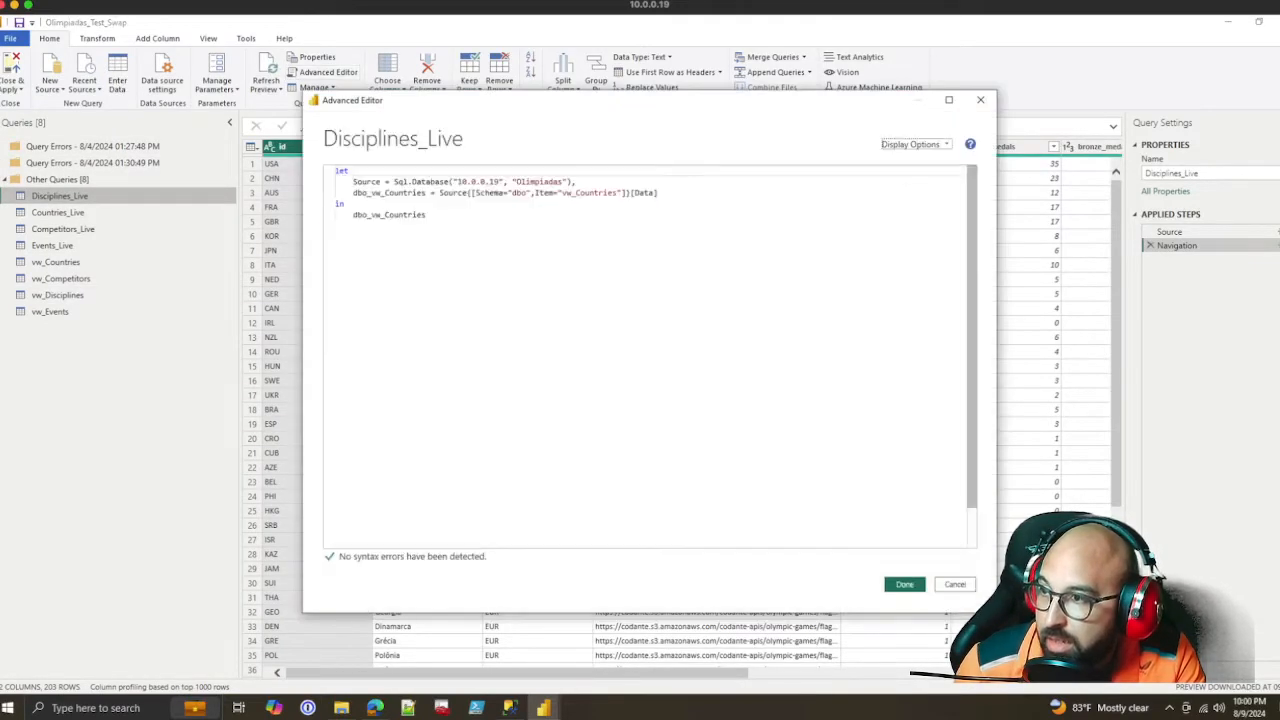
key(ctrl+a)
key(ctrl+v)
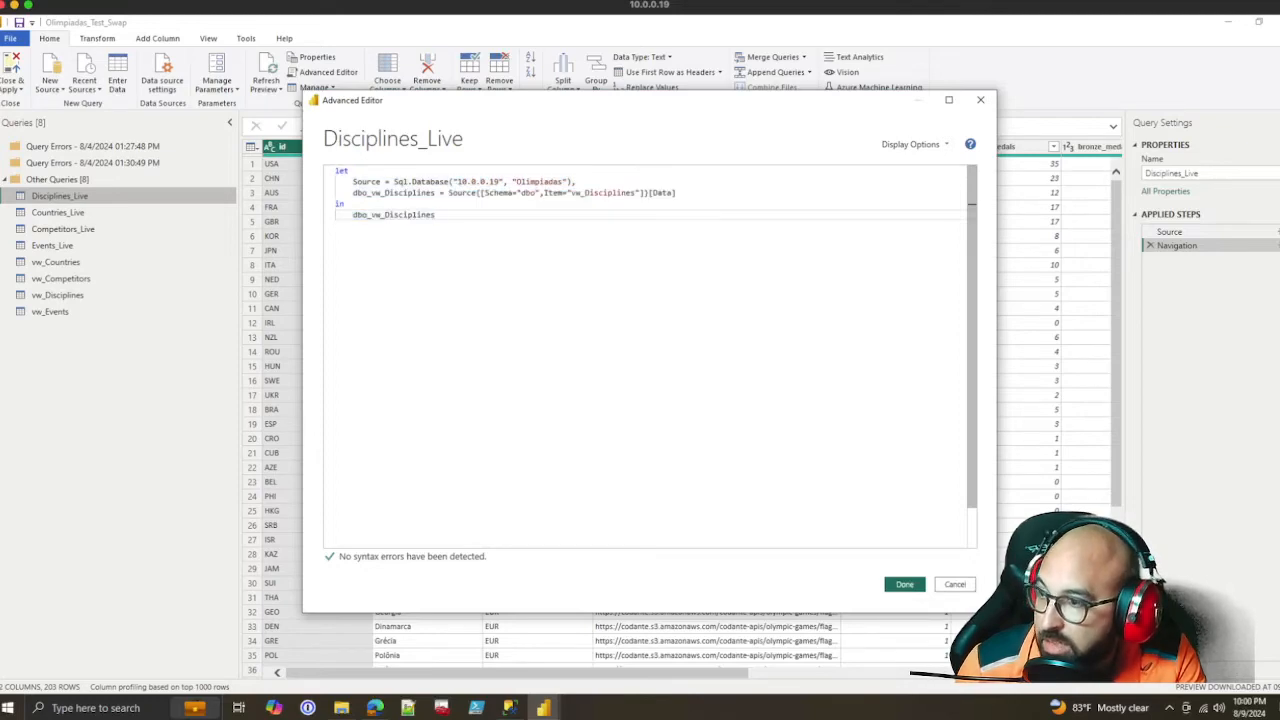
click(904, 584)
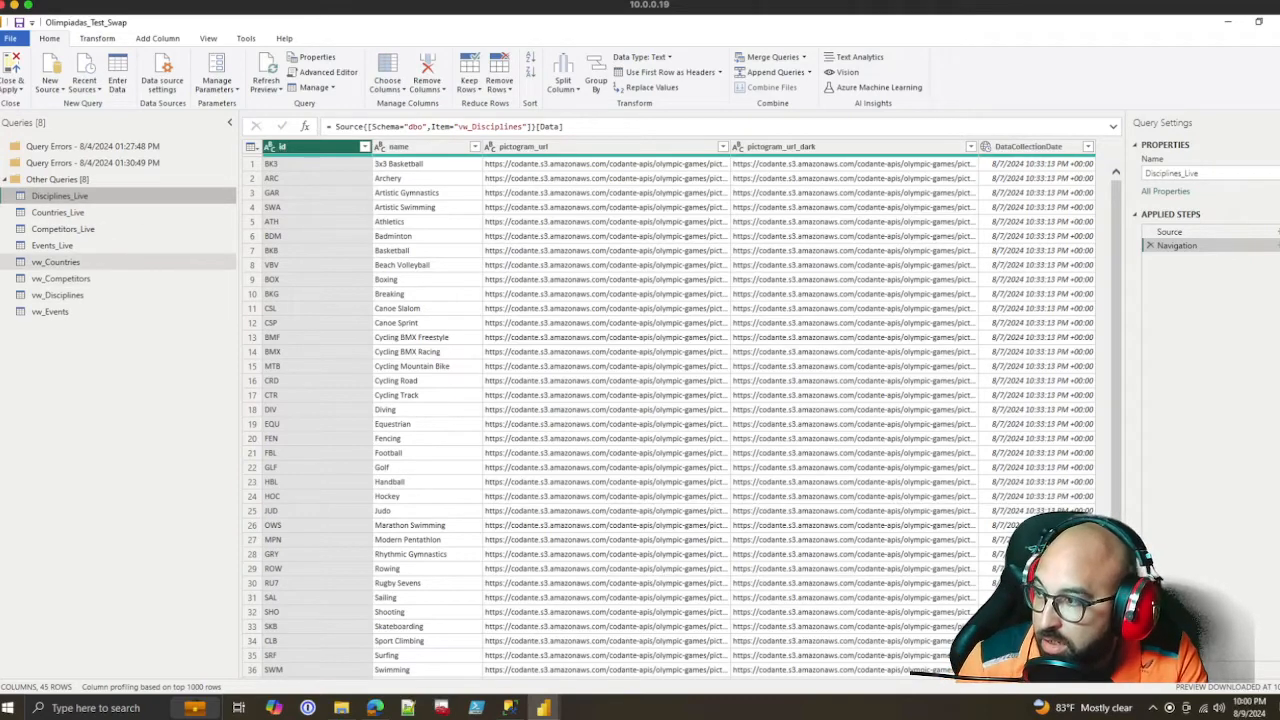
Copy the complete M code of the vw_Competitors query from the Advanced Editor
click(56, 262)
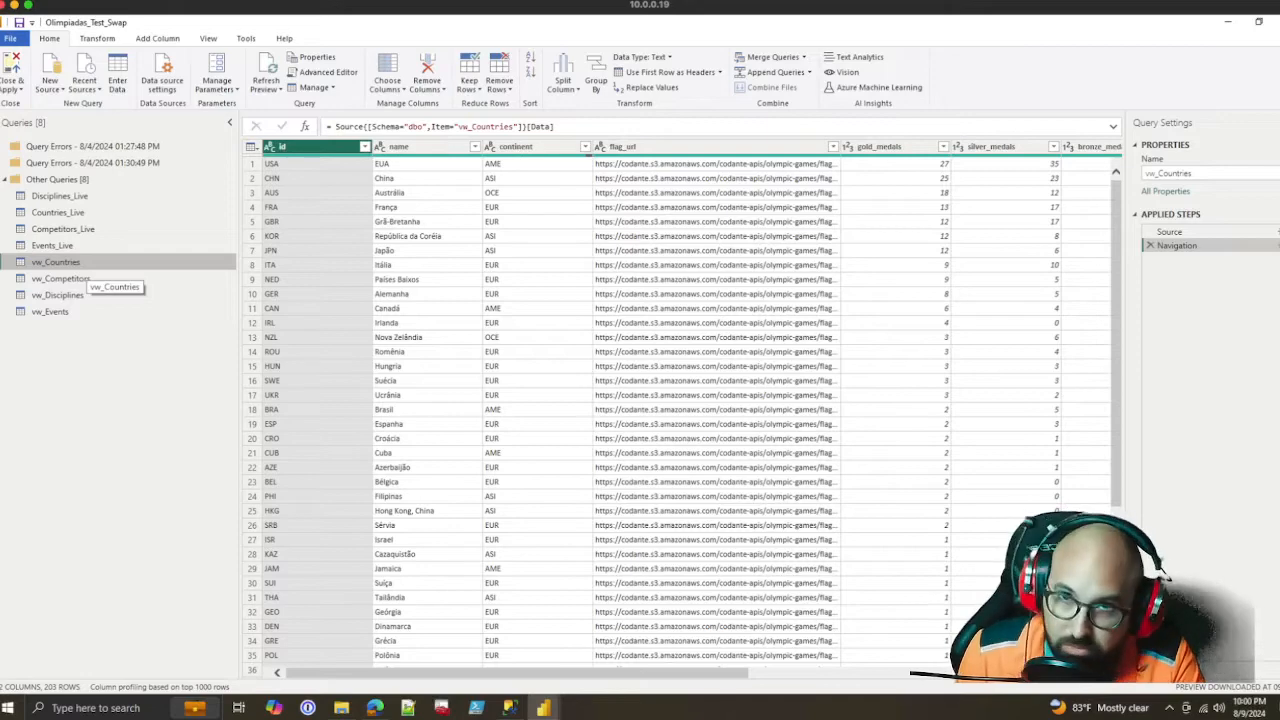
click(80, 279)
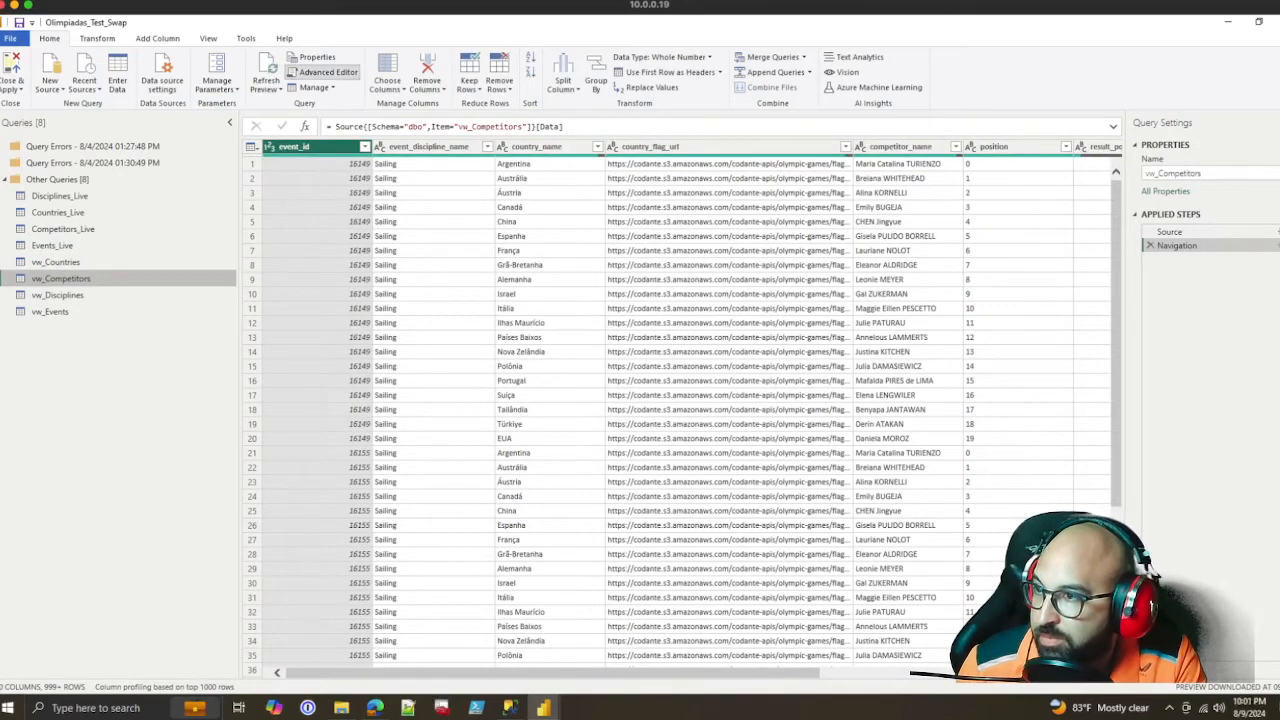
click(323, 72)
key(ctrl+a)
key(ctrl+c)
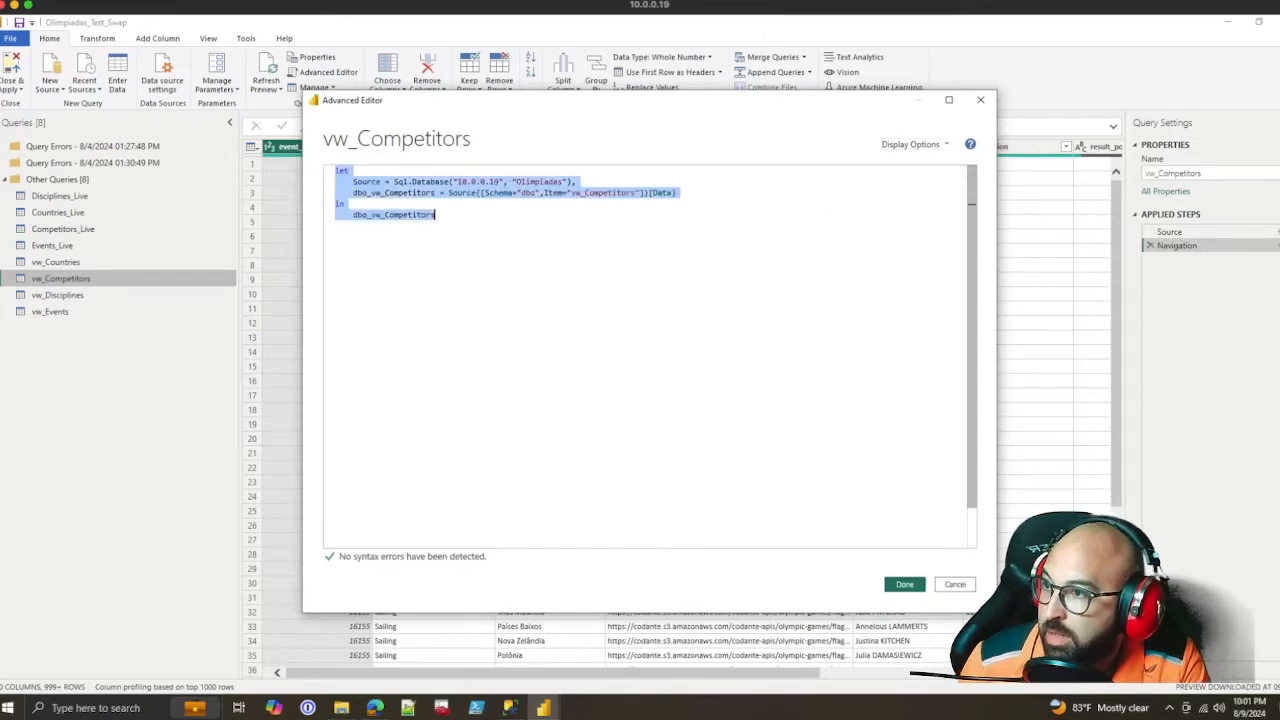
Replace the entire Advanced Editor code of the Competitors_Live query with the copied vw_Competitors code
click(63, 229)
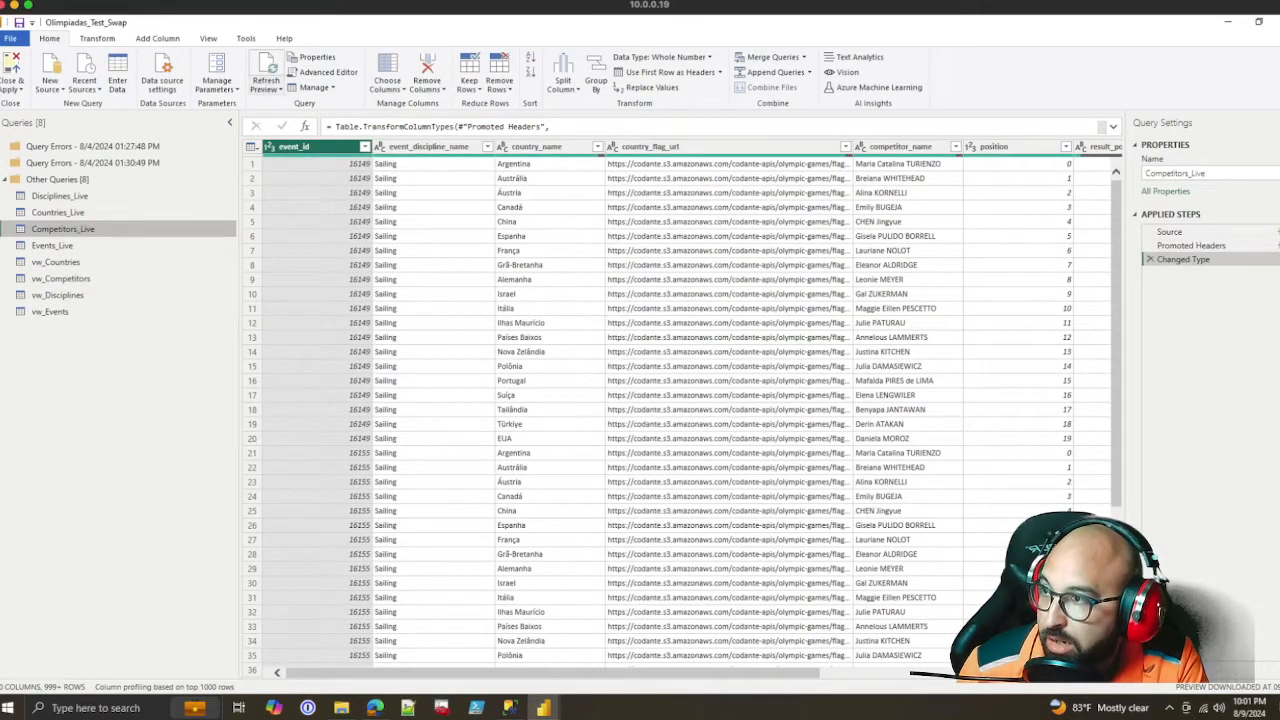
click(322, 72)
click(480, 292)
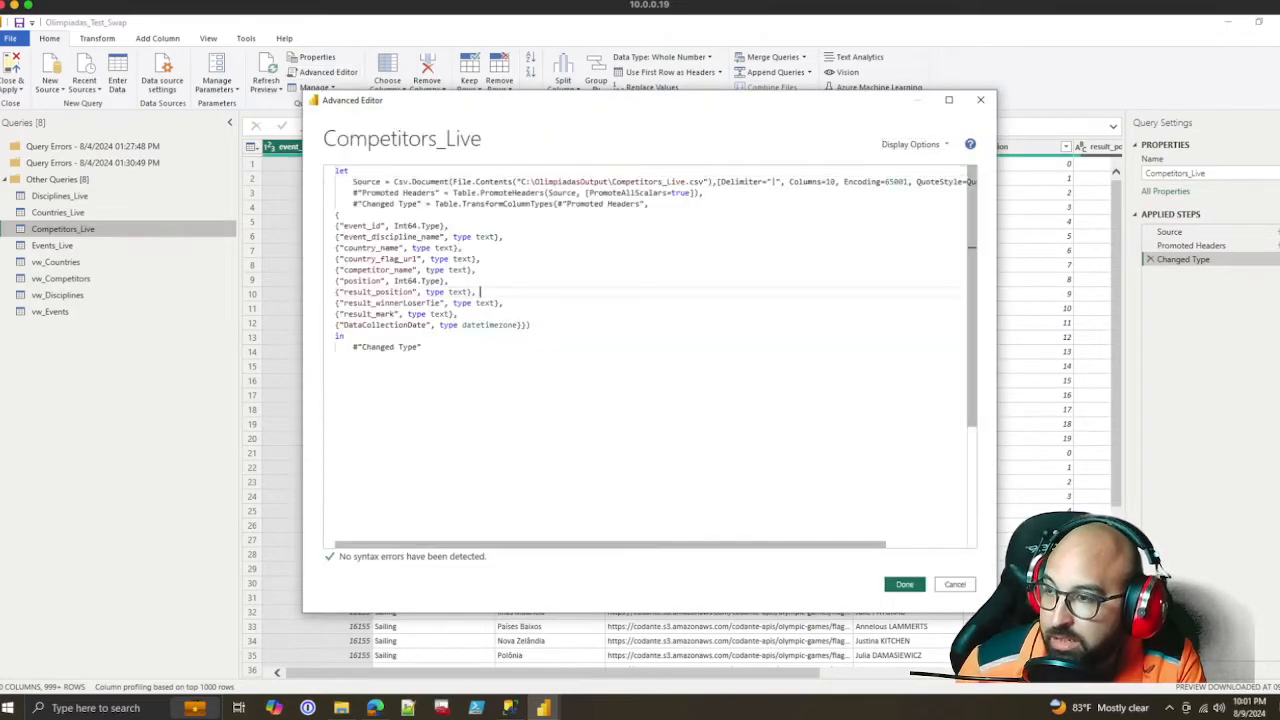
key(ctrl+a)
key(ctrl+v)
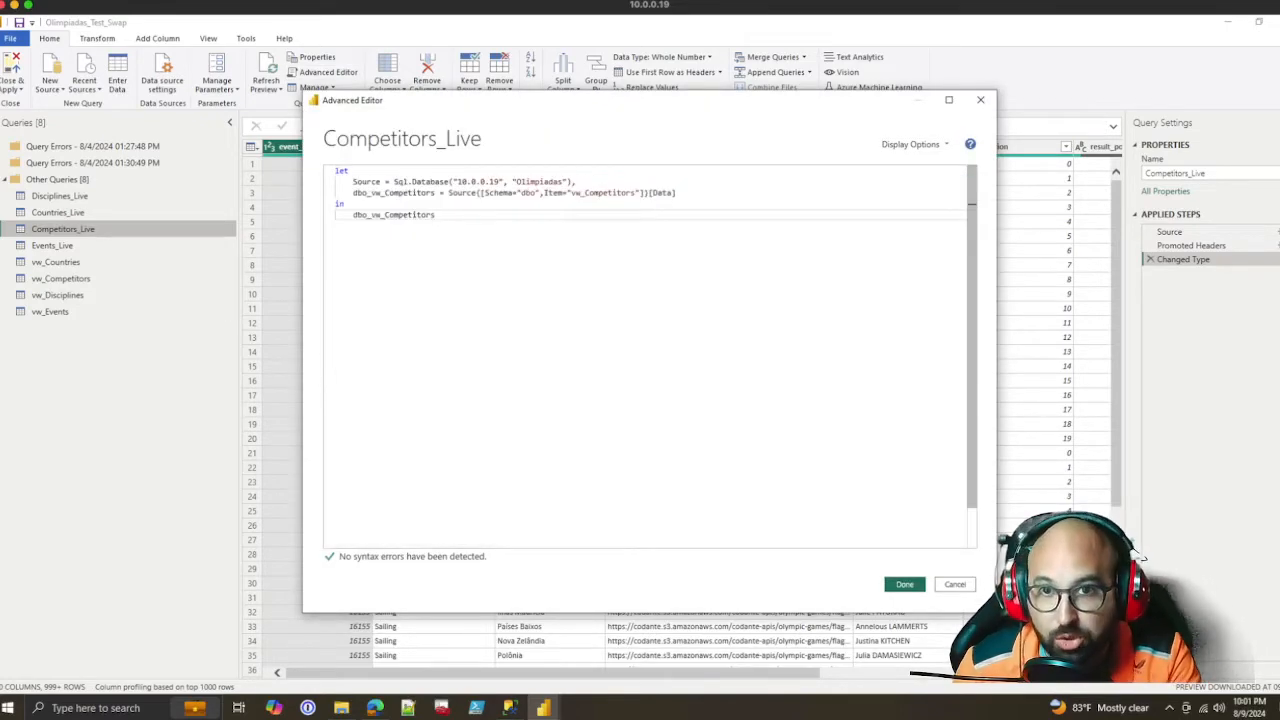
click(904, 584)
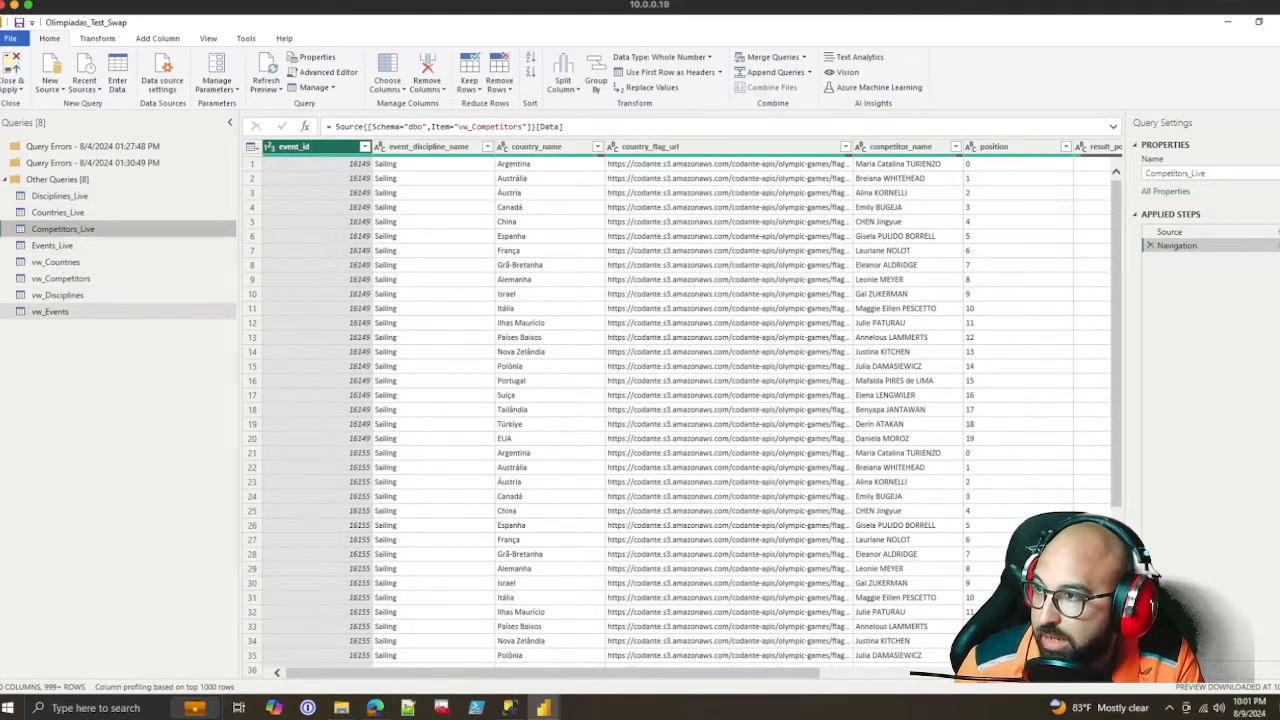
Copy the complete M code of the vw_Events query from the Advanced Editor
click(50, 311)
click(322, 72)
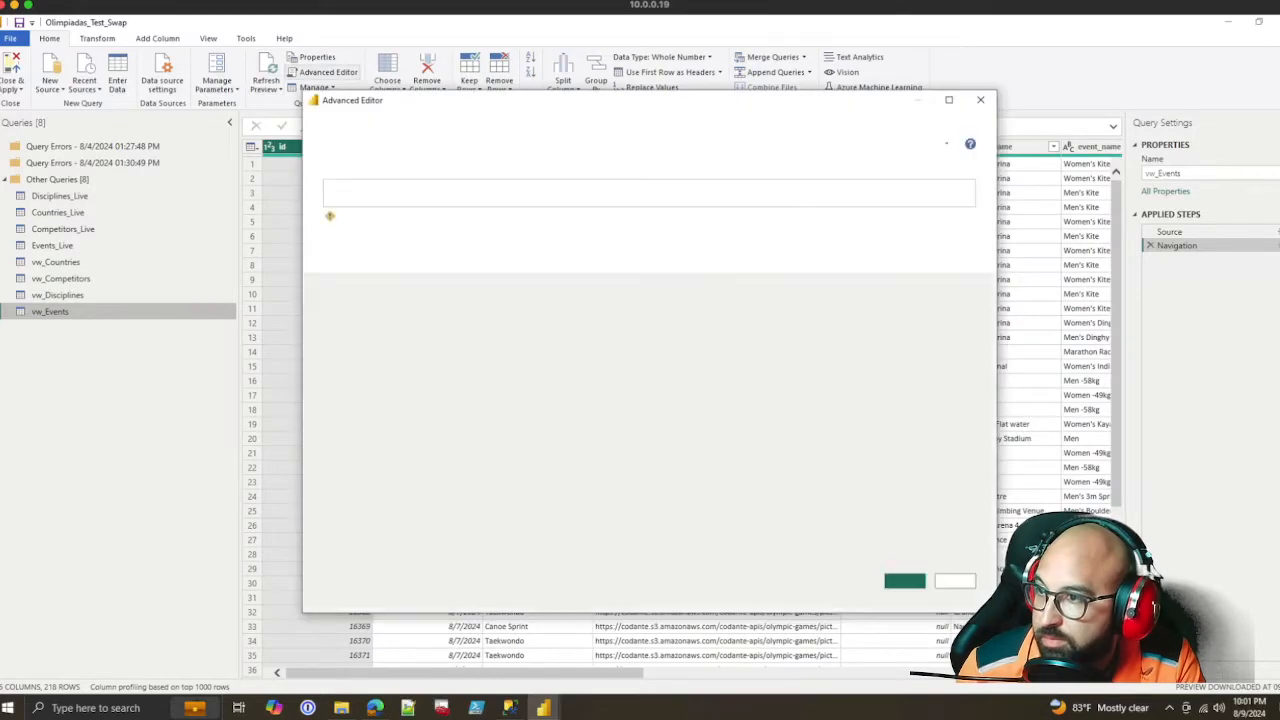
key(ctrl+a)
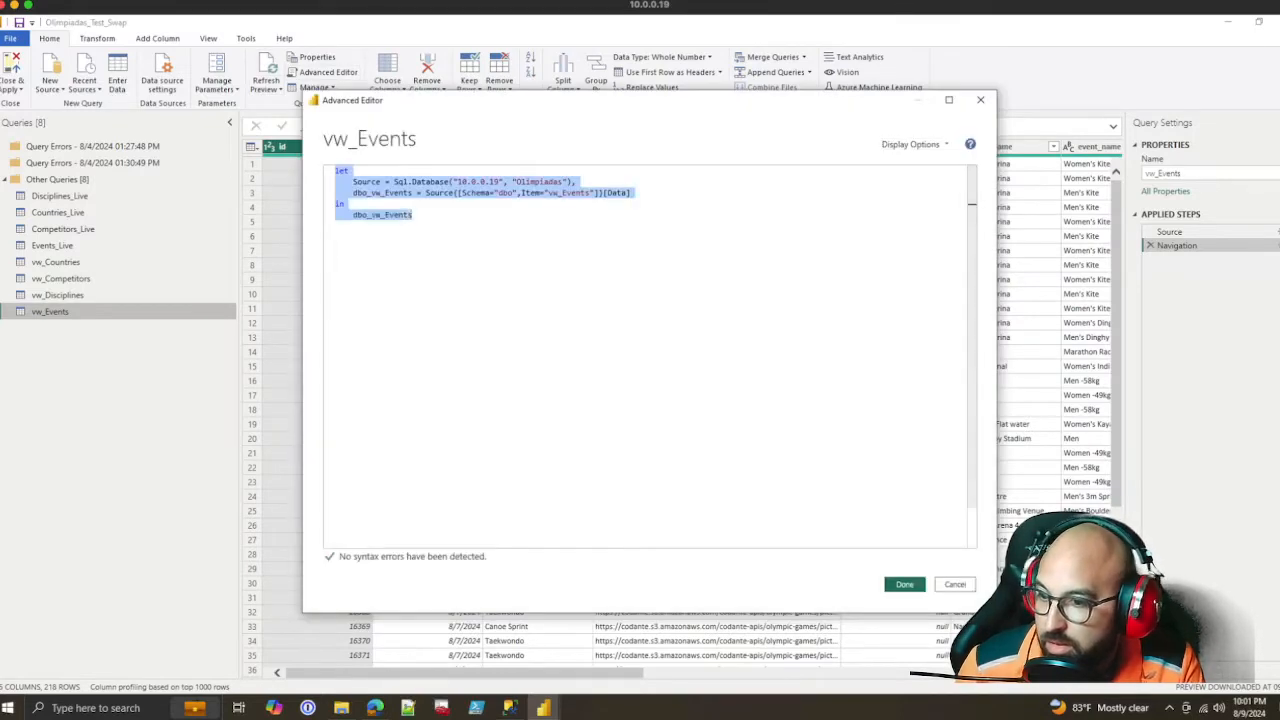
click(904, 584)
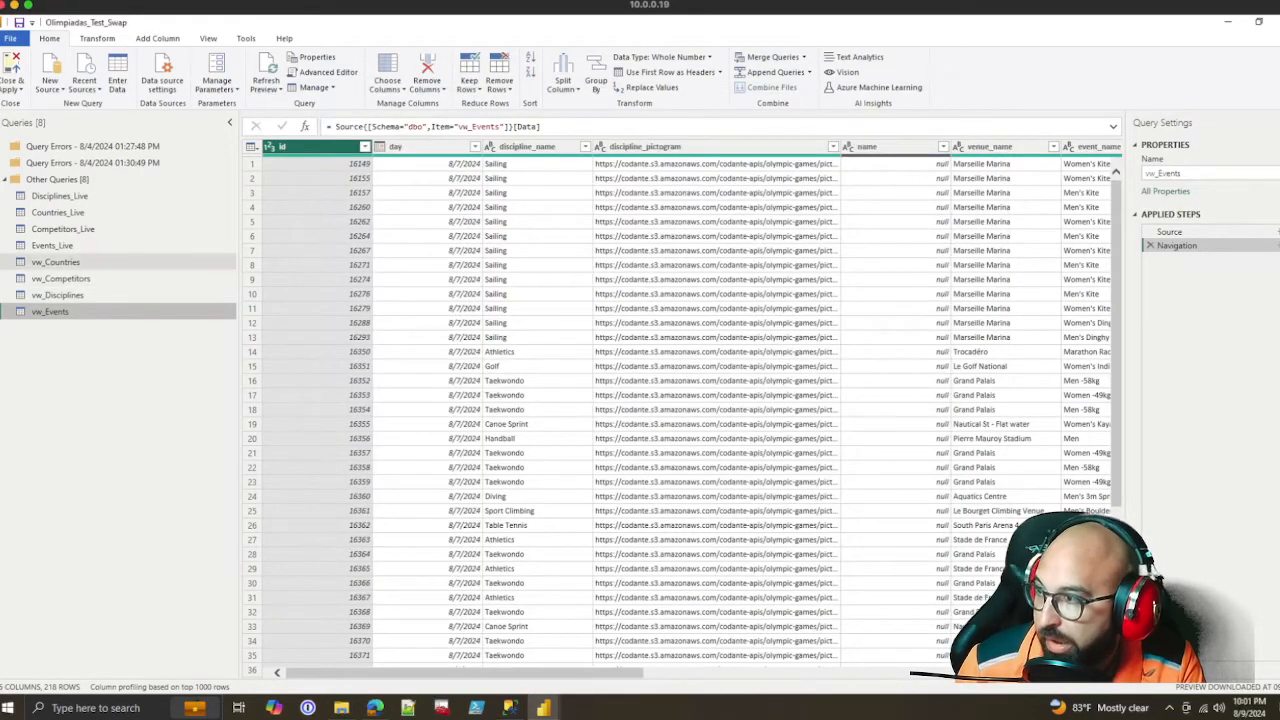
Replace the entire Advanced Editor code of the Events_Live query with the copied vw_Events code, and apply all query changes to the report
click(52, 245)
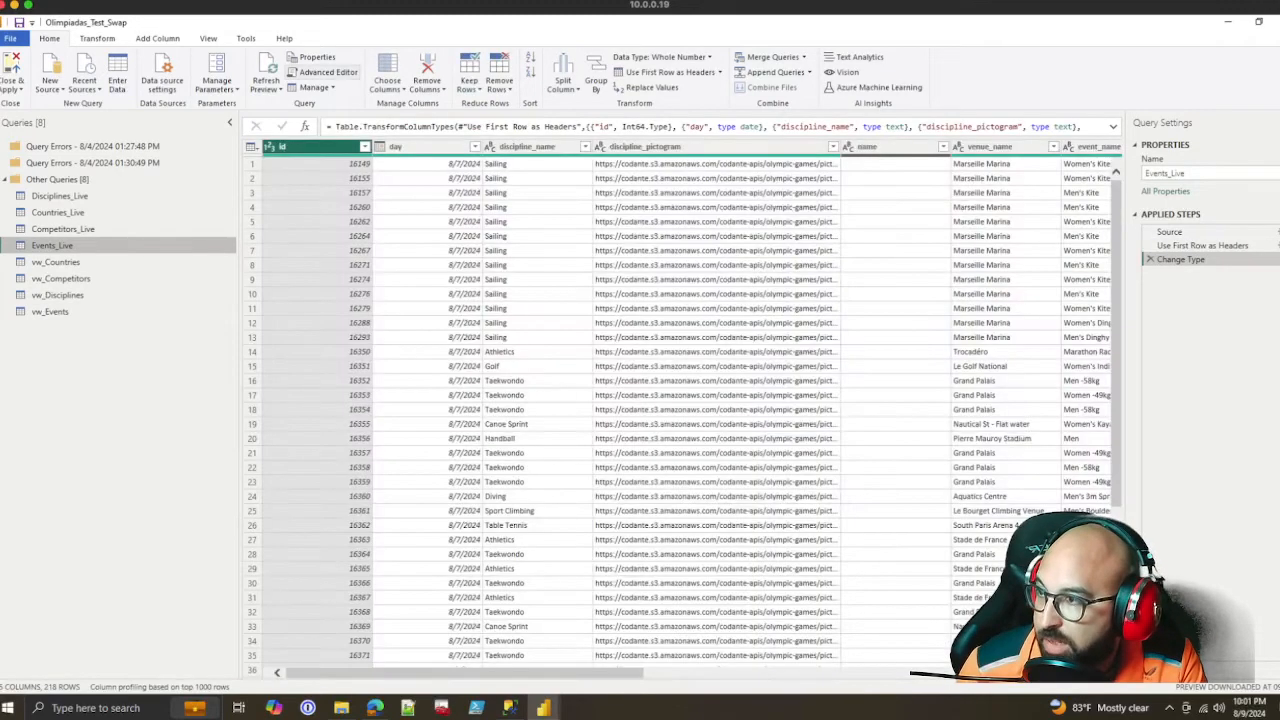
click(322, 72)
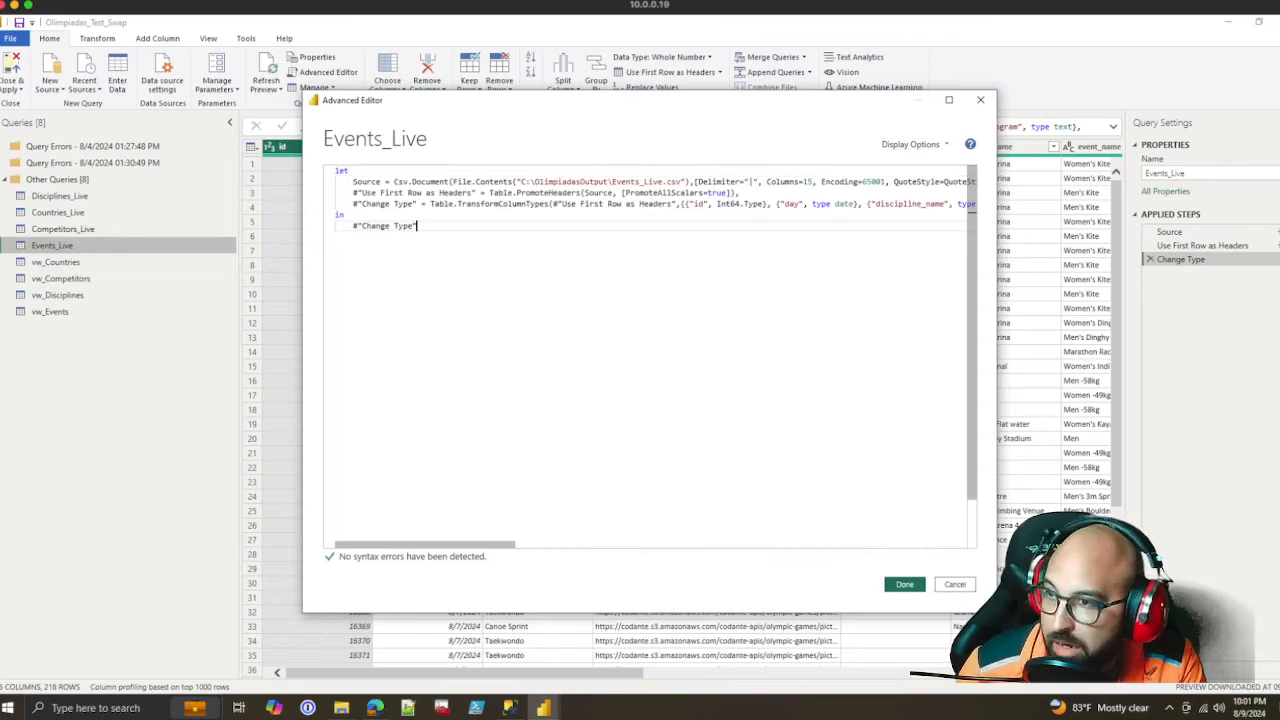
drag(682, 182, 535, 182)
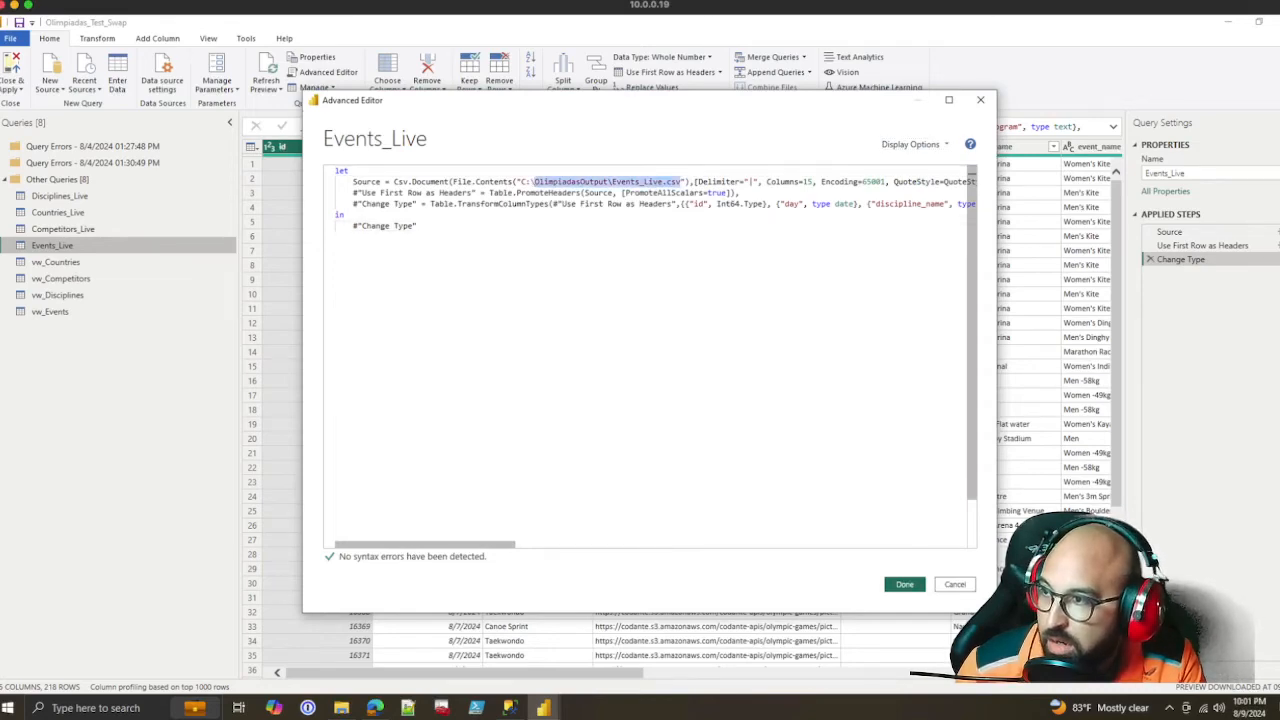
click(417, 226)
key(ctrl+a)
text(let     Source = Sql.Database("10.0.0.10", "Olimpiadas"),     dbo_vw_Events = Source{[Schema="dbo",Item="vw_Events"]}[Data] in     dbo_vw_Events)
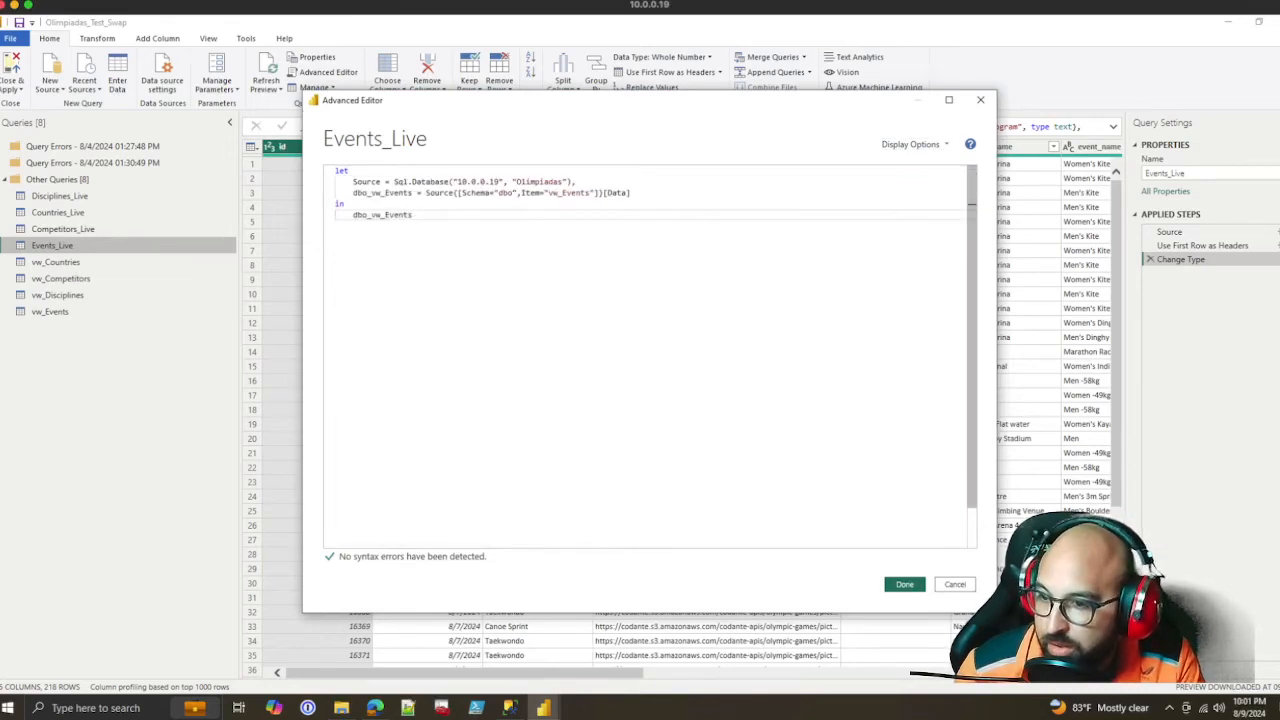
click(904, 584)
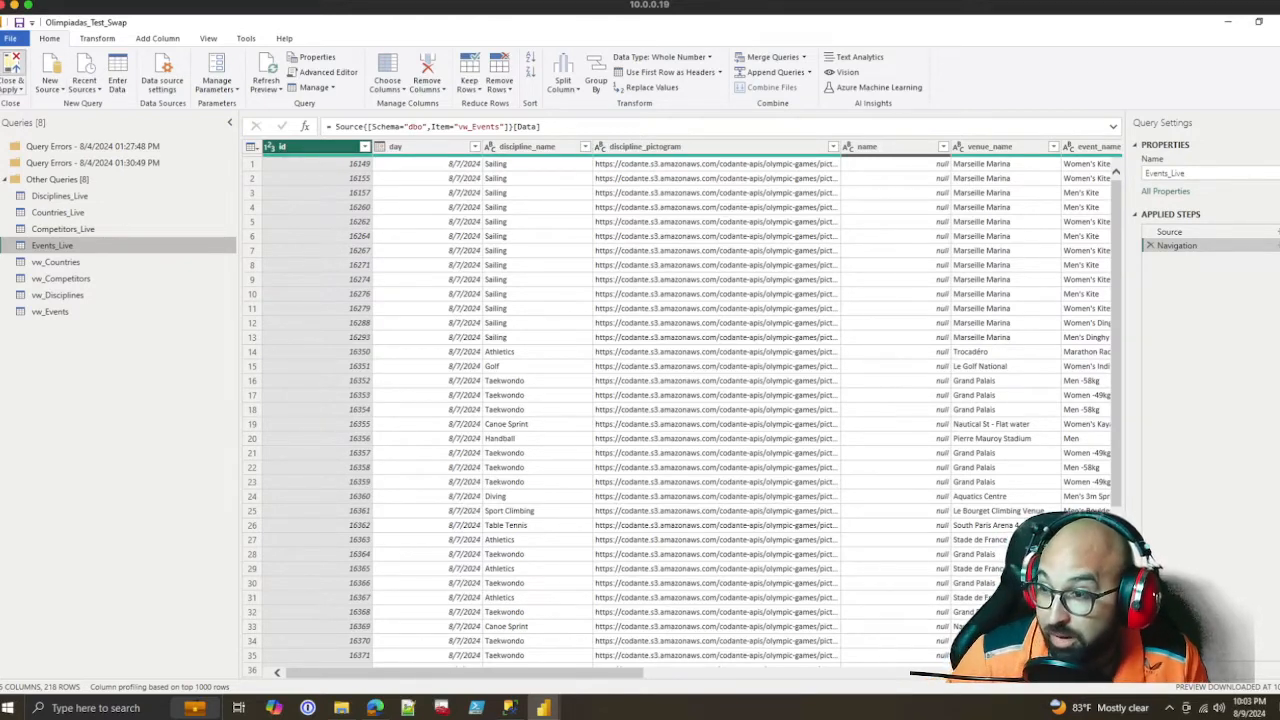
click(12, 64)
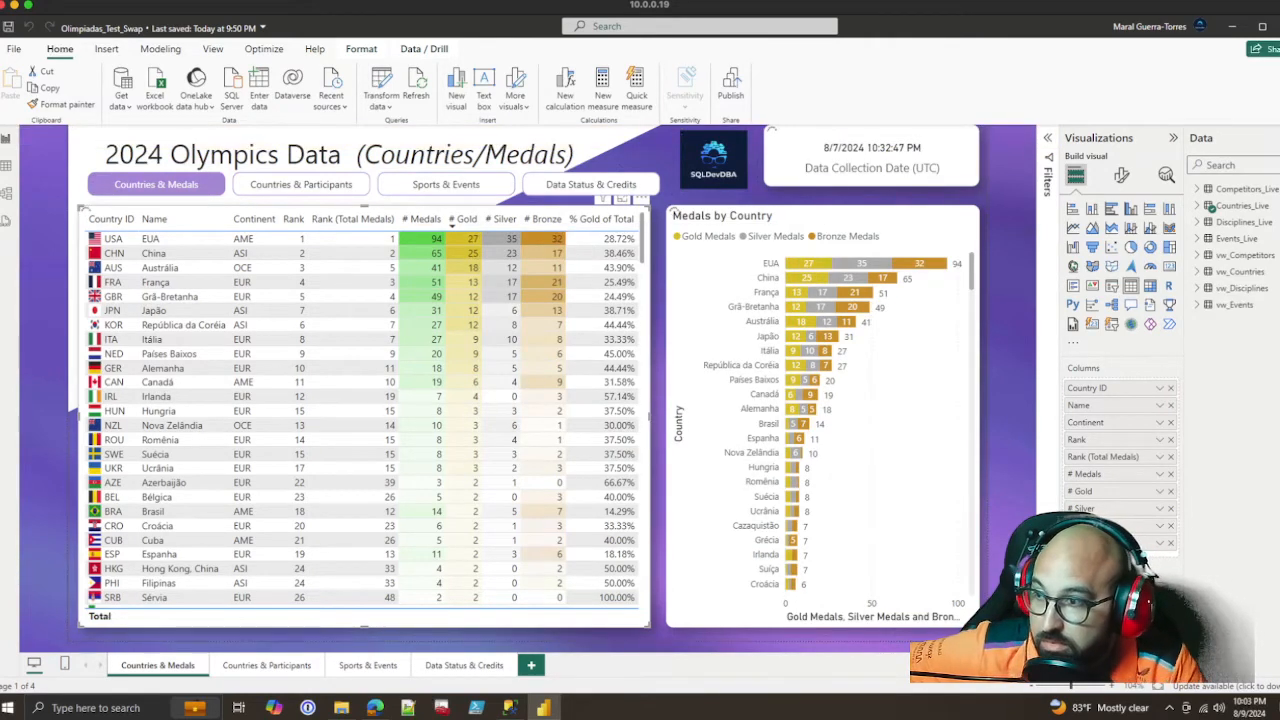
Display the Gold_Medals_Pct calculated column of the Countries_Live table and select its entire DAX formula
mouse_move(1242, 206)
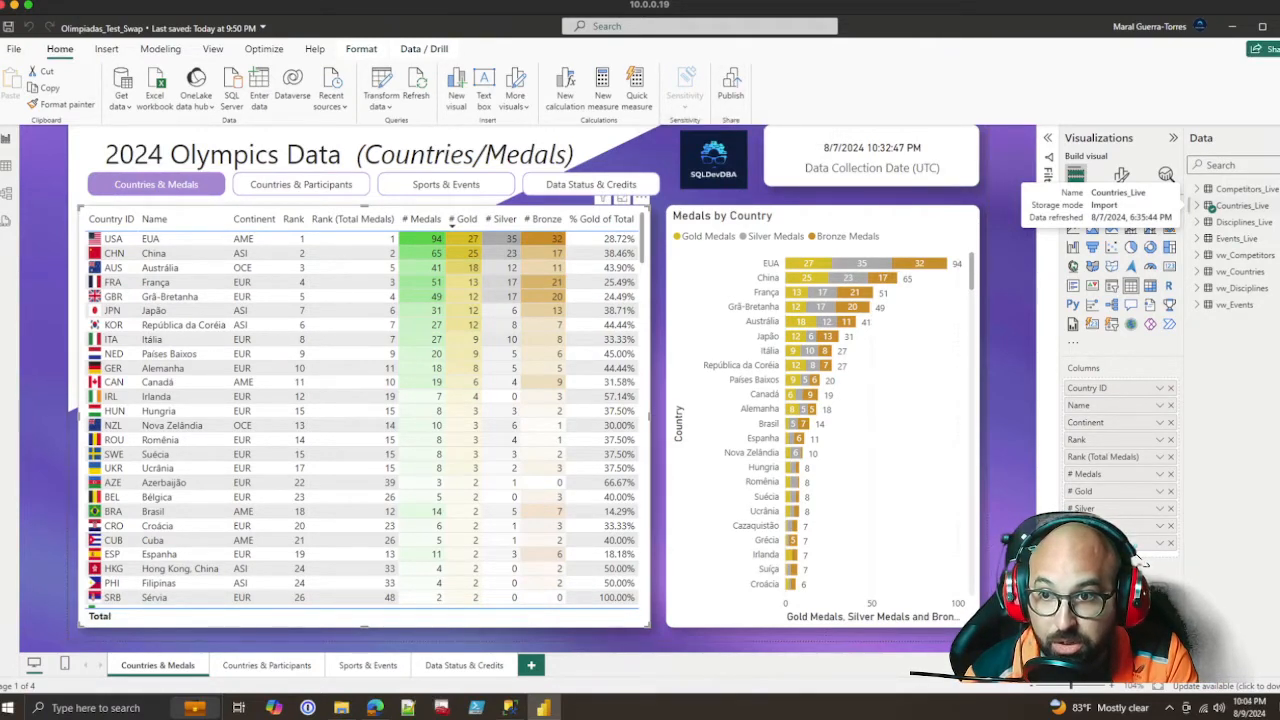
click(1200, 205)
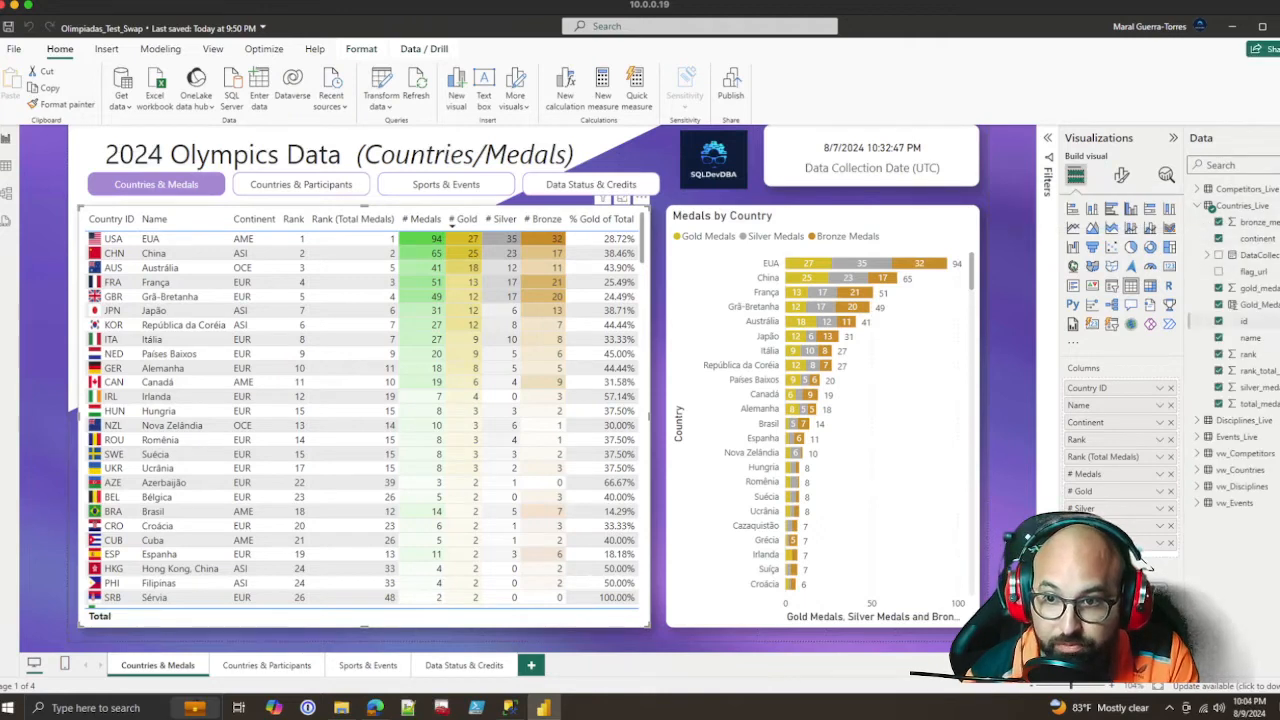
click(1245, 304)
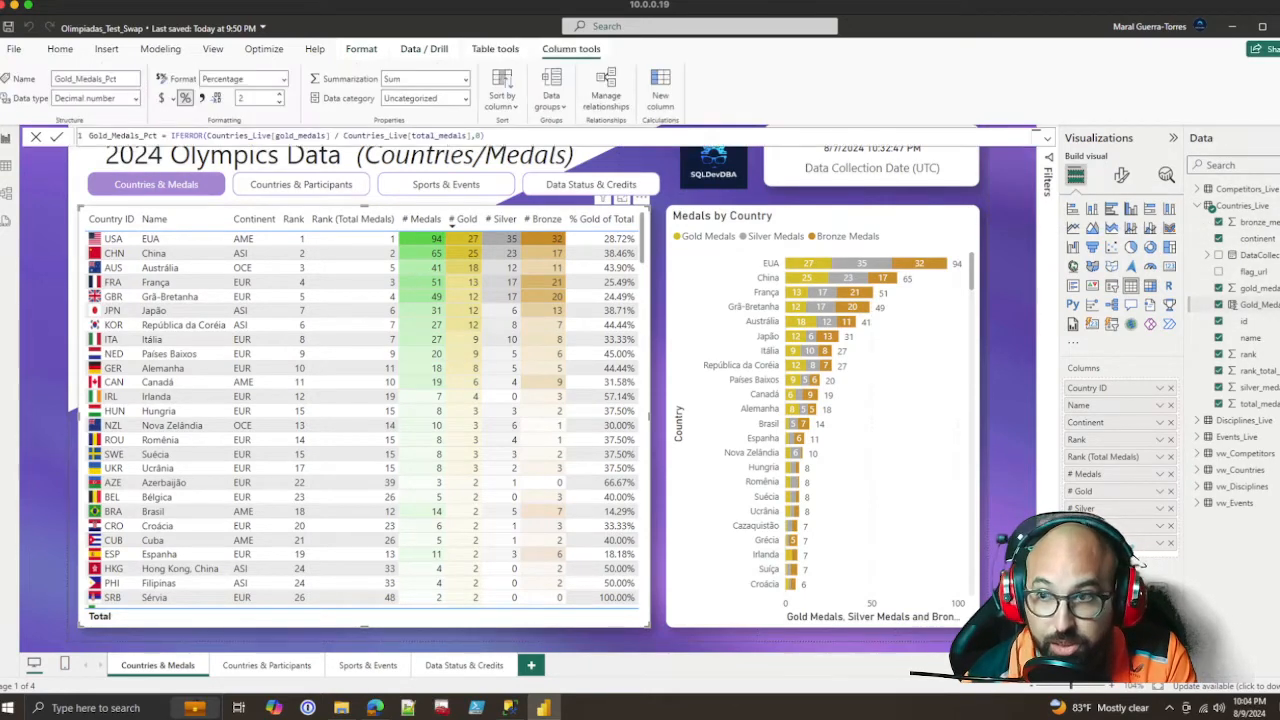
drag(486, 135, 88, 135)
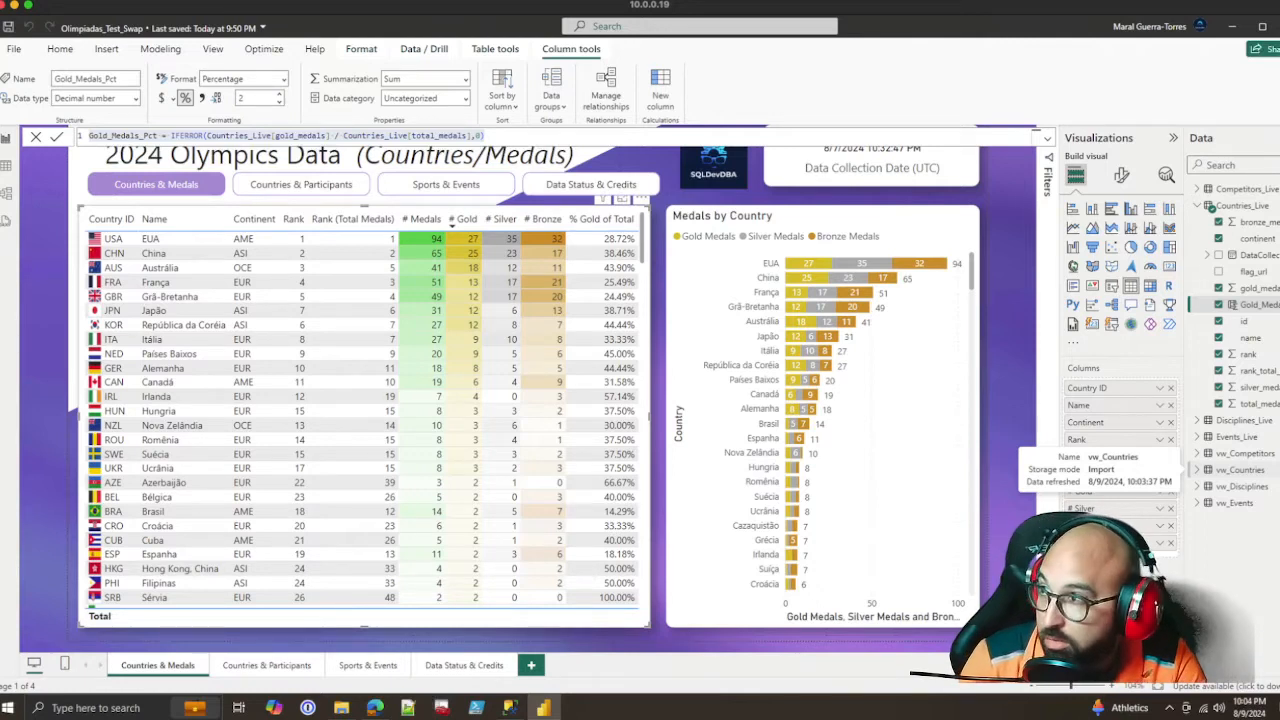
Save the report, and delete the redundant vw_Competitors table from the model
click(9, 27)
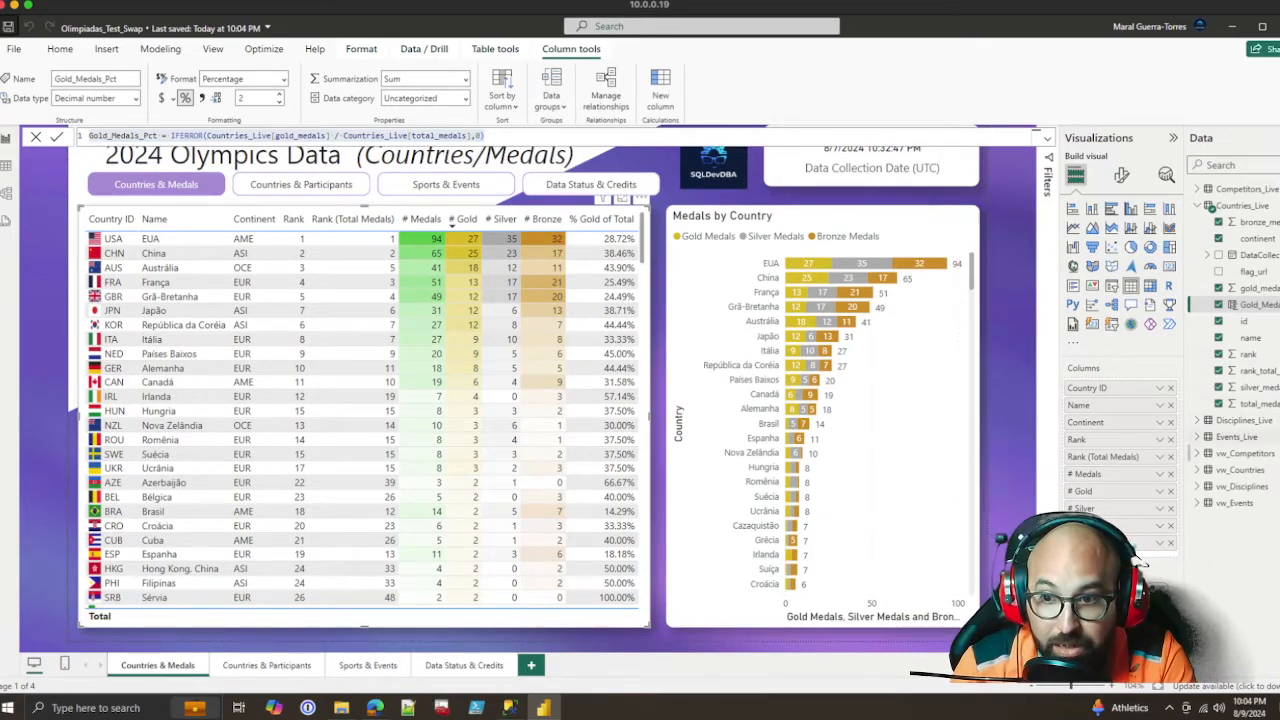
right_click(1232, 453)
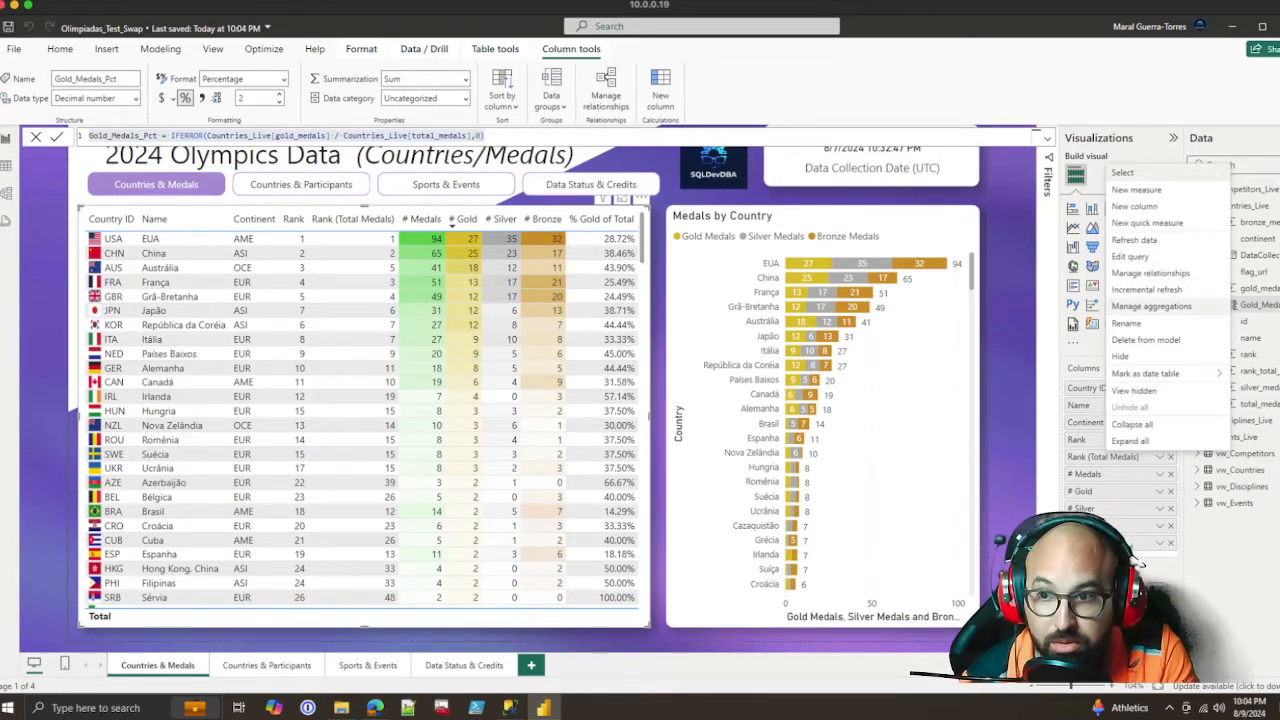
click(1145, 340)
key(Return)
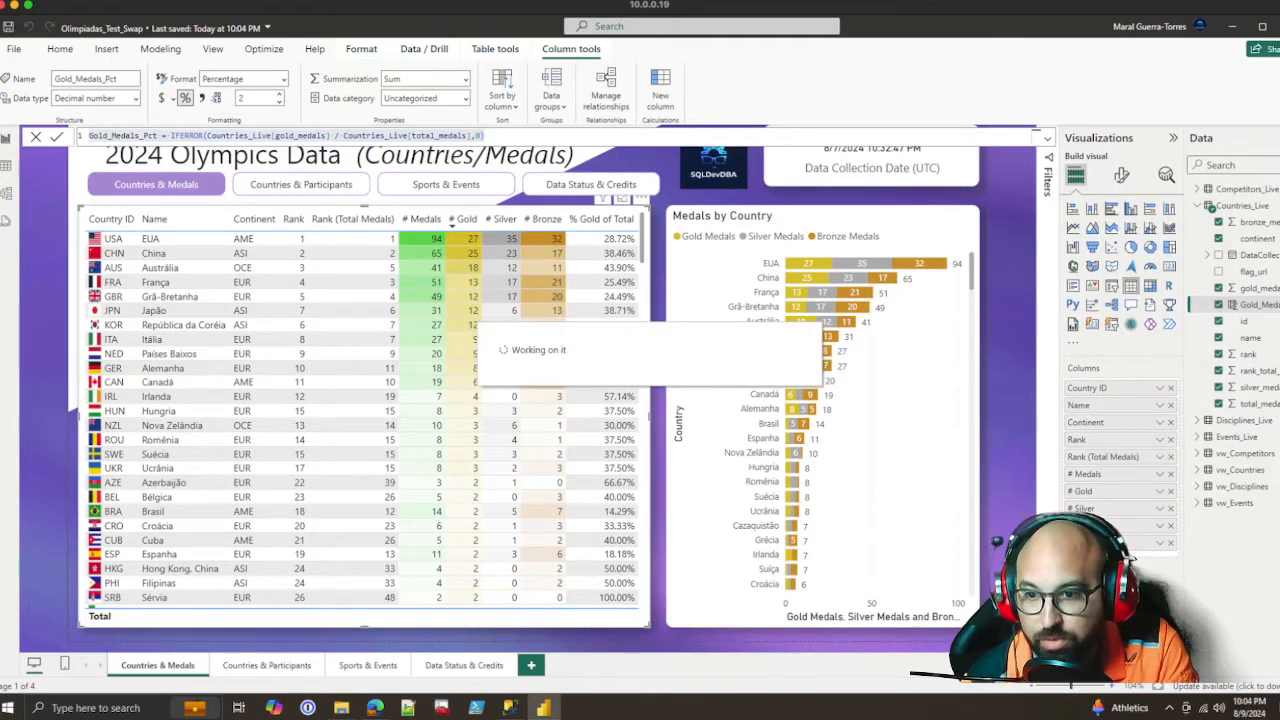
Delete the vw_Countries, vw_Disciplines and vw_Events tables from the model
right_click(1228, 454)
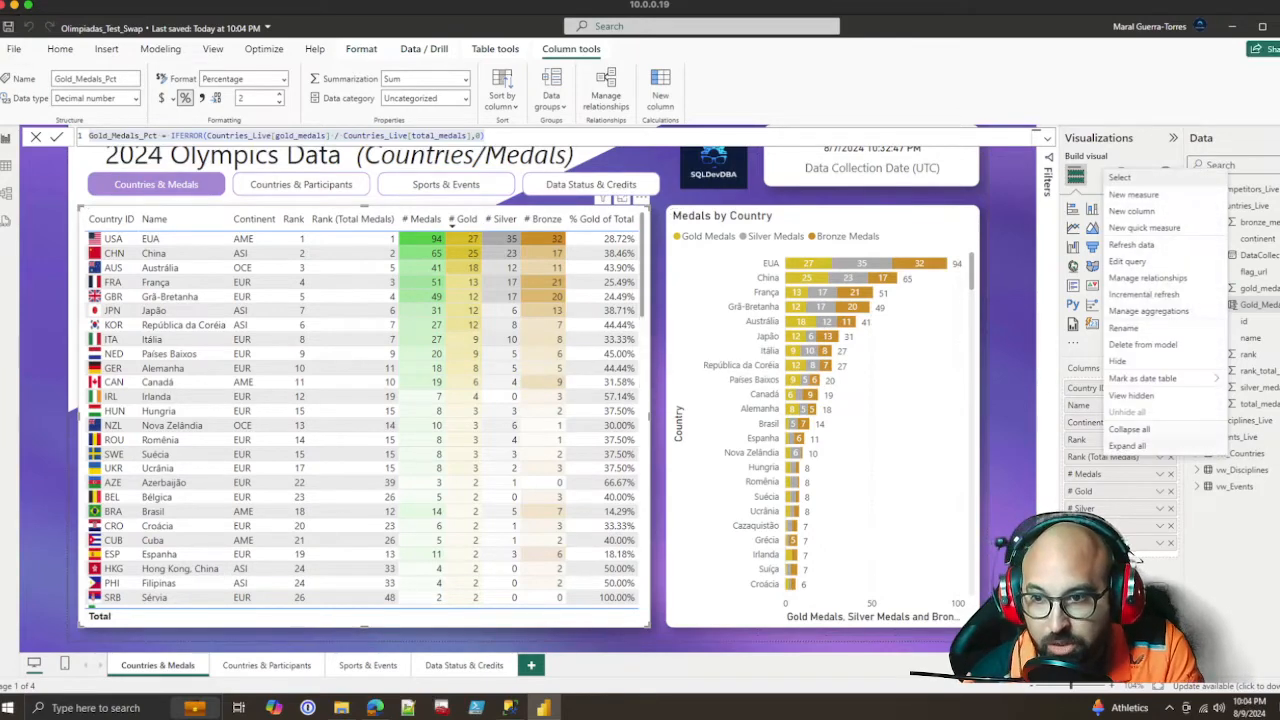
click(1142, 344)
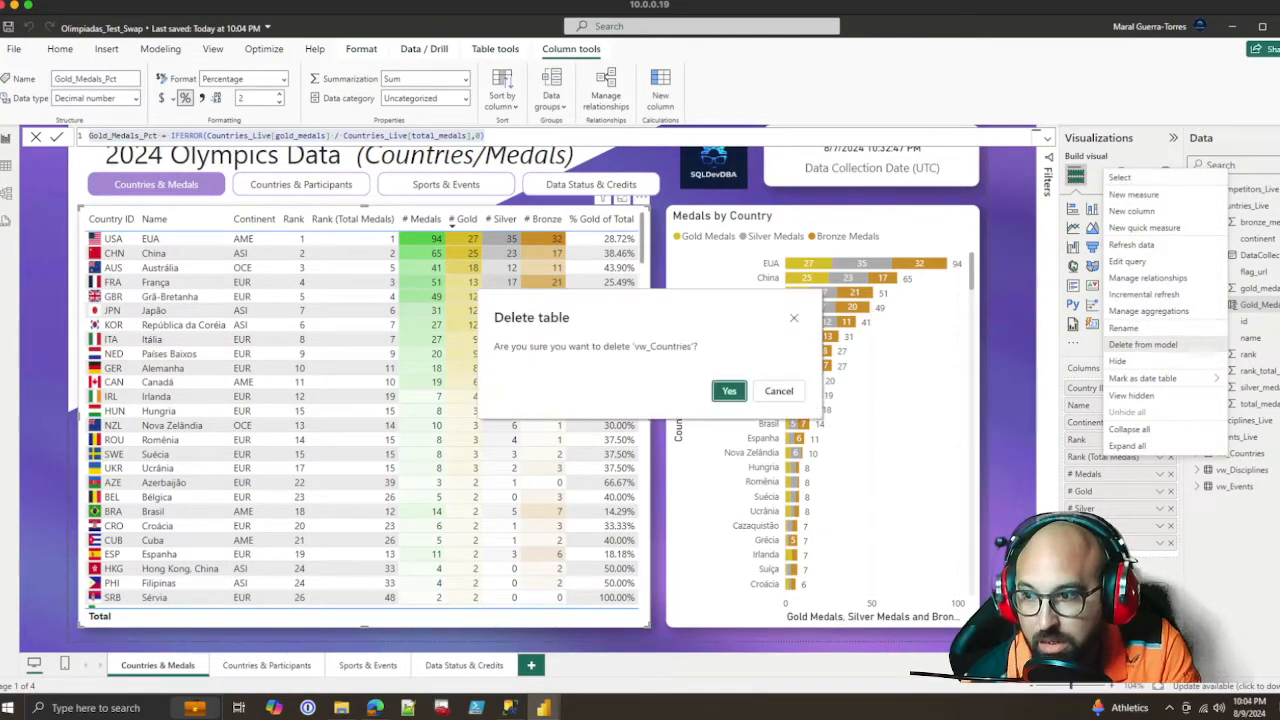
click(729, 391)
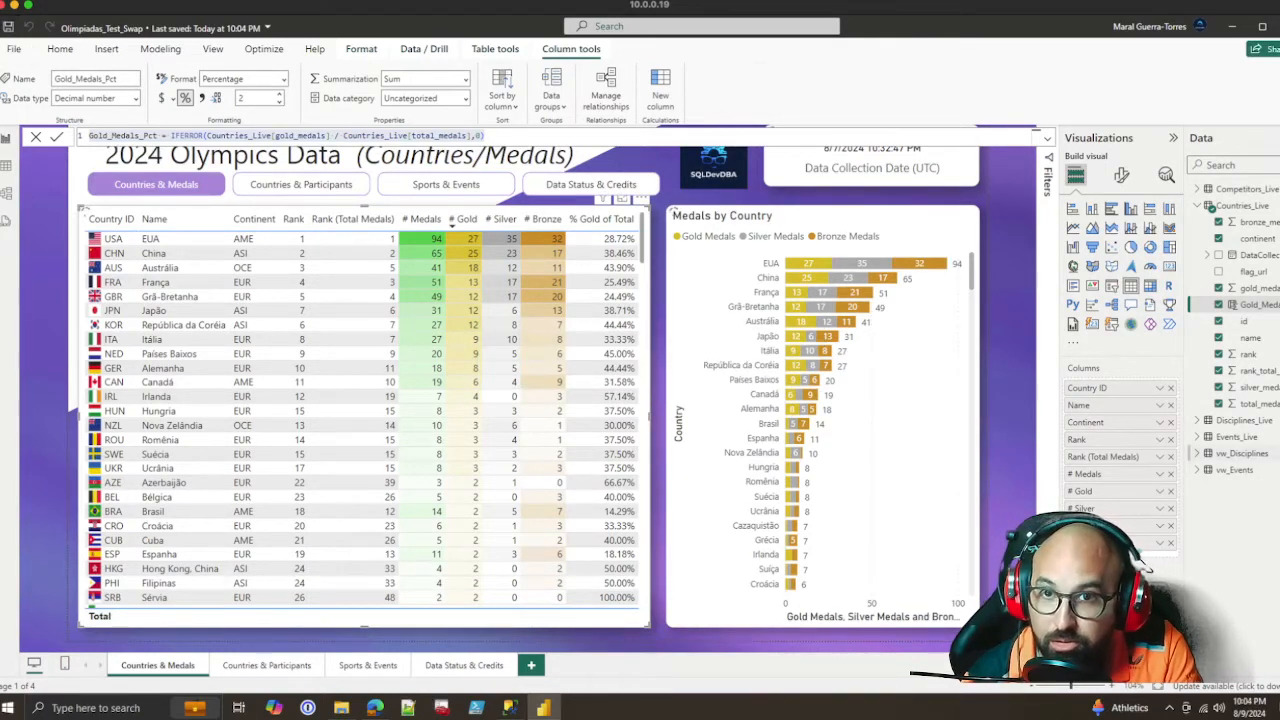
right_click(1240, 453)
click(1160, 346)
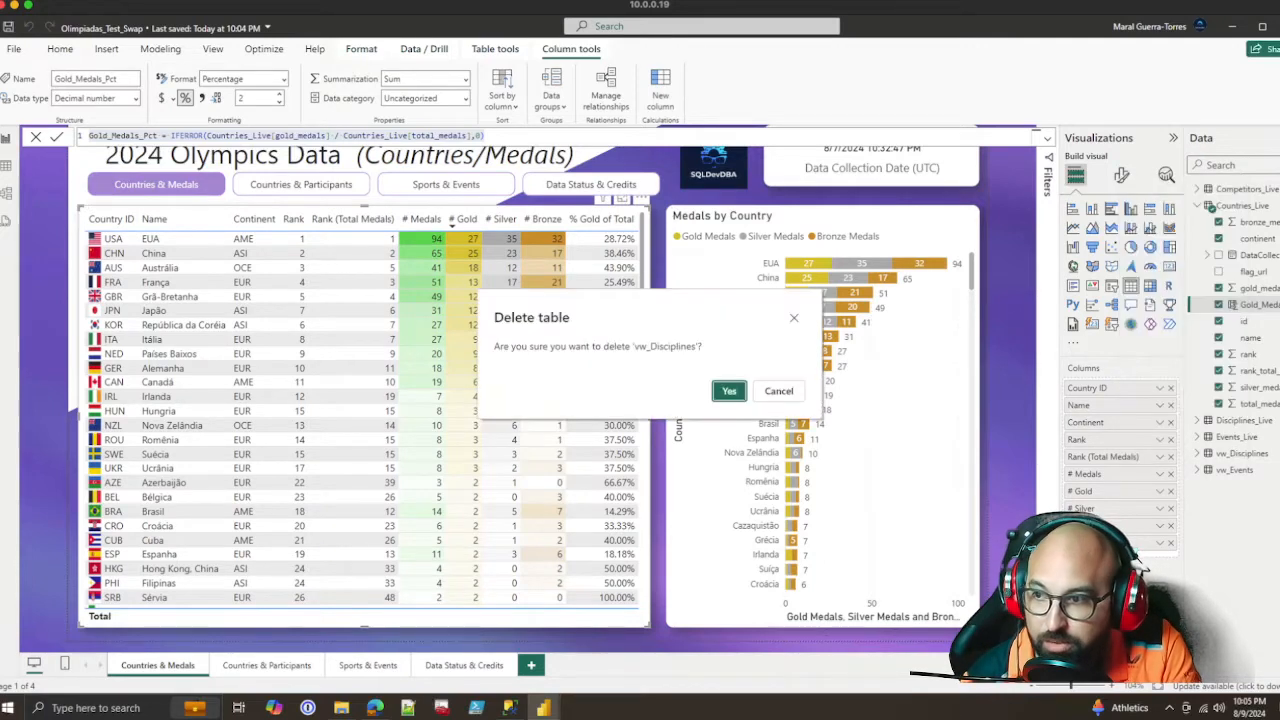
click(729, 391)
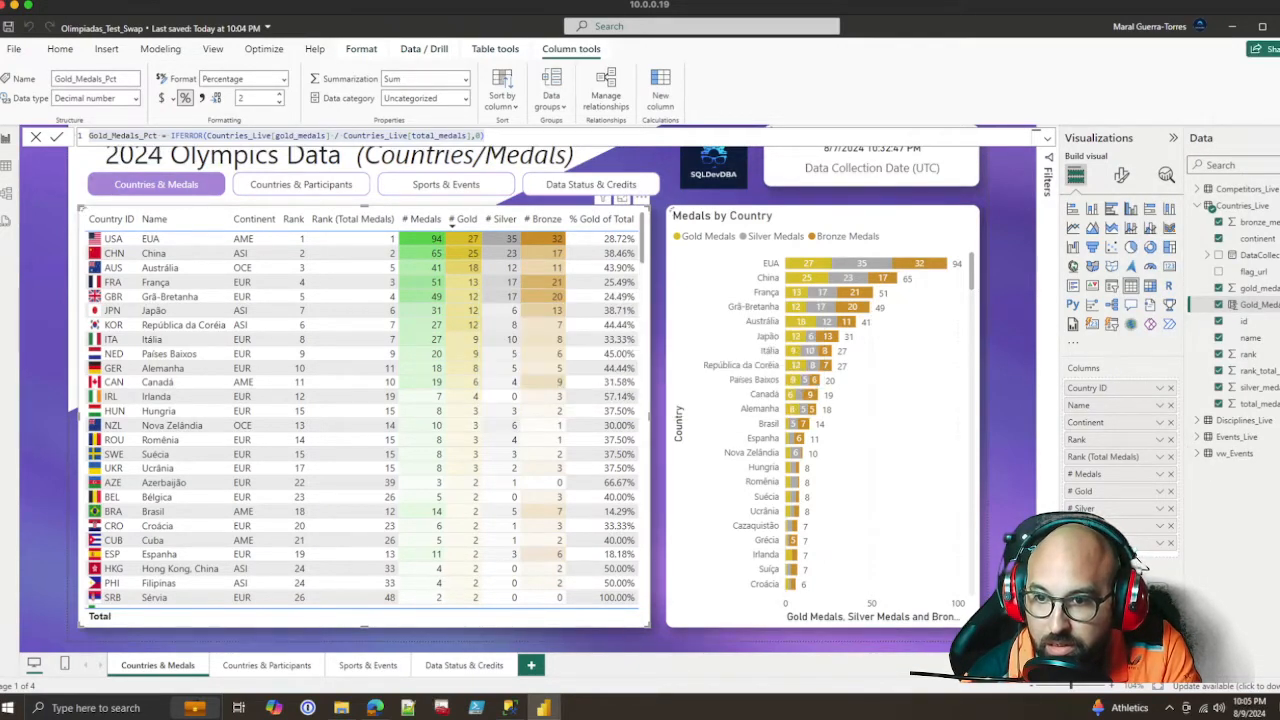
right_click(1237, 454)
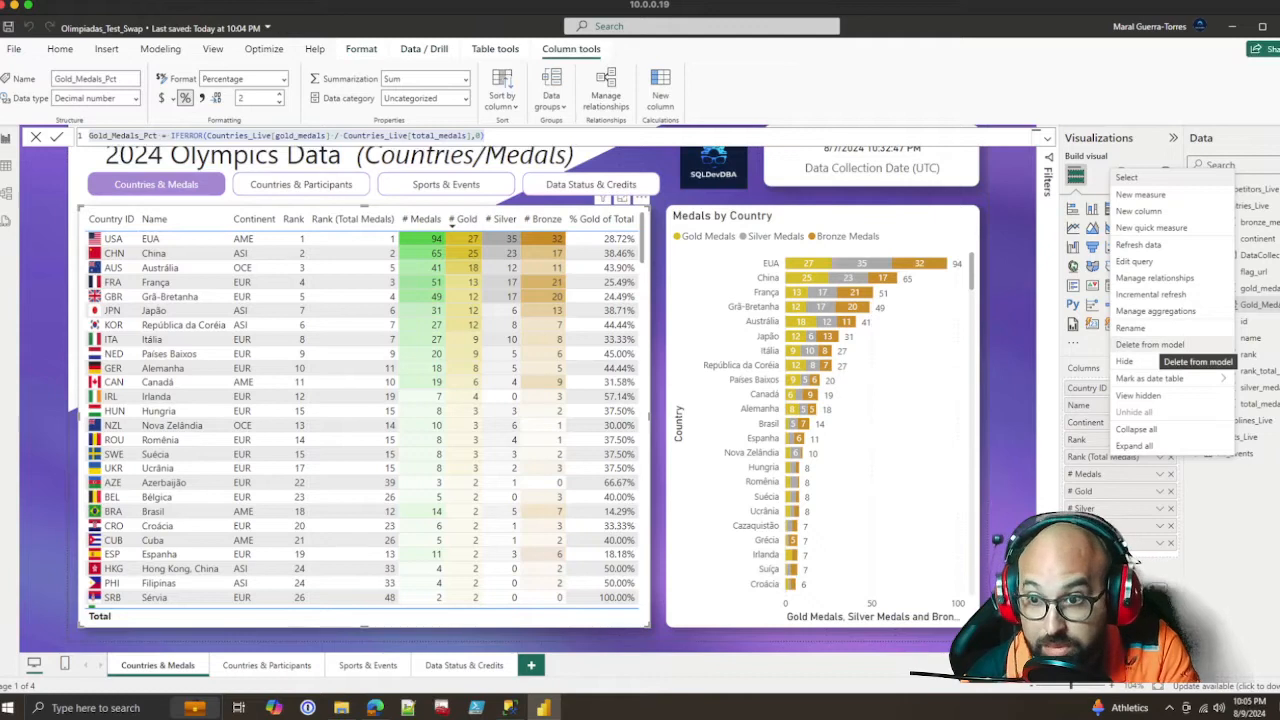
click(1150, 345)
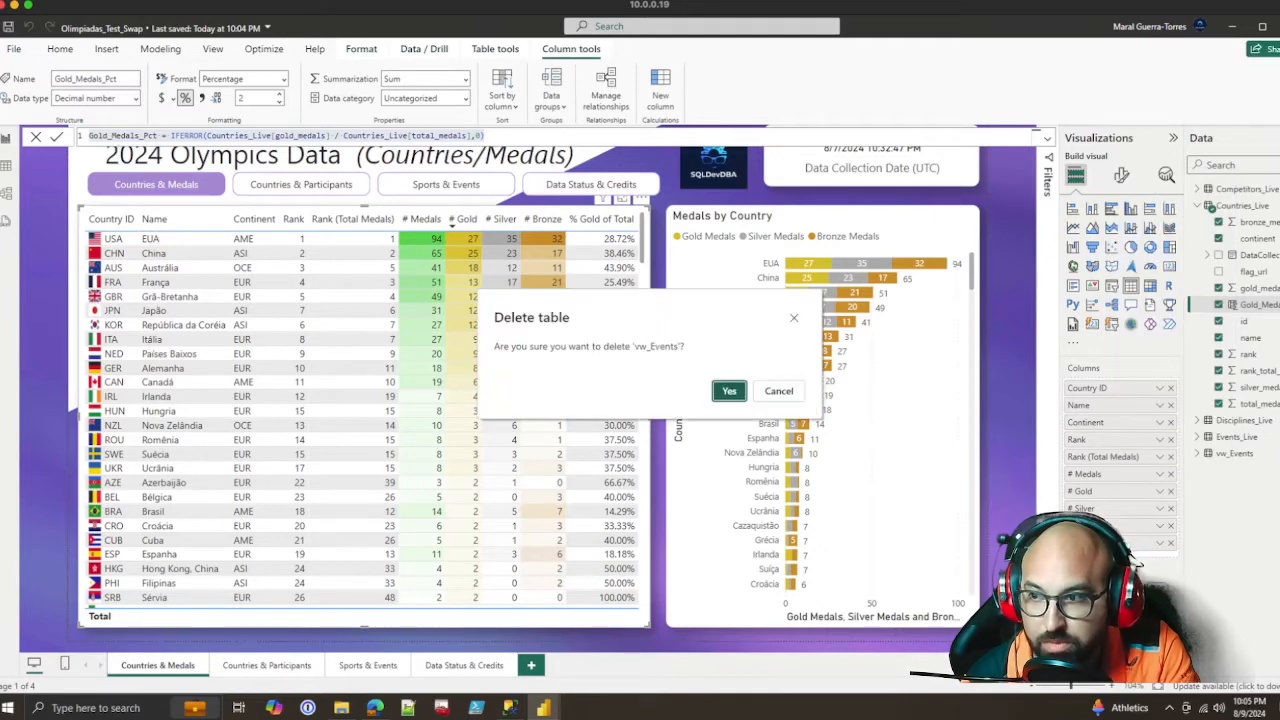
click(729, 391)
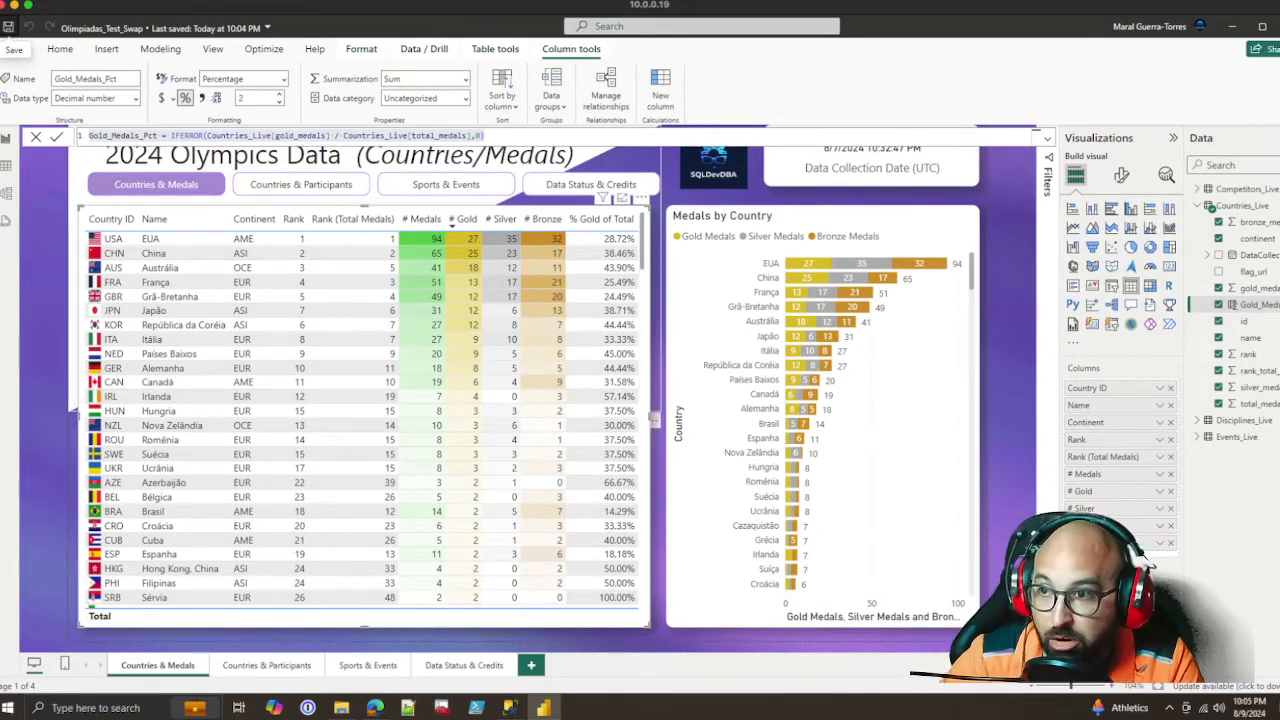
Select the Data Collection Date card on the report page and refresh the data of the Countries_Live table
click(45, 300)
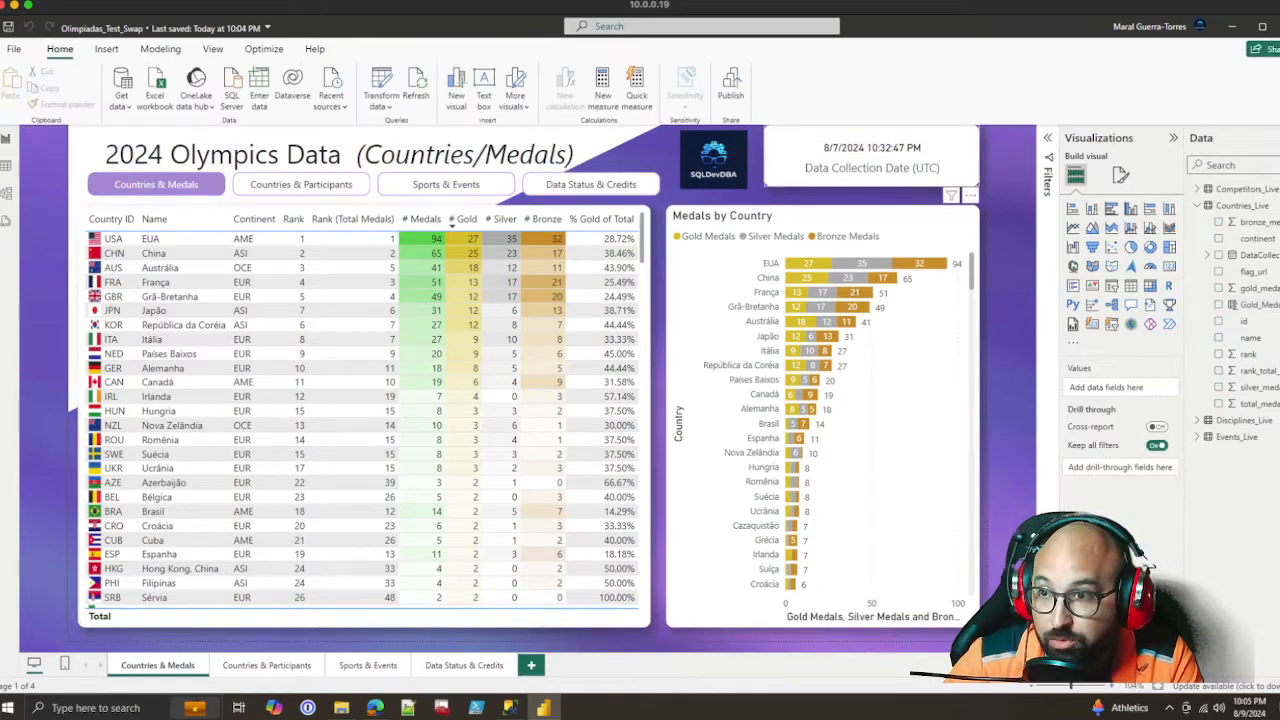
click(871, 160)
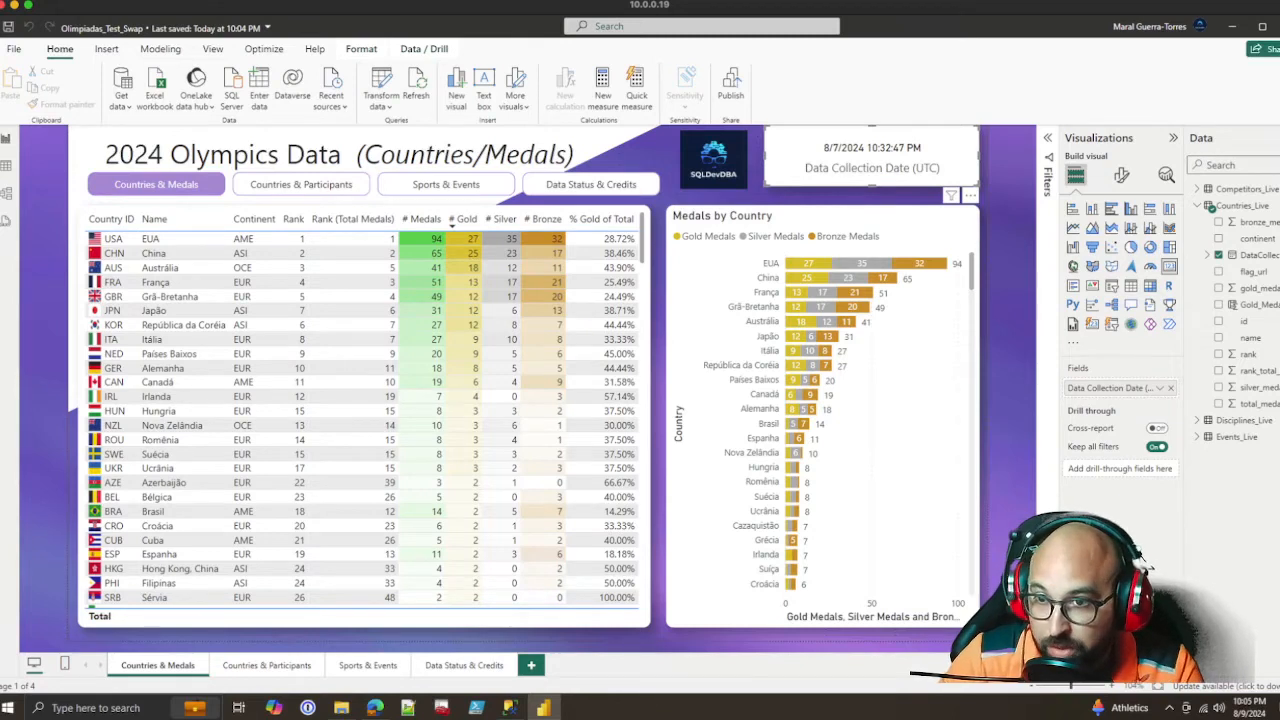
right_click(1240, 205)
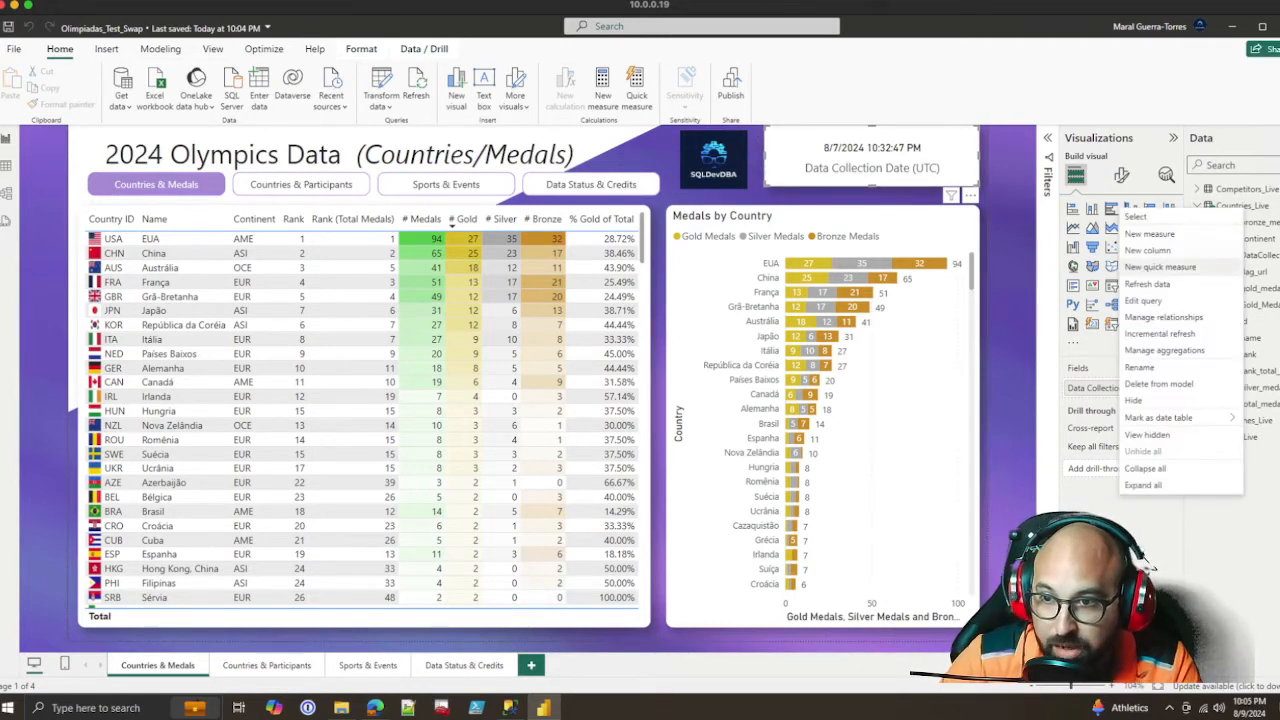
click(1168, 284)
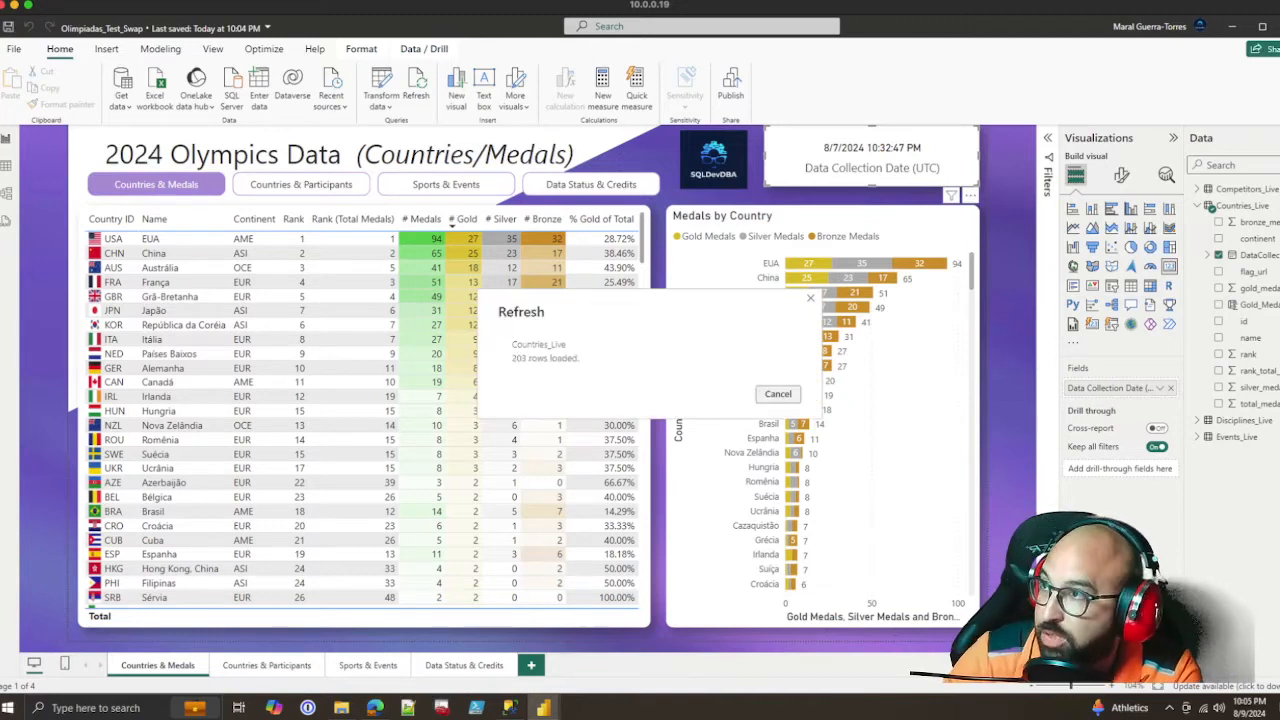
mouse_move(1235, 205)
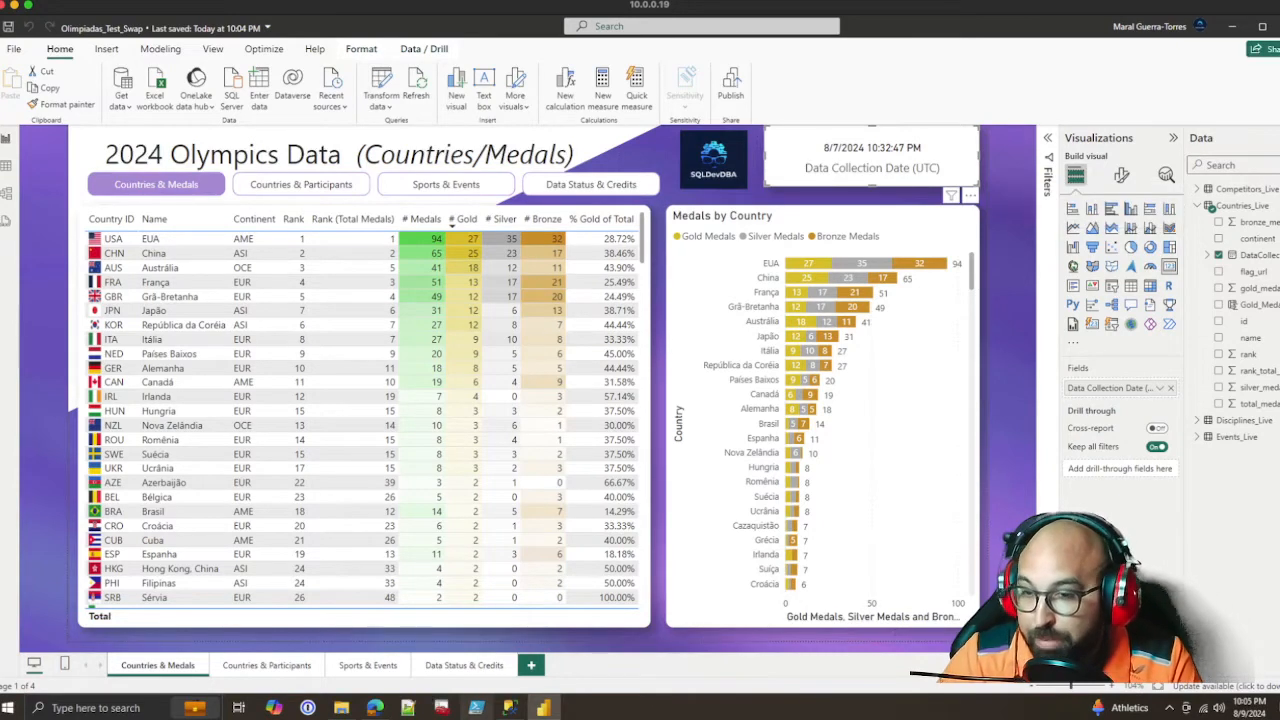
Switch to Windows PowerShell ISE and open the script Olimpiadas-Countries.ps1
mouse_move(540, 708)
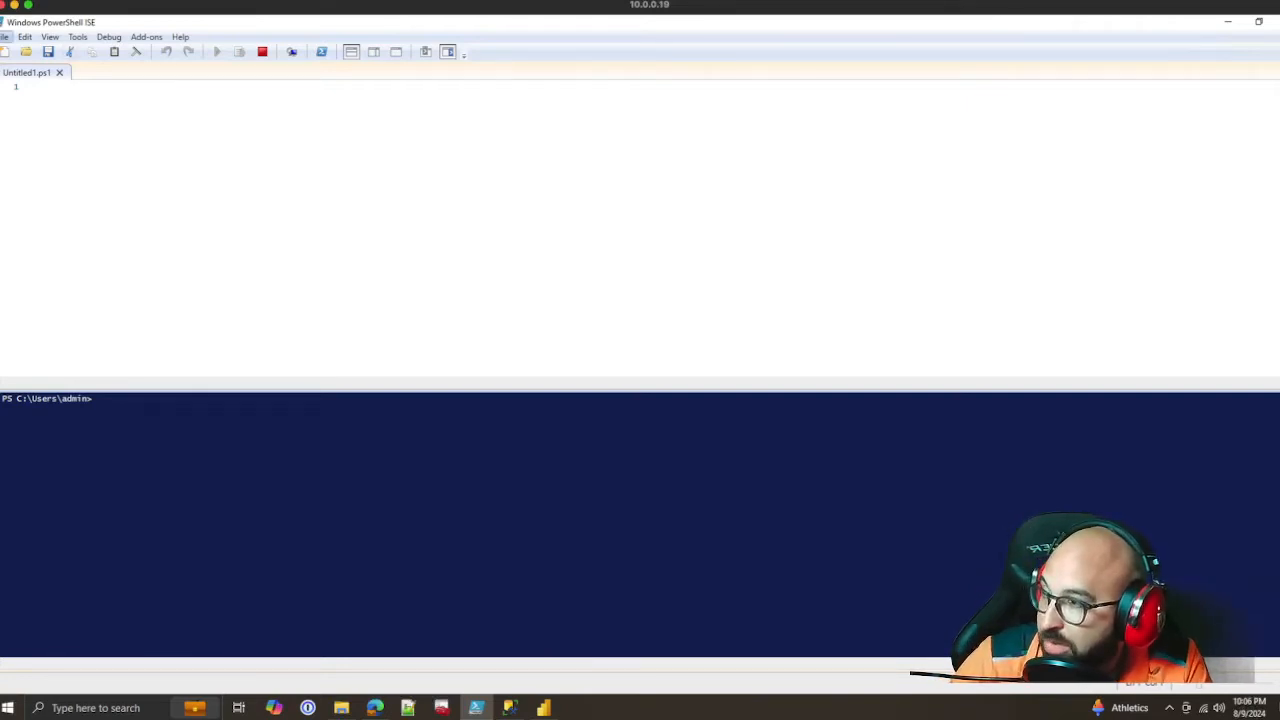
click(5, 37)
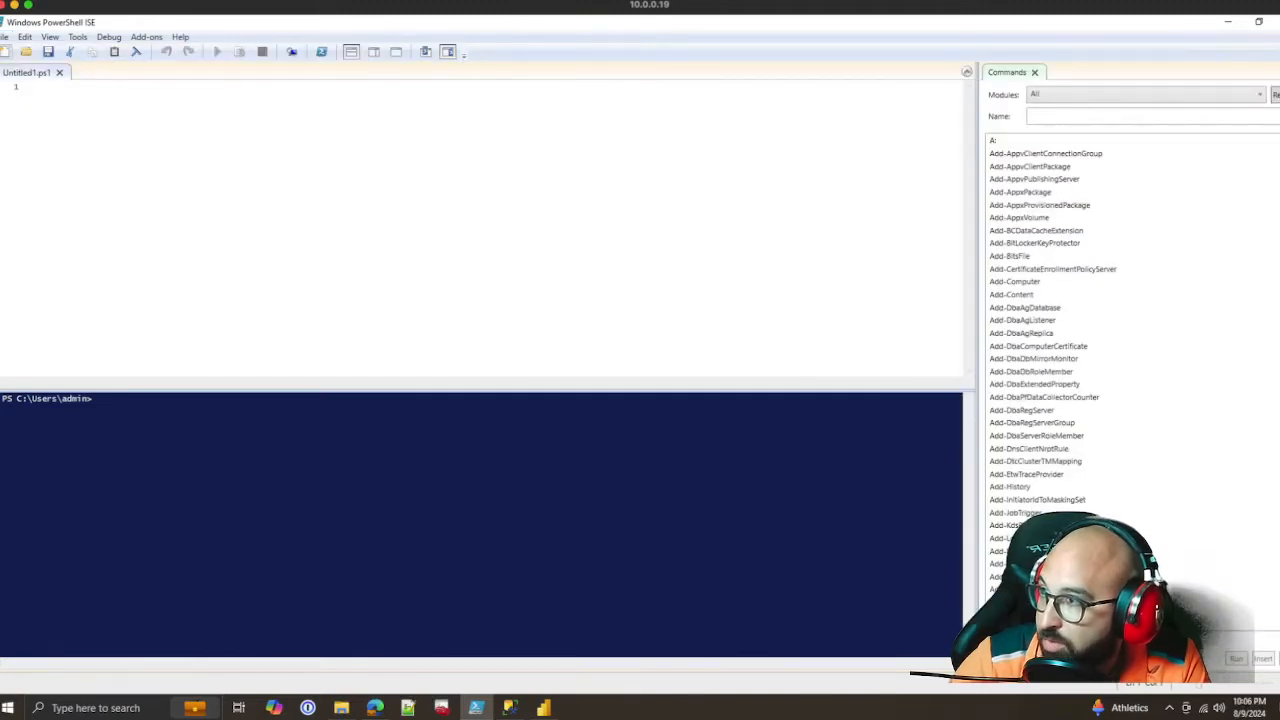
click(5, 37)
key(Return)
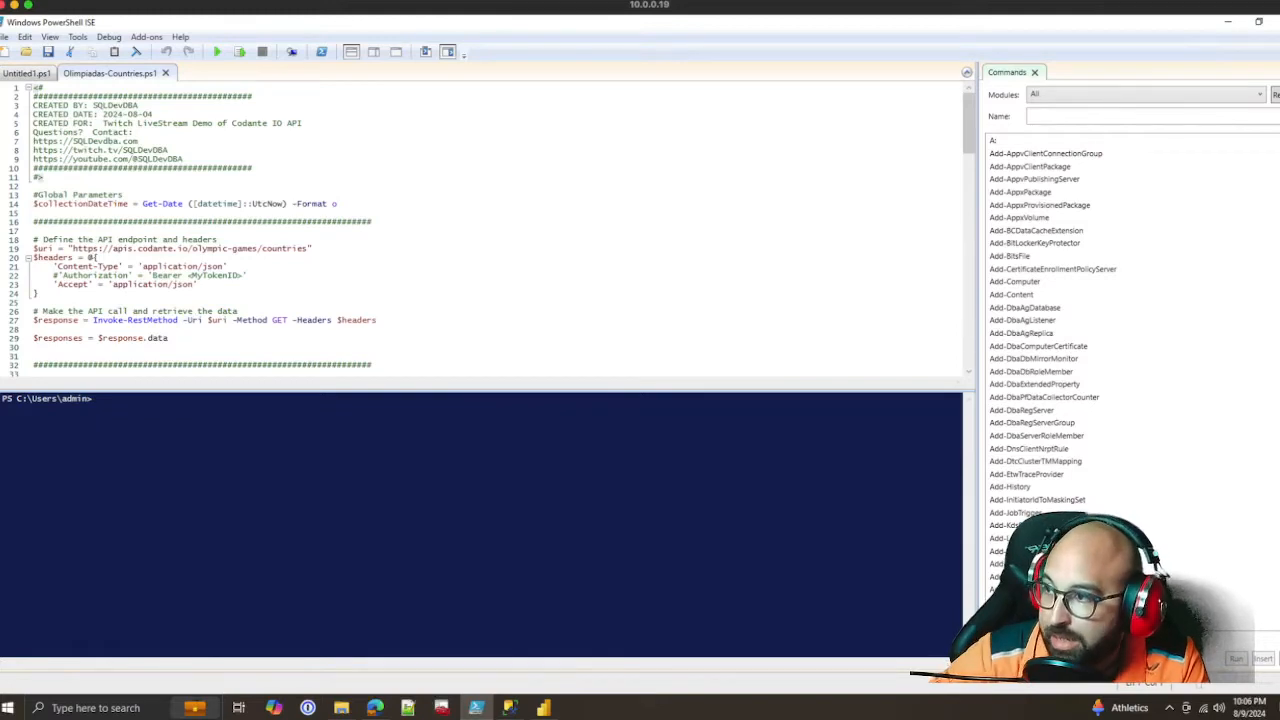
Examine the script's collection date parameter, countries API endpoint, request headers and the API calls for the following pages
key(shift+Up)
key(shift+Up)
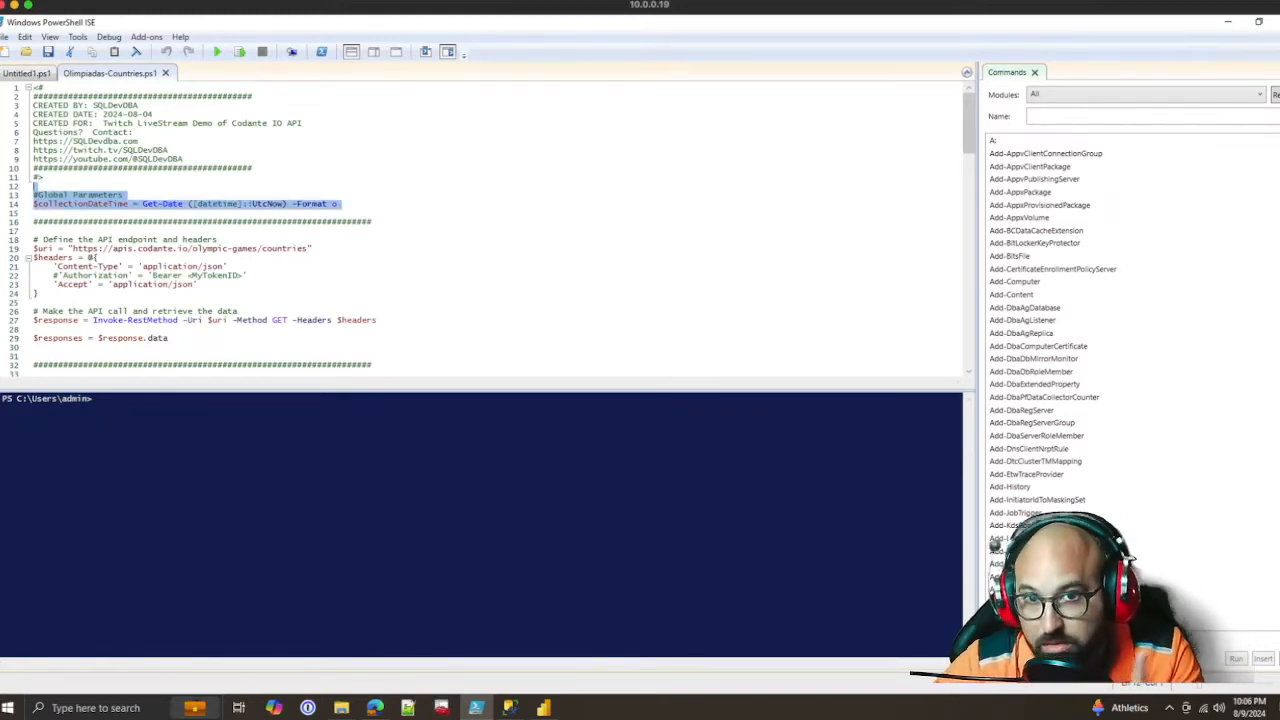
scroll(480, 230, down, 2)
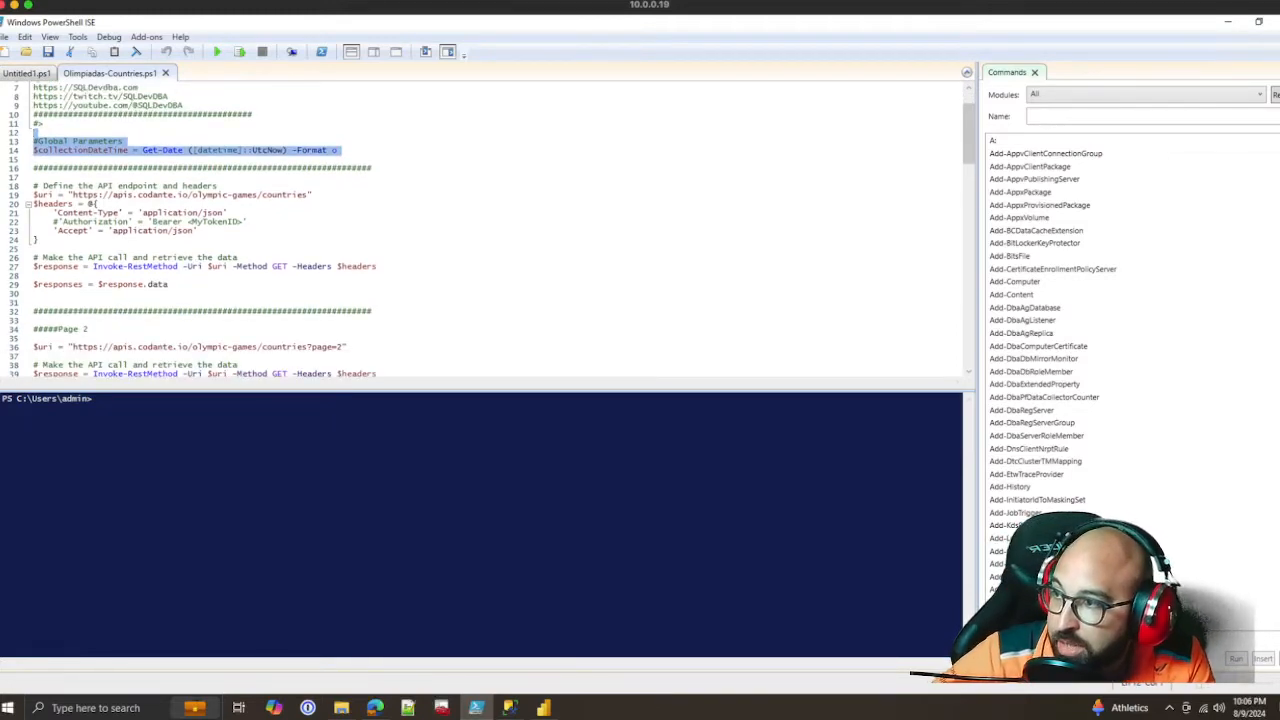
click(312, 195)
drag(312, 195, 38, 195)
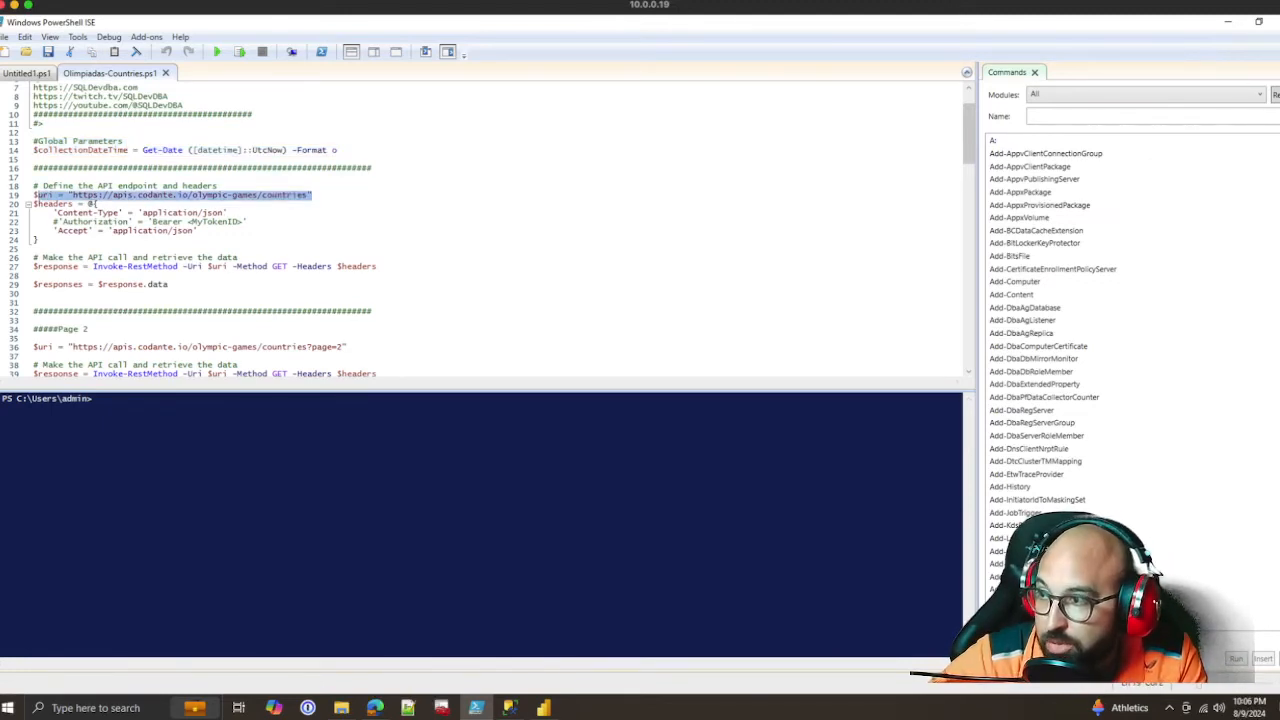
click(248, 222)
scroll(248, 222, down, 3)
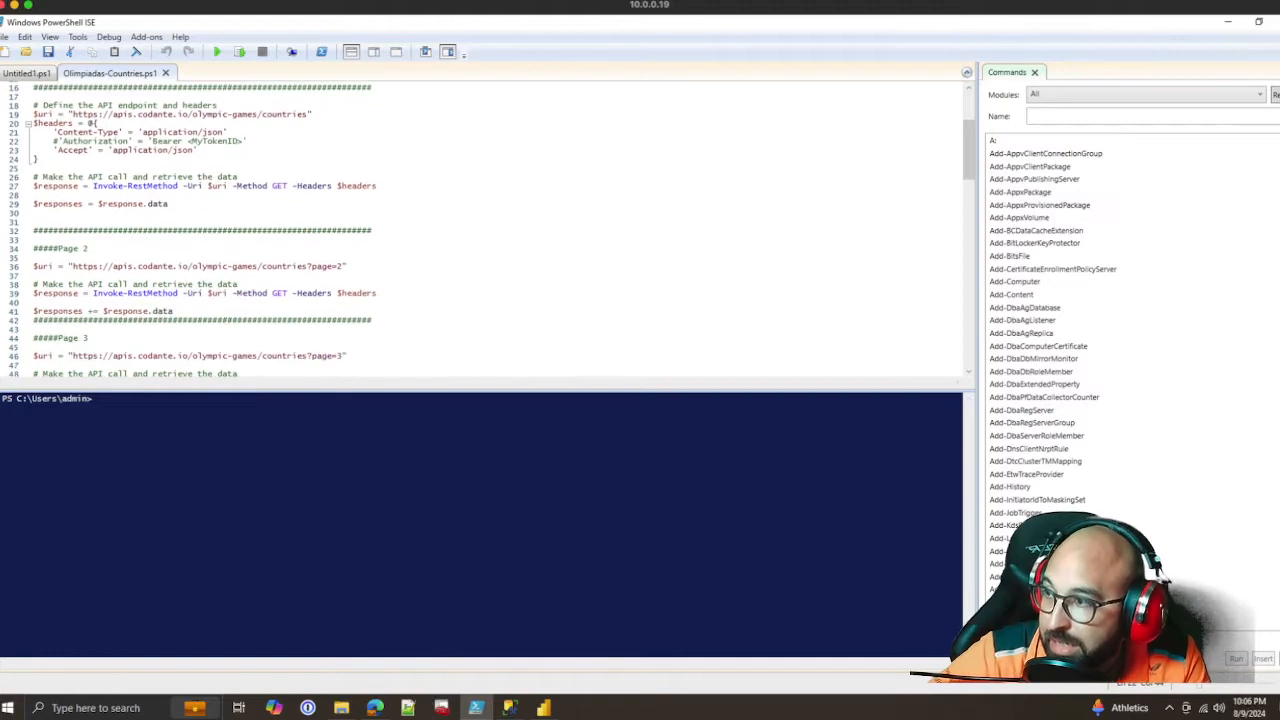
scroll(480, 230, down, 4)
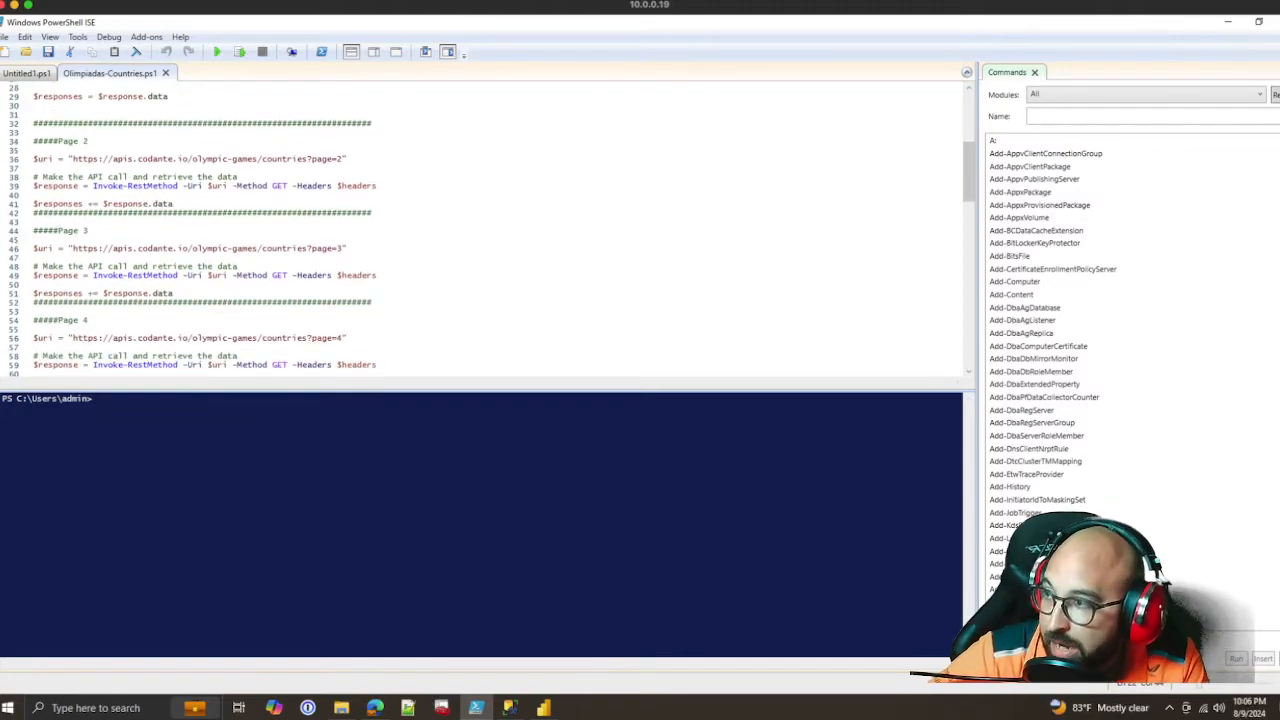
scroll(480, 230, up, 4)
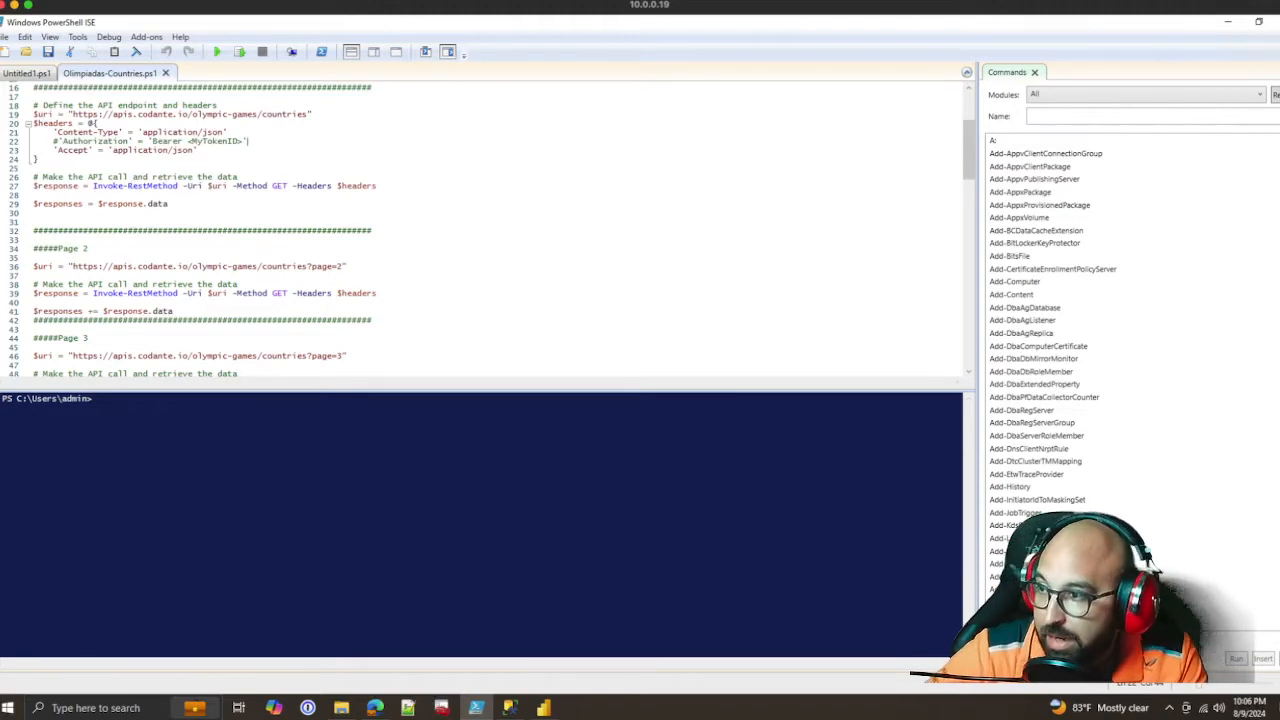
Examine the script's remaining paged API calls, its column selection and the live and historical CSV file paths
scroll(480, 230, down, 3)
scroll(480, 230, down, 6)
scroll(480, 230, down, 2)
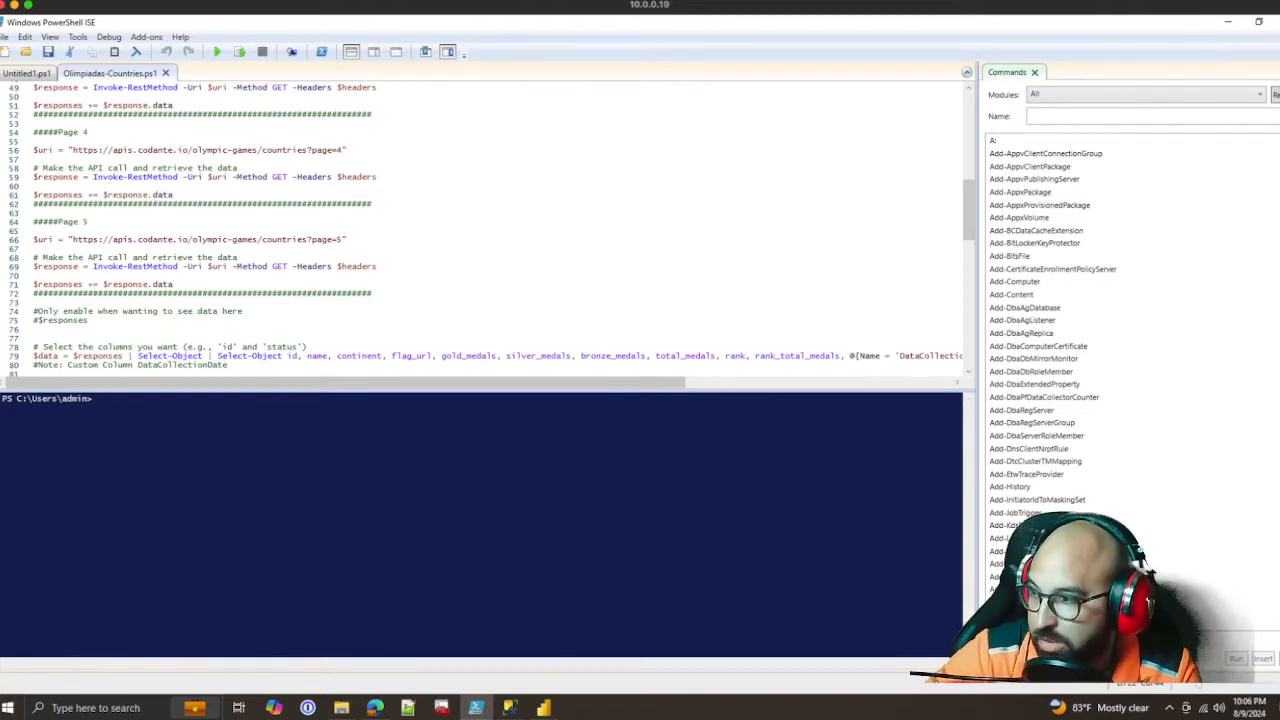
scroll(490, 230, down, 7)
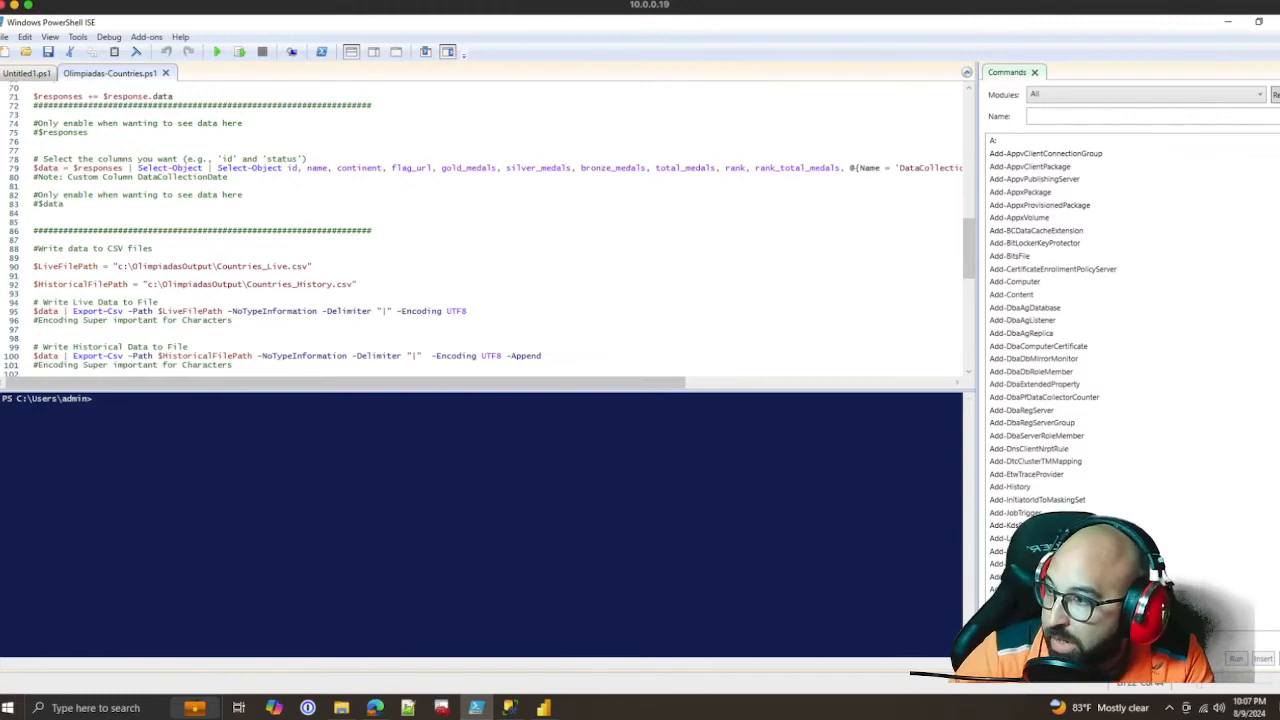
scroll(490, 230, down, 2)
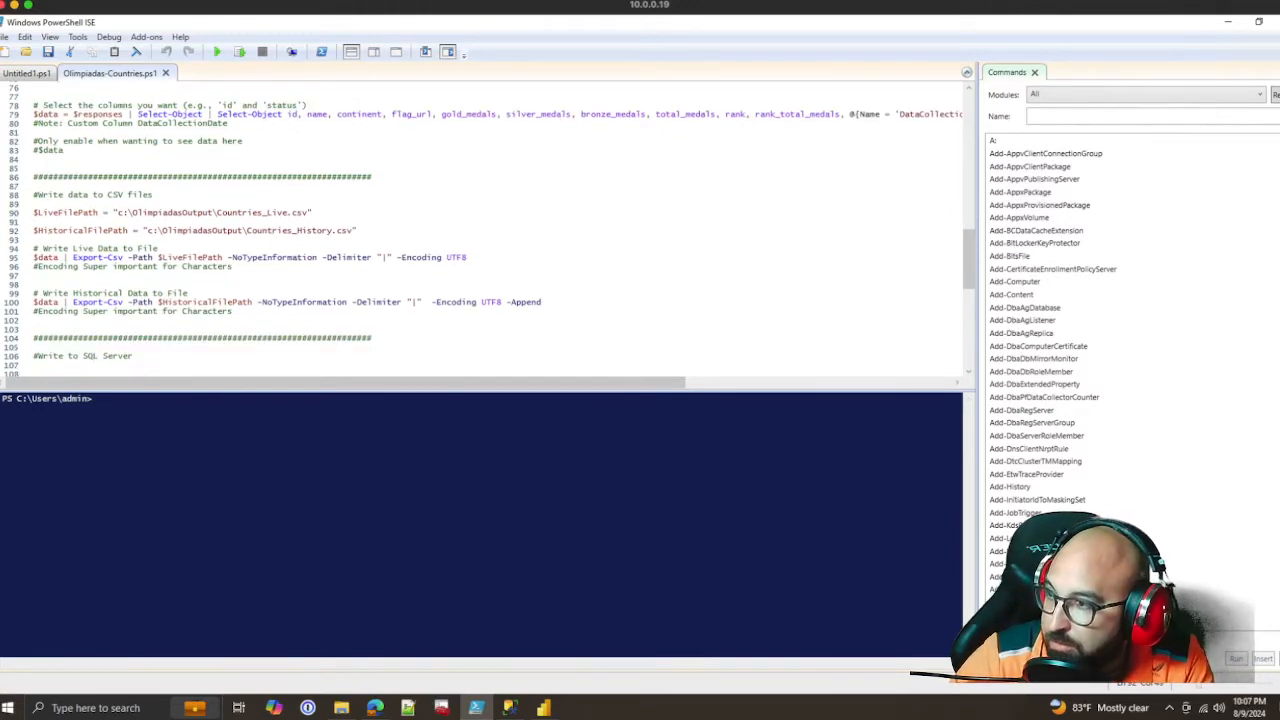
drag(356, 231, 33, 212)
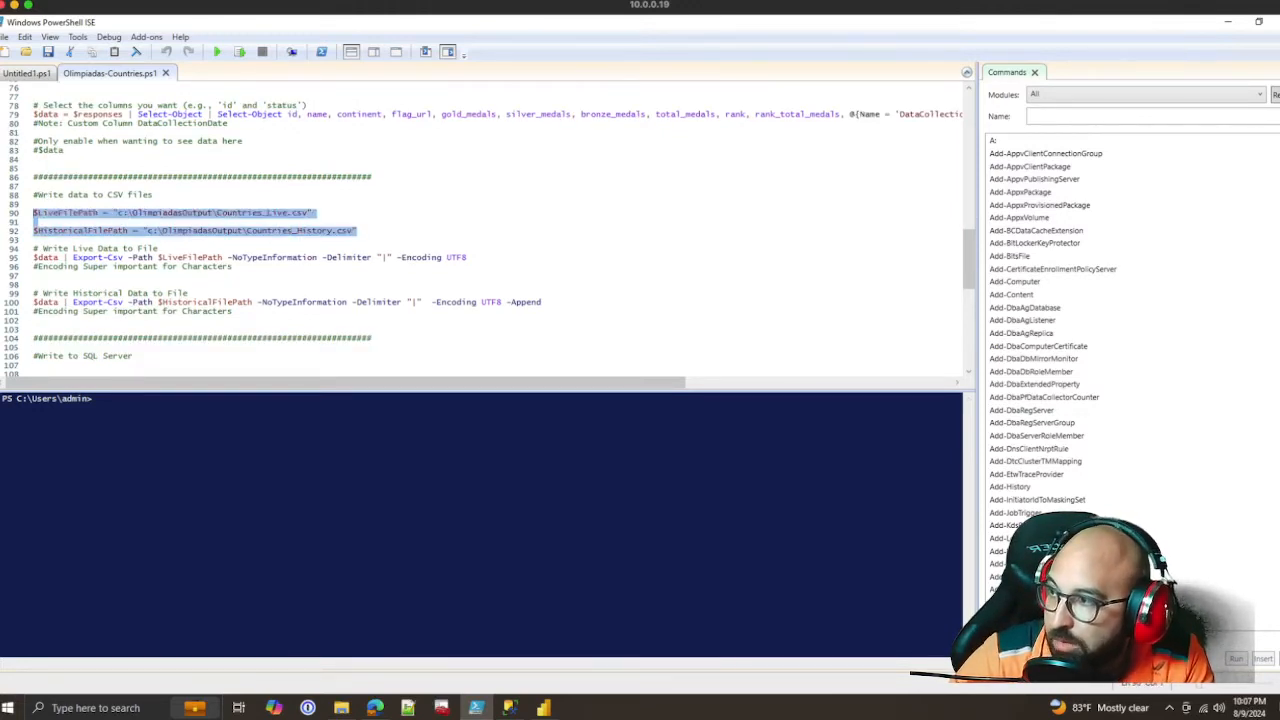
click(156, 195)
drag(312, 213, 33, 213)
drag(356, 231, 33, 231)
scroll(490, 235, down, 5)
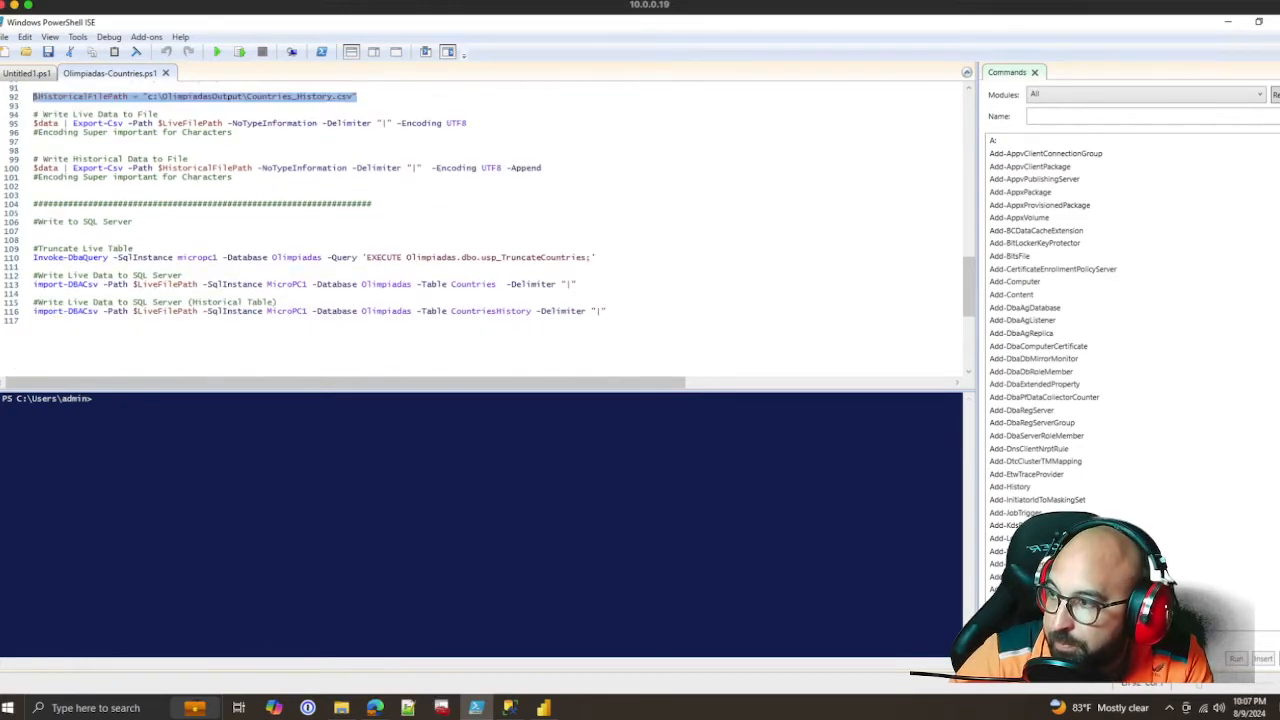
Examine the commands that truncate and load the SQL Server tables, and the Export-Csv commands for the live and historical files
drag(606, 311, 33, 248)
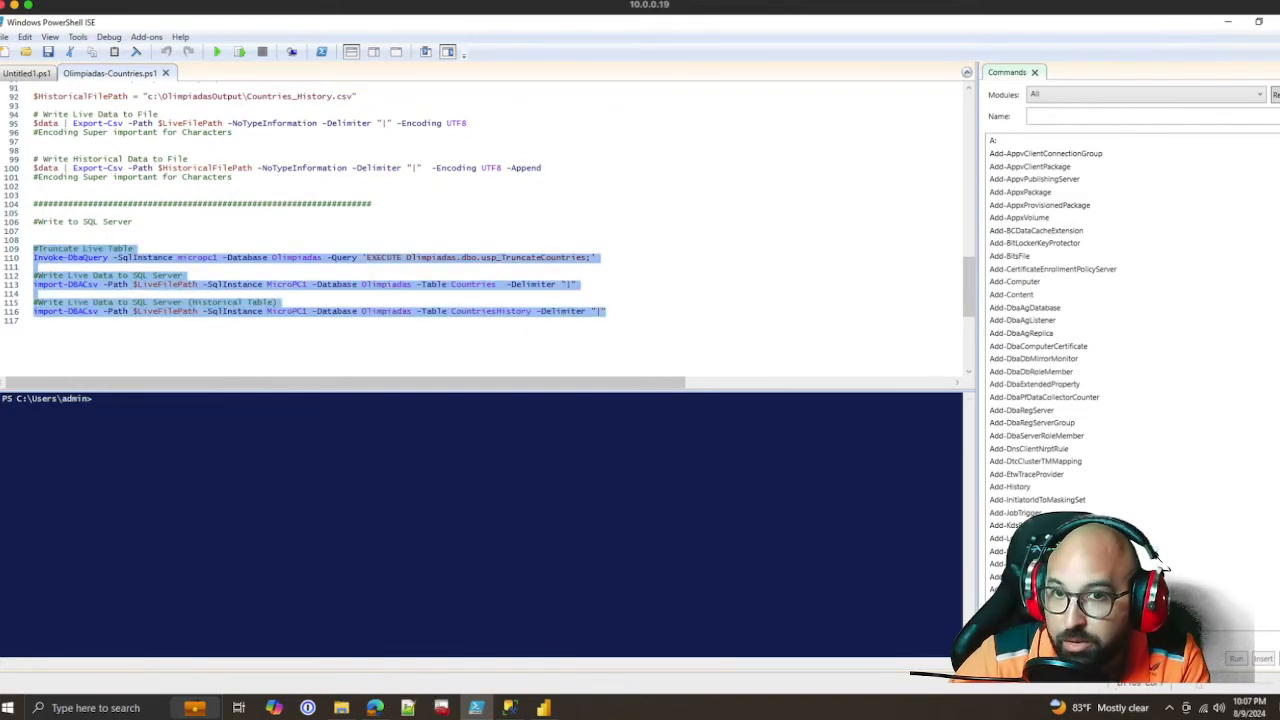
click(527, 258)
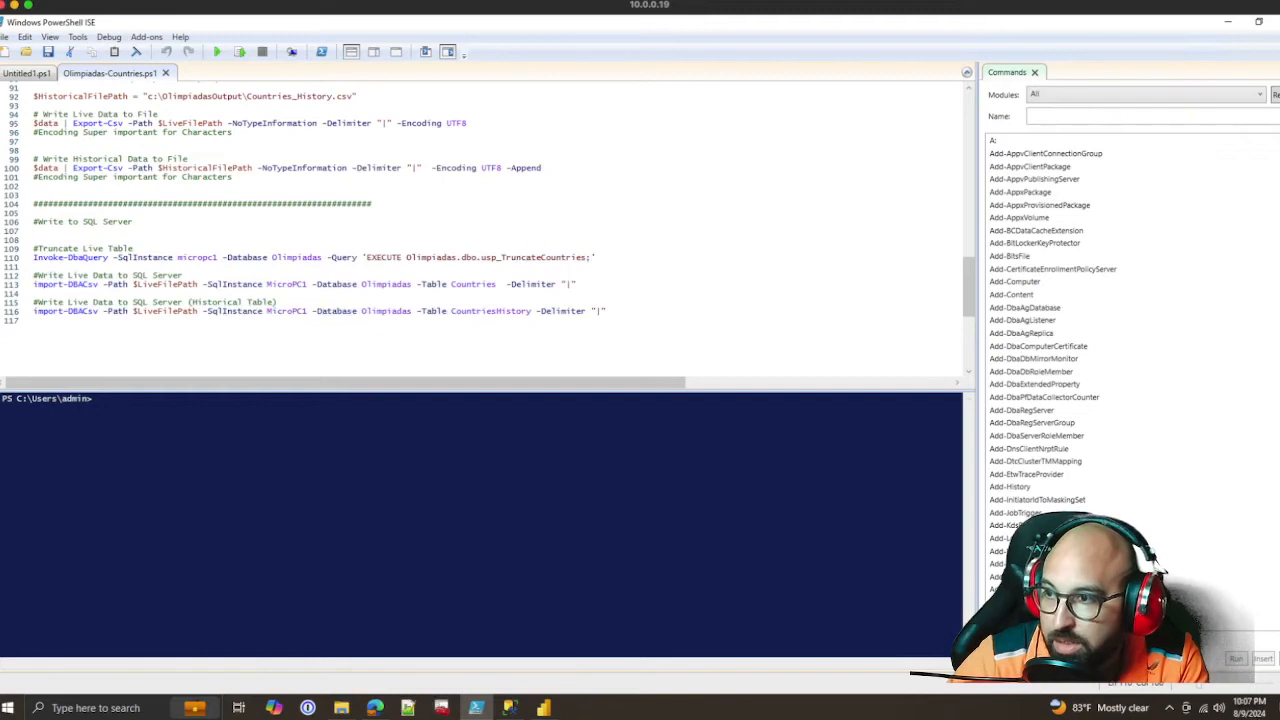
drag(576, 285, 34, 267)
click(400, 293)
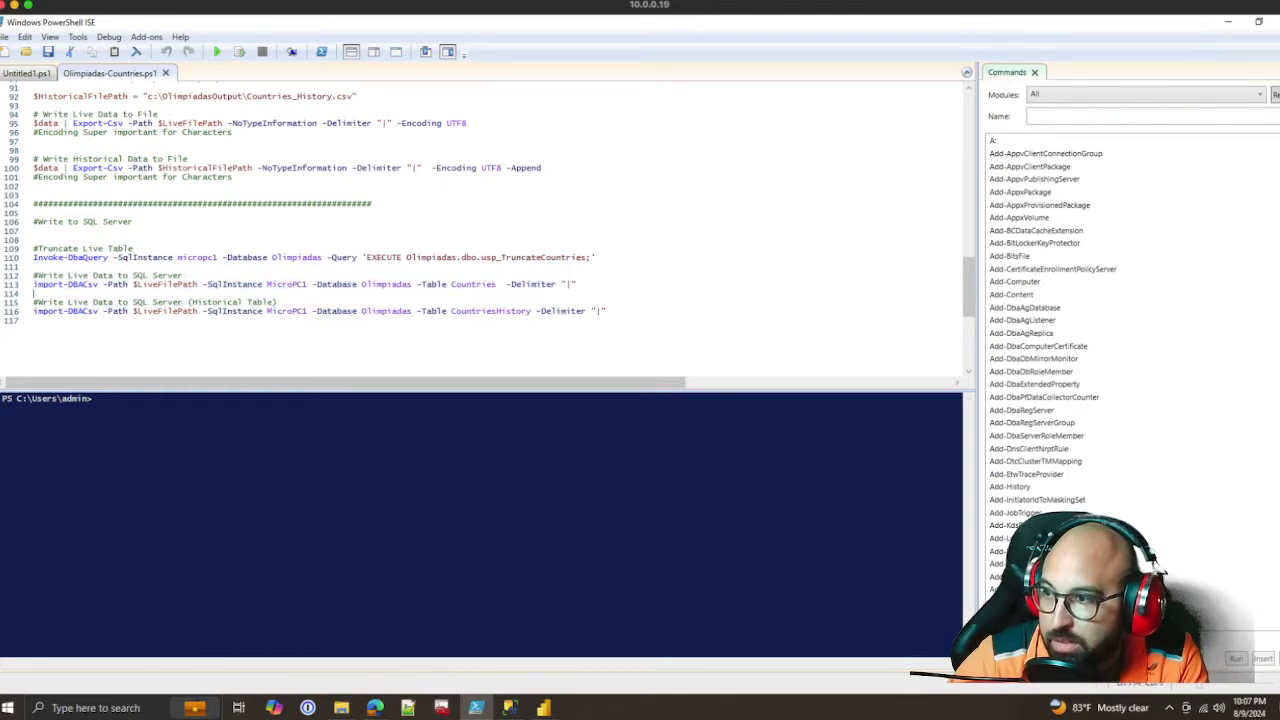
scroll(480, 230, up, 4)
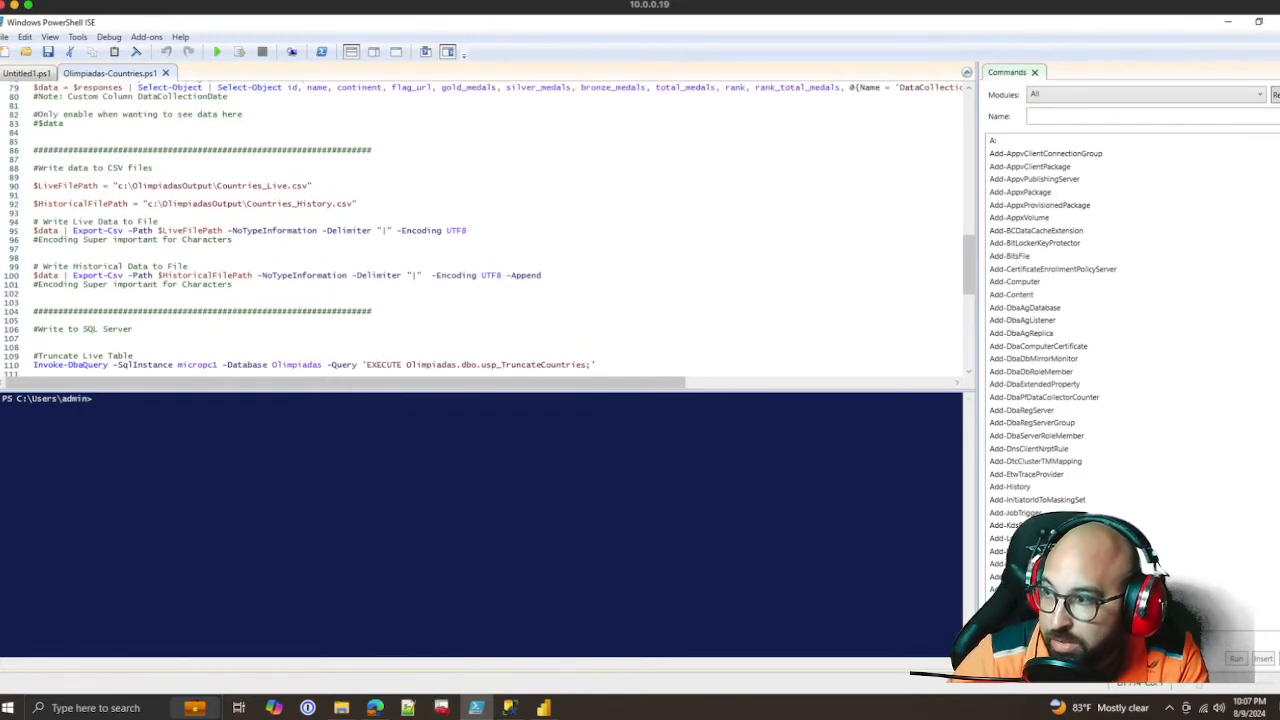
drag(233, 284, 33, 221)
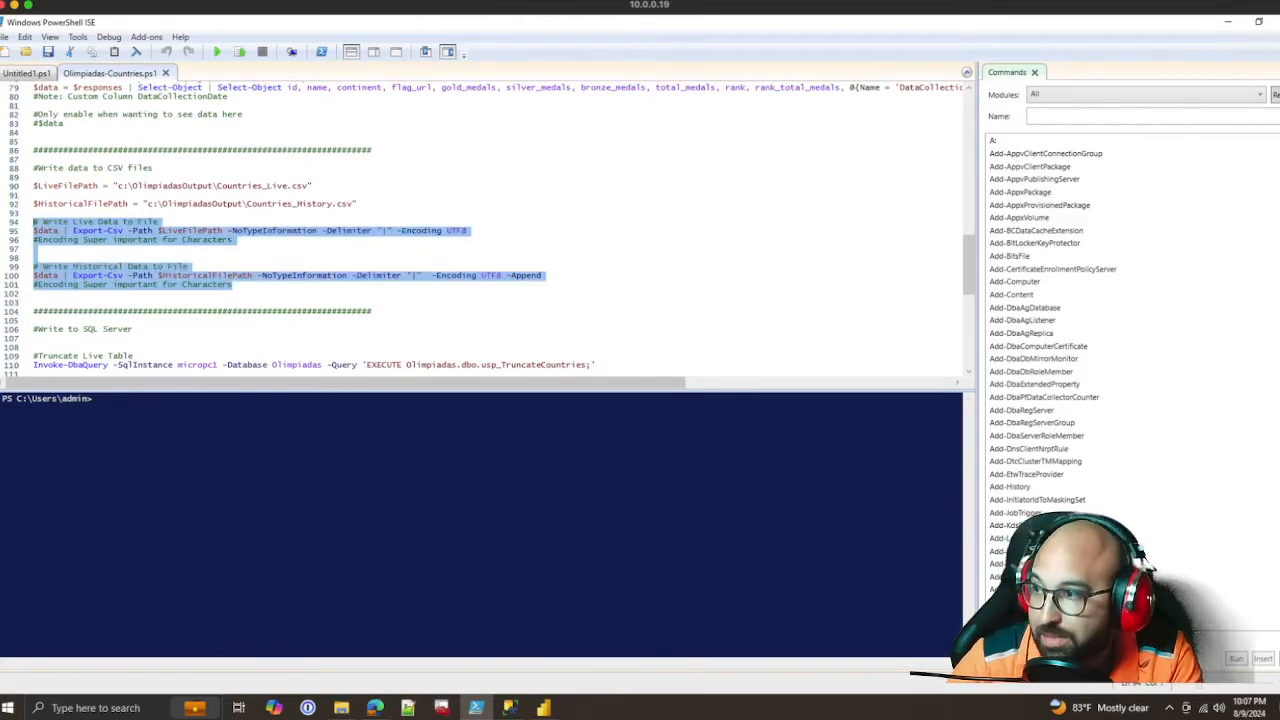
Review the script's SQL Server commands and run Olimpiadas-Countries.ps1 to load the Countries and CountriesHistory tables
scroll(480, 230, down, 6)
click(300, 290)
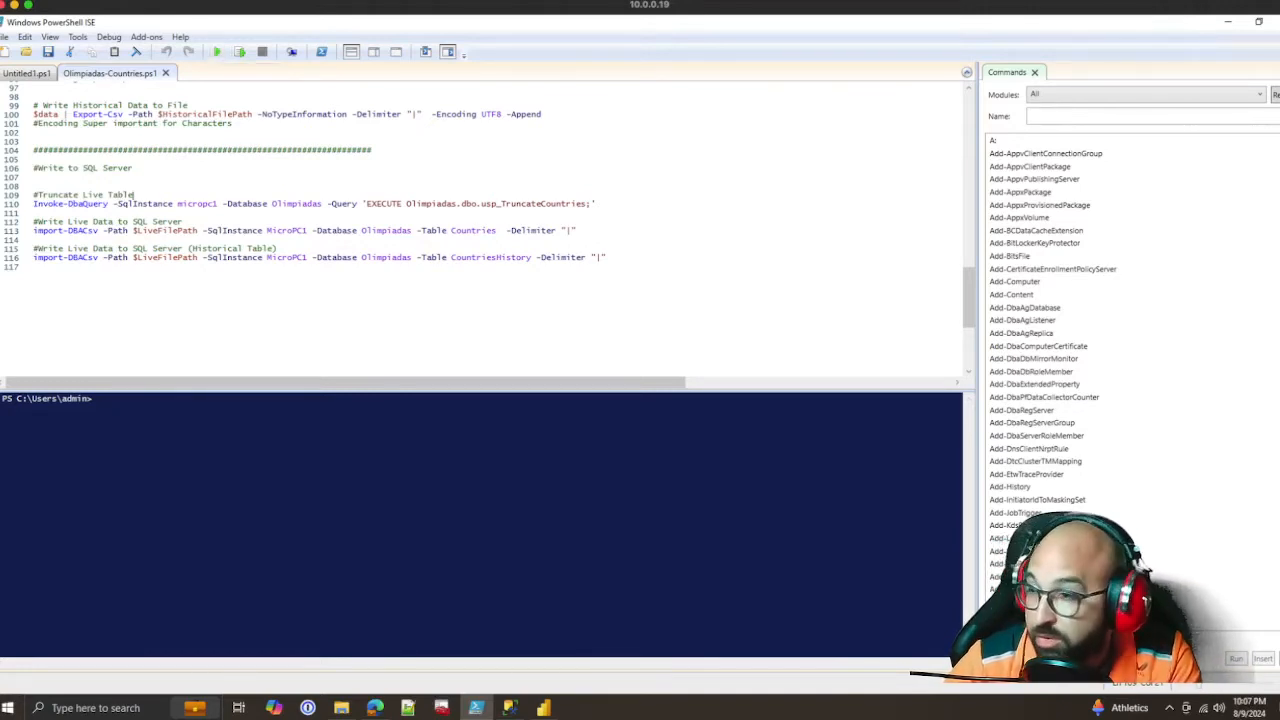
drag(608, 258, 34, 186)
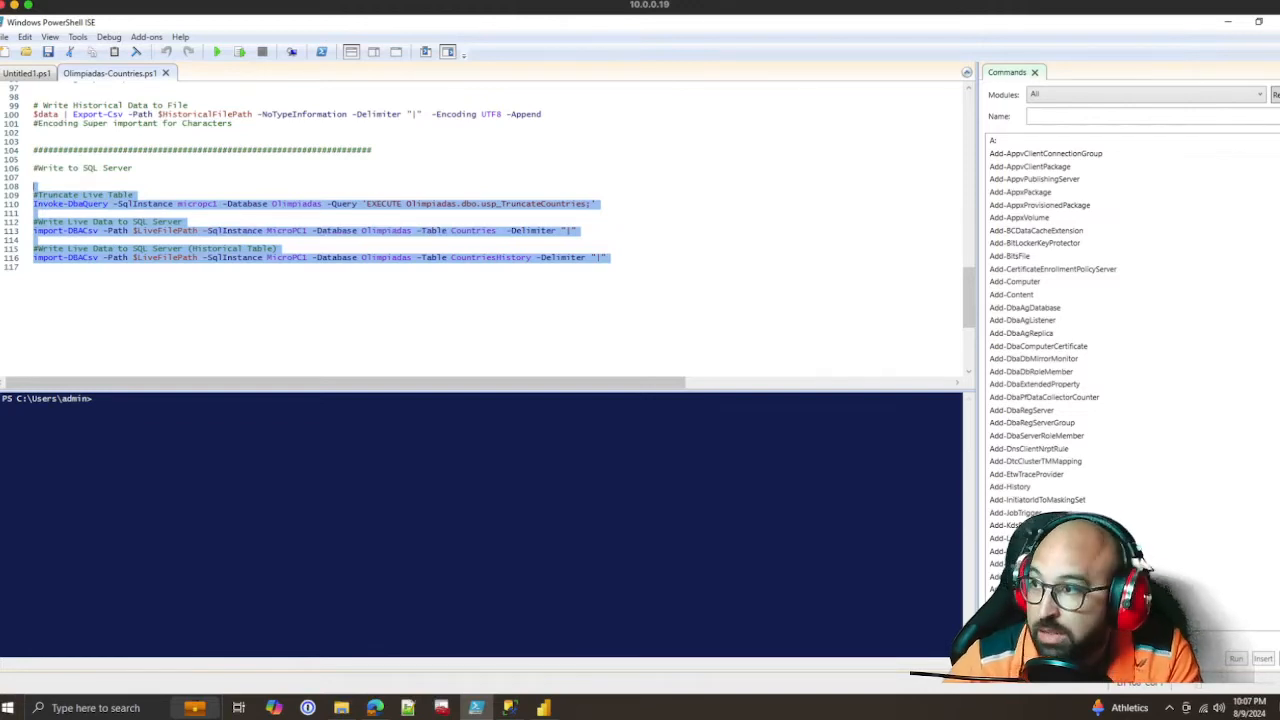
click(35, 177)
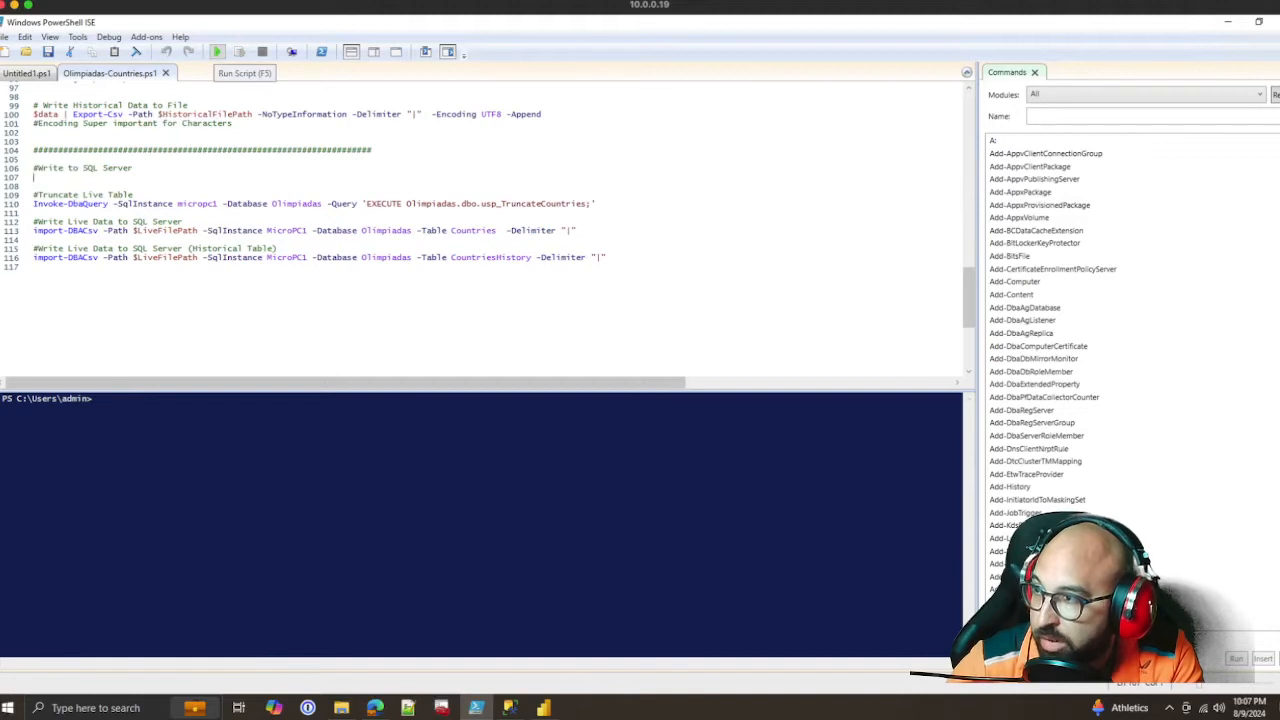
click(216, 51)
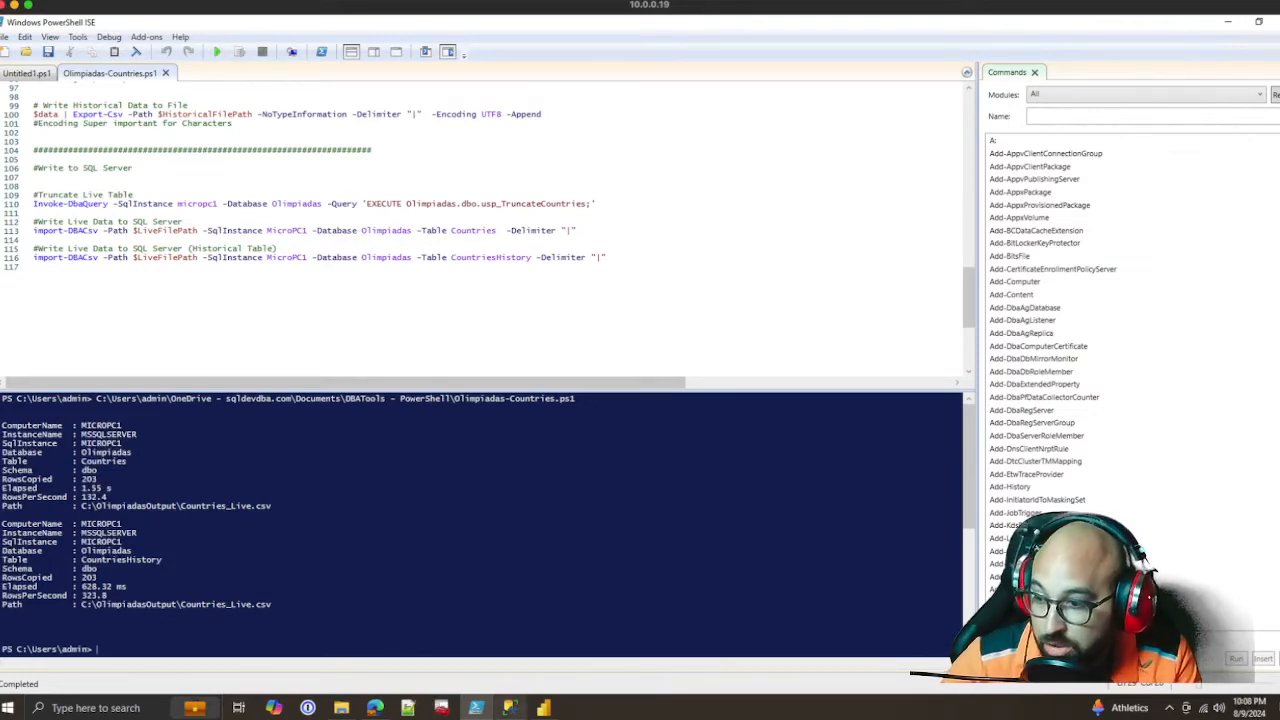
Switch to SQL Server Management Studio and expand the views of the Olimpiadas database
mouse_move(510, 707)
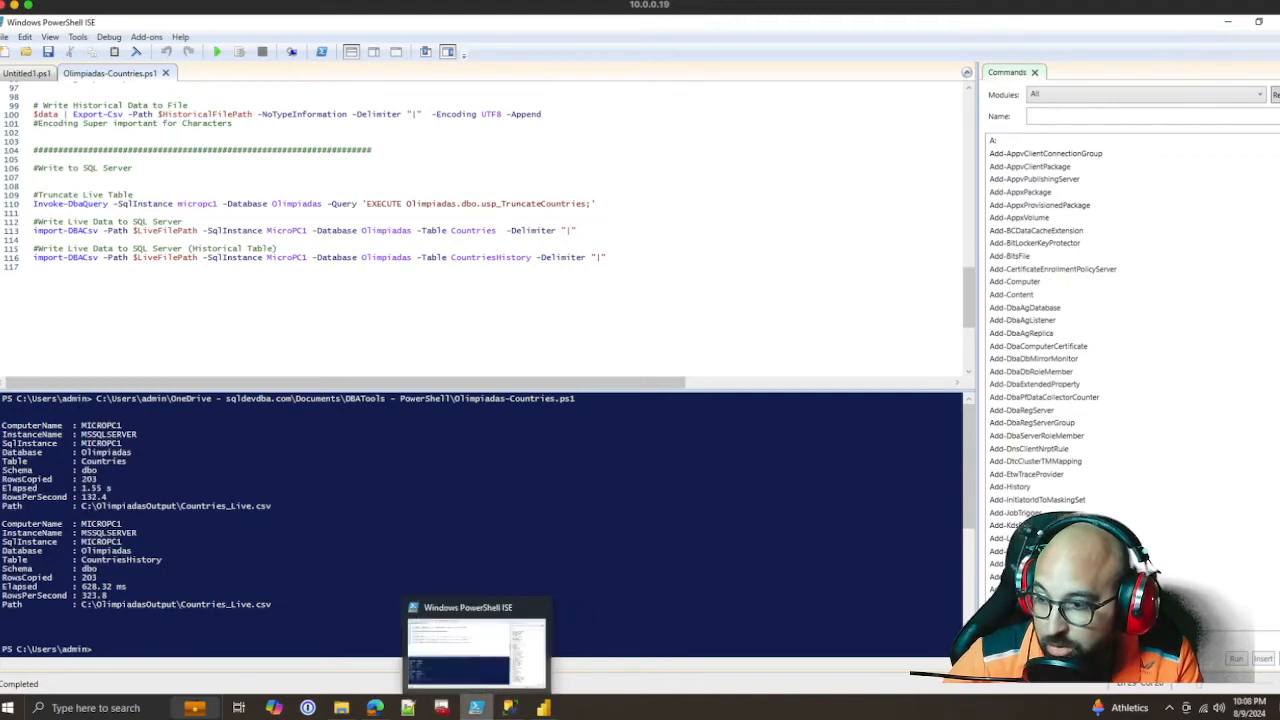
click(510, 645)
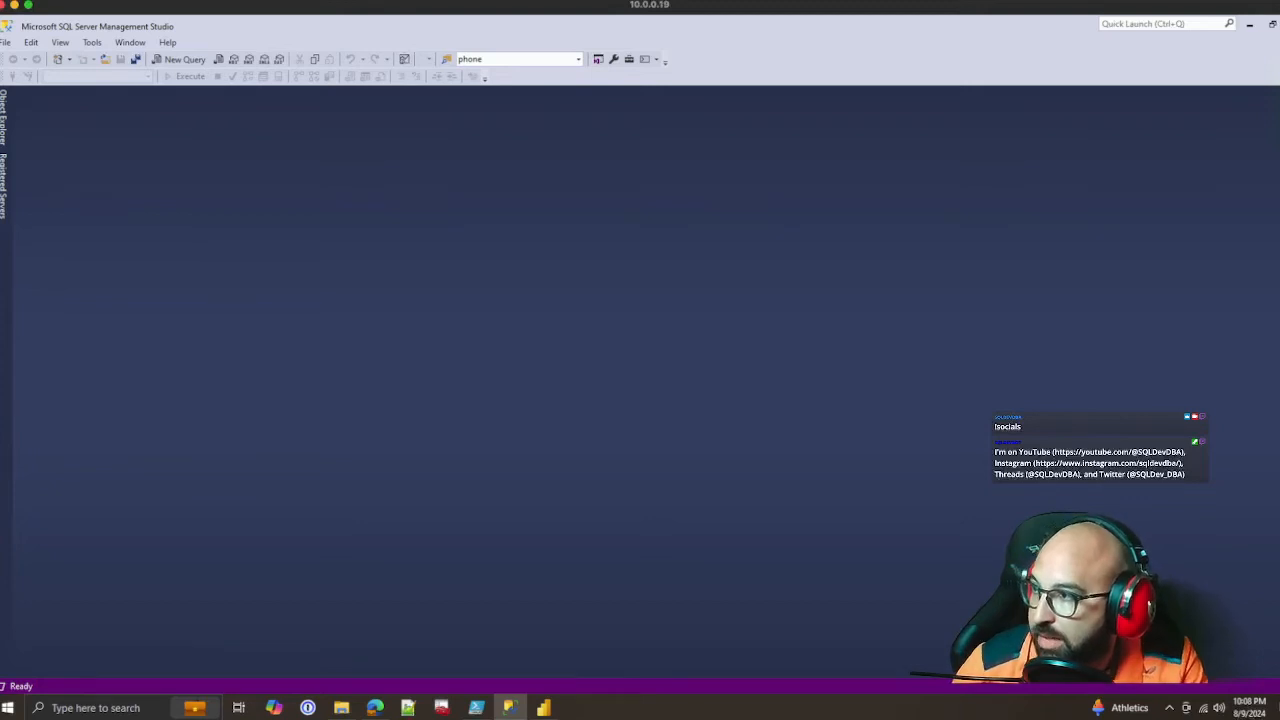
click(3, 118)
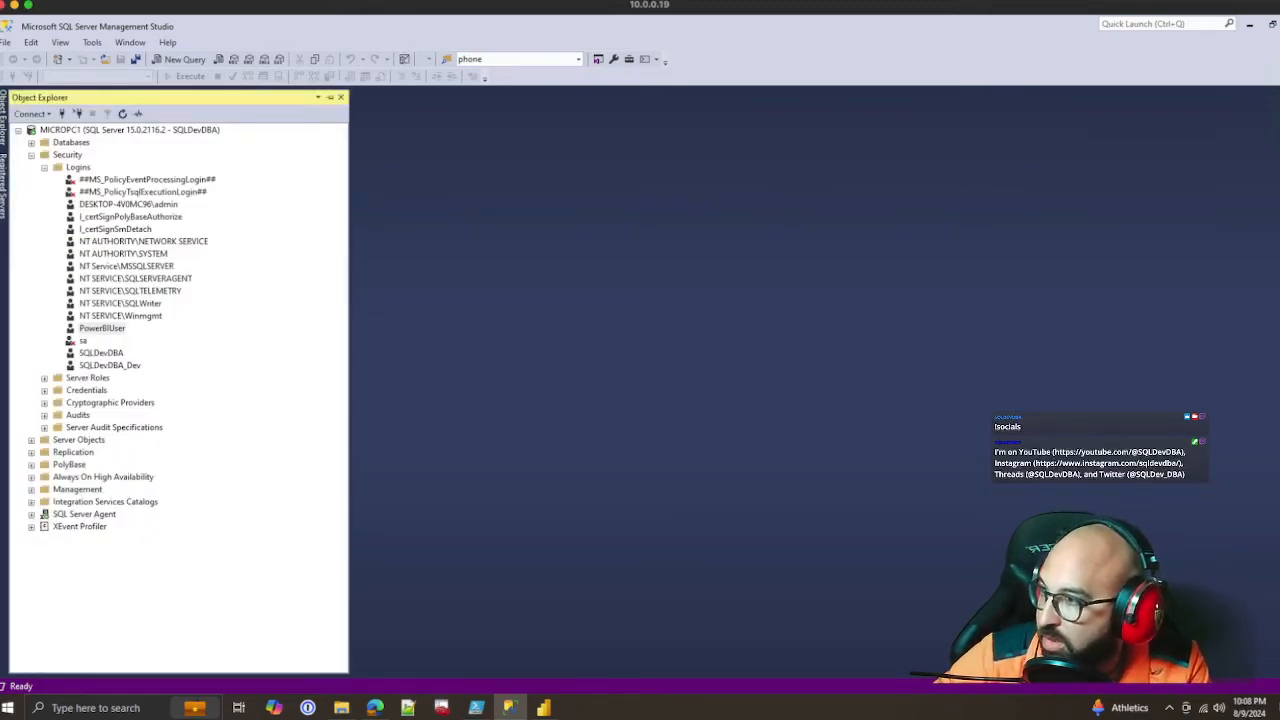
click(31, 155)
click(31, 143)
click(44, 316)
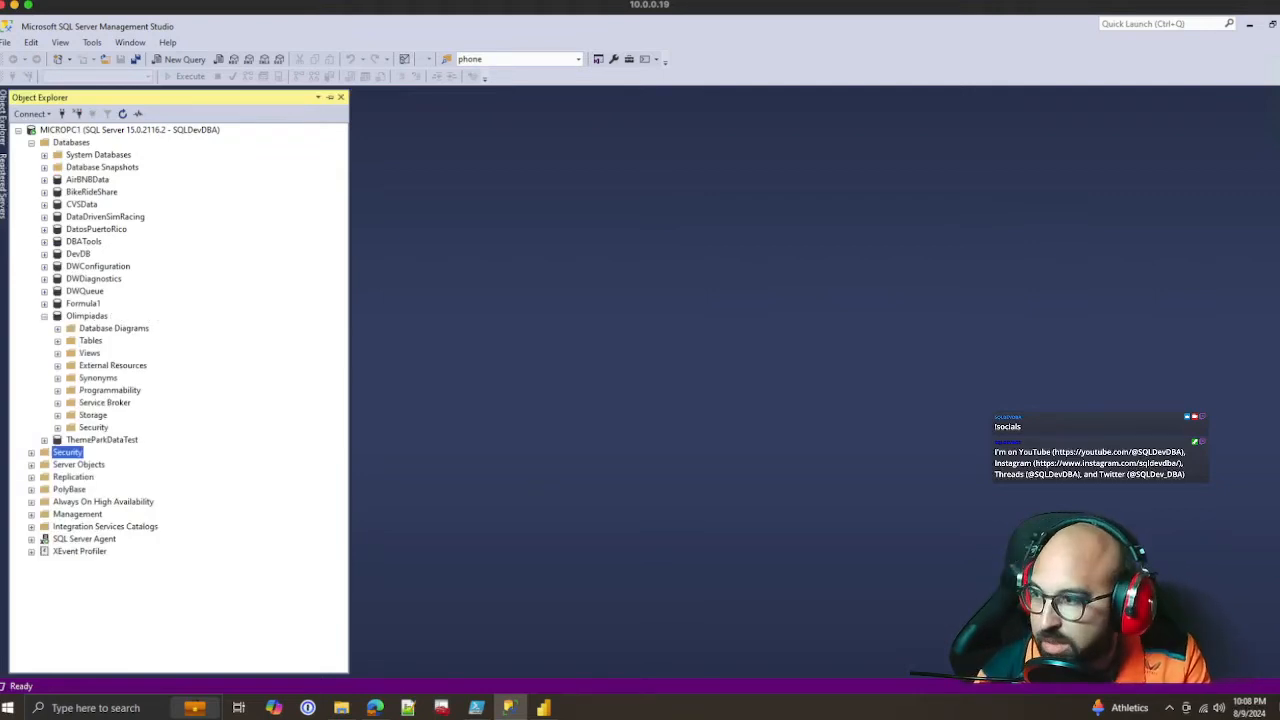
click(58, 353)
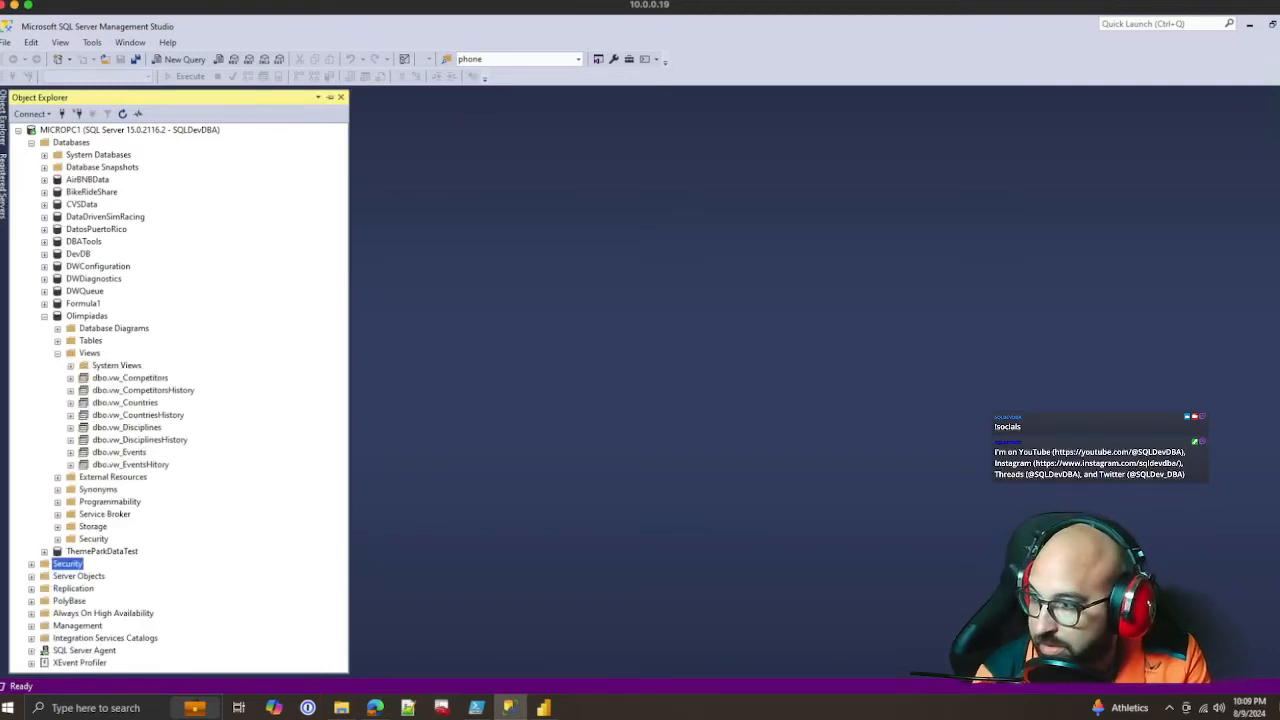
Query the top 1000 rows of the dbo.vw_Countries view
click(143, 390)
click(125, 403)
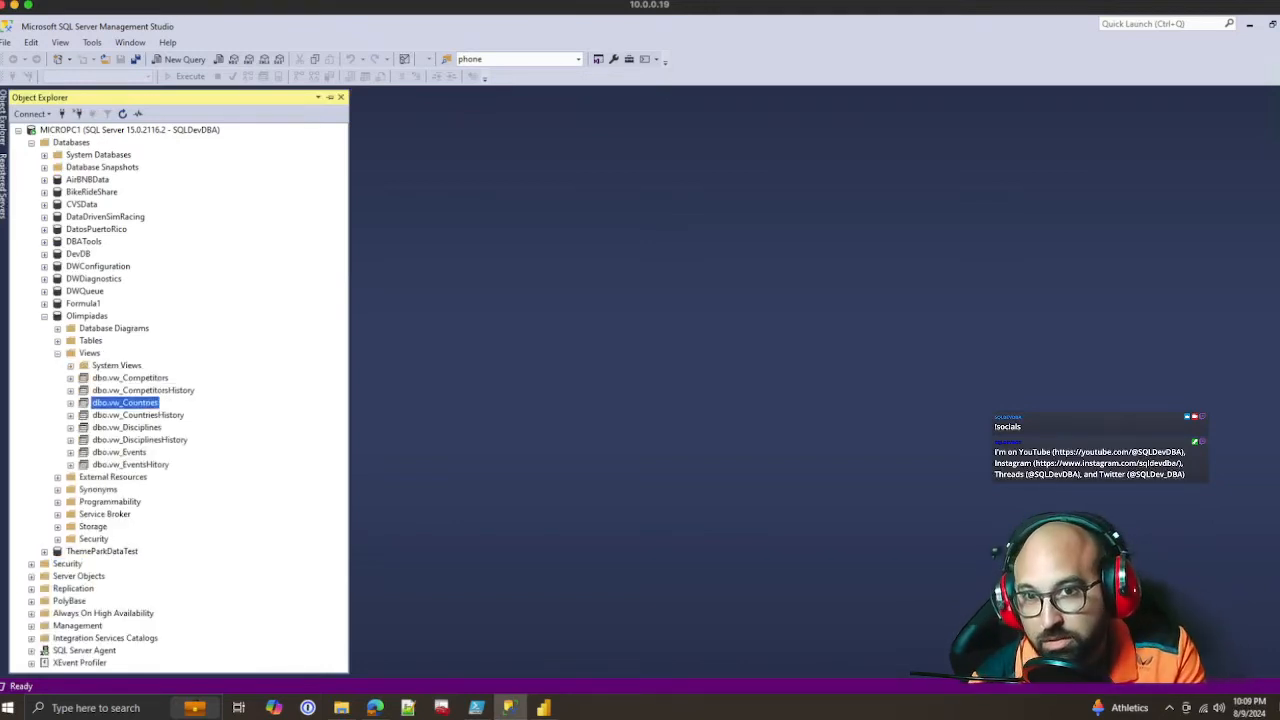
right_click(153, 403)
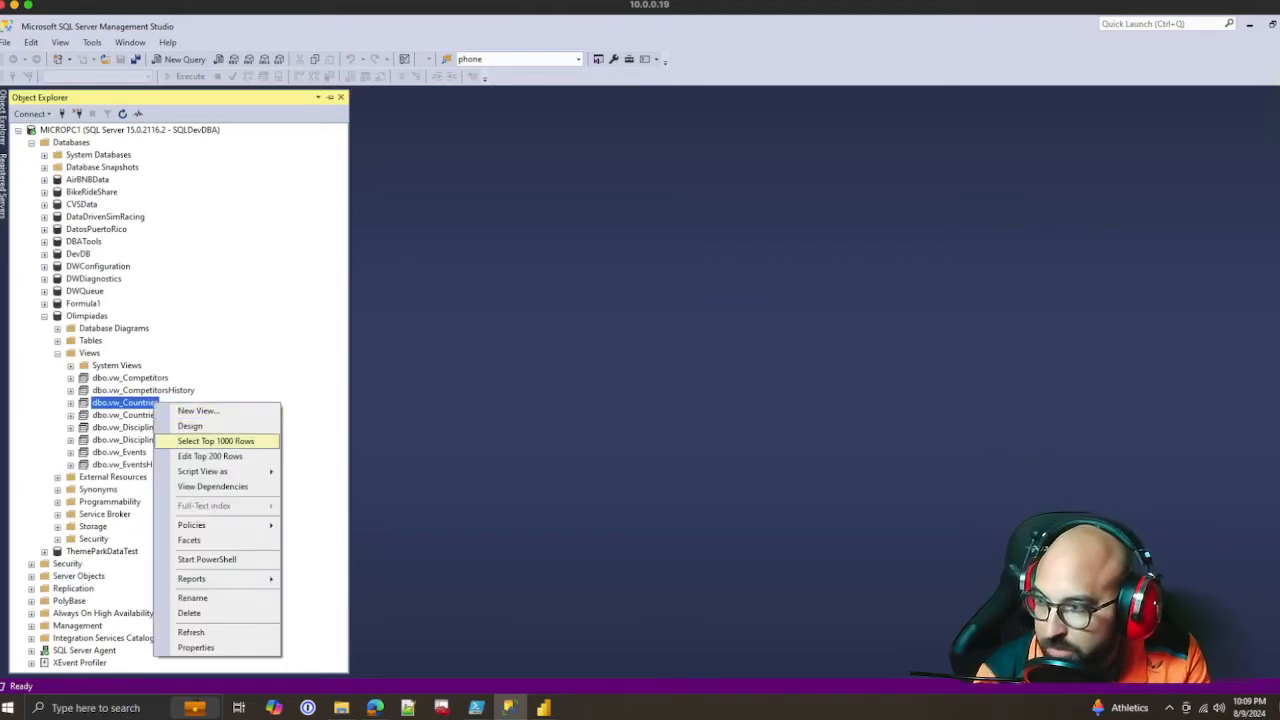
click(216, 441)
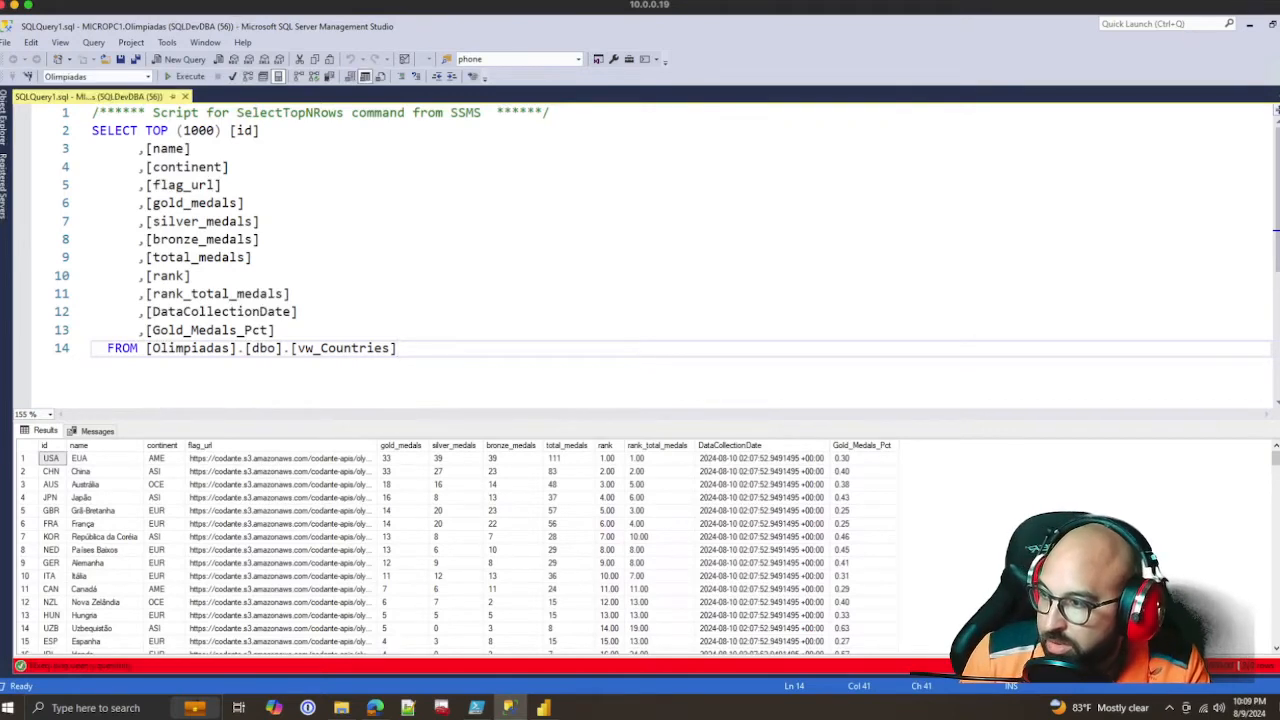
Examine the first country rows in the results, including their medal columns, DataCollectionDate and Gold_Medals_Pct
click(90, 458)
drag(51, 458, 660, 471)
click(762, 459)
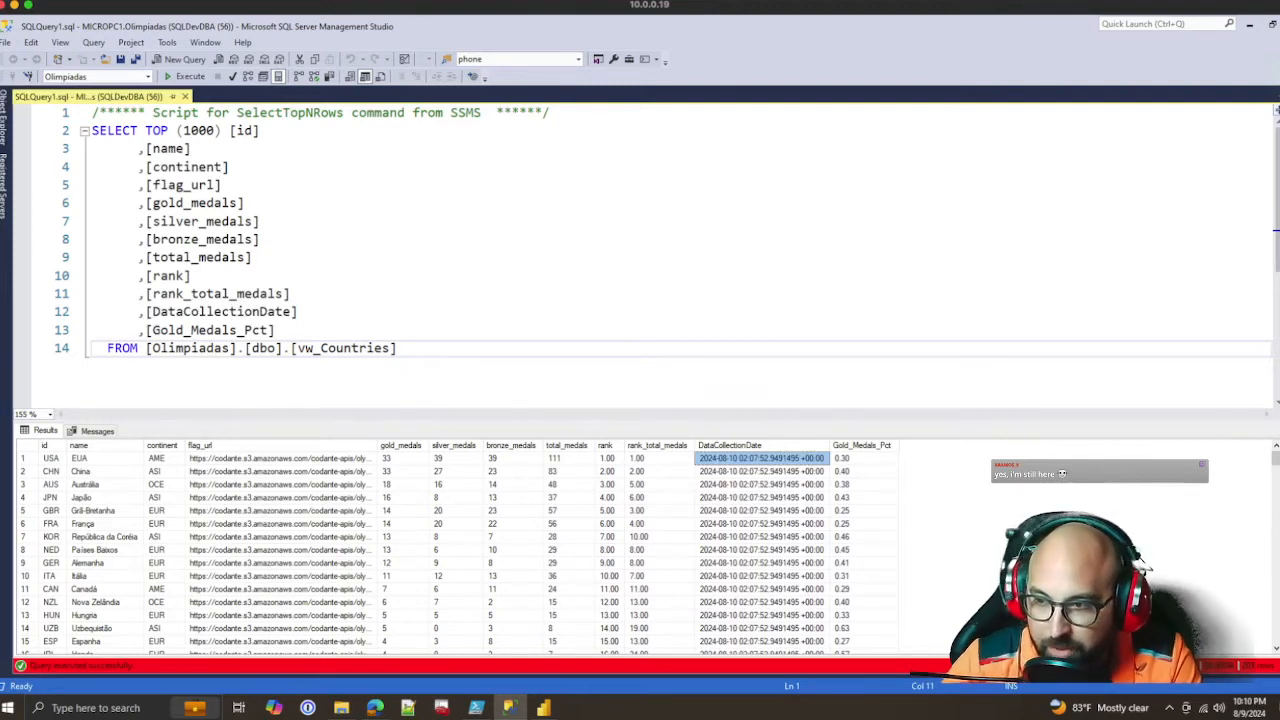
click(864, 458)
click(762, 458)
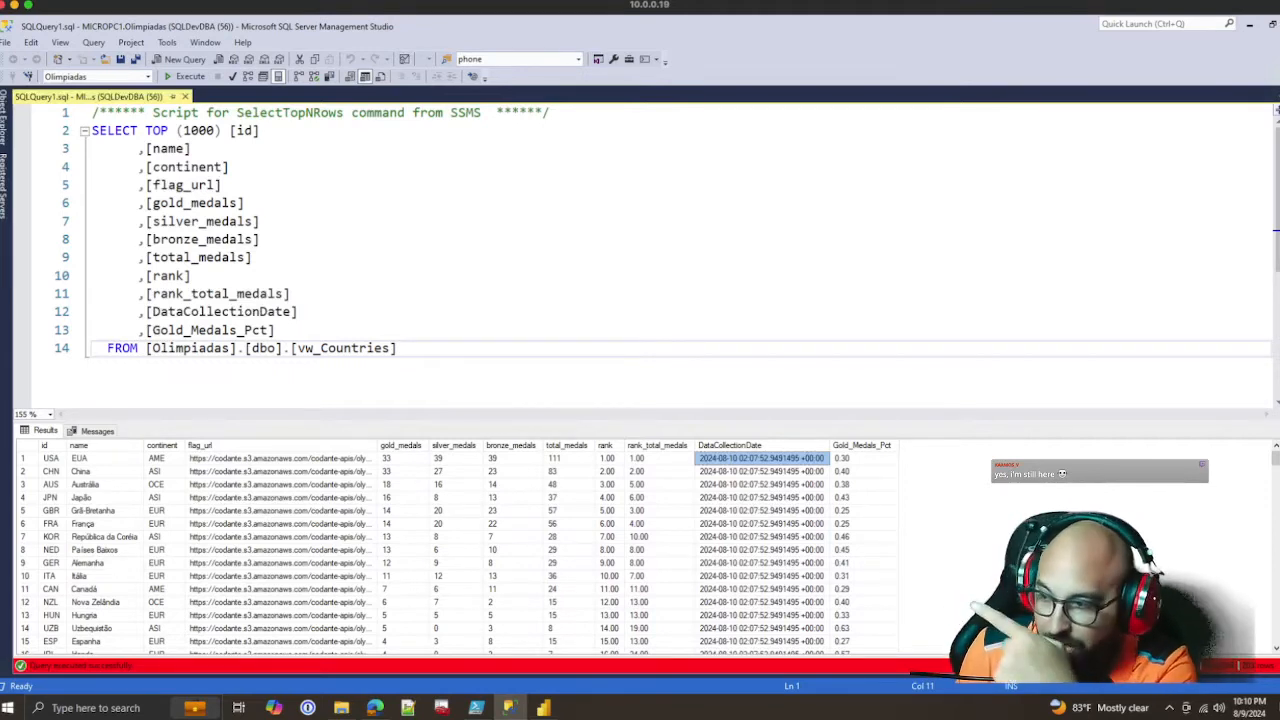
click(398, 348)
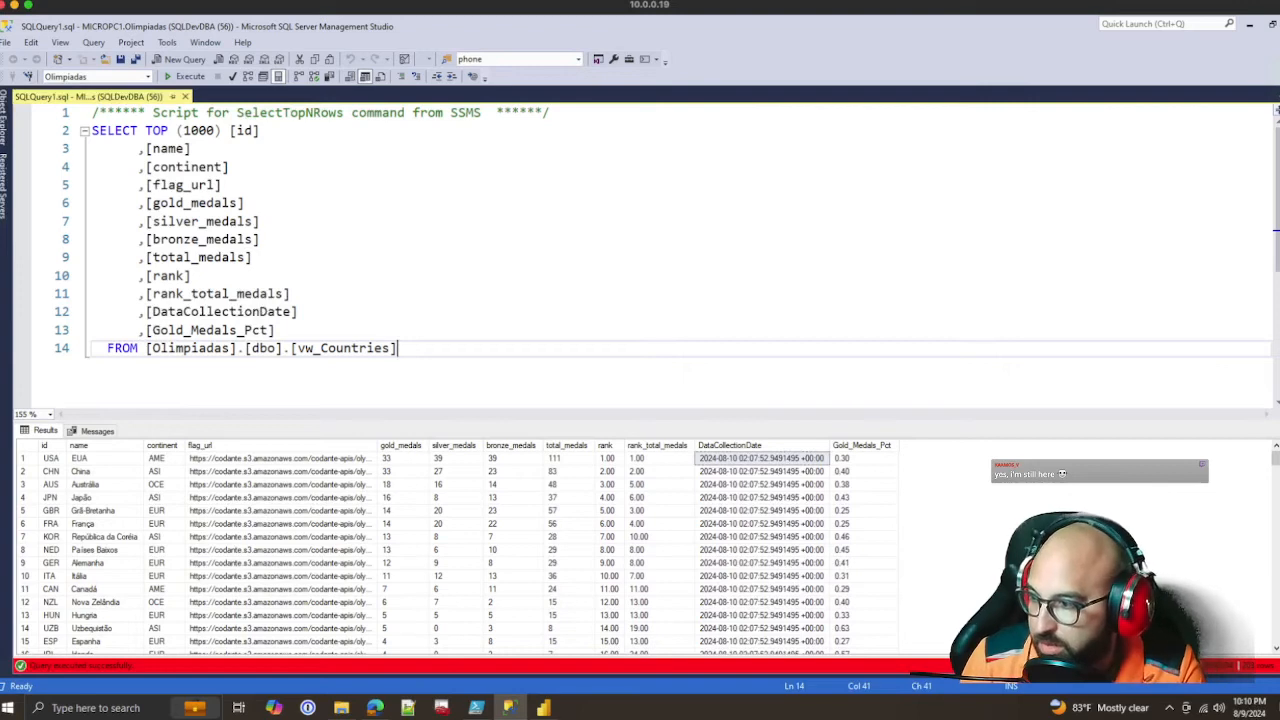
click(280, 510)
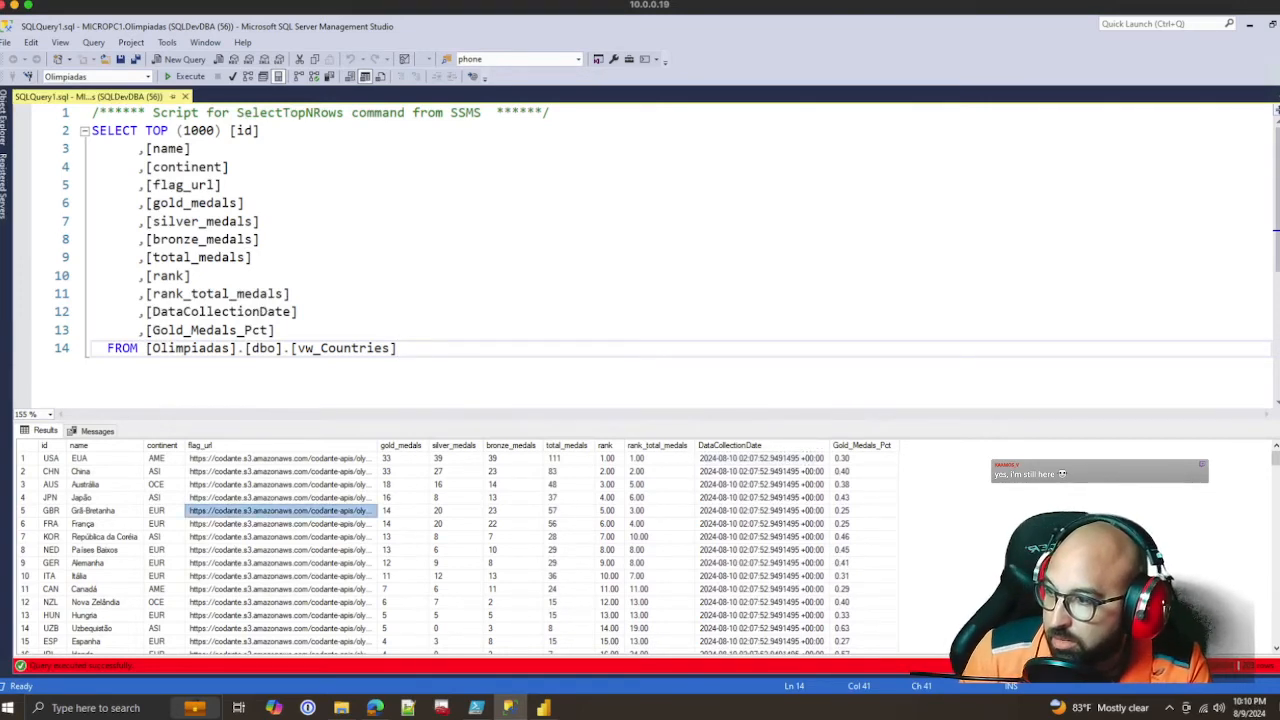
drag(51, 458, 280, 471)
Add ORDER BY total_Medals DESC to the end of the vw_Countries query and execute it
click(398, 348)
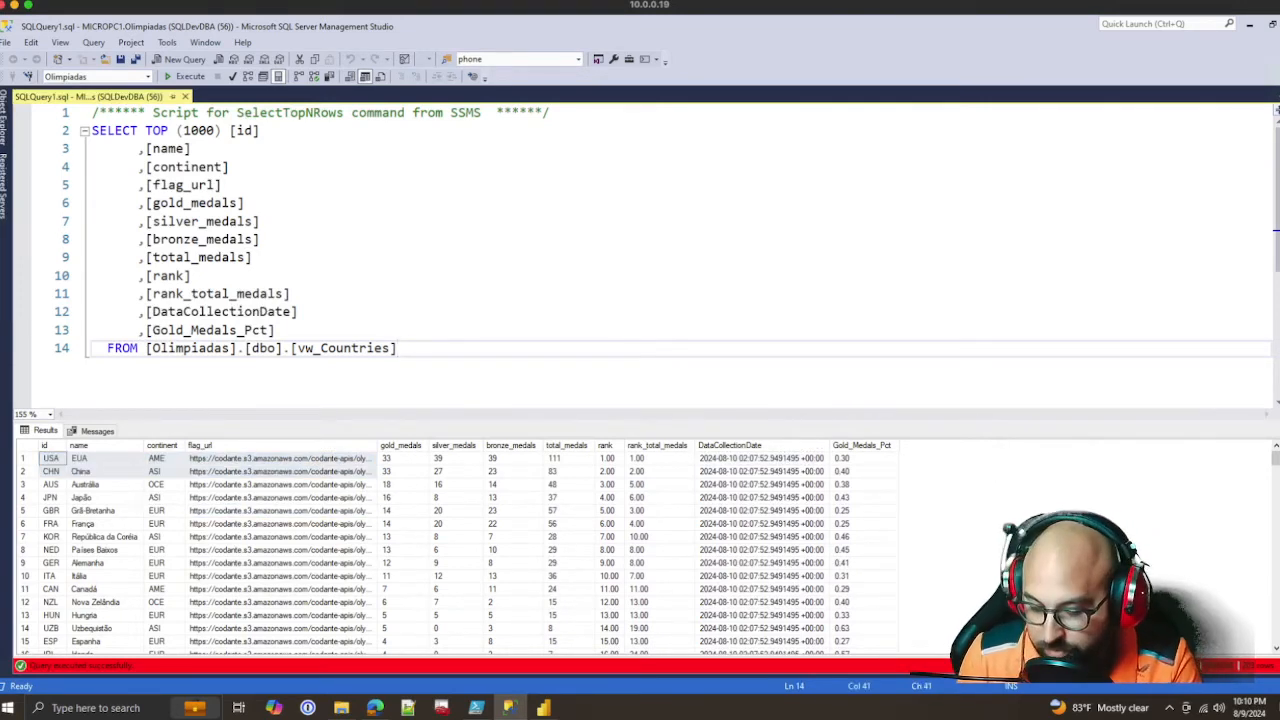
key(Return)
text(ORDER B)
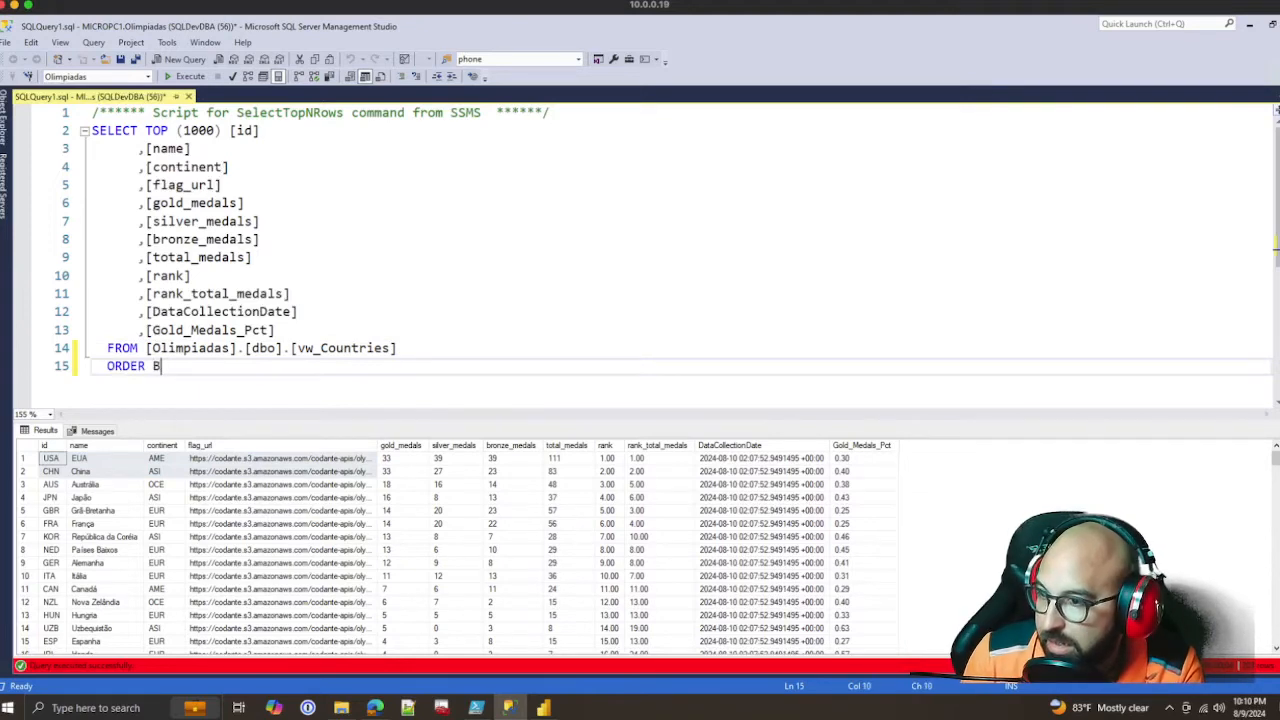
text(Y total)
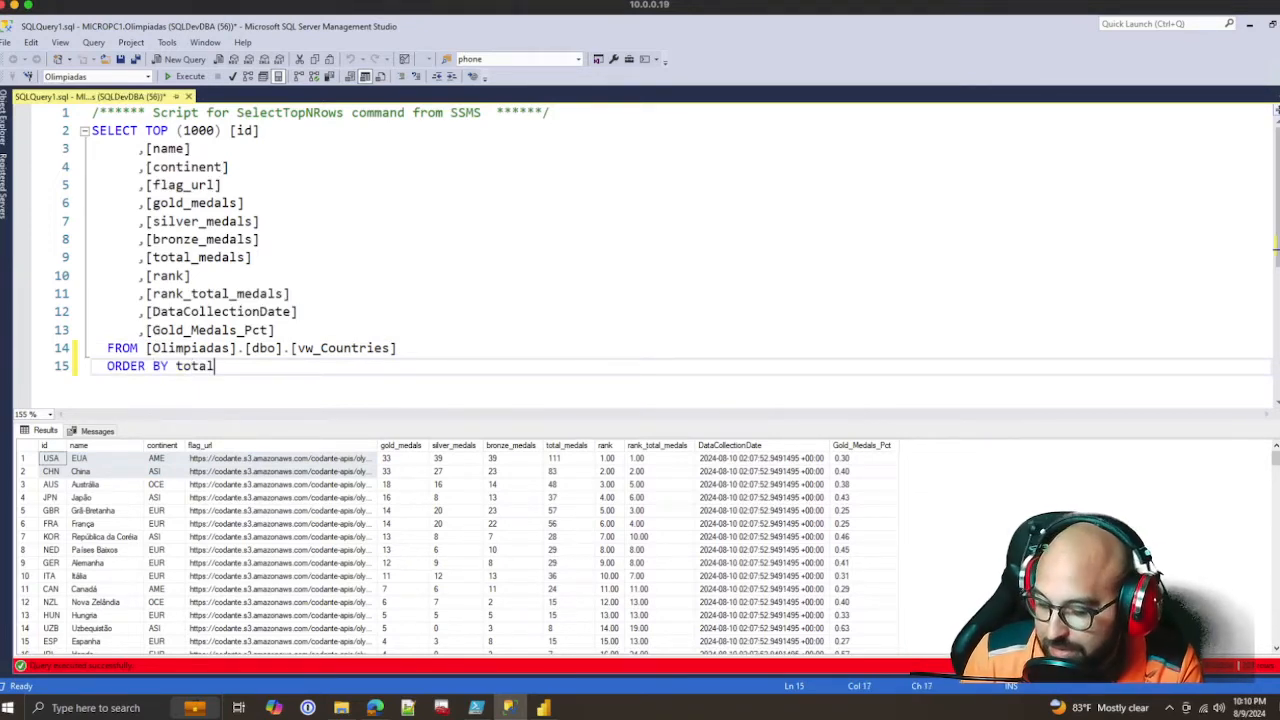
text(_Medals DESC)
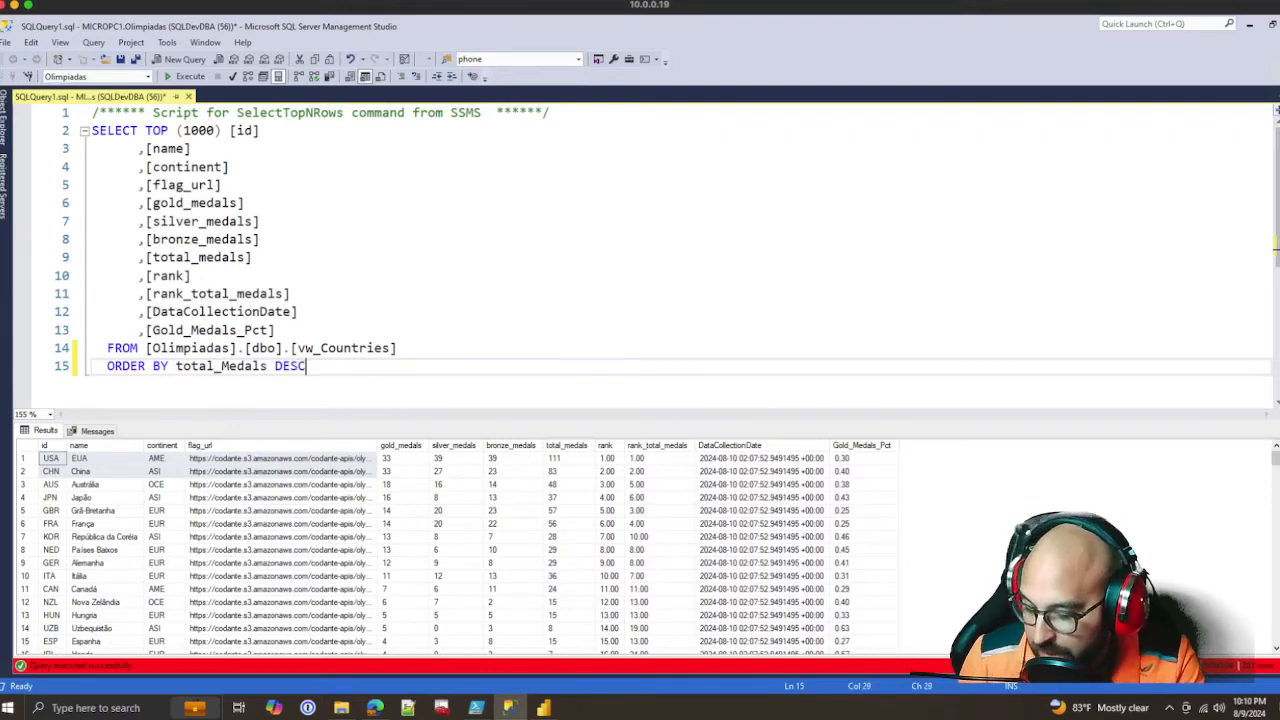
key(F5)
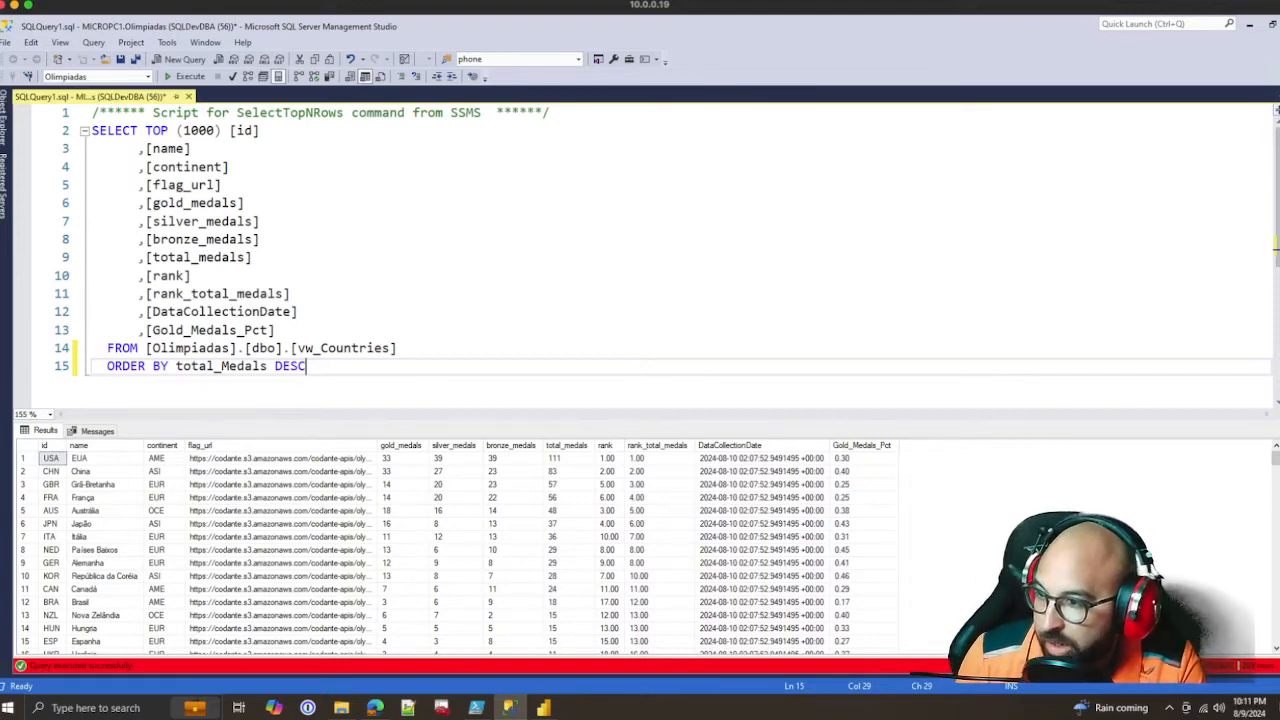
Examine the medal counts of the leading countries in the sorted results
click(402, 458)
click(568, 458)
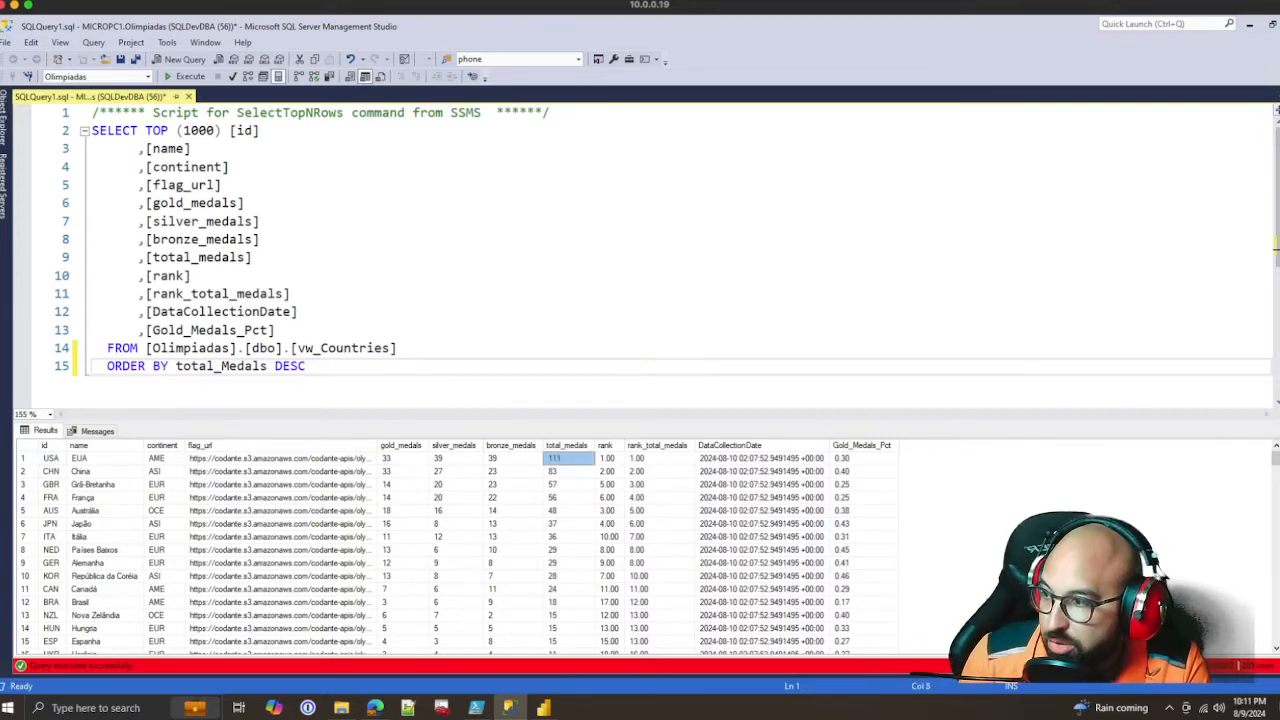
drag(52, 458, 862, 484)
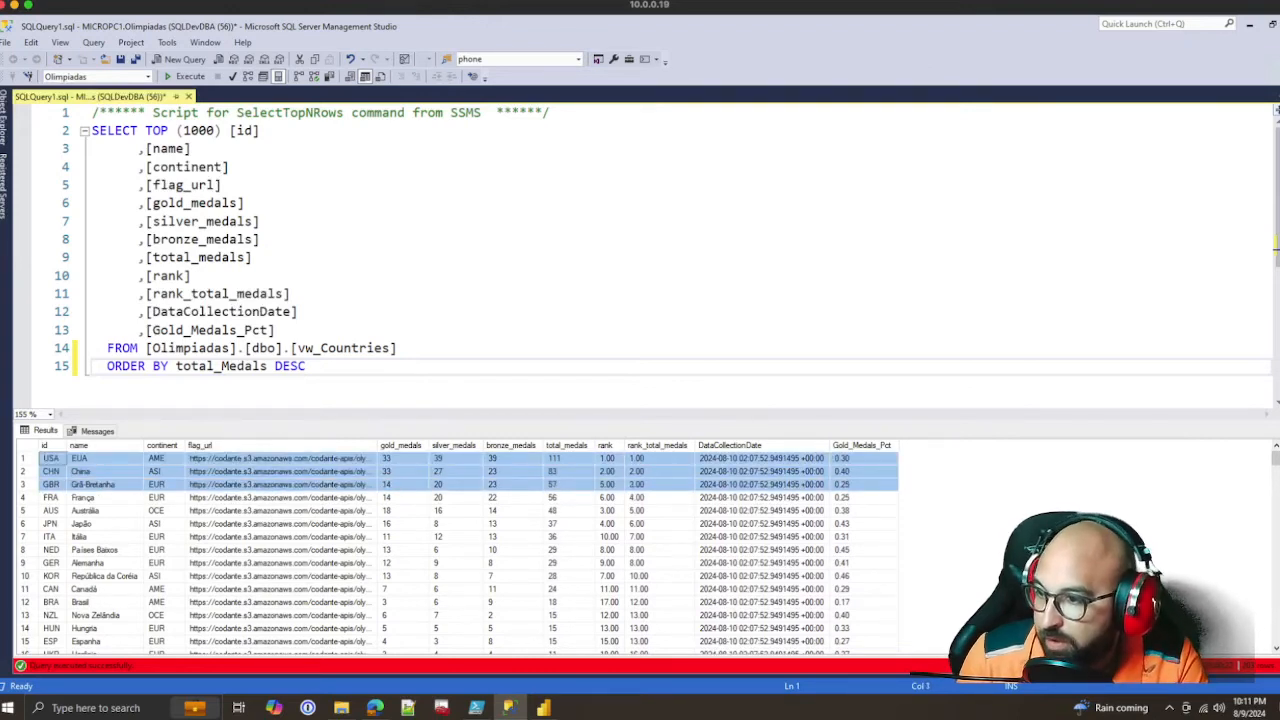
click(402, 536)
scroll(402, 536, down, 4)
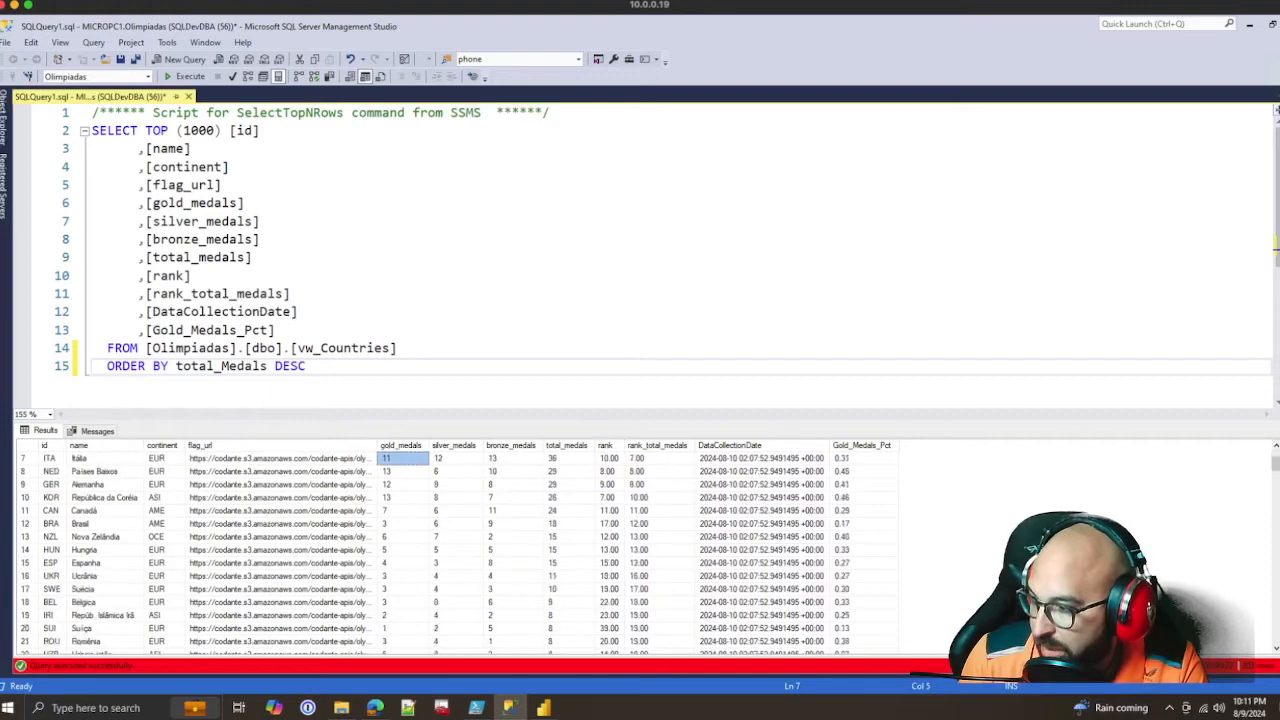
scroll(402, 536, down, 6)
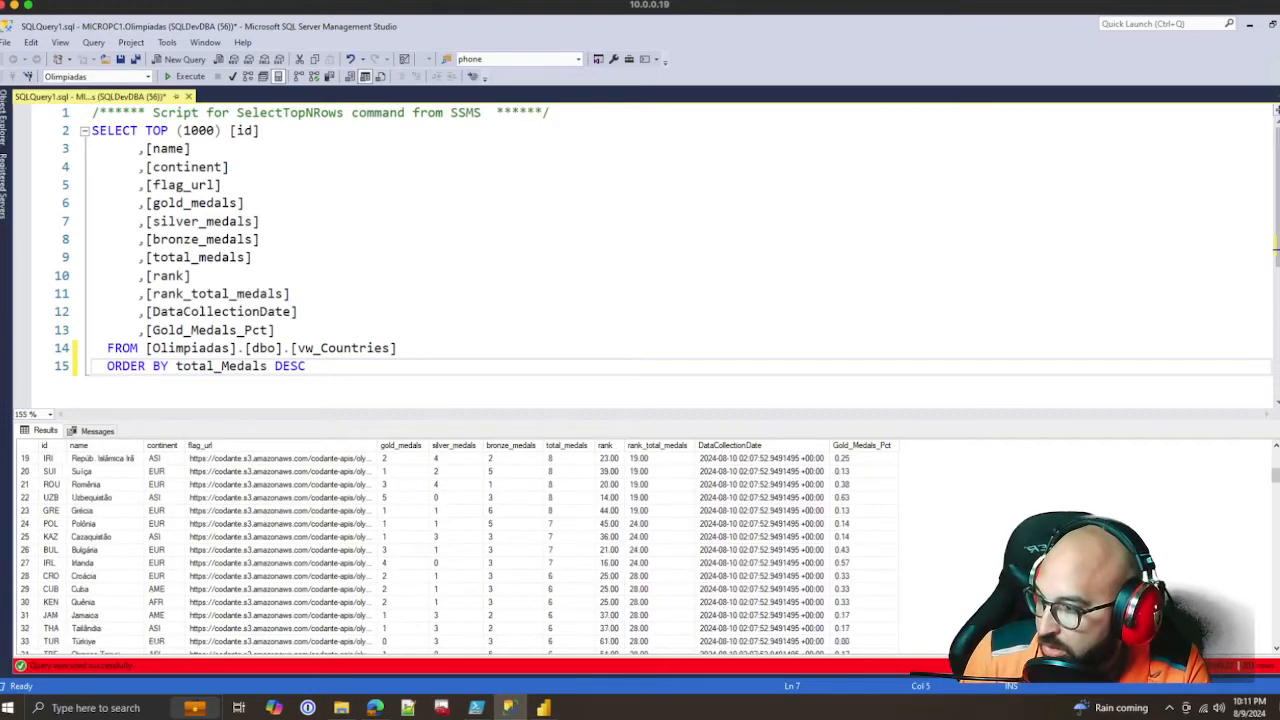
Find the row for Colômbia in the sorted results and examine its silver medals
scroll(450, 550, down, 3)
click(104, 576)
scroll(104, 576, down, 5)
scroll(104, 576, up, 2)
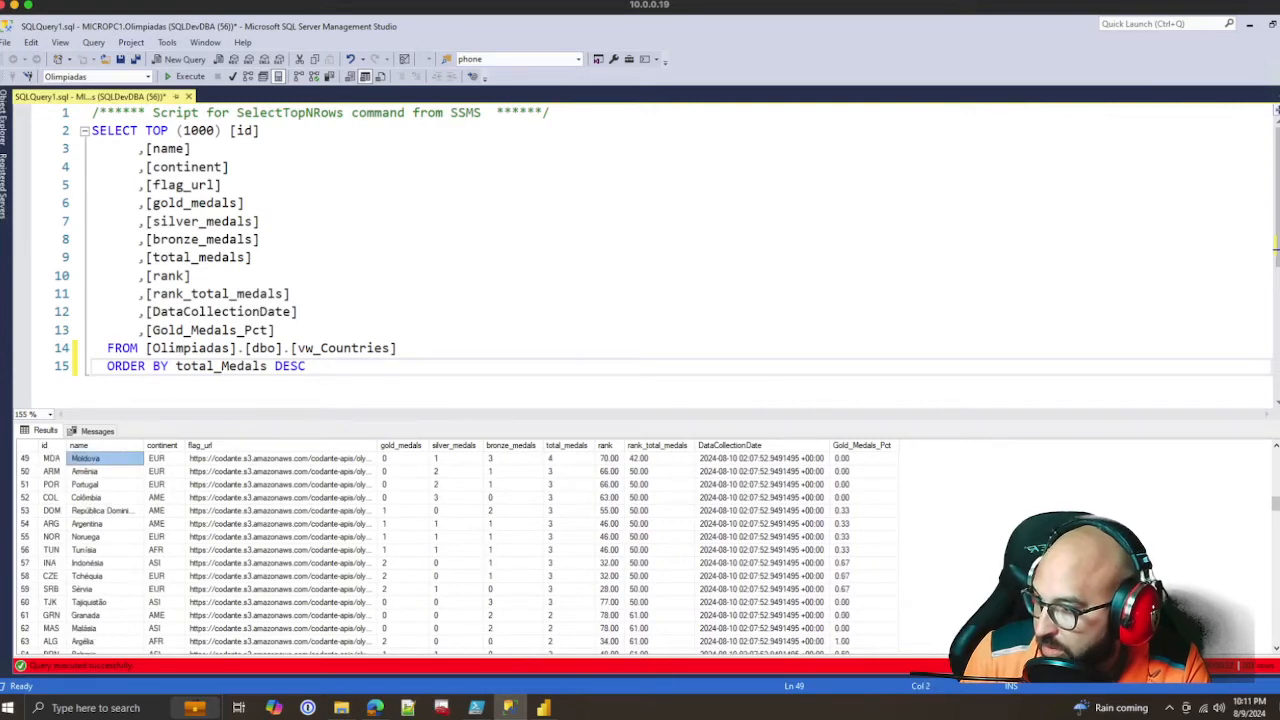
drag(50, 498, 862, 500)
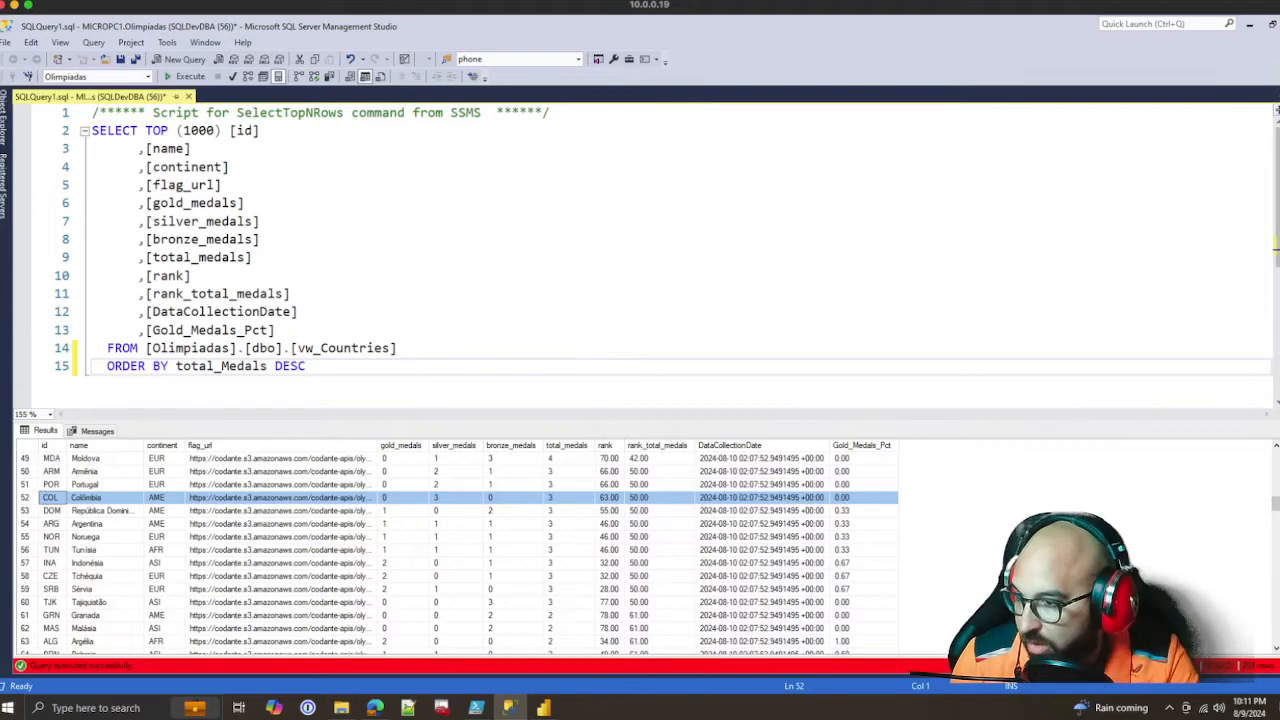
click(456, 497)
scroll(456, 520, up, 9)
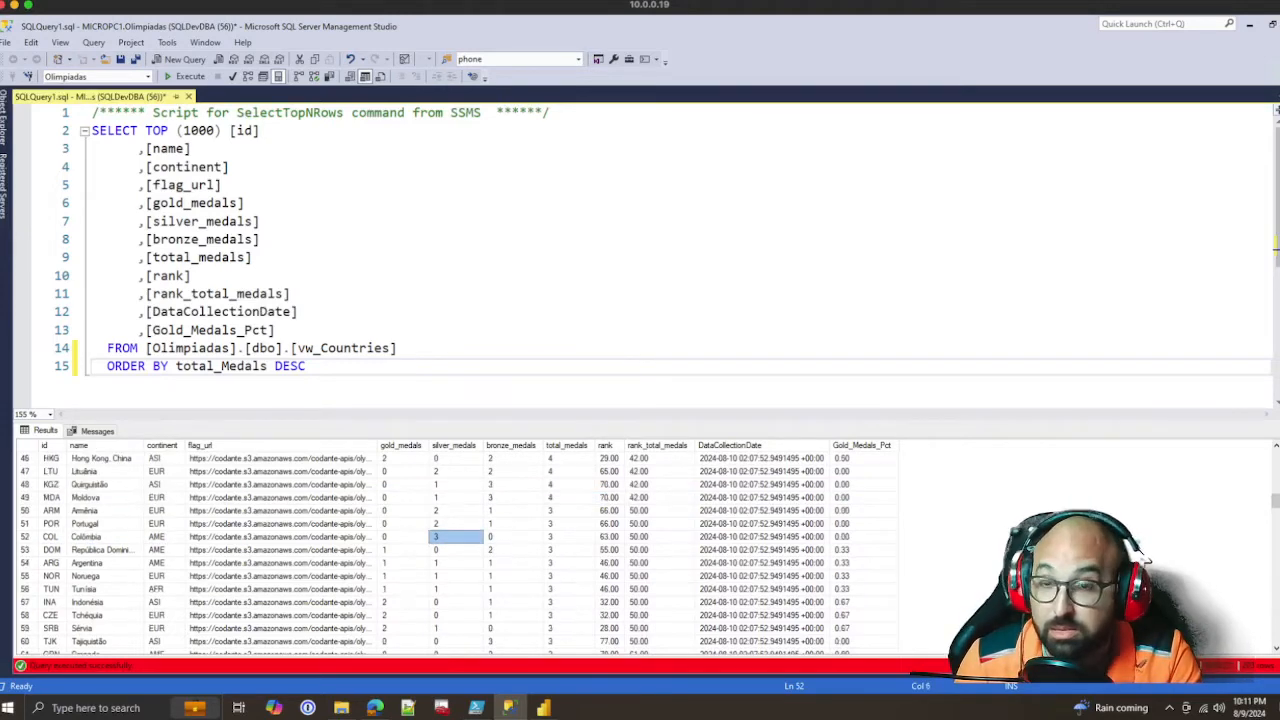
scroll(456, 520, up, 7)
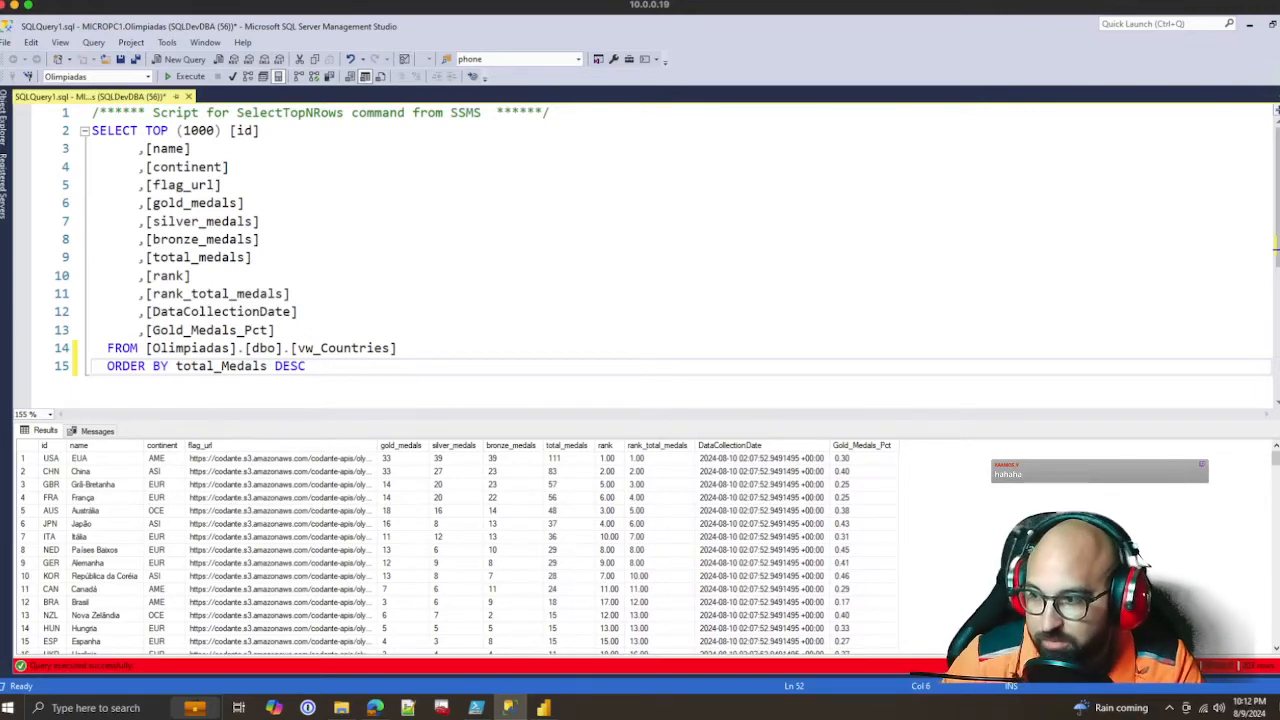
Compare the silver medal counts of the countries ranked from Itália down through the middle of the results
scroll(1140, 560, down, 1)
scroll(1143, 561, down, 1)
click(456, 511)
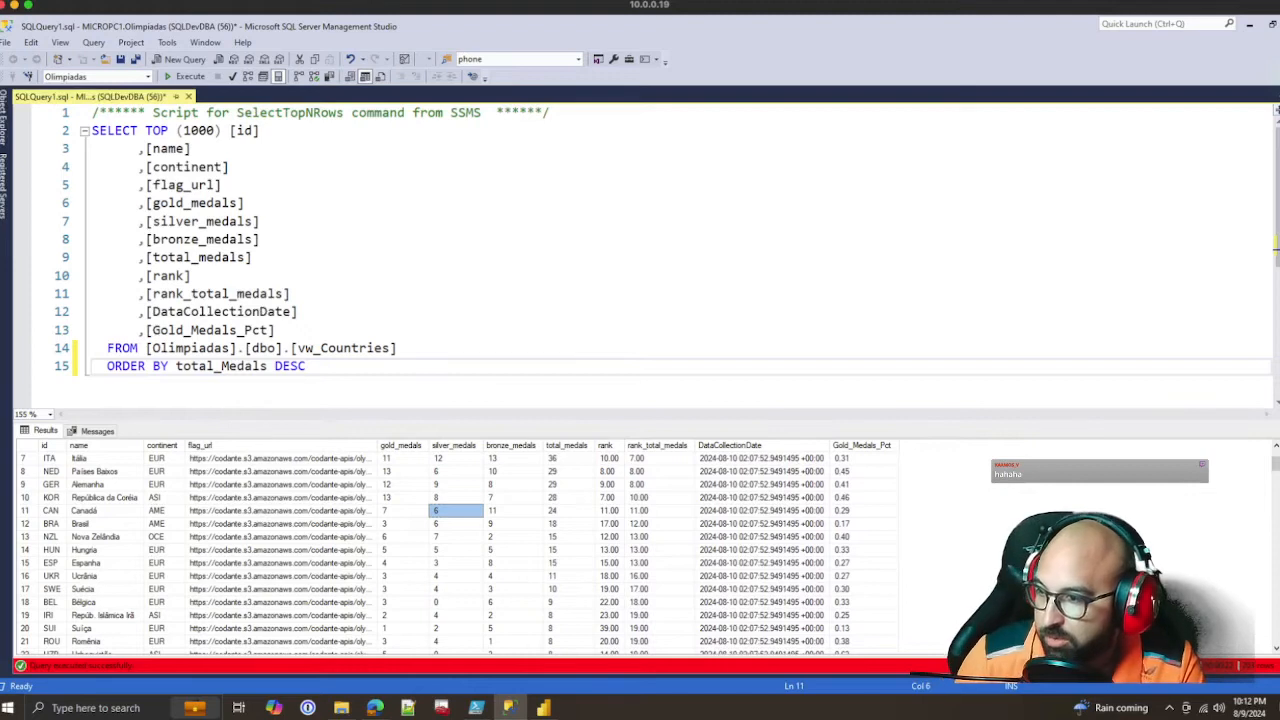
click(456, 498)
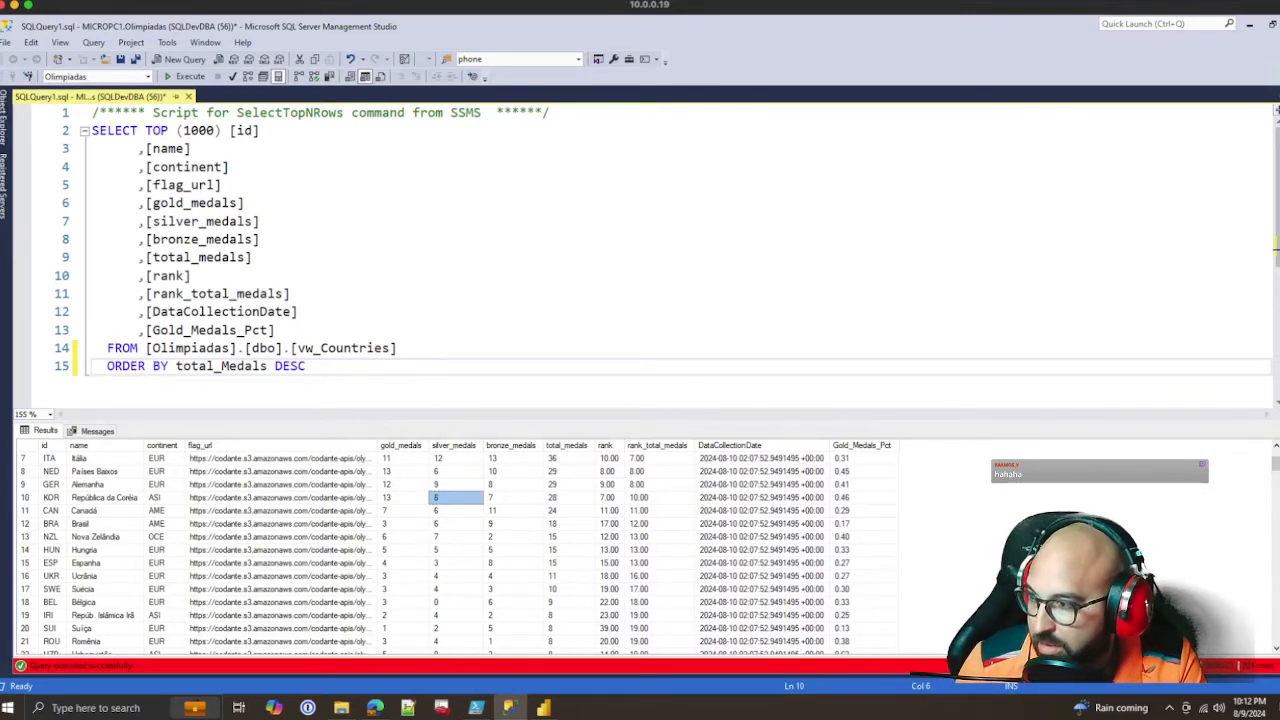
scroll(450, 550, down, 2)
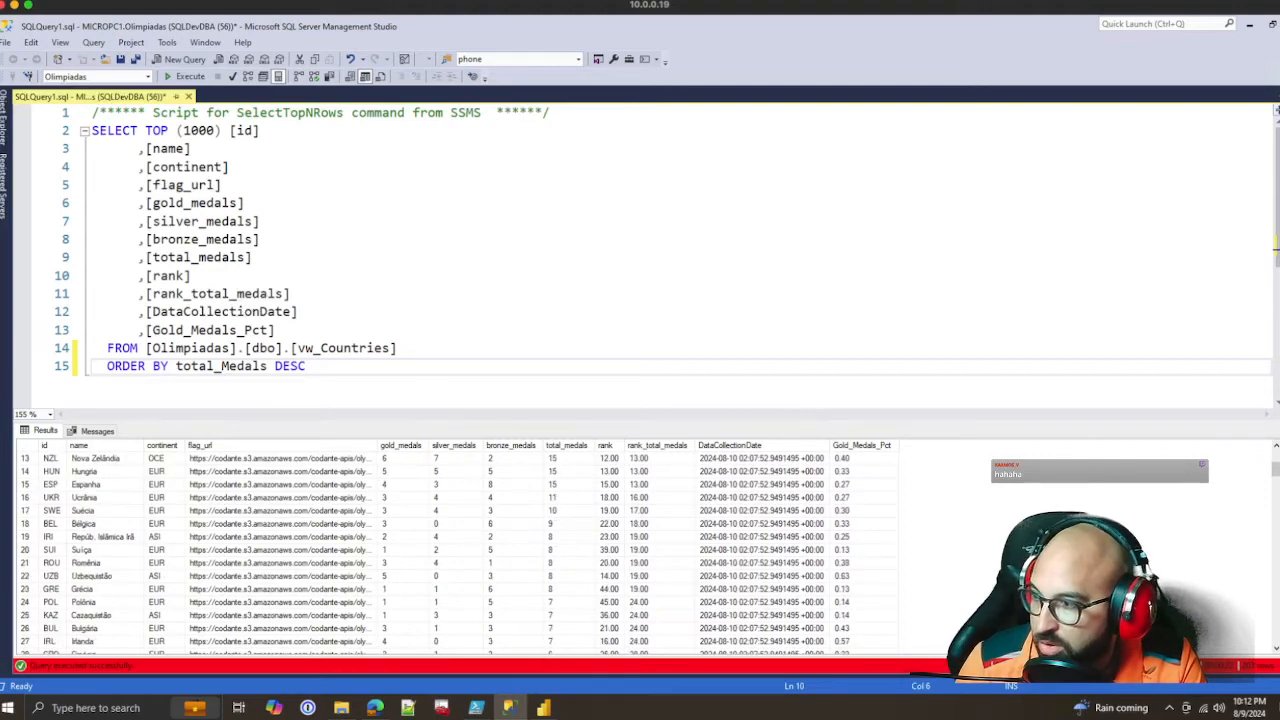
scroll(456, 550, down, 4)
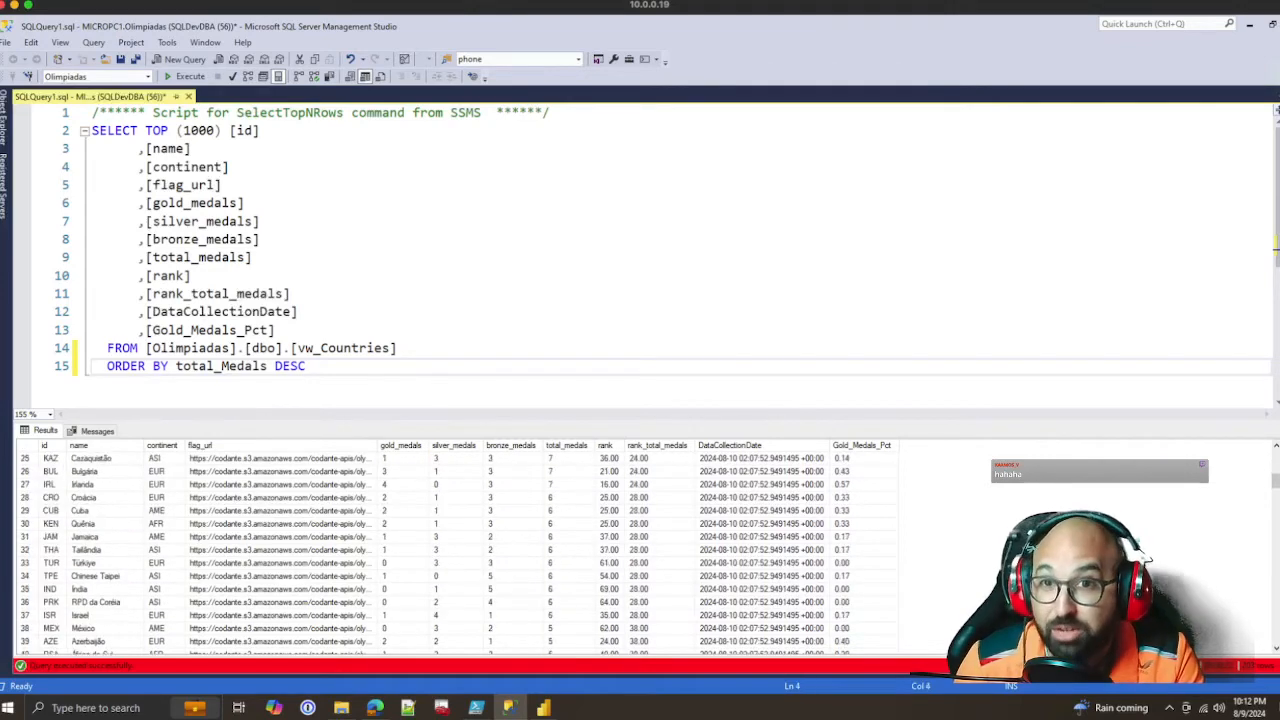
click(456, 485)
scroll(456, 550, down, 3)
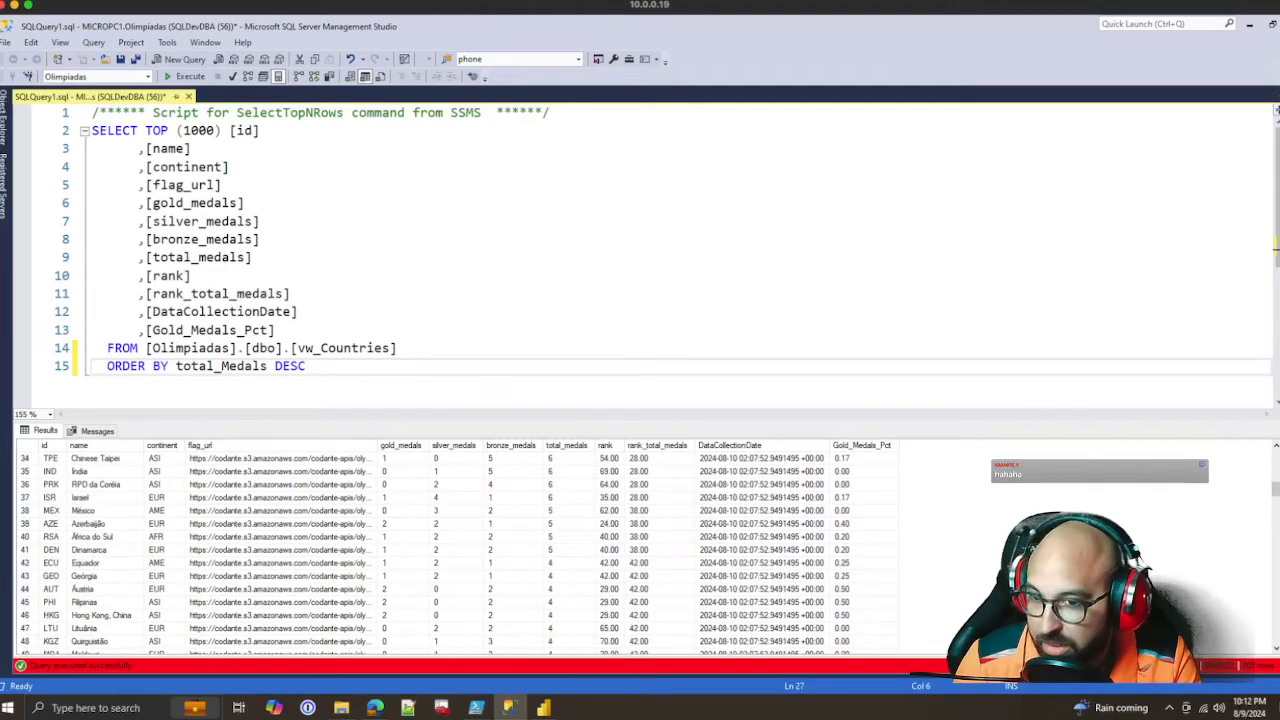
scroll(456, 550, up, 11)
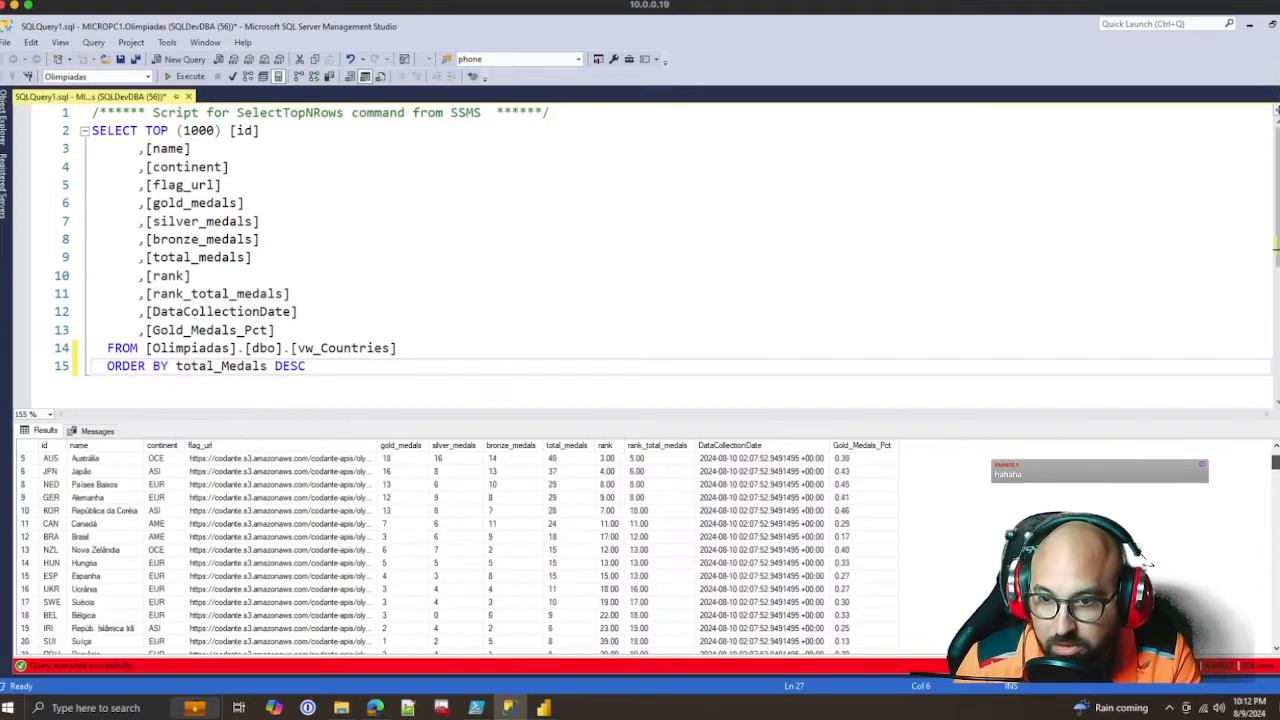
Select the rows of EUA, China and Grã-Bretanha in the results and compare them with the countries ranked below
click(512, 471)
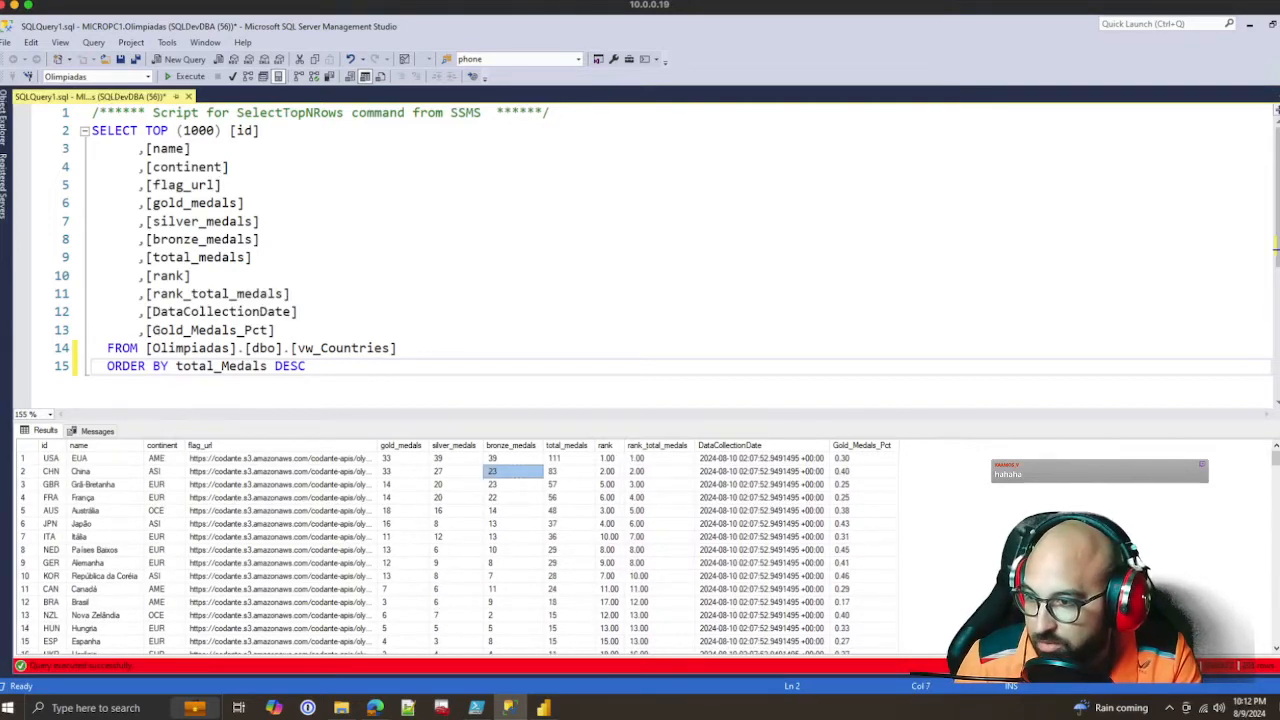
drag(23, 458, 23, 484)
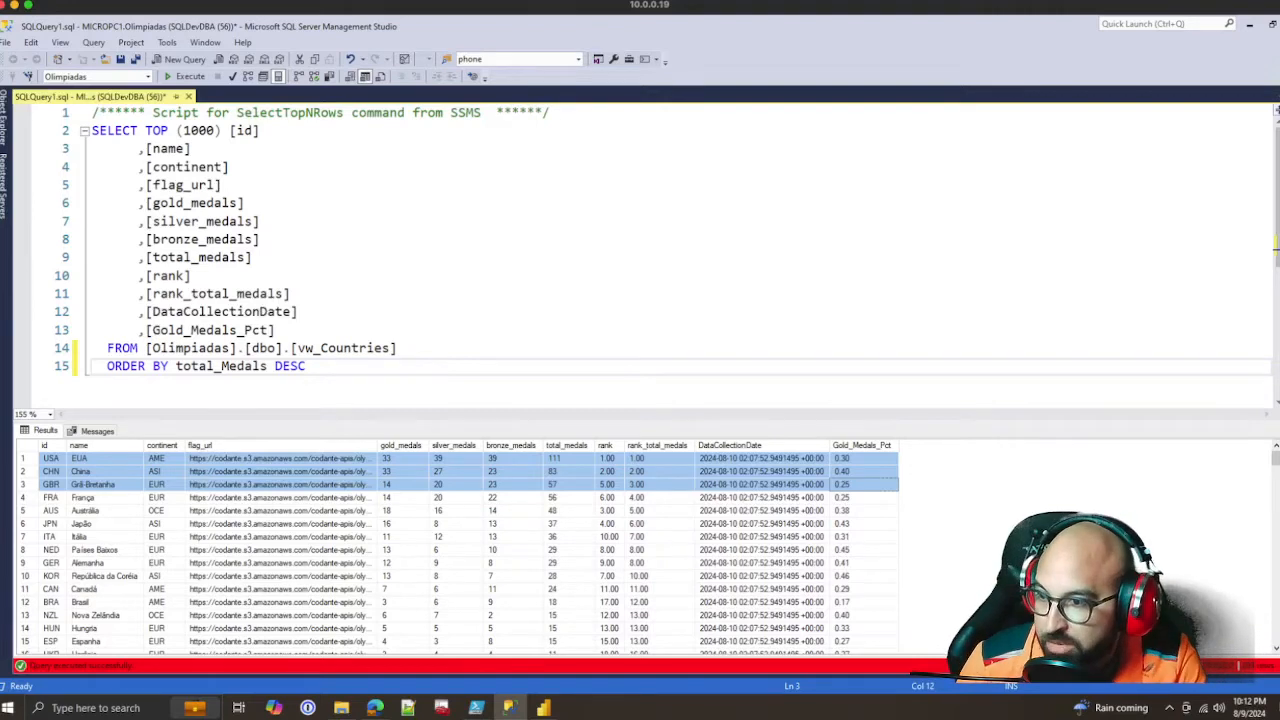
scroll(460, 550, down, 1)
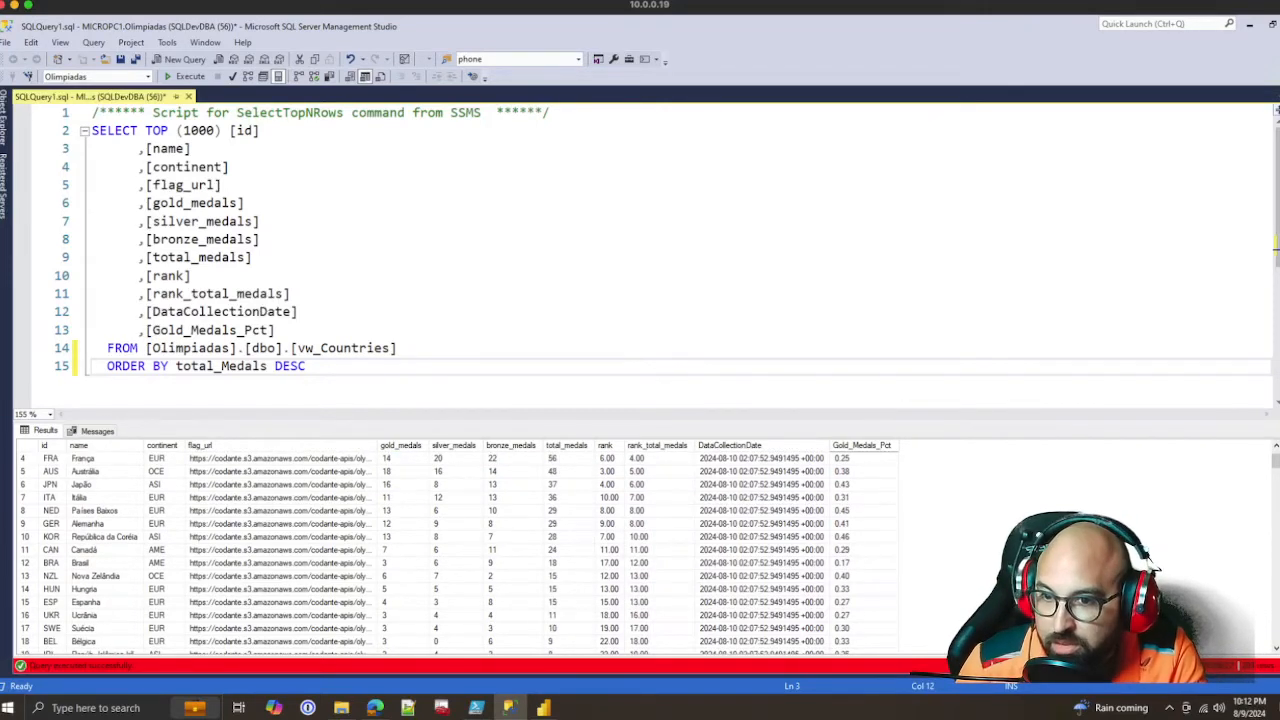
scroll(460, 550, up, 1)
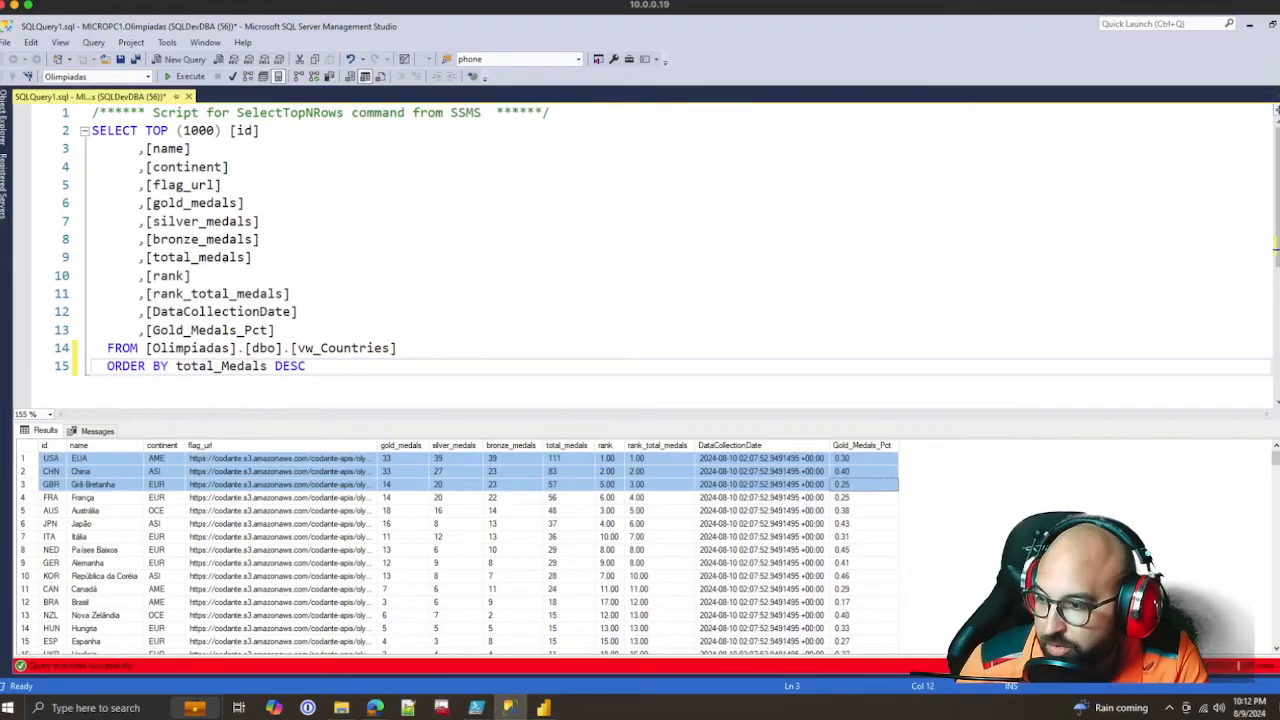
Switch to the Olimpiadas_Test_Swap report in Power BI Desktop and refresh the data of the Countries_Live table
click(543, 708)
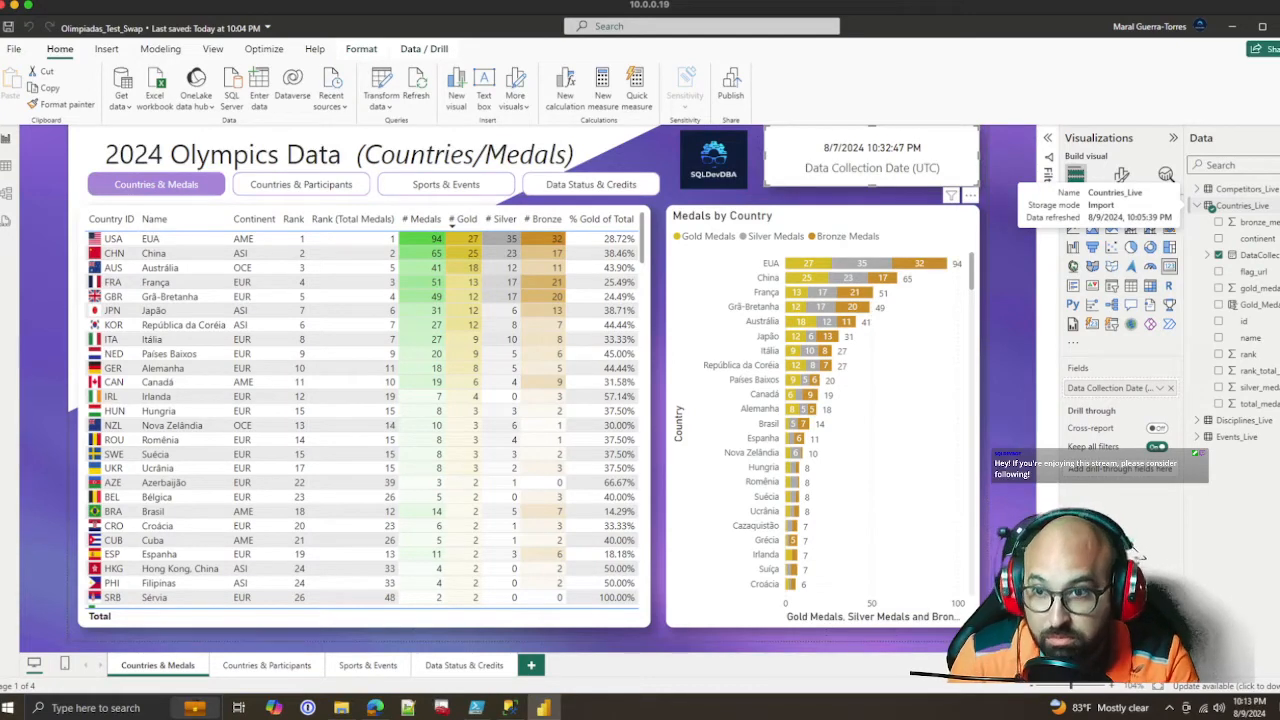
right_click(1238, 205)
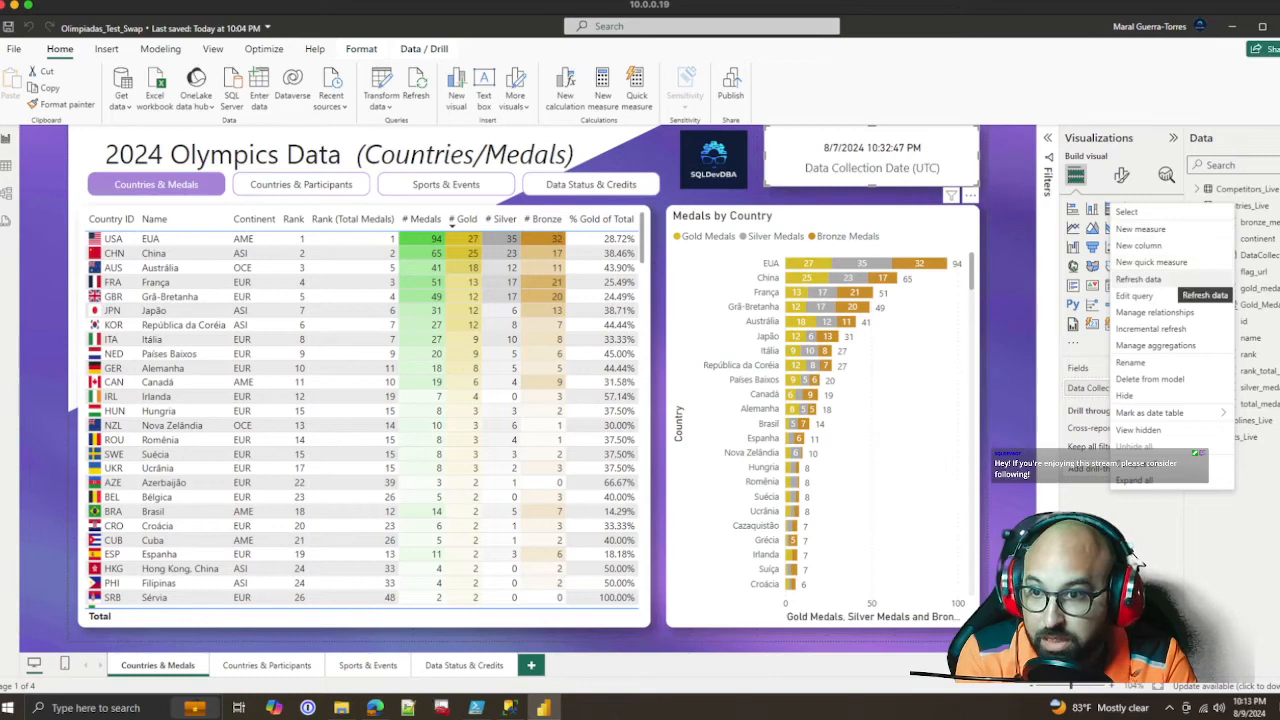
click(1160, 279)
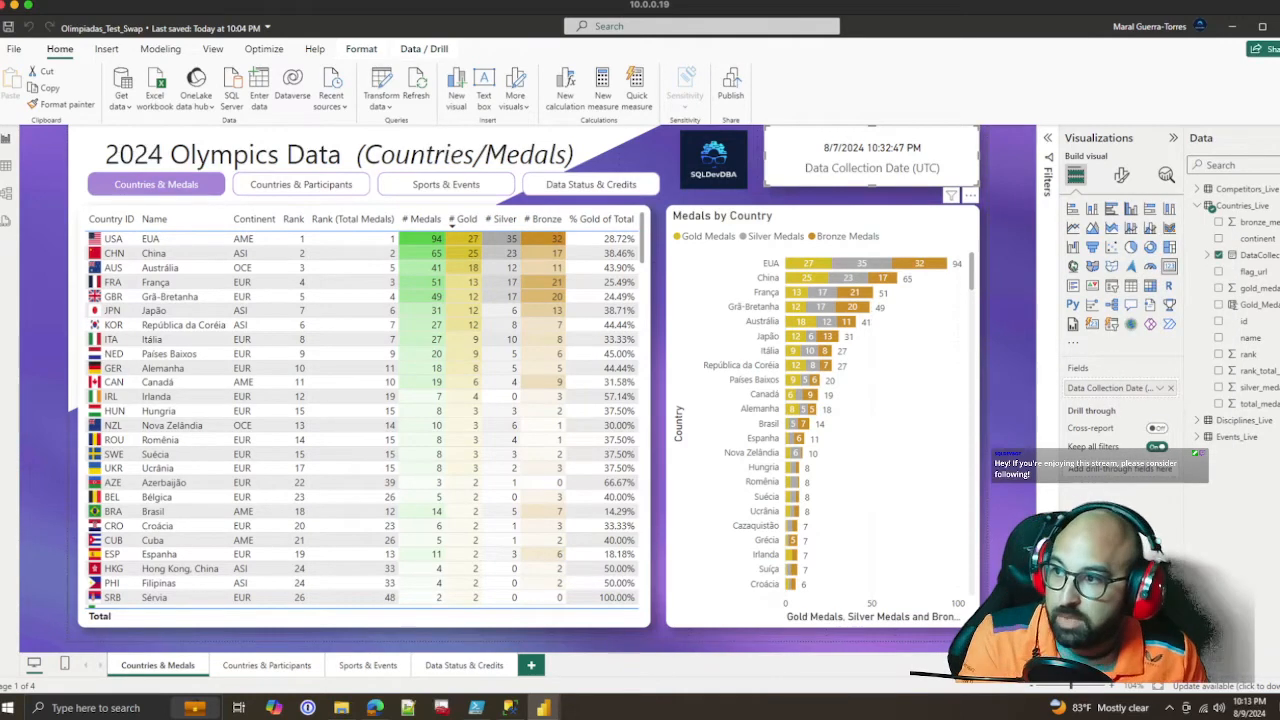
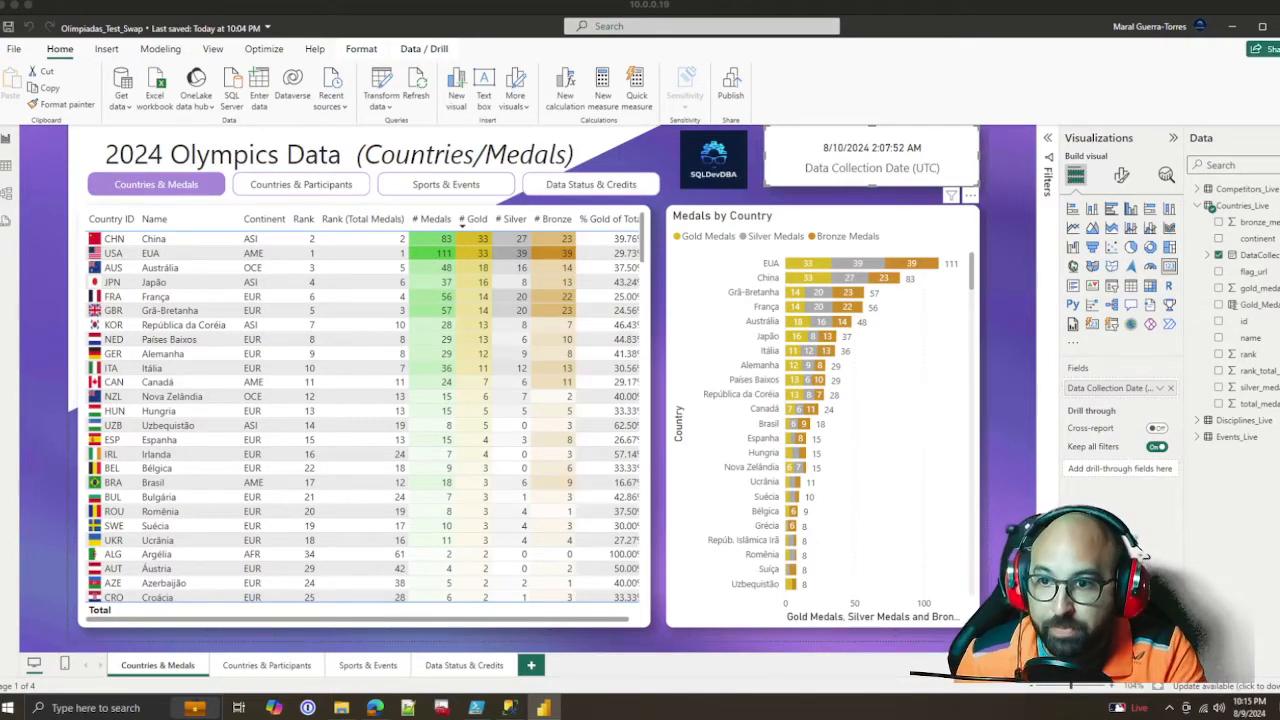
Collapse the Countries_Live table, check the Olimpiadas-Countries.ps1 output in Windows PowerShell ISE, and return to the report
click(1197, 205)
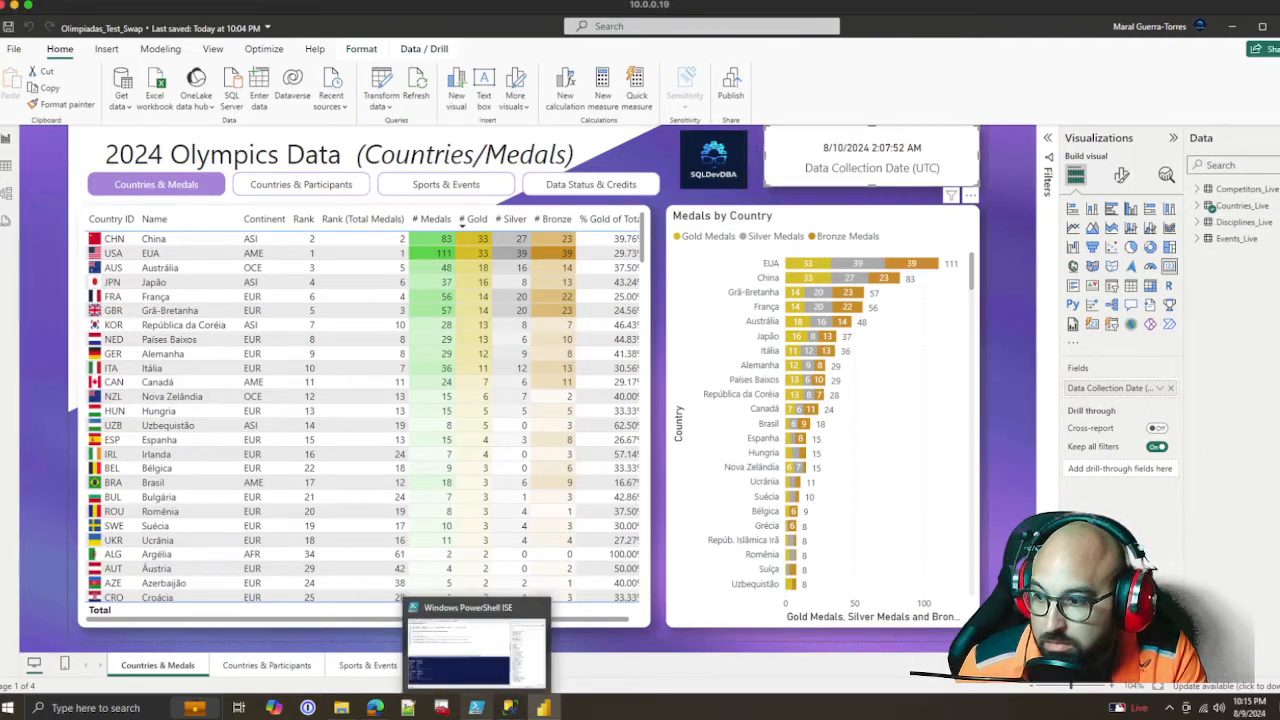
click(476, 707)
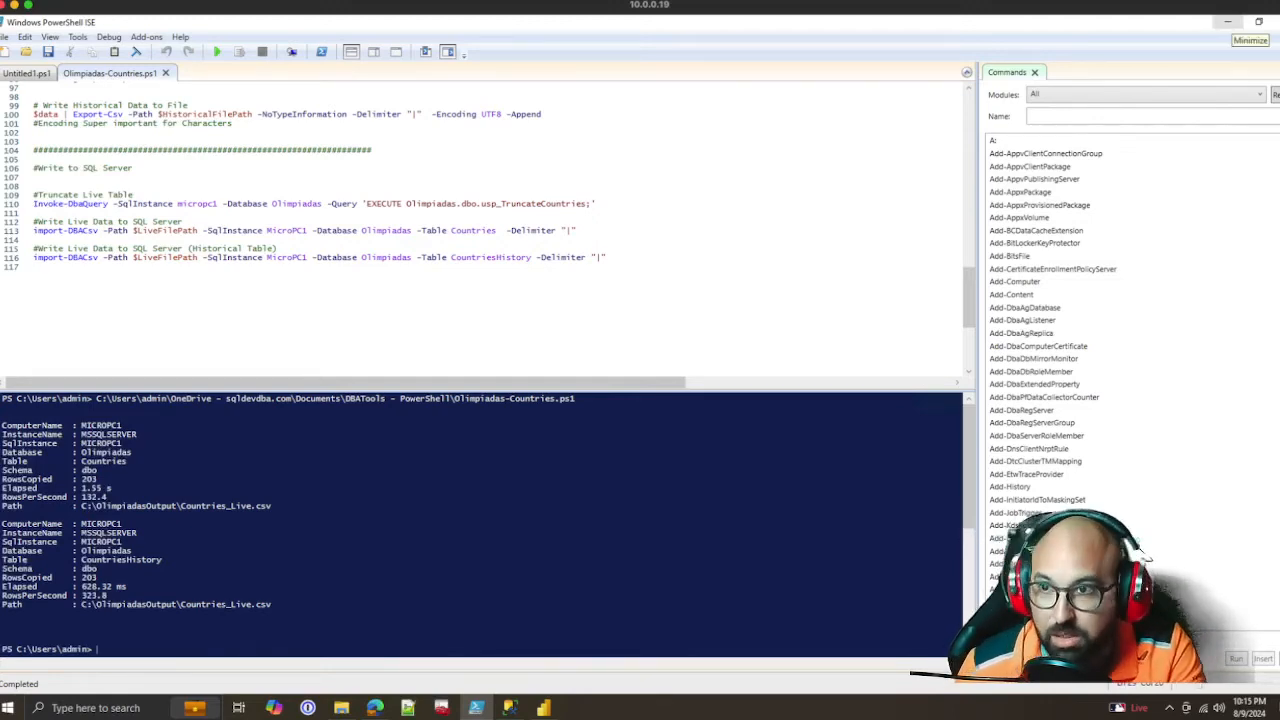
click(1228, 21)
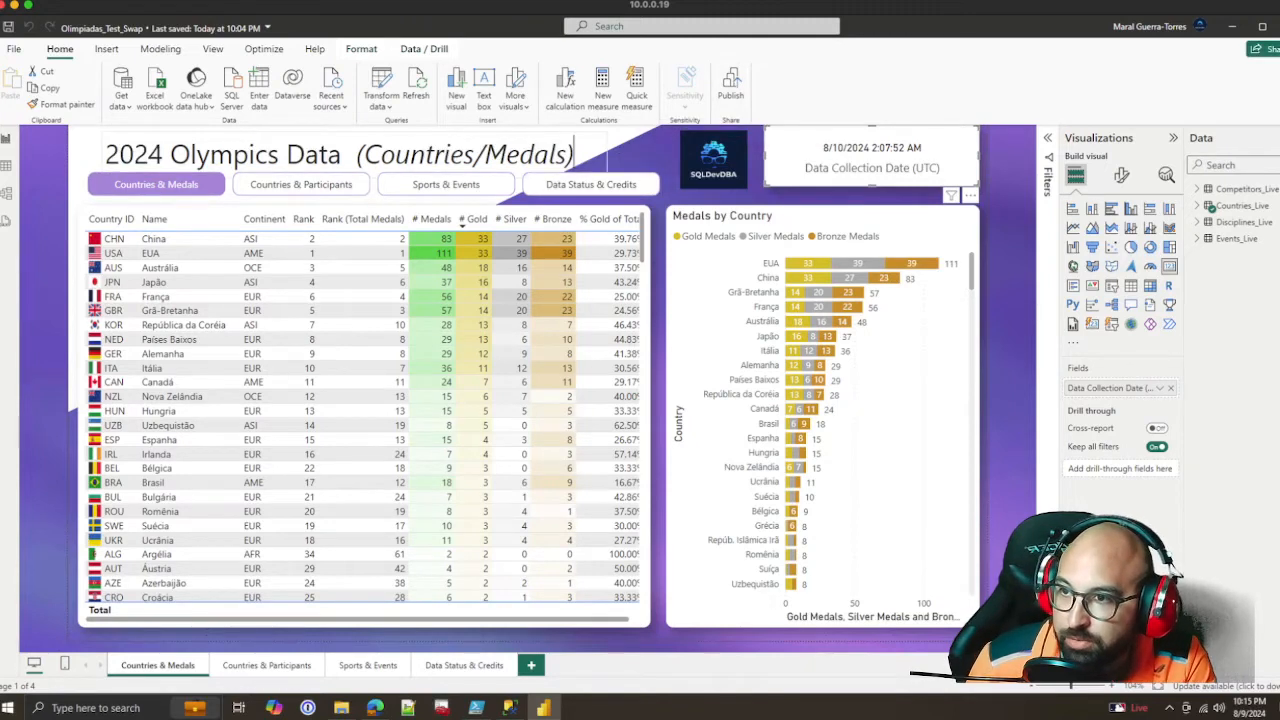
Append a hyphen after "(Countries/Medals)" in the report page title
click(575, 154)
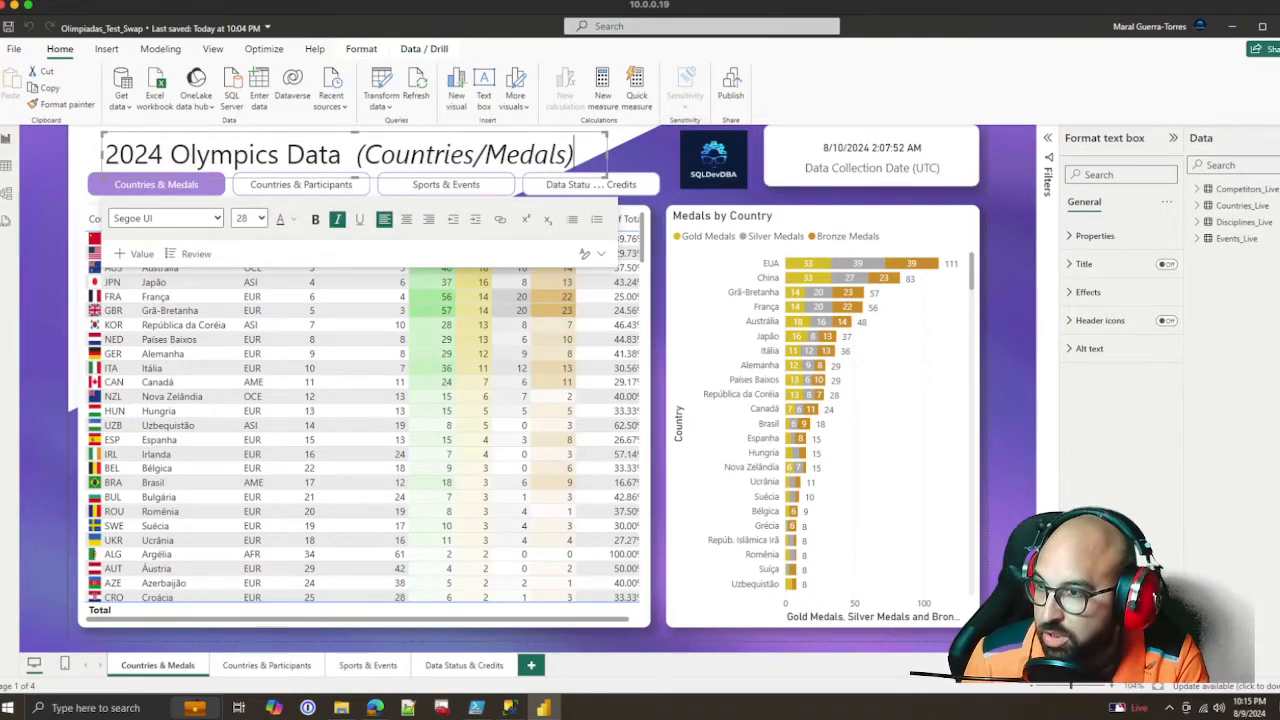
text(S)
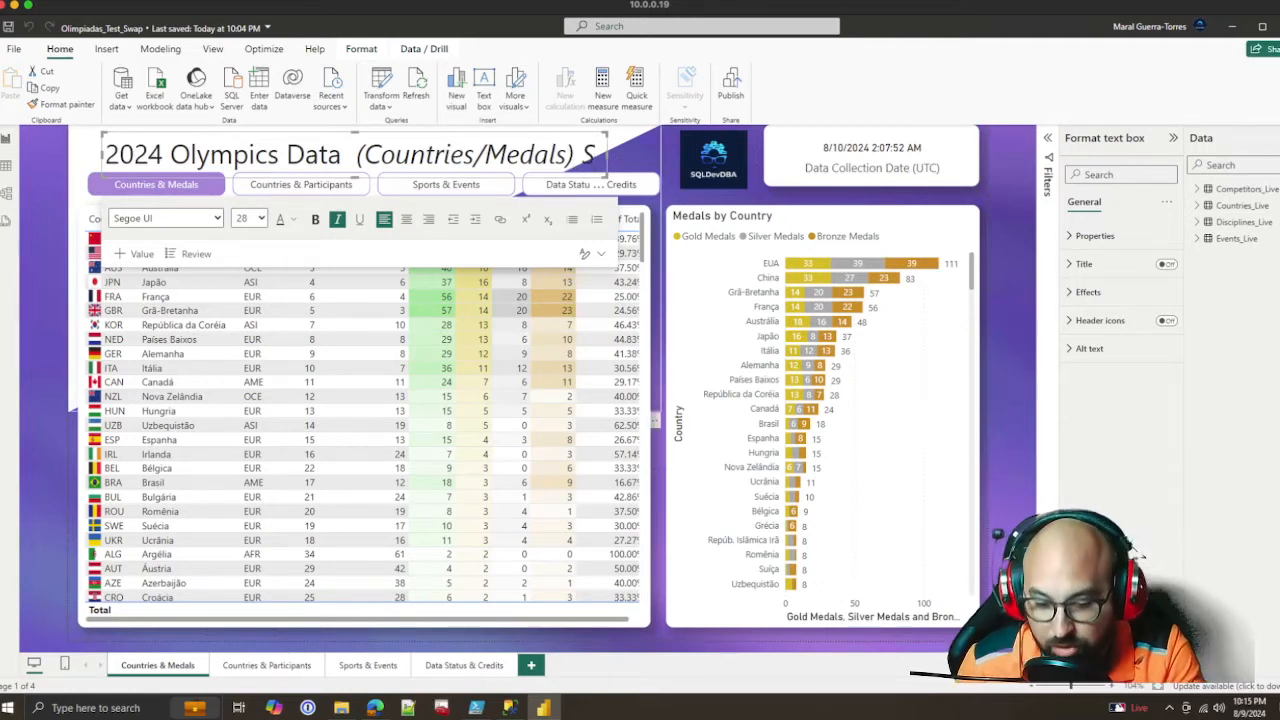
key(BackSpace)
text(-)
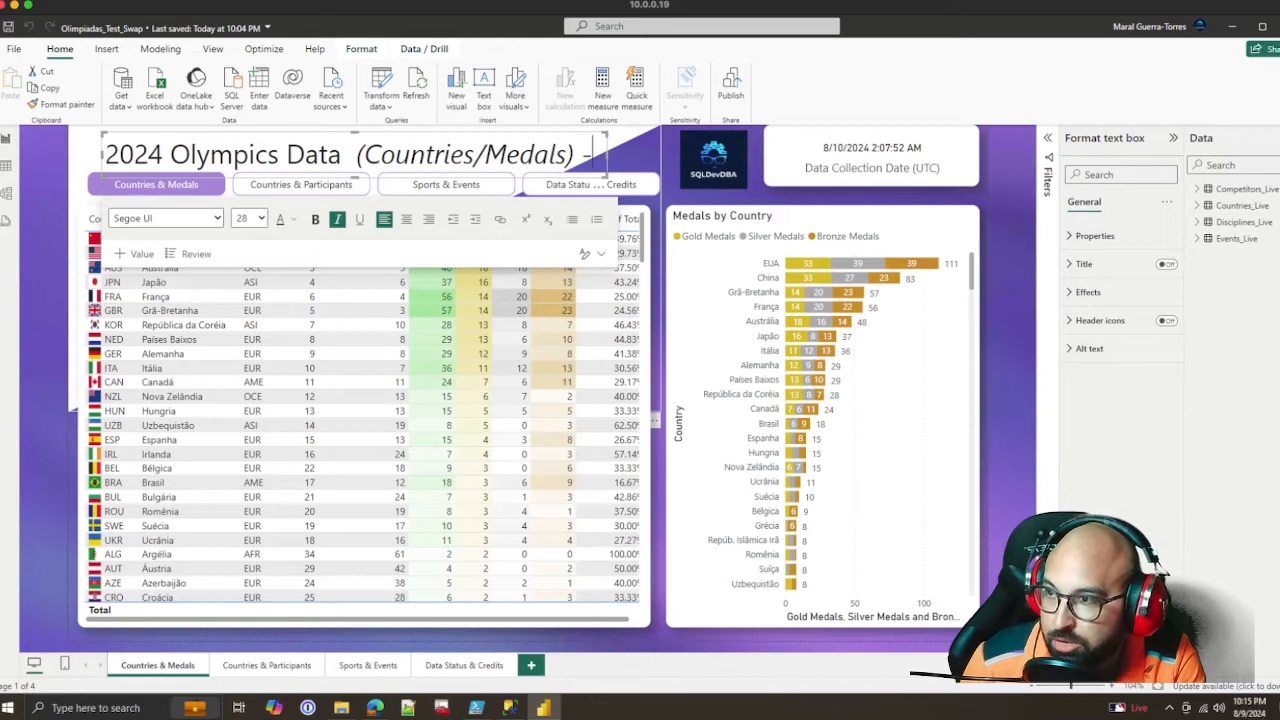
key(Escape)
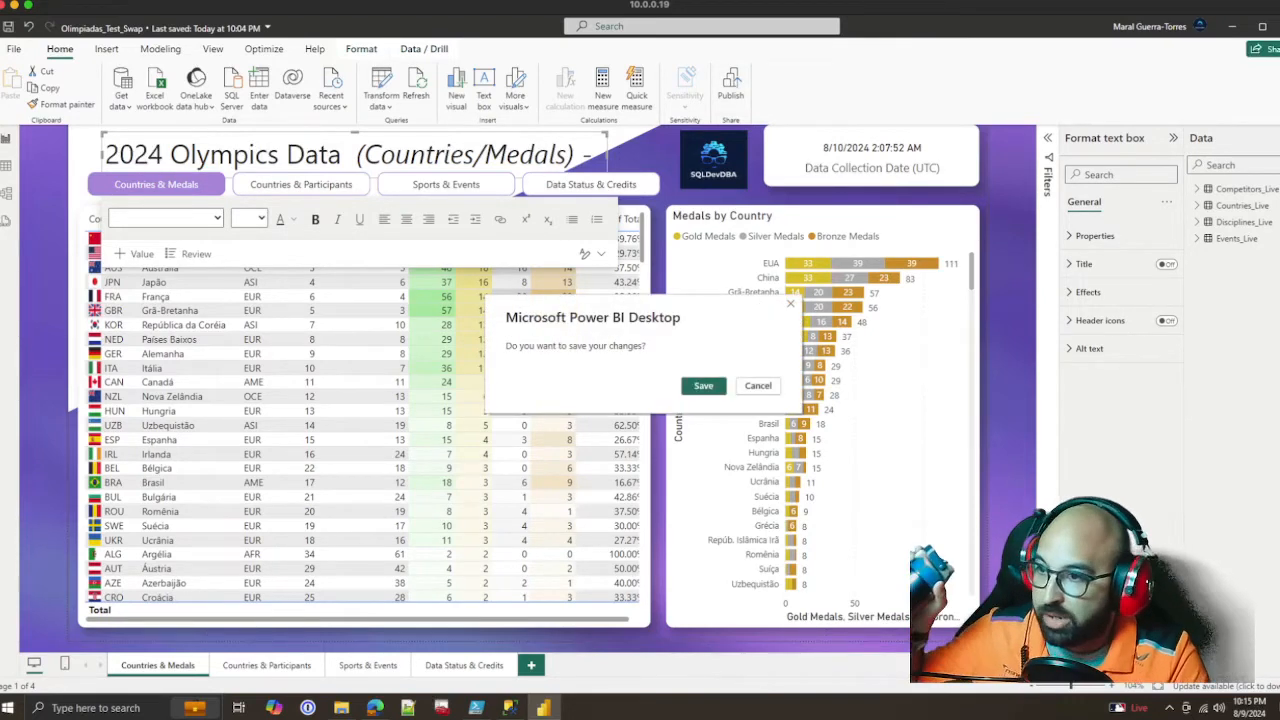
Save the report changes and publish the report to the Analisis de Datos - Puerto Rico workspace
click(704, 386)
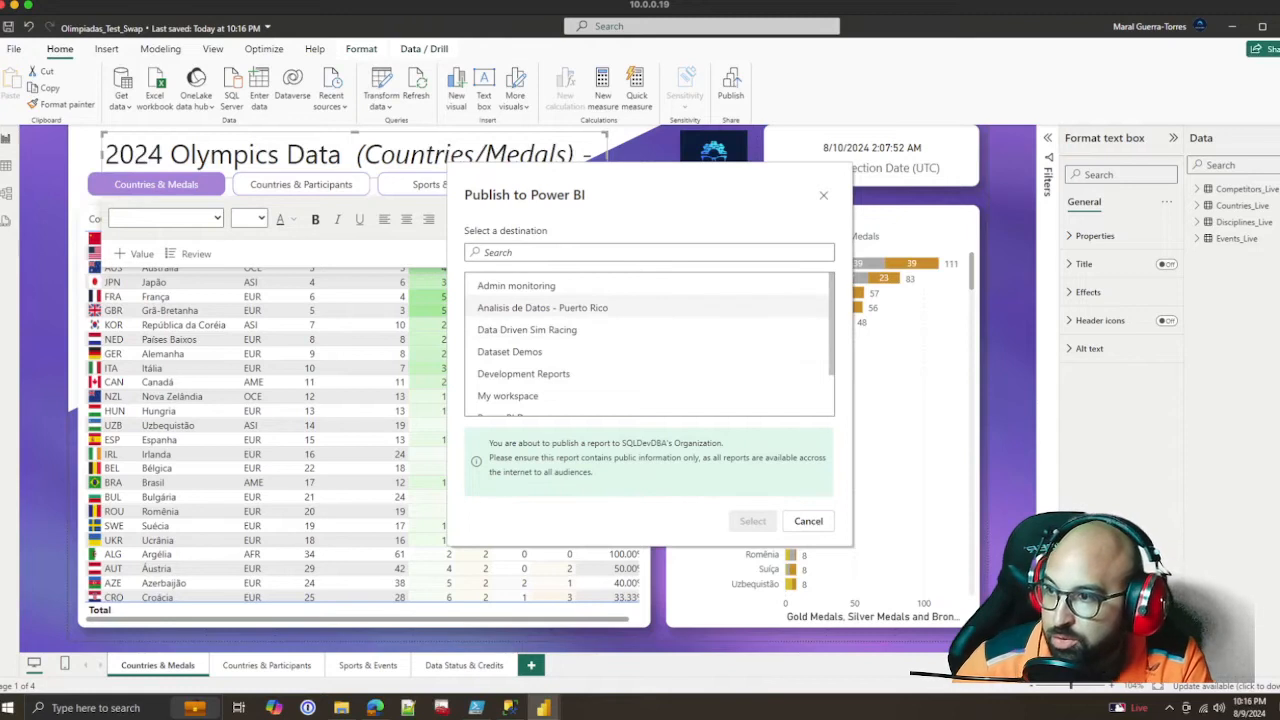
click(543, 308)
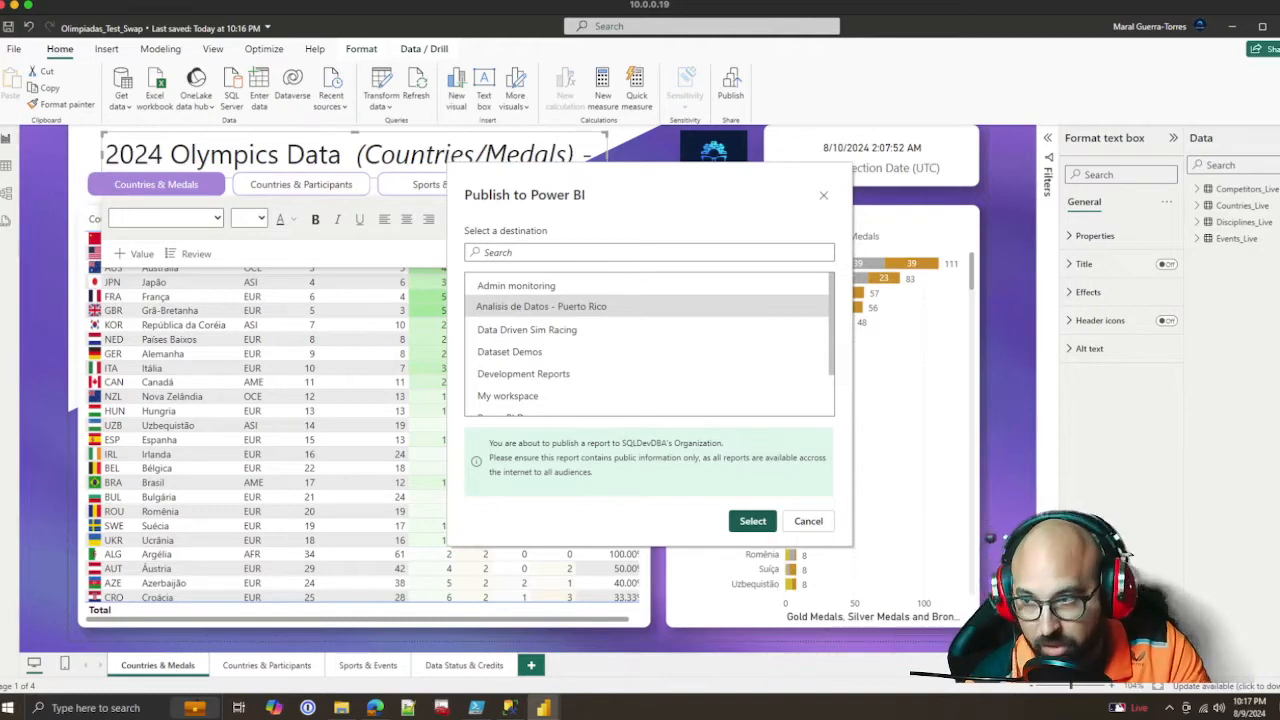
click(752, 521)
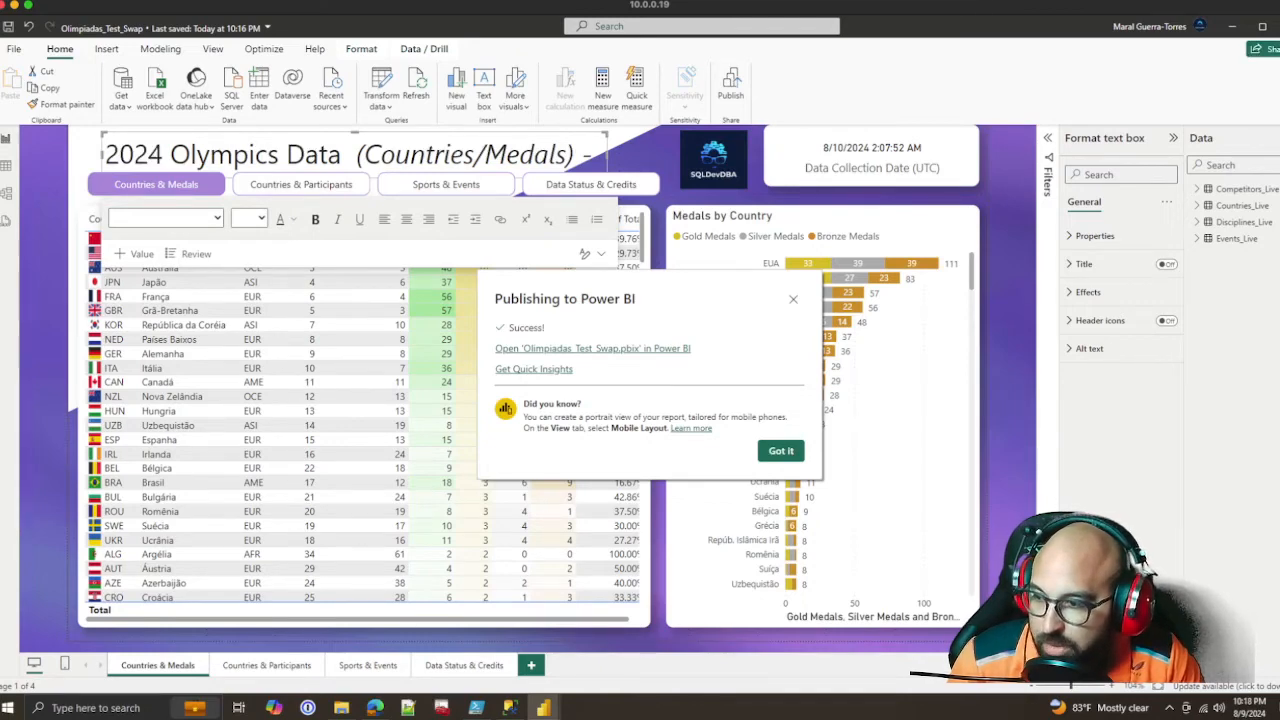
Open the published Olimpiadas_Test_Swap report in the Power BI service and go to the workspace that contains it
click(592, 349)
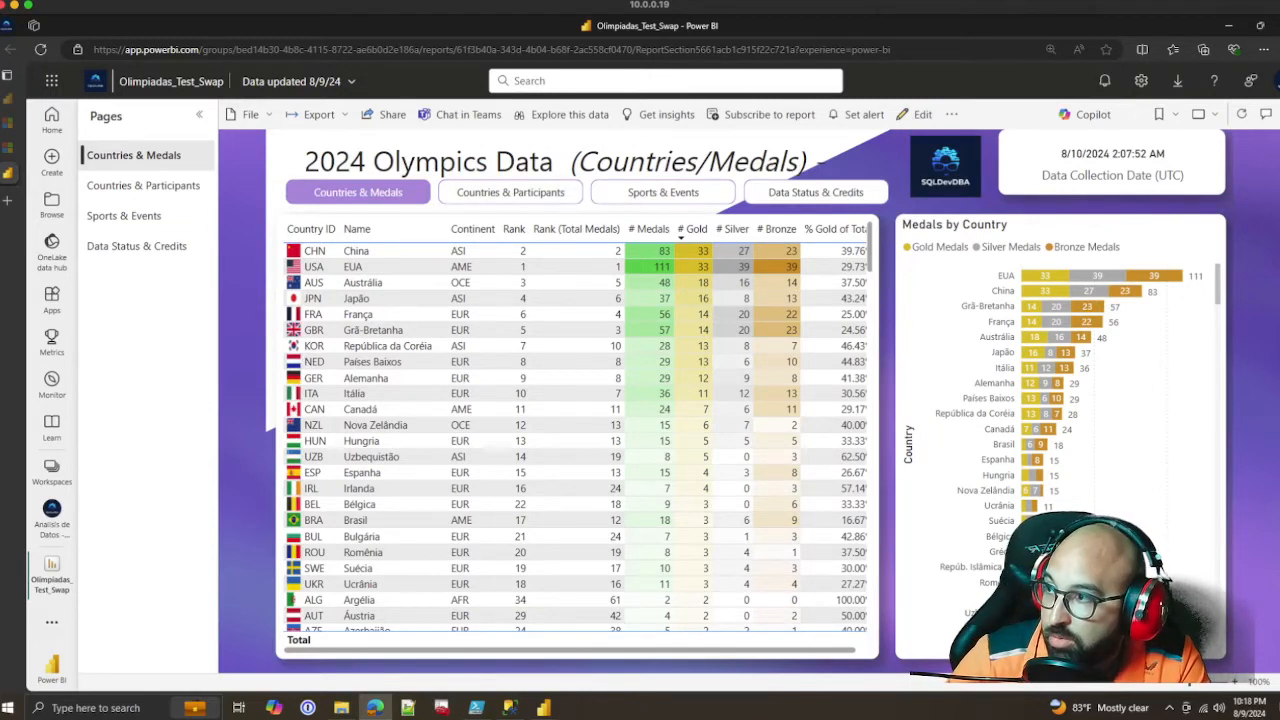
click(171, 81)
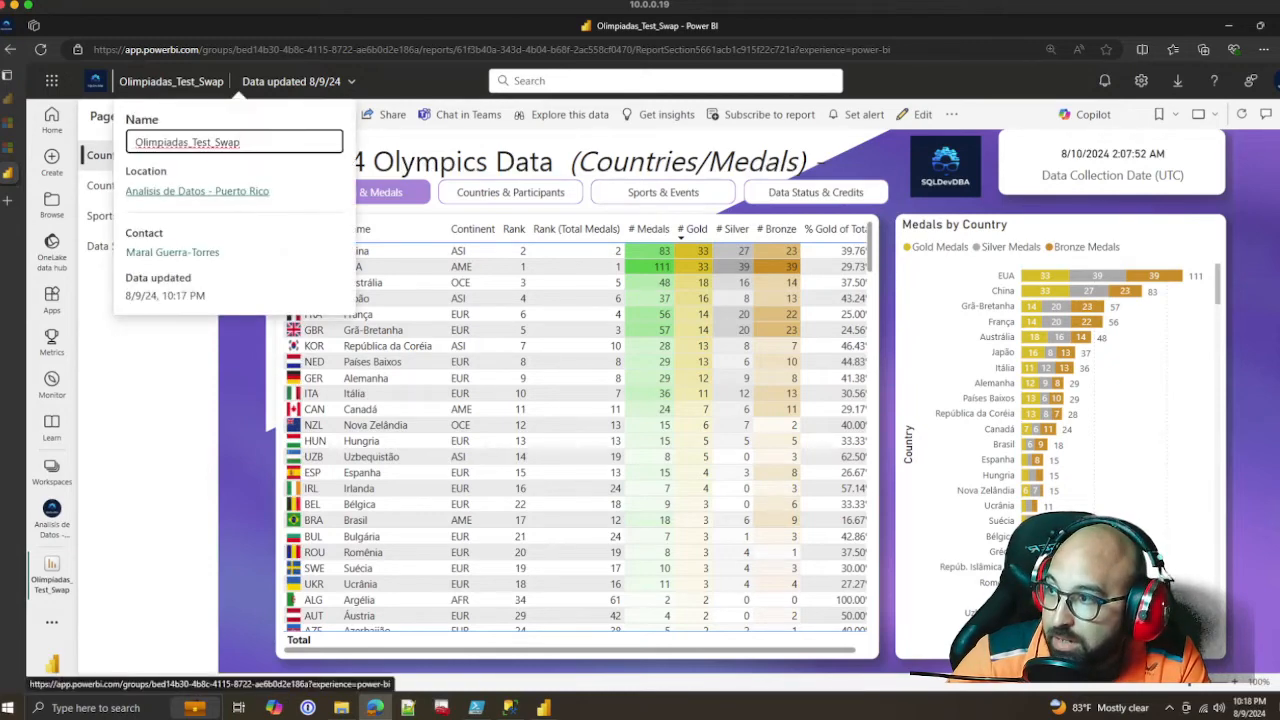
click(197, 191)
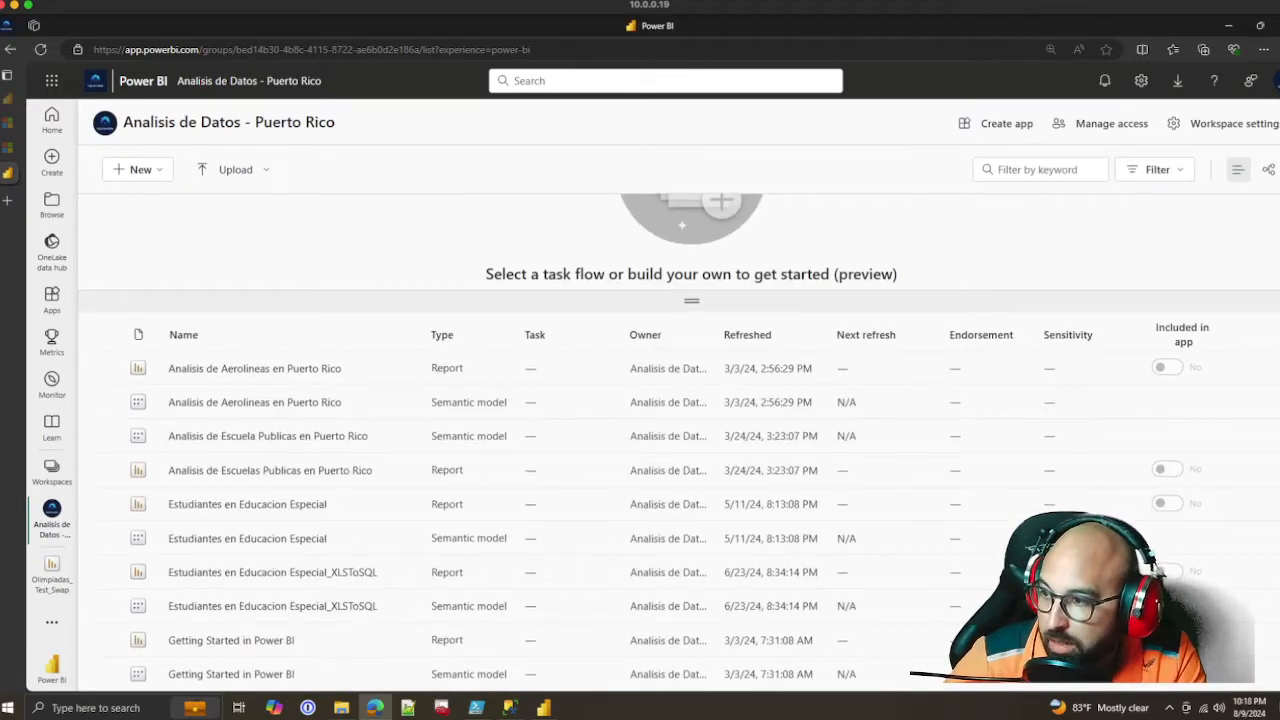
Find the Olimpiadas_Test_Swap semantic model in the workspace and open its settings
scroll(400, 500, down, 3)
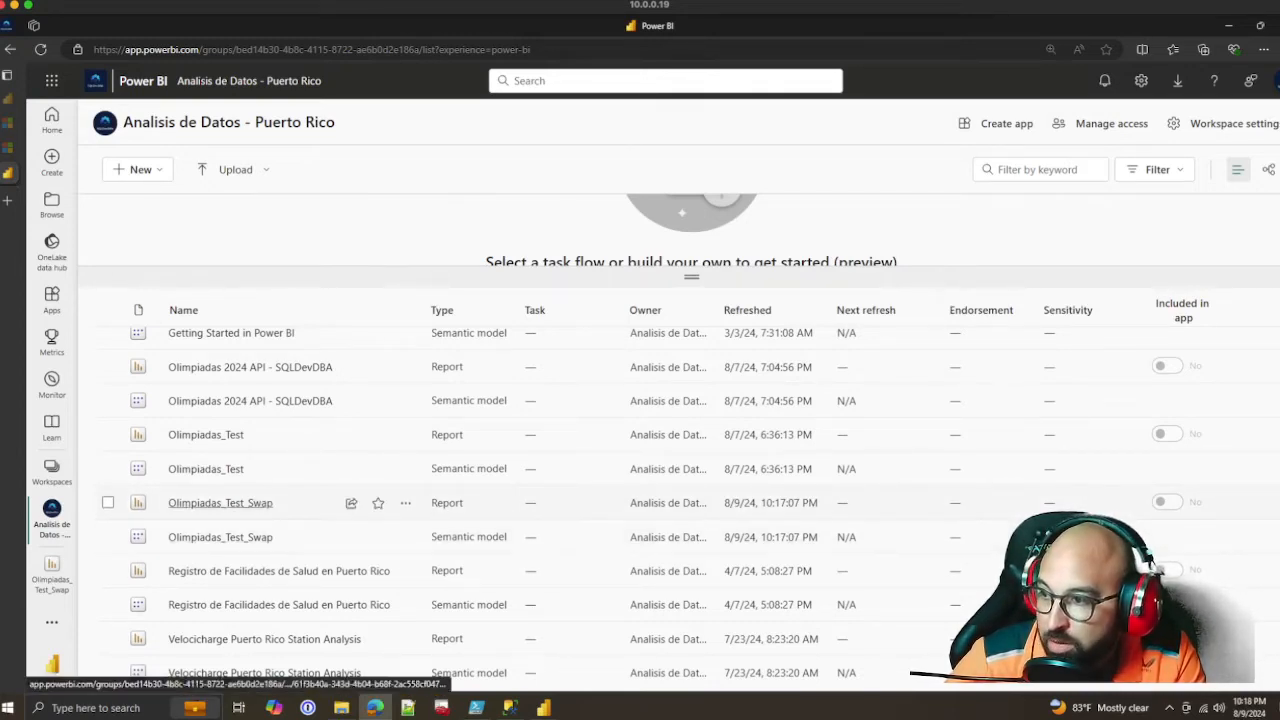
drag(505, 537, 437, 536)
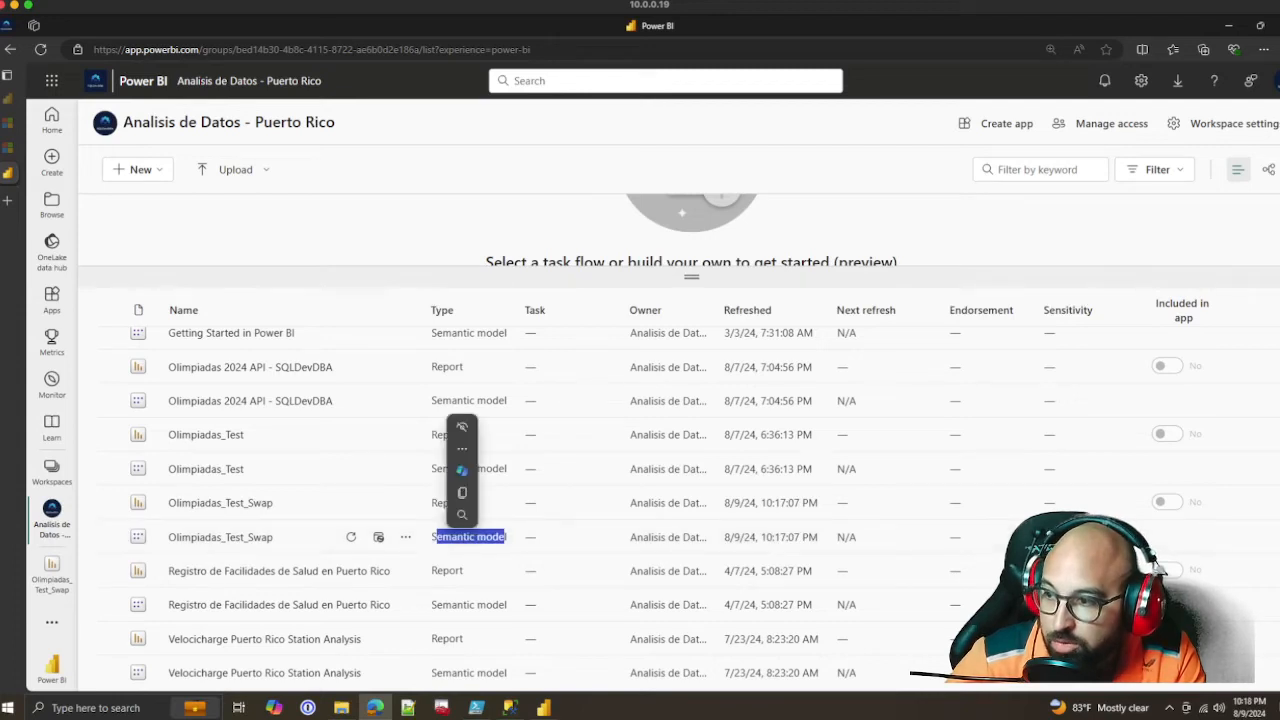
click(405, 537)
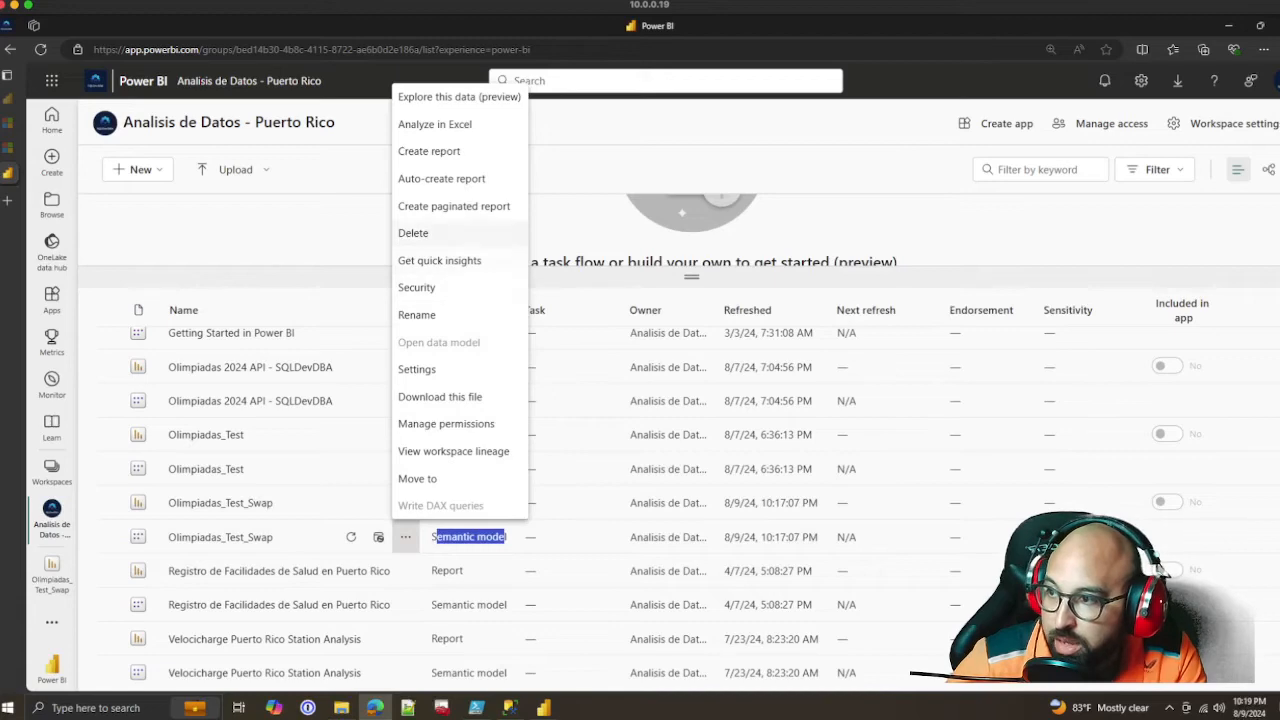
click(417, 369)
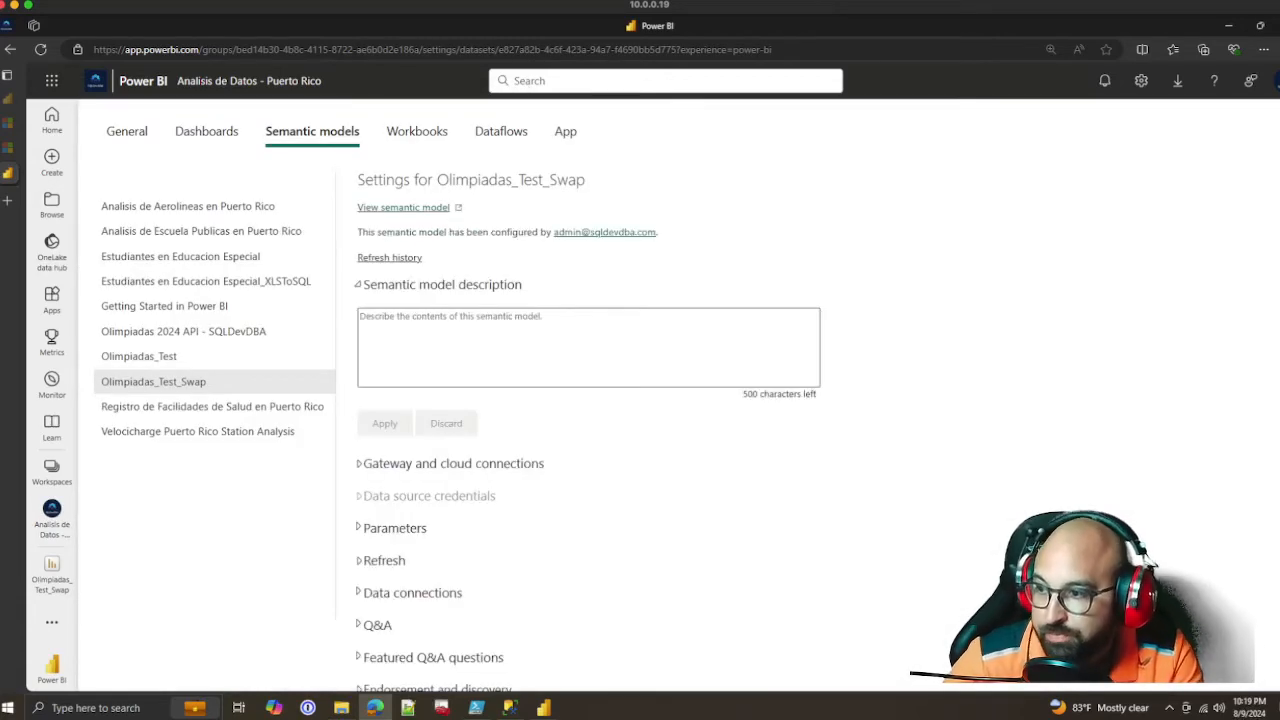
Show the SQLDevDBA gateway's data sources and start adding the Olimpiadas SQL Server source on 10.0.0.19 to the gateway
scroll(1147, 562, down, 2)
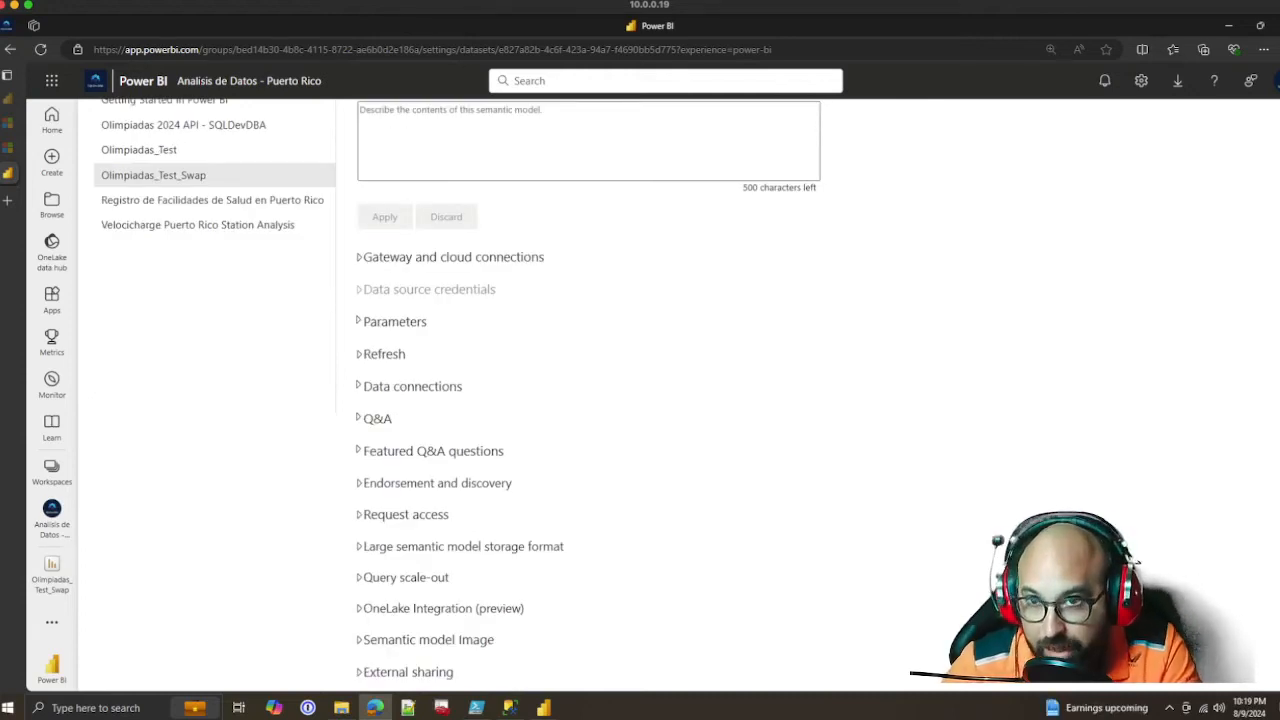
click(453, 257)
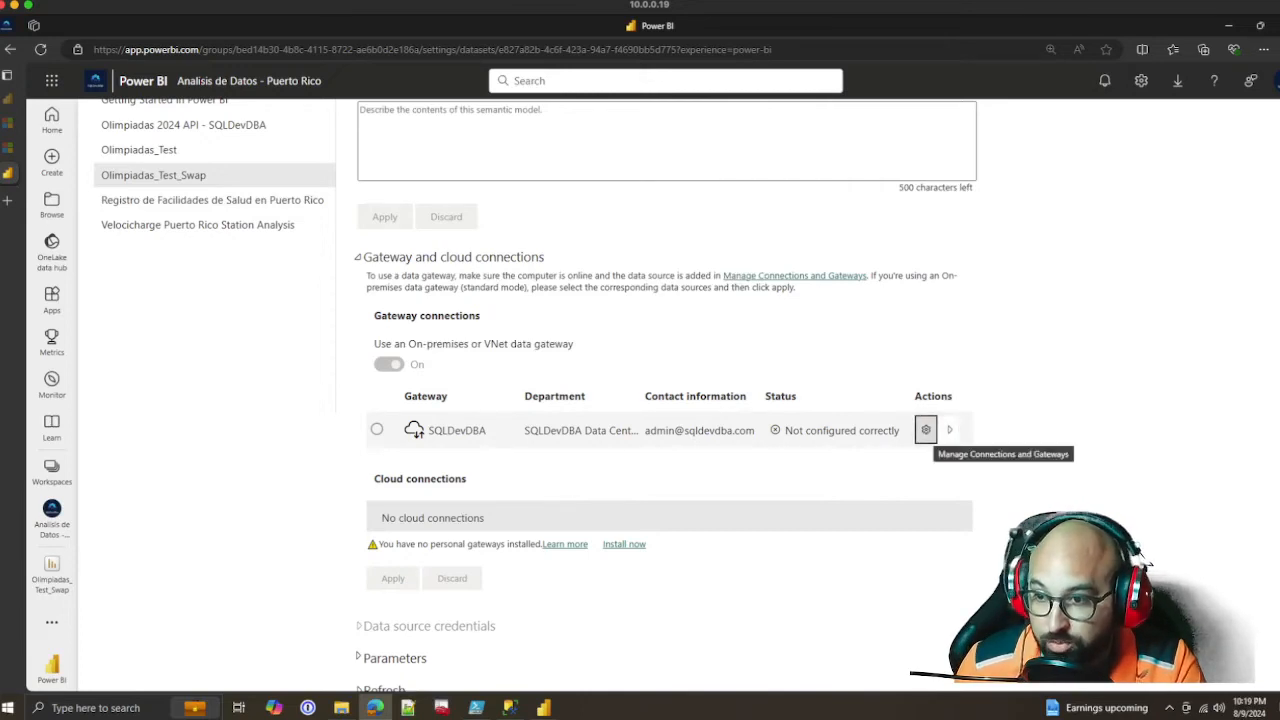
click(948, 430)
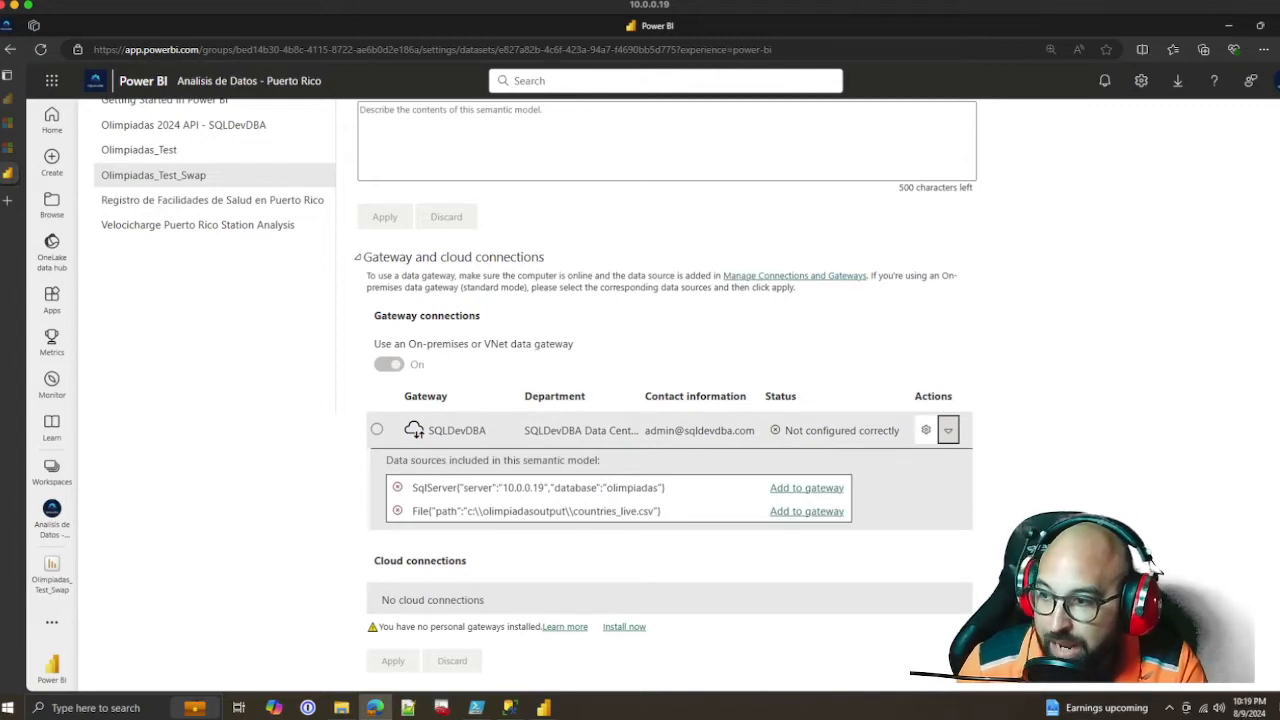
drag(665, 487, 438, 487)
click(807, 488)
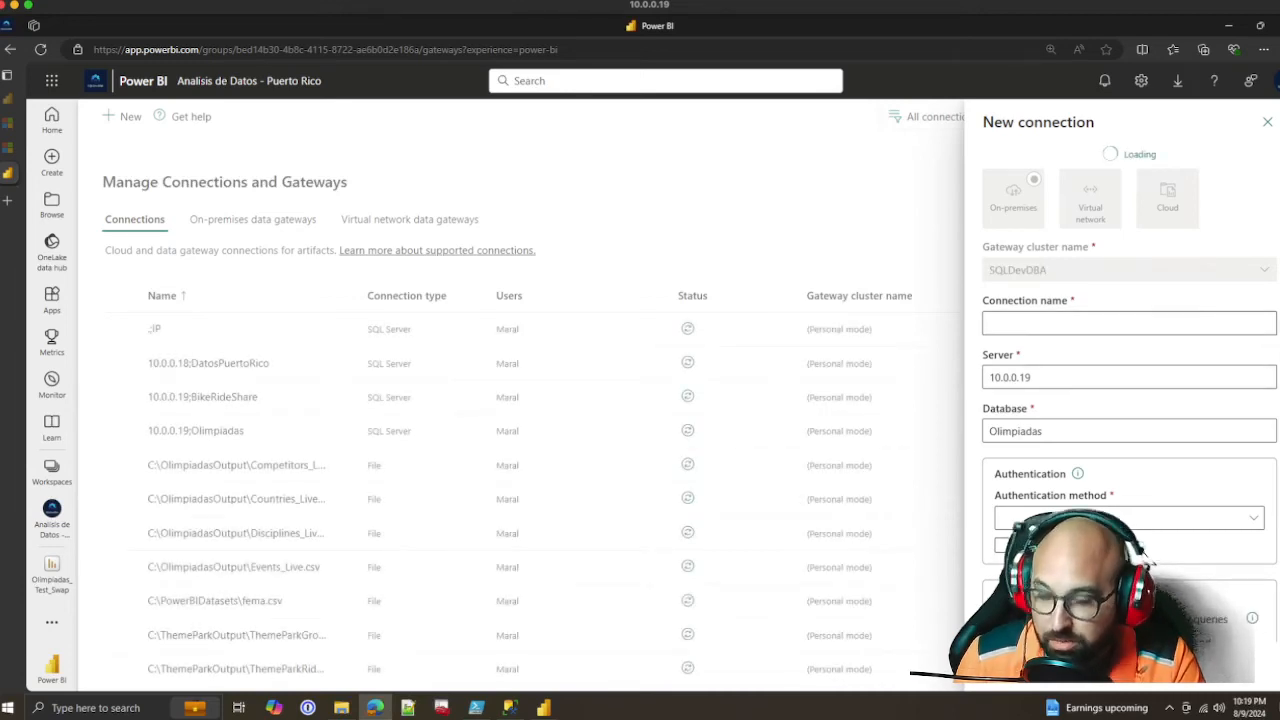
Name the new connection MicroPC1 and set its authentication method to Basic
text(Micro)
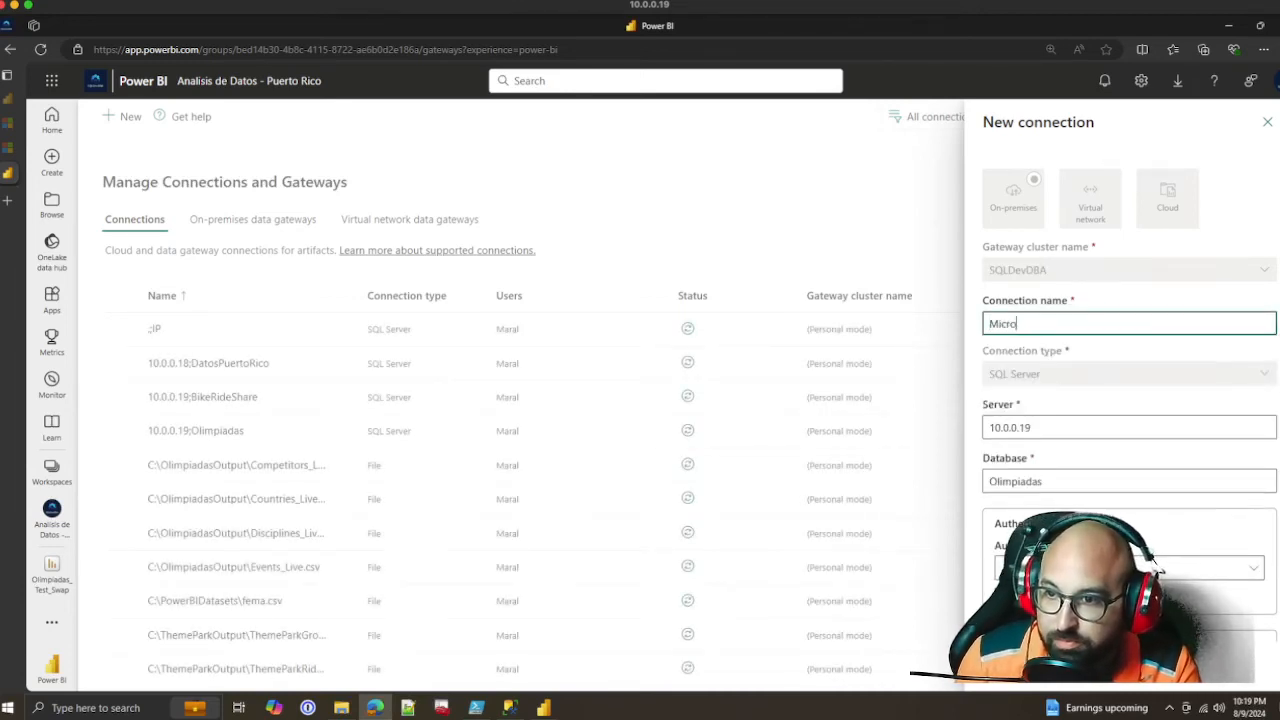
text(PC1)
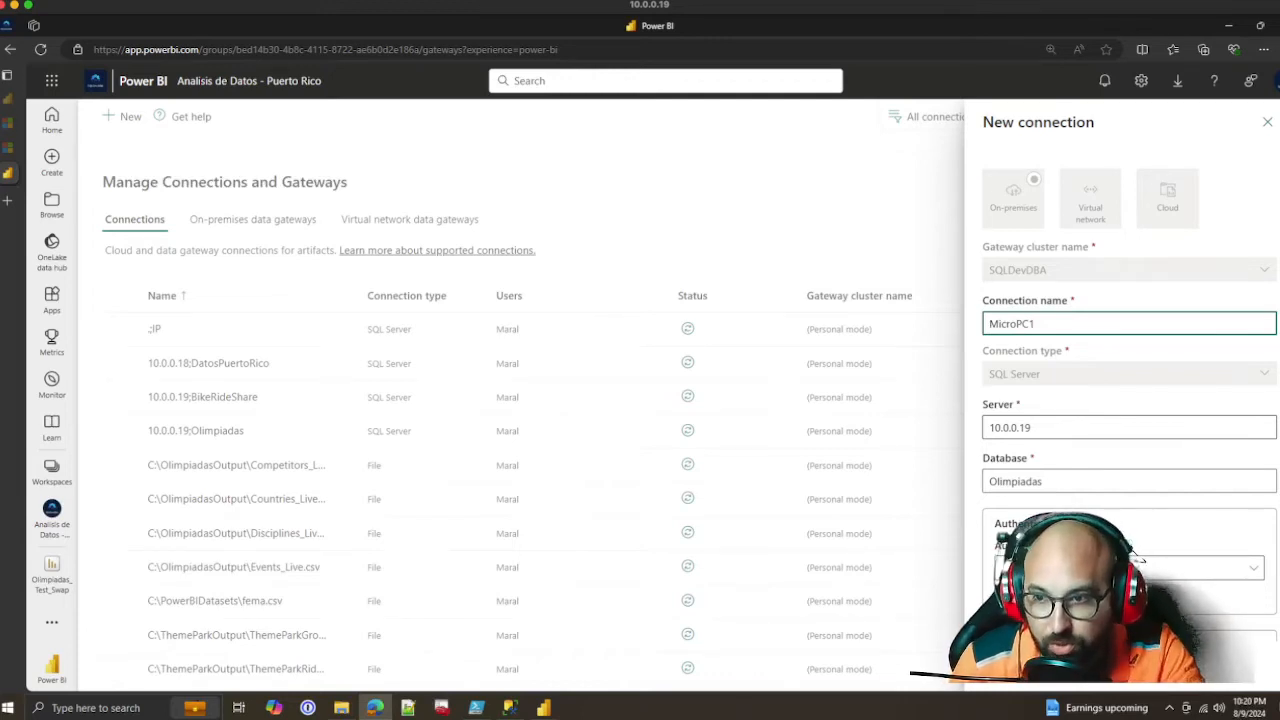
scroll(1128, 400, down, 1)
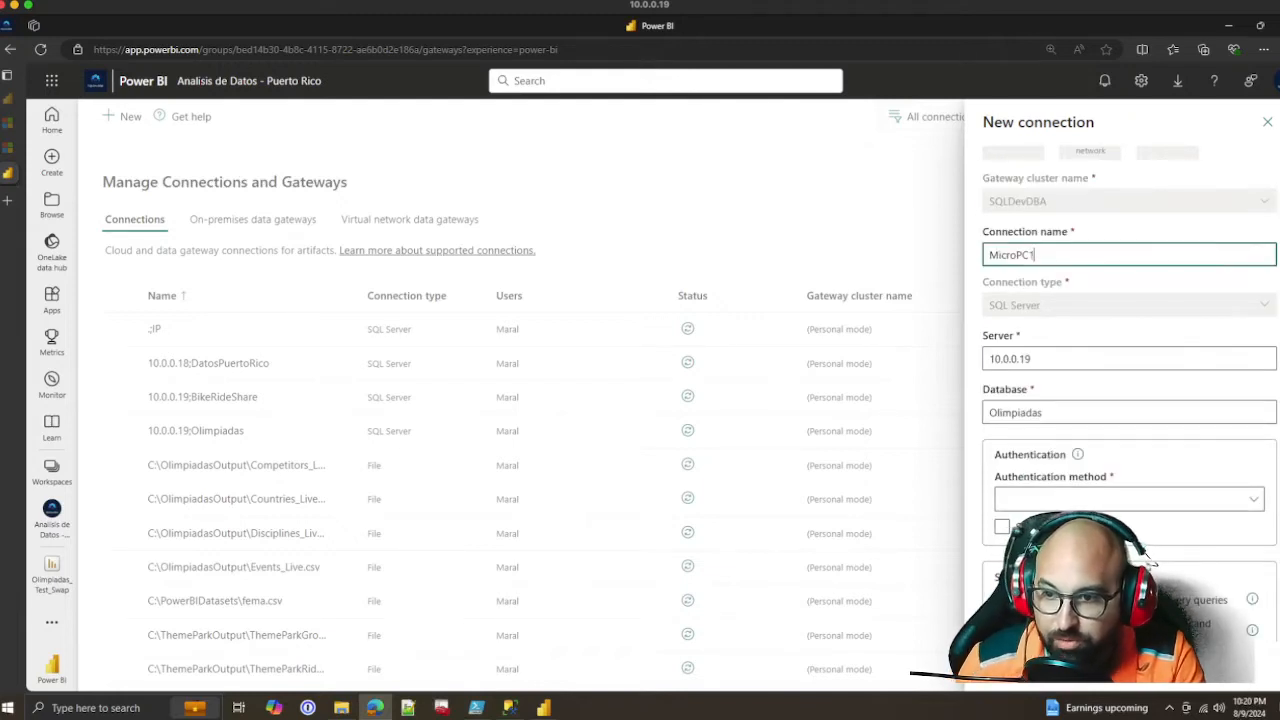
scroll(1150, 561, down, 1)
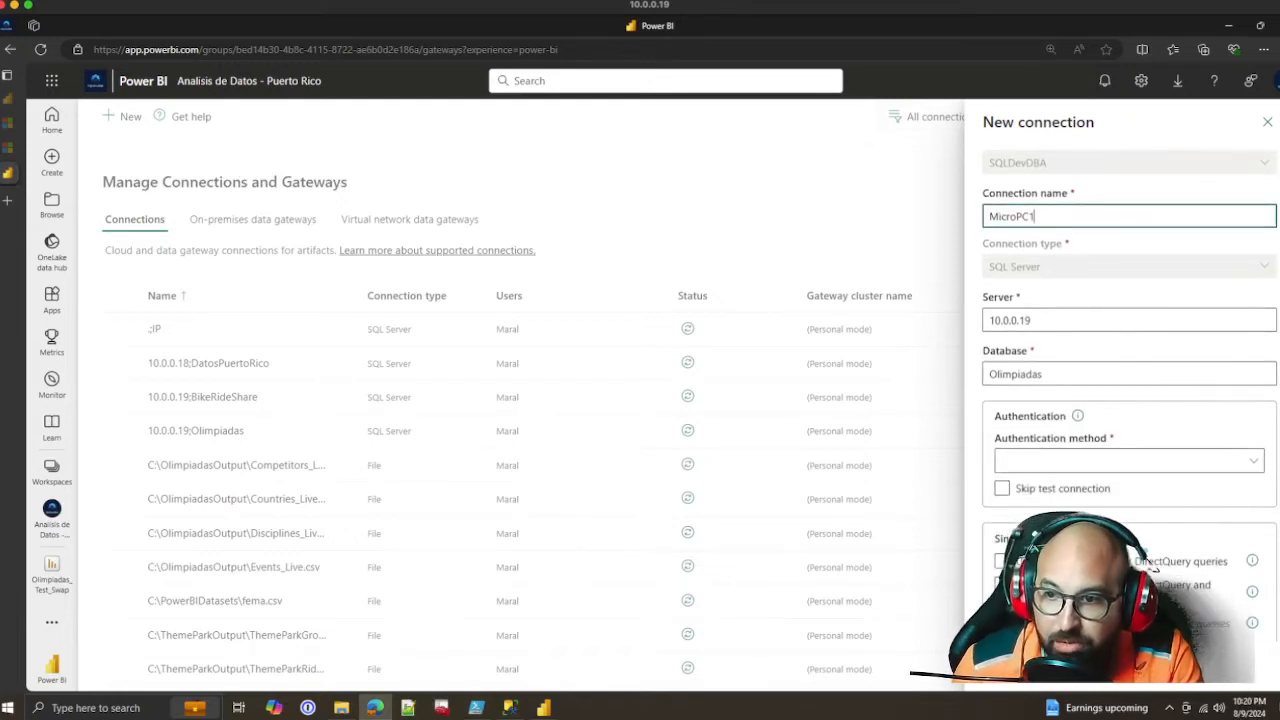
click(1129, 461)
click(1014, 486)
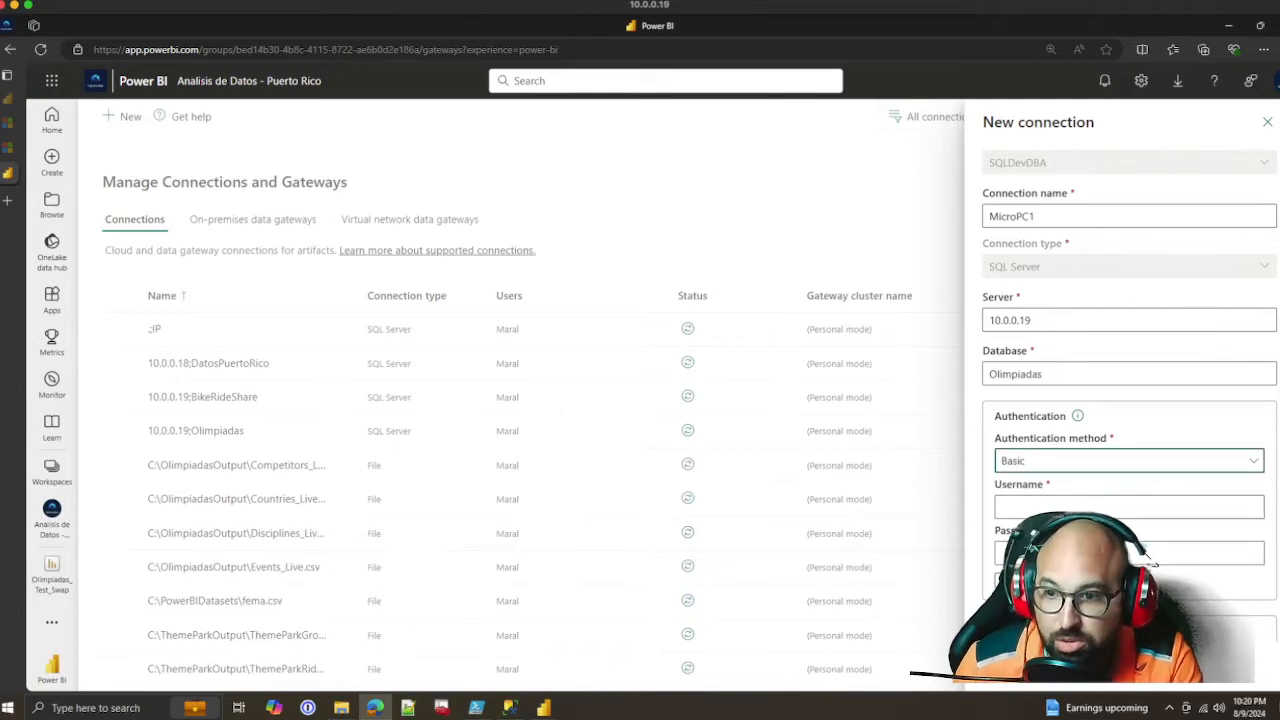
Enter the username PowerBIUser and the account password for the new connection, and accept the browser's offer to save the password
key(Tab)
text(Power)
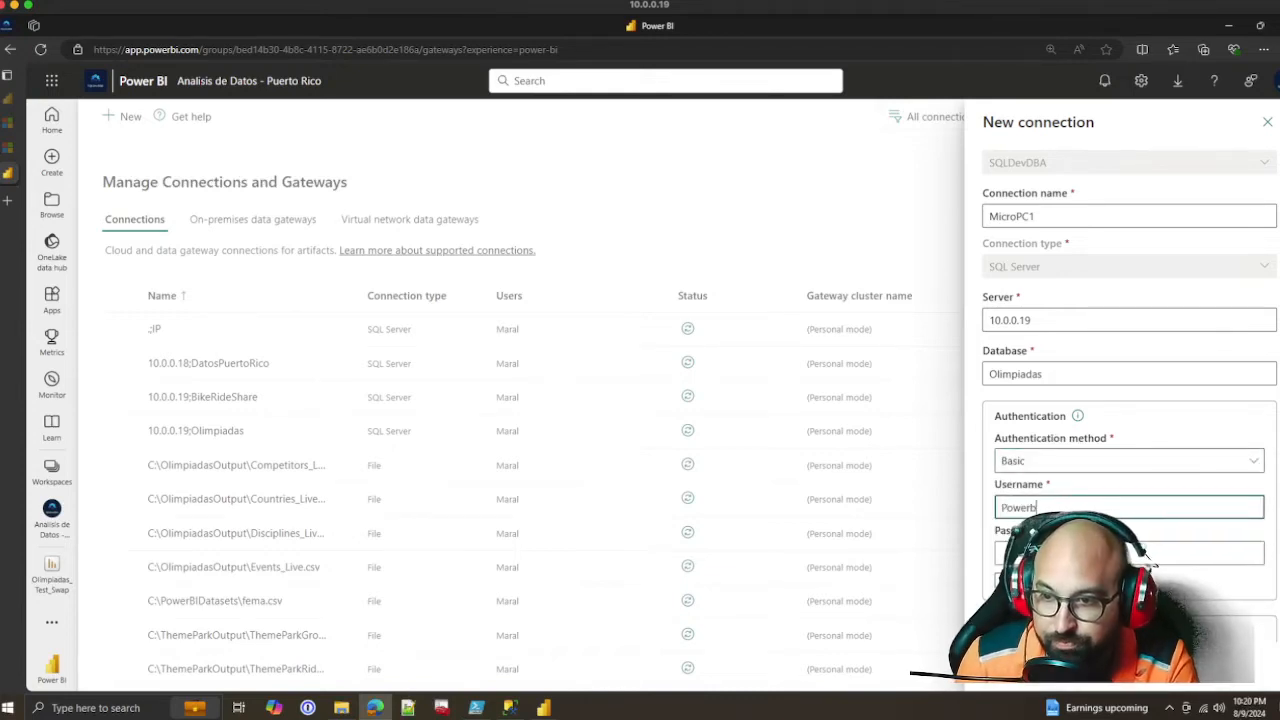
text(BIUser)
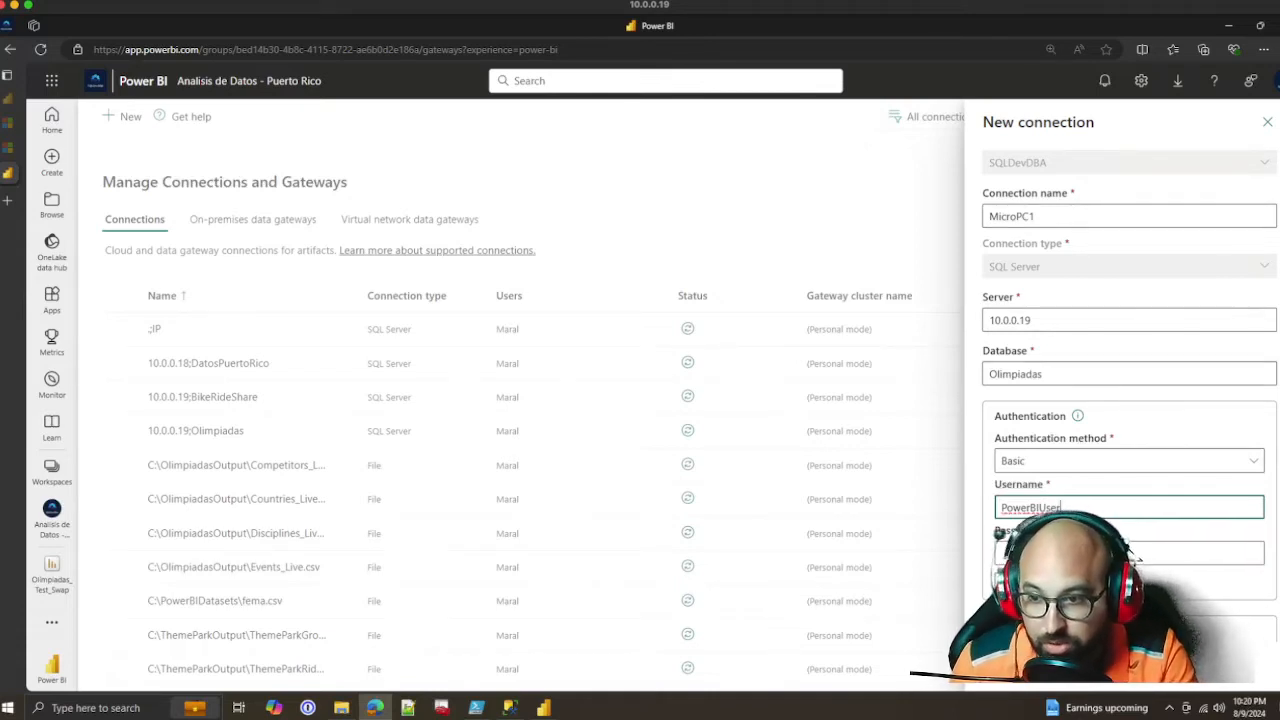
click(1140, 555)
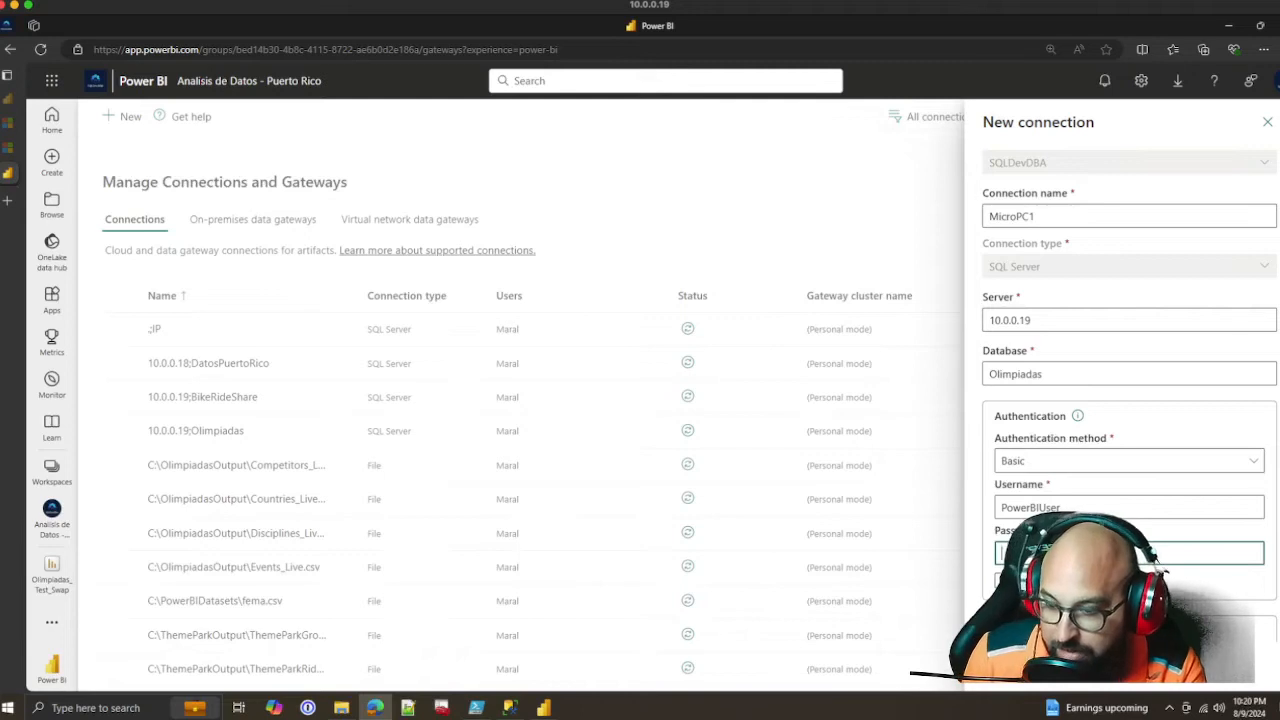
text(•)
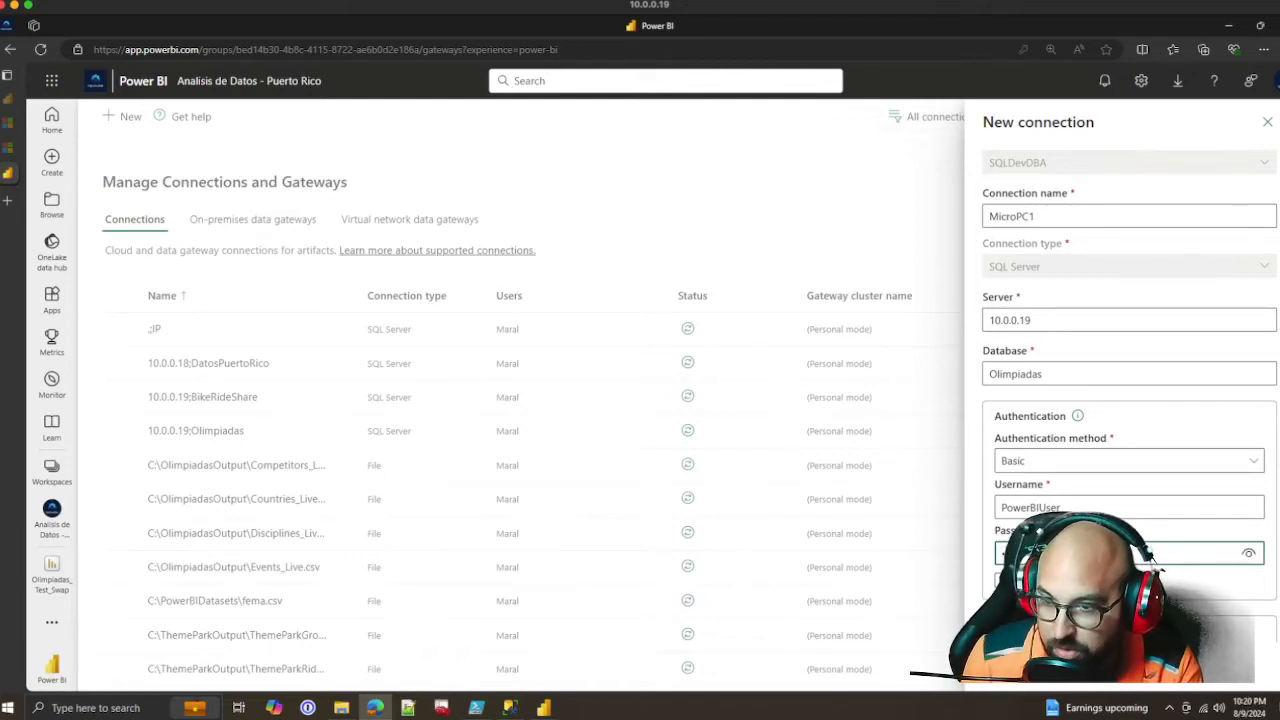
key(BackSpace)
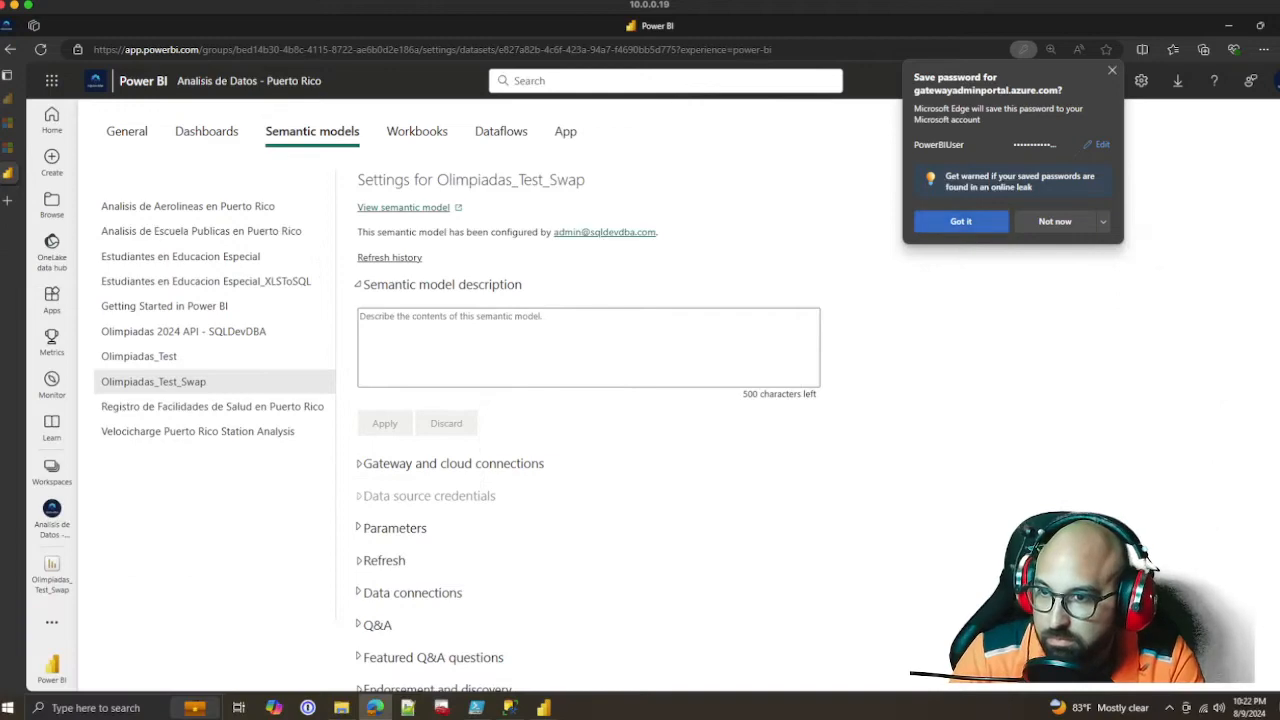
click(961, 221)
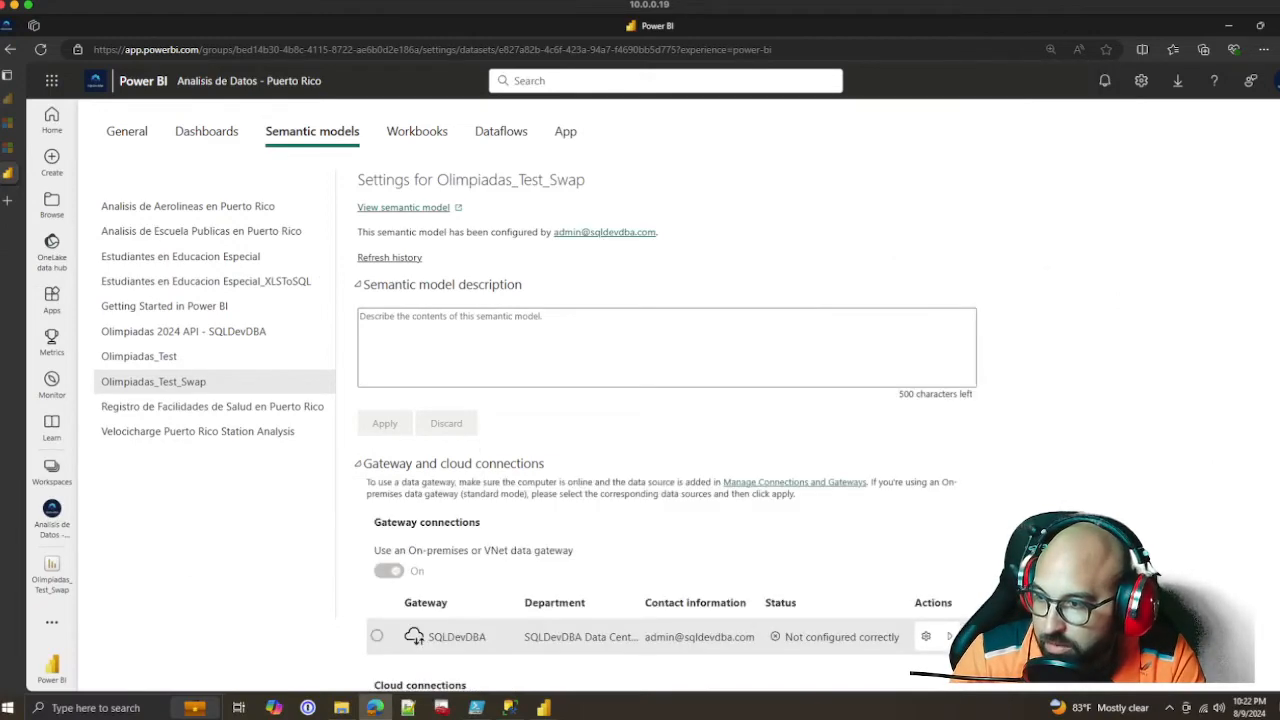
Expand the SQLDevDBA gateway's data sources and examine the SQL Server and countries_live.csv entries
click(949, 636)
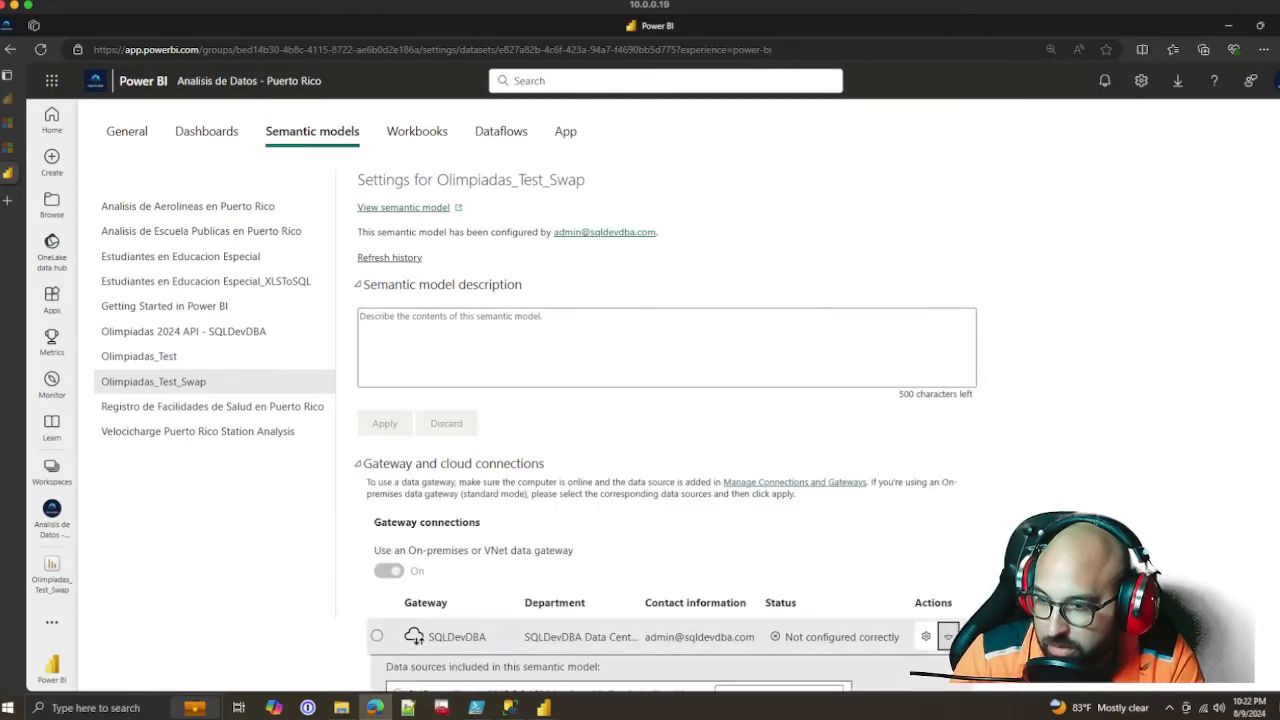
scroll(949, 636, down, 3)
scroll(926, 567, up, 2)
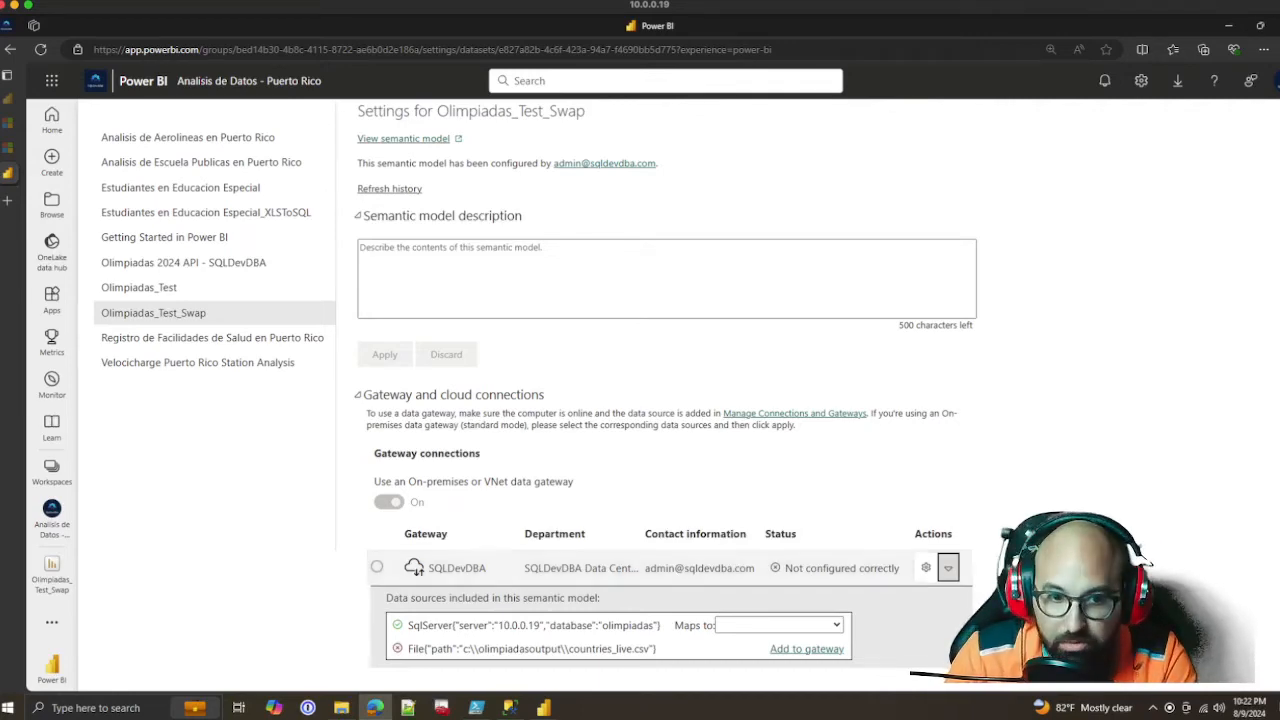
scroll(1148, 563, up, 1)
scroll(666, 420, down, 4)
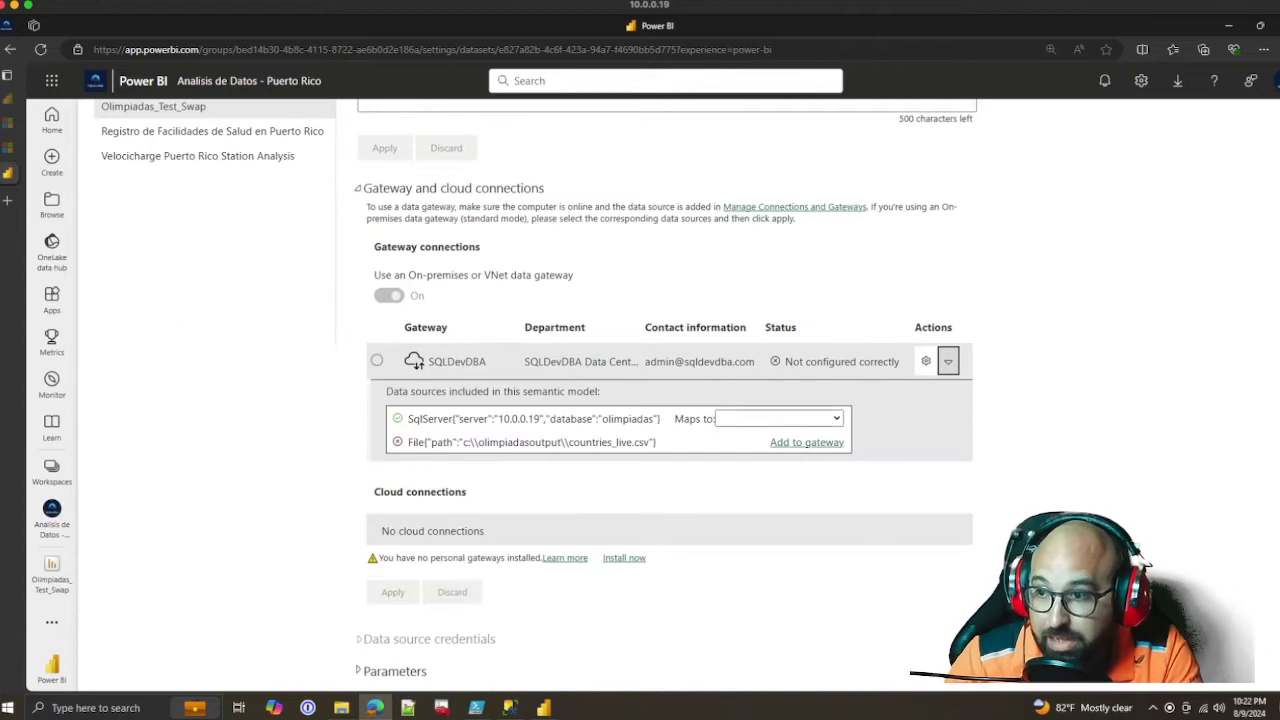
Map the semantic model's SQL Server olimpiadas data source on 10.0.0.19 to the MicroPC1 gateway connection
click(779, 419)
key(Escape)
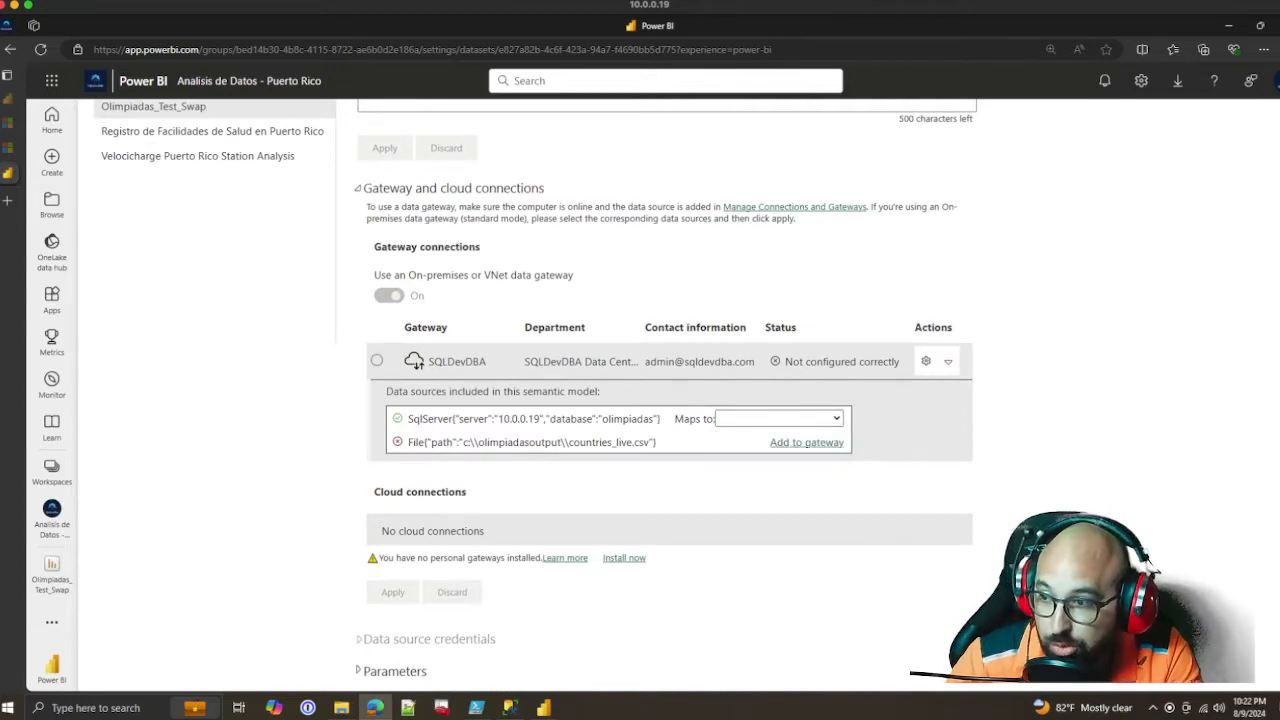
drag(459, 419, 690, 419)
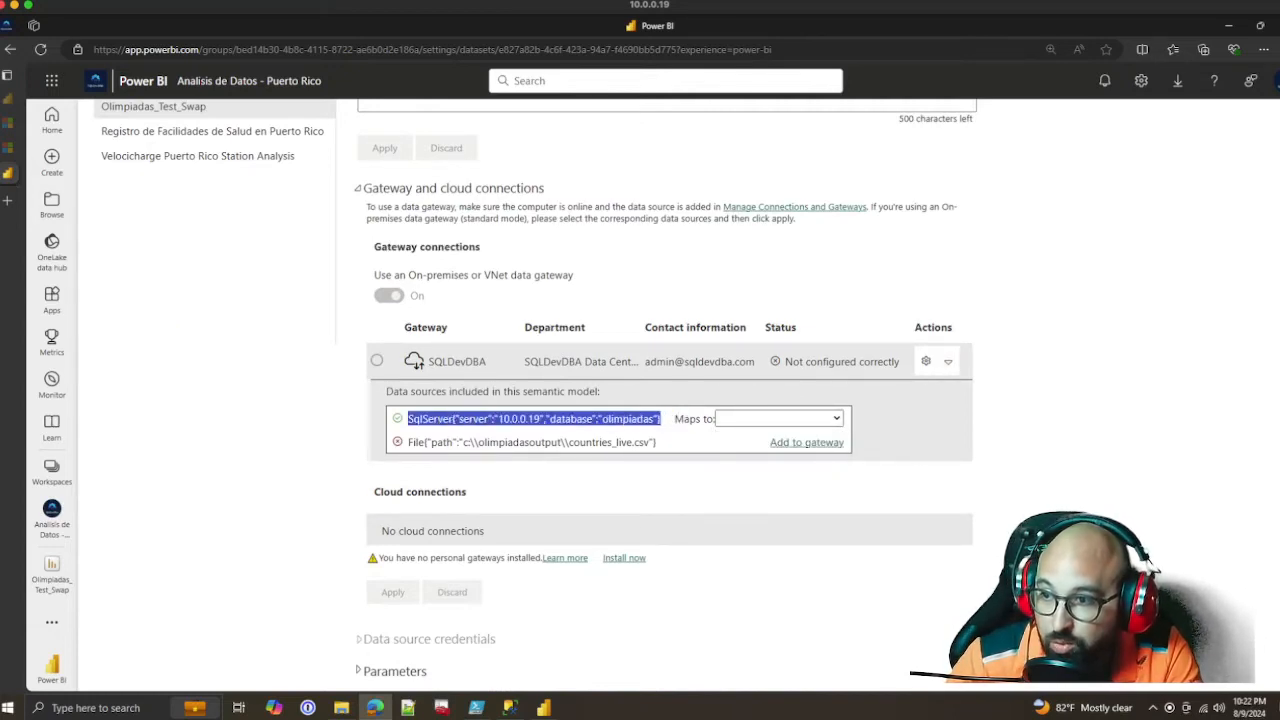
click(779, 419)
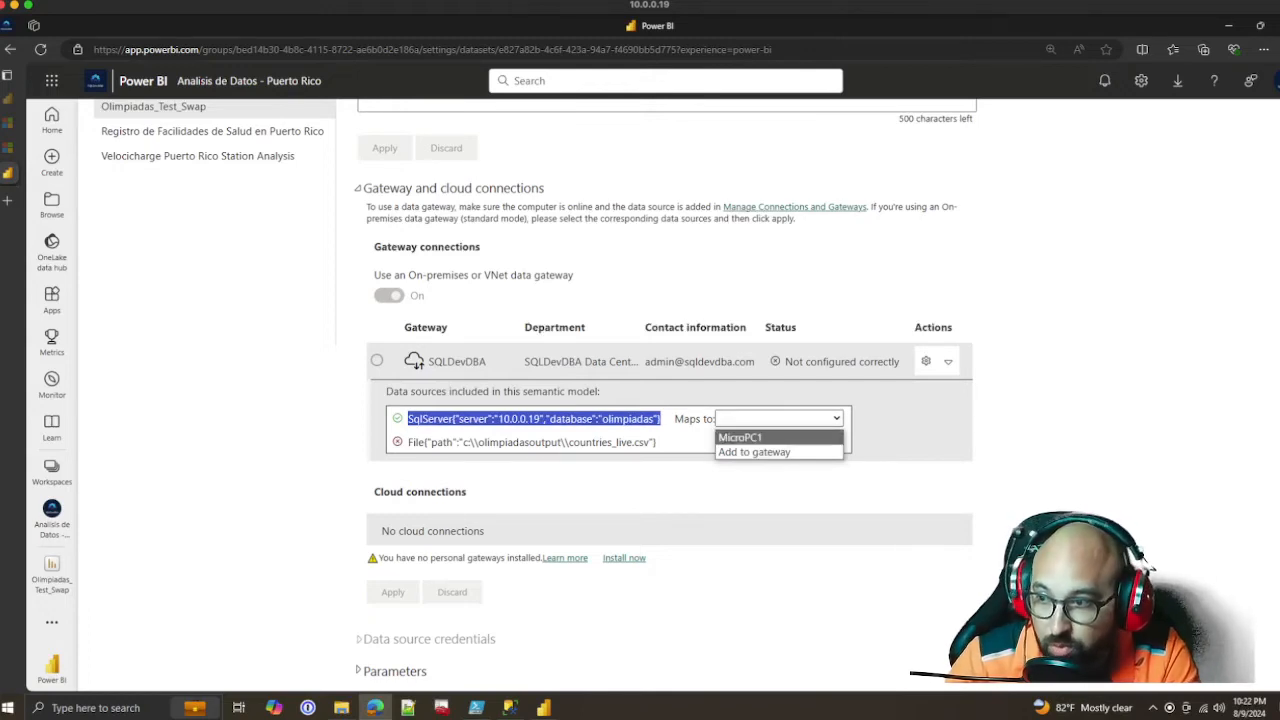
click(779, 438)
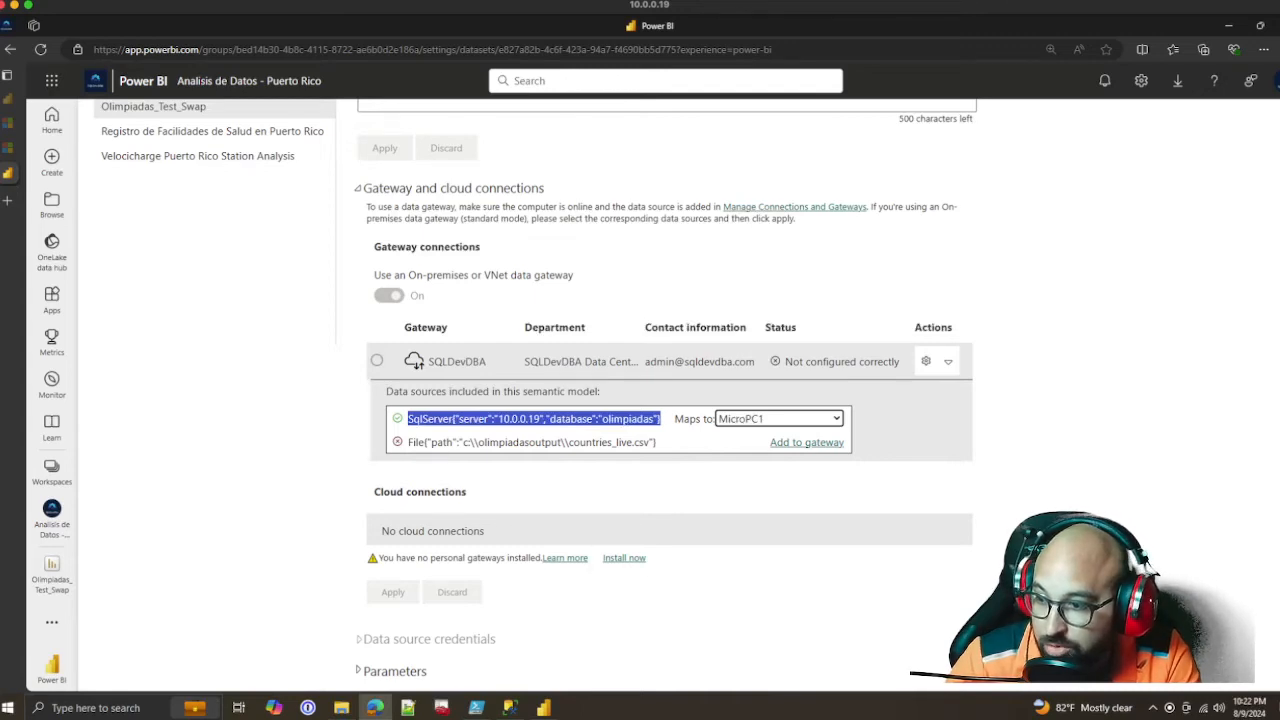
Switch to the Olimpiadas_Test_Swap report in Power BI Desktop, dismiss the publishing dialog, and open the Competitors_Live query for editing
click(543, 707)
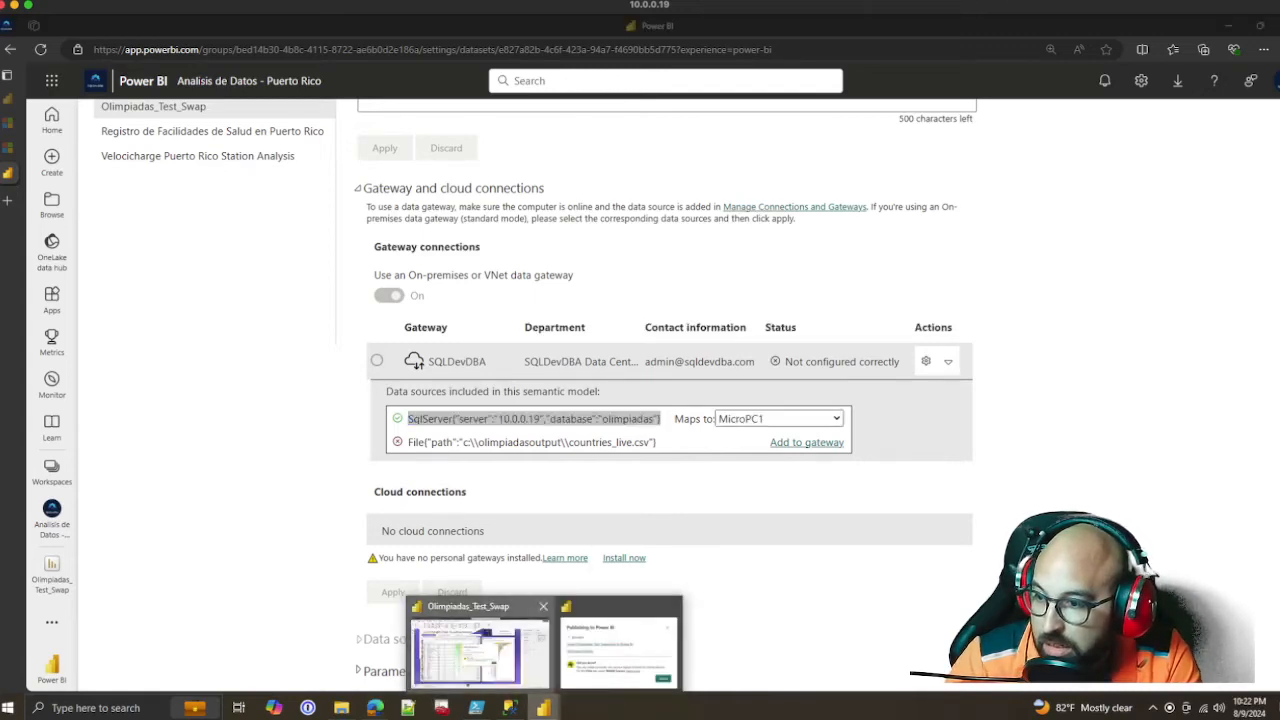
click(478, 650)
click(781, 451)
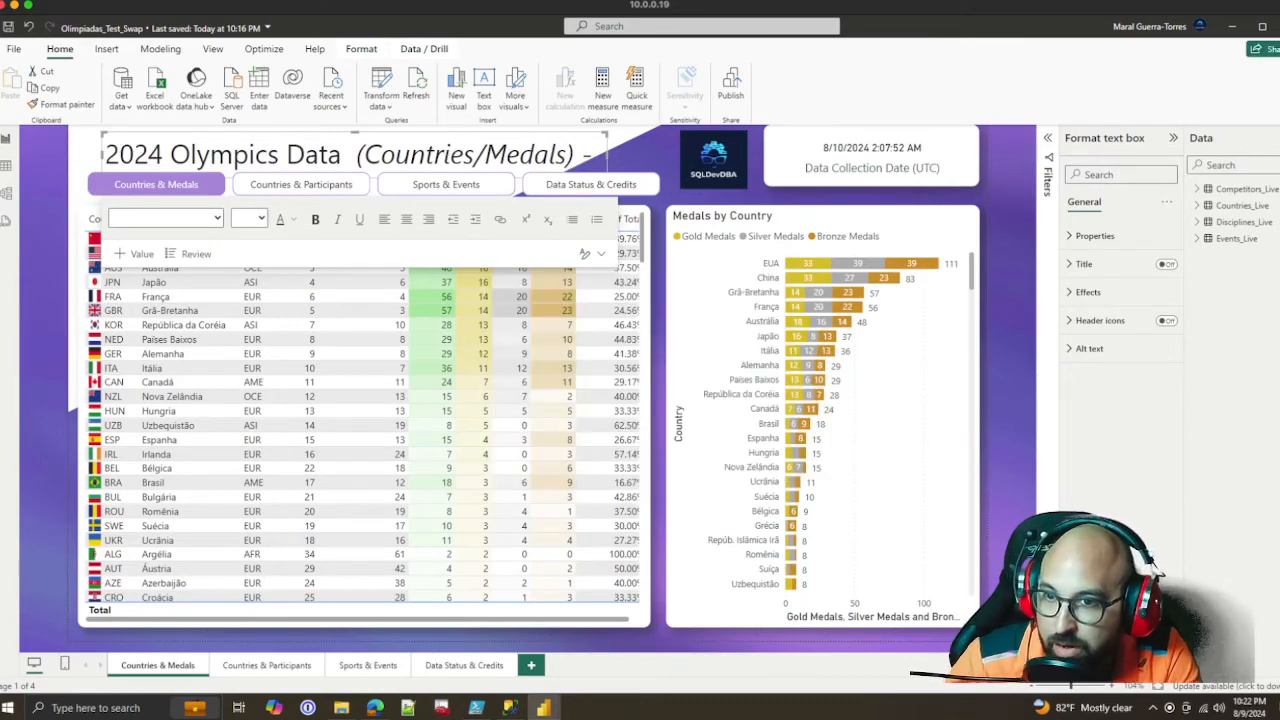
right_click(1243, 191)
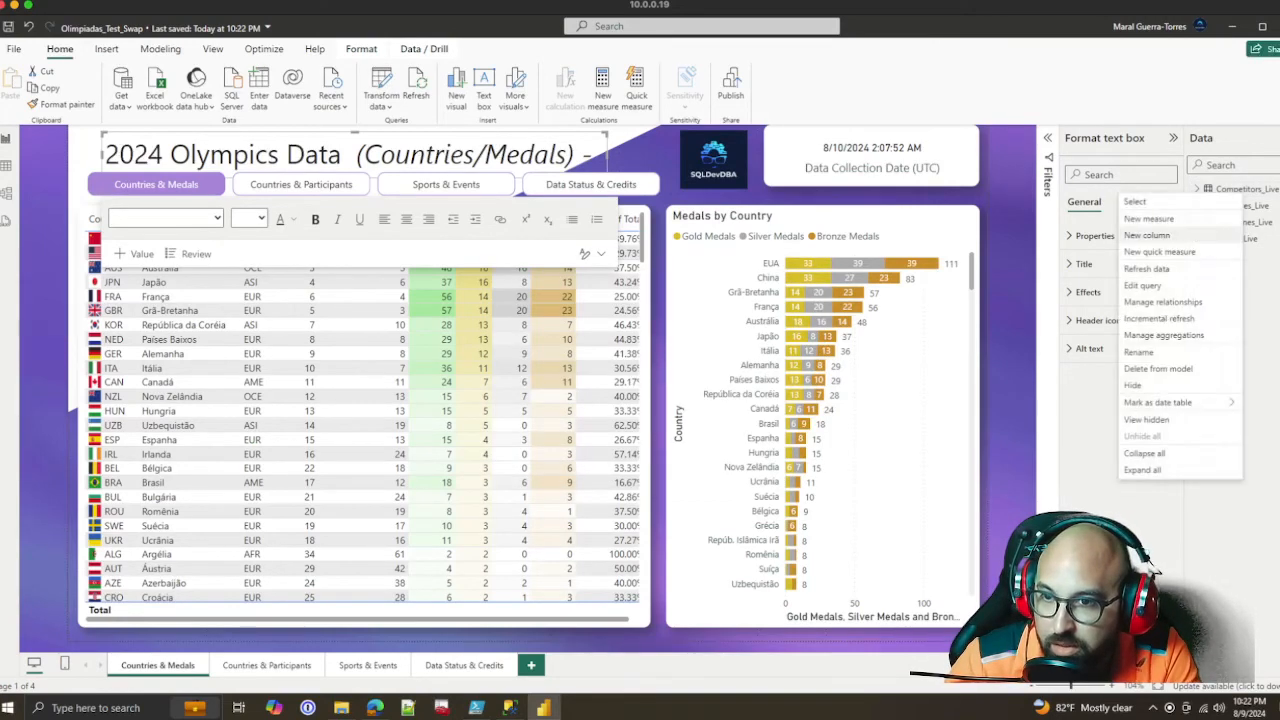
click(1142, 285)
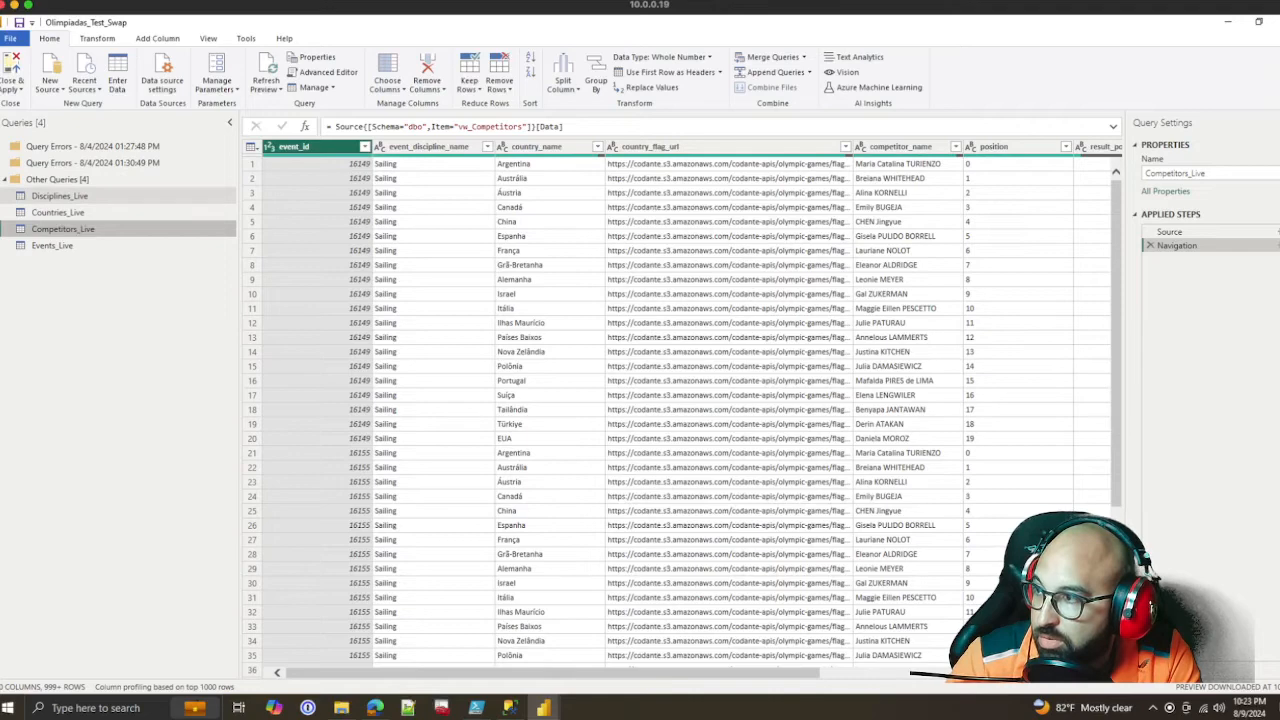
Inspect the Disciplines_Live, Countries_Live and Competitors_Live queries to compare which data source each one uses
click(85, 197)
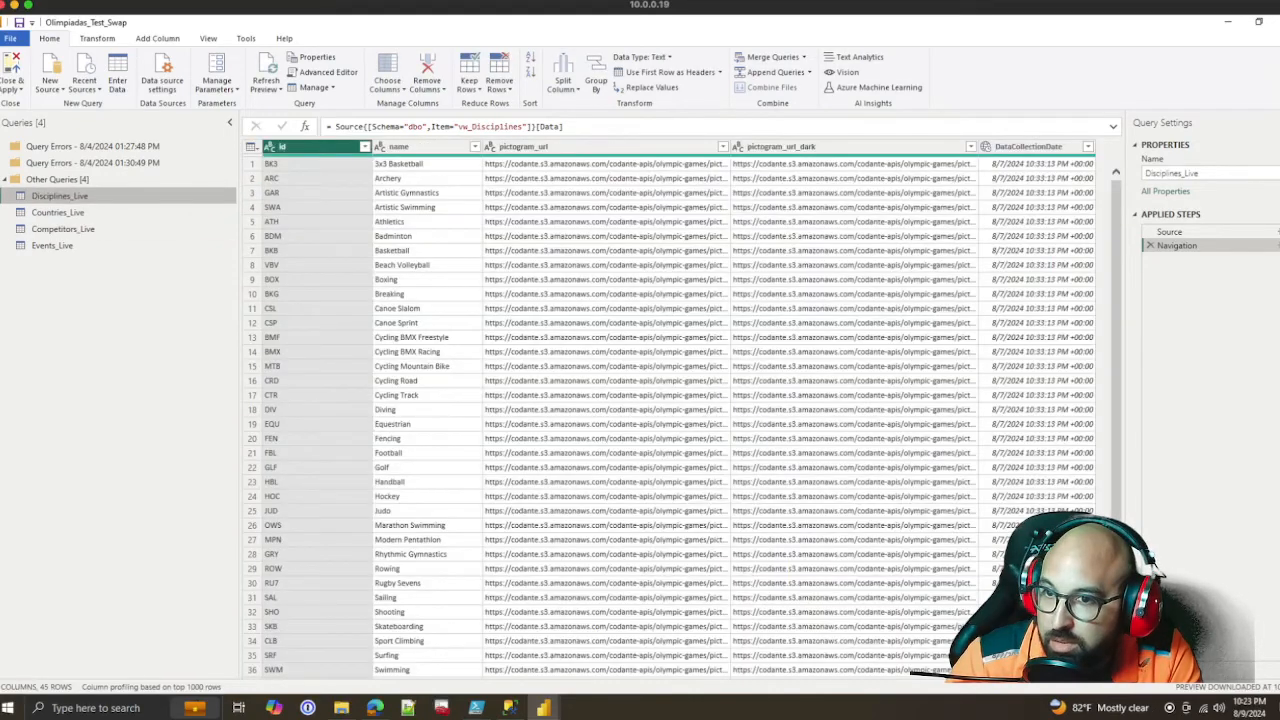
click(1169, 232)
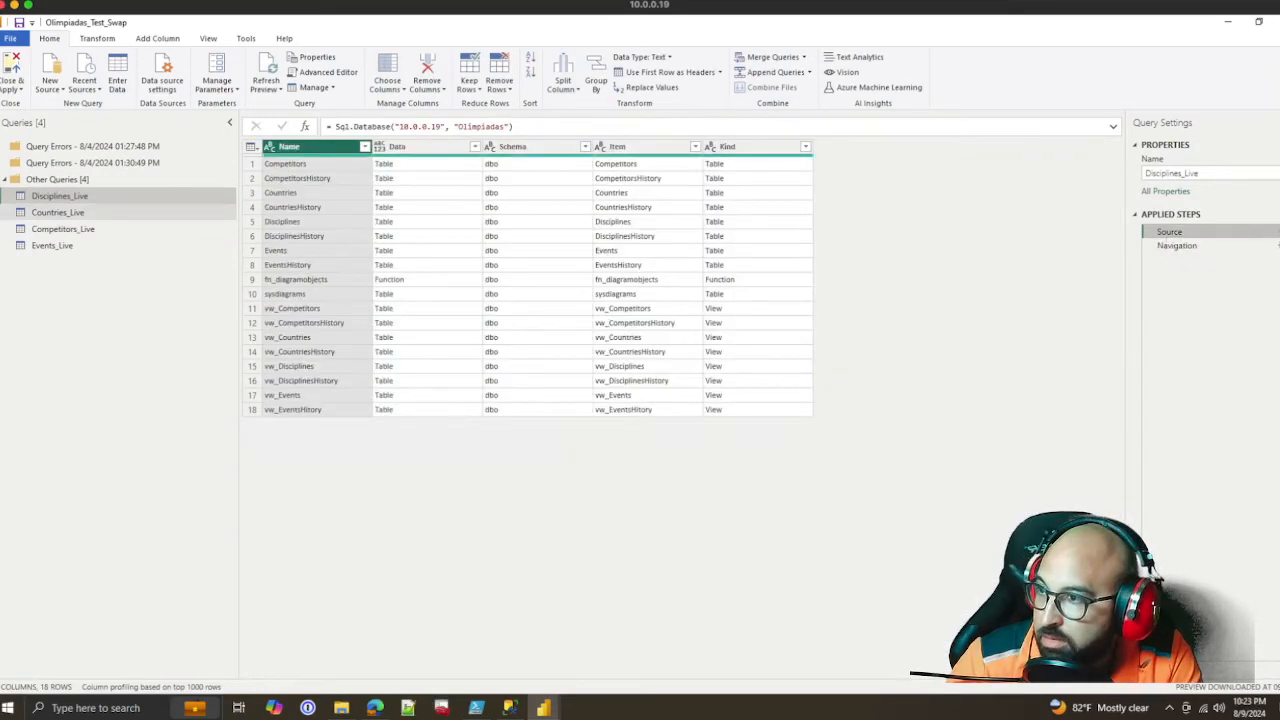
click(57, 212)
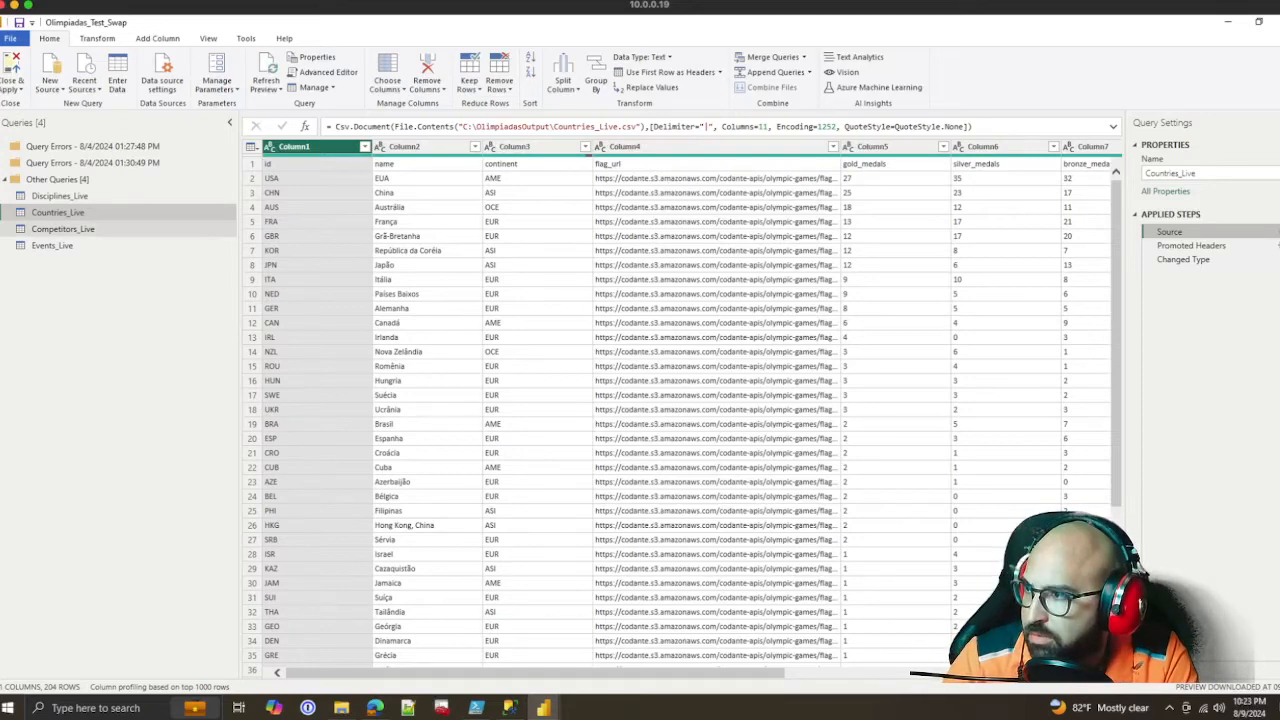
click(63, 229)
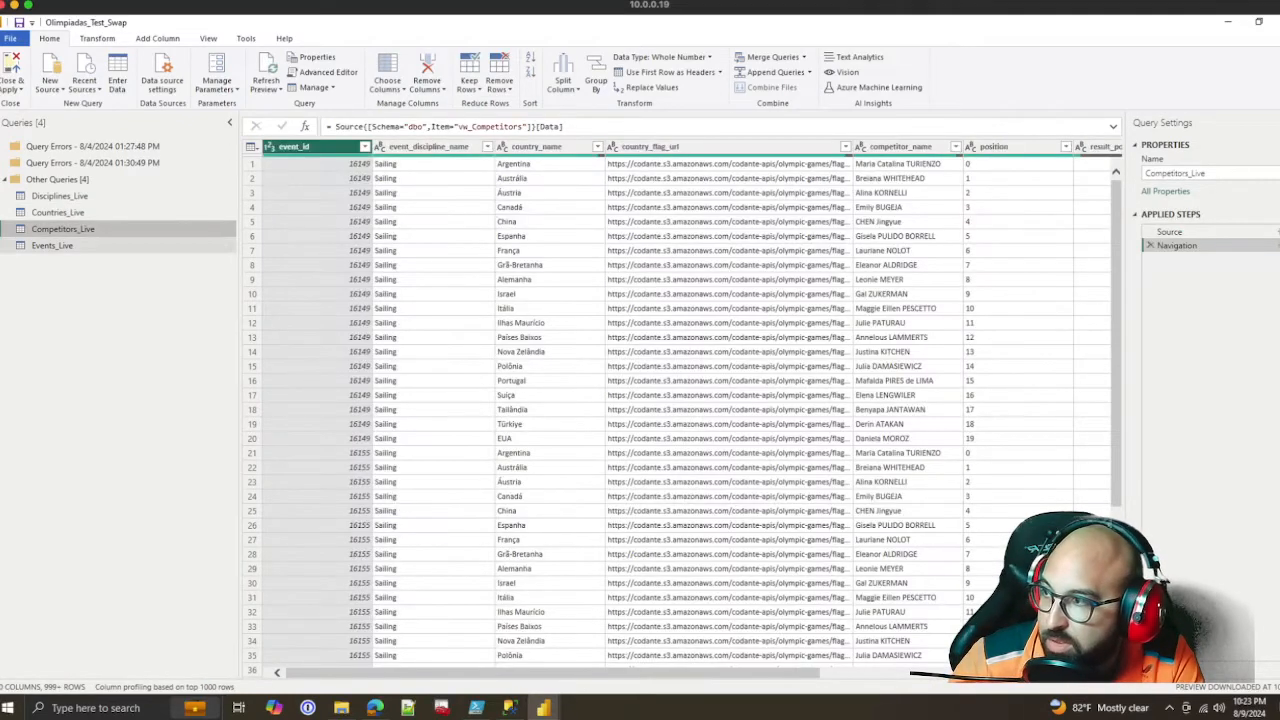
click(58, 212)
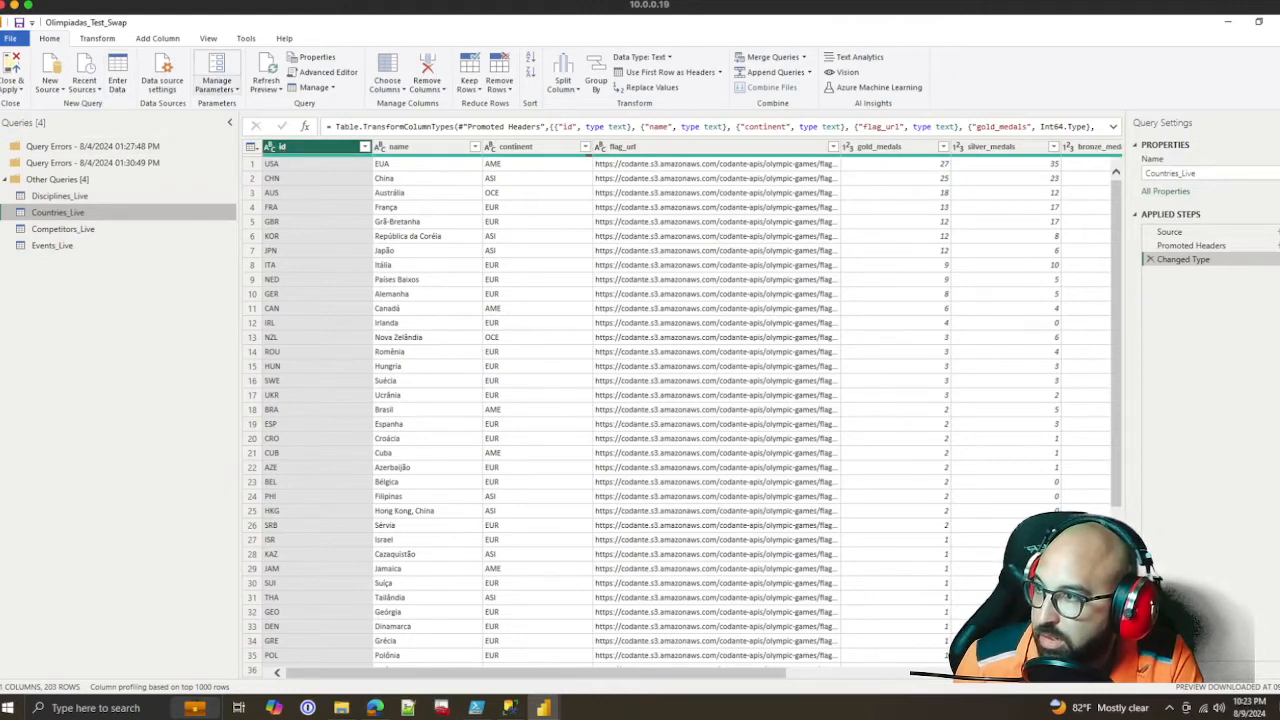
Add the vw_Countries view from the recently used Olimpiadas database on 10.0.0.19 as a new query in Import mode
click(216, 88)
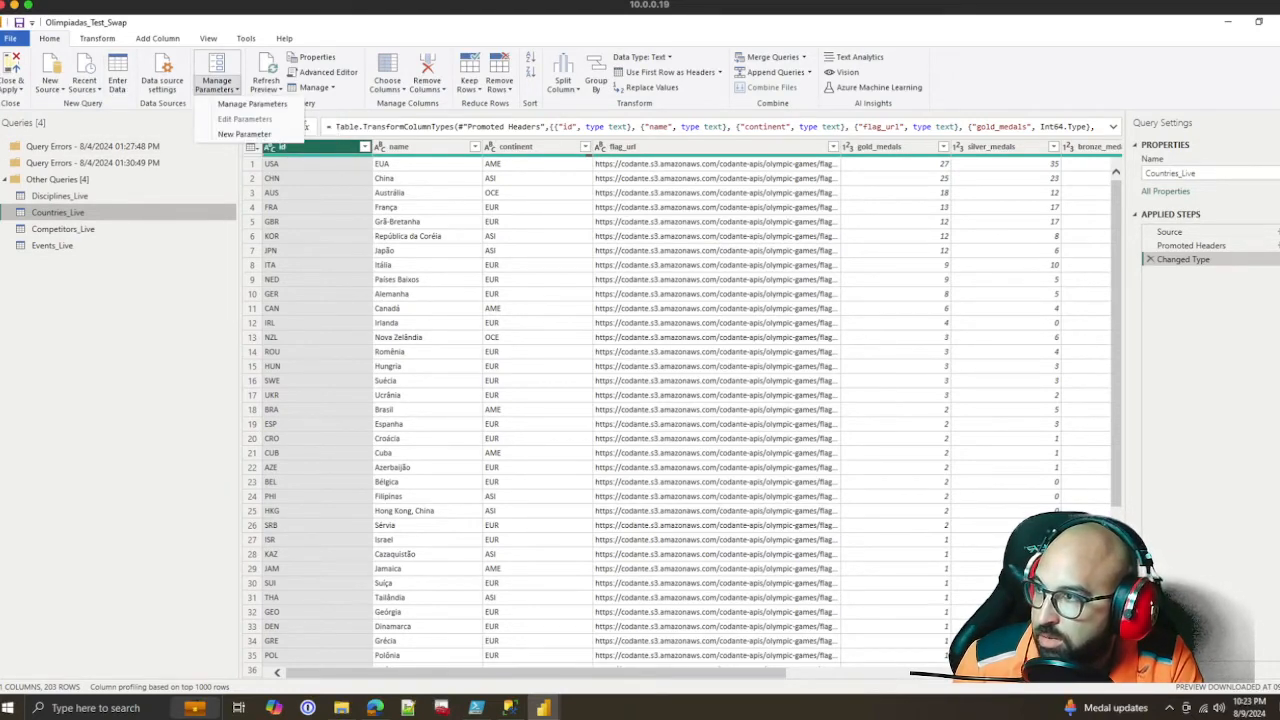
click(244, 134)
click(85, 84)
click(85, 84)
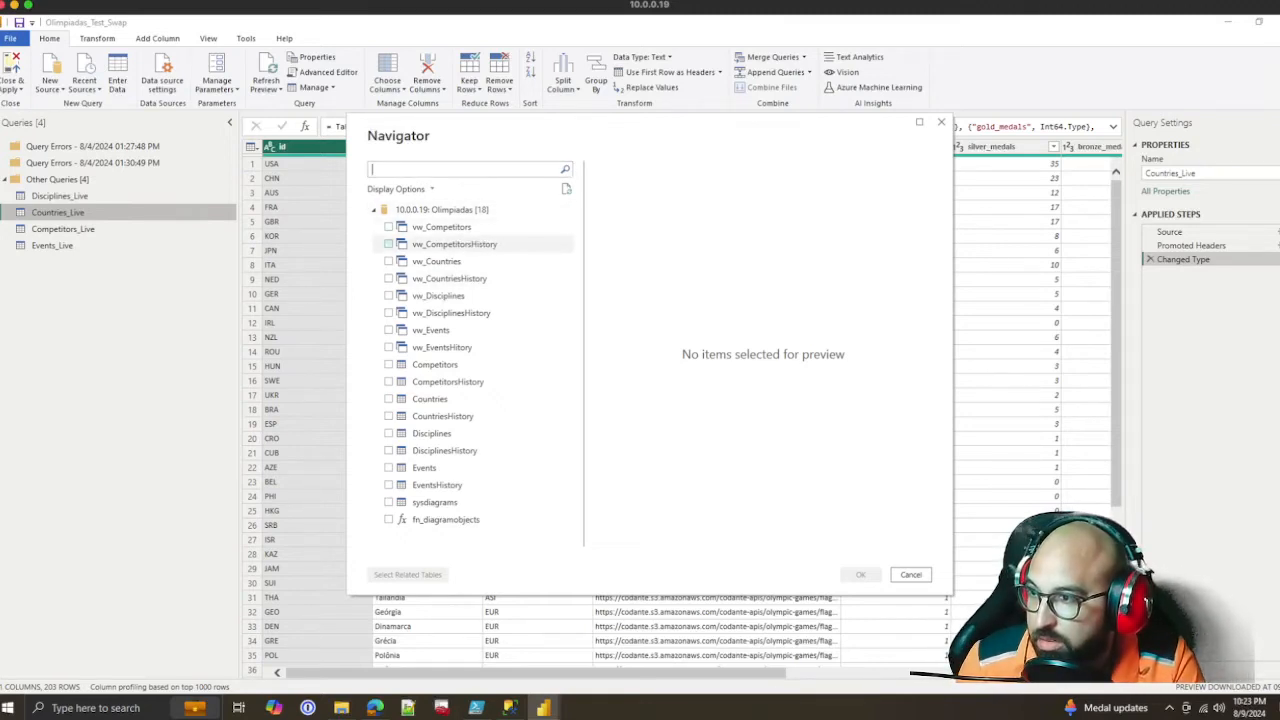
click(388, 261)
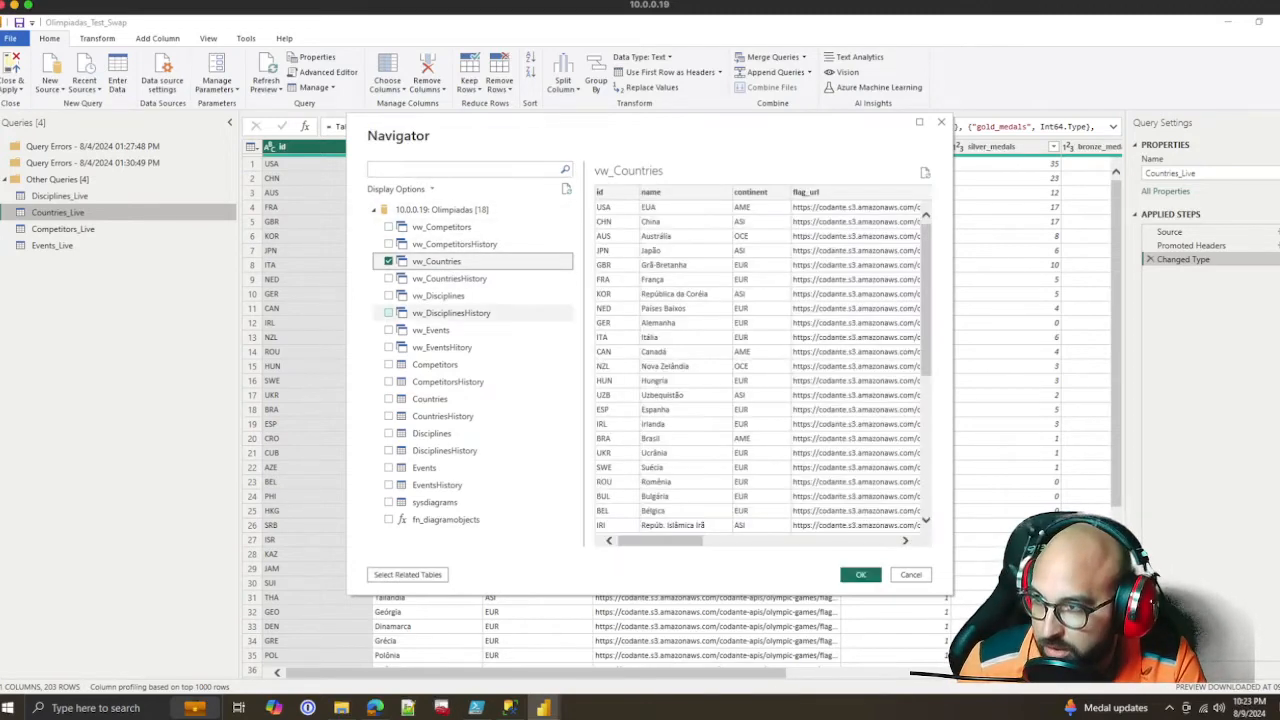
click(910, 575)
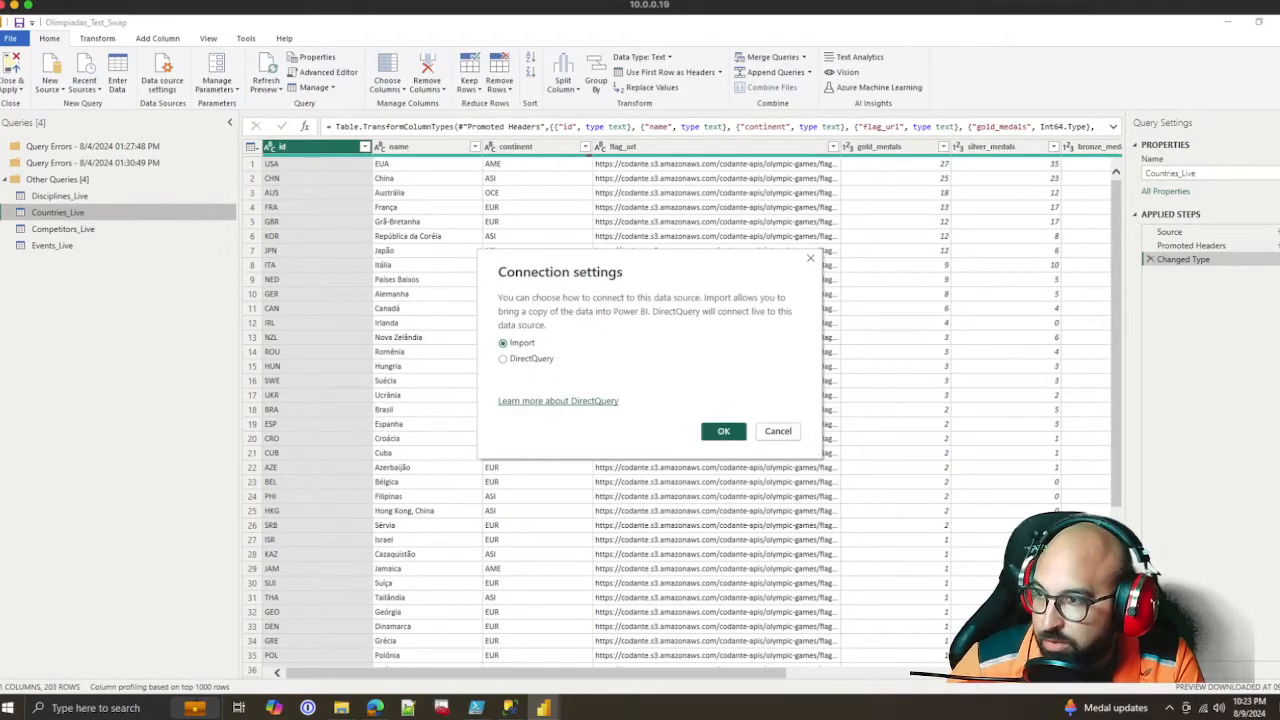
click(723, 431)
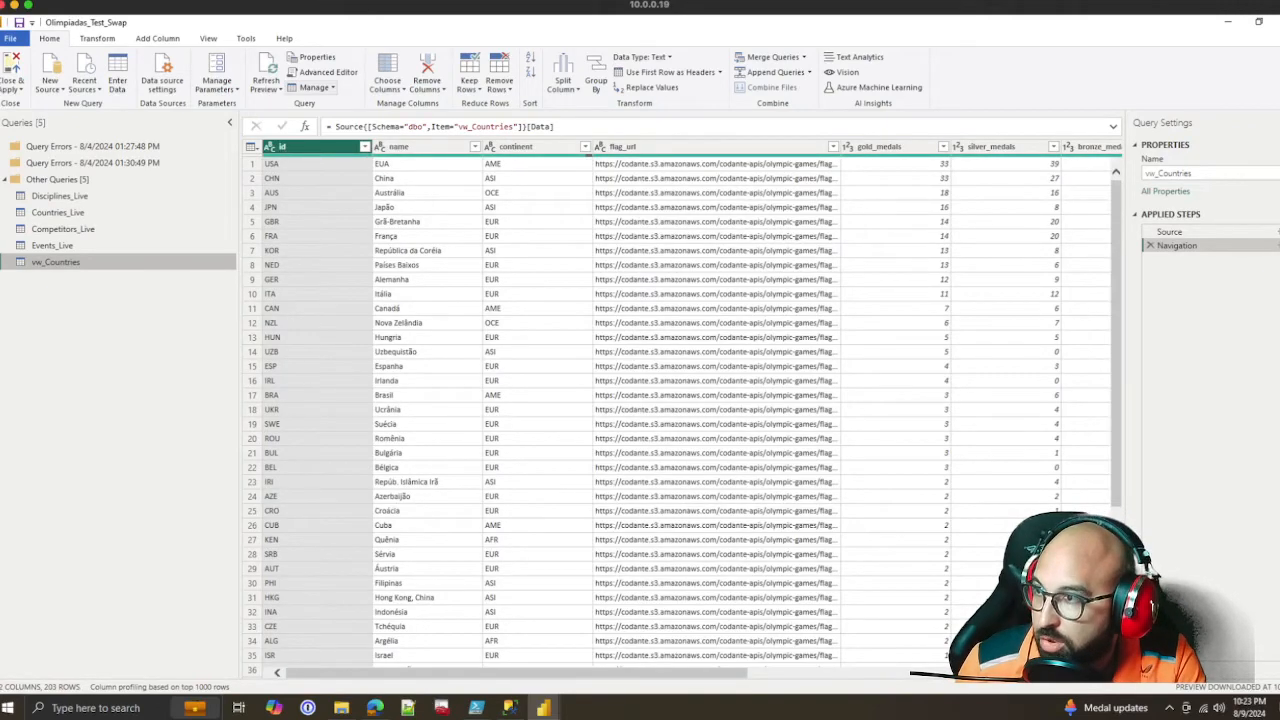
Copy the full M code of the vw_Countries query from the Advanced Editor and leave the query unchanged
click(323, 72)
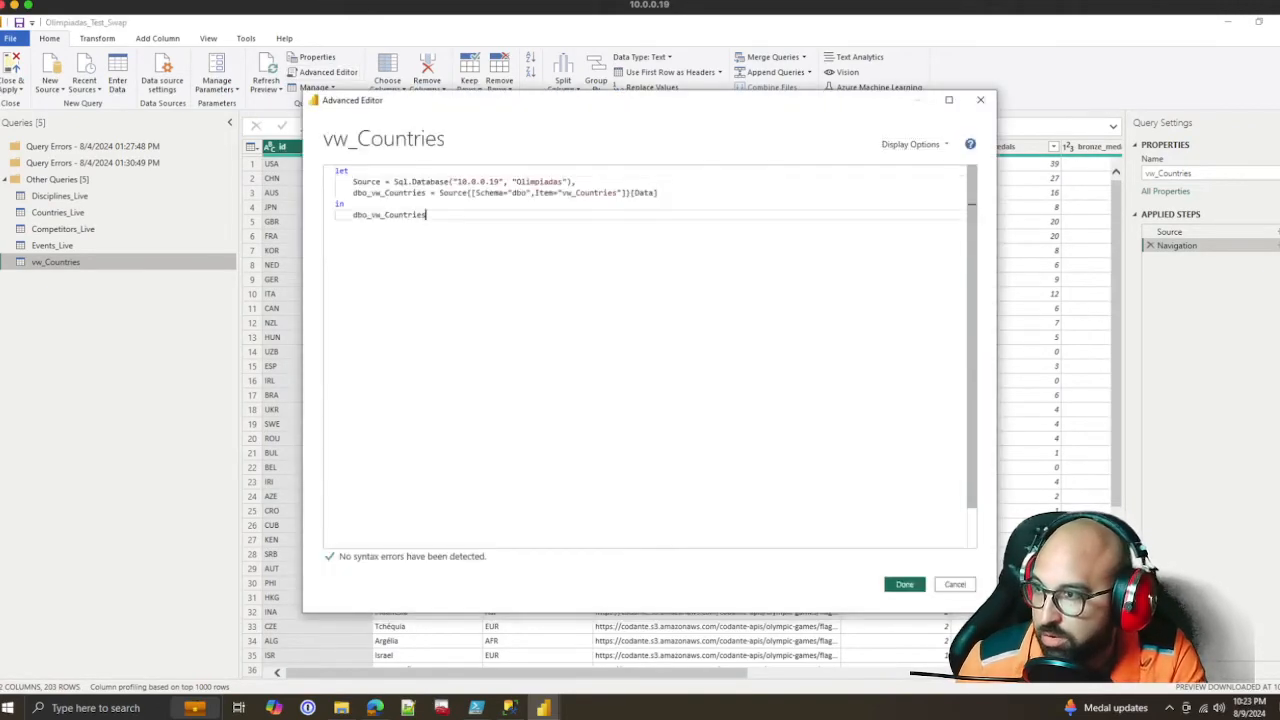
drag(427, 215, 336, 171)
key(ctrl+c)
key(Escape)
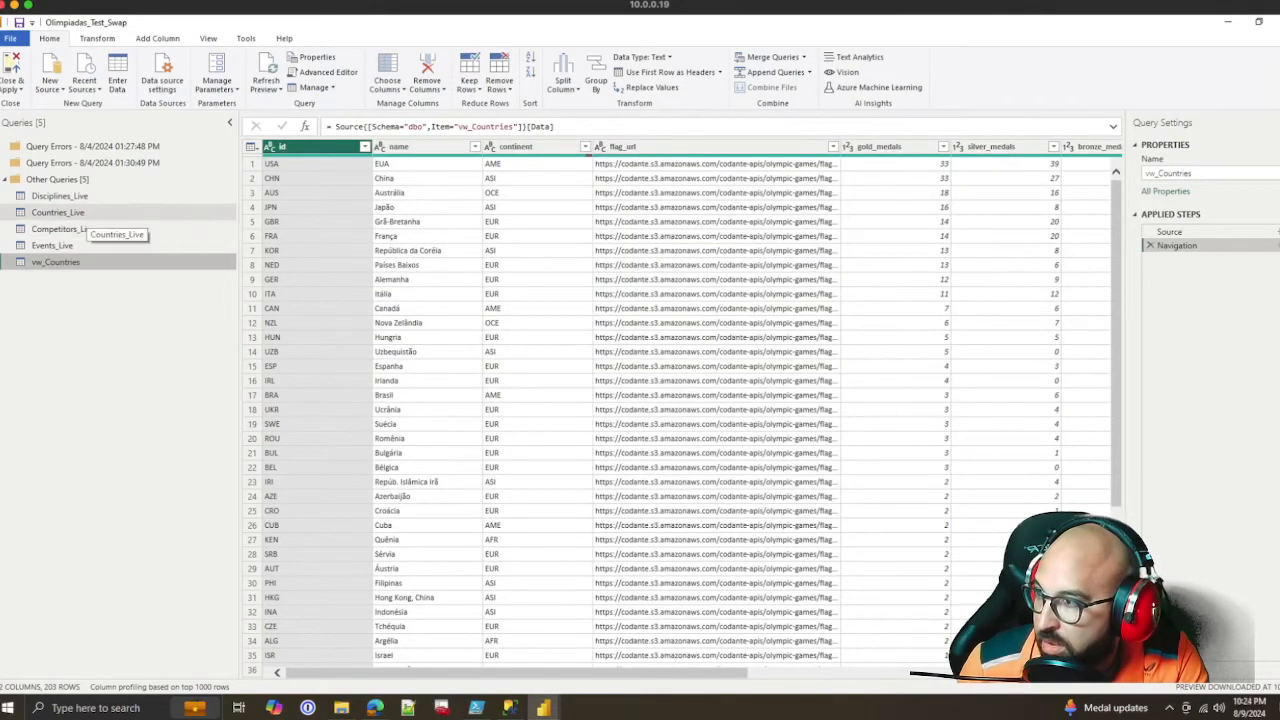
Replace the Countries_Live query's code with the copied vw_Countries code in the Advanced Editor
click(70, 213)
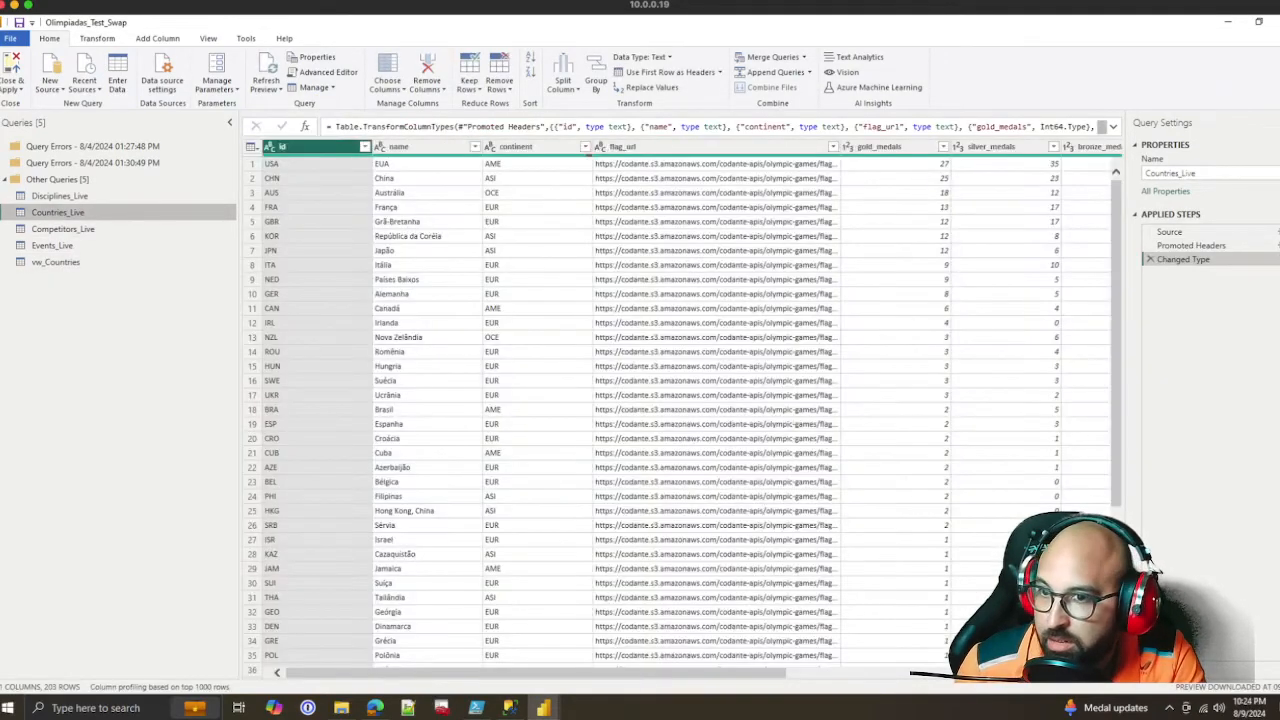
click(1169, 231)
click(322, 72)
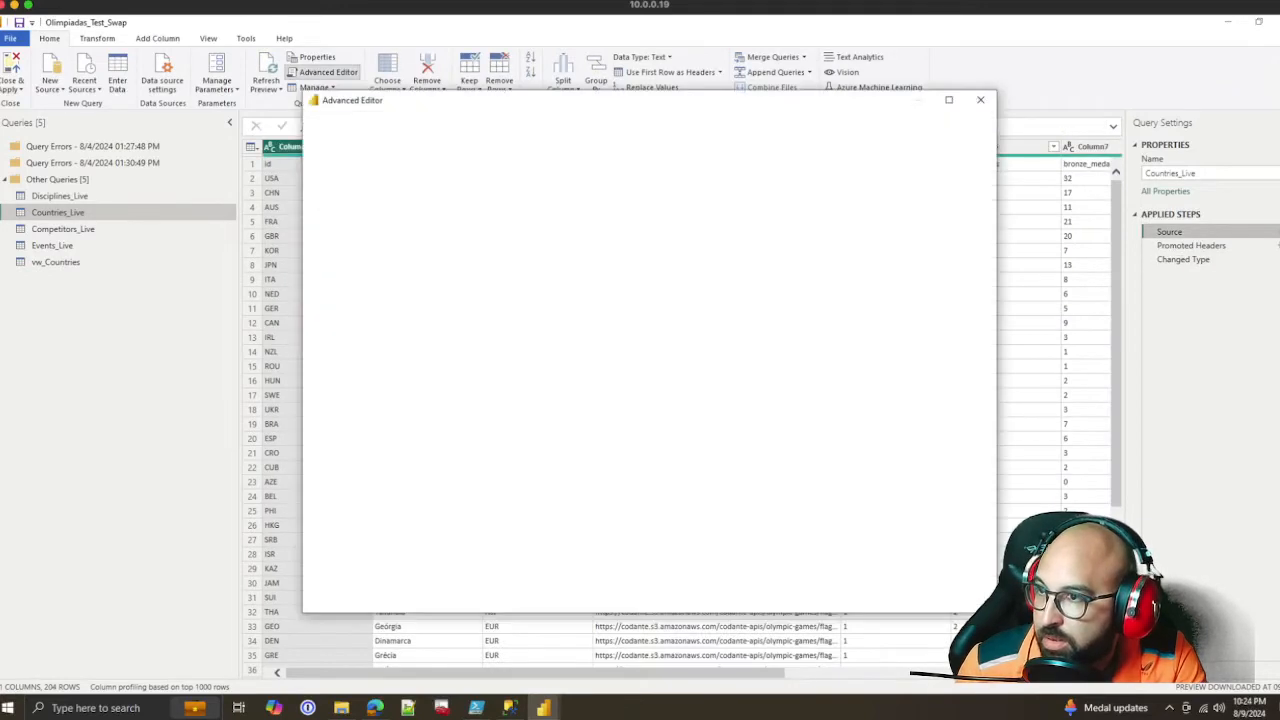
key(ctrl+a)
key(ctrl+v)
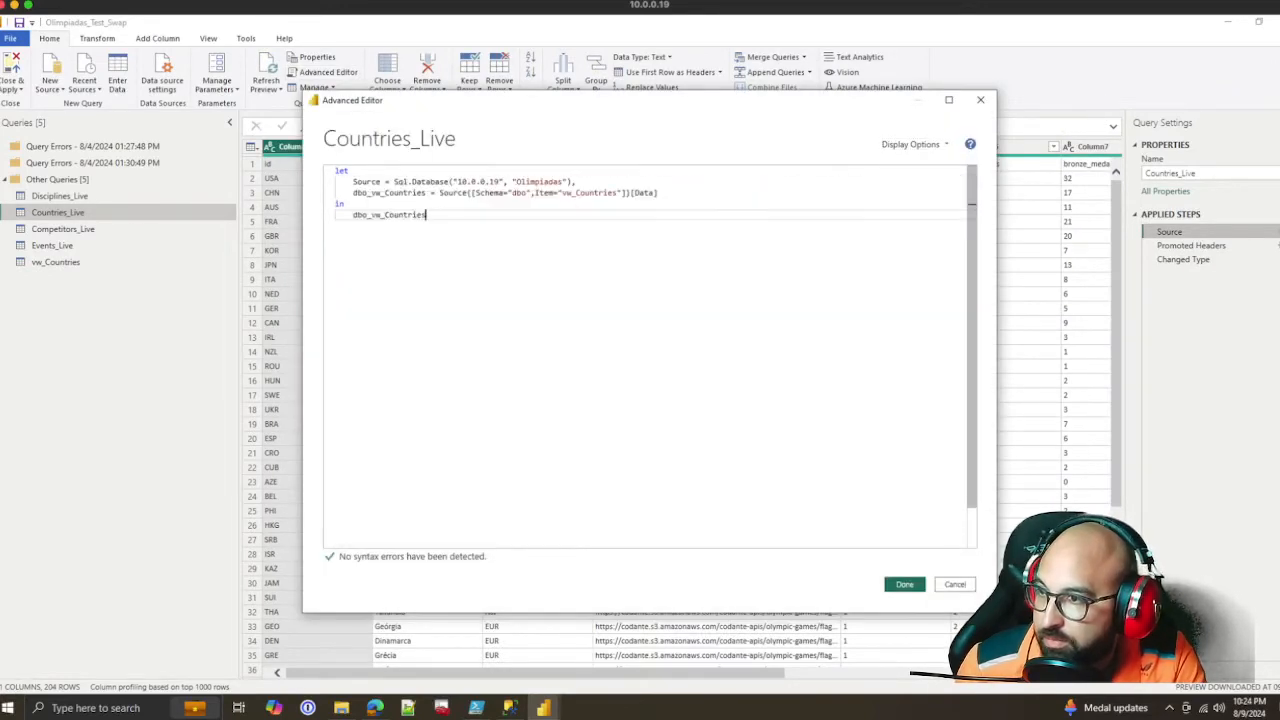
click(904, 584)
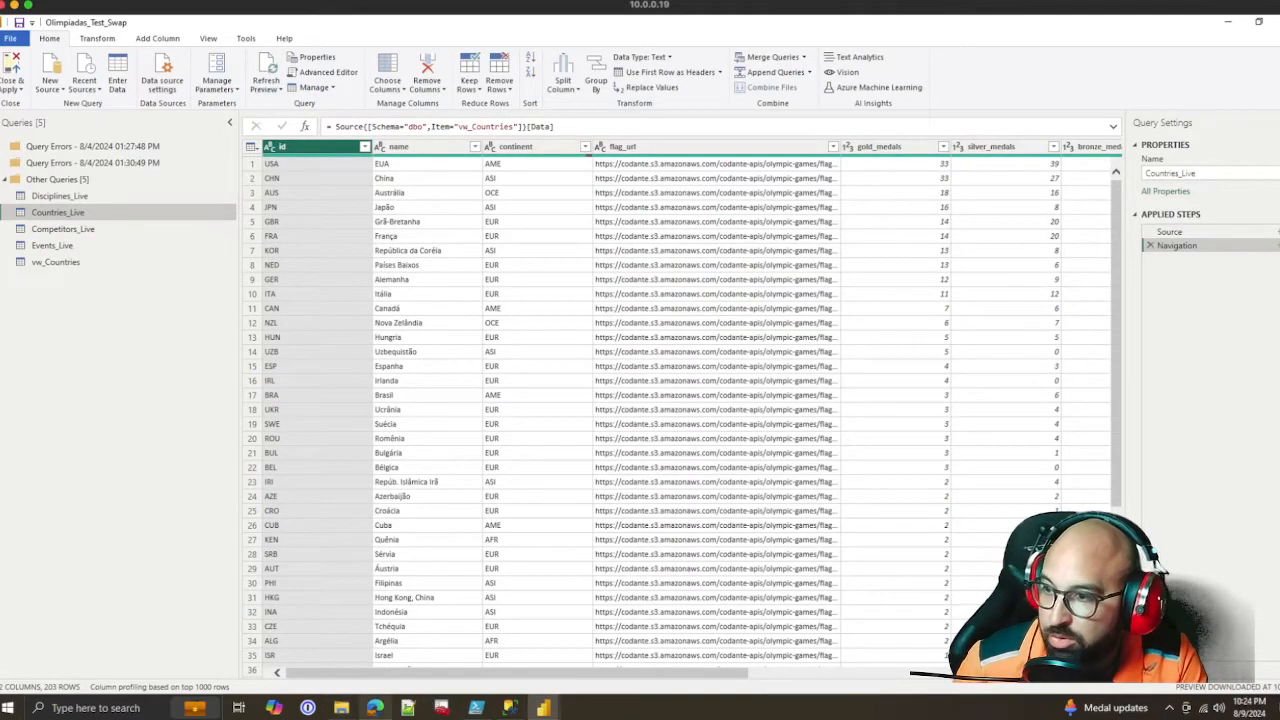
Switch to the Power BI service and review the countries_live.csv file source and other settings of the Olimpiadas_Test_Swap semantic model
click(374, 707)
drag(656, 442, 407, 442)
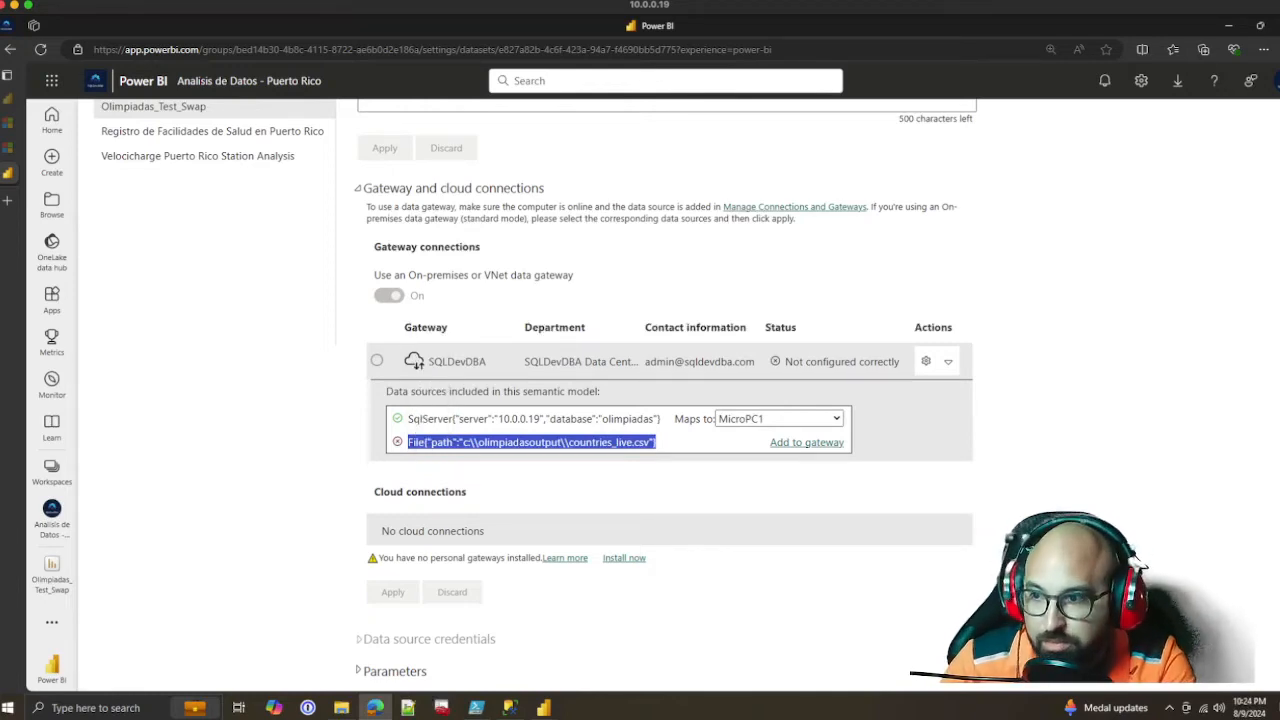
click(656, 442)
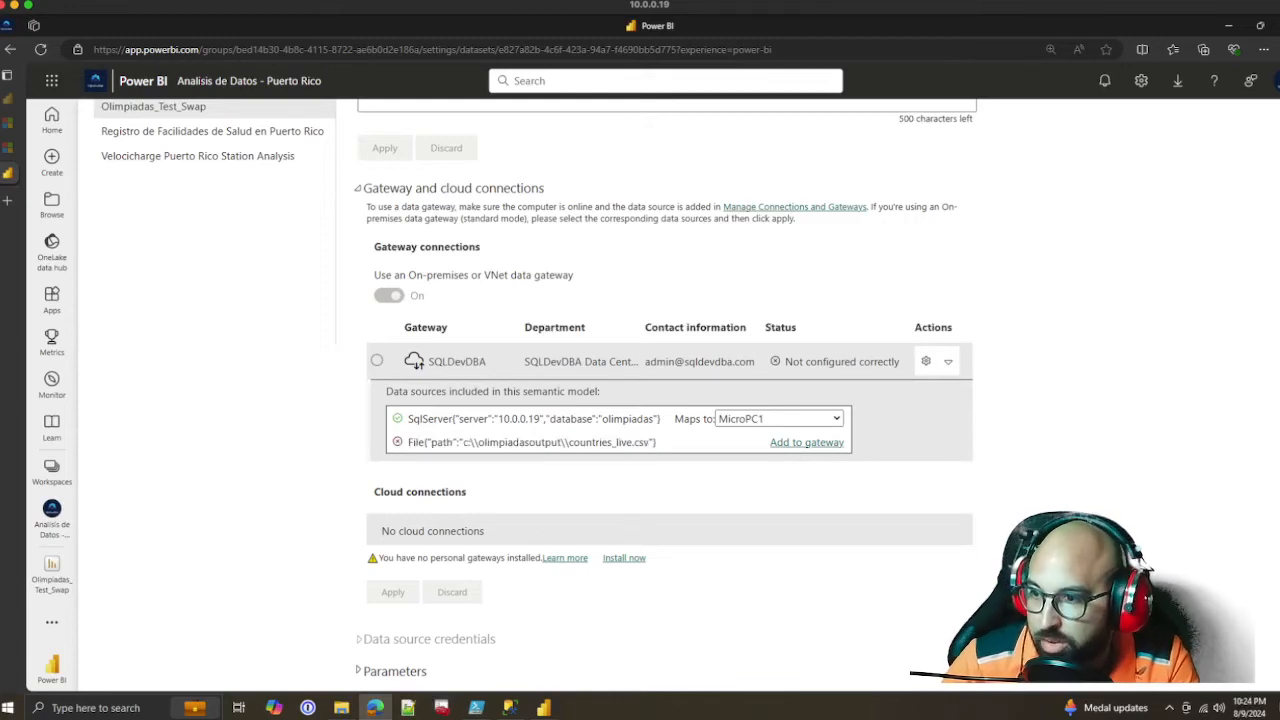
scroll(665, 400, down, 3)
scroll(665, 400, up, 3)
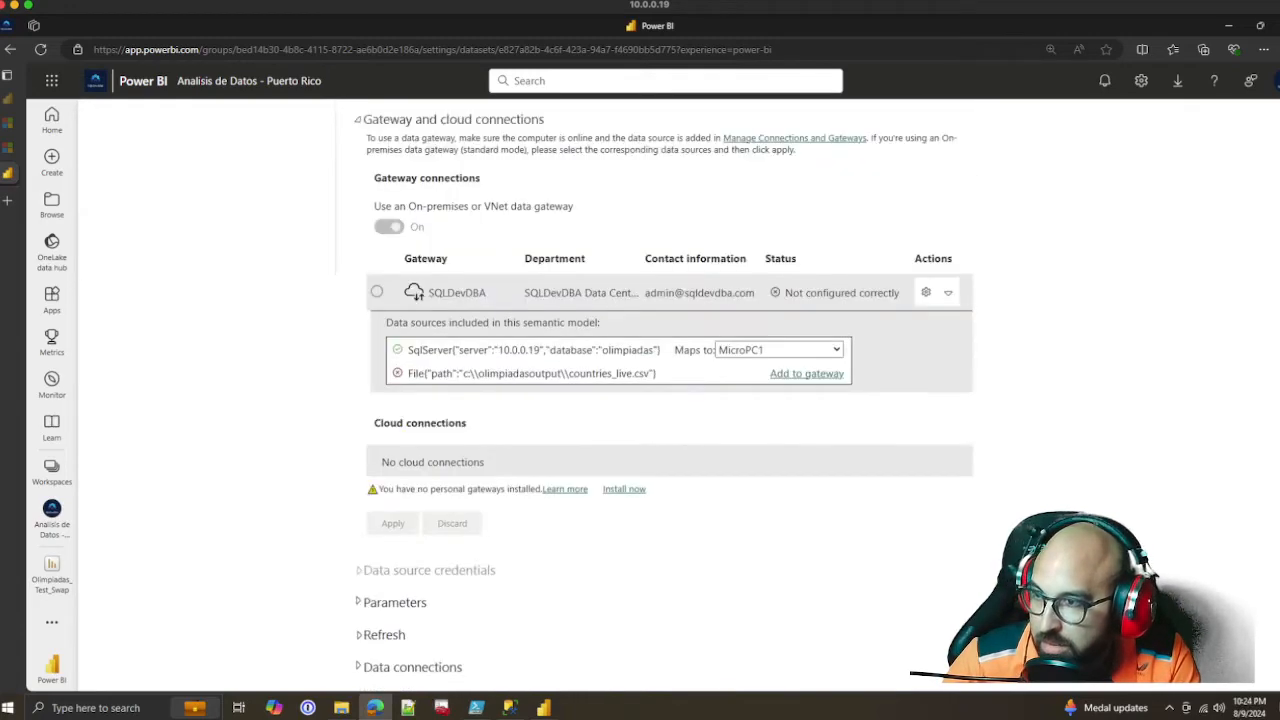
scroll(665, 400, down, 1)
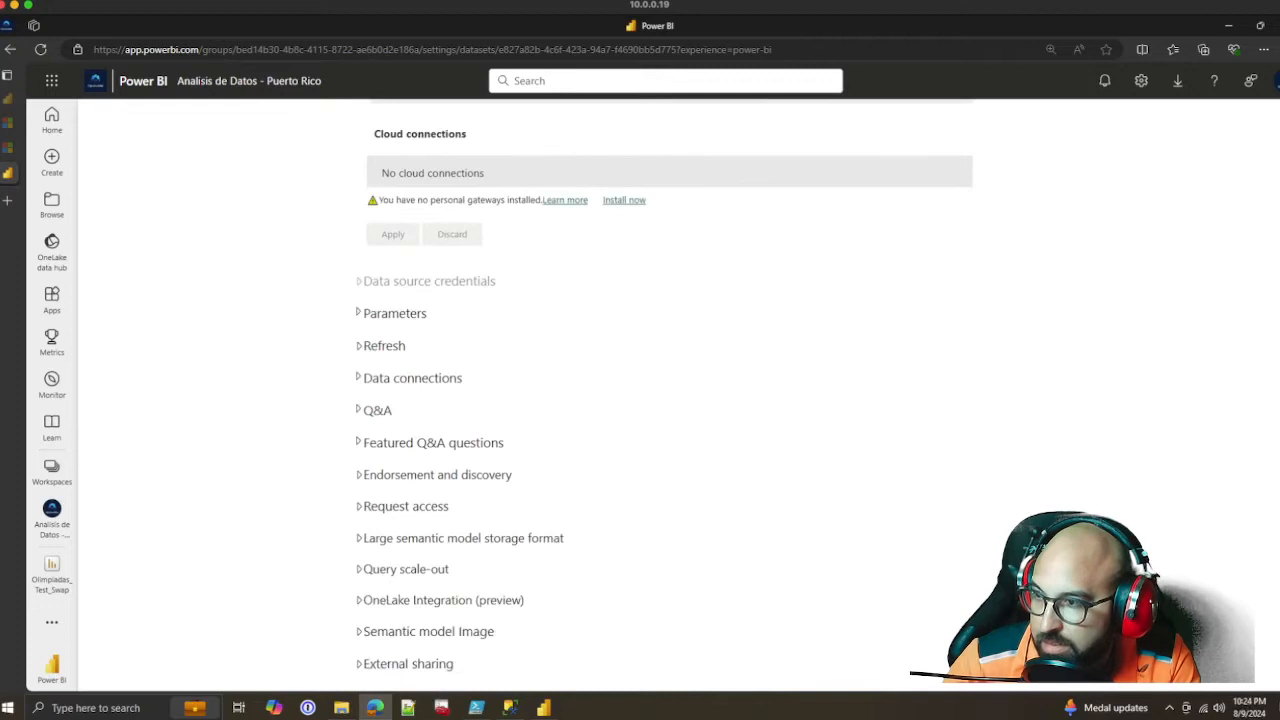
scroll(665, 400, up, 10)
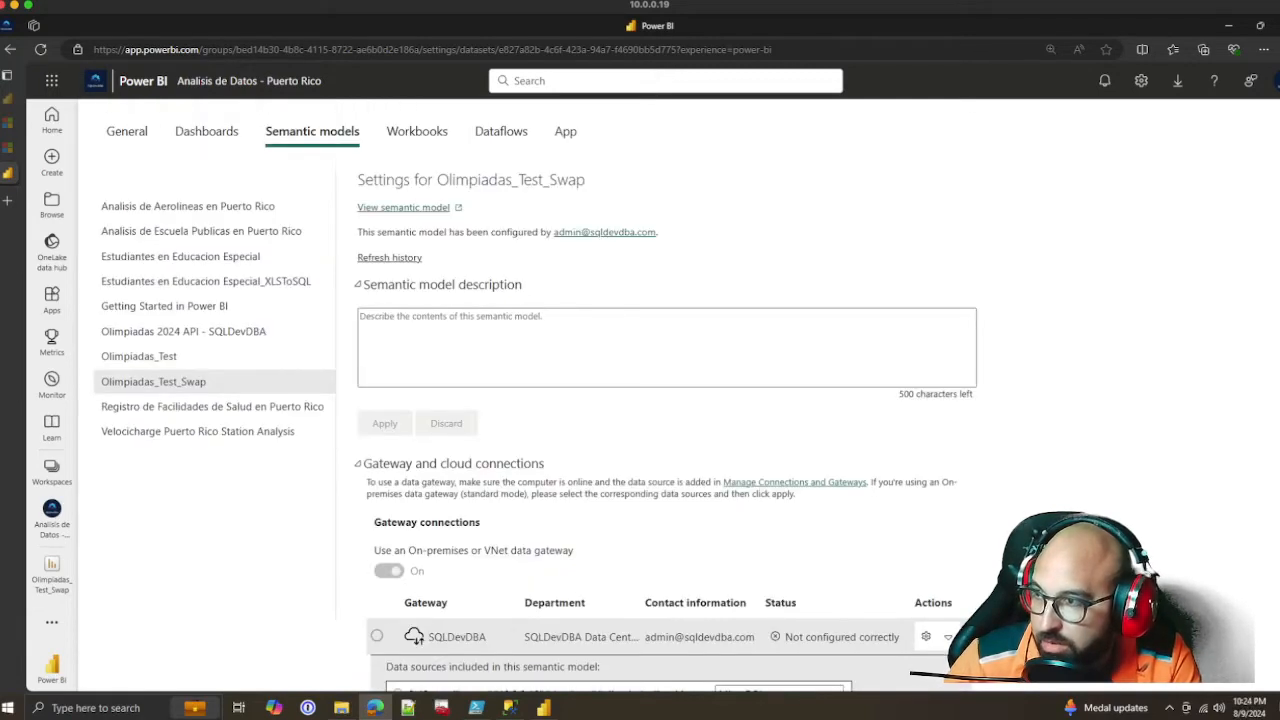
Return to the Power Query Editor, try to close and apply the query changes, and dismiss the Load dialog
click(543, 707)
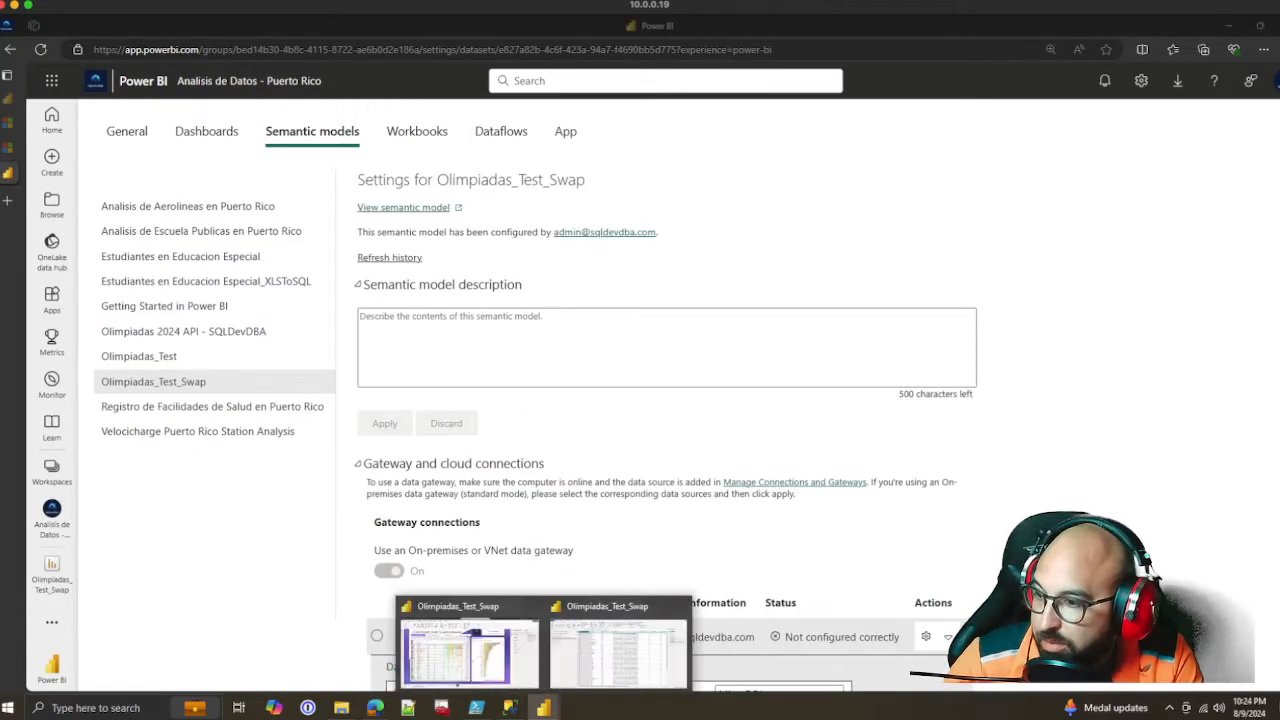
click(465, 650)
click(543, 707)
click(617, 650)
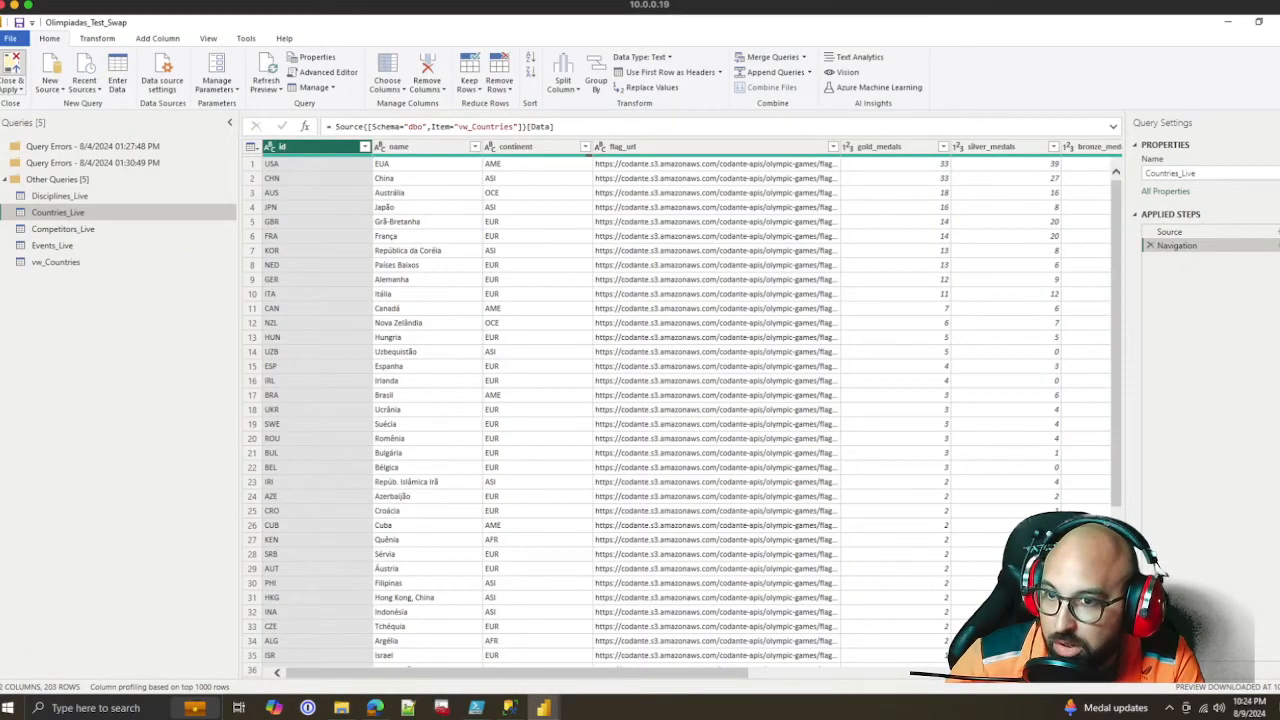
click(12, 66)
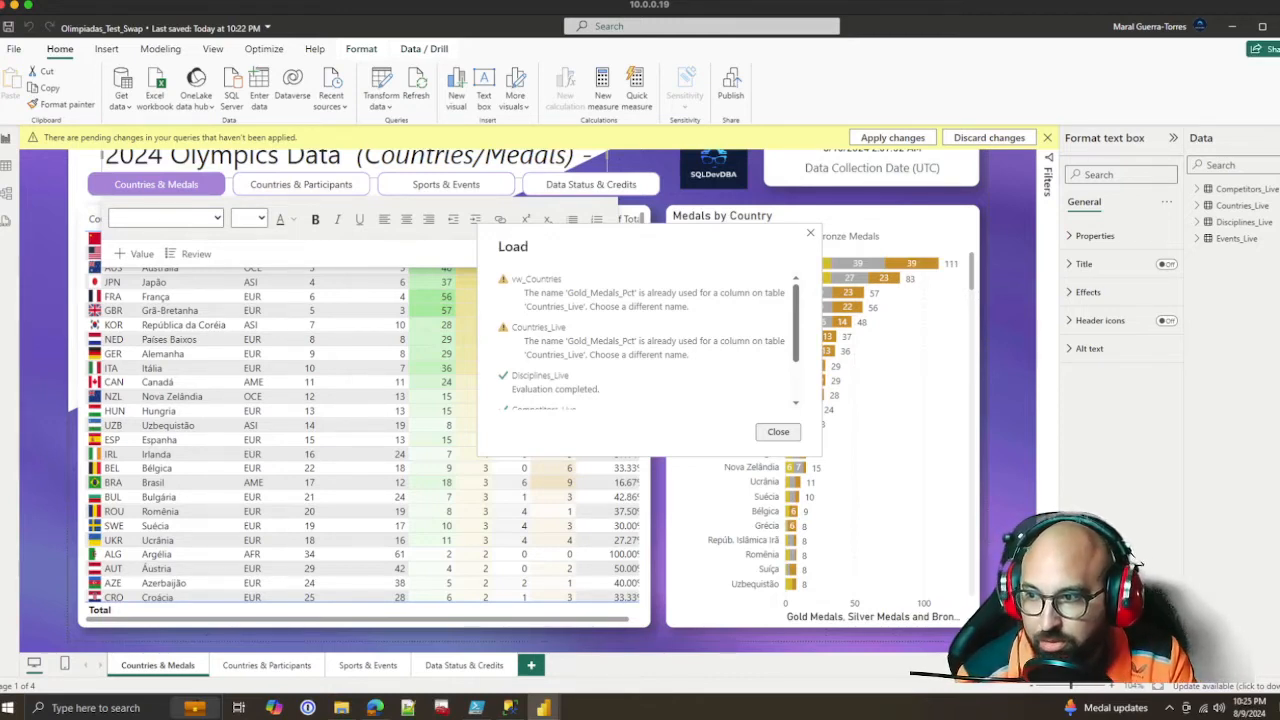
click(778, 431)
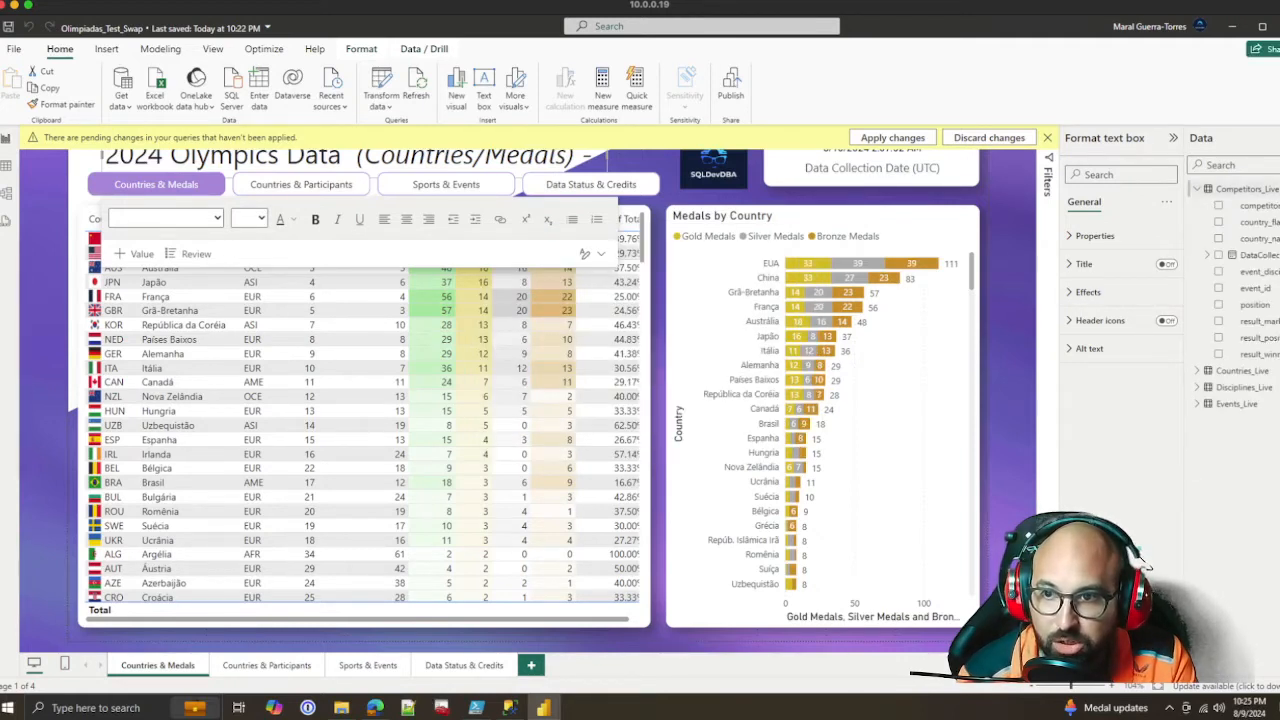
Expand the Countries_Live fields, then switch to SQL Server Management Studio and script the dbo.vw_Countries view as CREATE in a new query window
click(1196, 205)
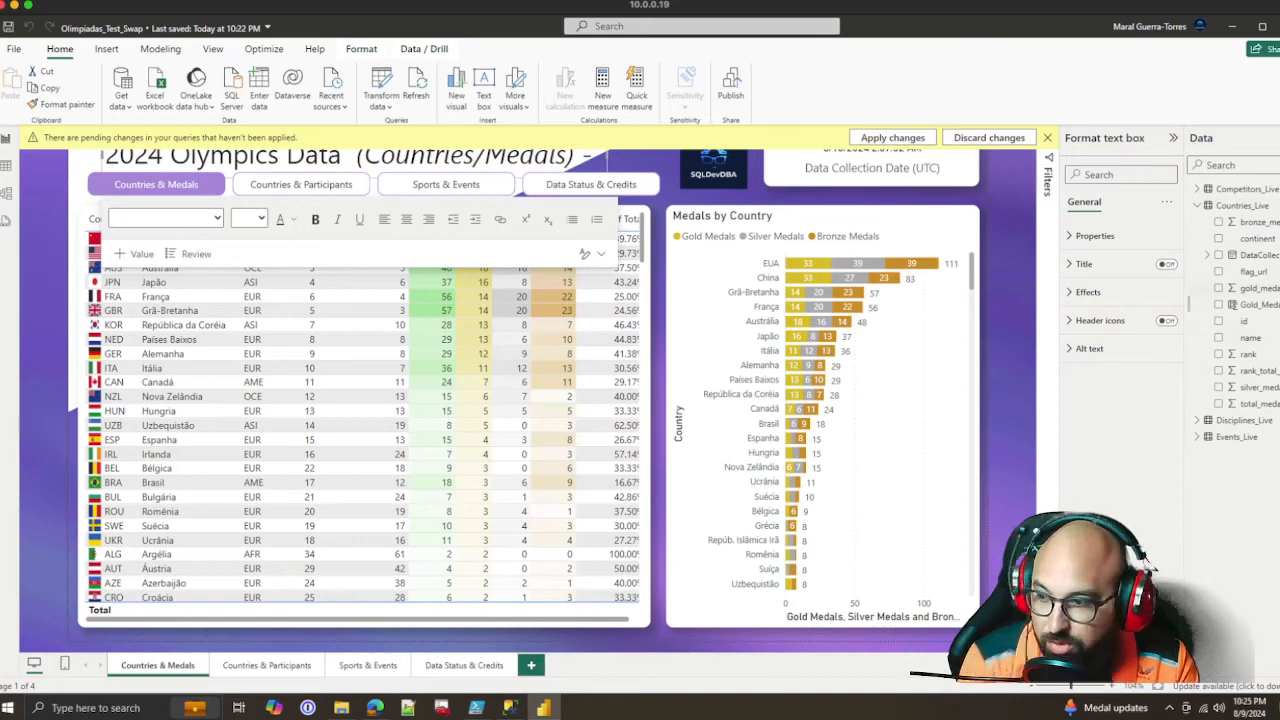
click(511, 709)
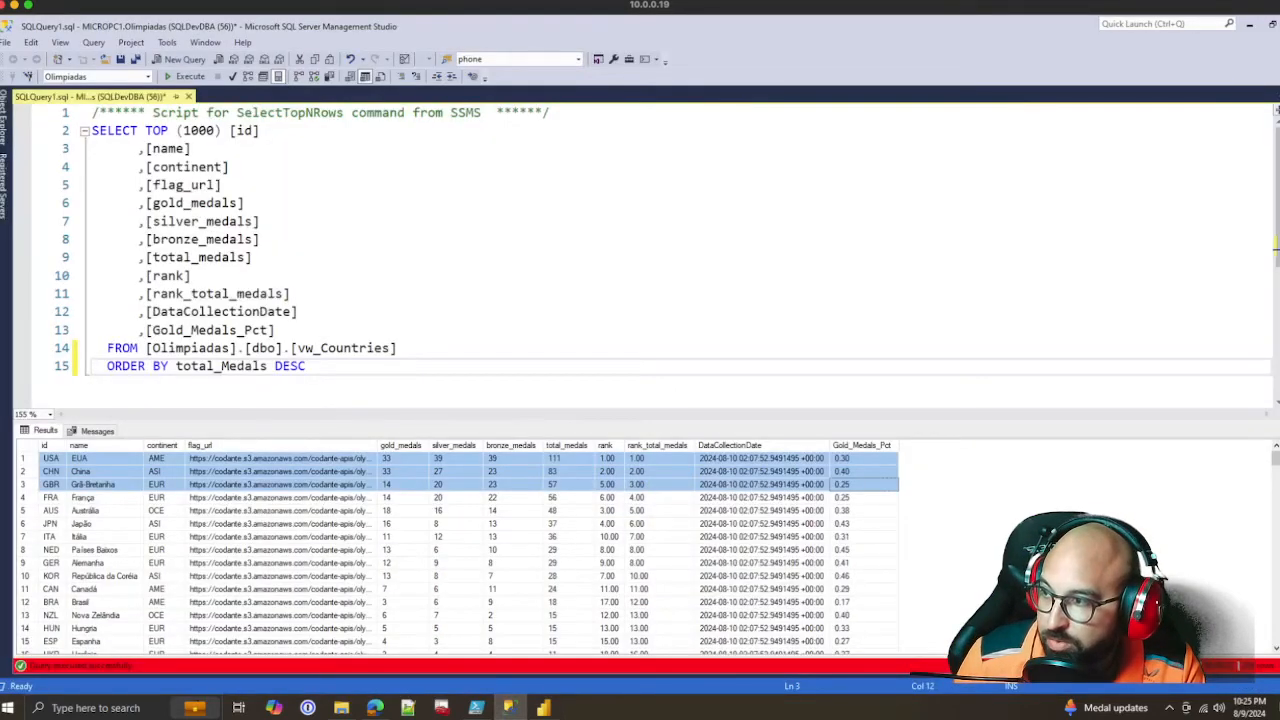
click(276, 330)
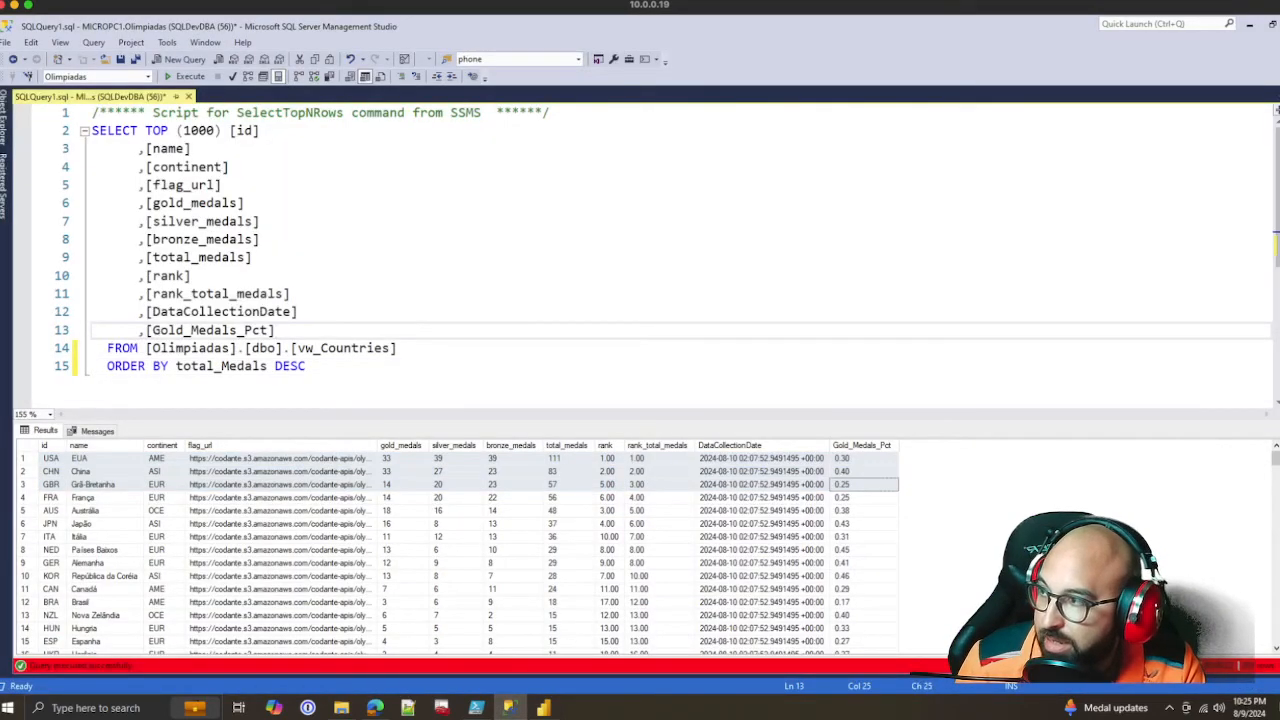
click(4, 130)
right_click(124, 403)
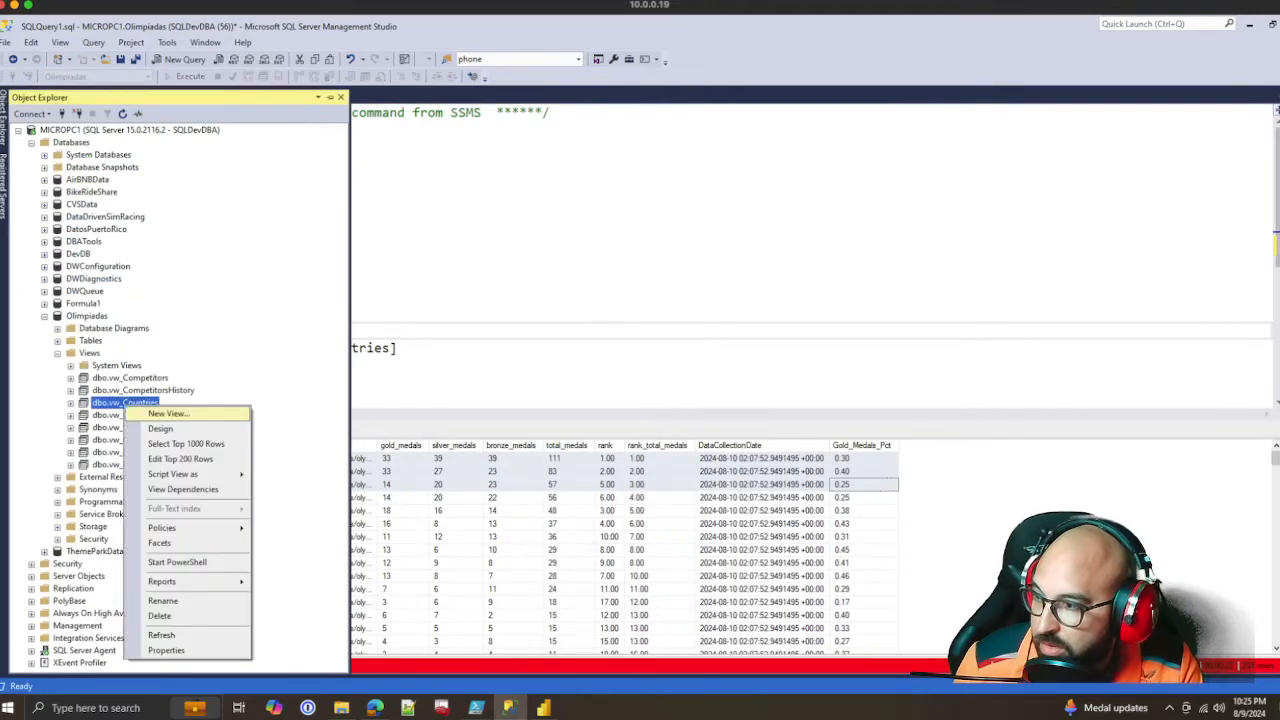
mouse_move(190, 474)
mouse_move(320, 474)
click(414, 476)
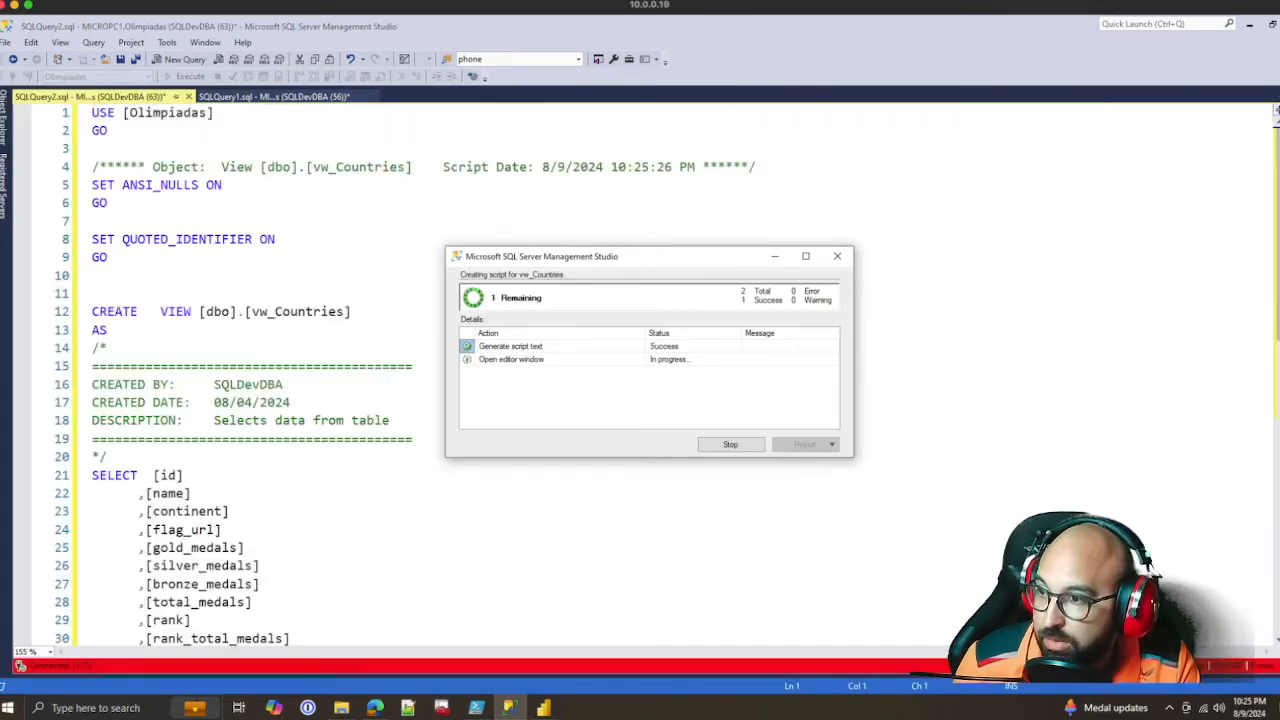
Rename the calculated medal percentage column's alias in the view script as Gold_Medals_Pct_v2_Final_Thisone
scroll(640, 370, up, 3)
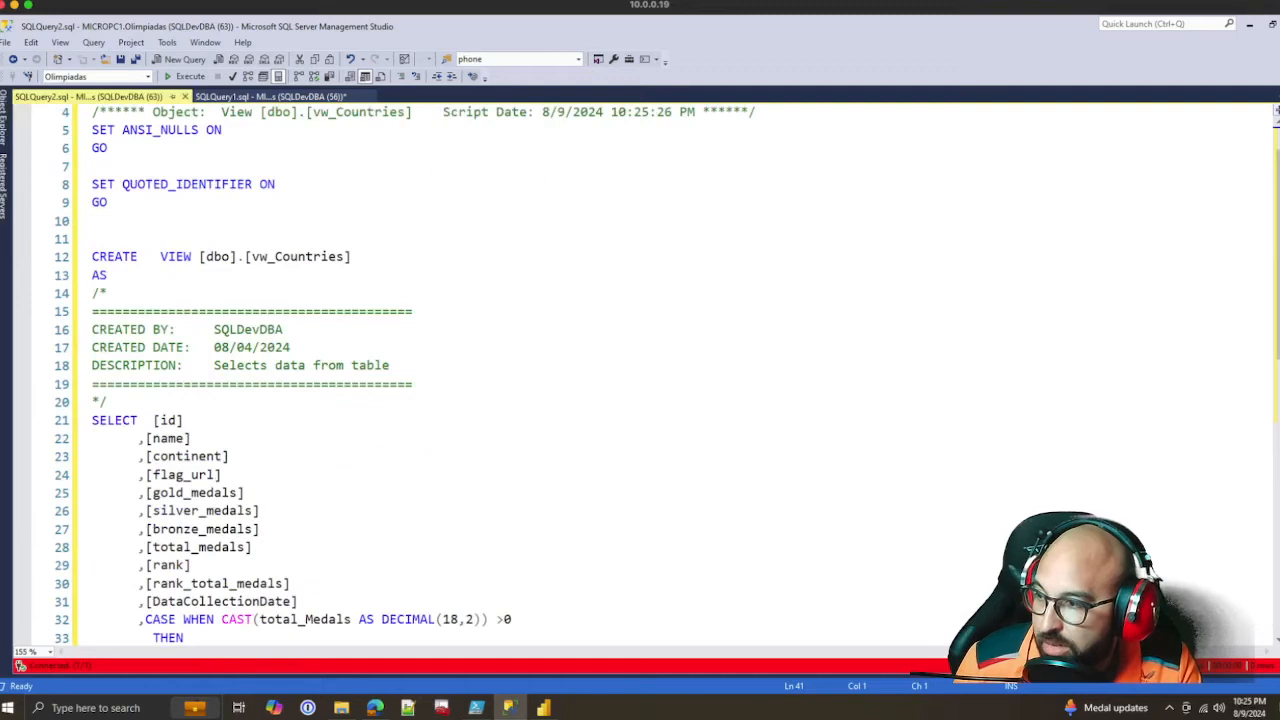
click(246, 493)
scroll(246, 493, down, 3)
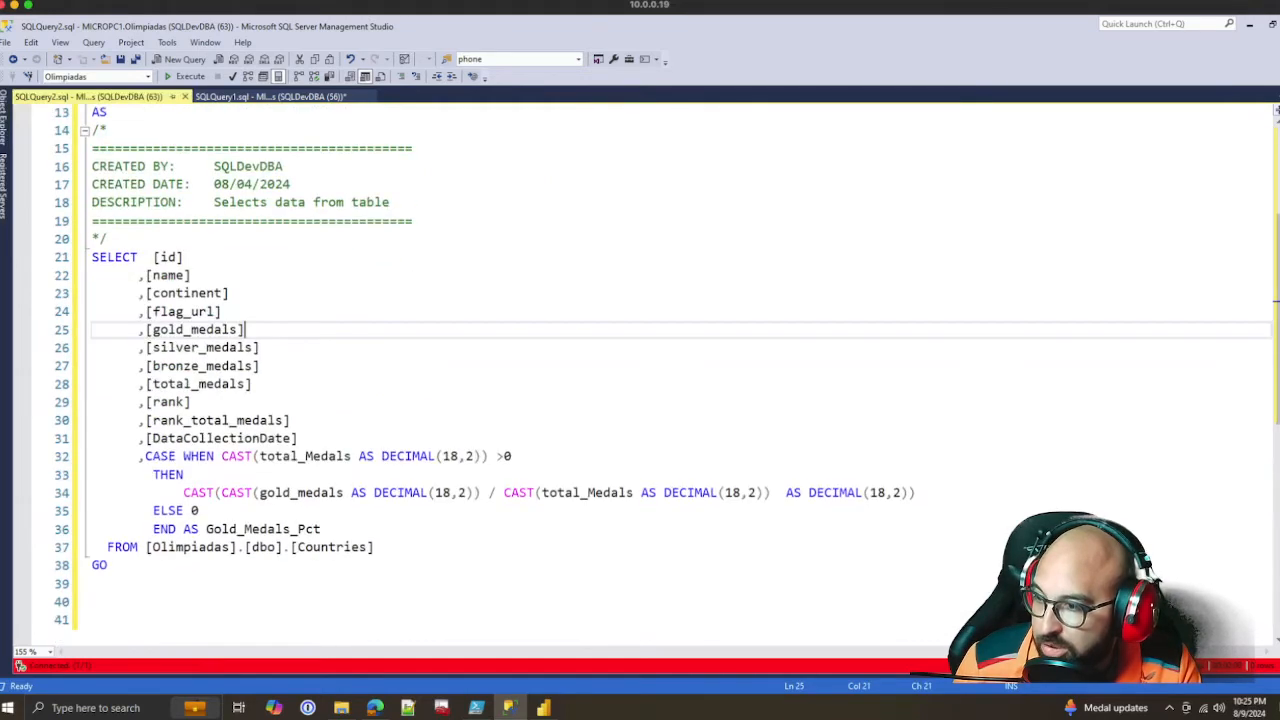
click(322, 529)
text(_2)
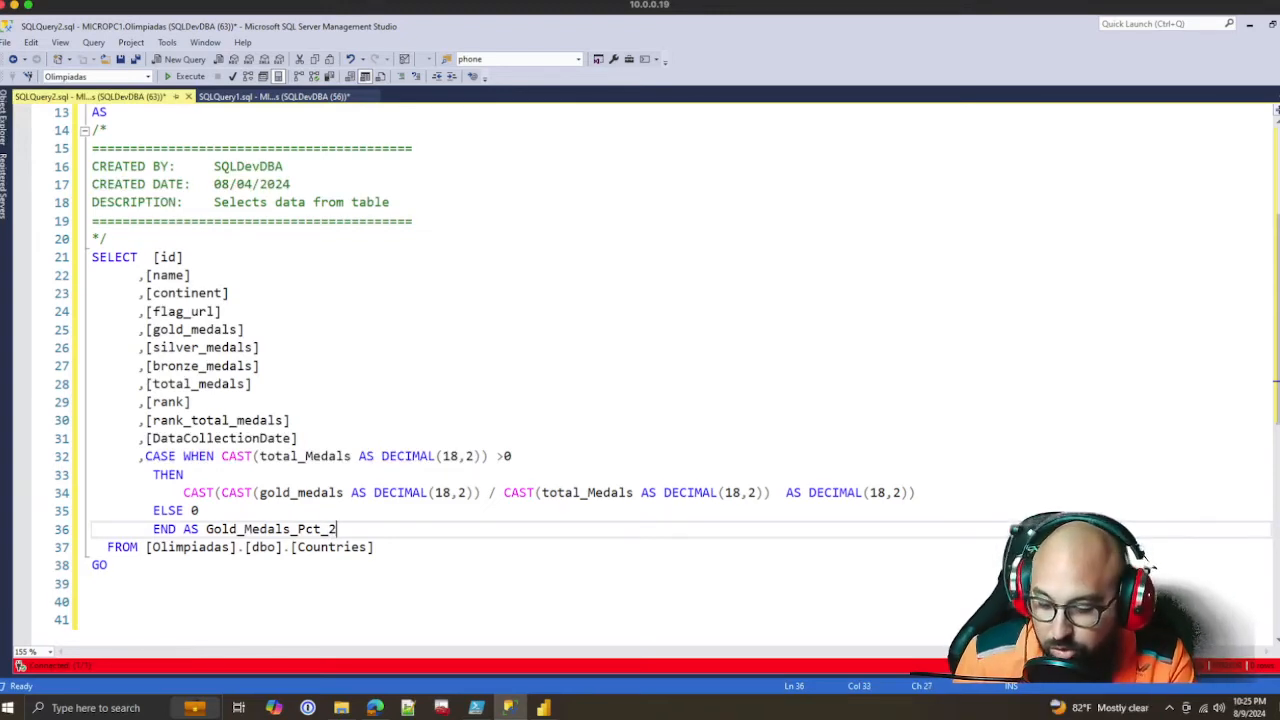
key(BackSpace)
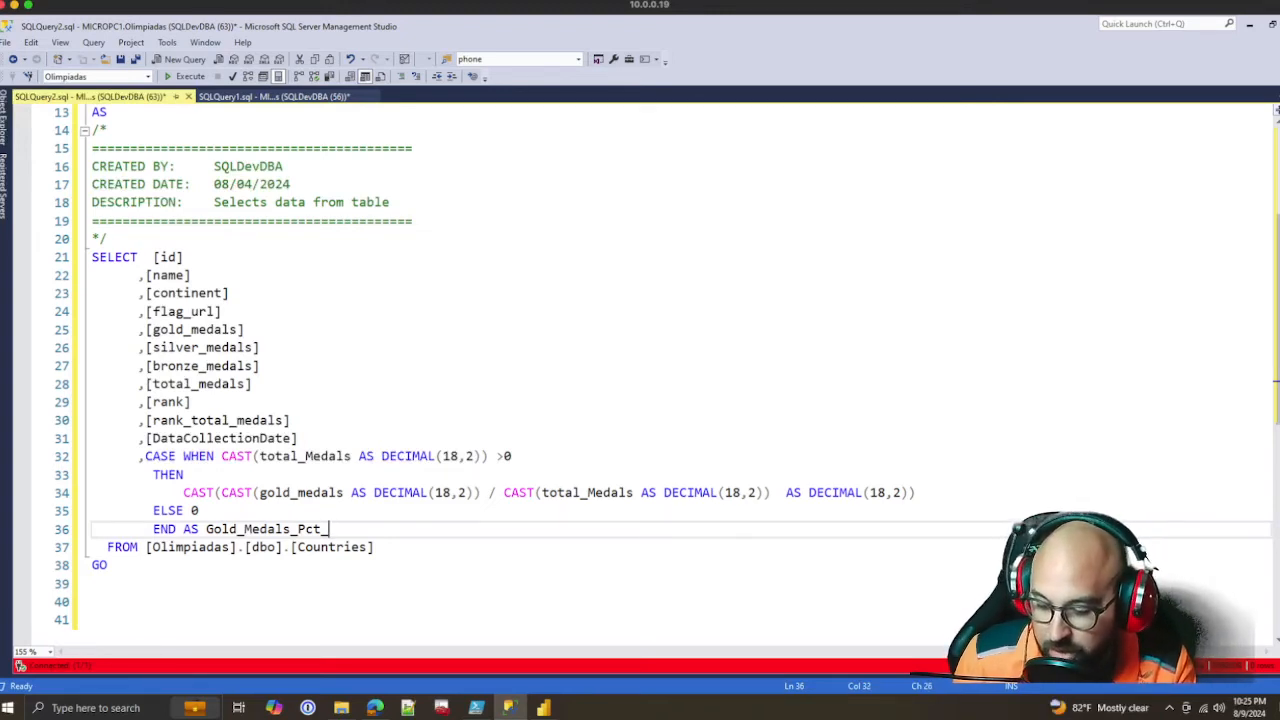
text(v2_Final_Thisone)
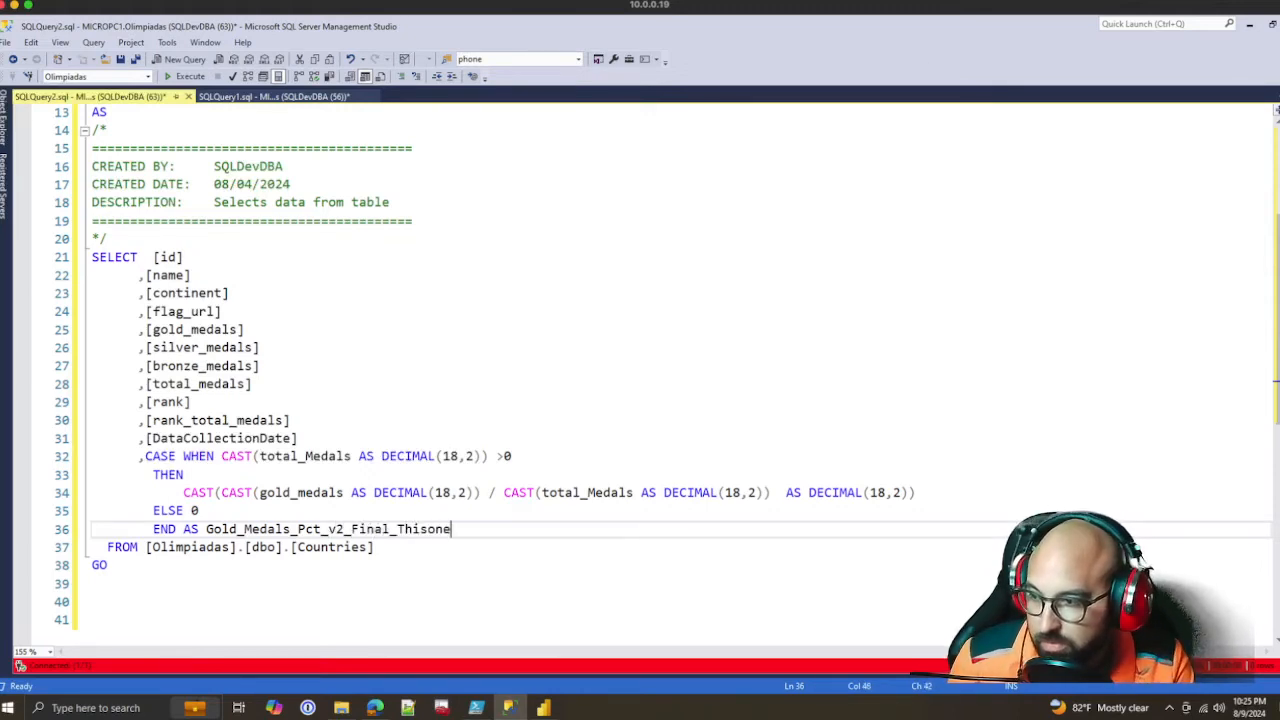
Change the view statement to CREATE OR ALTER VIEW, execute the script, and check the renamed column alias
click(191, 402)
scroll(640, 378, up, 2)
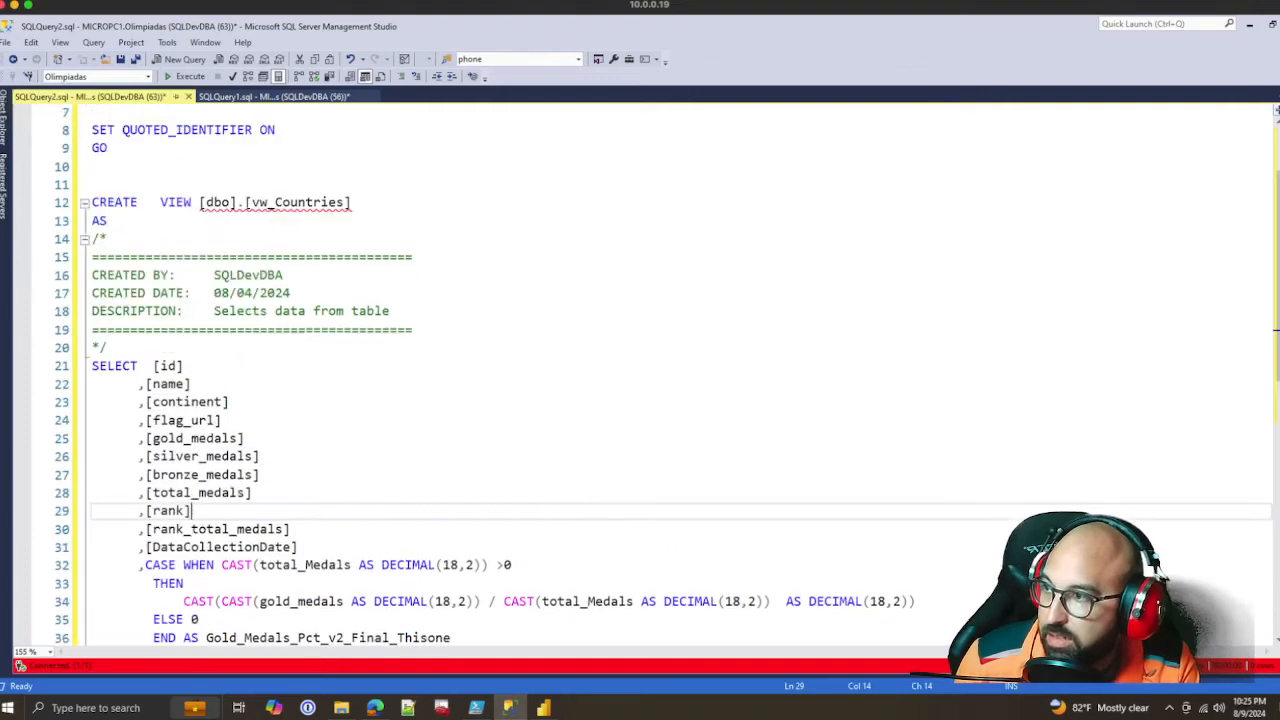
click(146, 202)
text(OR AE)
key(BackSpace)
text(LTER)
key(F5)
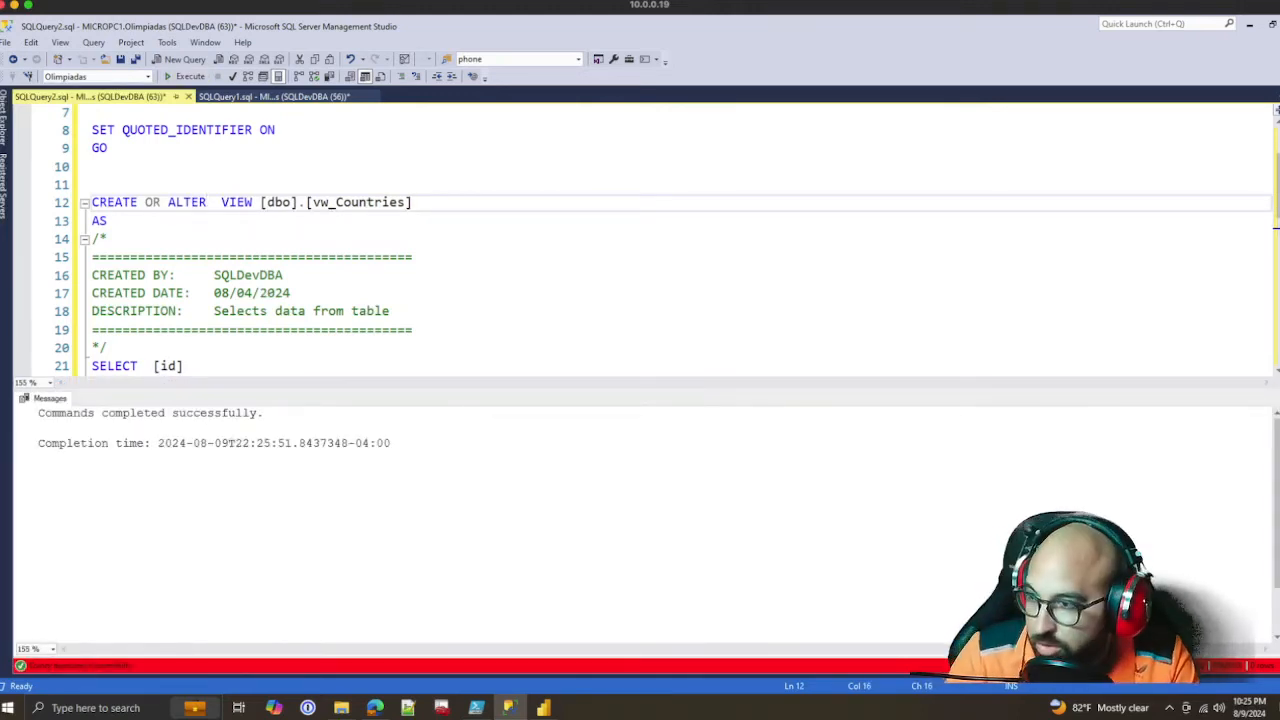
scroll(640, 240, down, 8)
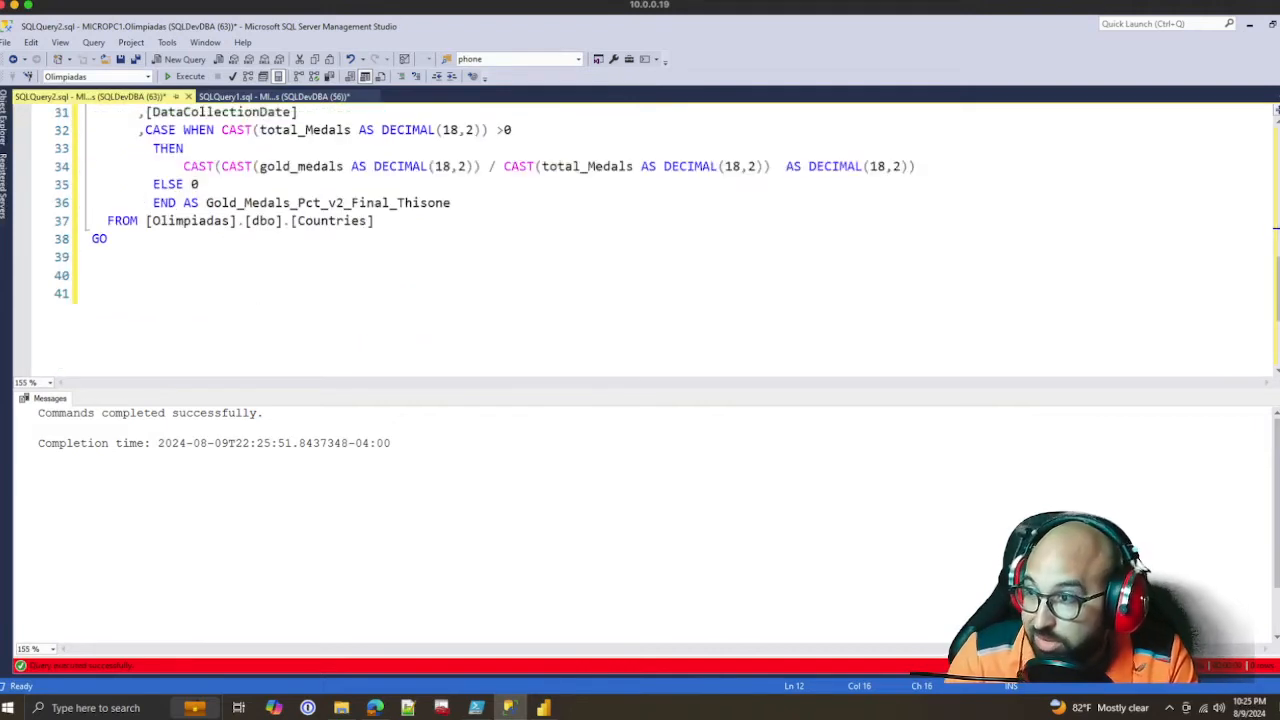
click(451, 203)
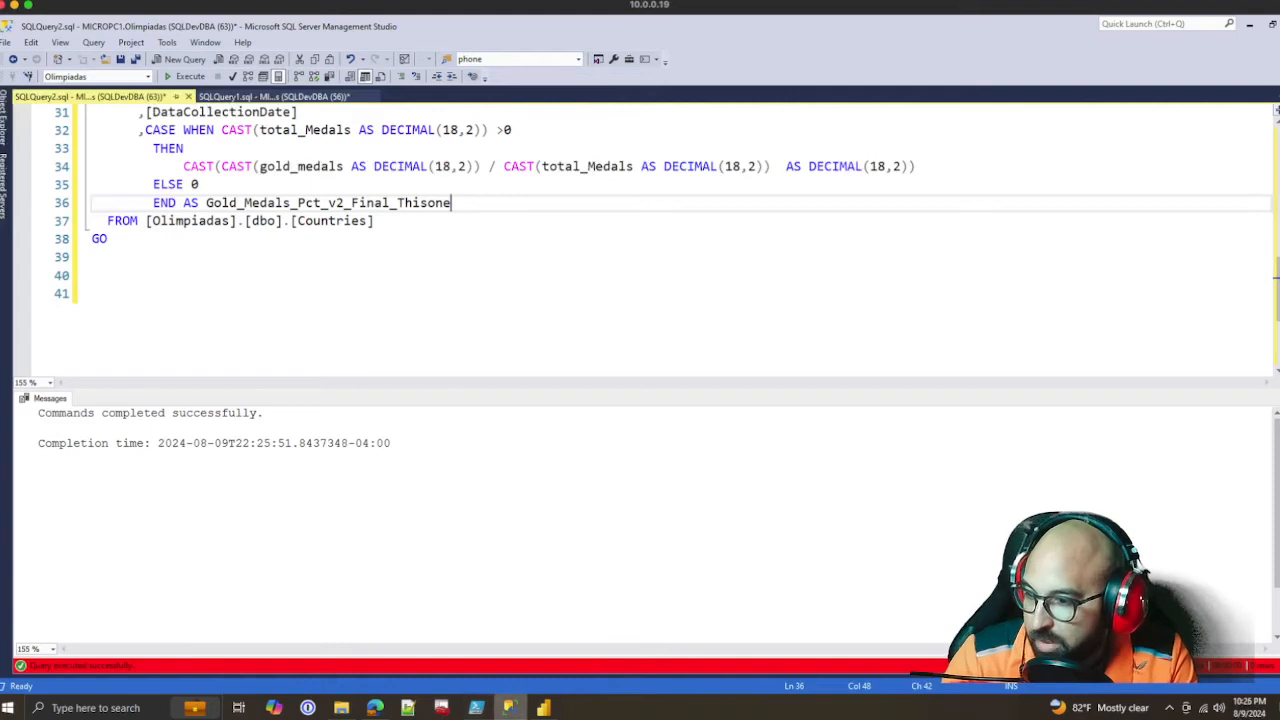
Switch to Power BI Desktop, try to refresh the Countries_Live table's data, and apply the pending query changes instead of discarding them
click(543, 708)
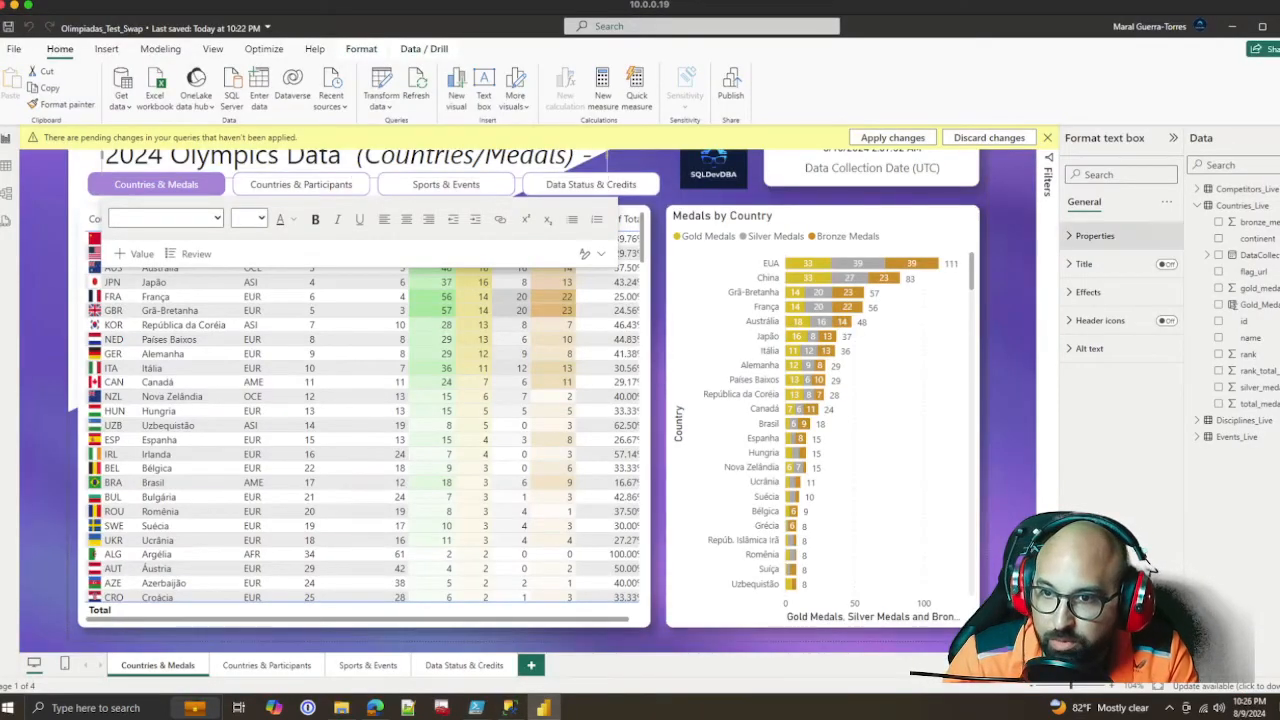
right_click(1241, 206)
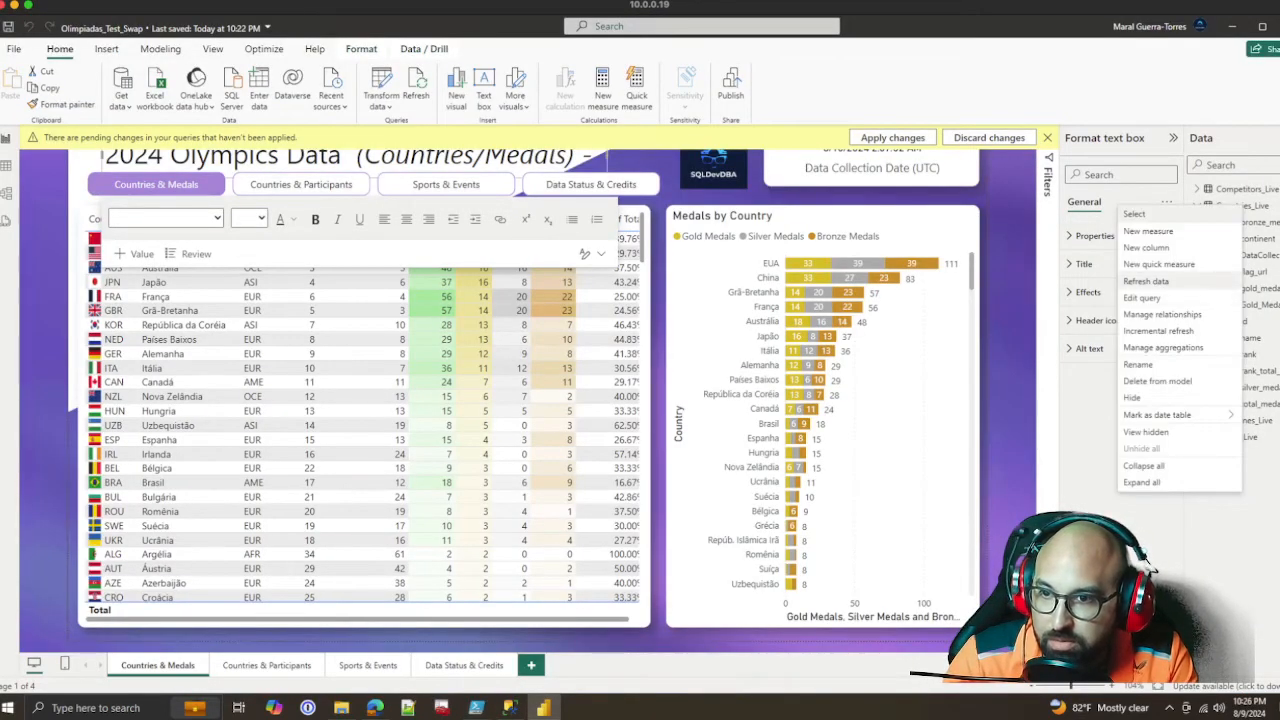
click(1146, 282)
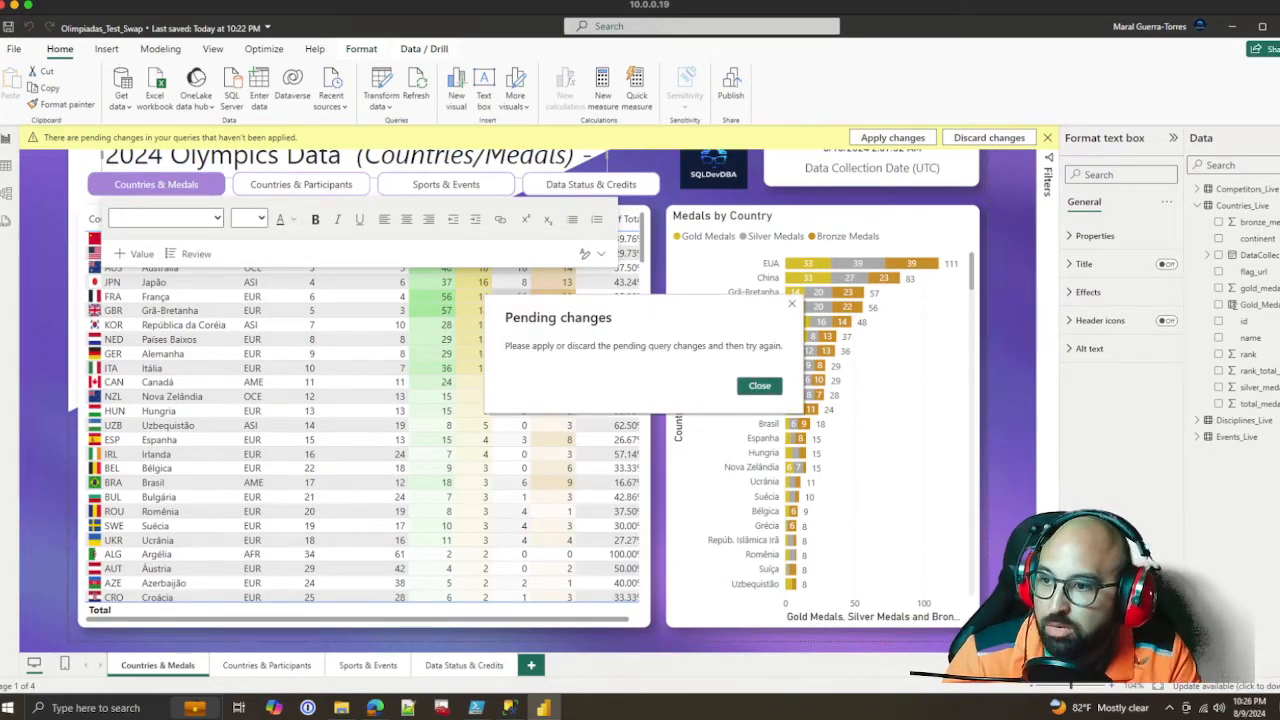
click(760, 386)
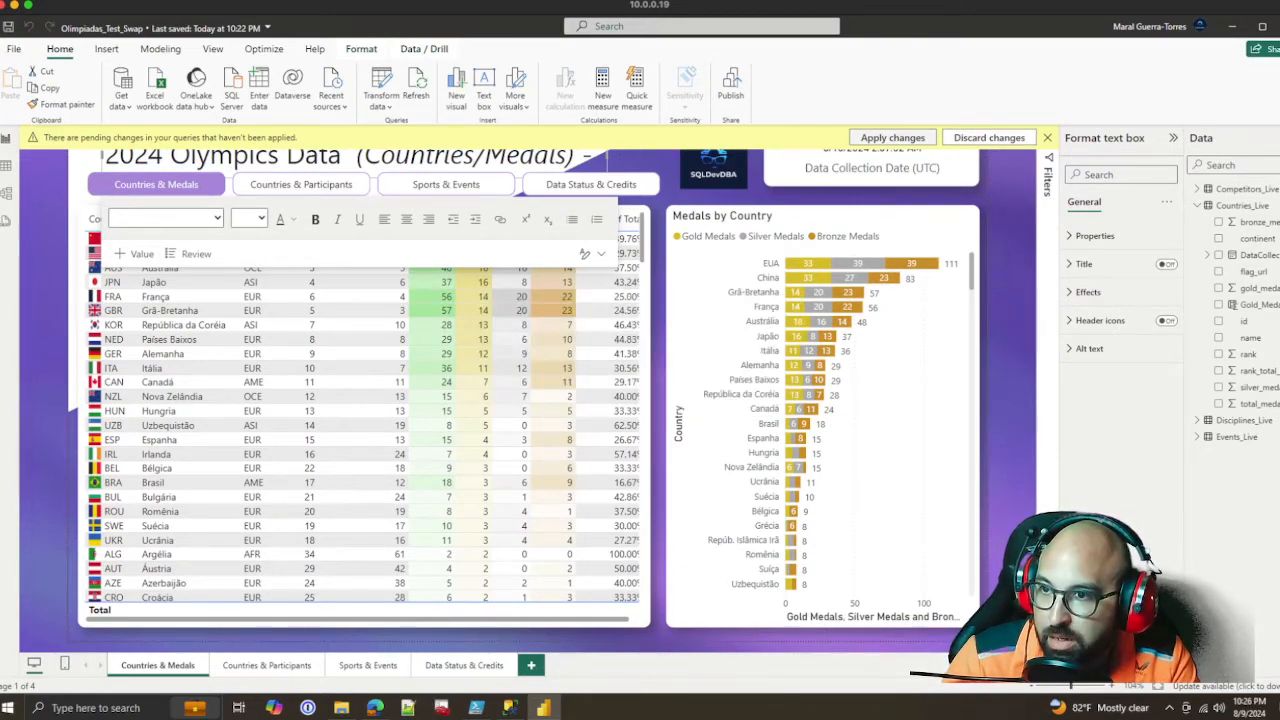
click(988, 137)
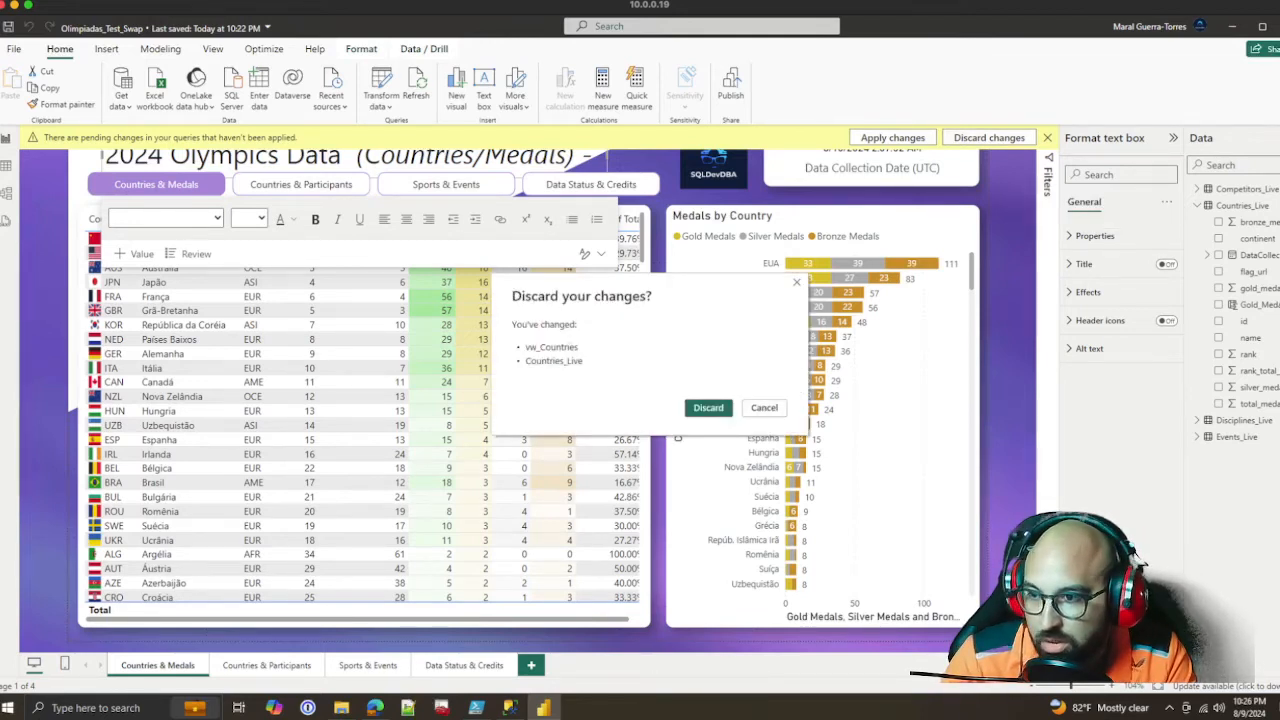
click(764, 407)
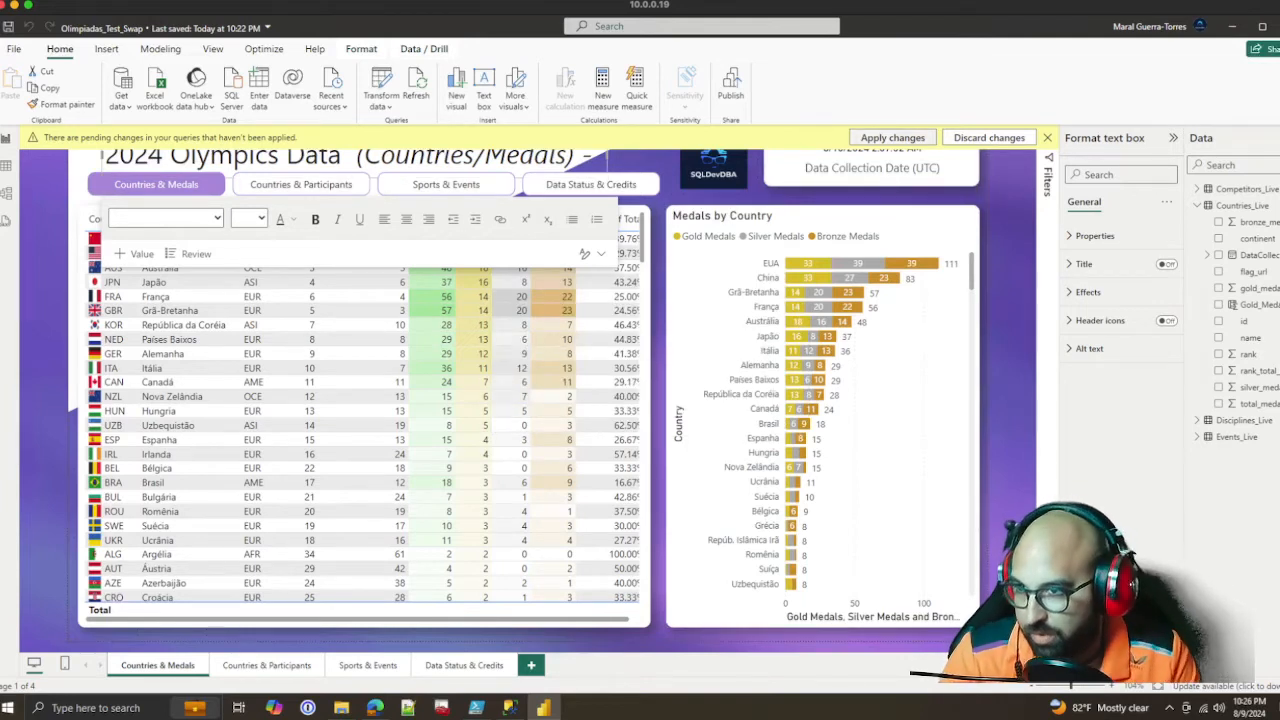
click(893, 137)
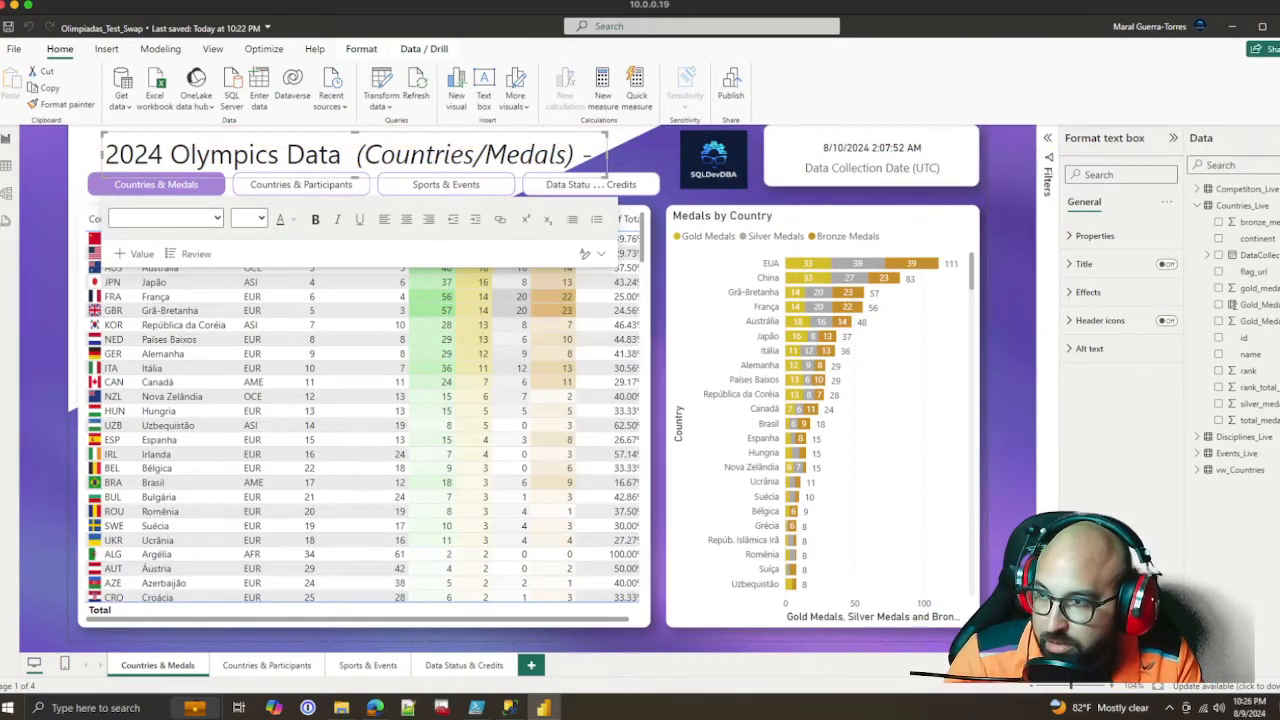
Compare the calculated Gold_Medals_Pct column's DAX formula with the new SQL-sourced gold medal percentage column in Countries_Live
click(1008, 302)
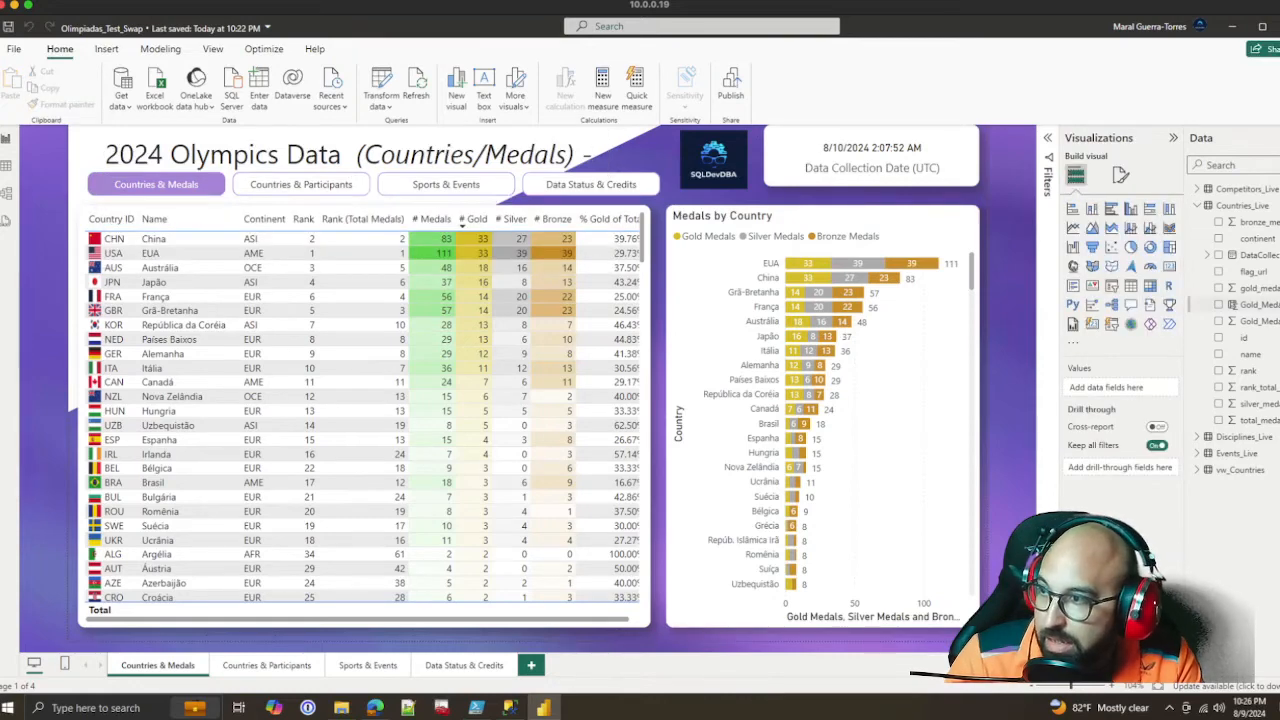
click(1258, 304)
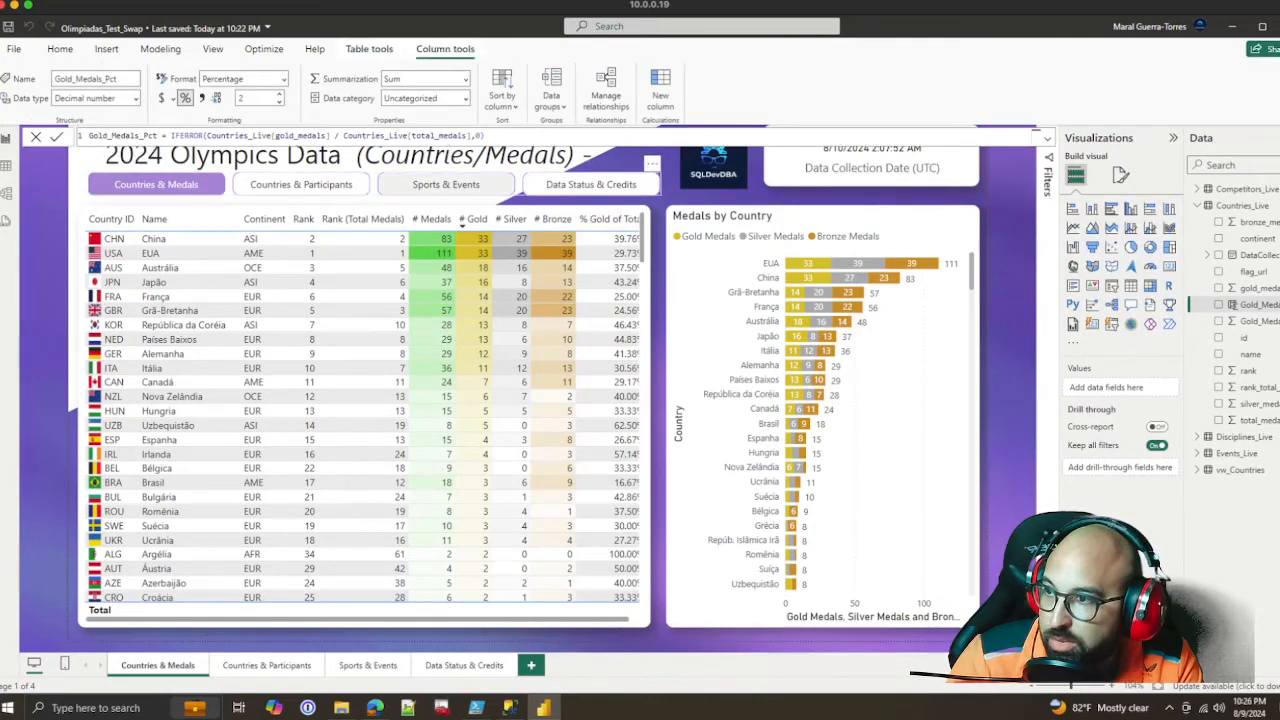
drag(486, 136, 89, 136)
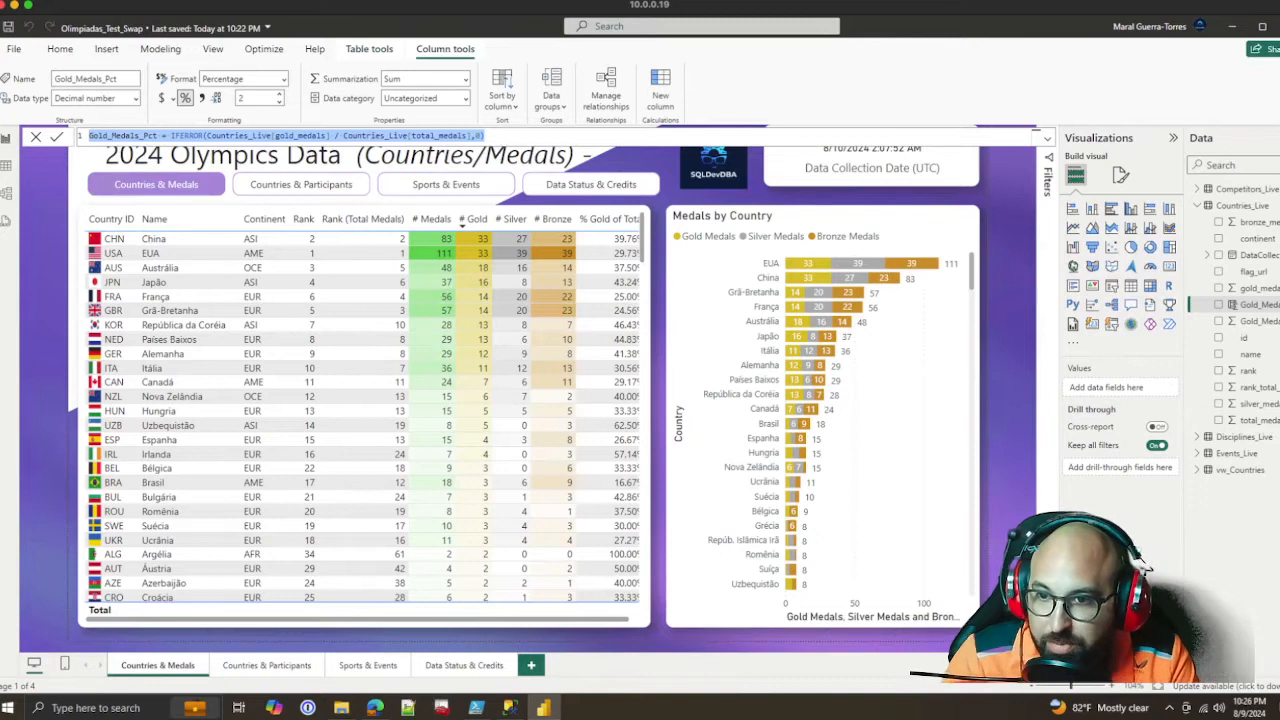
click(1258, 321)
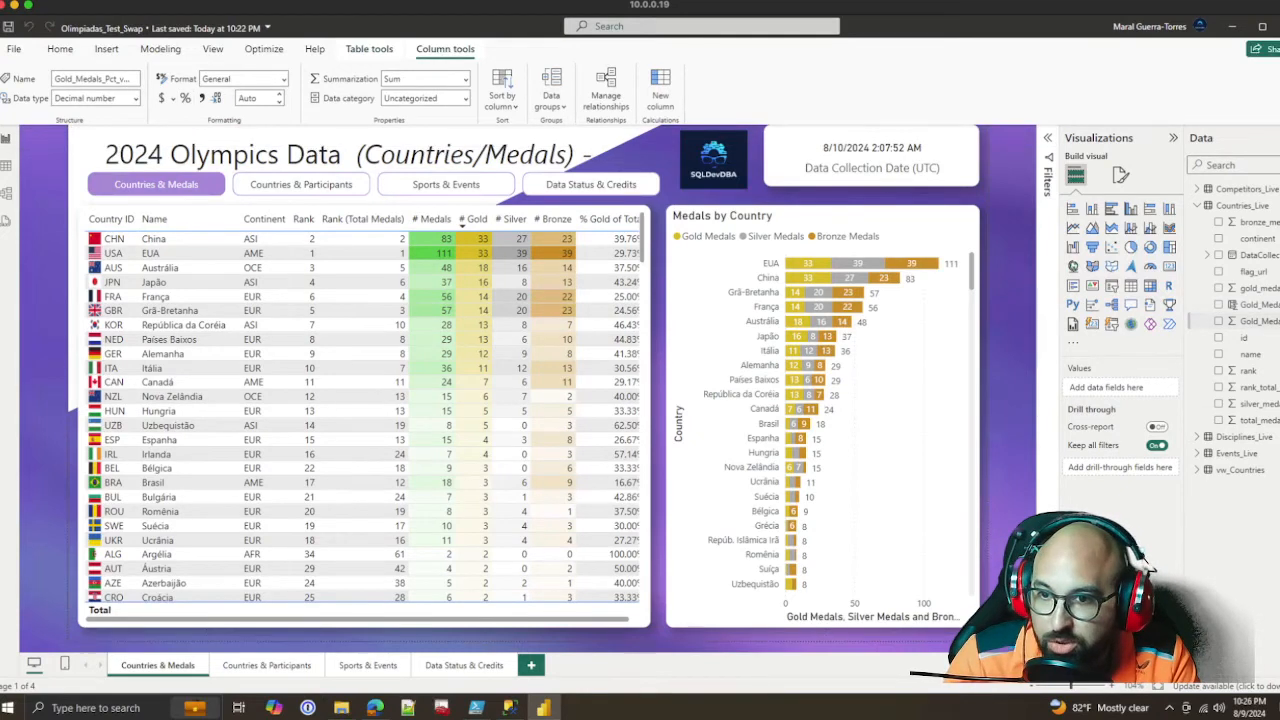
click(1258, 304)
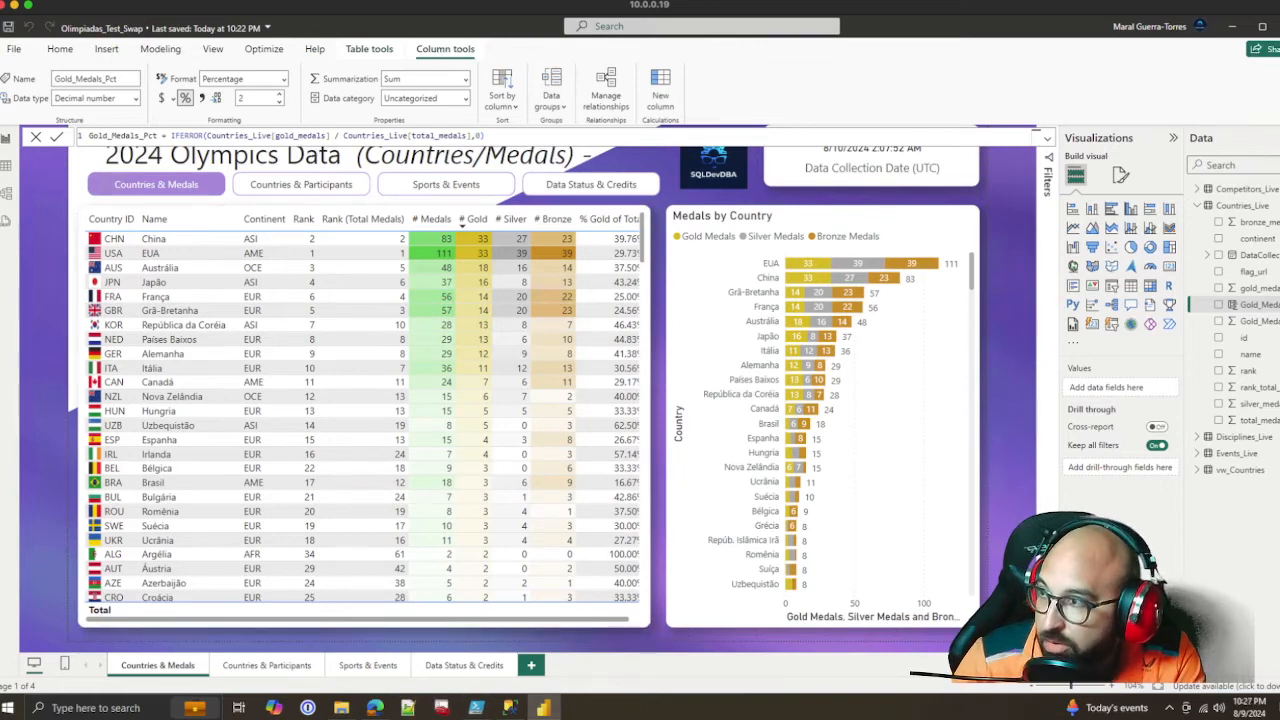
Save the Olimpiadas_Test_Swap report and start publishing it to the Analisis de Datos - Puerto Rico workspace
click(59, 48)
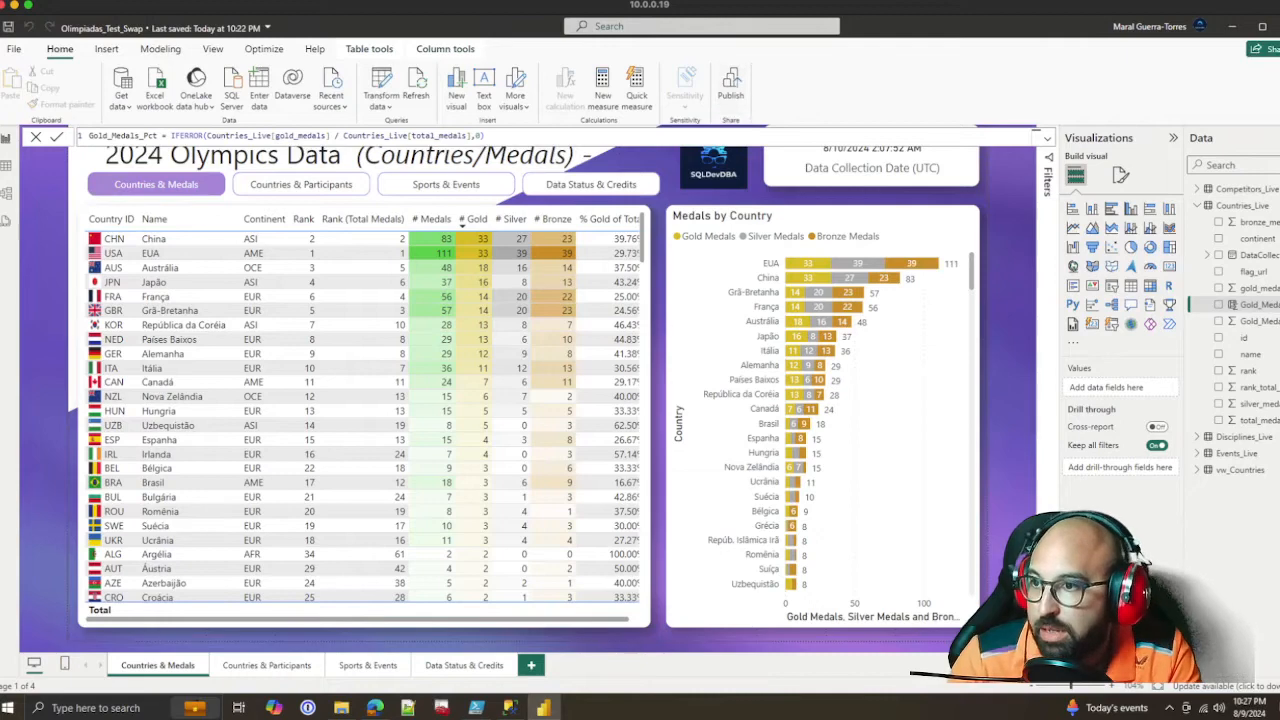
click(731, 86)
click(704, 386)
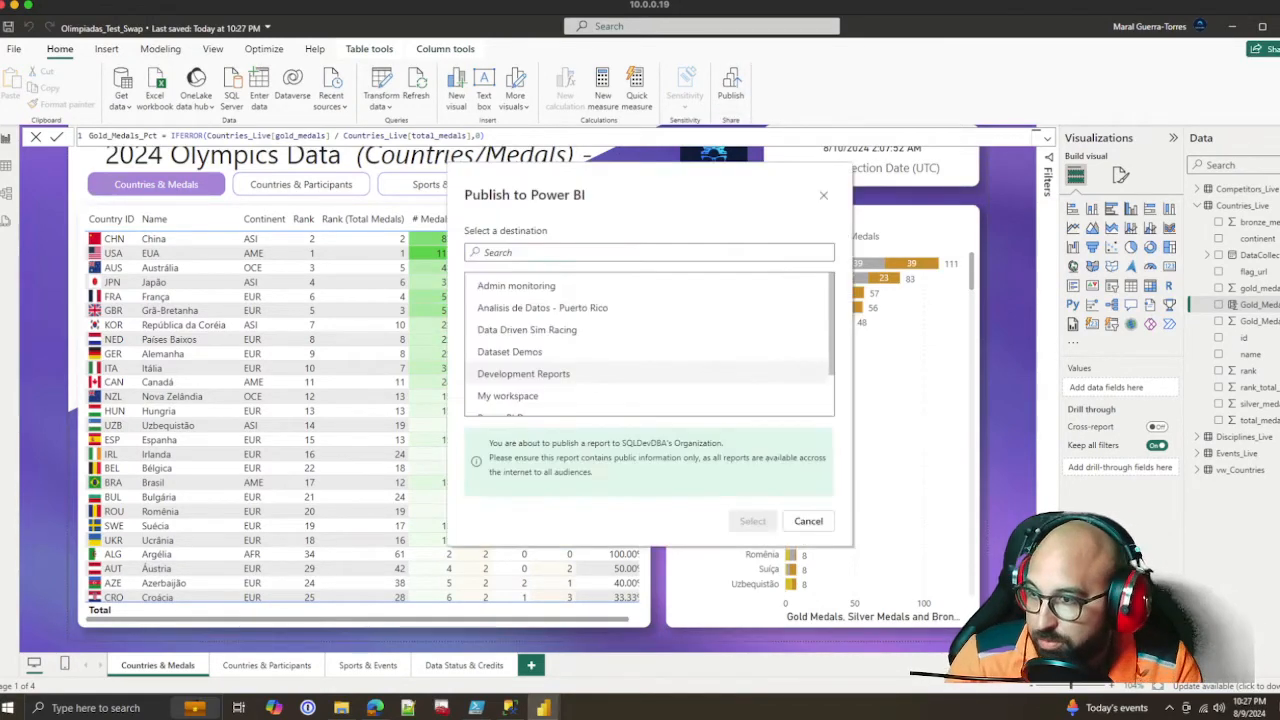
click(542, 307)
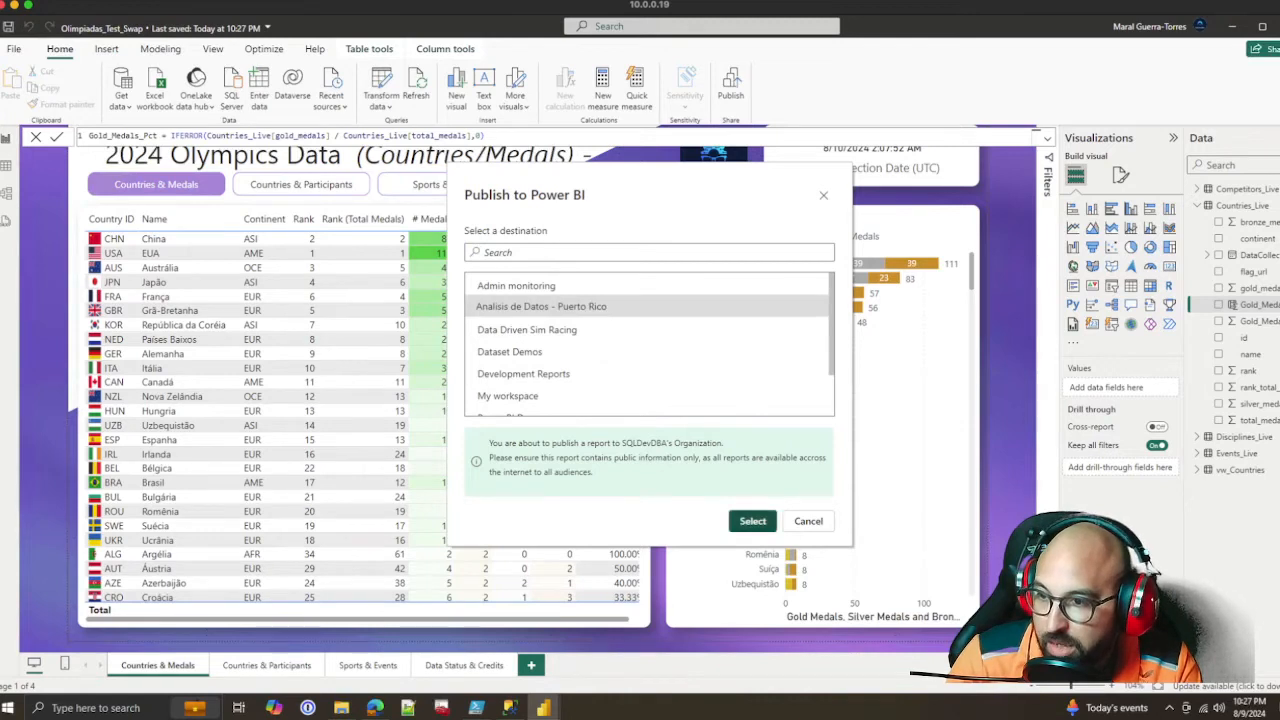
click(752, 521)
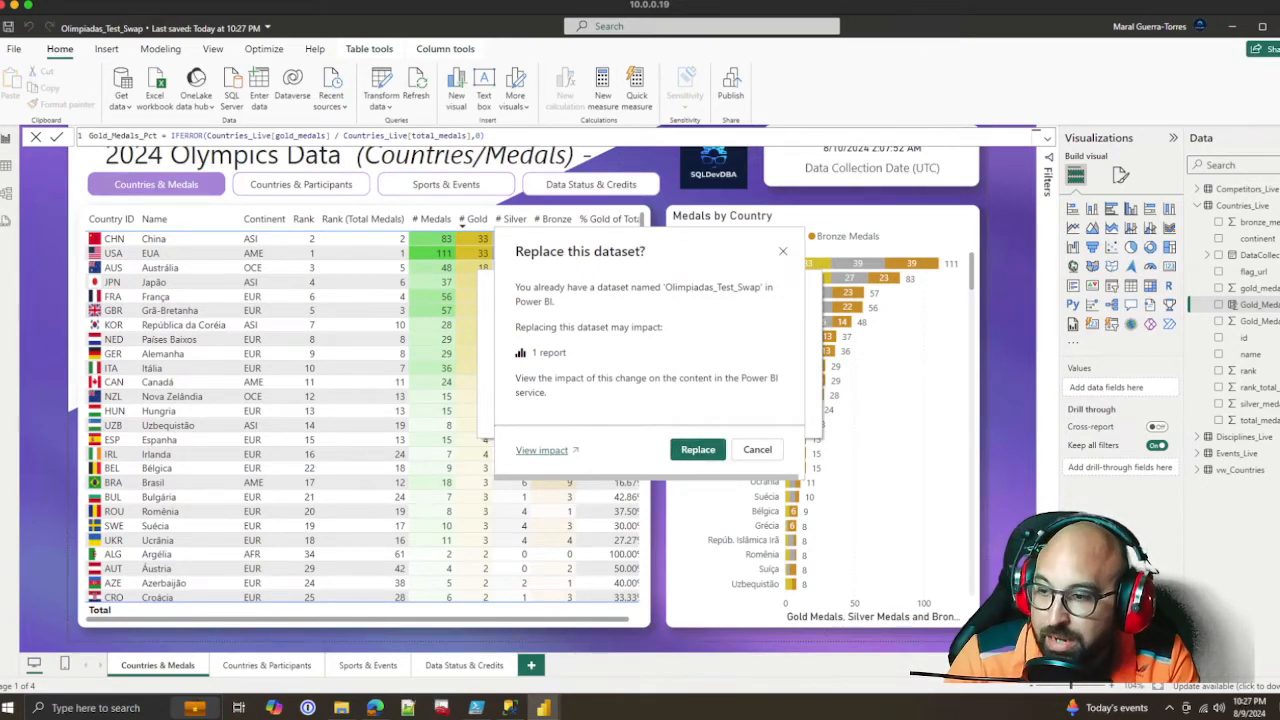
View the impact of replacing the Olimpiadas_Test_Swap dataset, examine its sources in the lineage view, and close that browser page
click(542, 450)
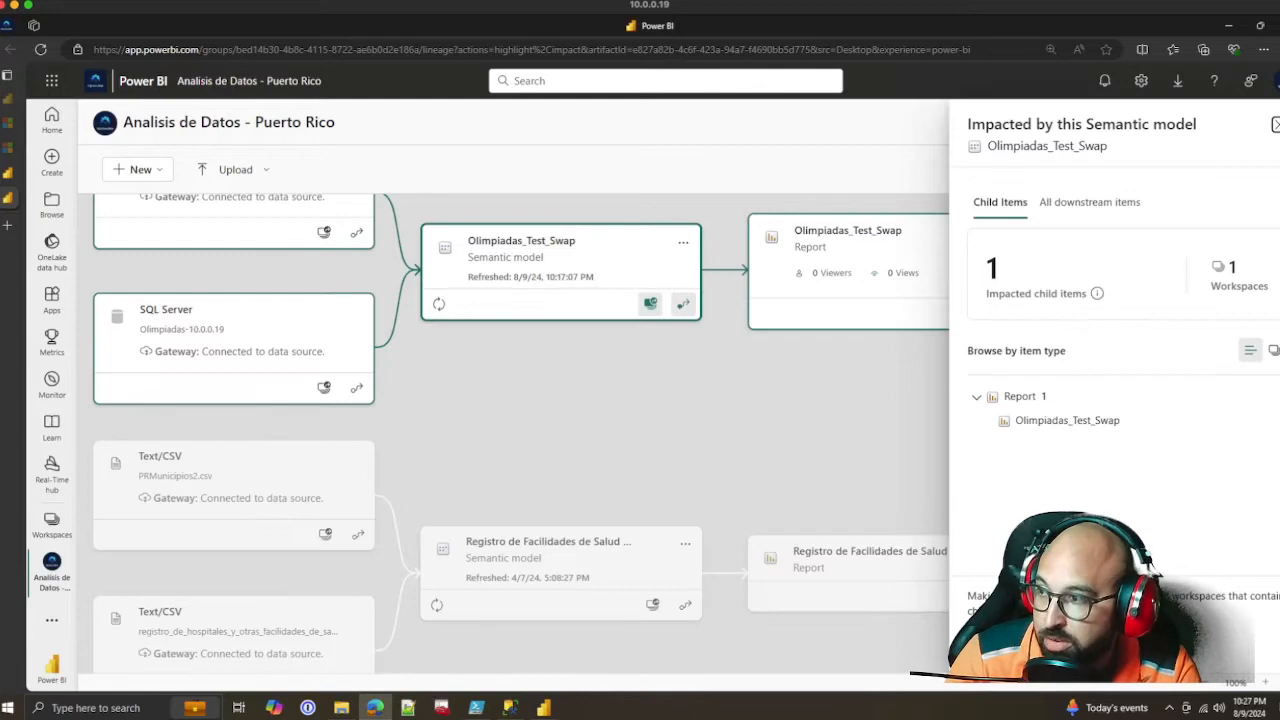
scroll(521, 433, down, 1)
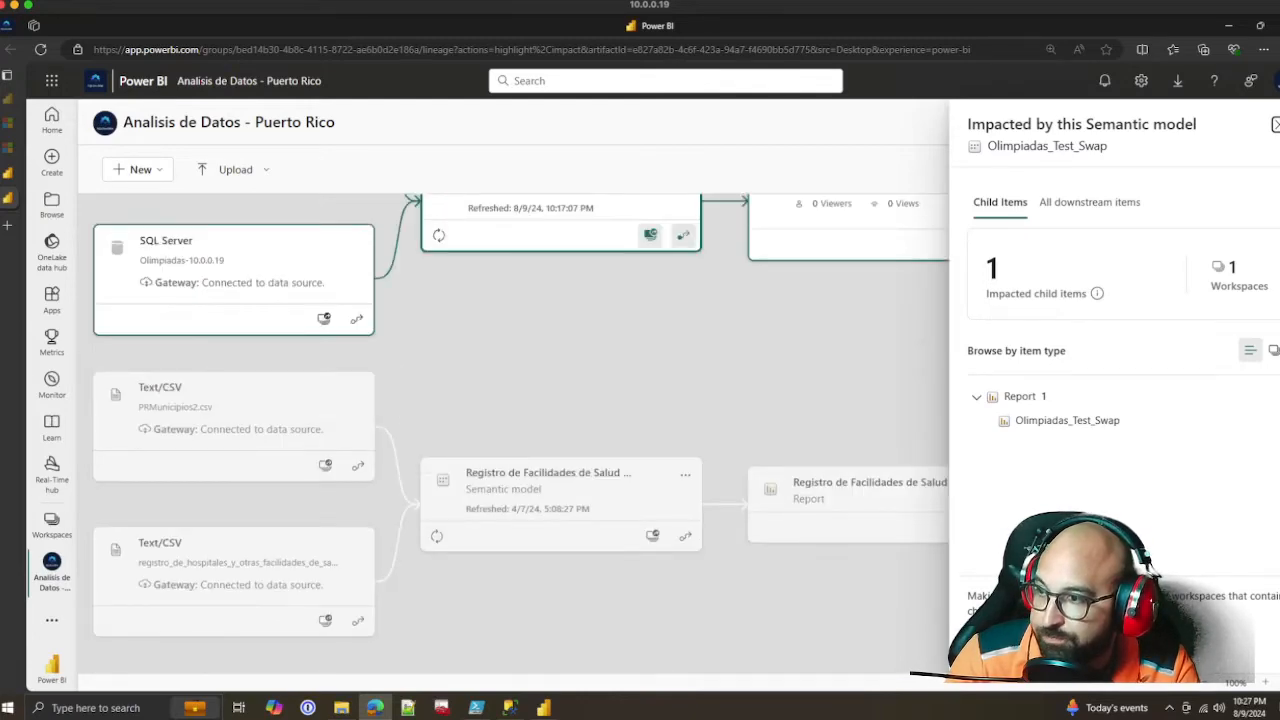
scroll(521, 433, up, 2)
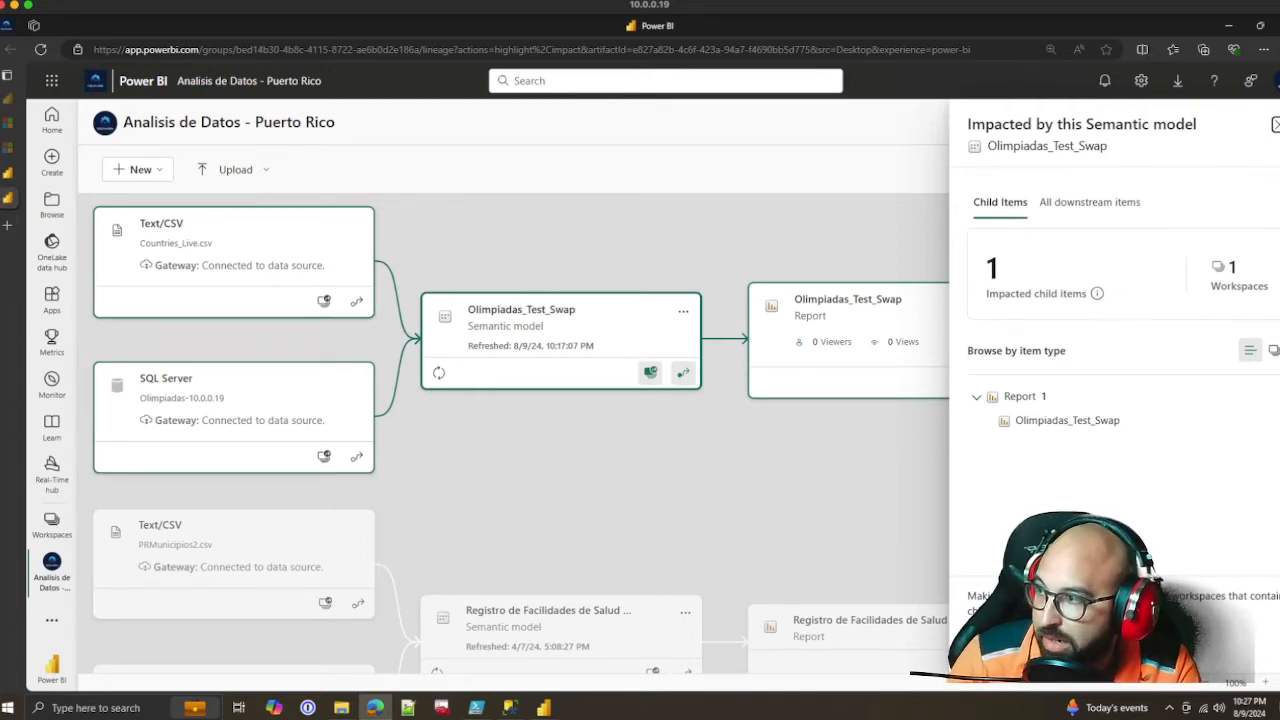
mouse_move(8, 197)
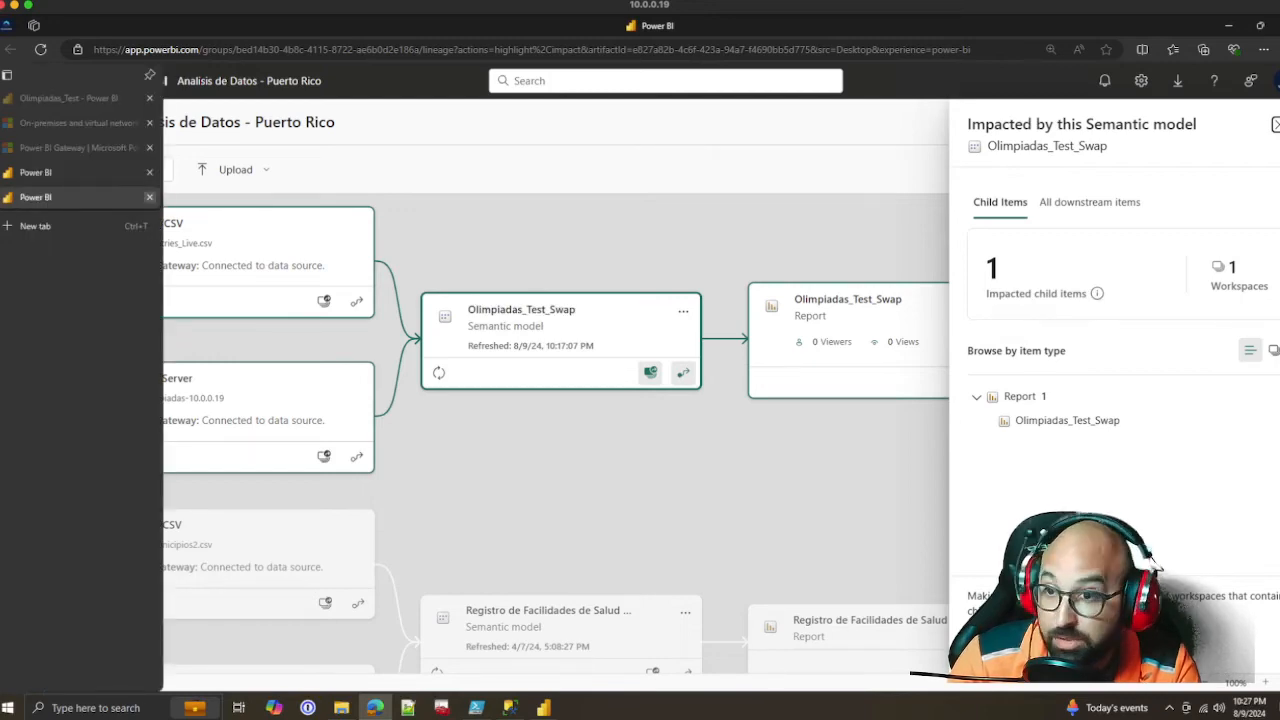
click(150, 197)
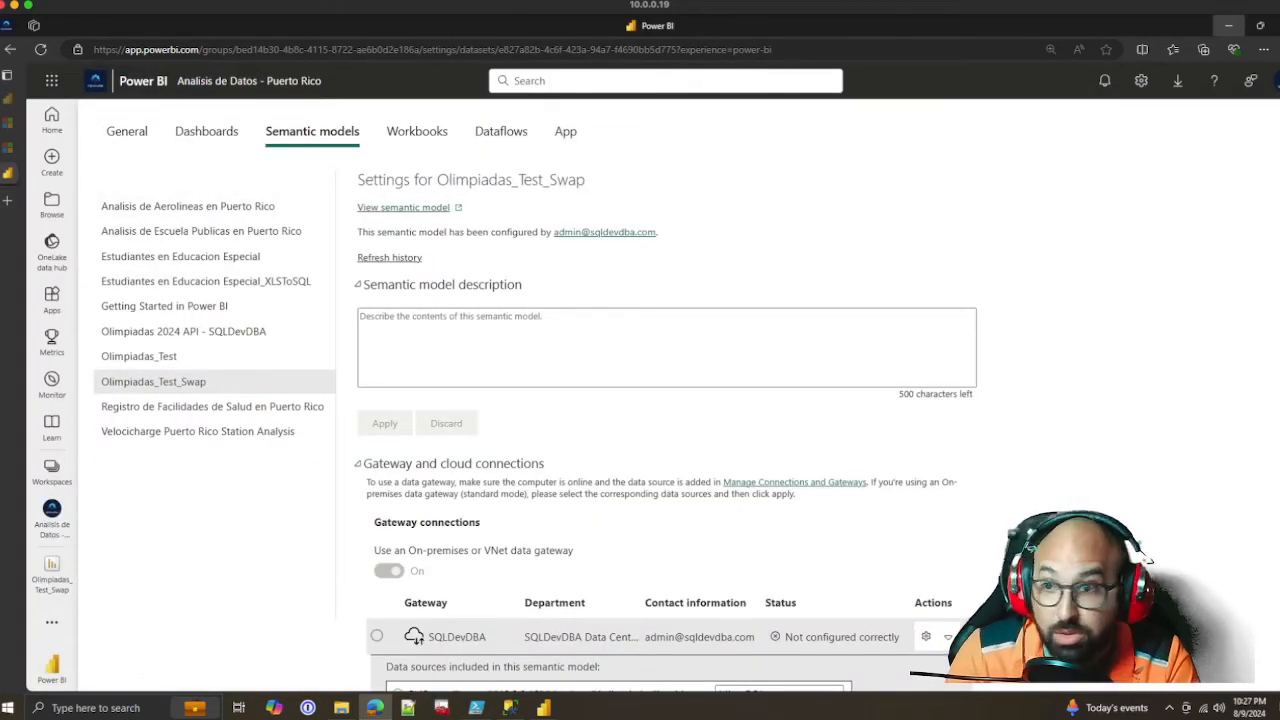
Return to Power BI Desktop, replace the existing Olimpiadas_Test_Swap dataset with the new version, and dismiss the publishing dialog
click(1229, 26)
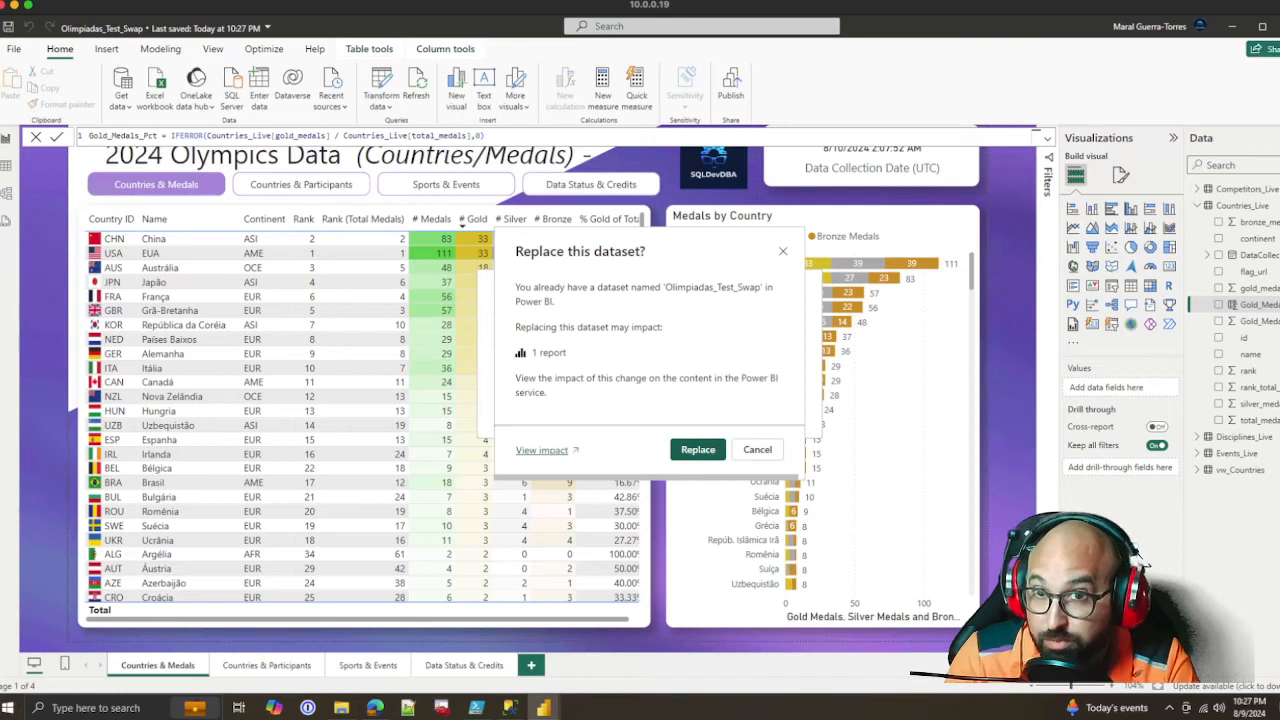
click(698, 449)
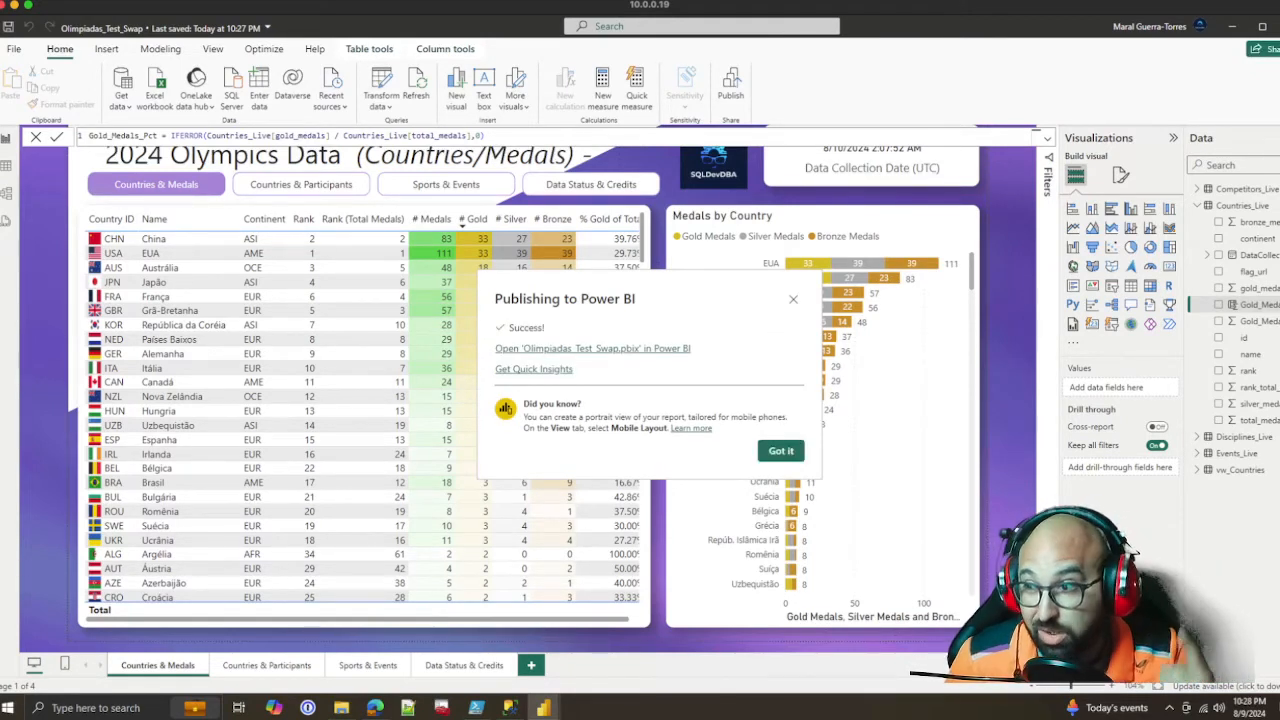
click(781, 451)
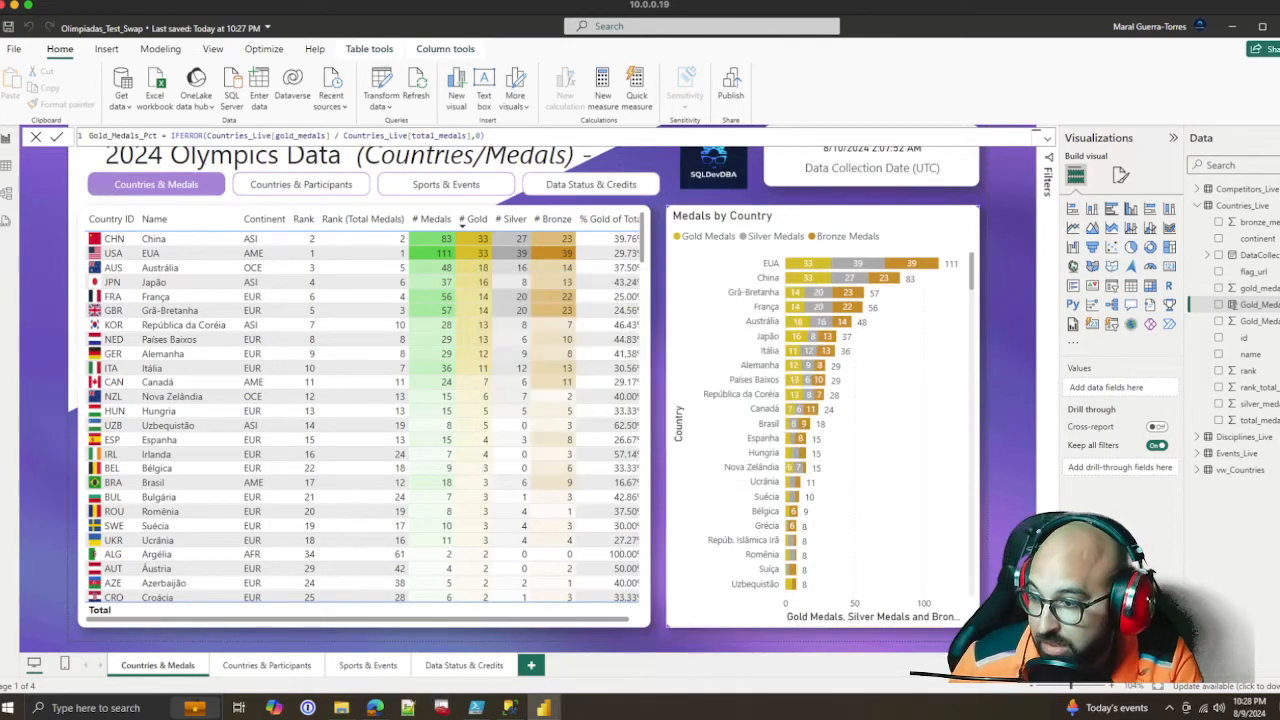
Switch to the browser, reload the Olimpiadas_Test_Swap semantic model settings, and expand its gateway and cloud connections
click(375, 707)
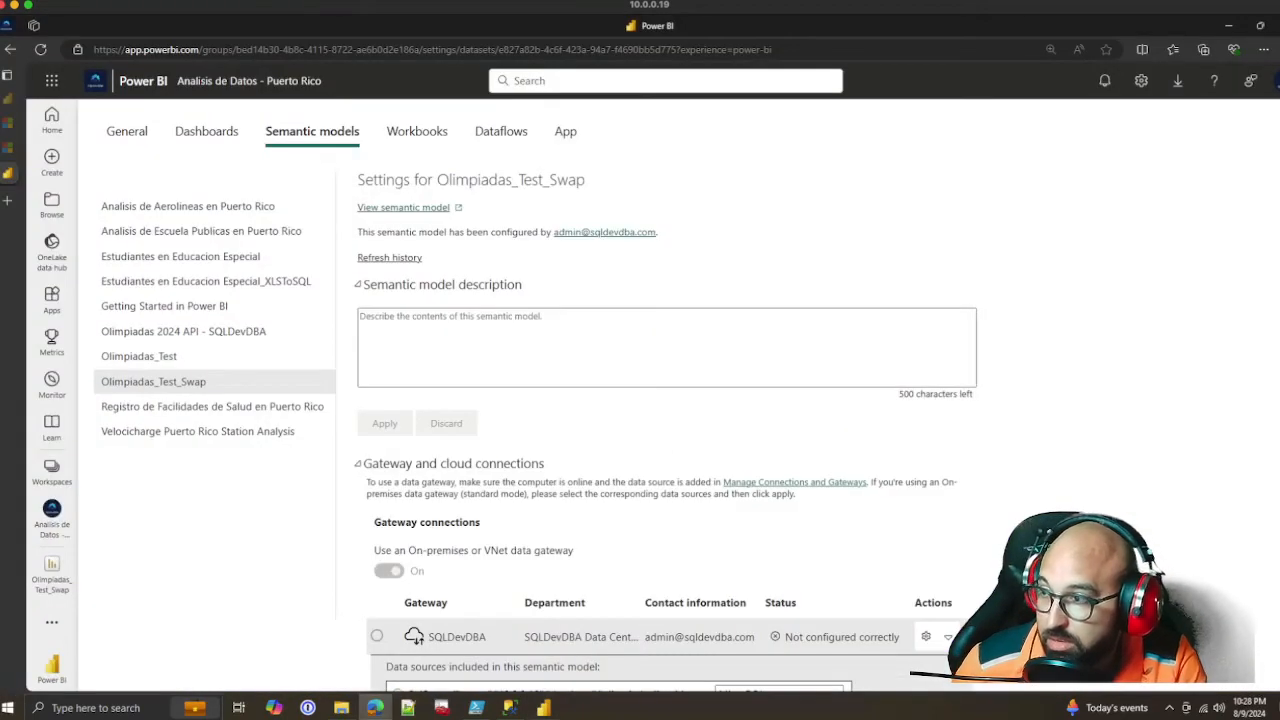
click(139, 357)
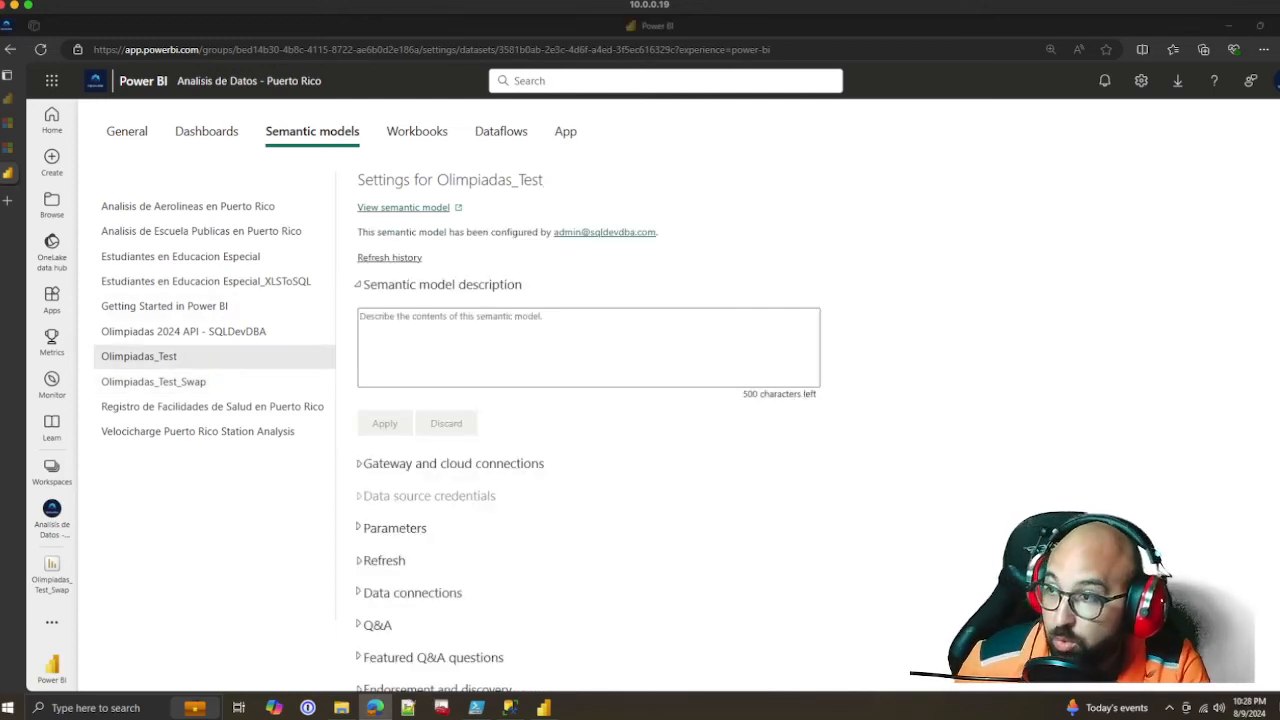
key(super+r)
key(Escape)
key(ctrl+r)
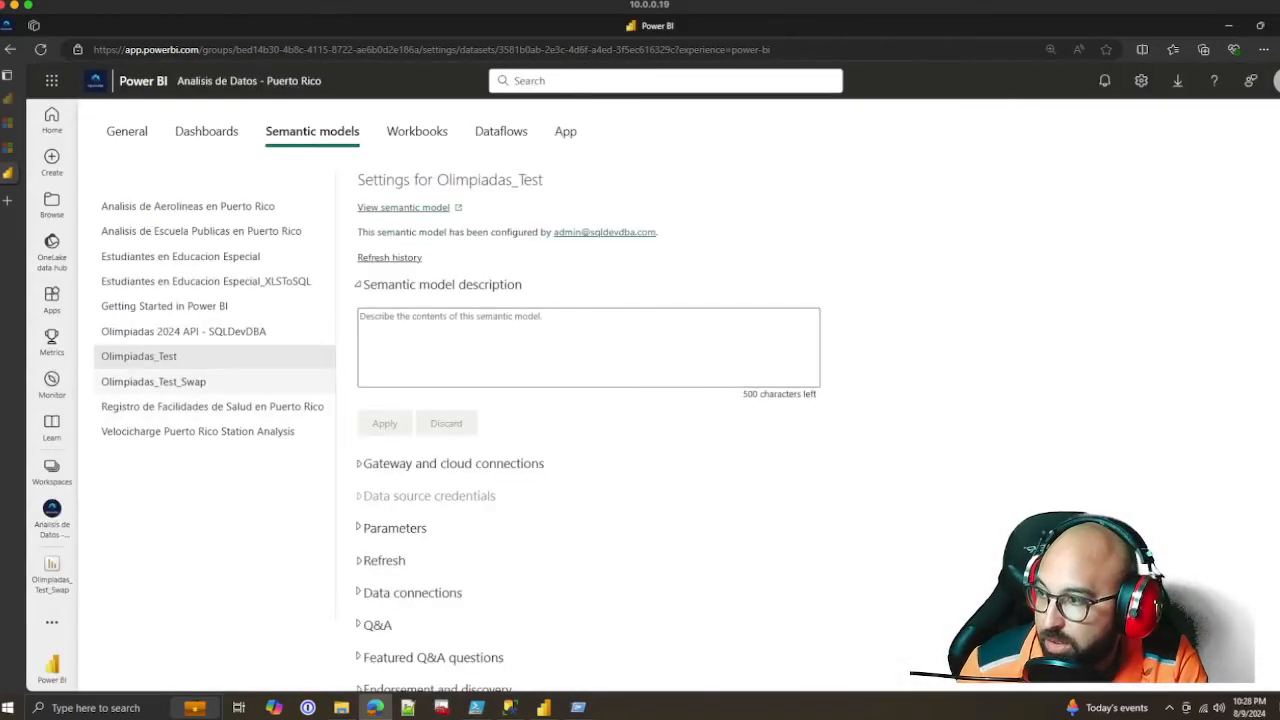
click(154, 382)
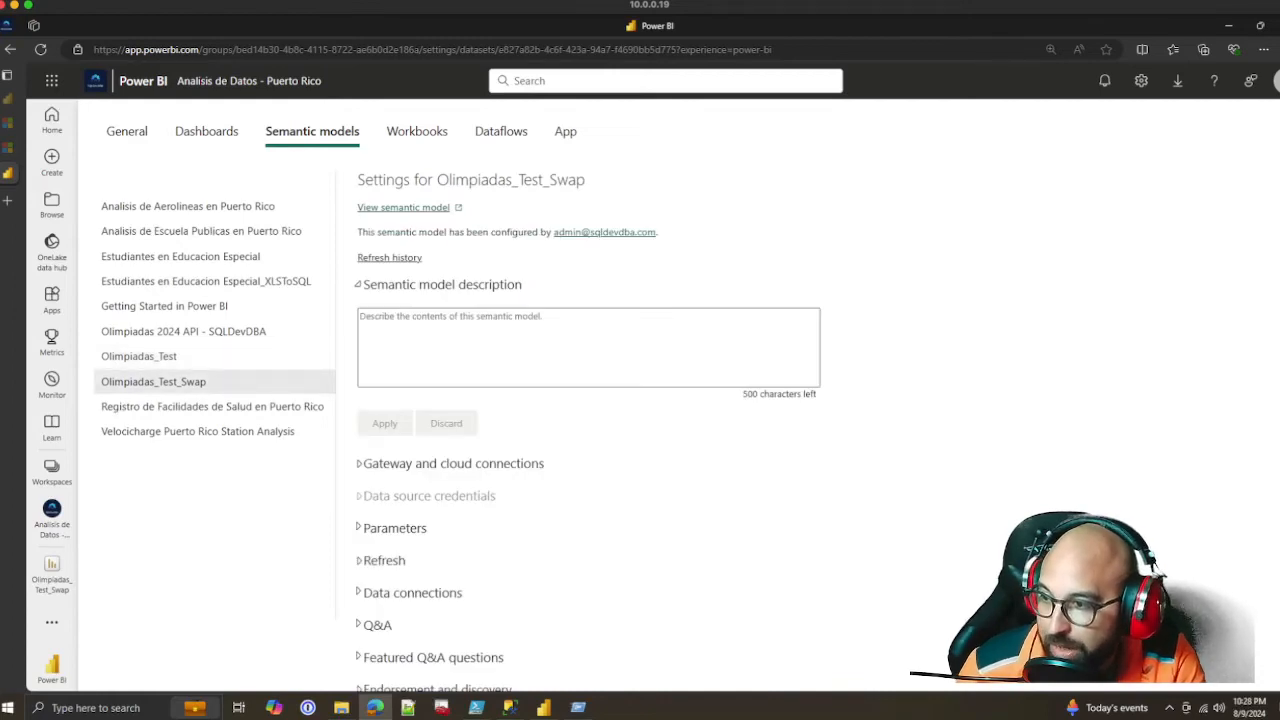
click(453, 464)
scroll(560, 470, down, 2)
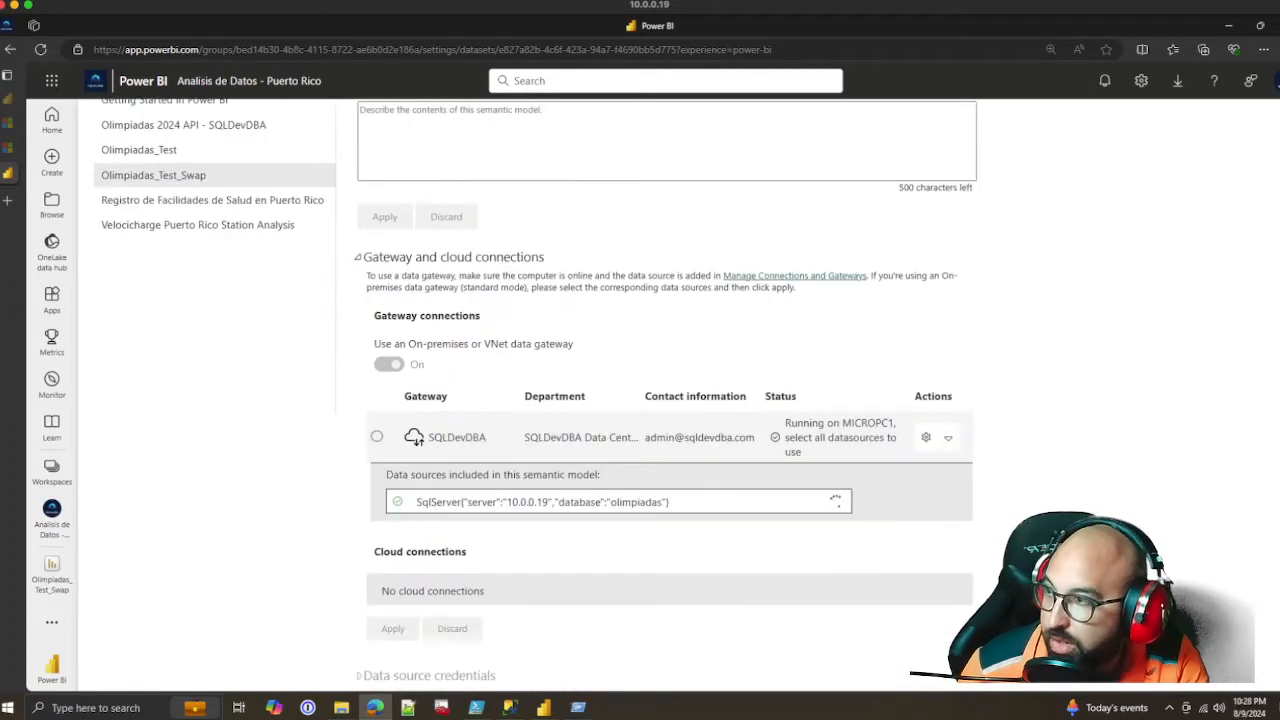
scroll(660, 400, up, 2)
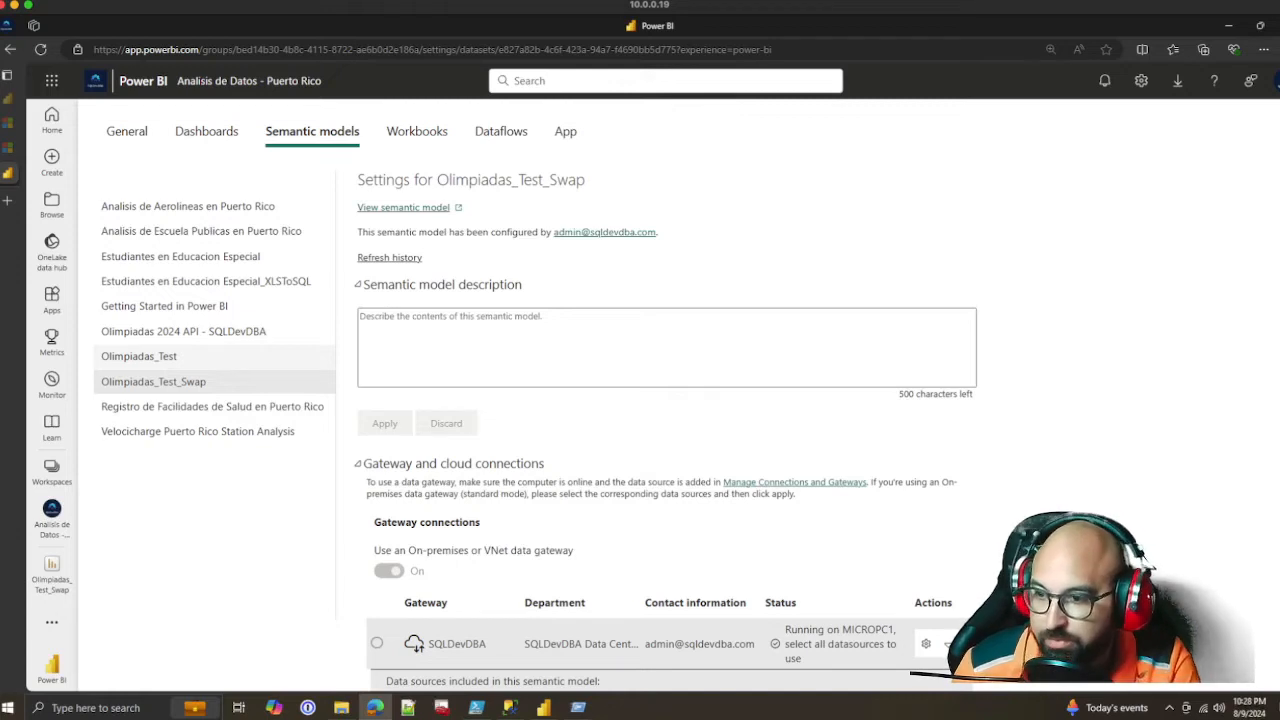
Map the SQL Server data source for the olimpiadas database on 10.0.0.19 to the MicroPC1 gateway connection
scroll(660, 400, down, 3)
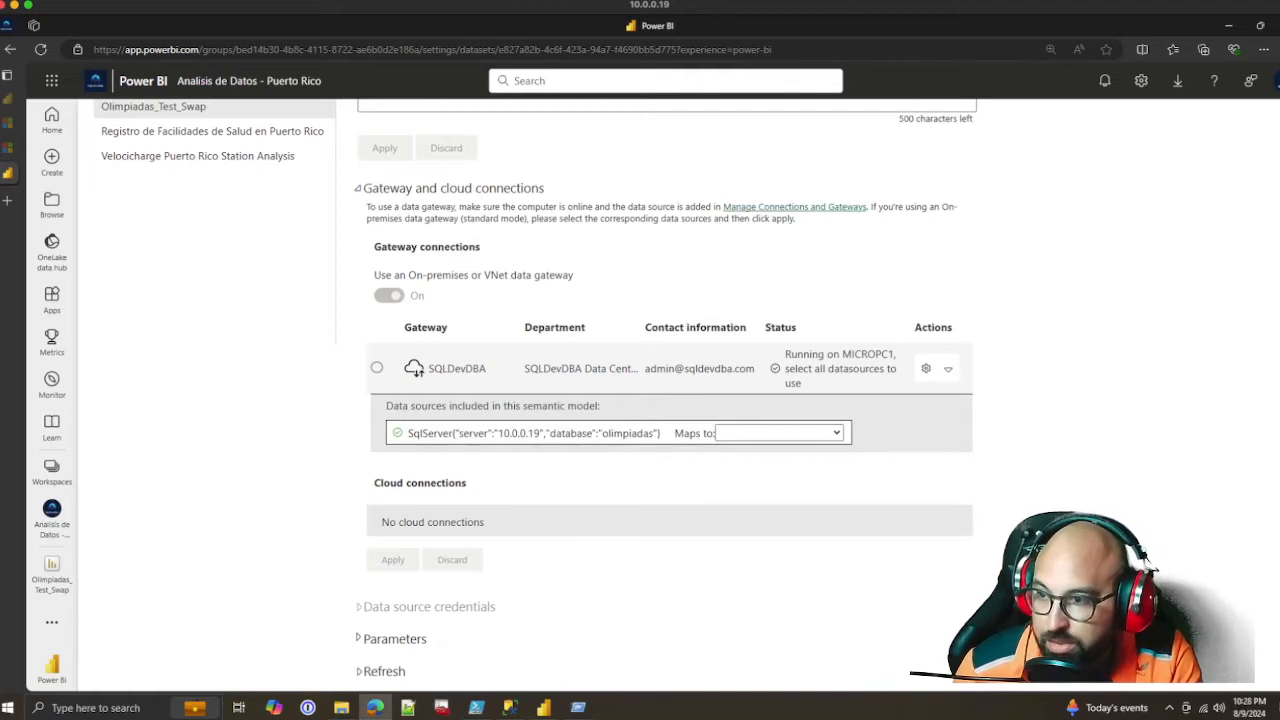
drag(478, 433, 661, 433)
click(780, 433)
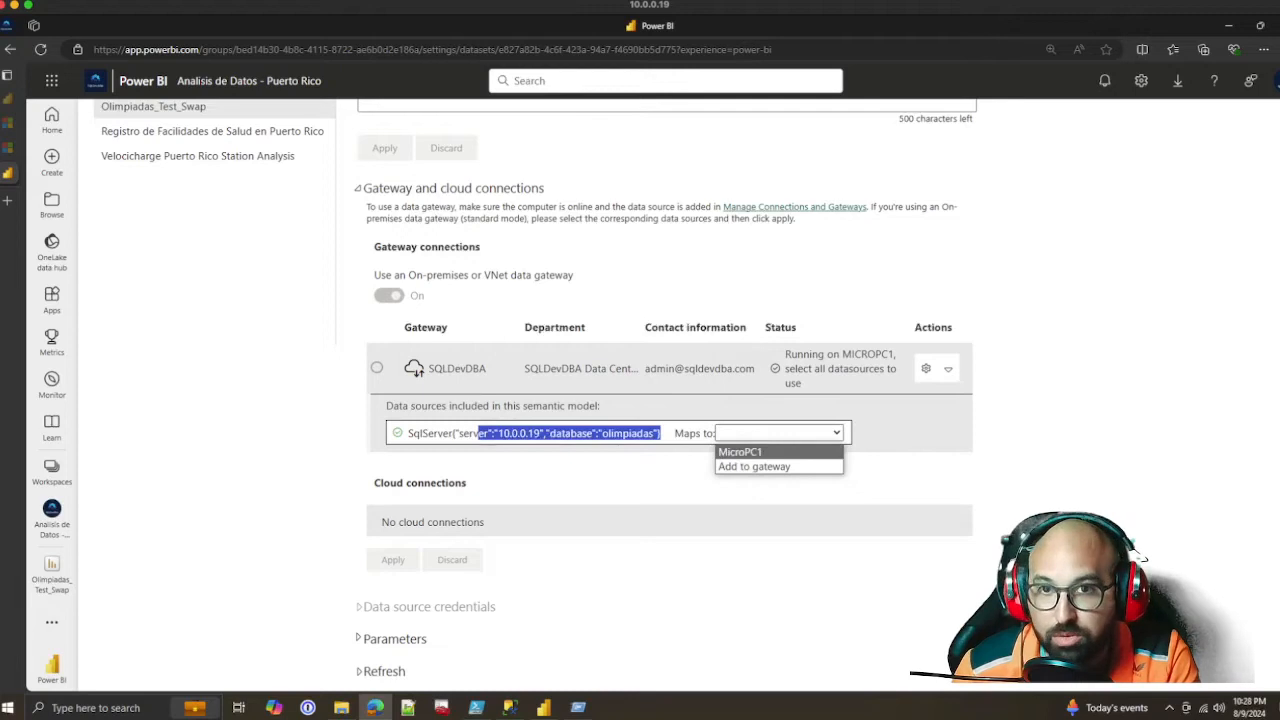
click(740, 452)
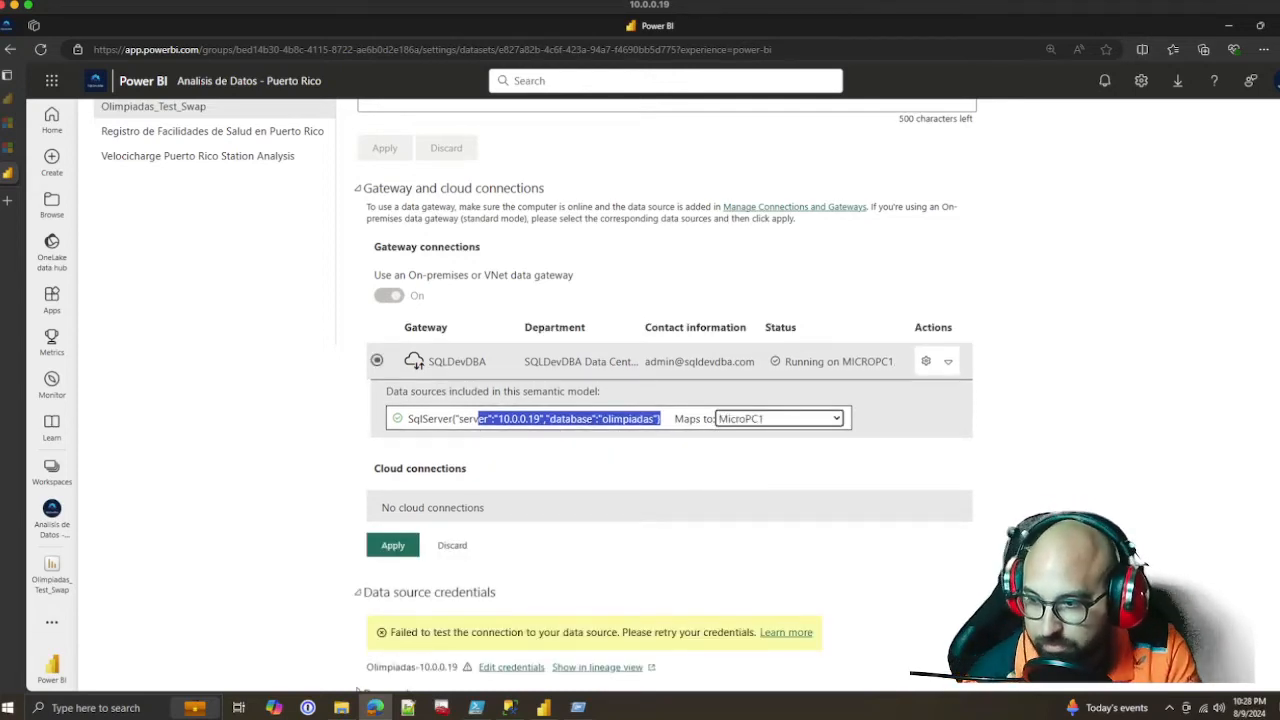
Edit the Olimpiadas-10.0.0.19 credentials with user name PowerBIUser, the account password and Organizational privacy level, and submit the sign-in
scroll(536, 396, down, 2)
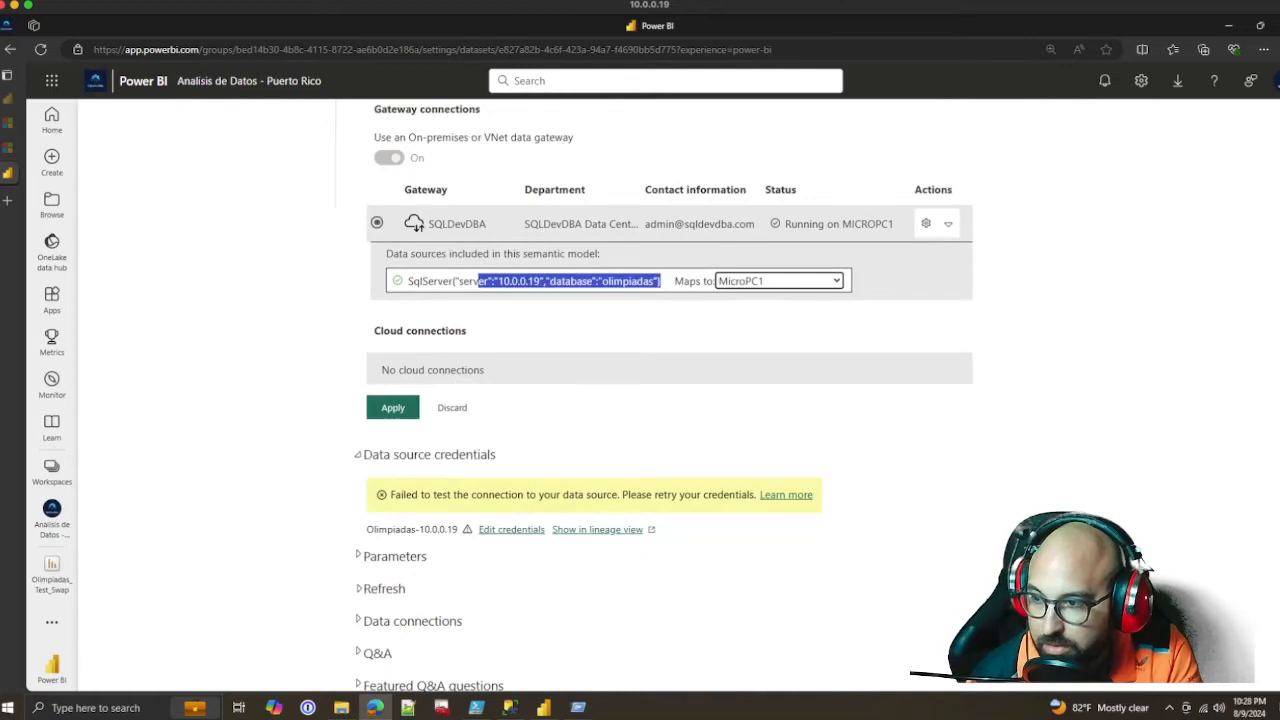
click(505, 529)
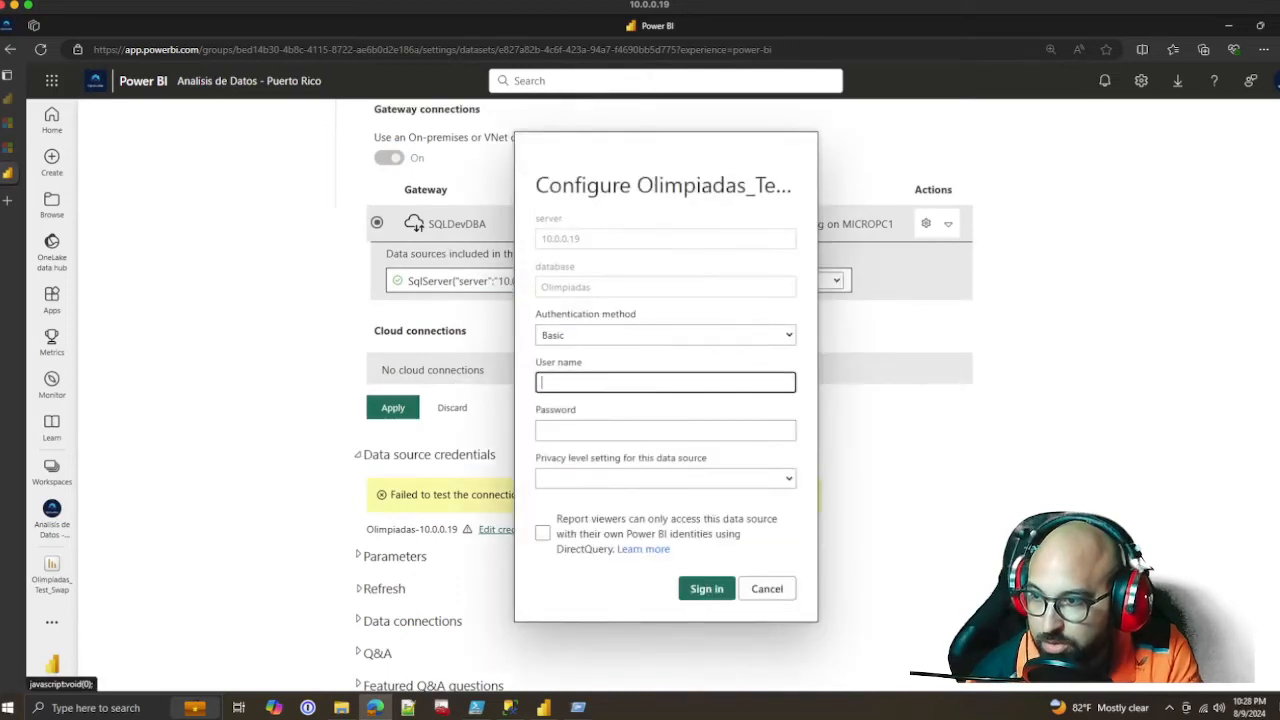
text(Powe)
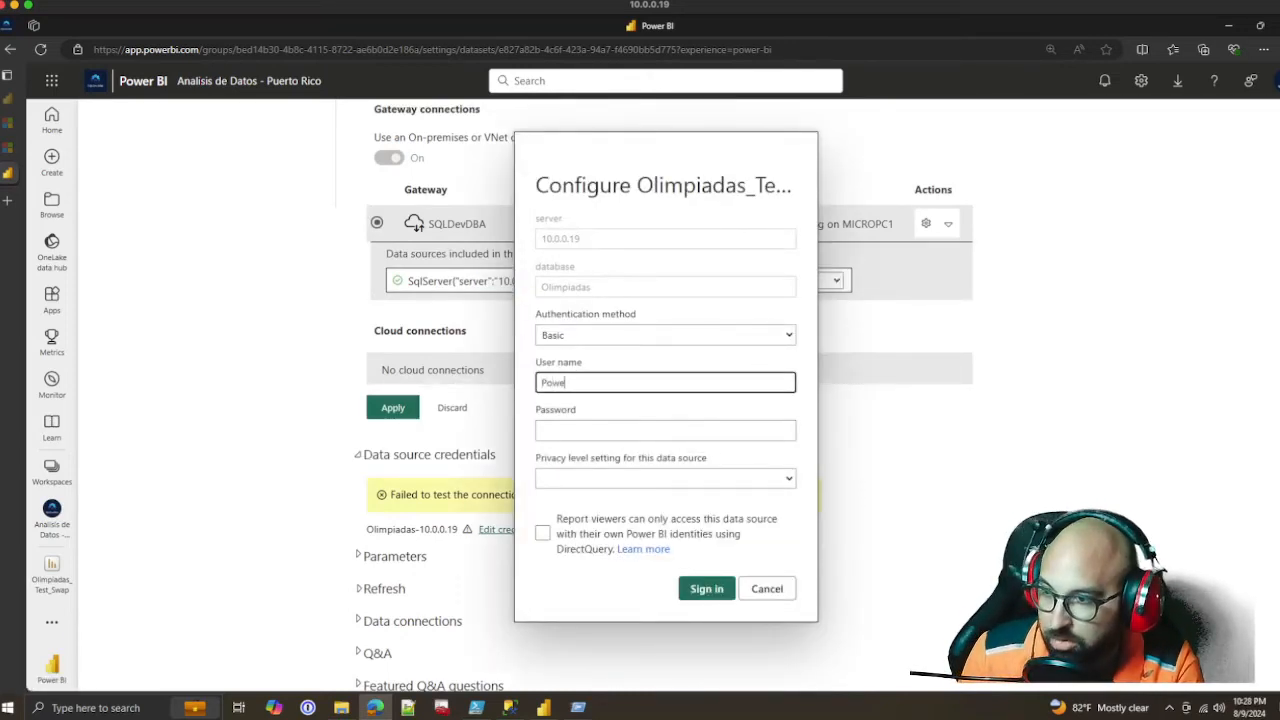
text(rBIUser)
click(665, 479)
click(640, 526)
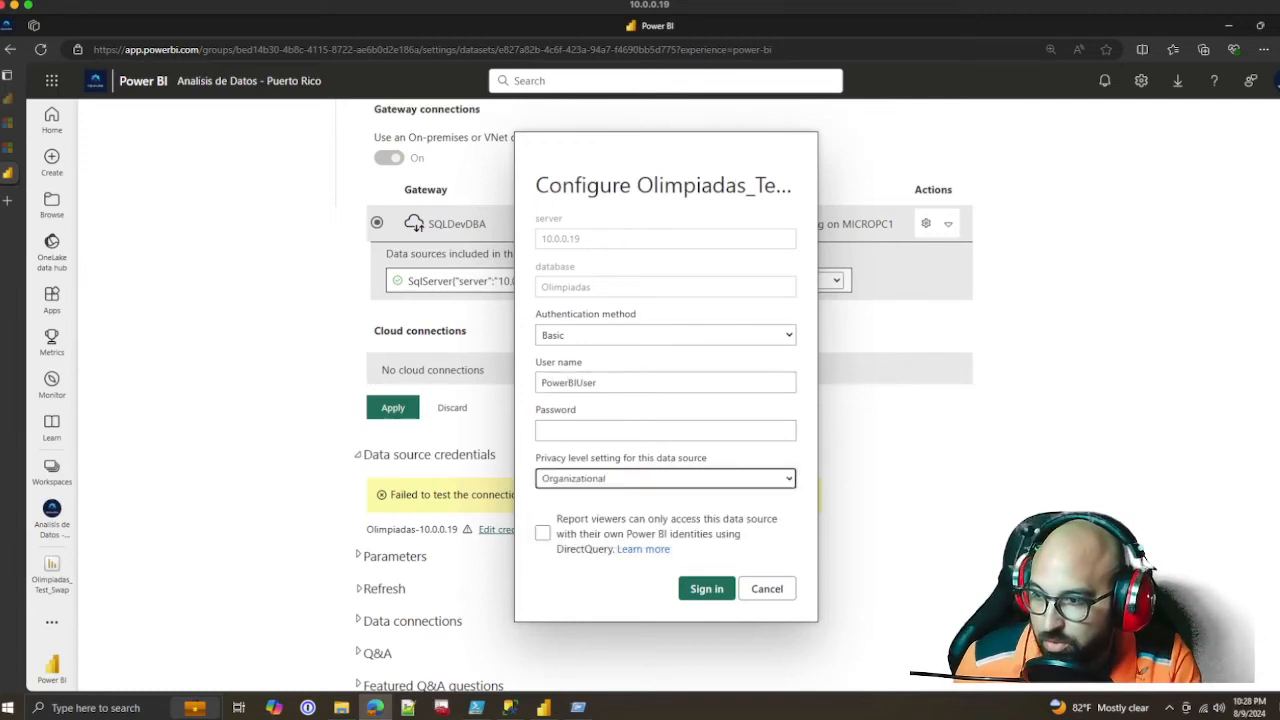
click(665, 431)
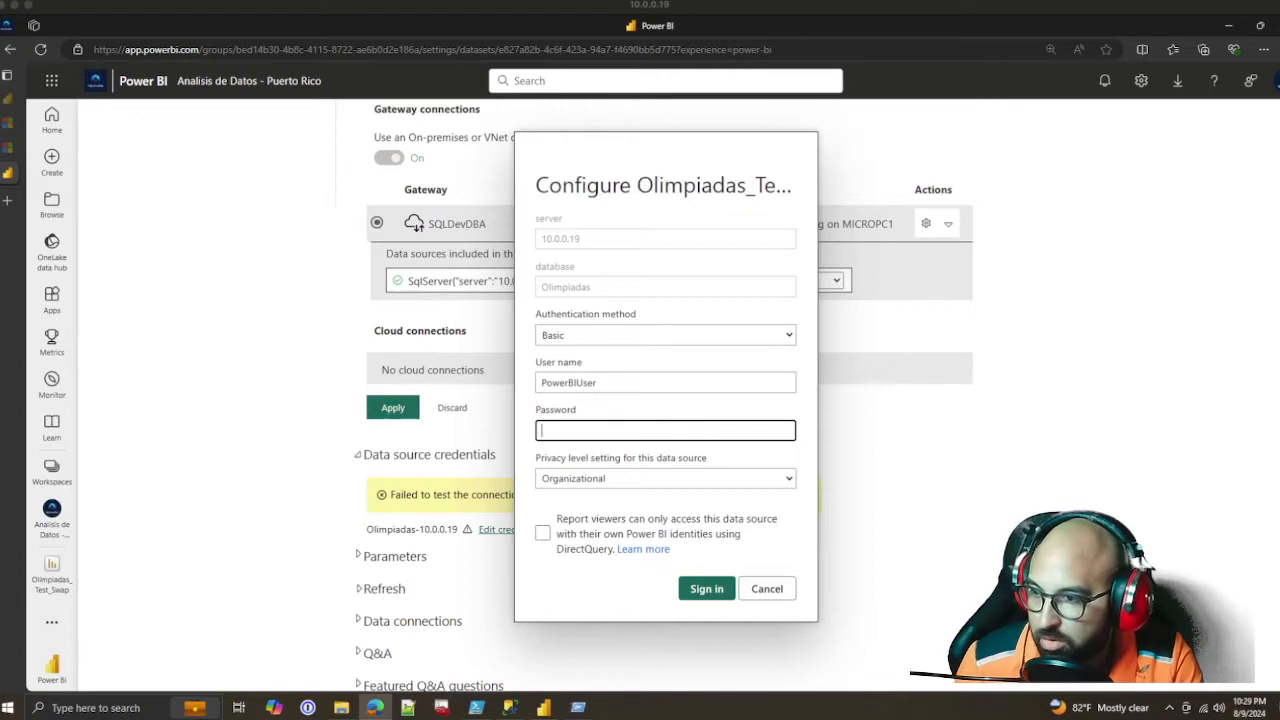
key(ctrl+v)
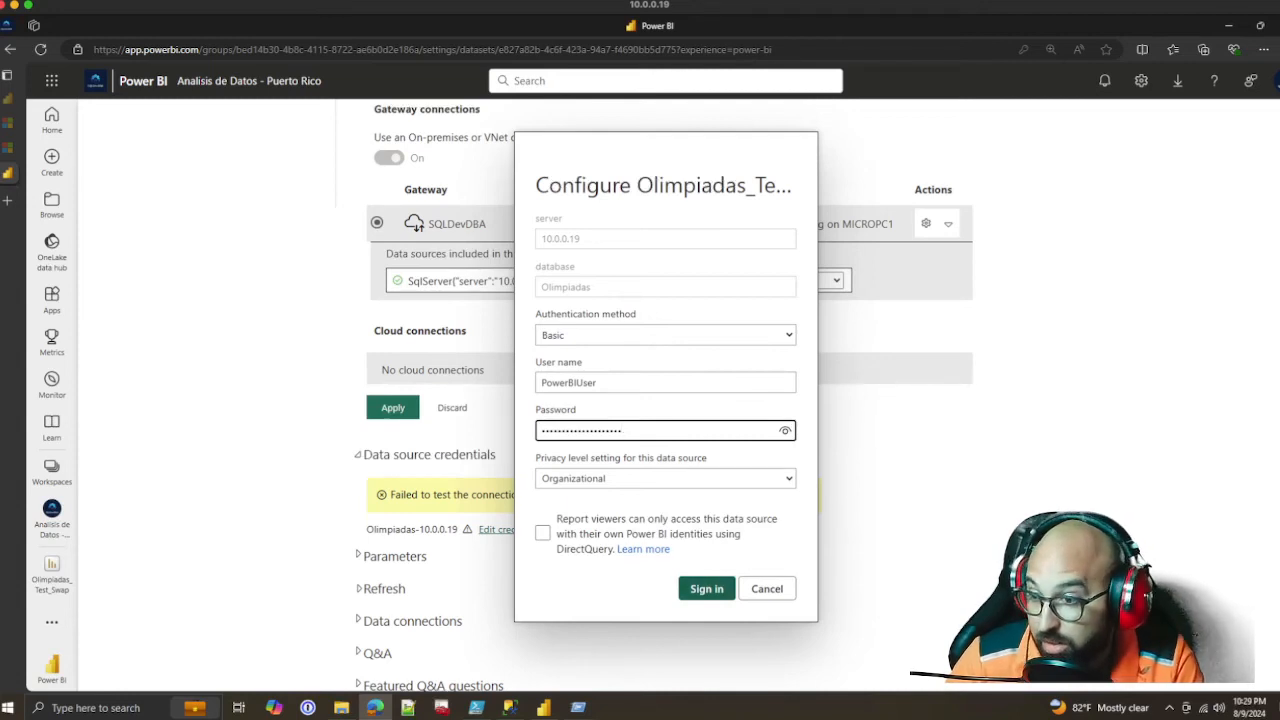
key(Return)
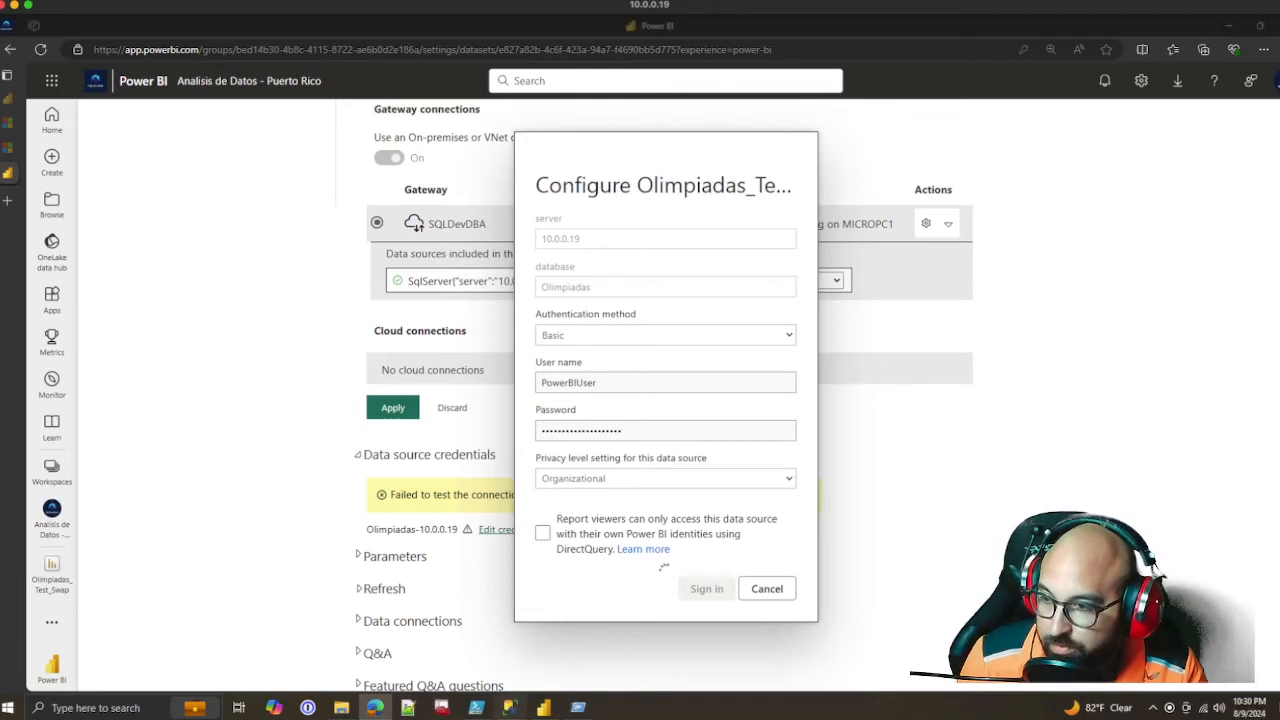
Switch to SQL Server Management Studio and run SP_who2 in the open query below the final GO
click(510, 707)
key(Down)
key(Down)
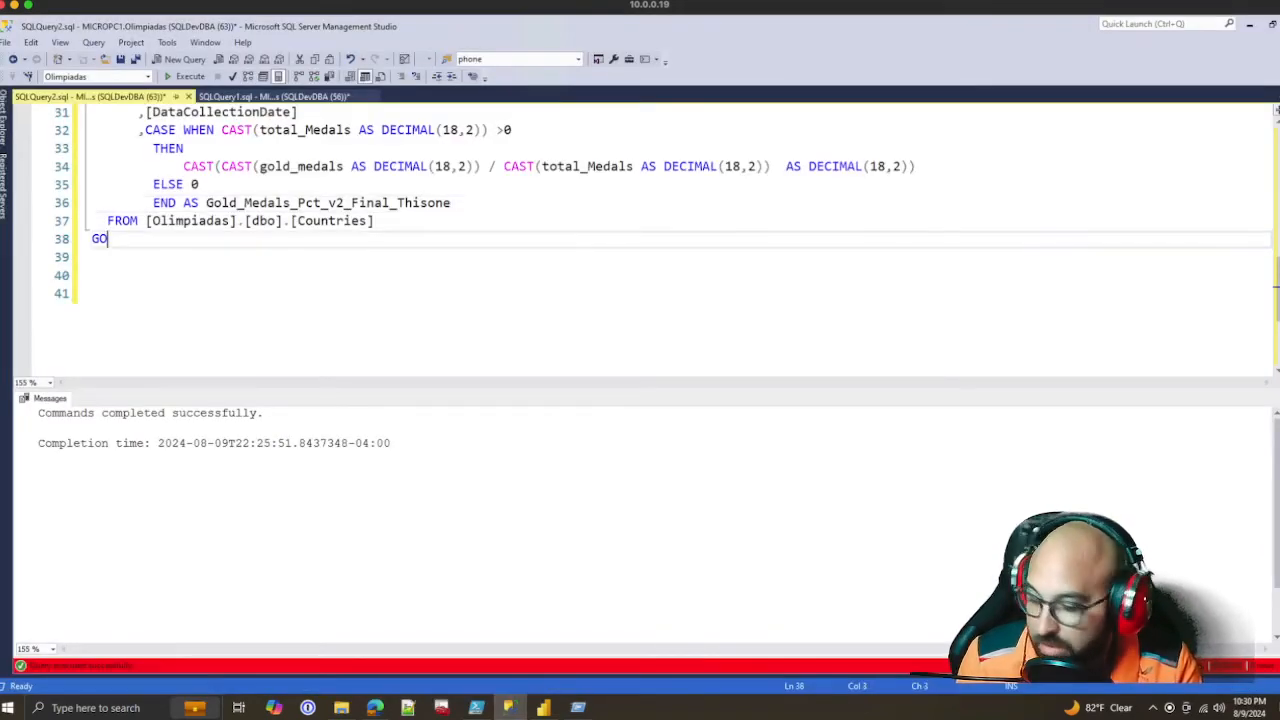
key(Return)
key(Return)
key(Return)
text(SP)
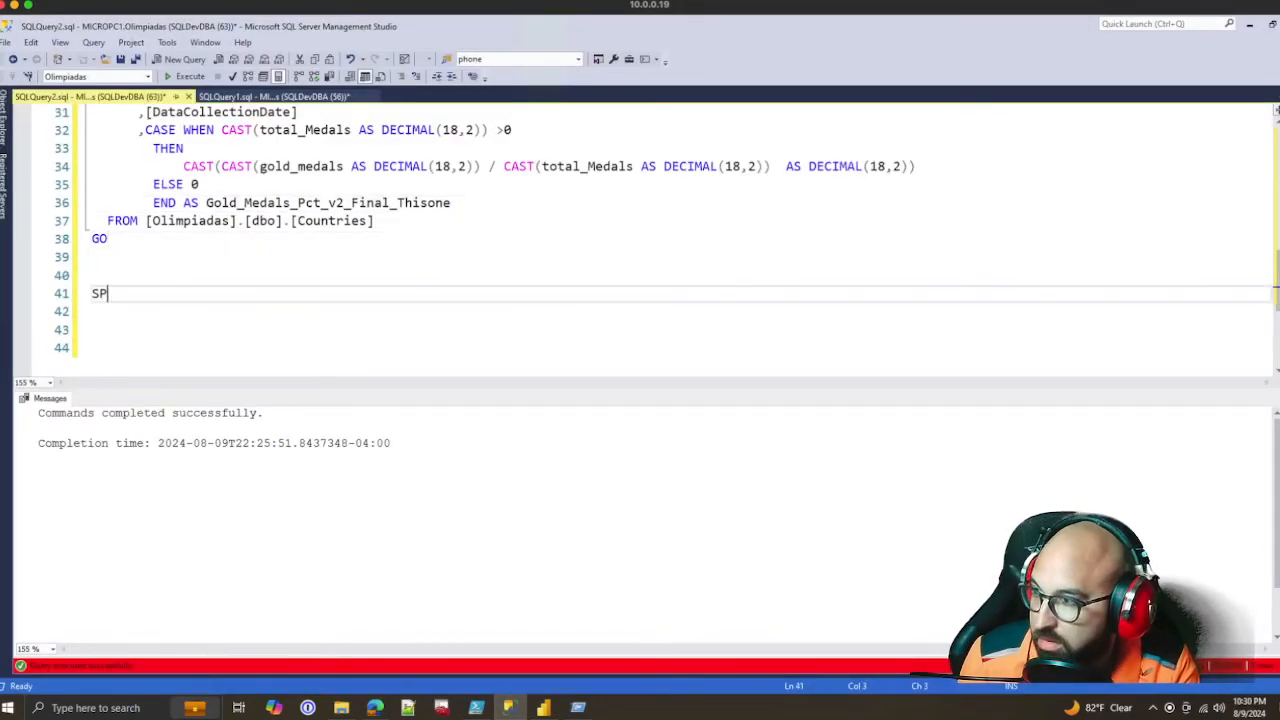
text(_who2)
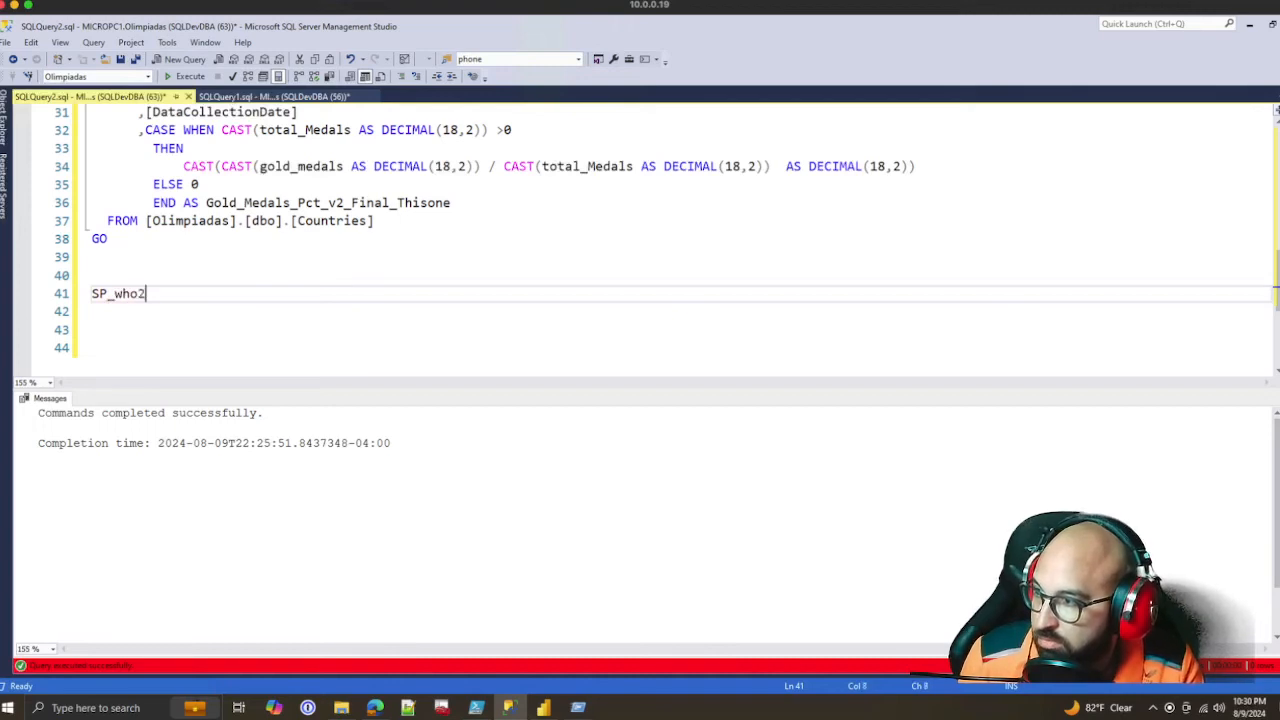
key(shift+Up)
key(F5)
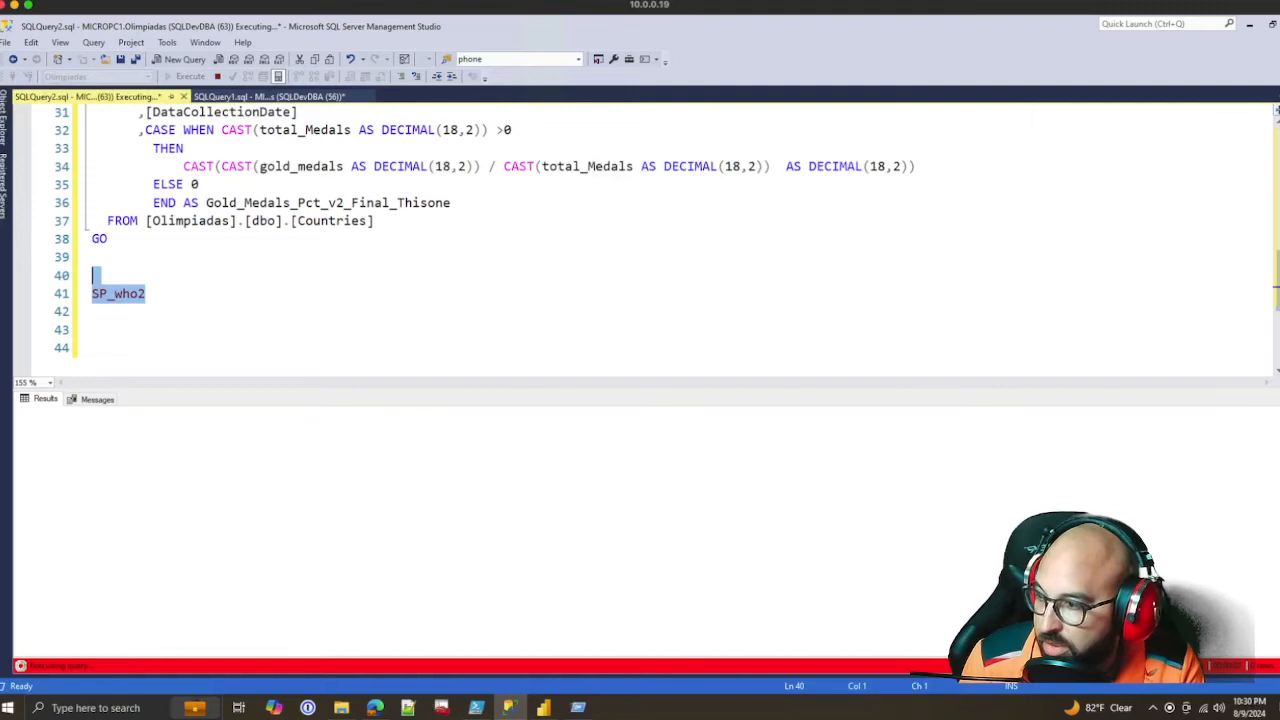
Find the latest sessions in the SP_who2 results and widen the HostName, Login and ProgramName columns to read them
click(340, 440)
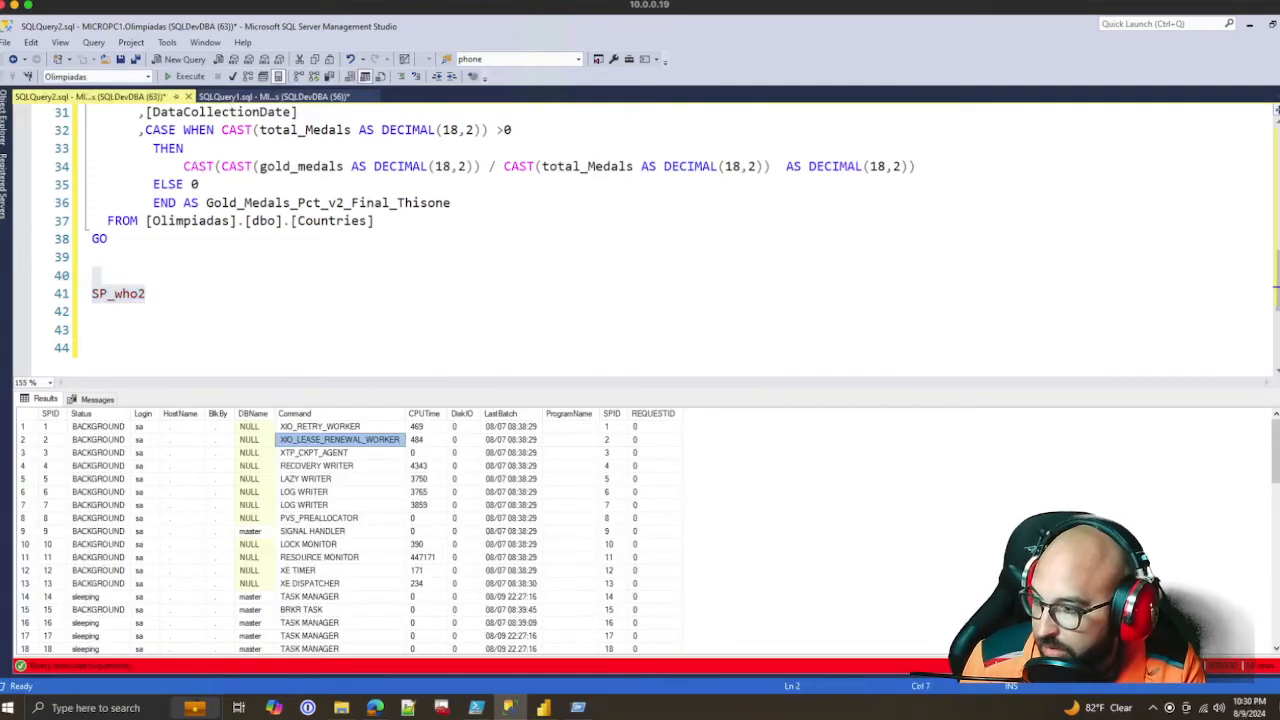
scroll(350, 535, down, 12)
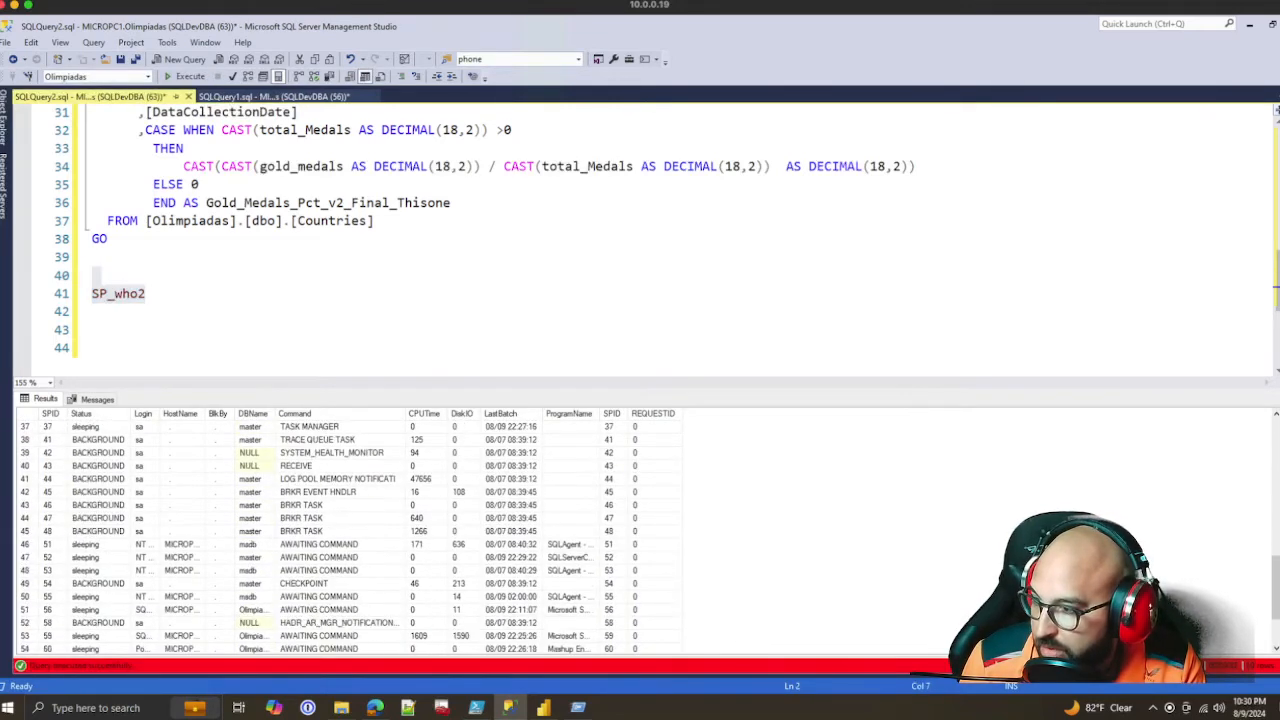
scroll(350, 530, down, 2)
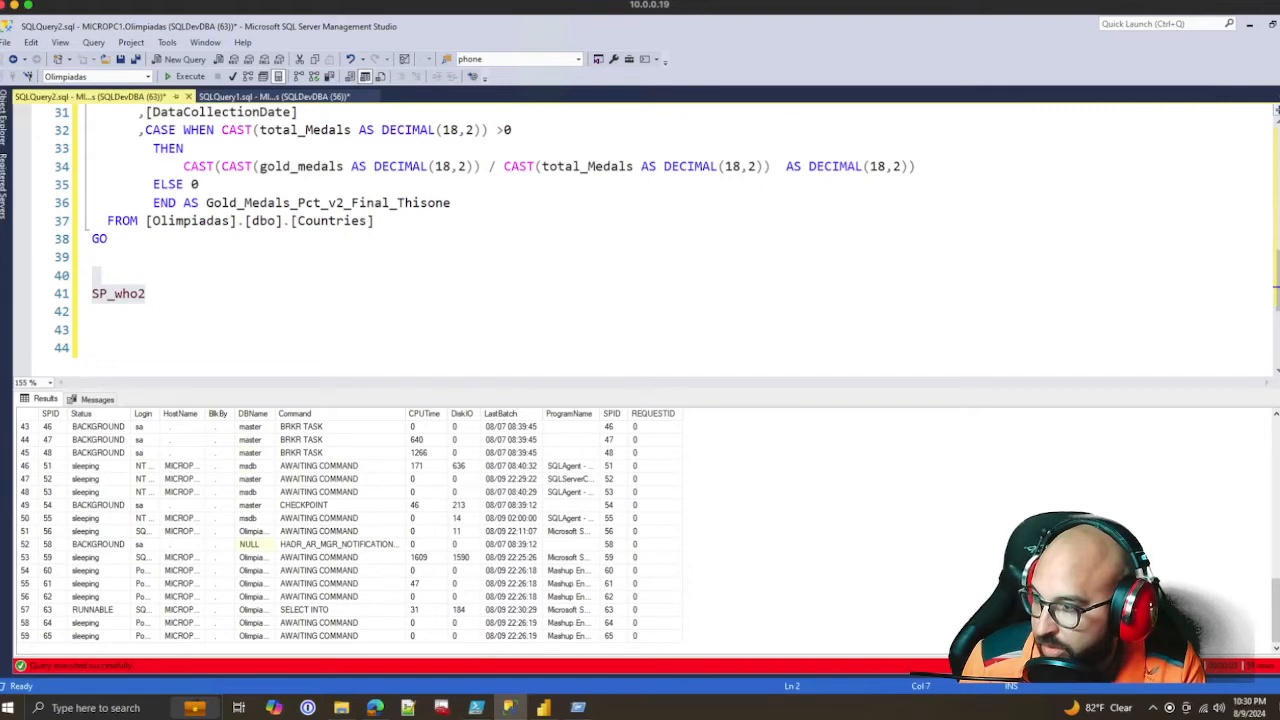
drag(205, 414, 324, 414)
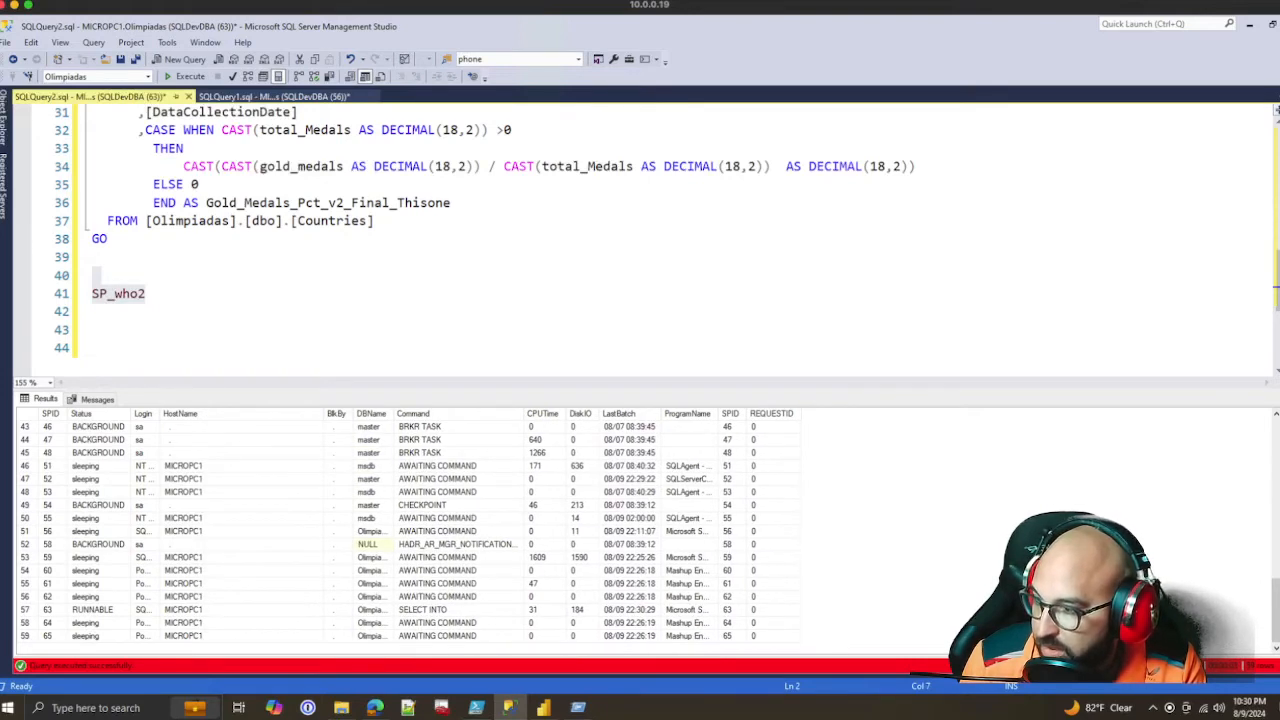
drag(160, 414, 289, 414)
drag(200, 557, 200, 597)
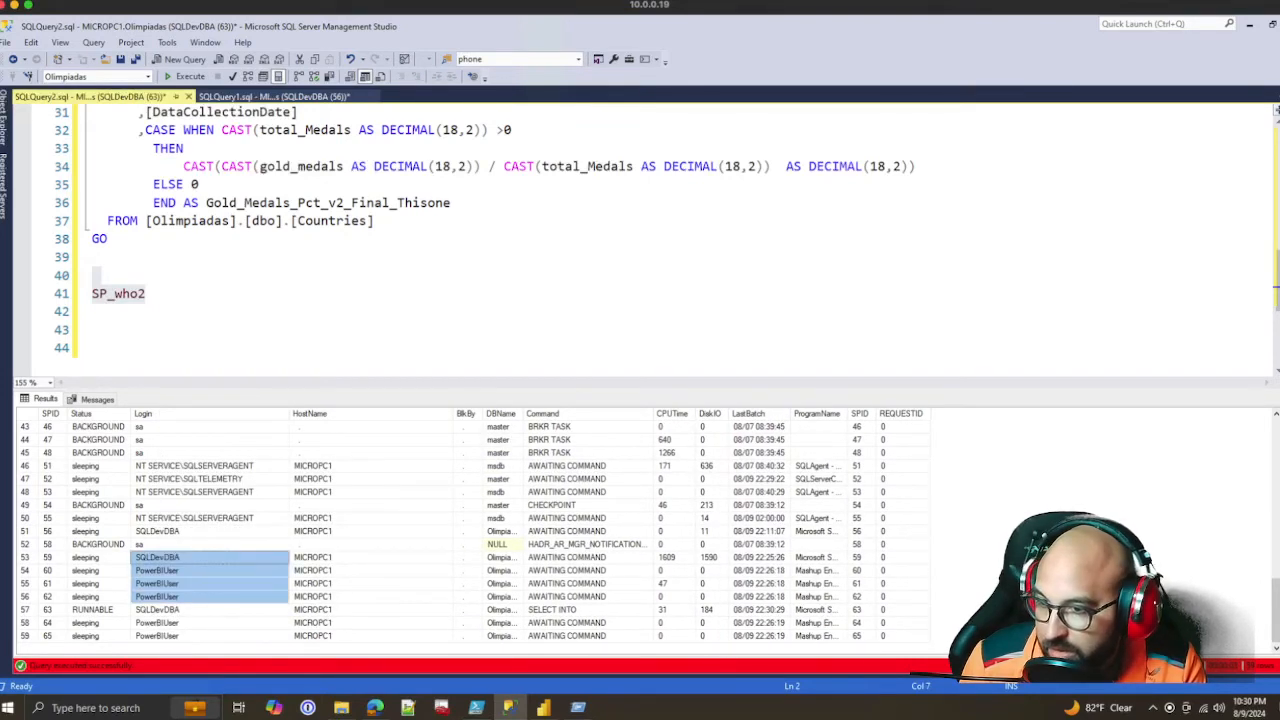
drag(818, 571, 818, 597)
drag(847, 413, 942, 413)
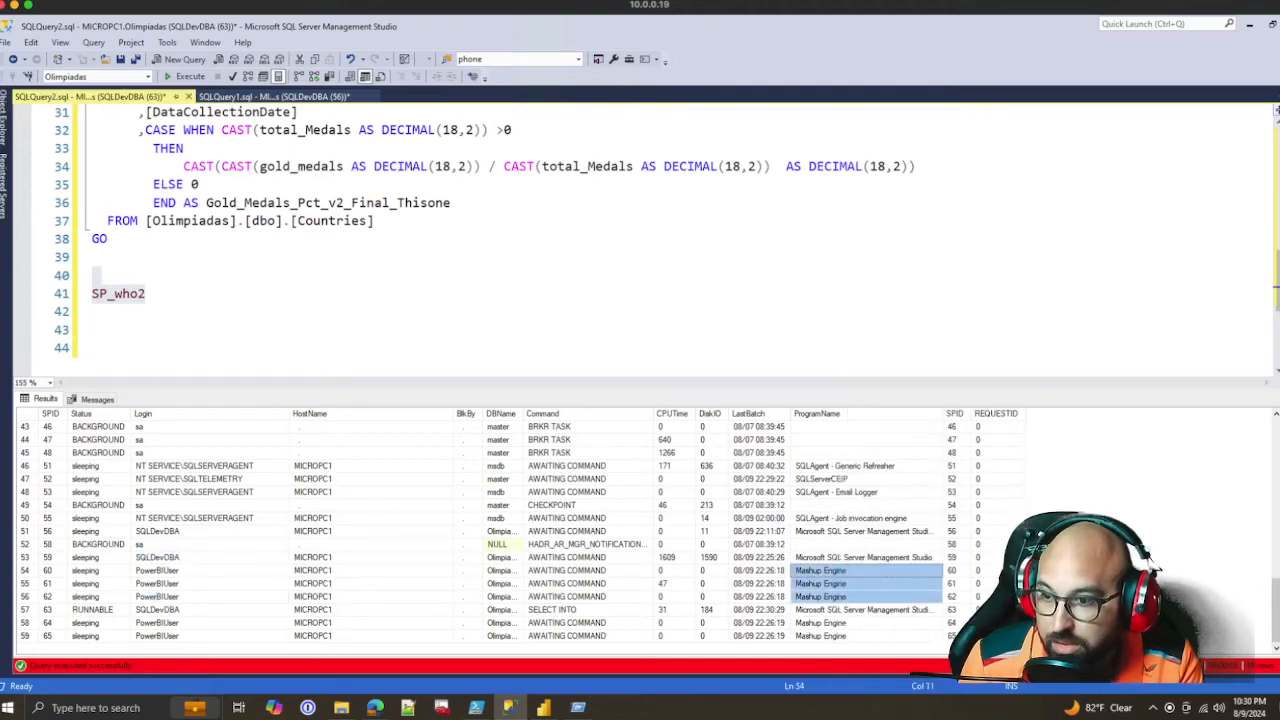
Examine the logins and program names of the PowerBIUser Mashup Engine sessions, and return to the credentials dialog in the browser
click(848, 610)
drag(848, 571, 848, 636)
drag(98, 558, 954, 636)
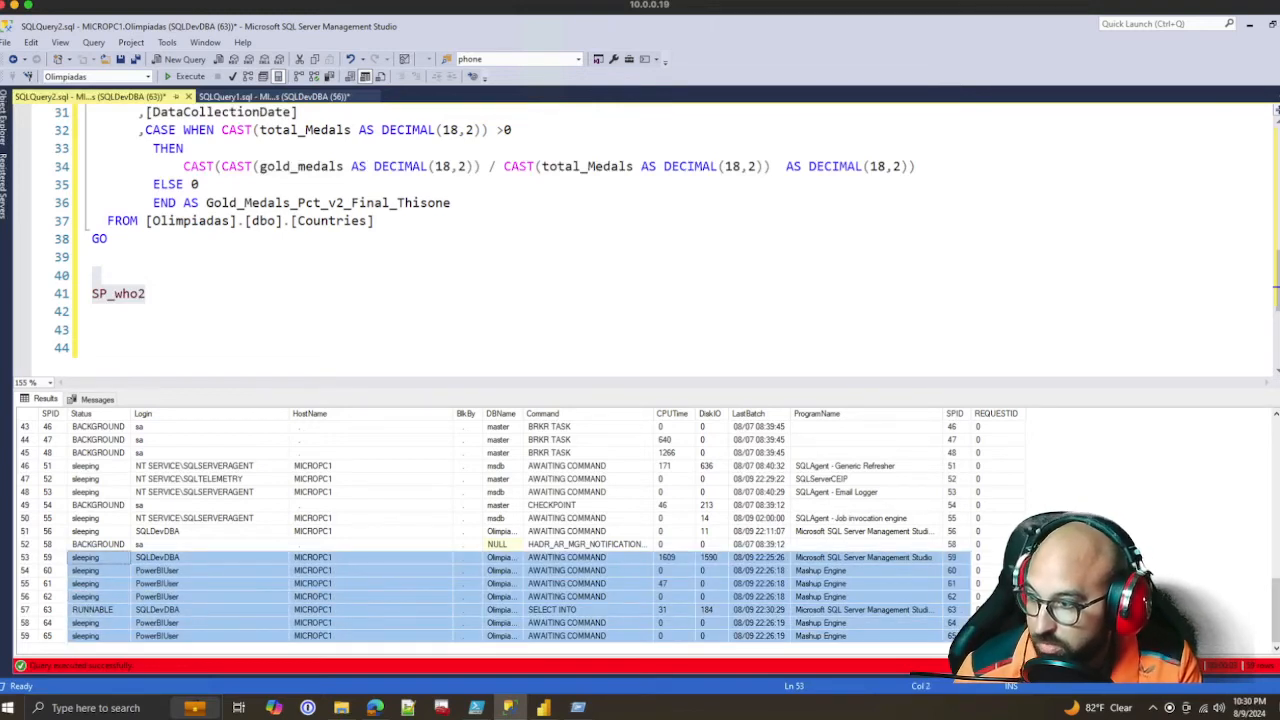
click(674, 571)
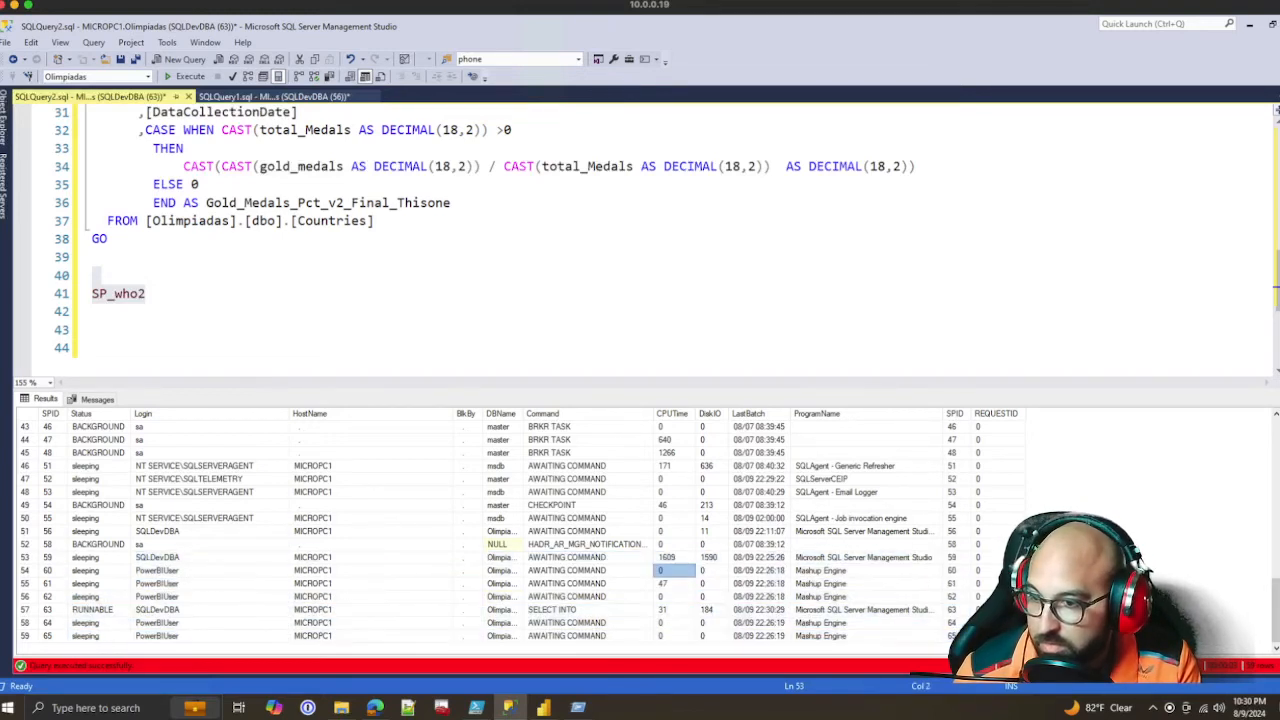
click(848, 571)
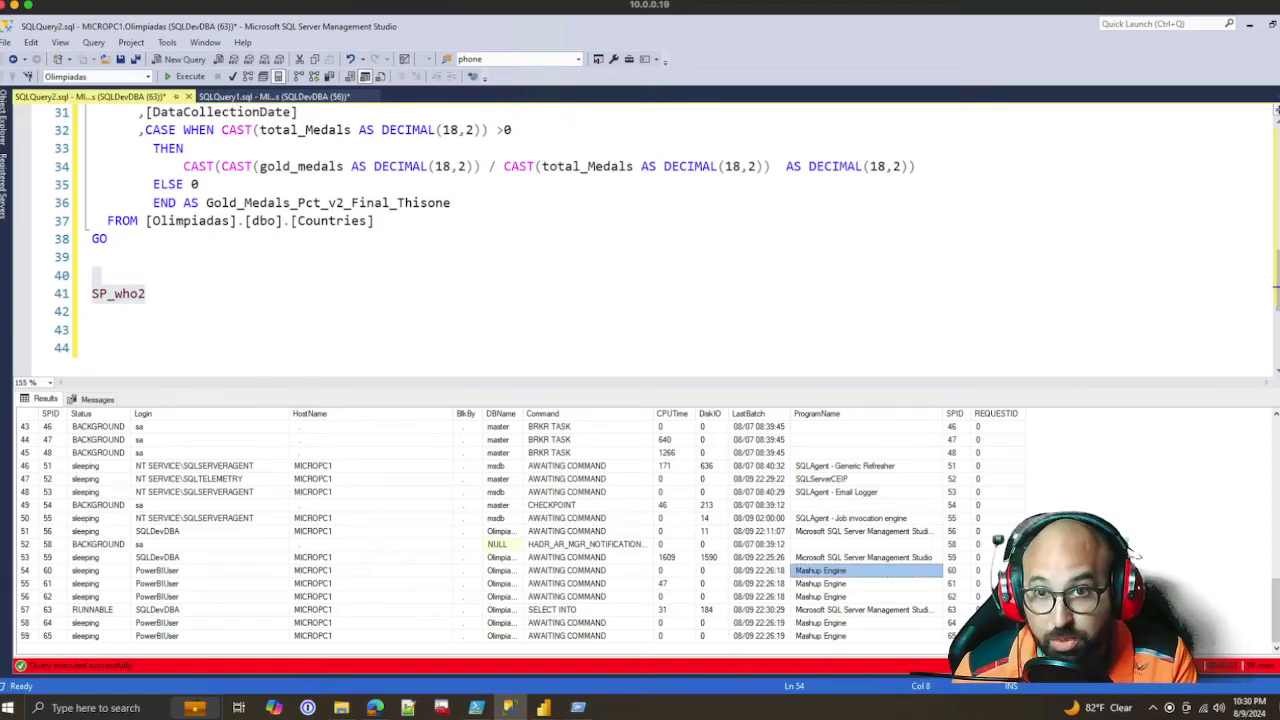
drag(160, 571, 955, 597)
click(588, 597)
drag(850, 570, 850, 597)
drag(210, 570, 210, 597)
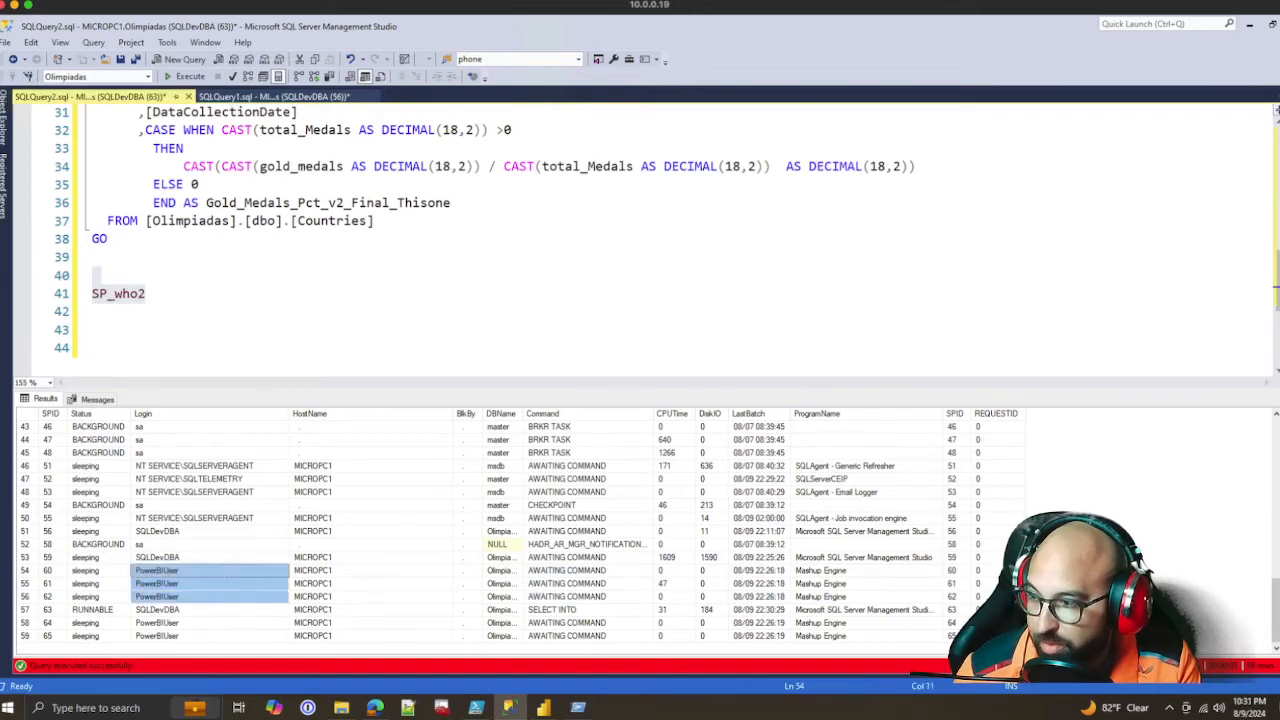
mouse_move(375, 707)
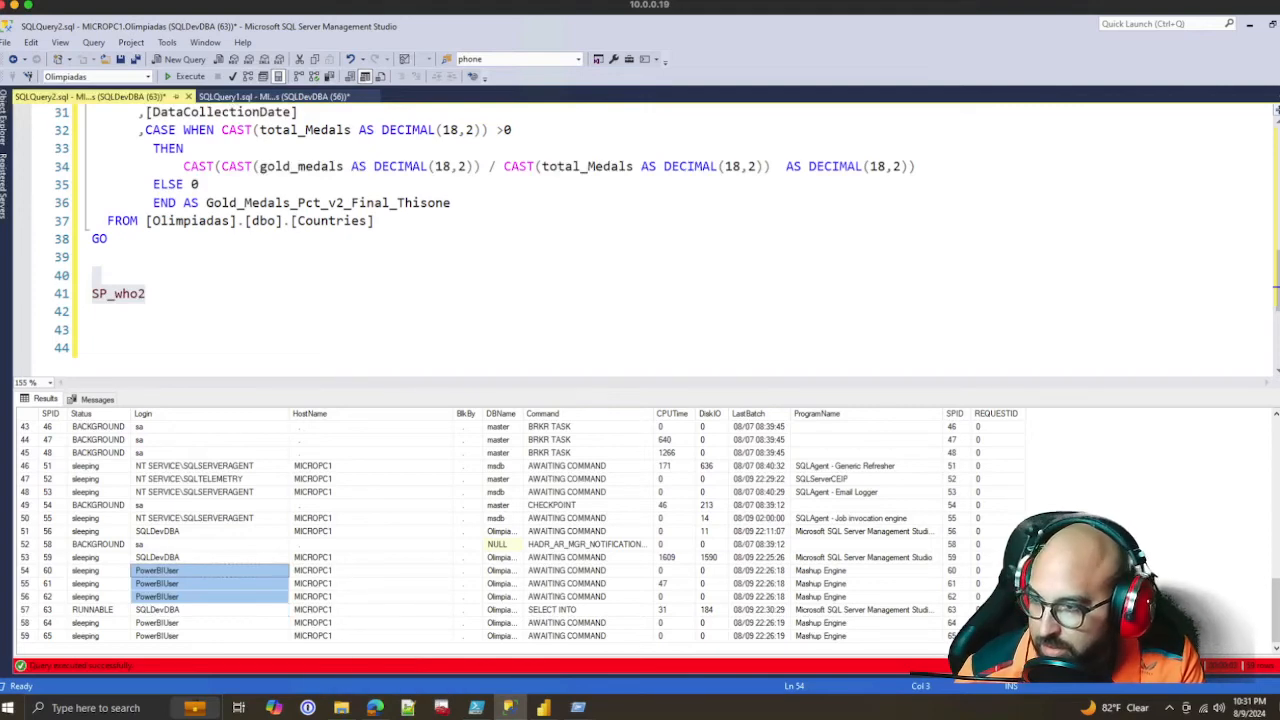
click(375, 708)
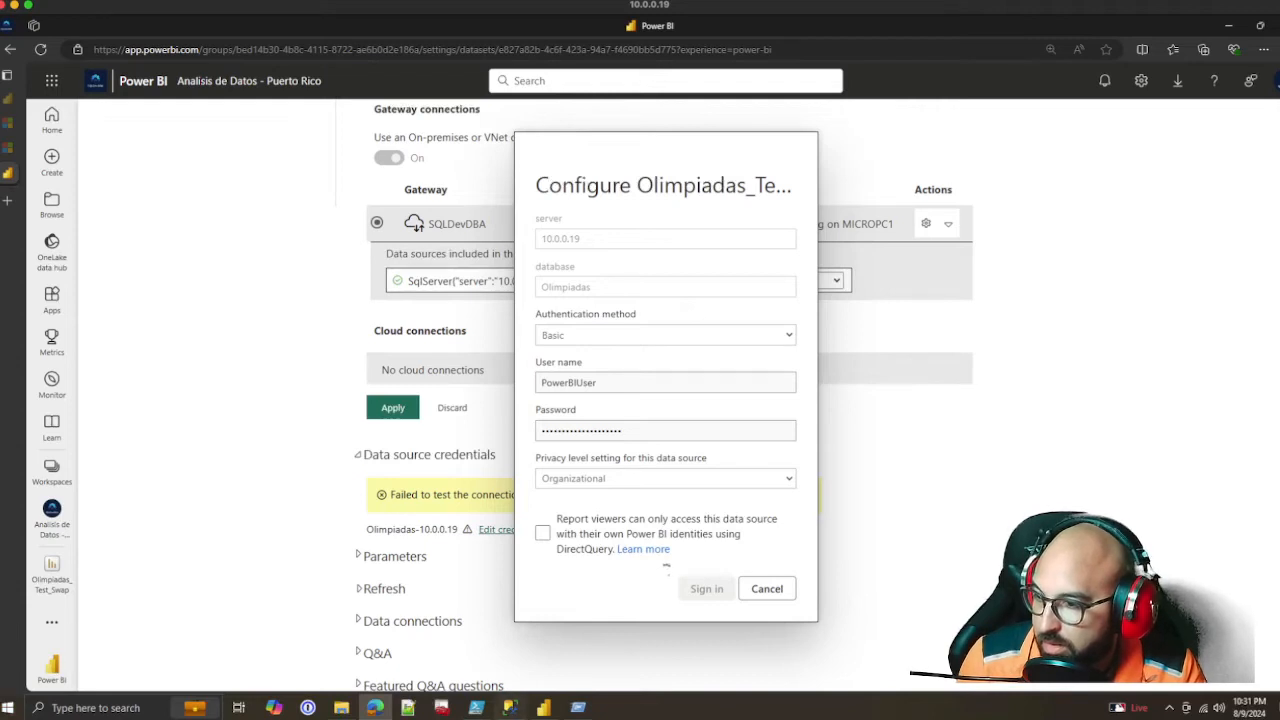
Launch the On-premises data gateway app through Windows search and allow it to make changes to the device
click(509, 707)
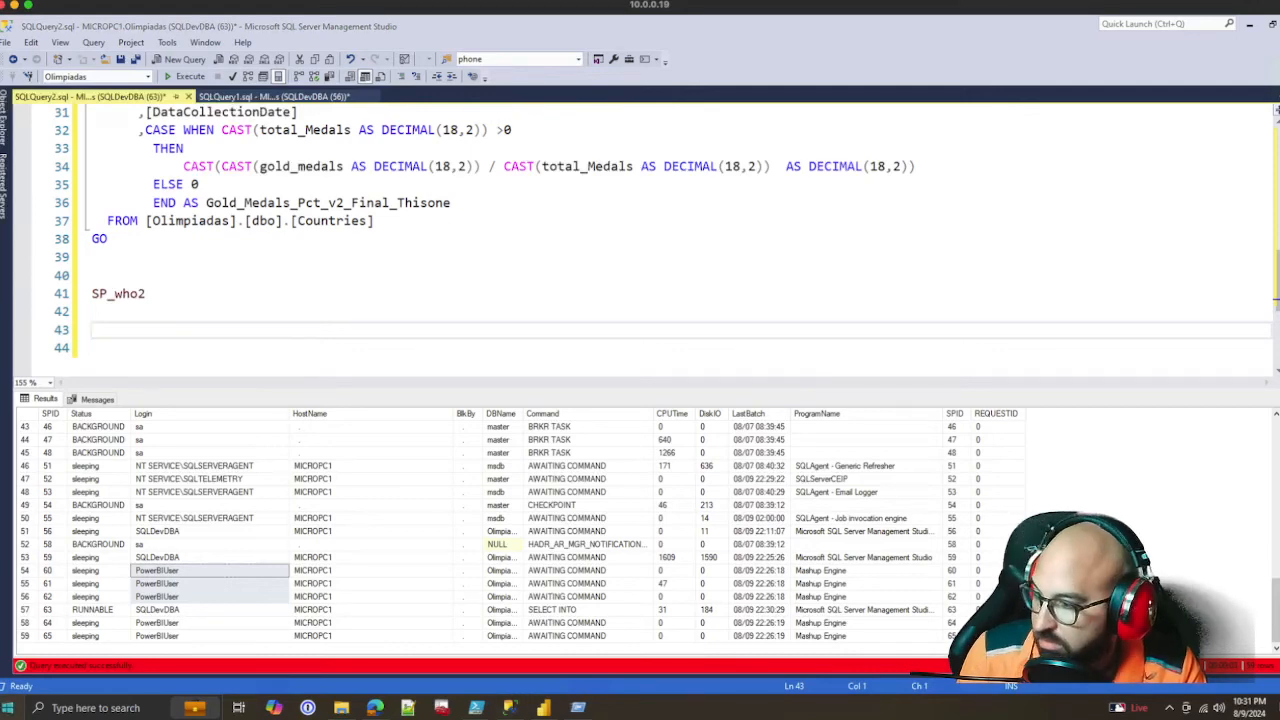
key(super)
text(gate)
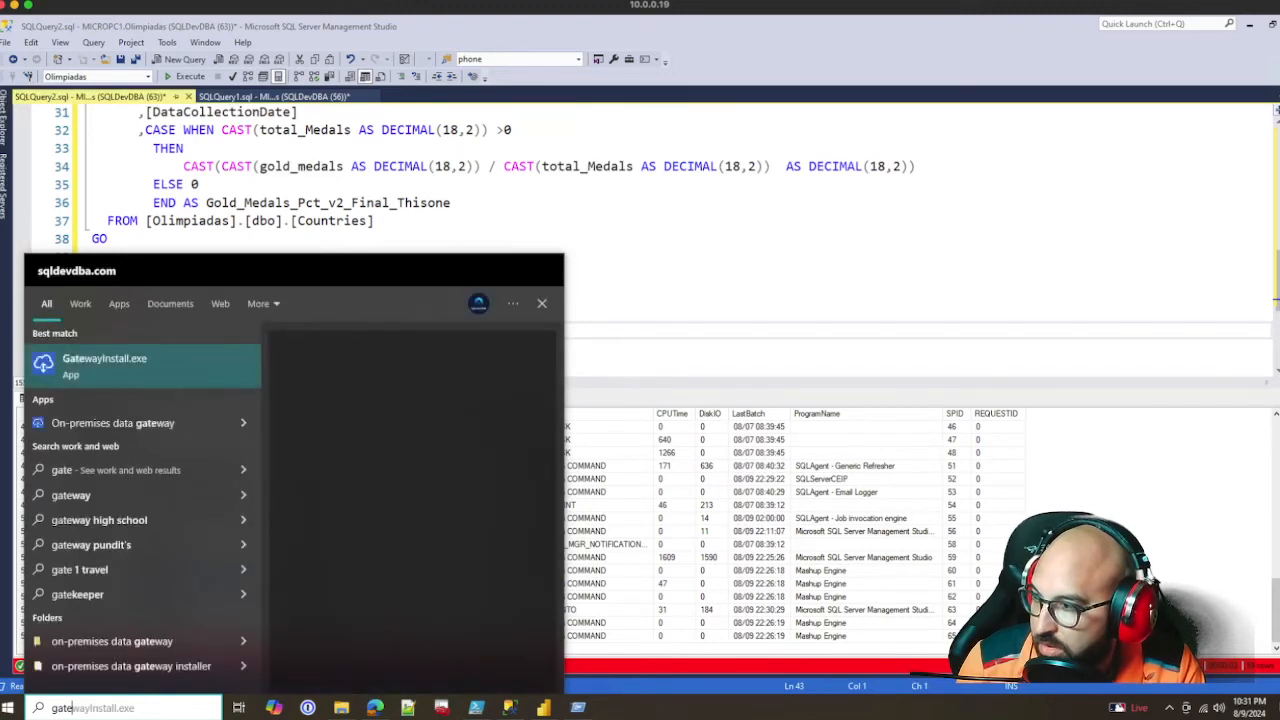
click(113, 423)
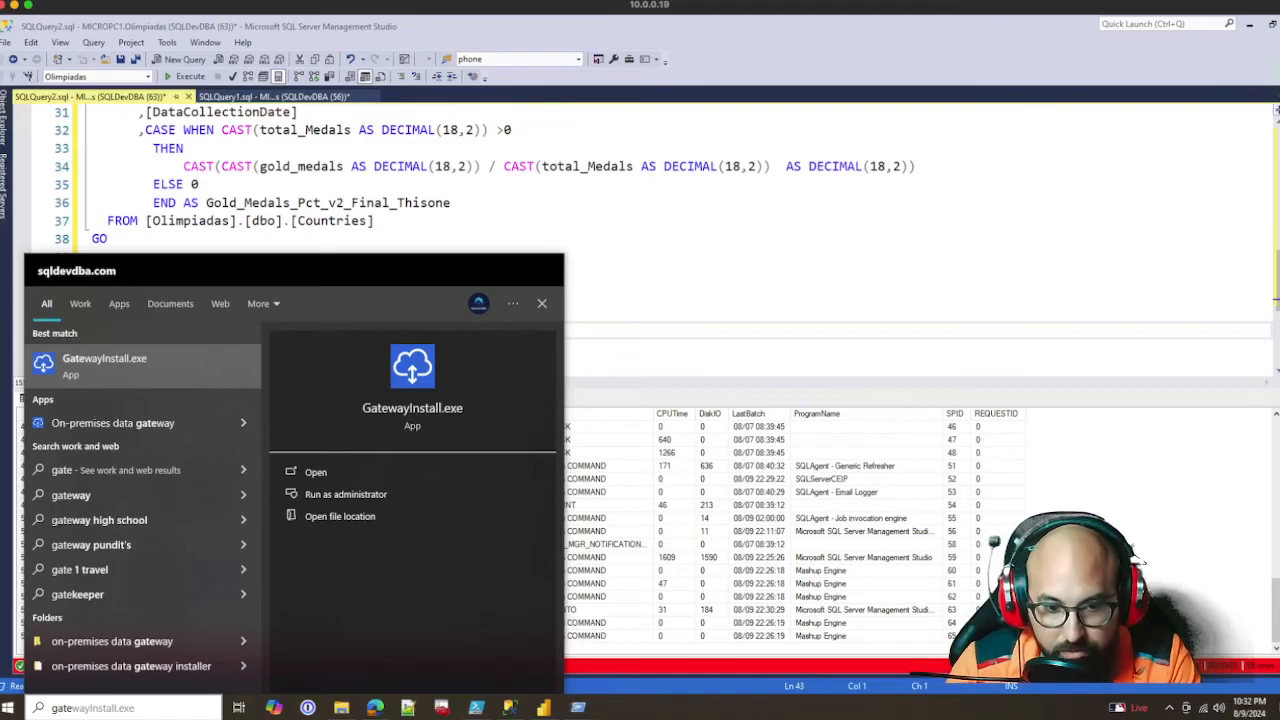
key(Return)
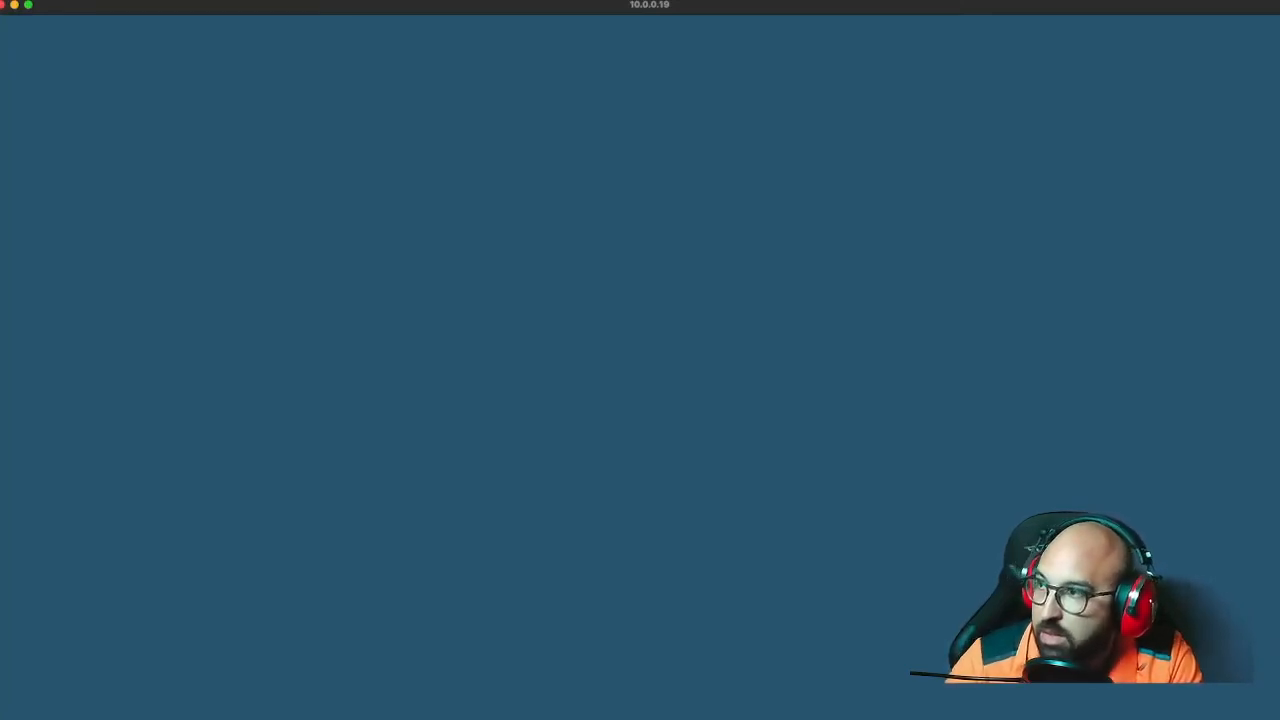
click(578, 455)
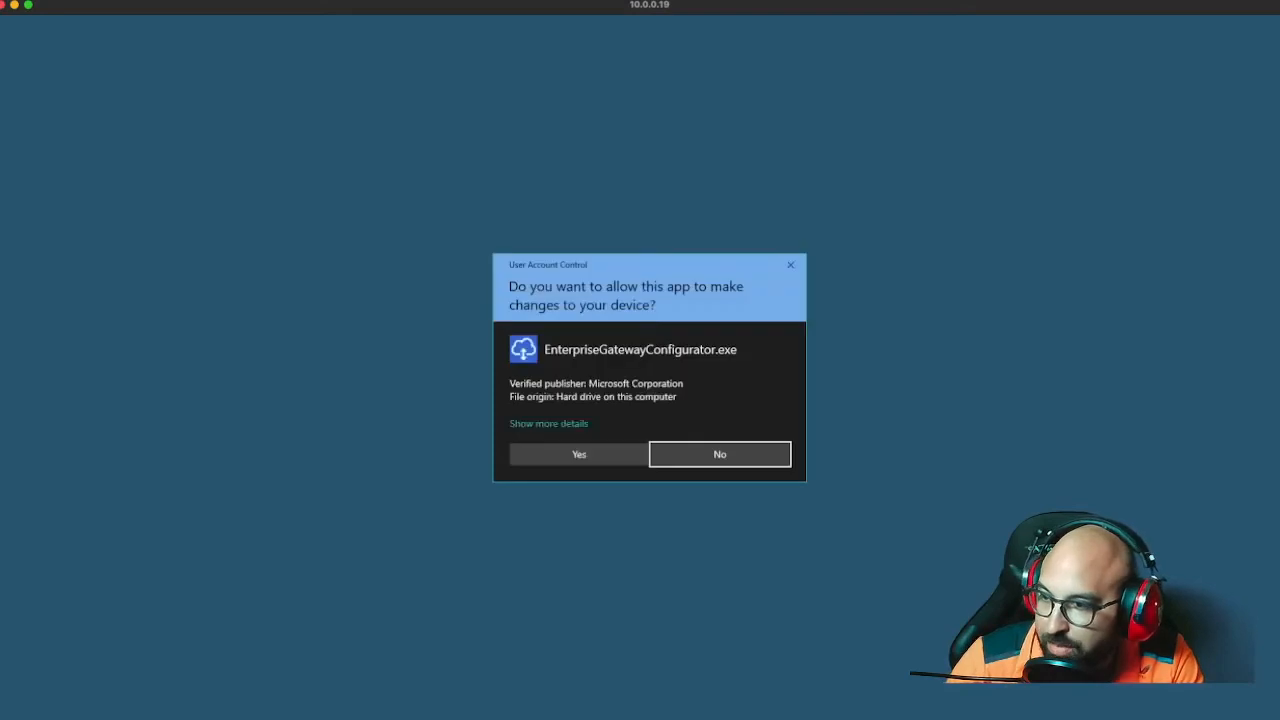
click(578, 455)
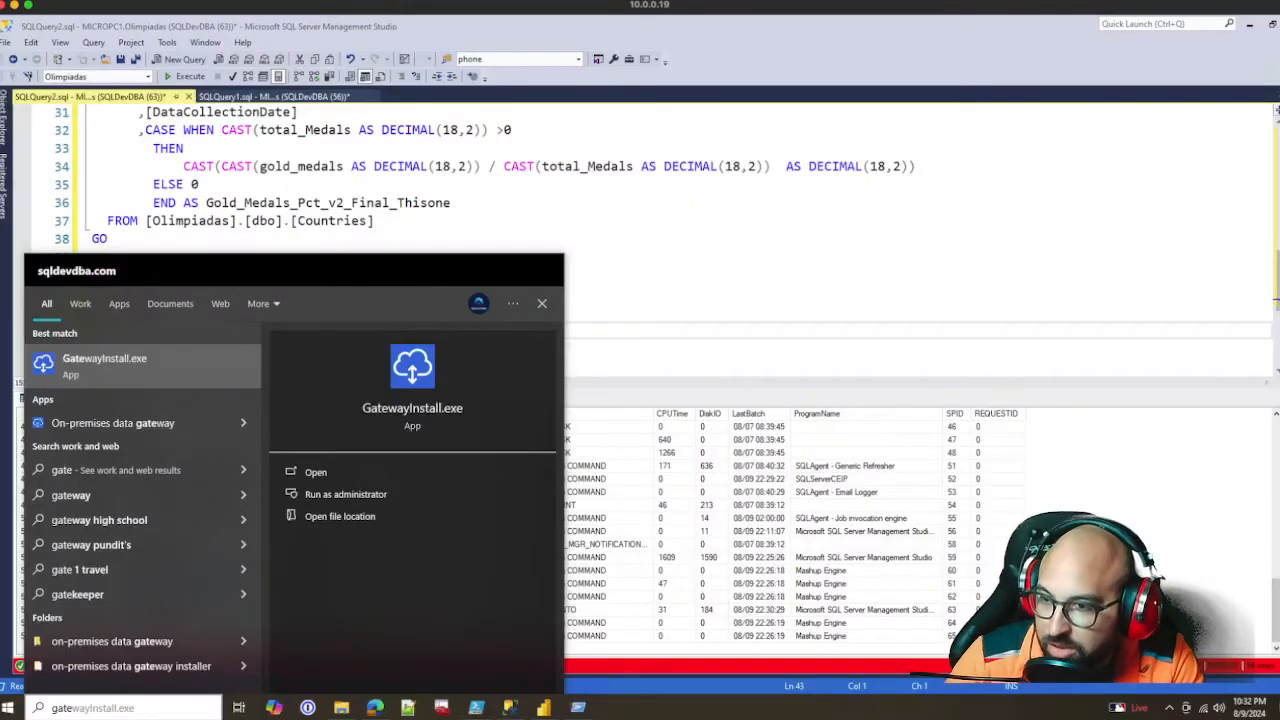
Highlight the NT SERVICE\SQLTELEMETRY session row in the SP_who2 results and close the leftover Run dialog
click(868, 479)
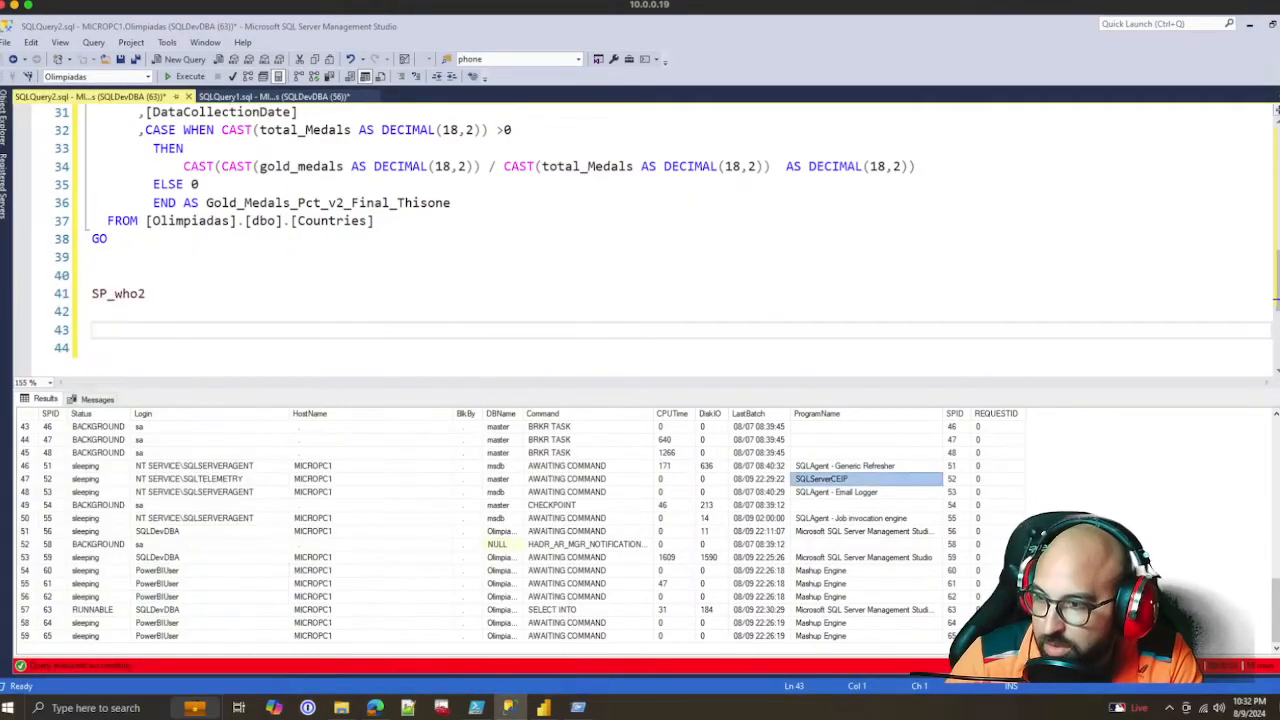
drag(98, 479, 995, 479)
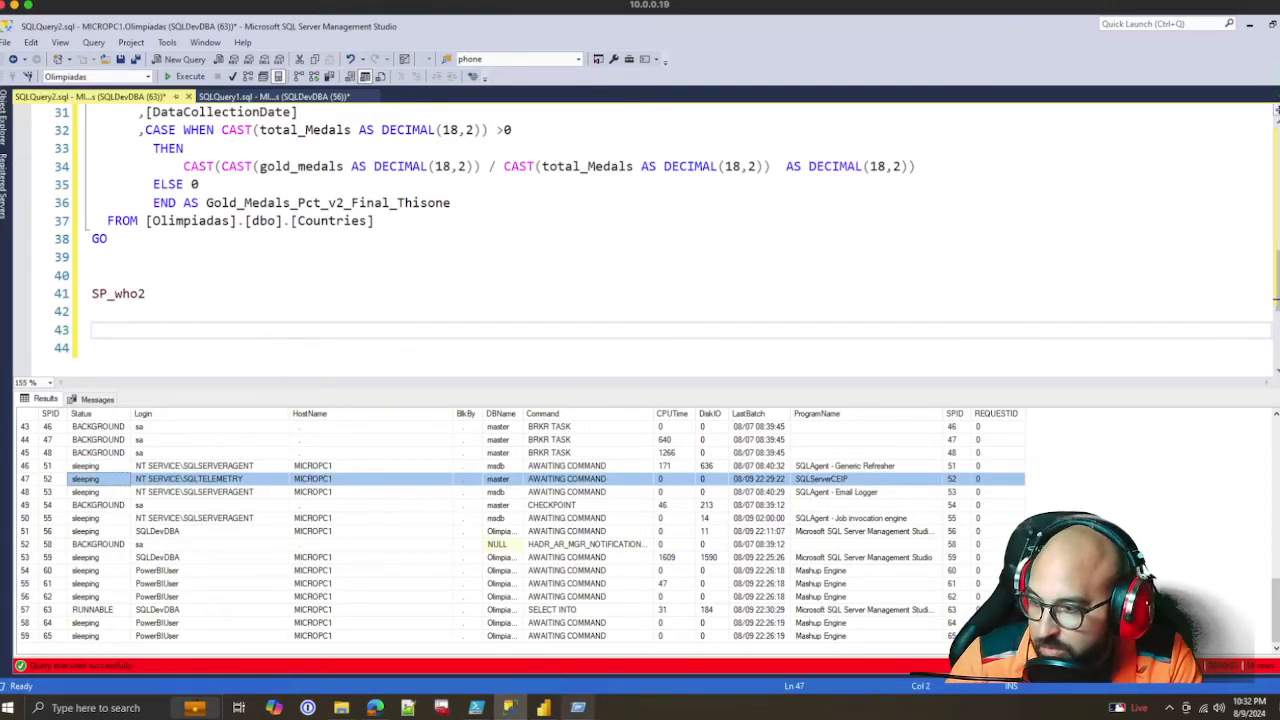
key(super+r)
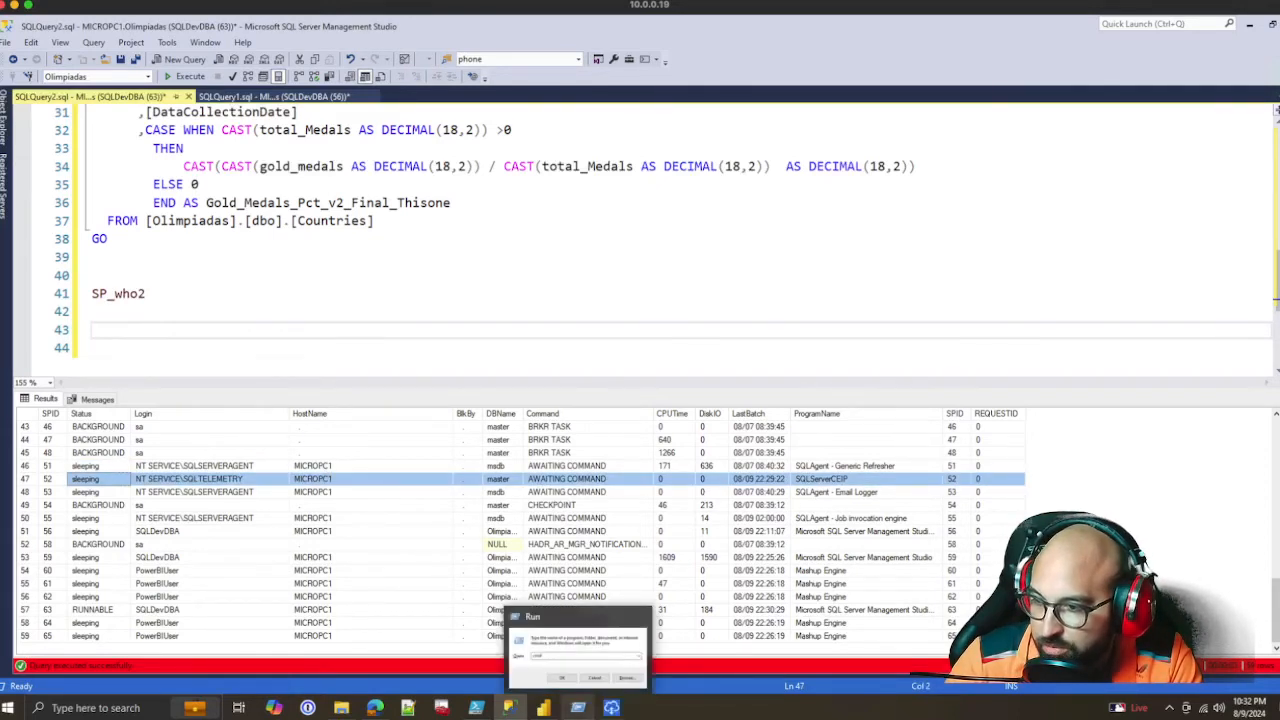
mouse_move(580, 652)
click(640, 616)
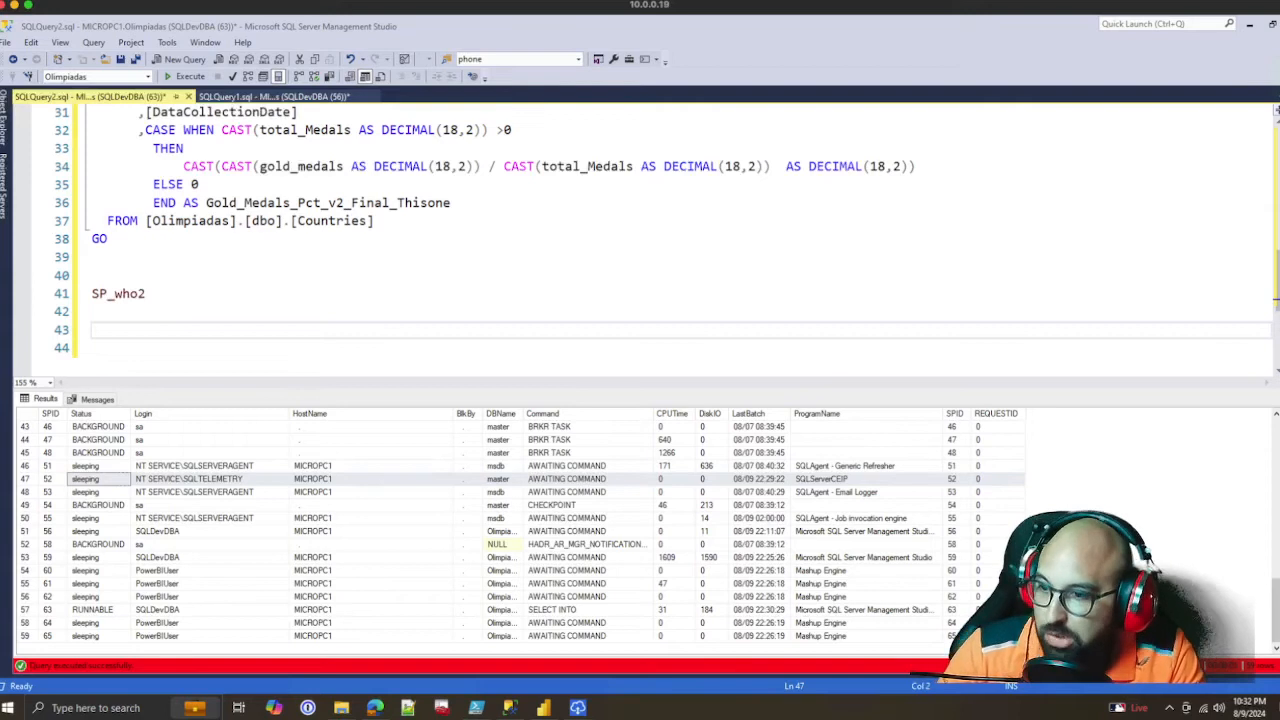
Bring up the On-premises data gateway window and review its Diagnostics and Service Settings pages
mouse_move(577, 707)
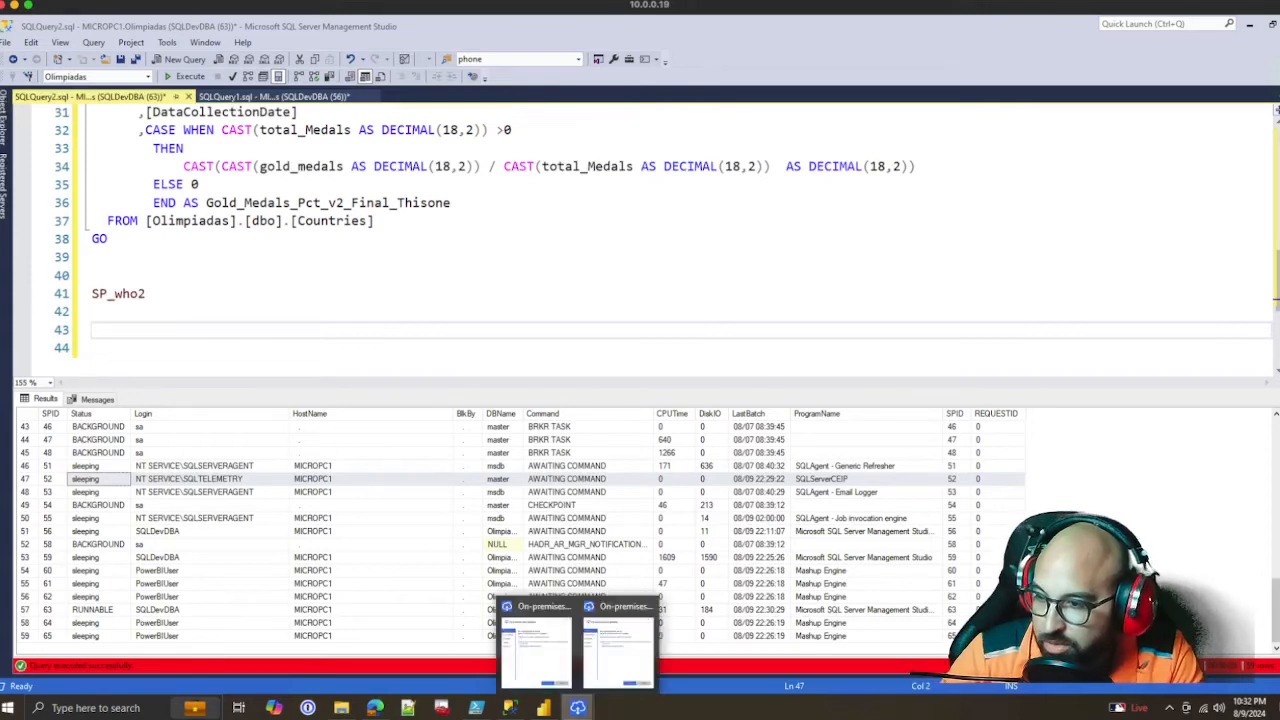
click(617, 645)
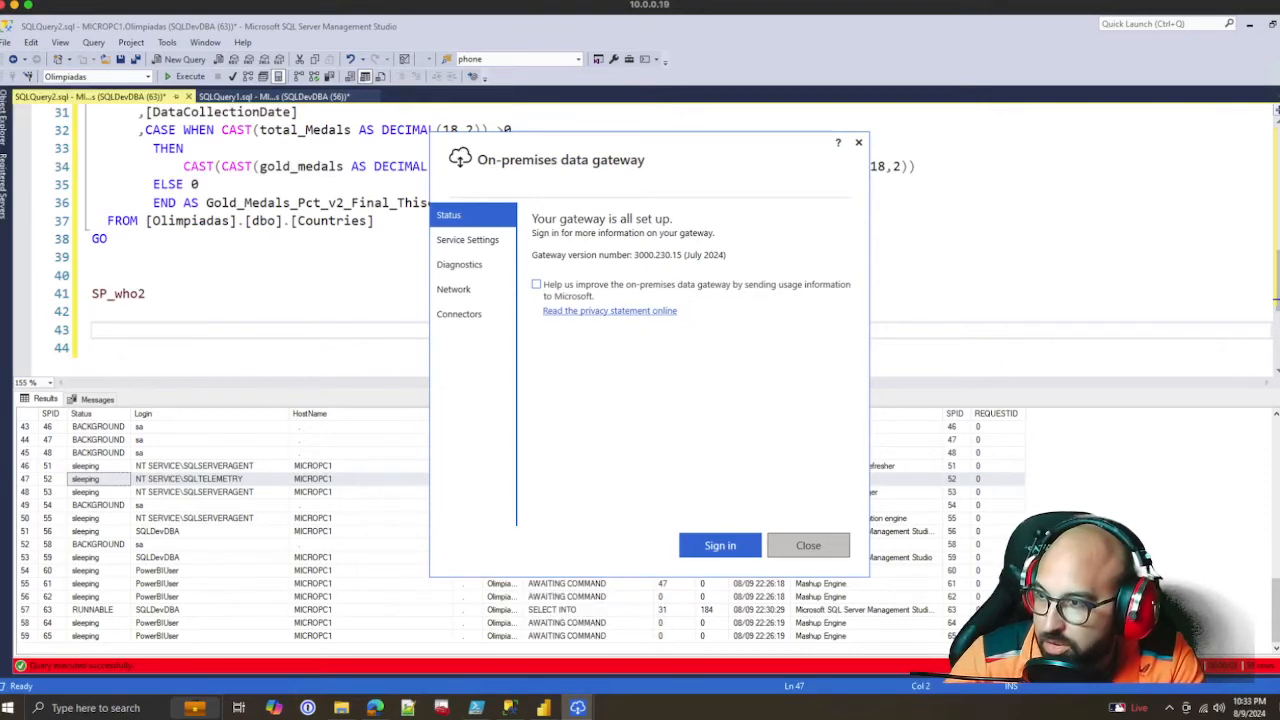
click(468, 240)
click(460, 265)
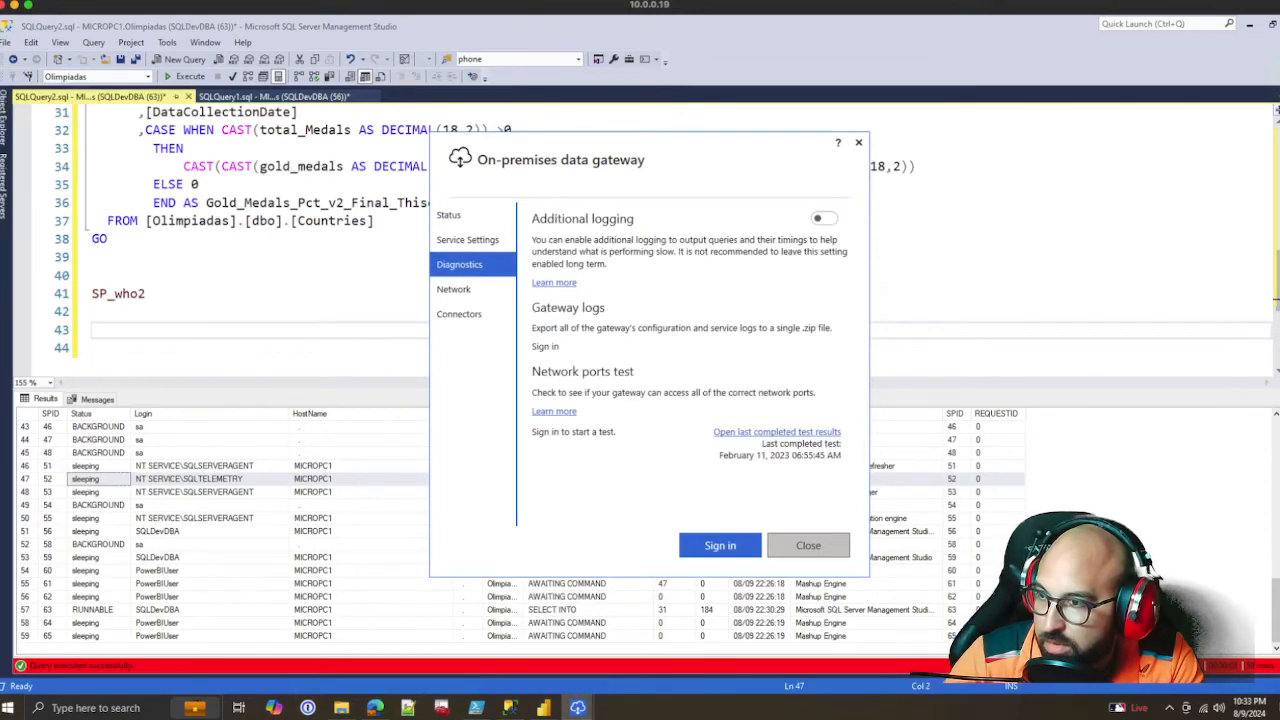
click(468, 240)
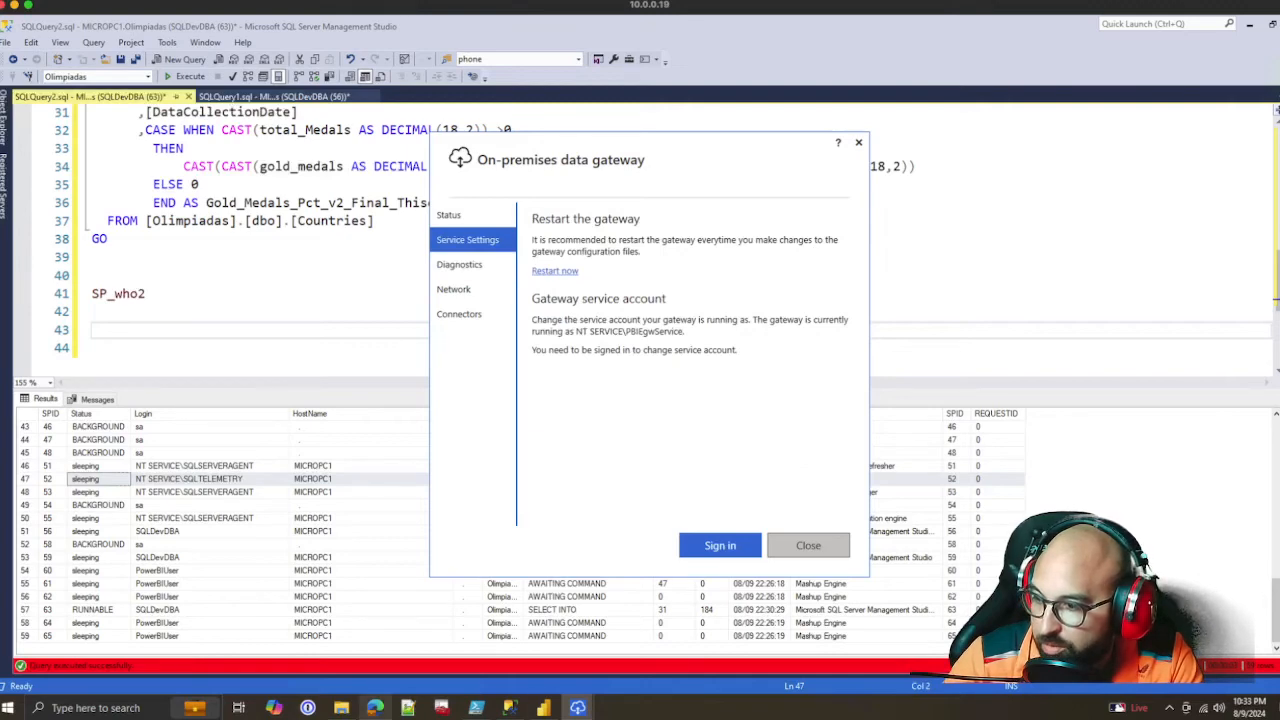
Return to Power BI in the browser, apply the MicroPC1 gateway mapping for Olimpiadas_Test_Swap, and look over its refresh settings
click(374, 707)
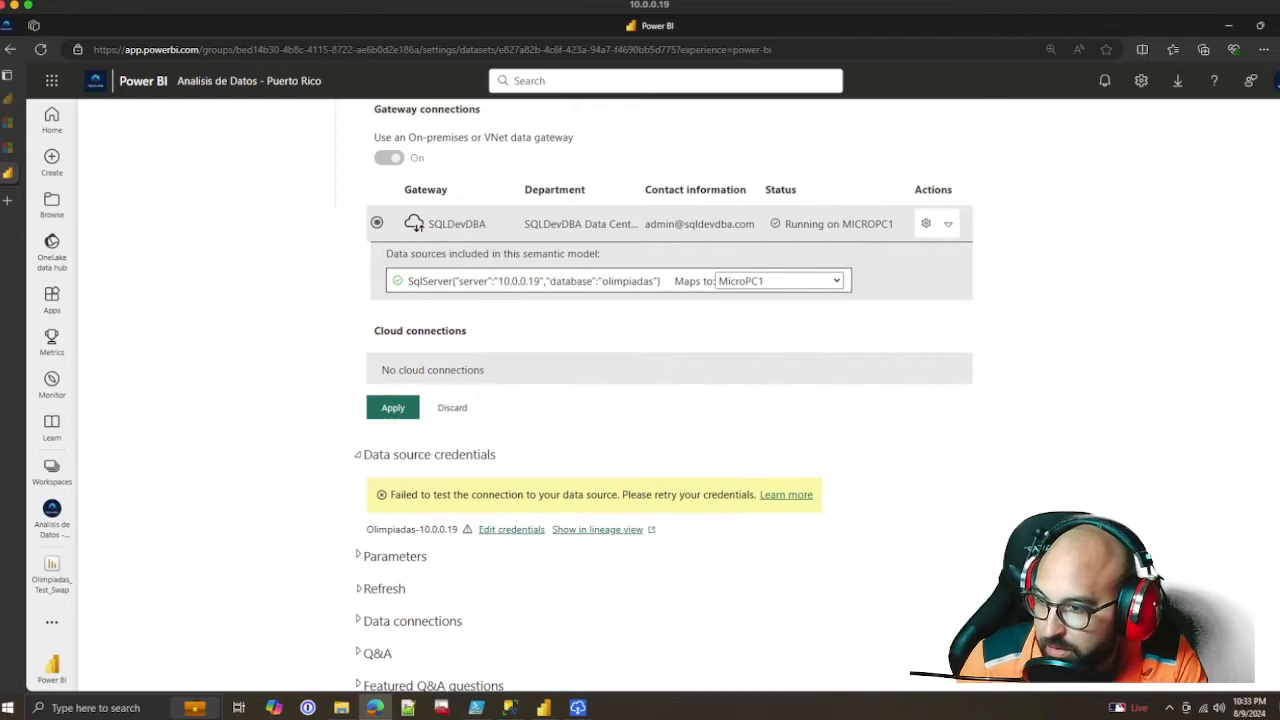
click(392, 407)
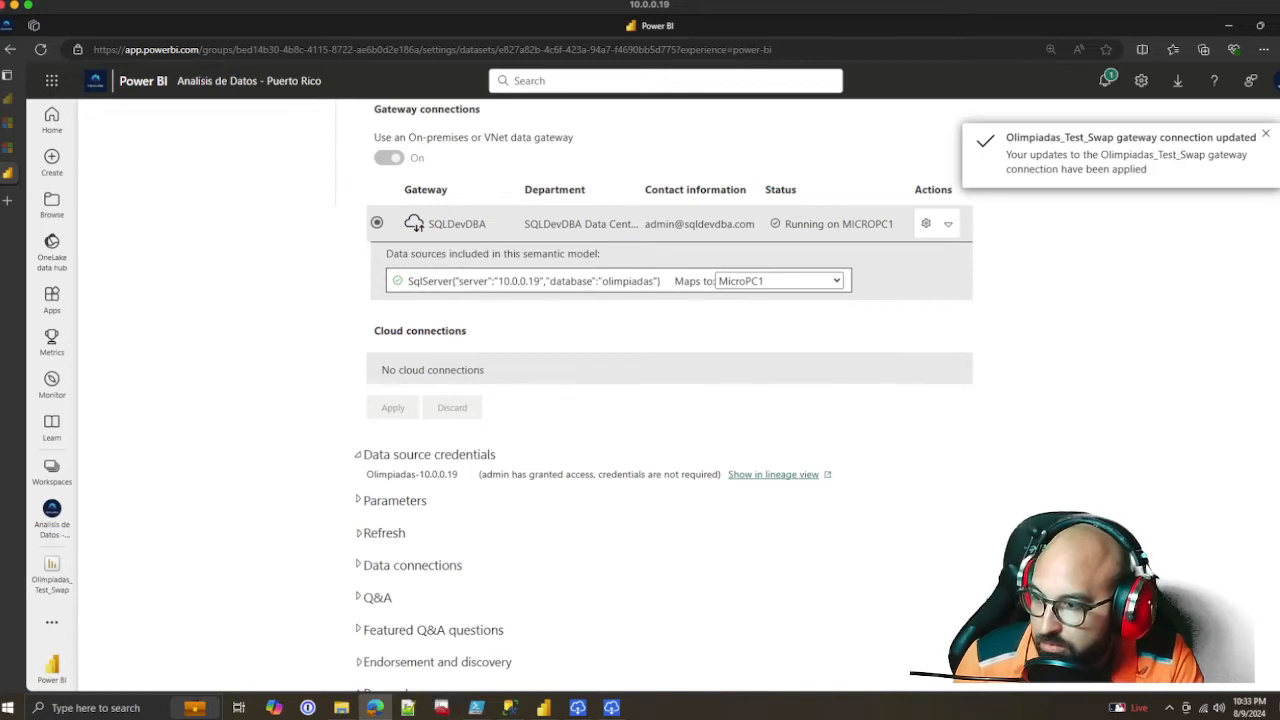
click(384, 533)
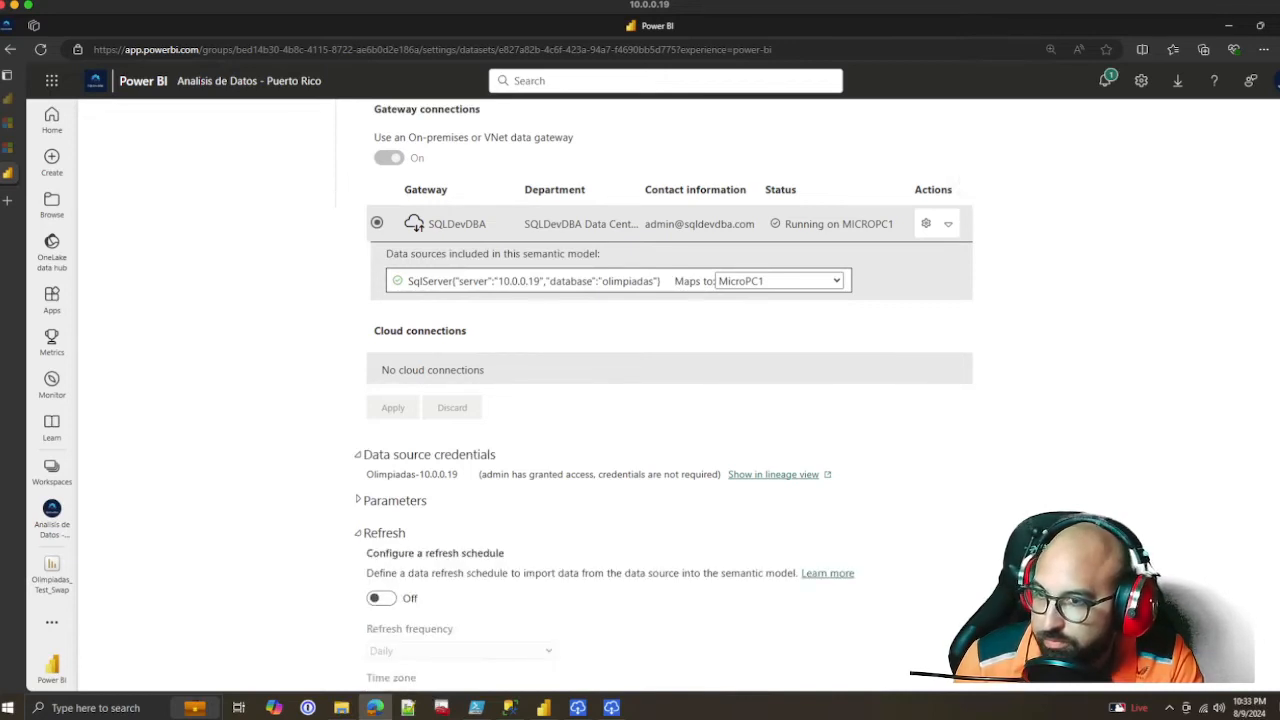
scroll(670, 400, down, 2)
scroll(670, 400, up, 5)
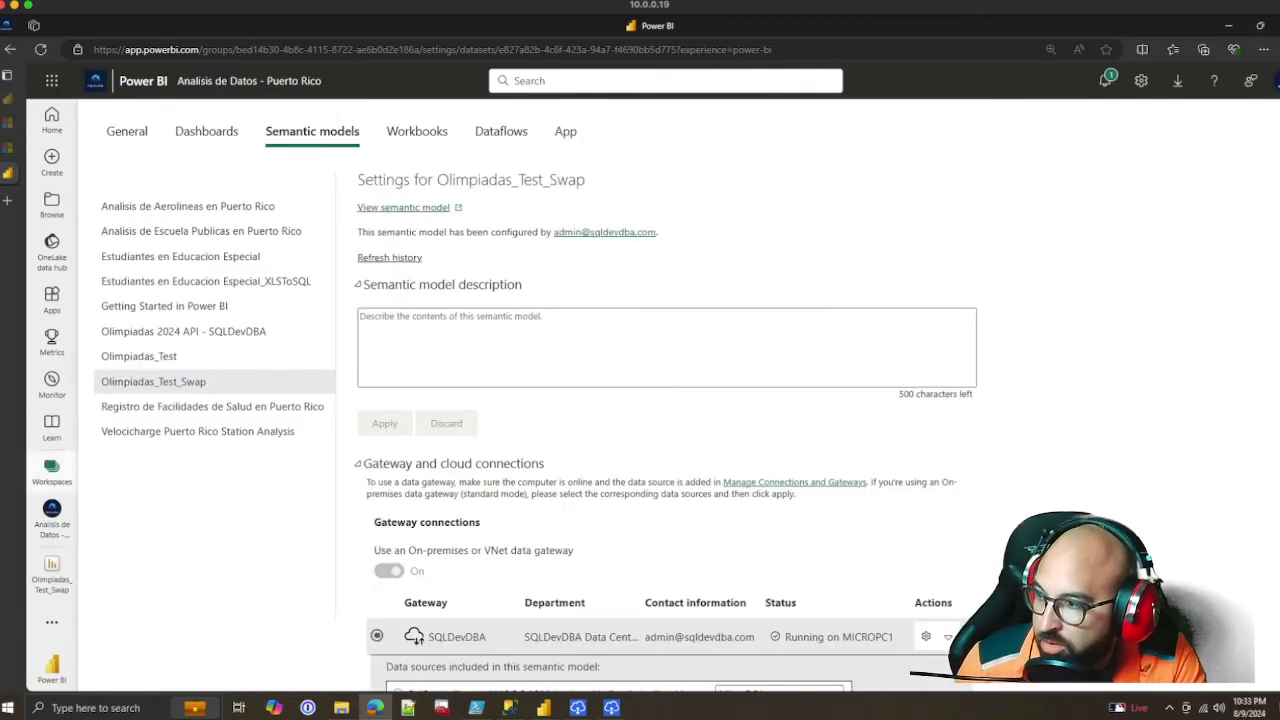
Open Manage Connections and Gateways, accept saving the PowerBIUser password, and view the on-premises data gateways
click(51, 470)
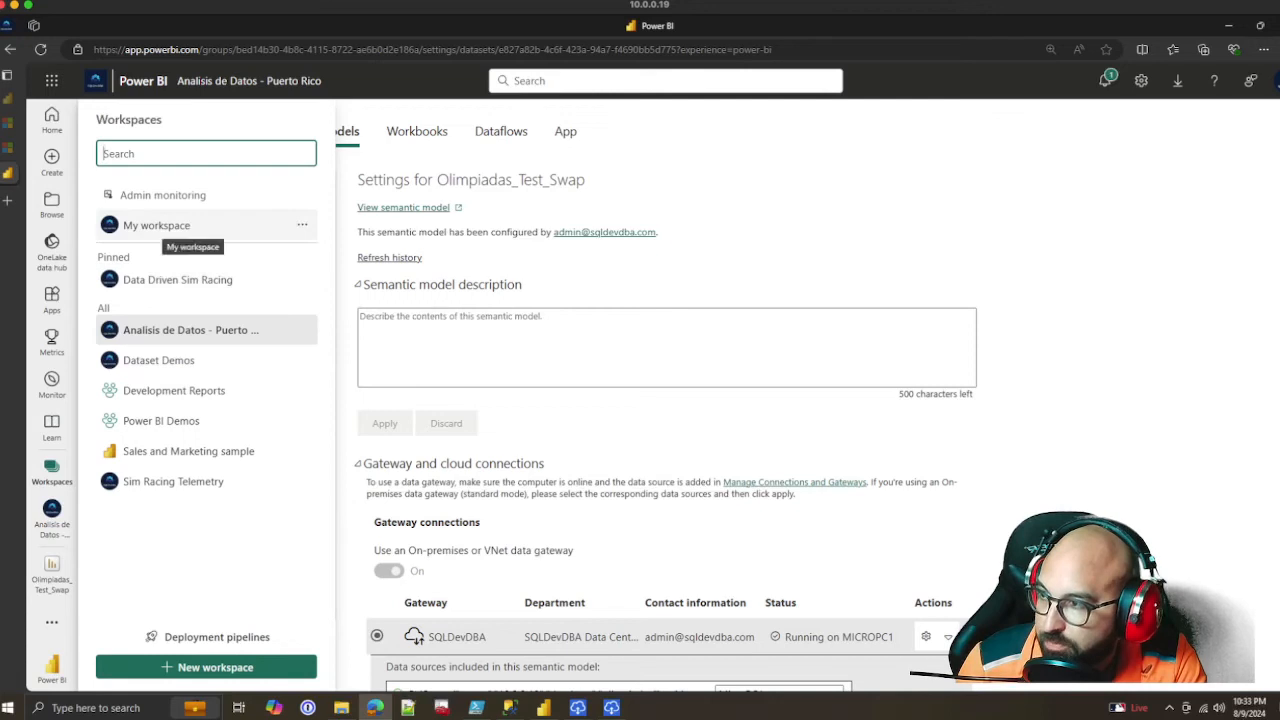
click(190, 330)
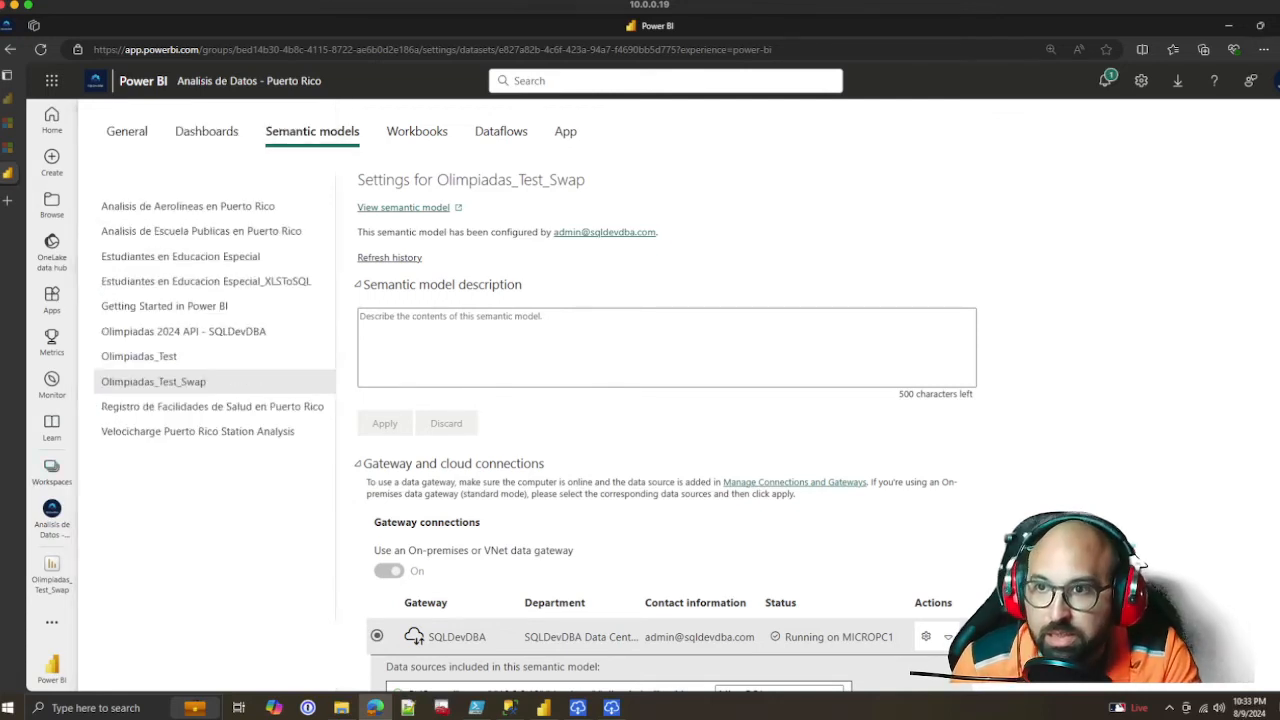
click(1141, 80)
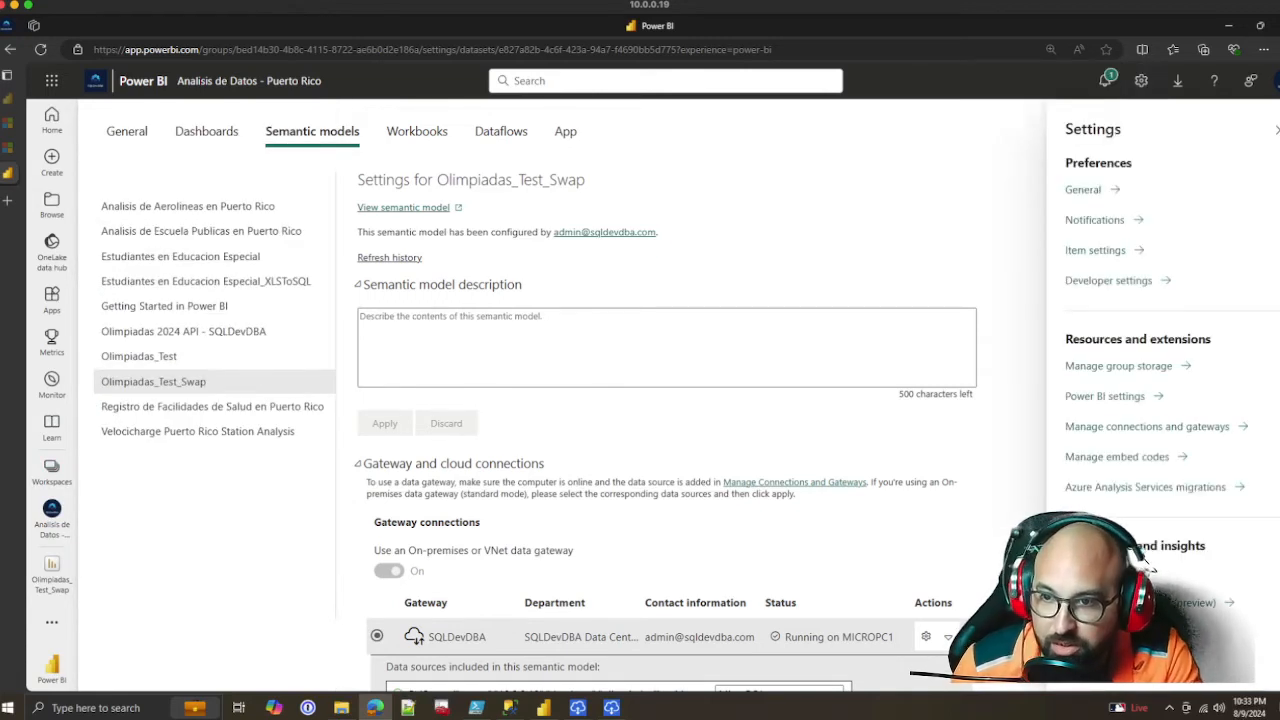
click(1147, 426)
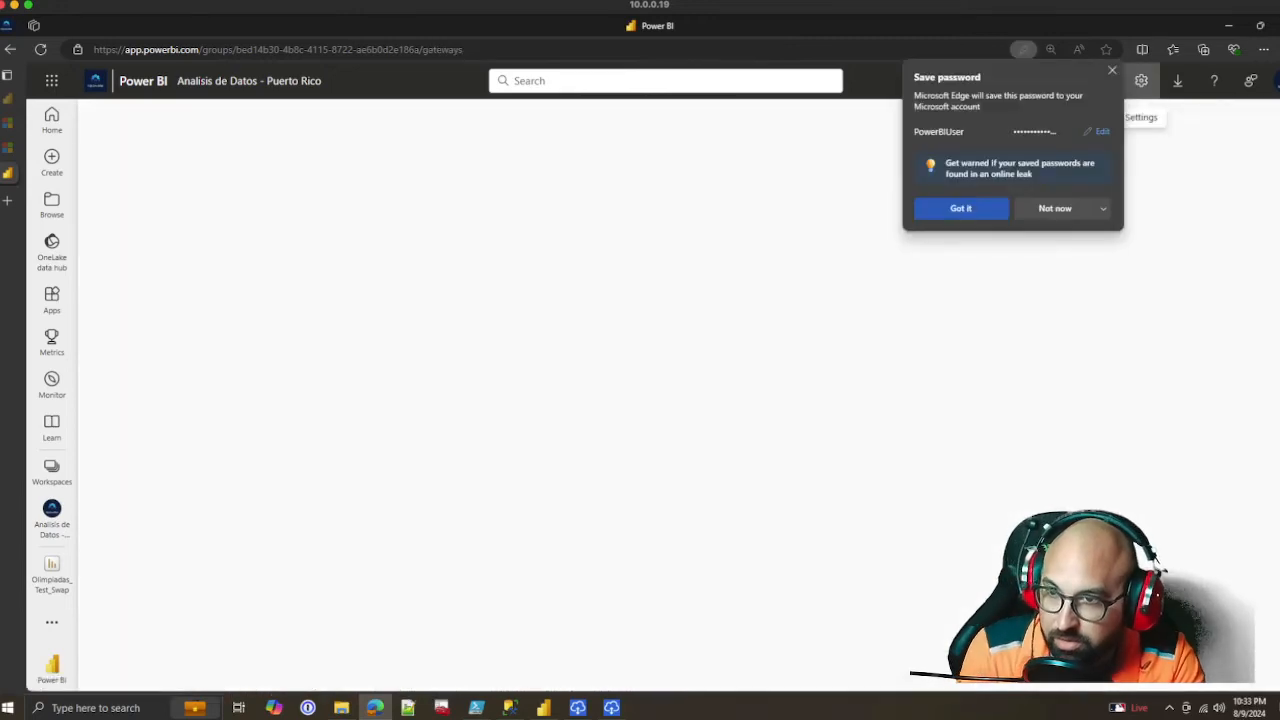
click(962, 208)
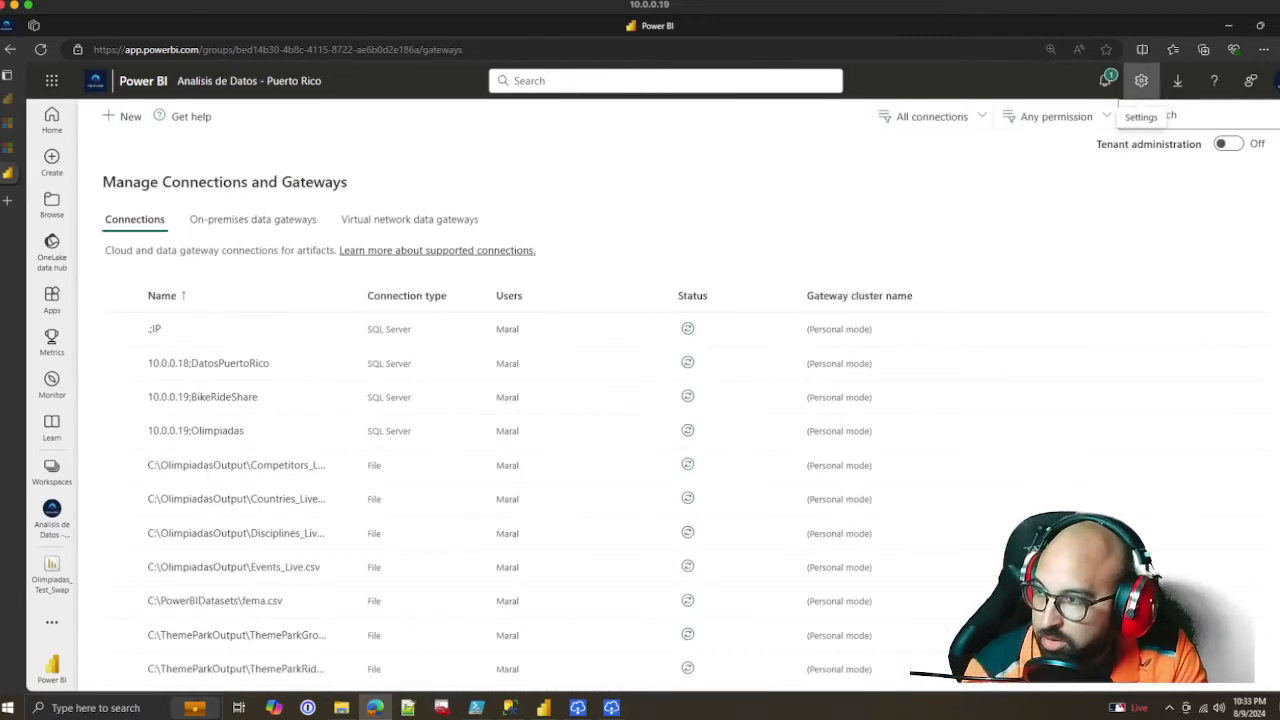
click(253, 219)
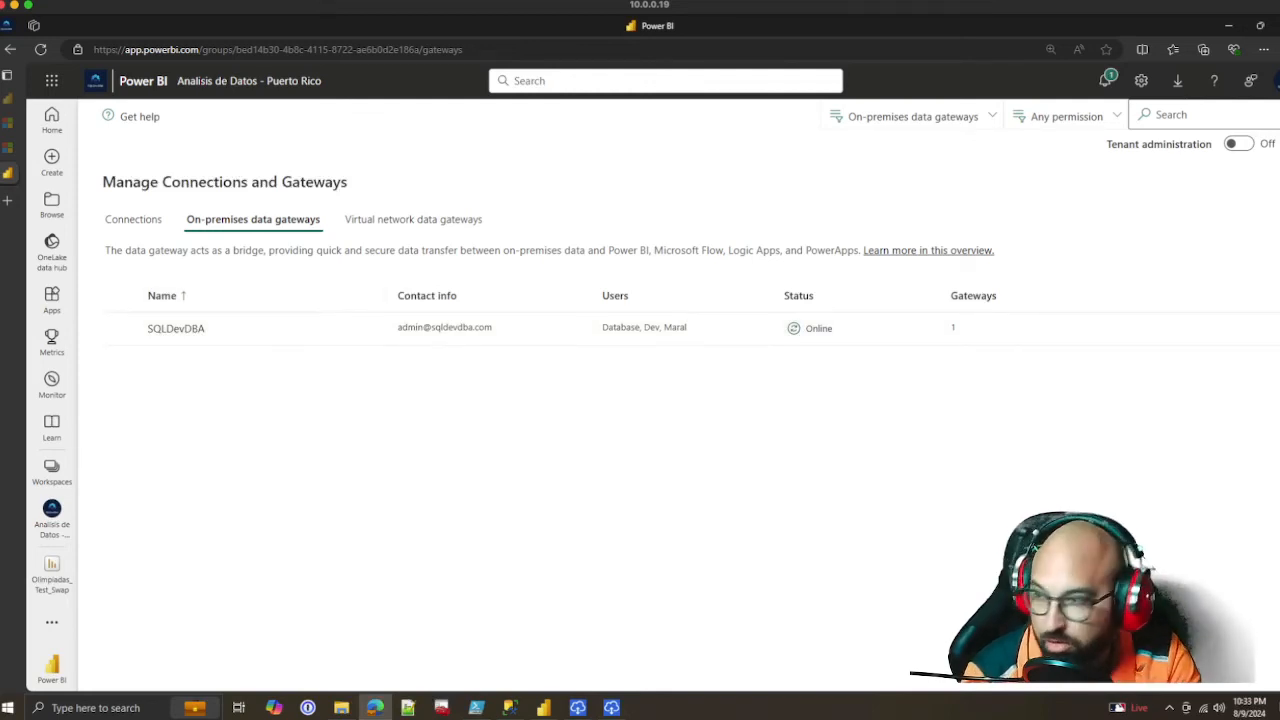
Show the Analisis de Datos - Puerto Rico workspace as a list and refresh the Olimpiadas_Test_Swap semantic model now
click(51, 470)
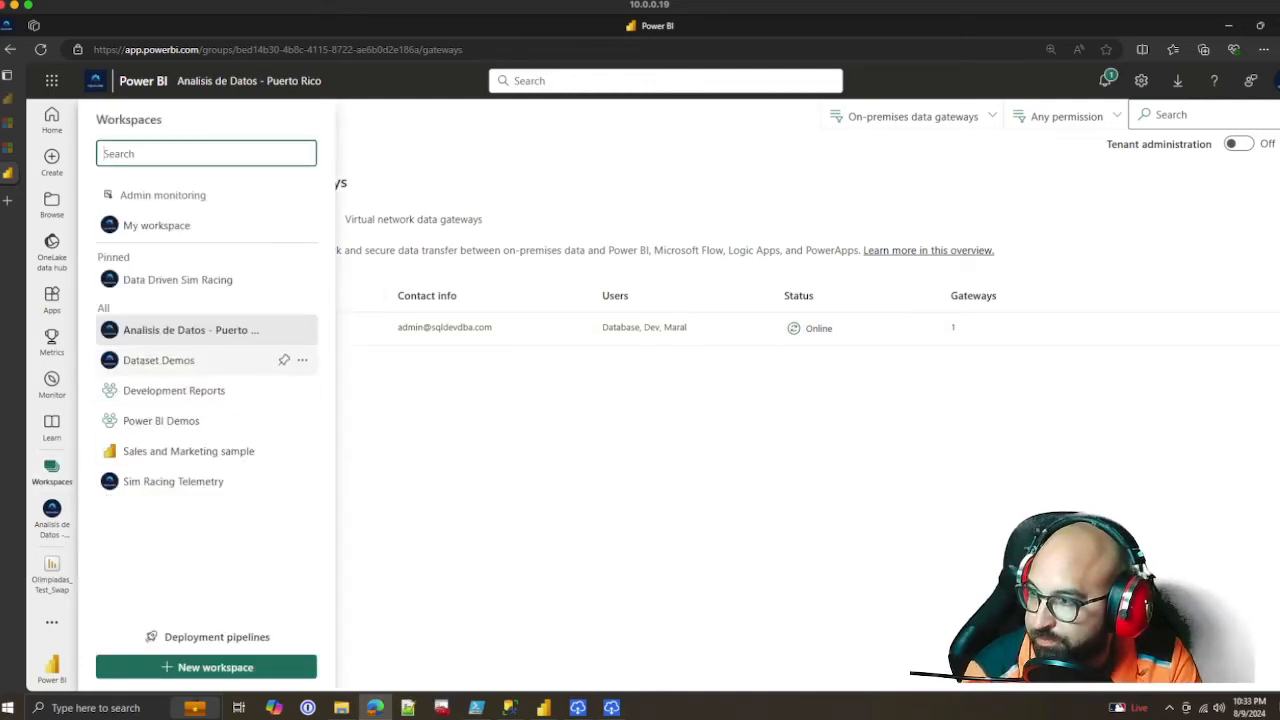
click(185, 330)
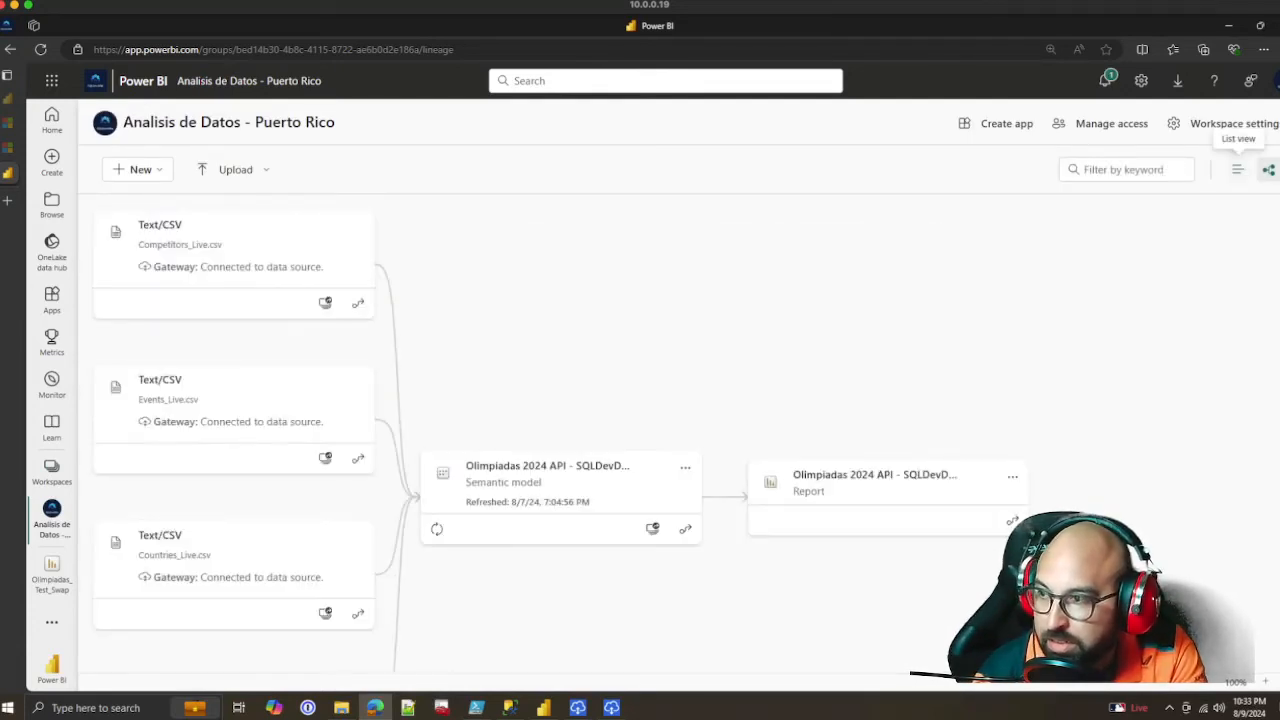
click(1238, 170)
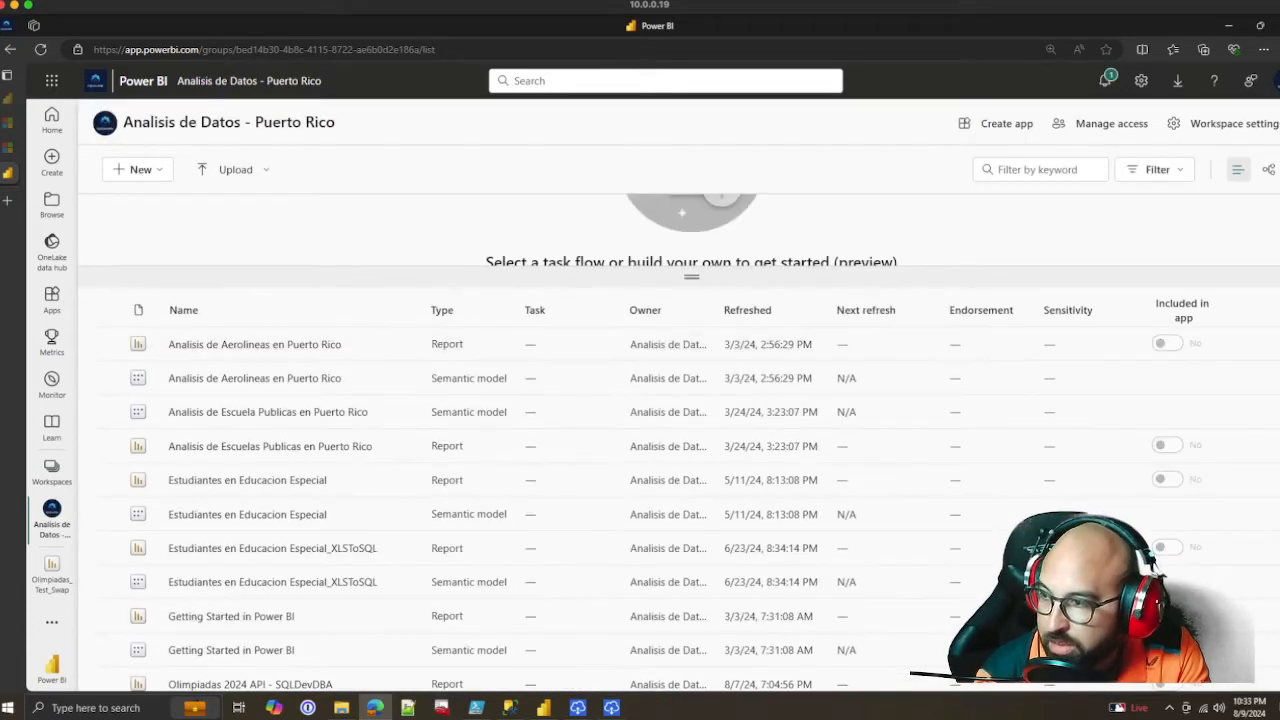
scroll(250, 445, down, 4)
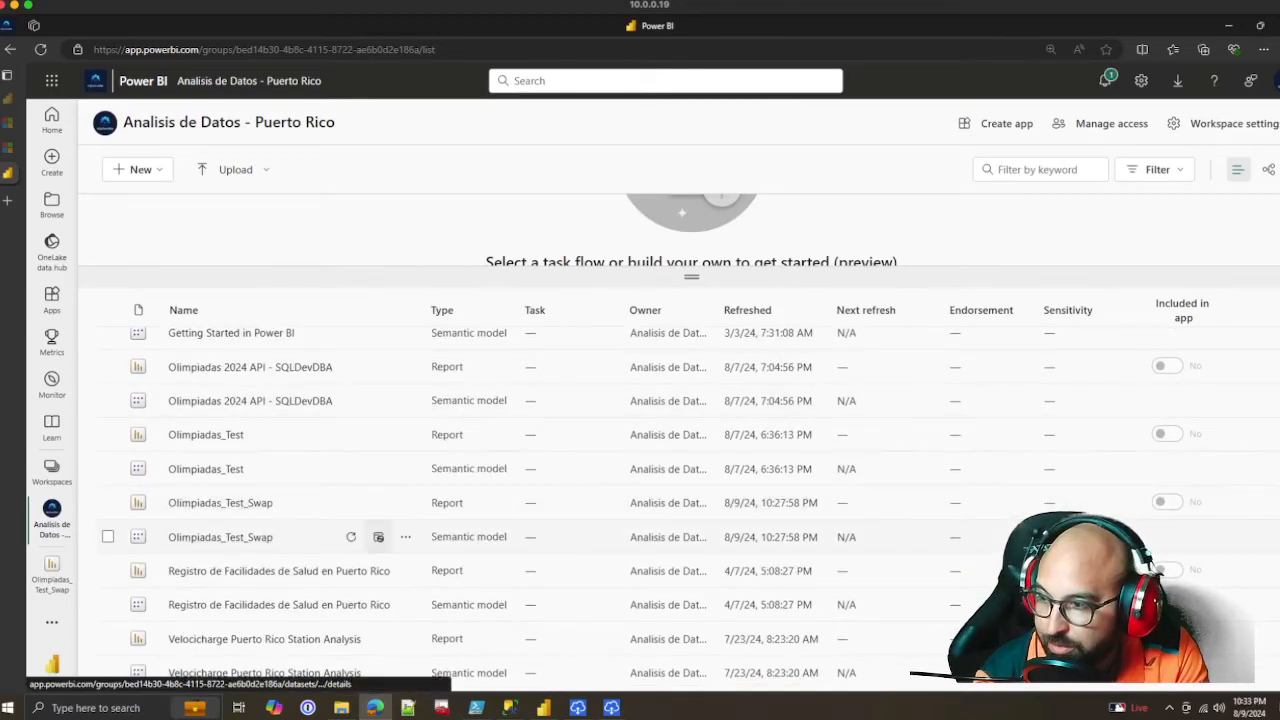
click(351, 537)
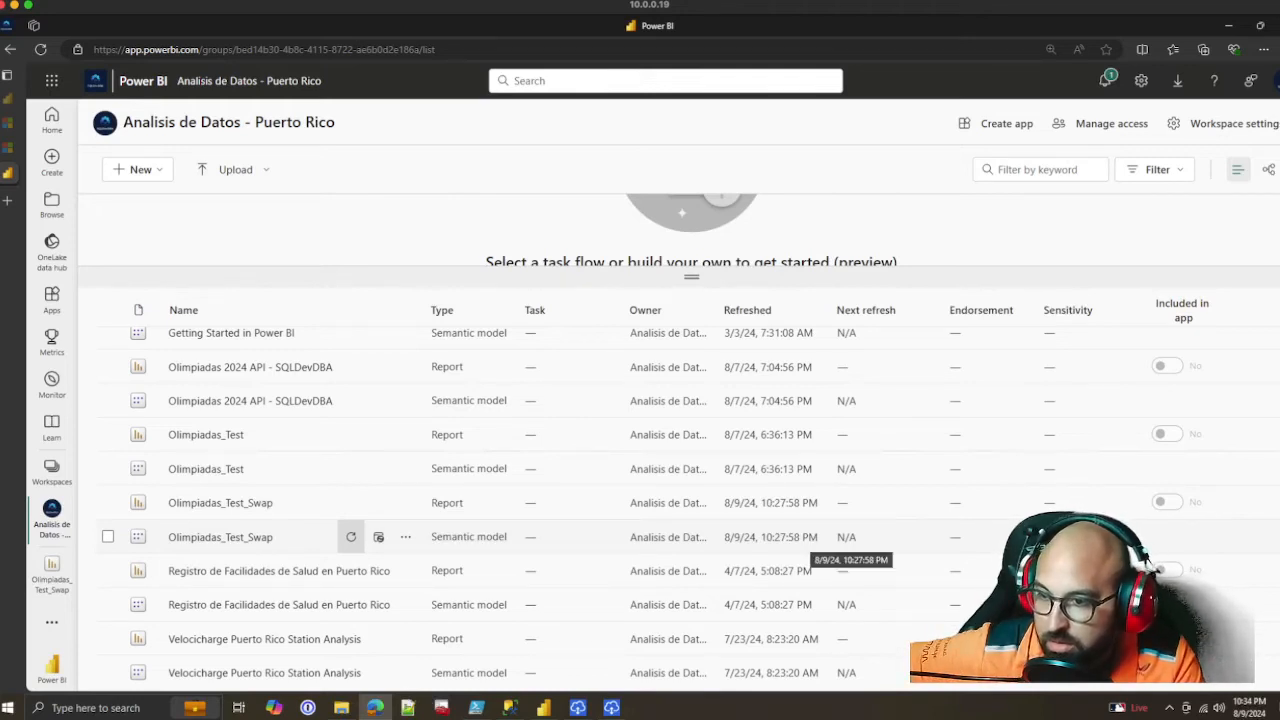
Check the Refreshed date and time of the Olimpiadas_Test_Swap semantic model in the workspace list
drag(811, 537, 730, 537)
click(731, 537)
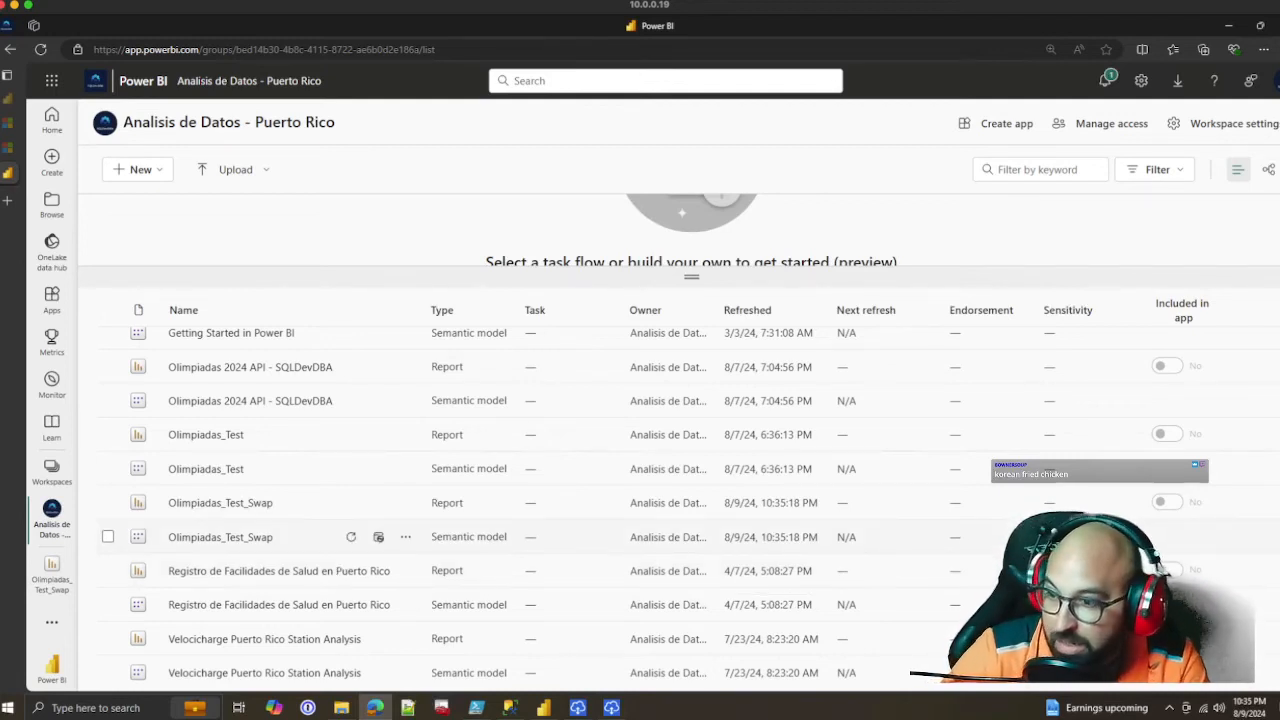
drag(818, 537, 724, 537)
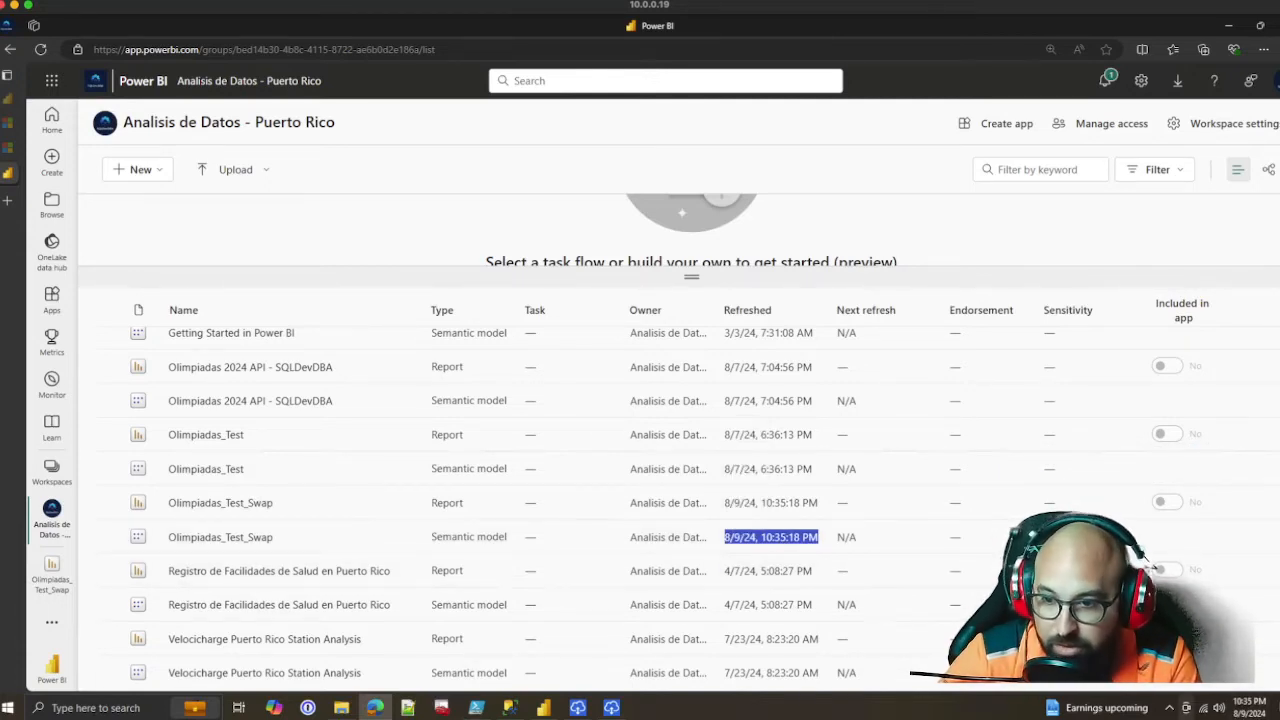
drag(819, 537, 724, 537)
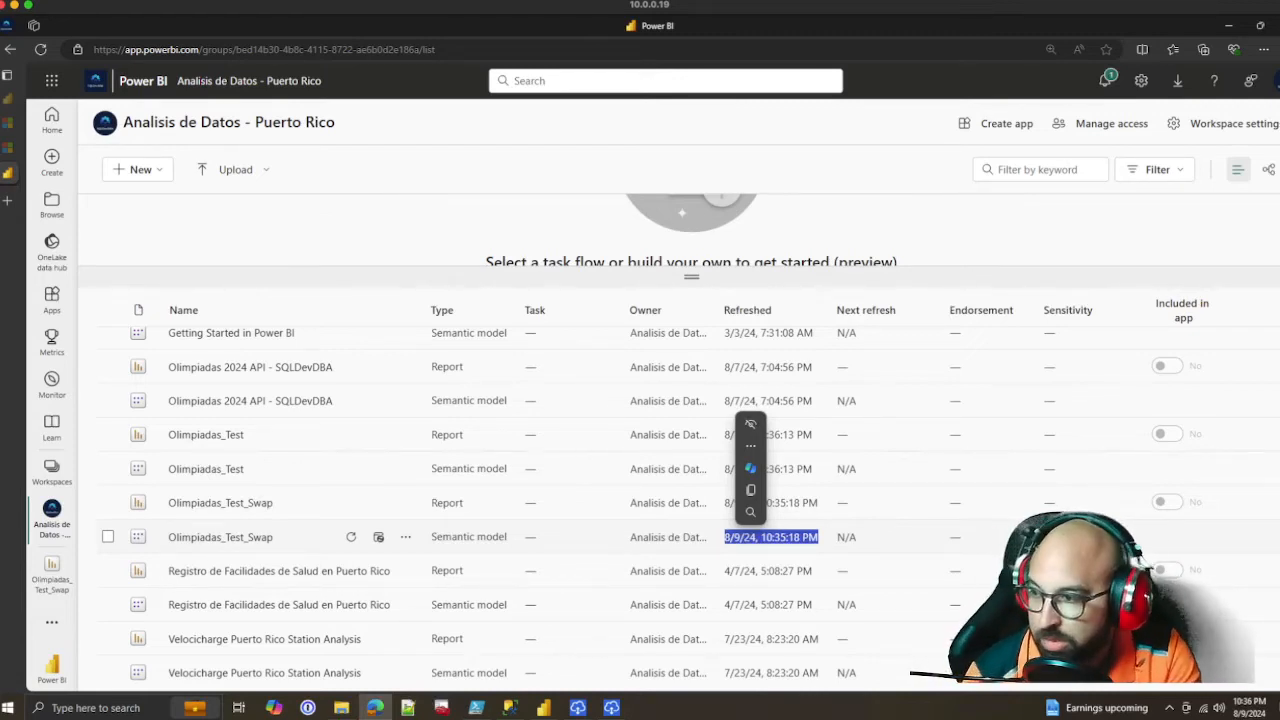
click(752, 537)
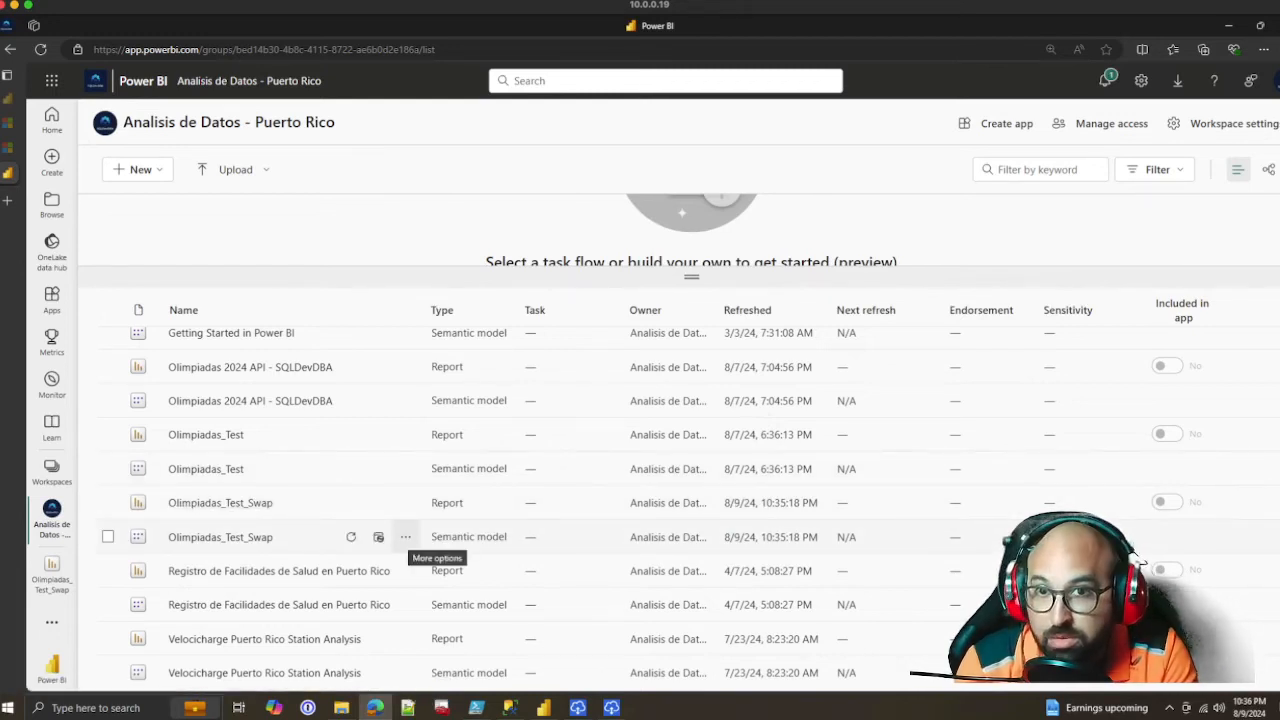
Open the settings of the Olimpiadas_Test_Swap semantic model from the workspace list
click(405, 537)
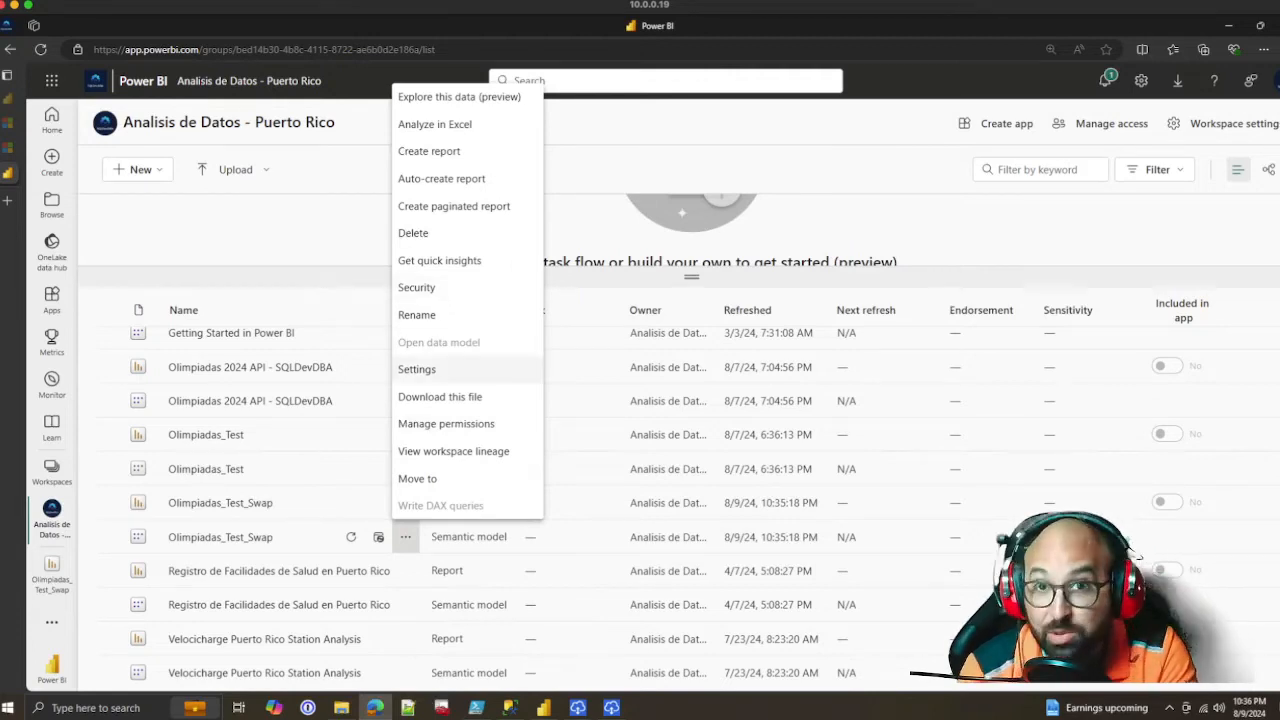
click(416, 369)
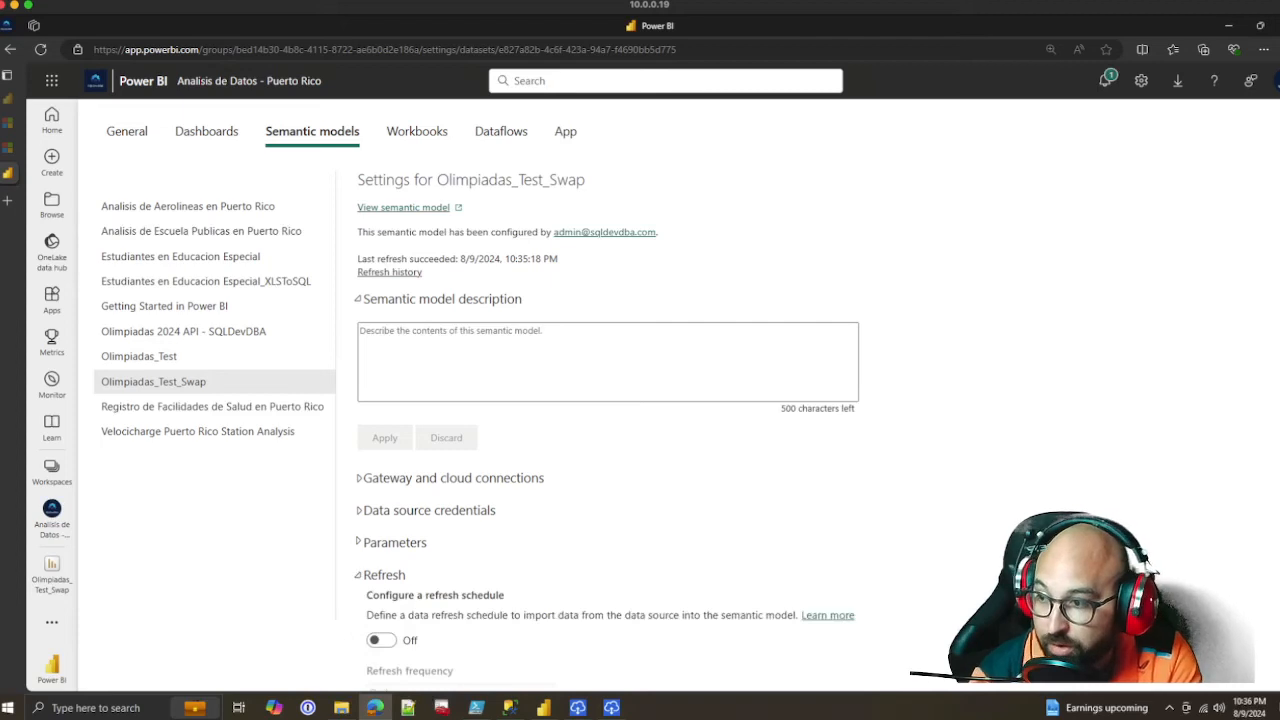
Expand the gateway and cloud connections and the data source credentials sections, and review the gateway mapping and the credentials note
scroll(640, 400, down, 2)
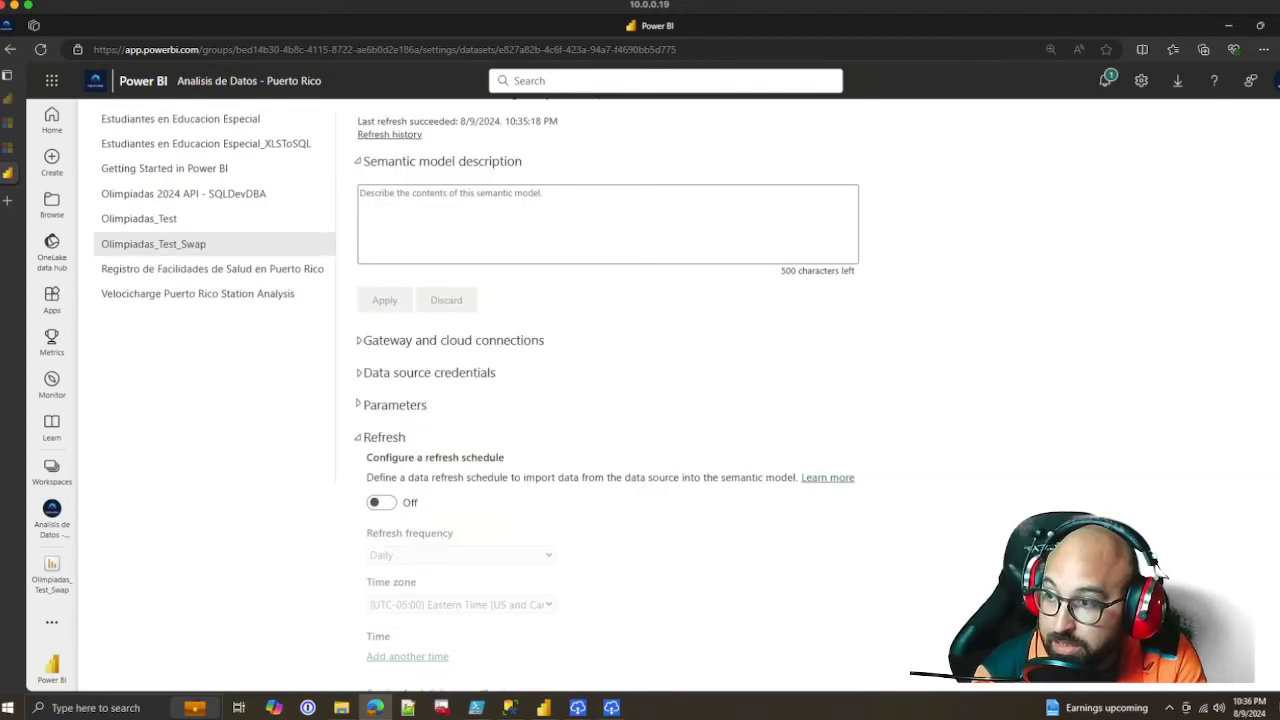
click(453, 341)
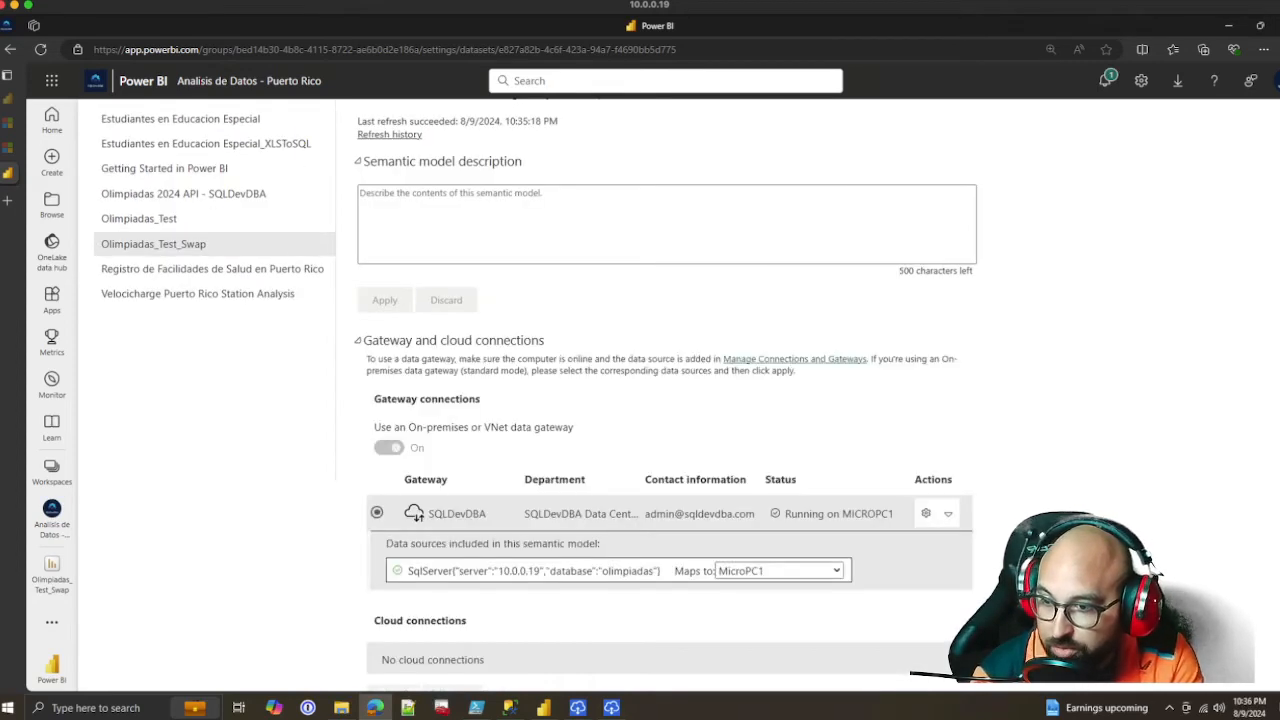
scroll(640, 400, down, 4)
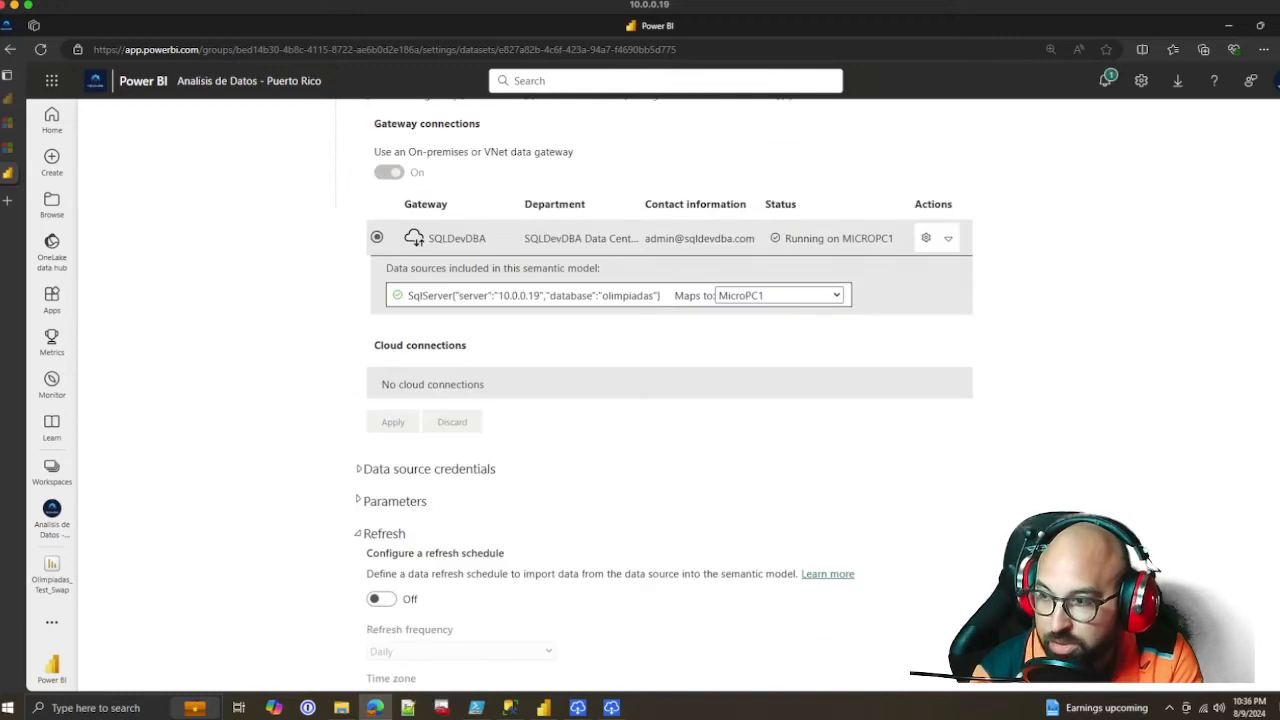
click(429, 469)
drag(481, 488, 704, 488)
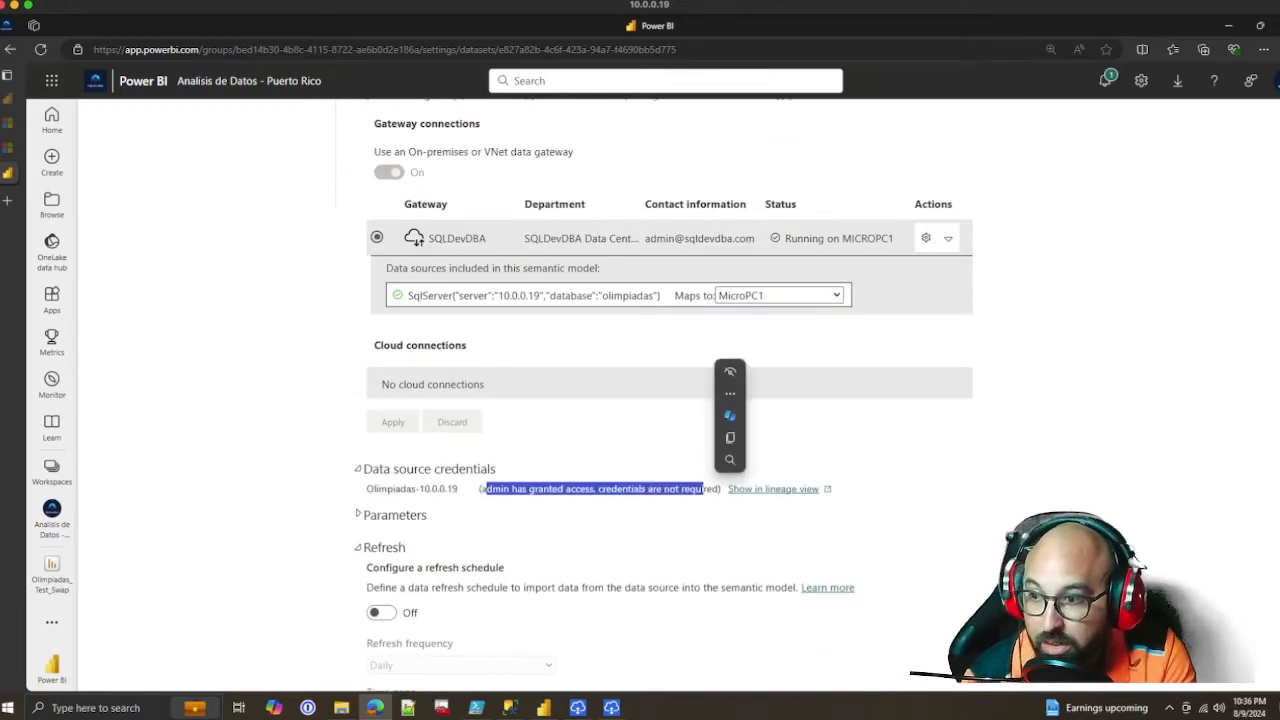
drag(521, 488, 679, 488)
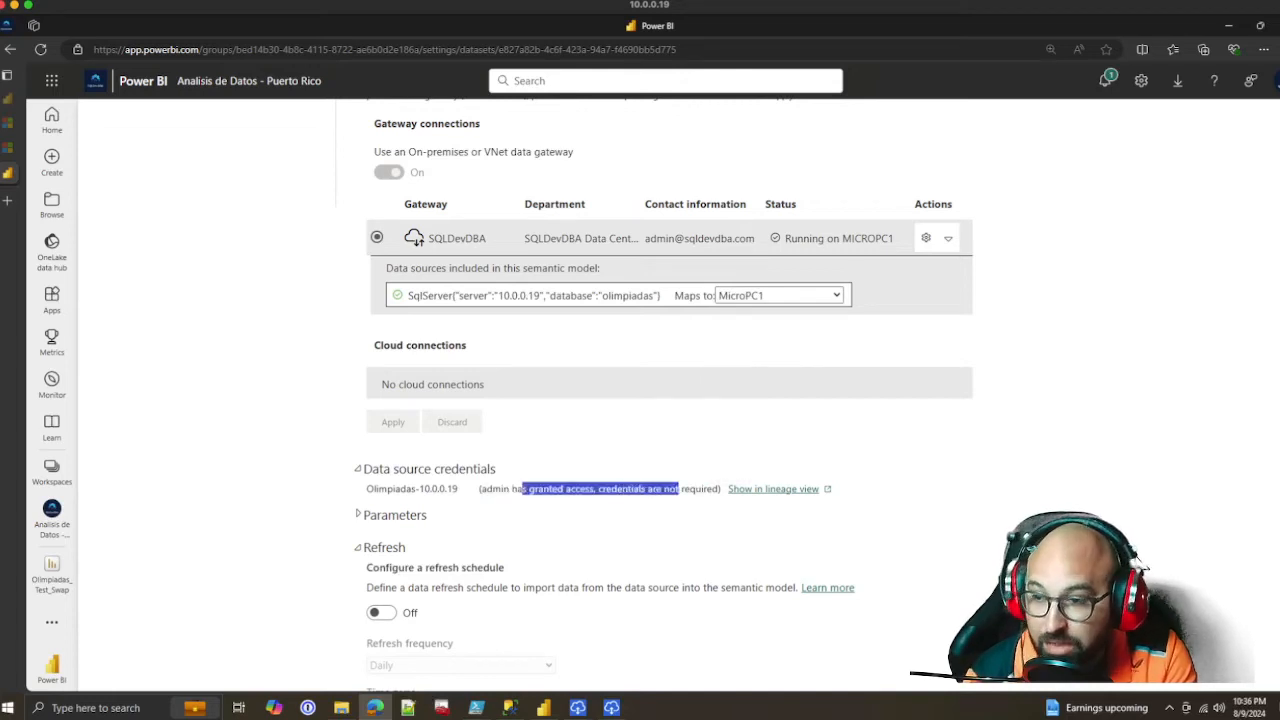
scroll(679, 450, down, 2)
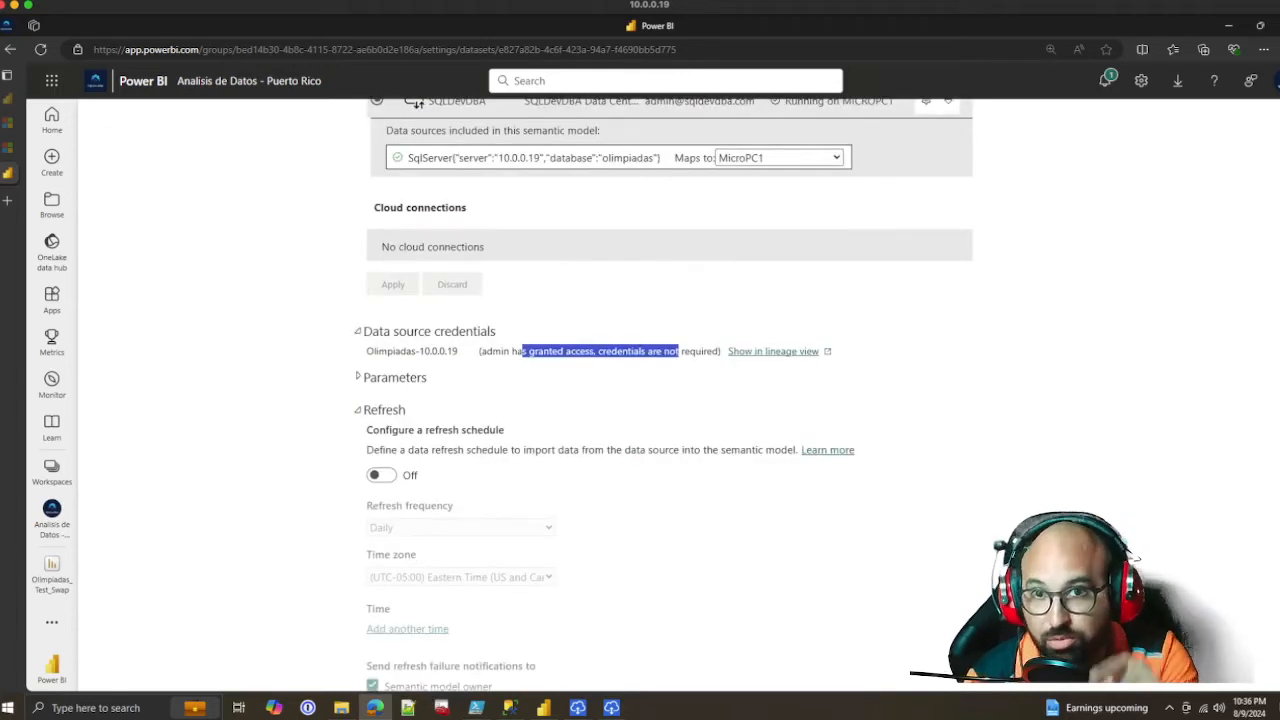
click(679, 400)
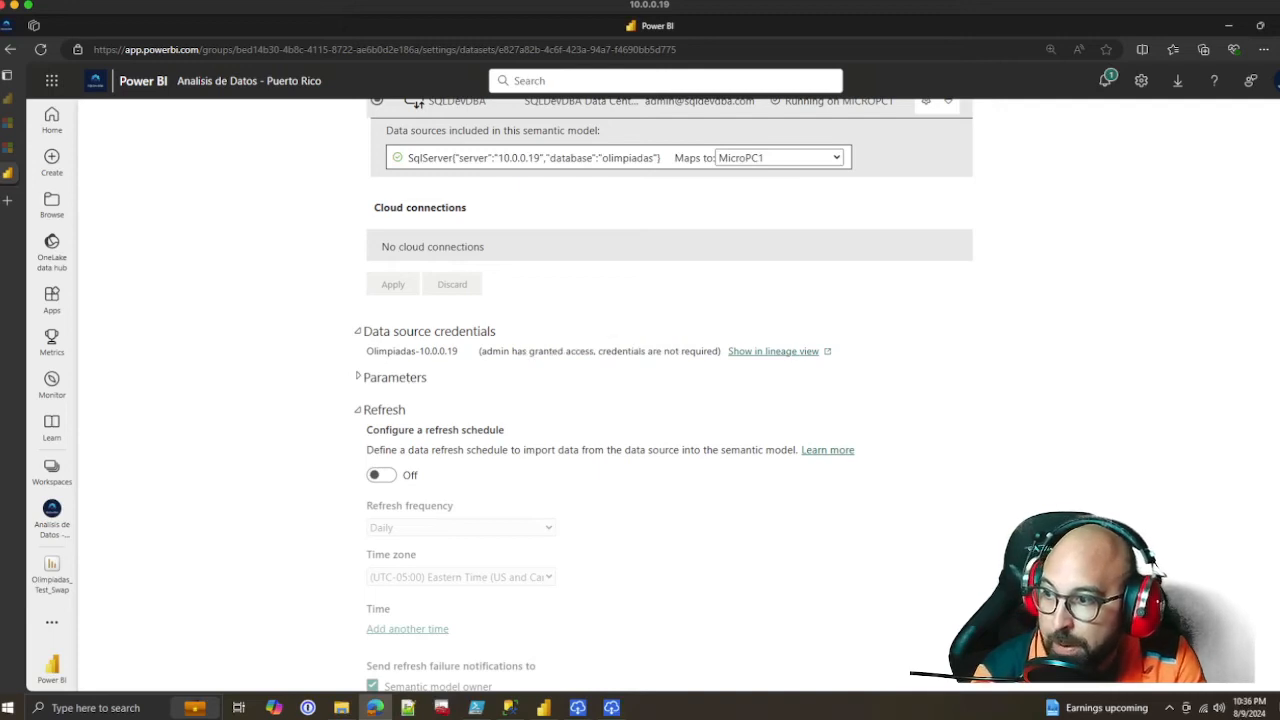
Turn on the refresh schedule for the semantic model with a Daily refresh frequency
click(381, 474)
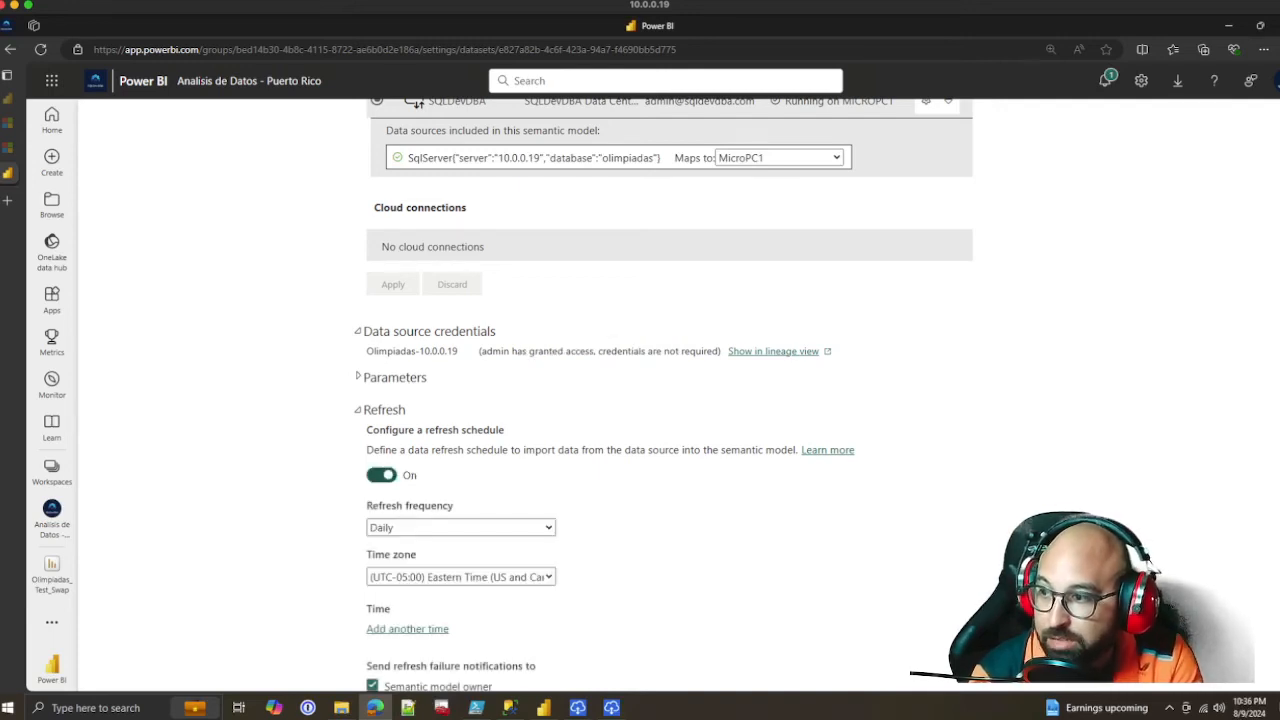
scroll(381, 474, down, 3)
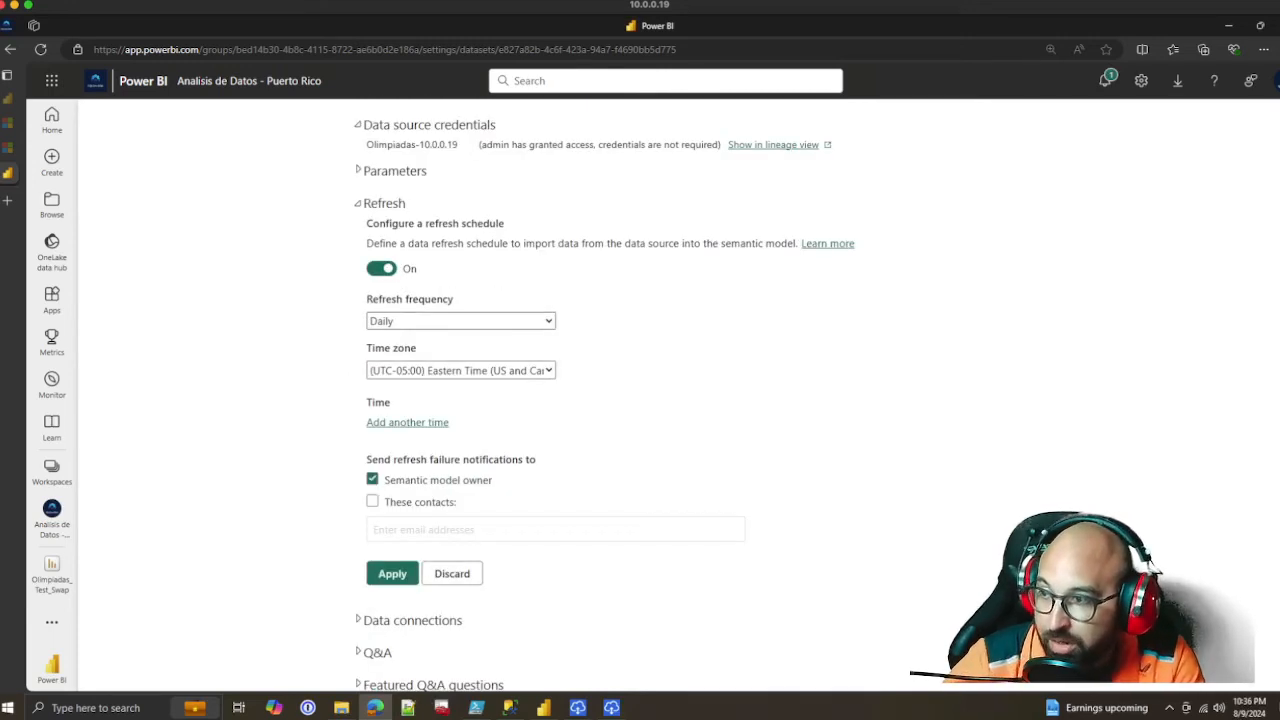
click(459, 321)
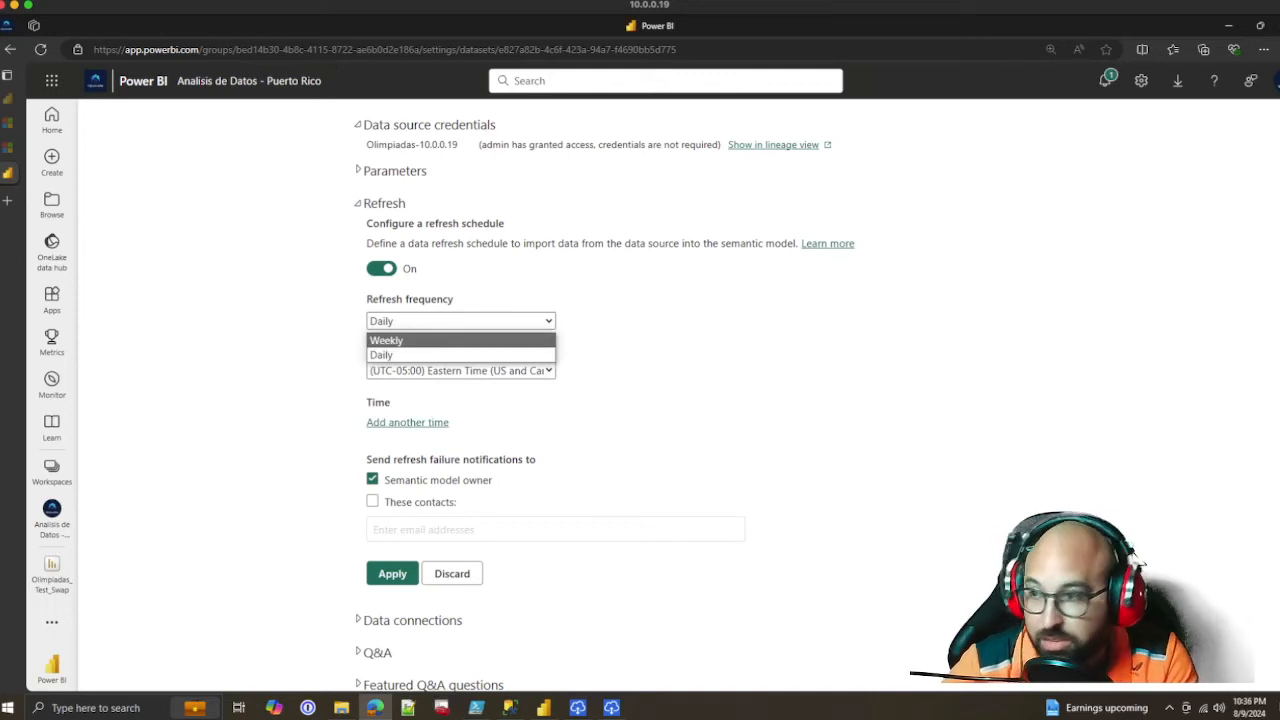
click(459, 355)
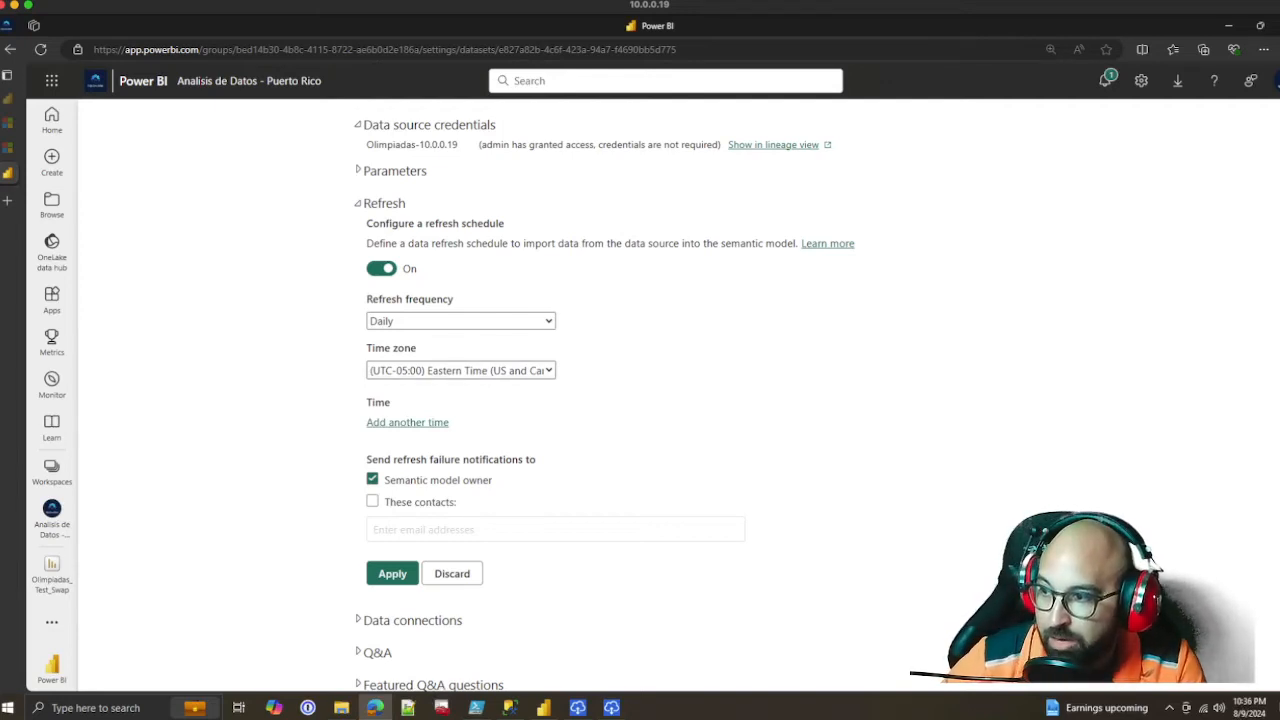
Add two scheduled refresh times, 7:00 AM and 9:00 AM
click(407, 422)
click(385, 424)
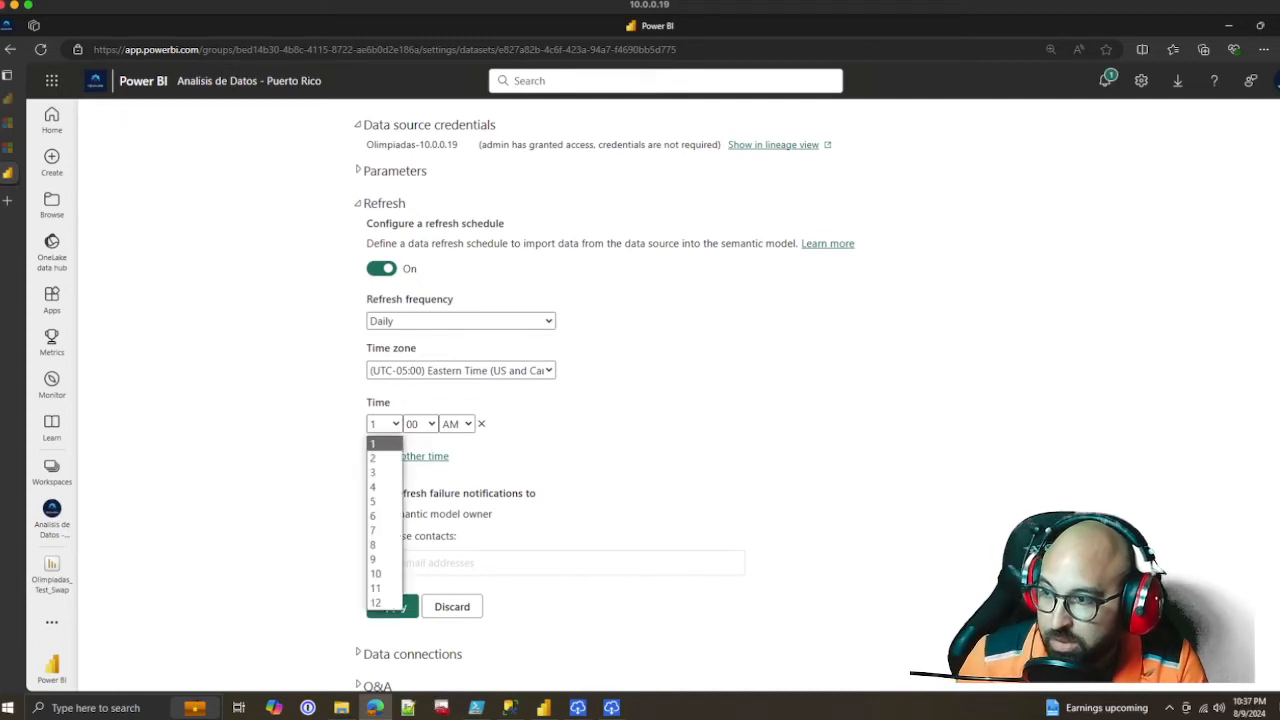
click(384, 530)
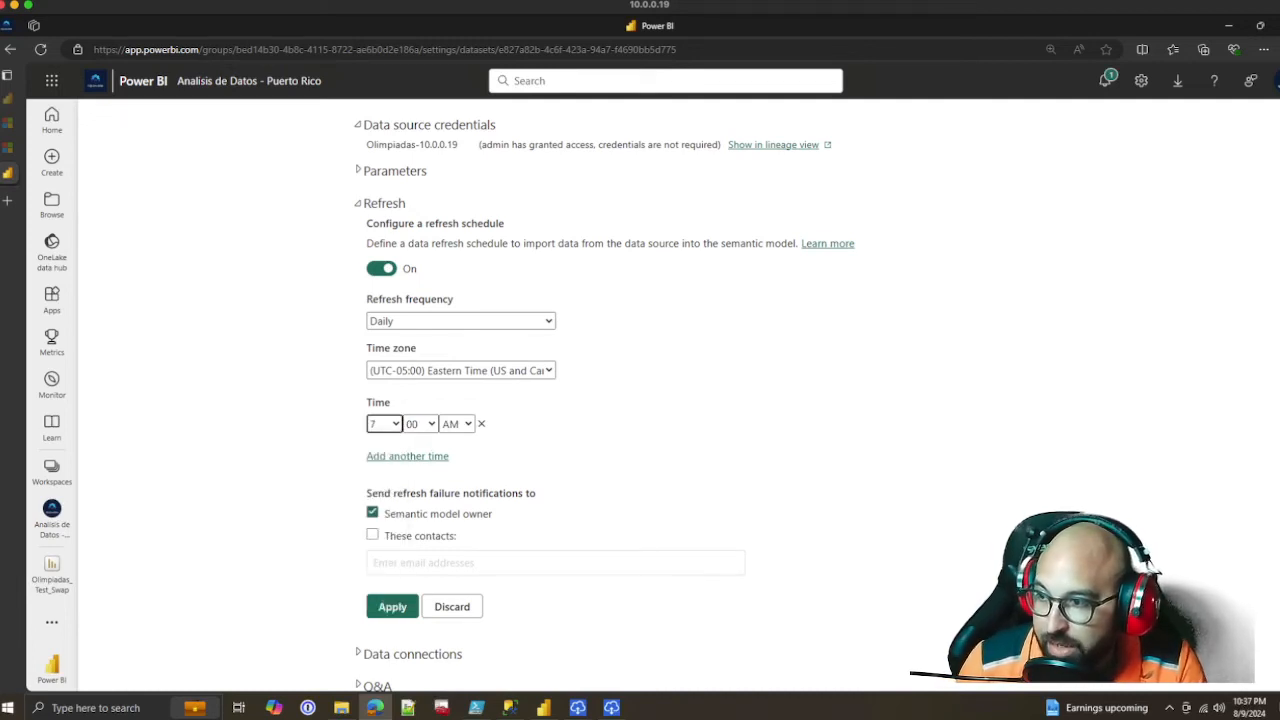
click(587, 447)
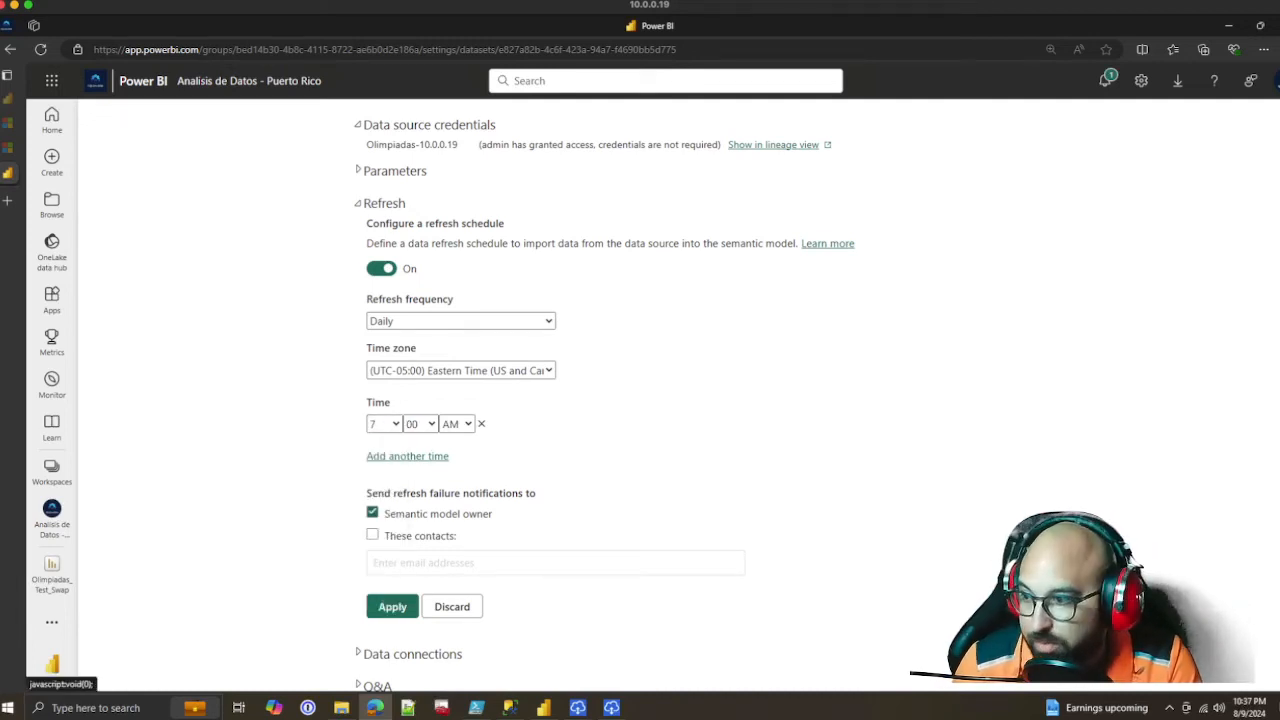
click(407, 456)
click(384, 457)
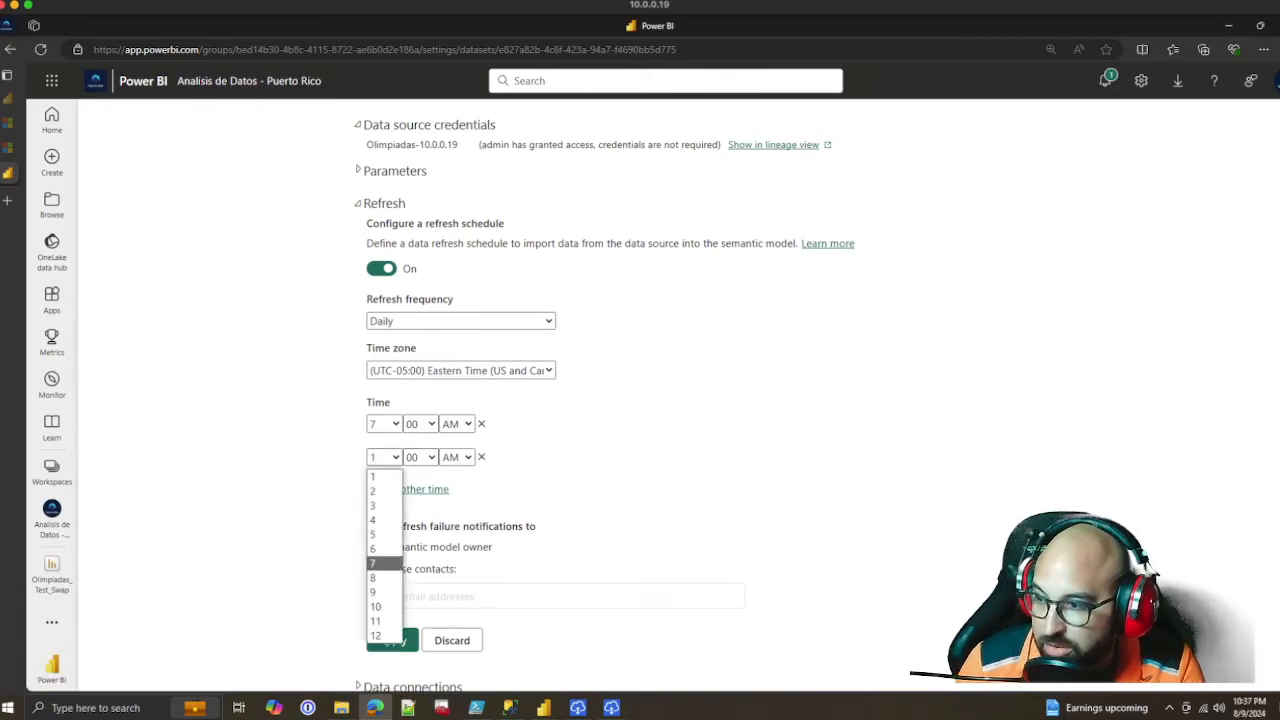
click(384, 592)
click(421, 457)
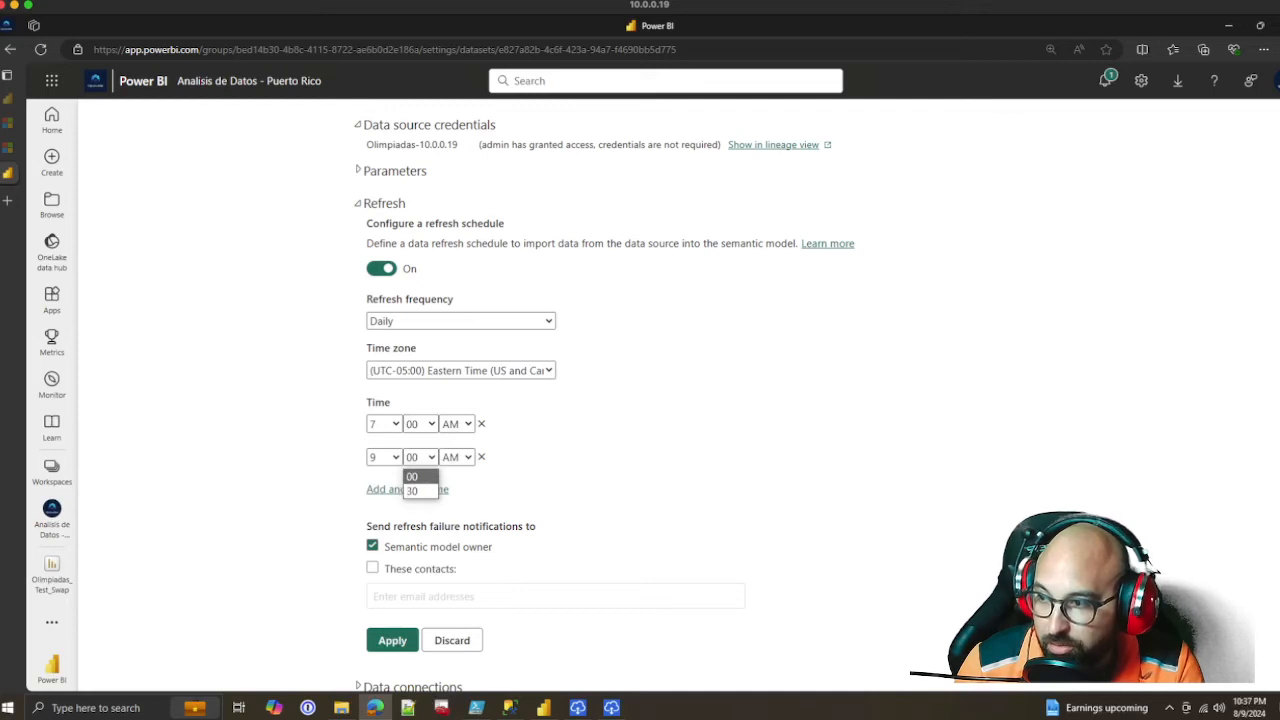
click(420, 477)
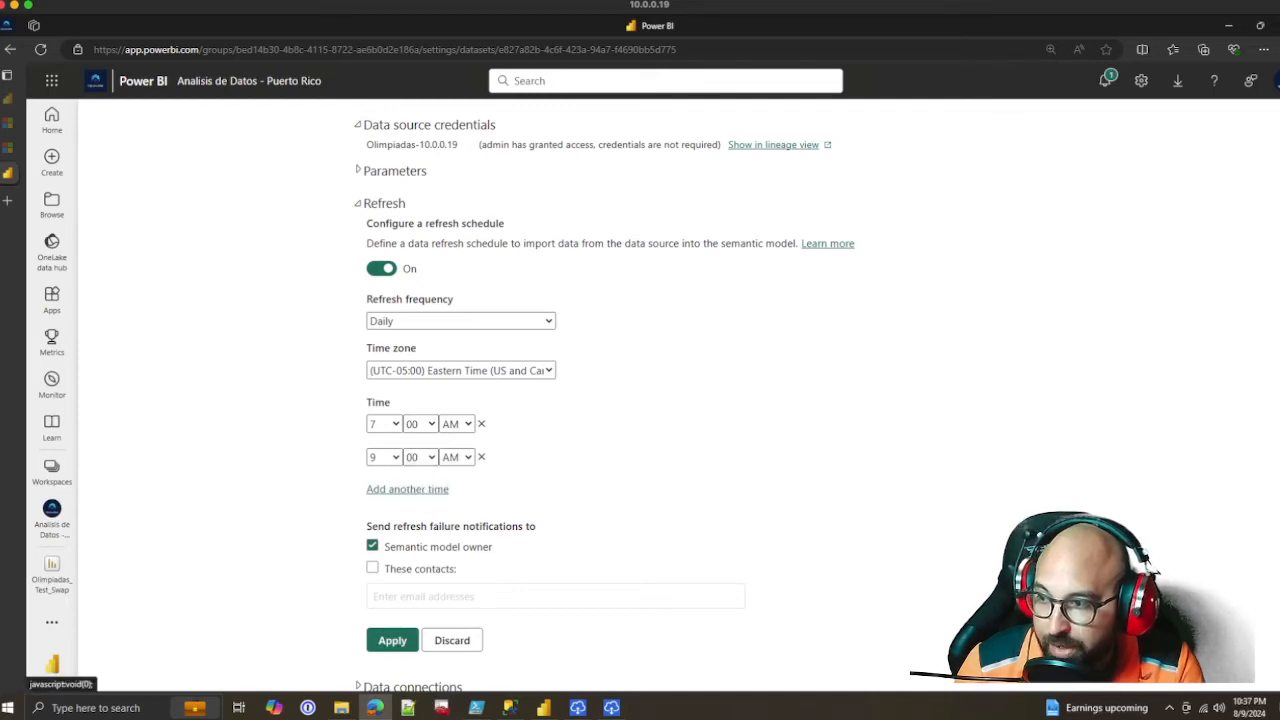
Add a third scheduled refresh time and set it to 2:00 PM
click(407, 489)
click(383, 490)
click(380, 610)
click(384, 490)
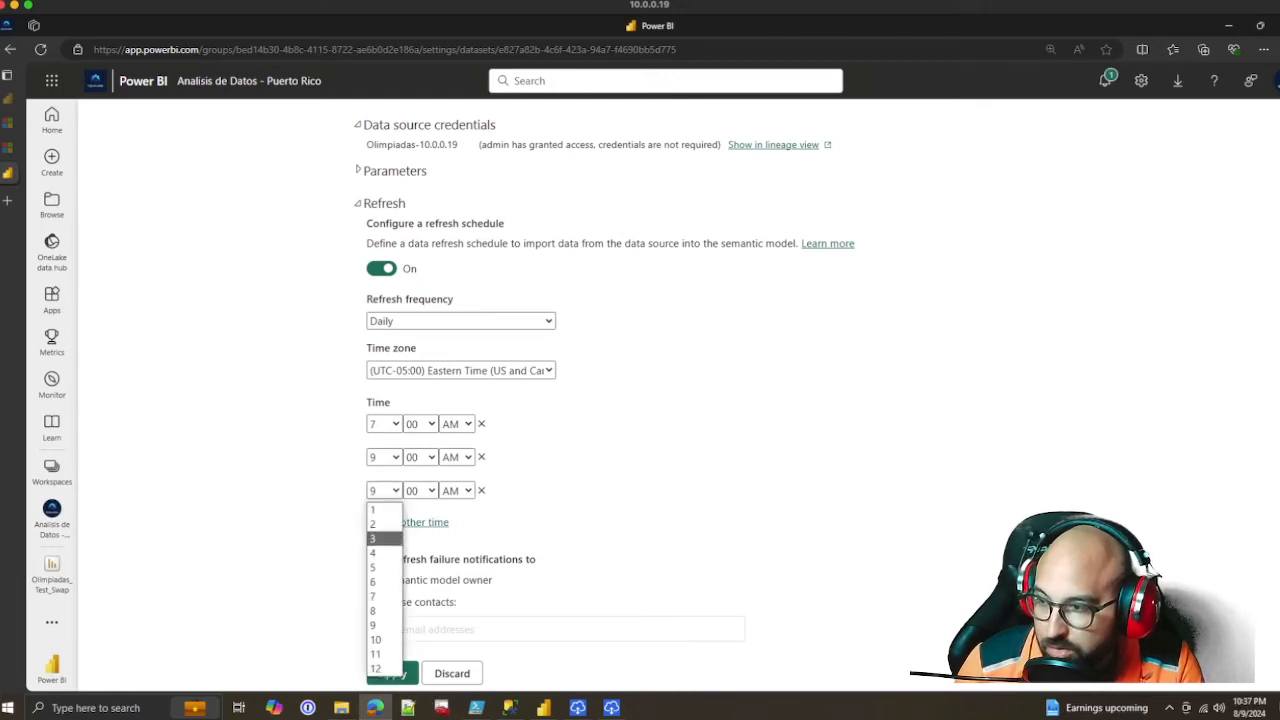
click(380, 524)
click(456, 490)
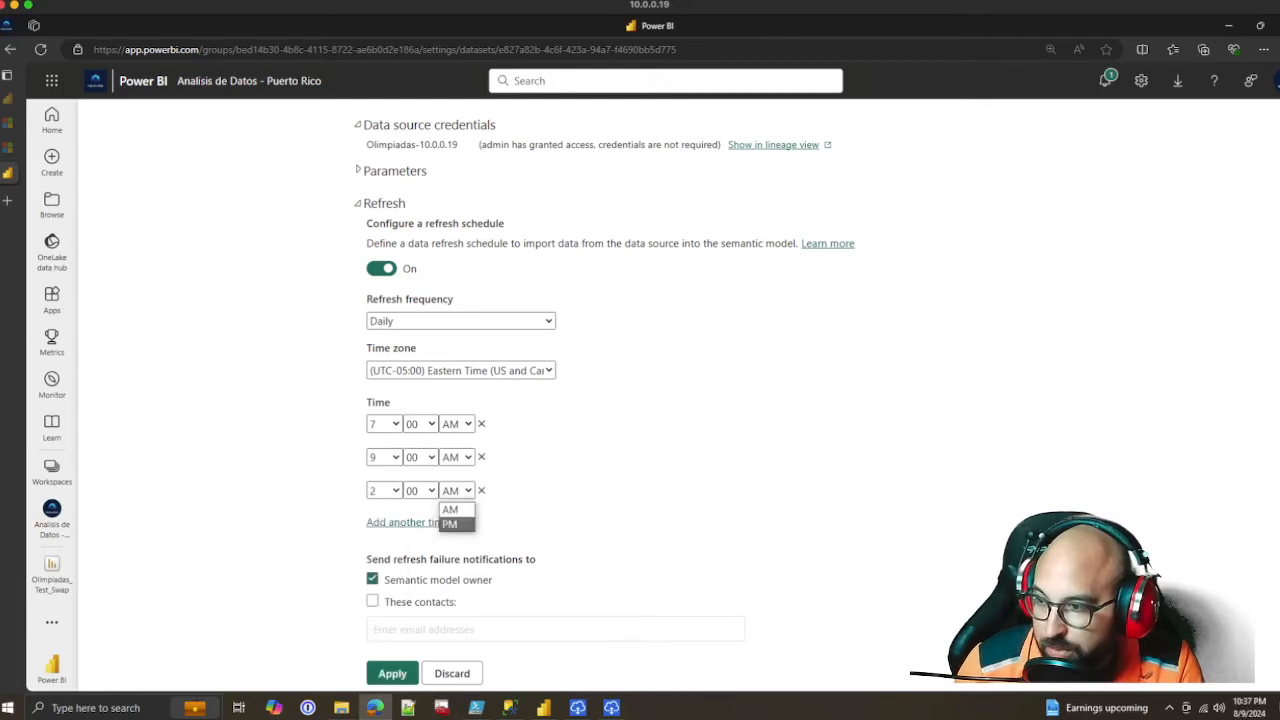
click(449, 520)
Add a fourth scheduled refresh time and set it to 6:00 PM
click(407, 522)
click(384, 523)
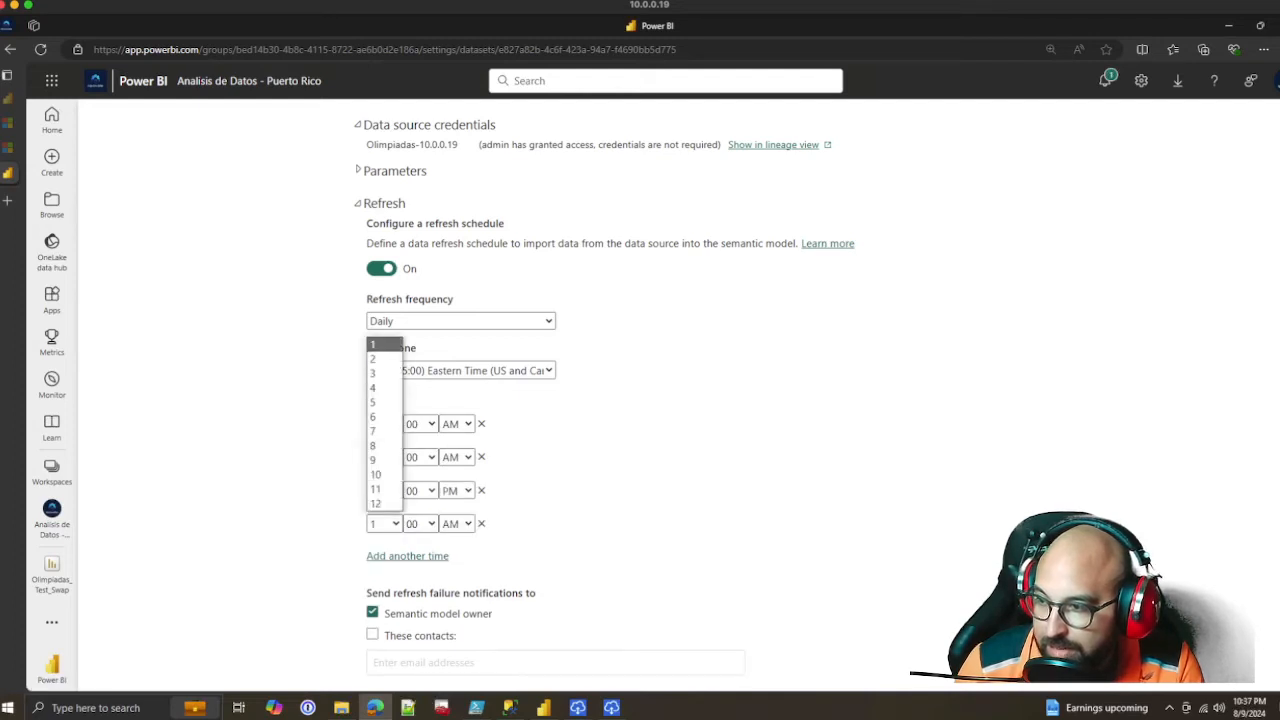
click(384, 416)
click(456, 523)
click(449, 554)
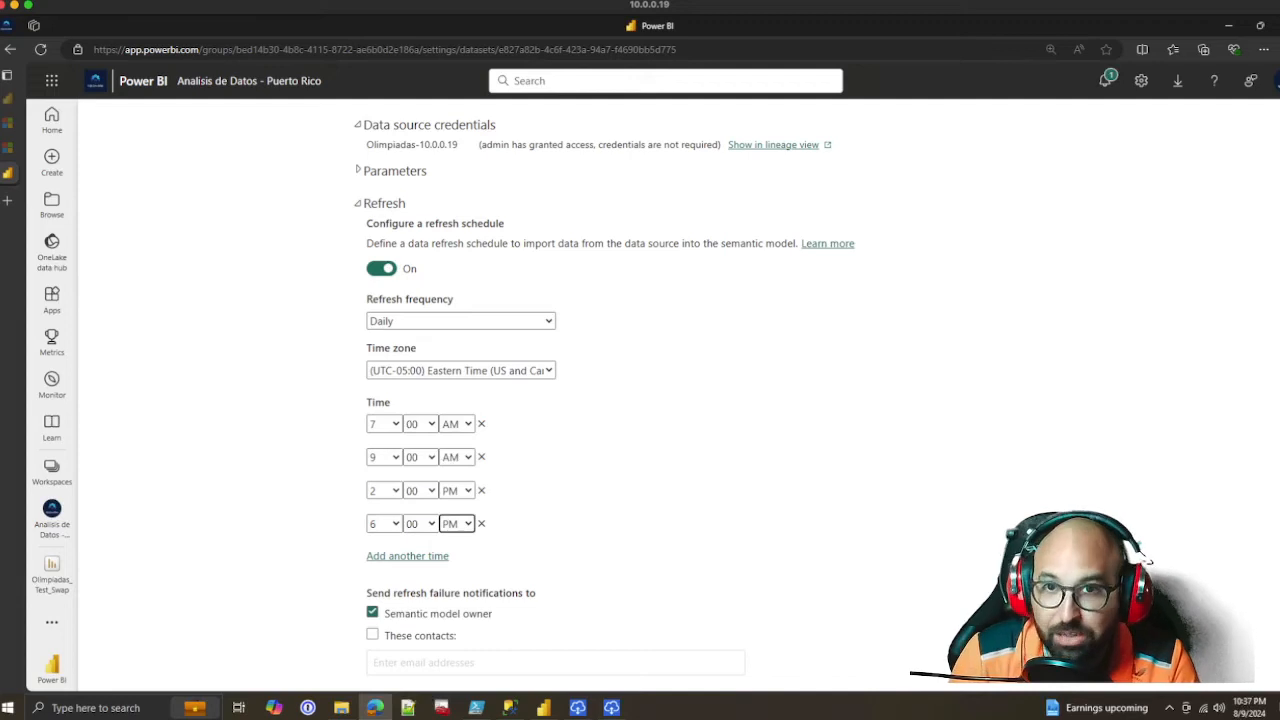
Add four more time entries to the refresh schedule, leaving them at their default time
click(407, 555)
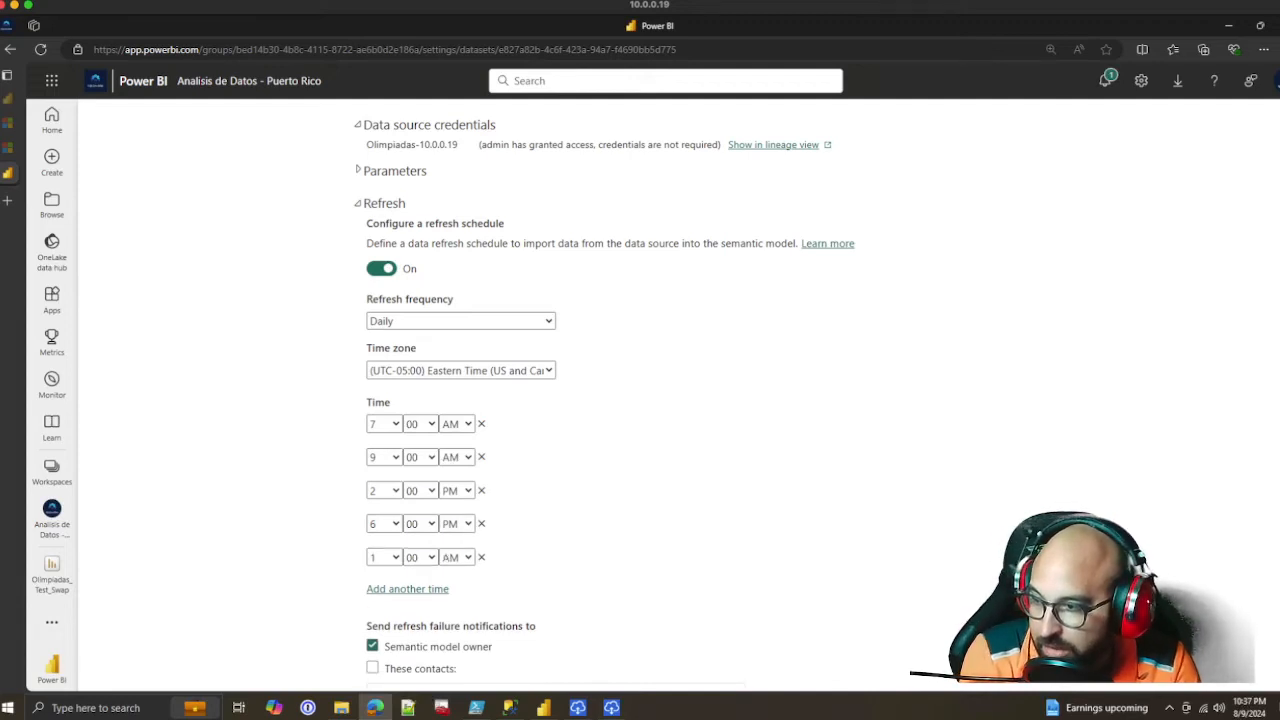
scroll(407, 500, down, 3)
click(407, 451)
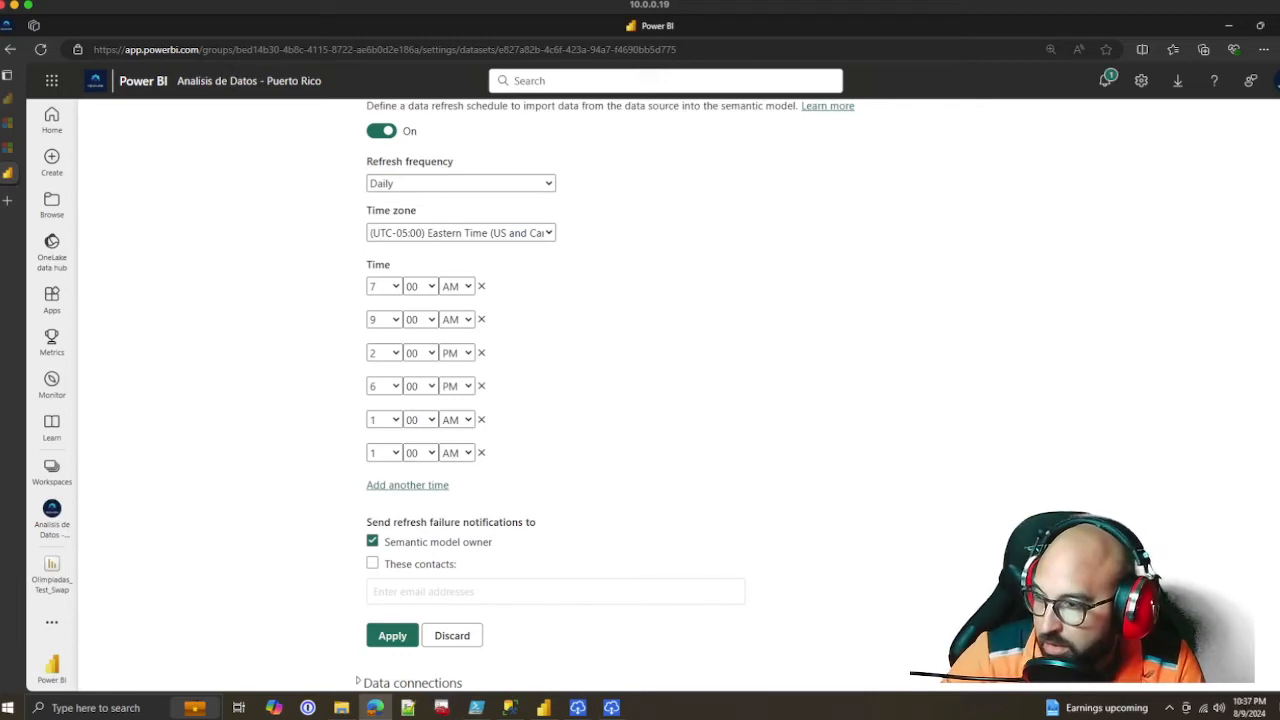
click(407, 485)
click(407, 518)
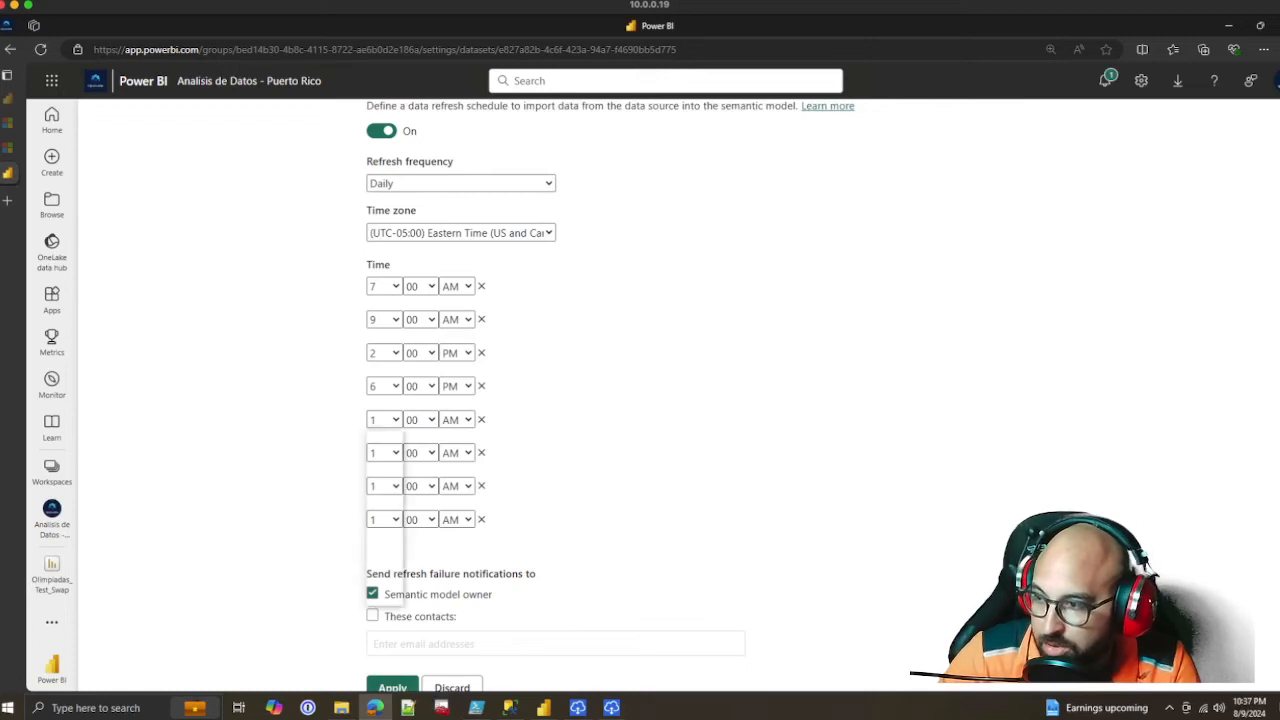
Set the fifth refresh time to 8:00 PM and the sixth to 10:00 PM
click(385, 420)
click(384, 539)
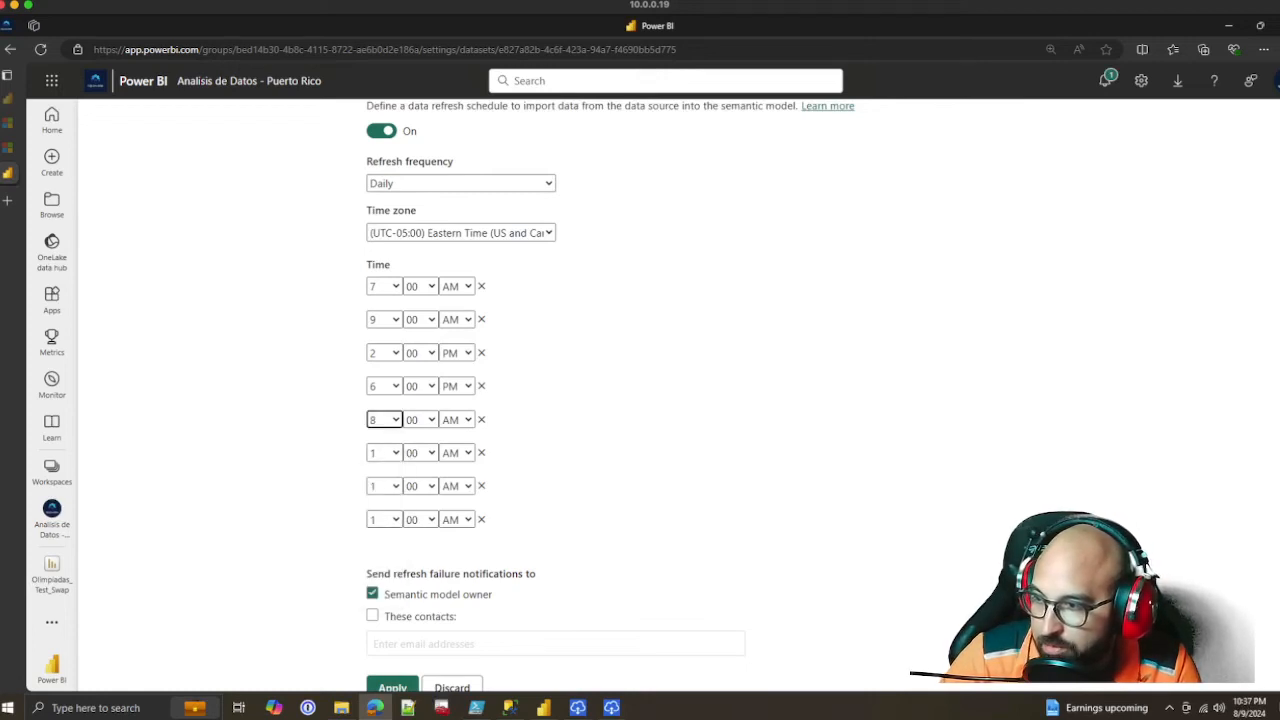
click(456, 420)
click(456, 451)
click(384, 453)
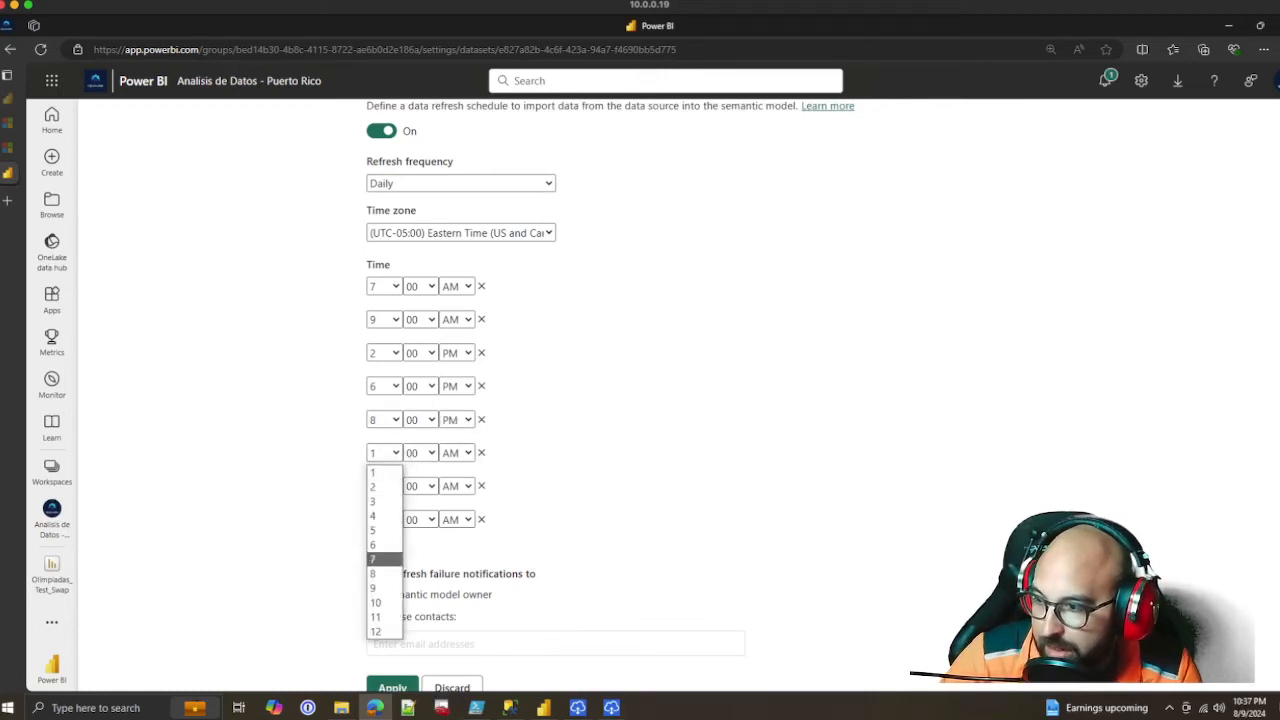
click(384, 603)
click(456, 453)
click(456, 486)
Set the seventh refresh time in the schedule to 11:00 PM
click(384, 486)
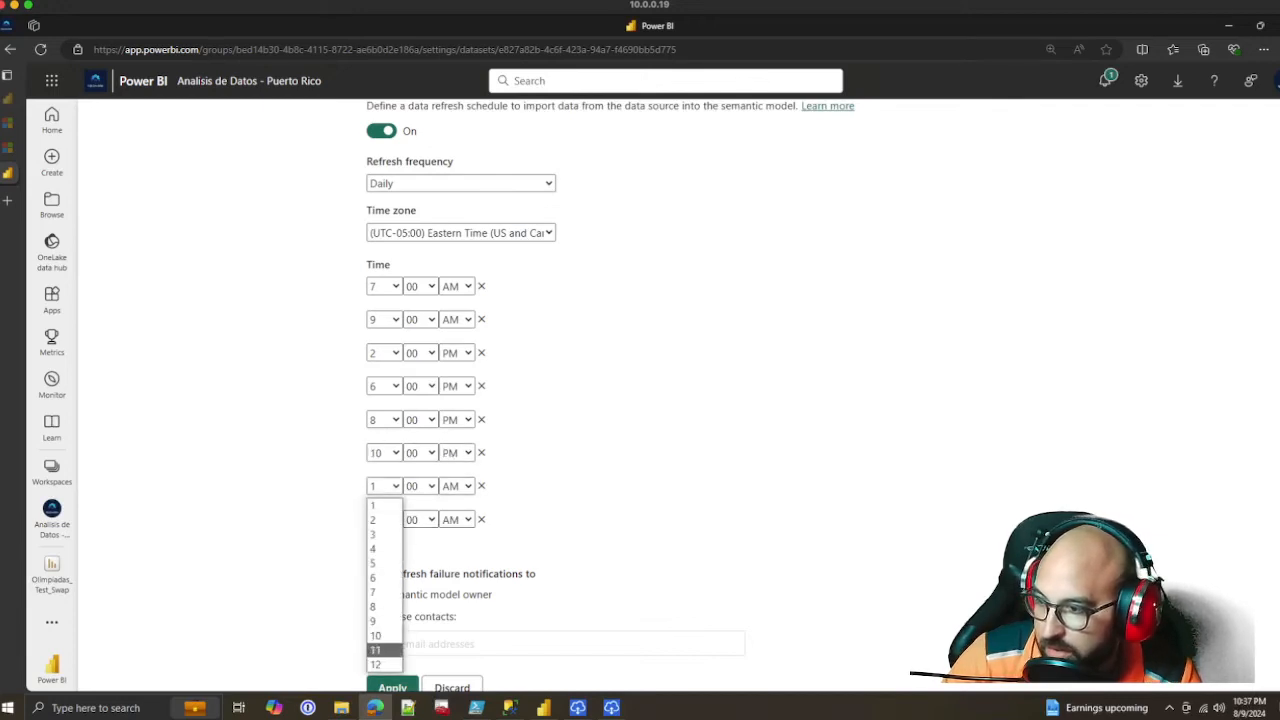
click(376, 650)
click(456, 486)
click(450, 520)
Set the eighth refresh time in the schedule to 11:30 PM
click(384, 519)
click(376, 499)
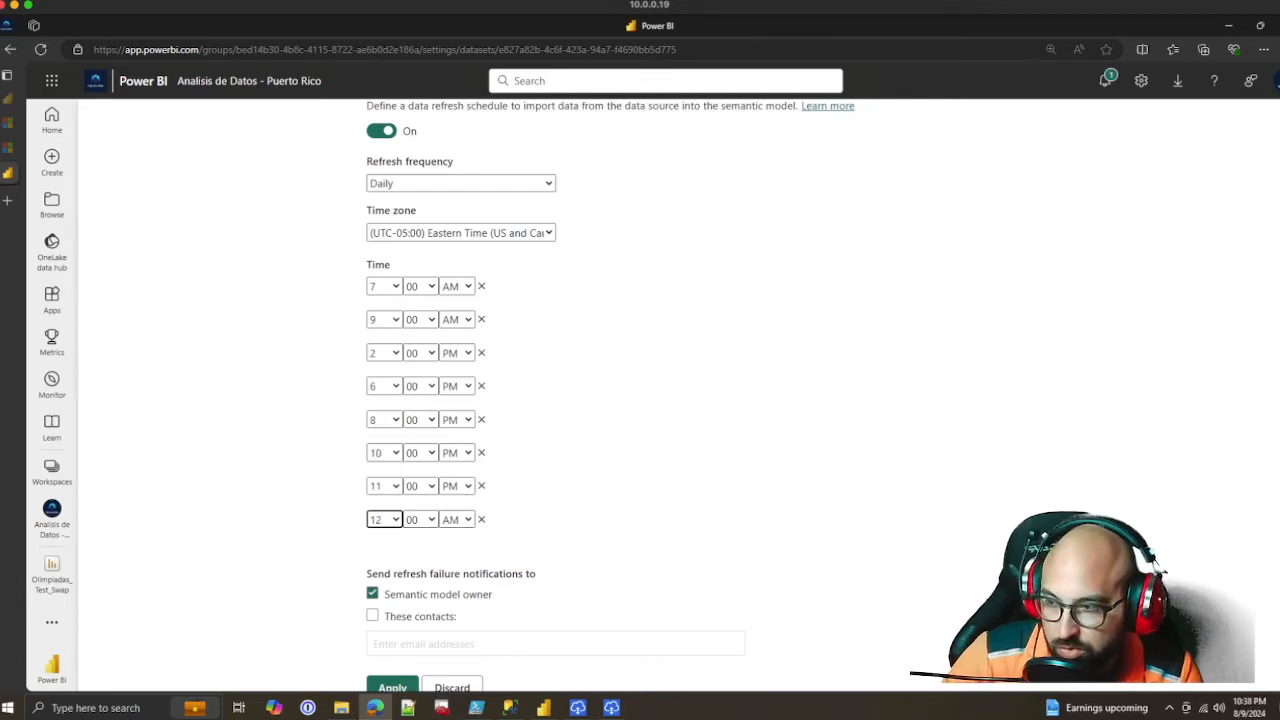
click(384, 519)
click(375, 485)
click(420, 519)
click(412, 551)
click(456, 519)
click(454, 553)
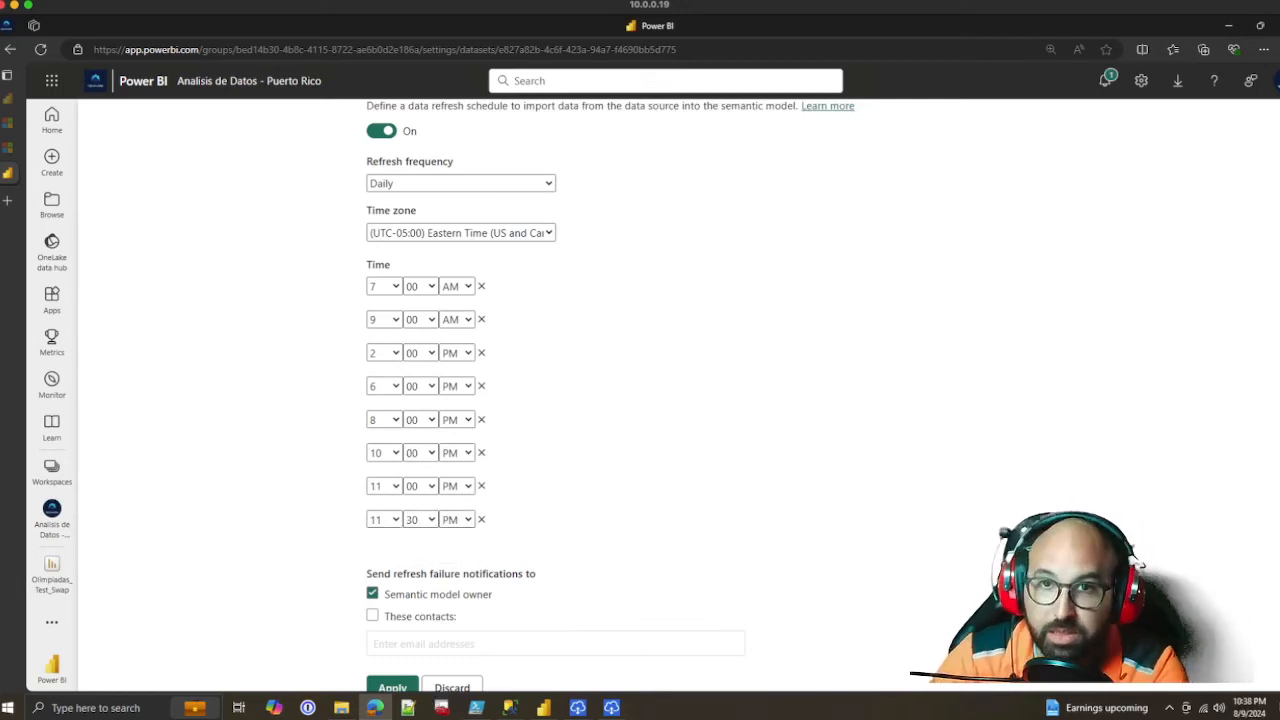
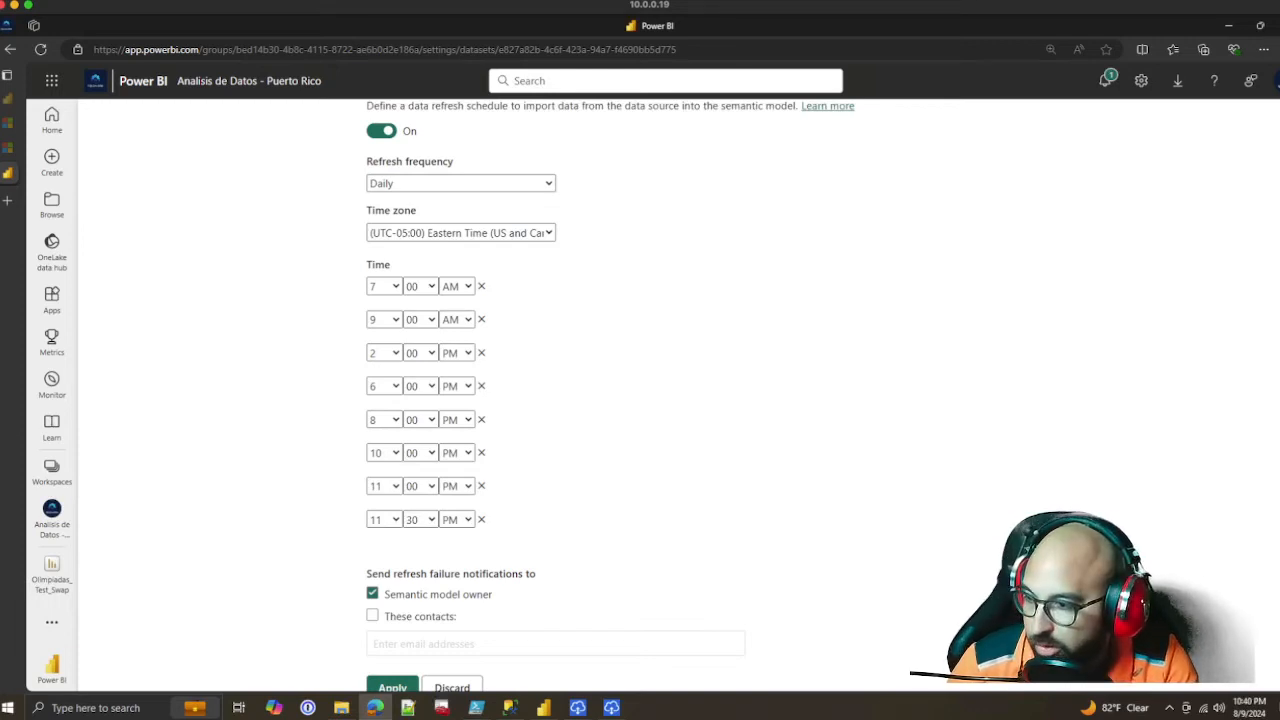
Add the database administrator's e-mail as an extra contact for refresh failure notifications and apply the refresh schedule
click(373, 616)
click(430, 644)
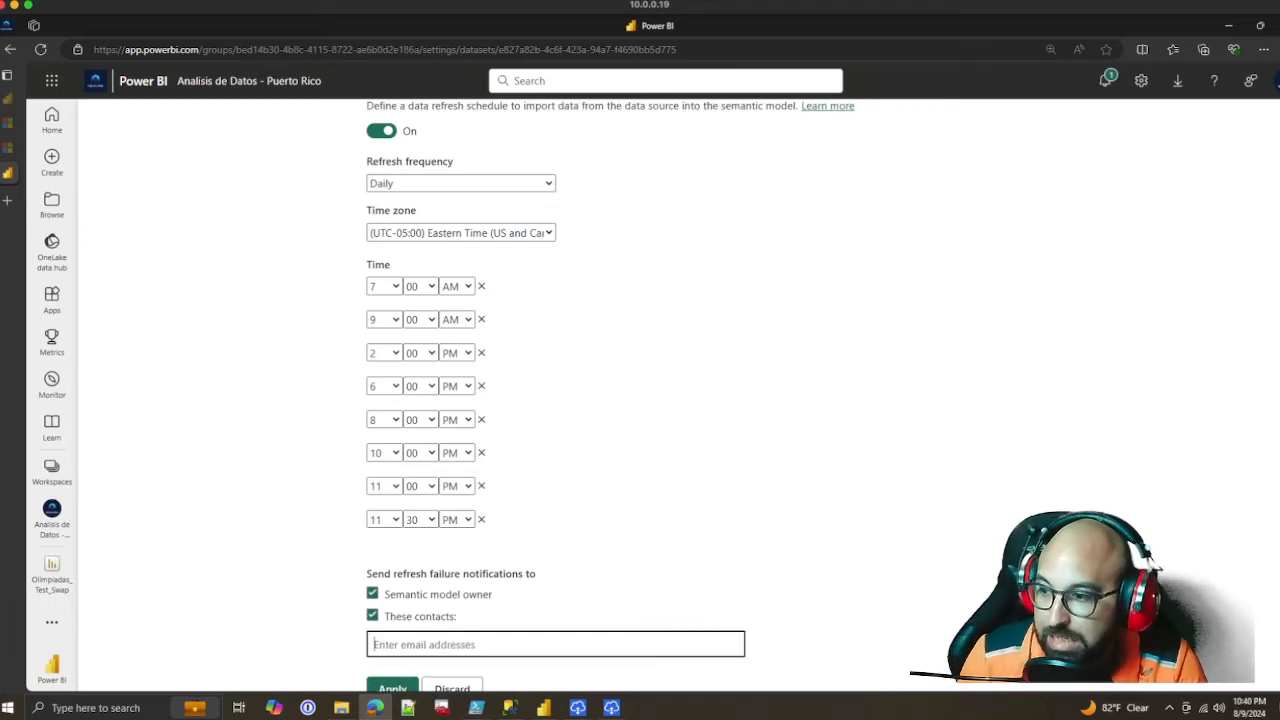
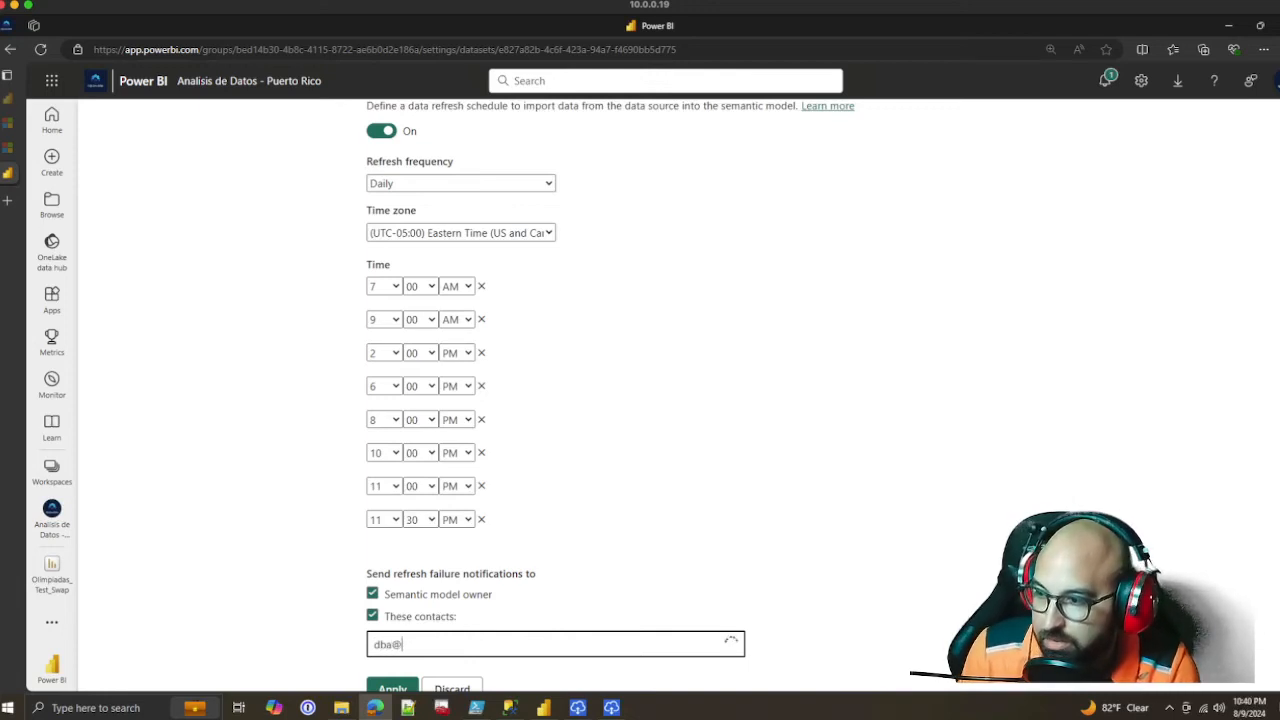
key(Return)
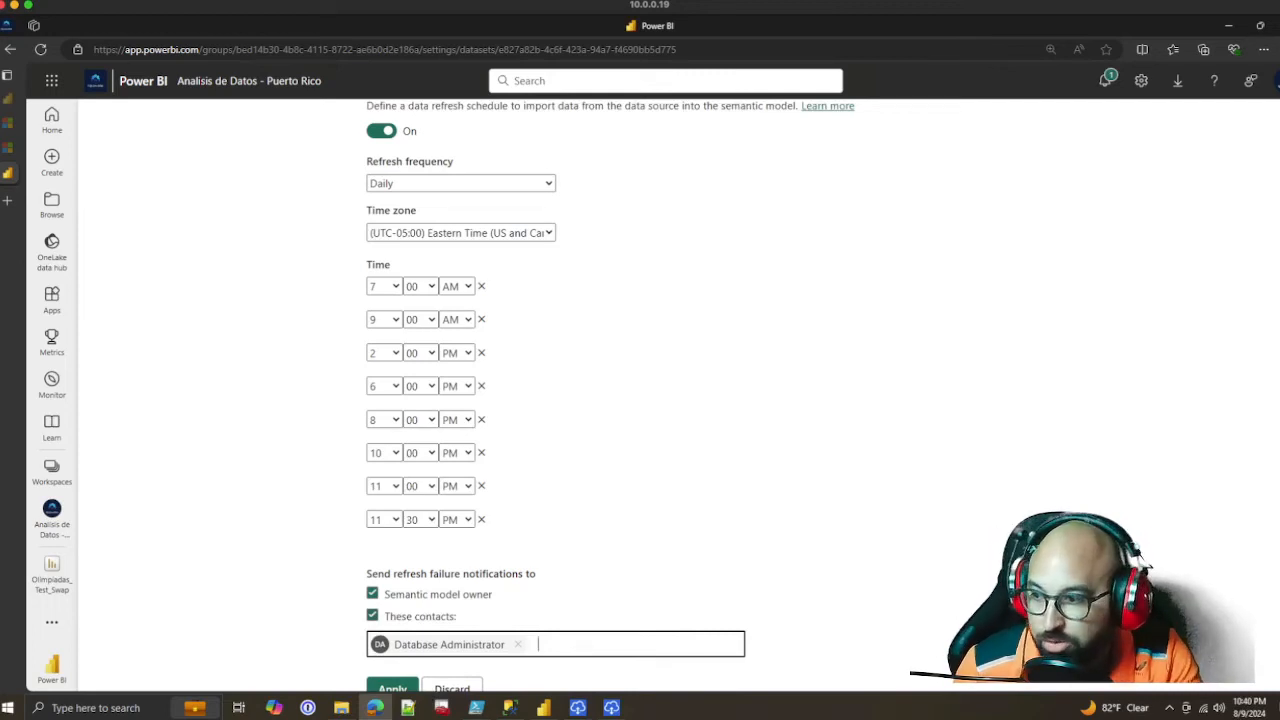
scroll(640, 400, down, 2)
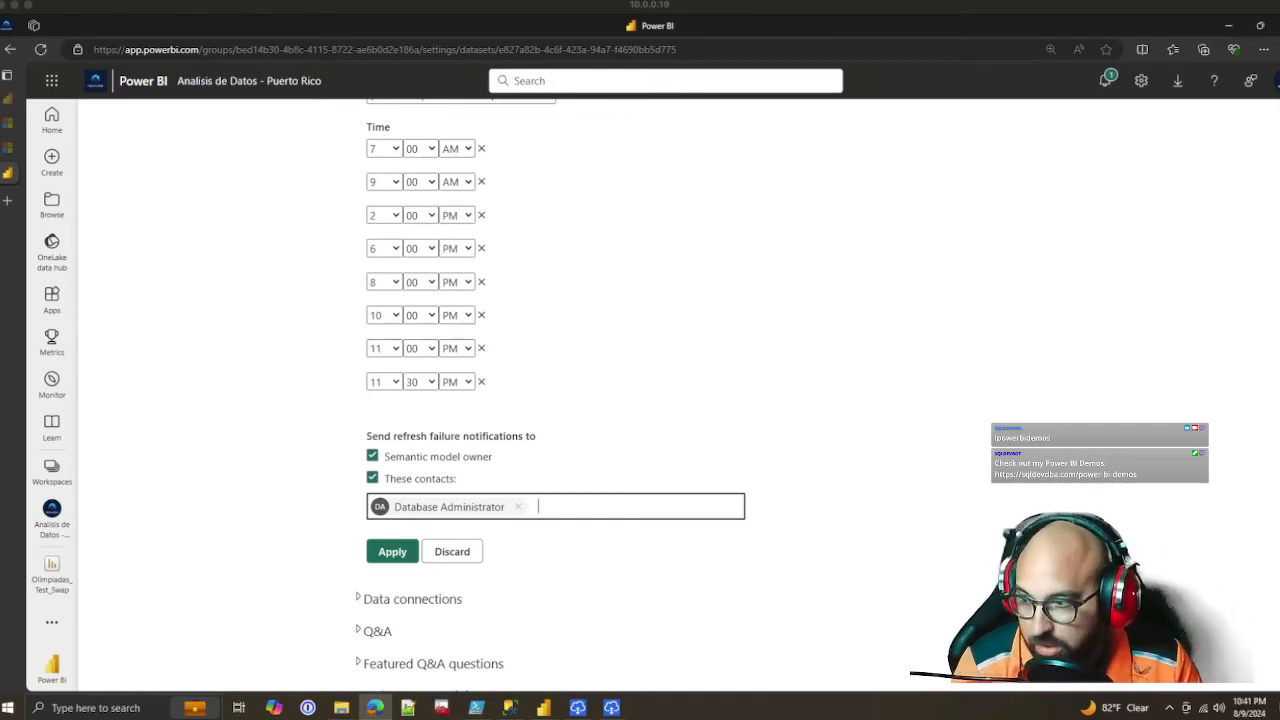
click(392, 552)
Examine the semantic model's Data connections, Q&A and Semantic model Image settings, and review its refresh schedule and gateway connection
scroll(392, 552, down, 2)
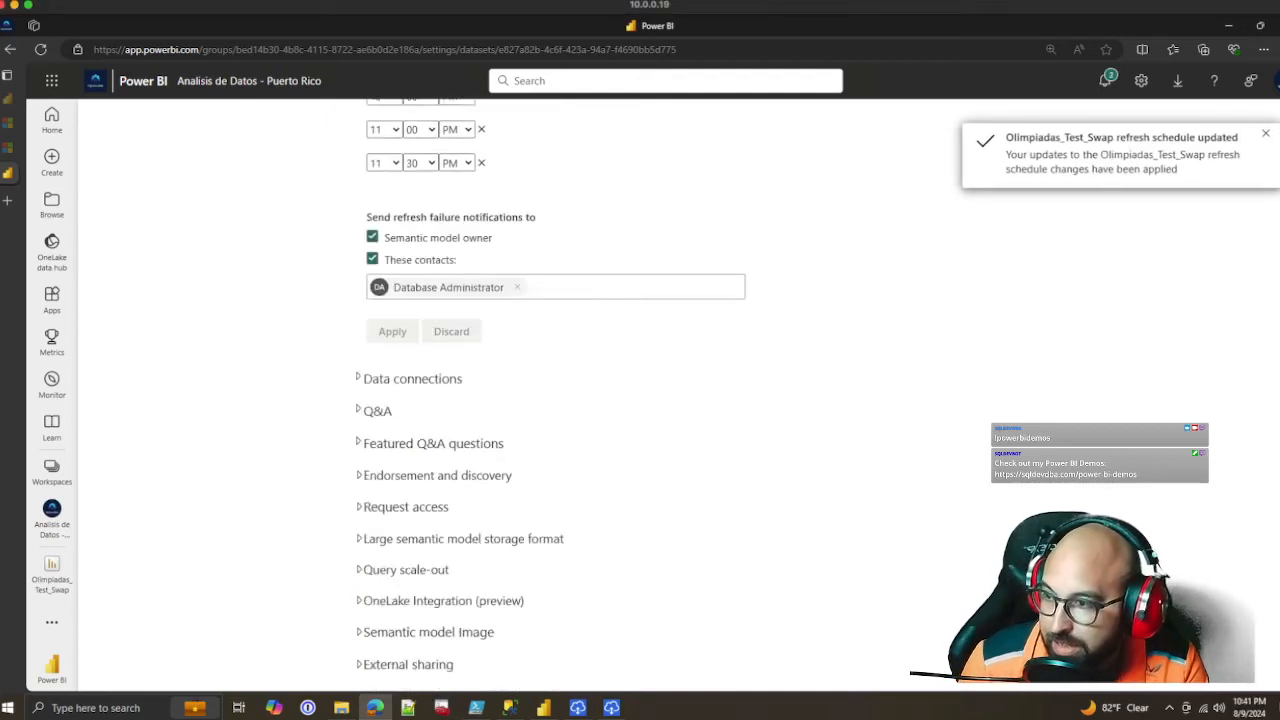
click(412, 379)
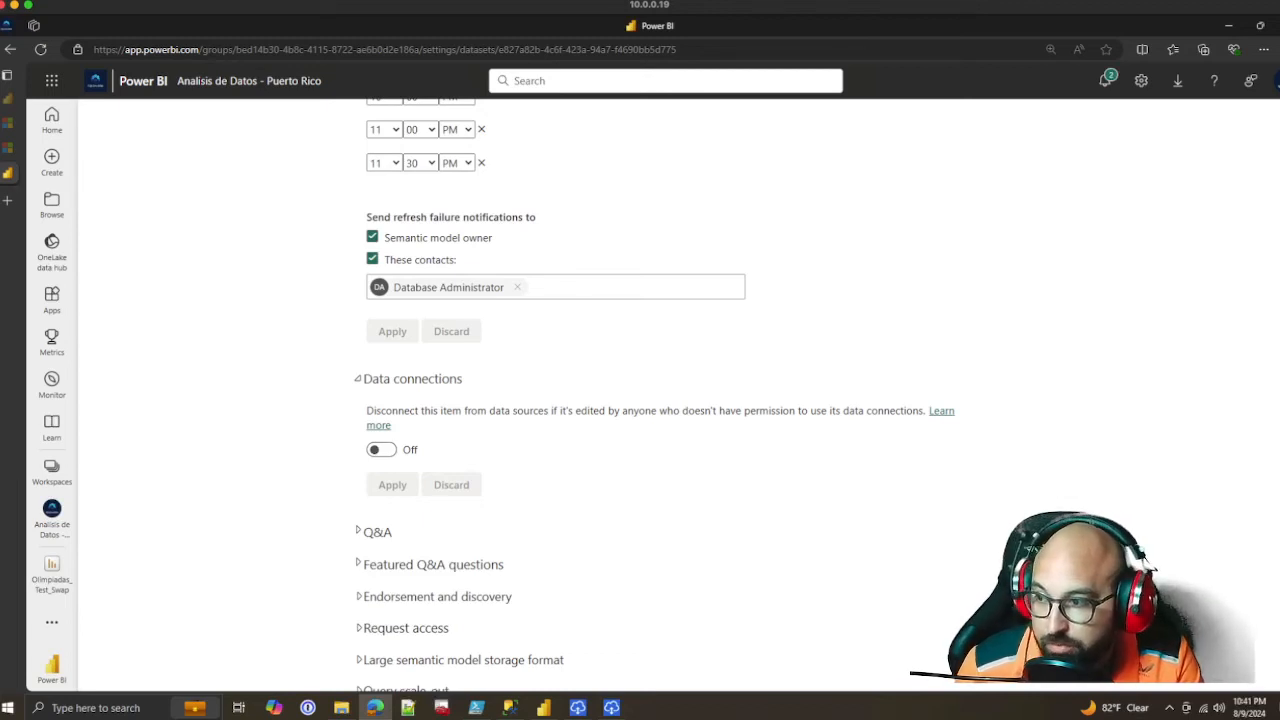
scroll(640, 400, down, 2)
click(377, 411)
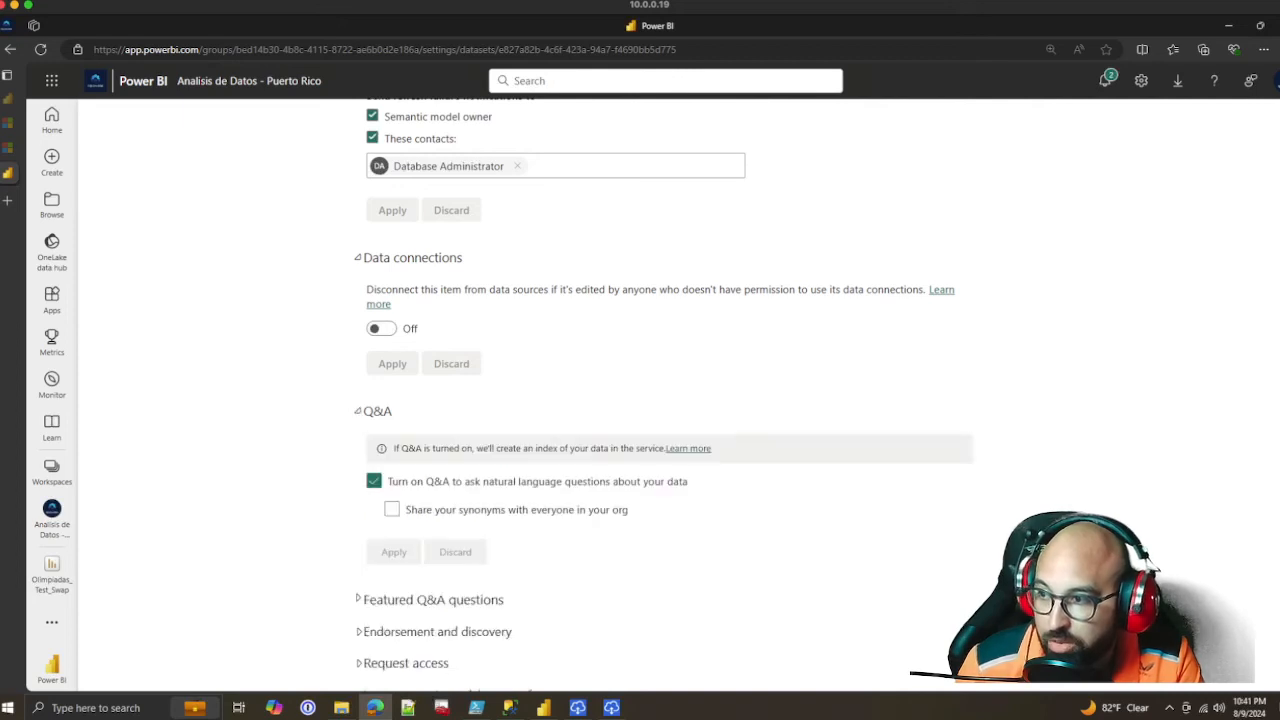
click(377, 411)
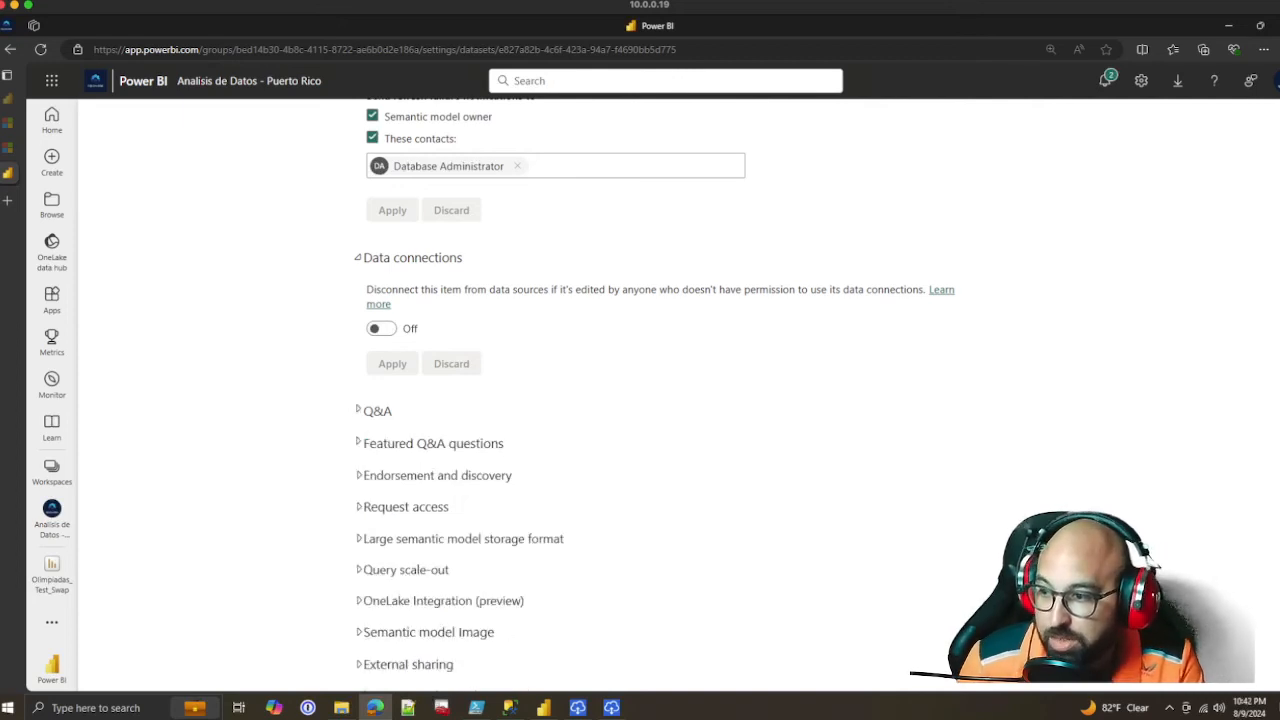
click(428, 632)
scroll(428, 632, down, 2)
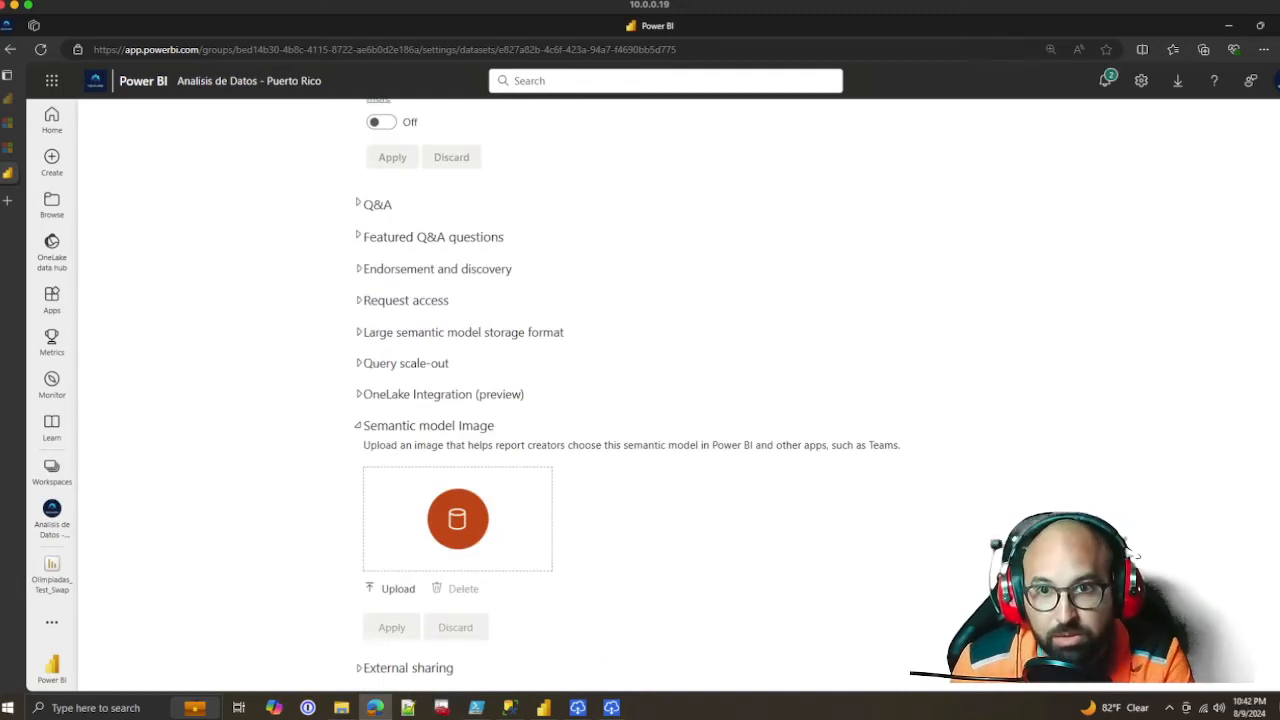
click(428, 426)
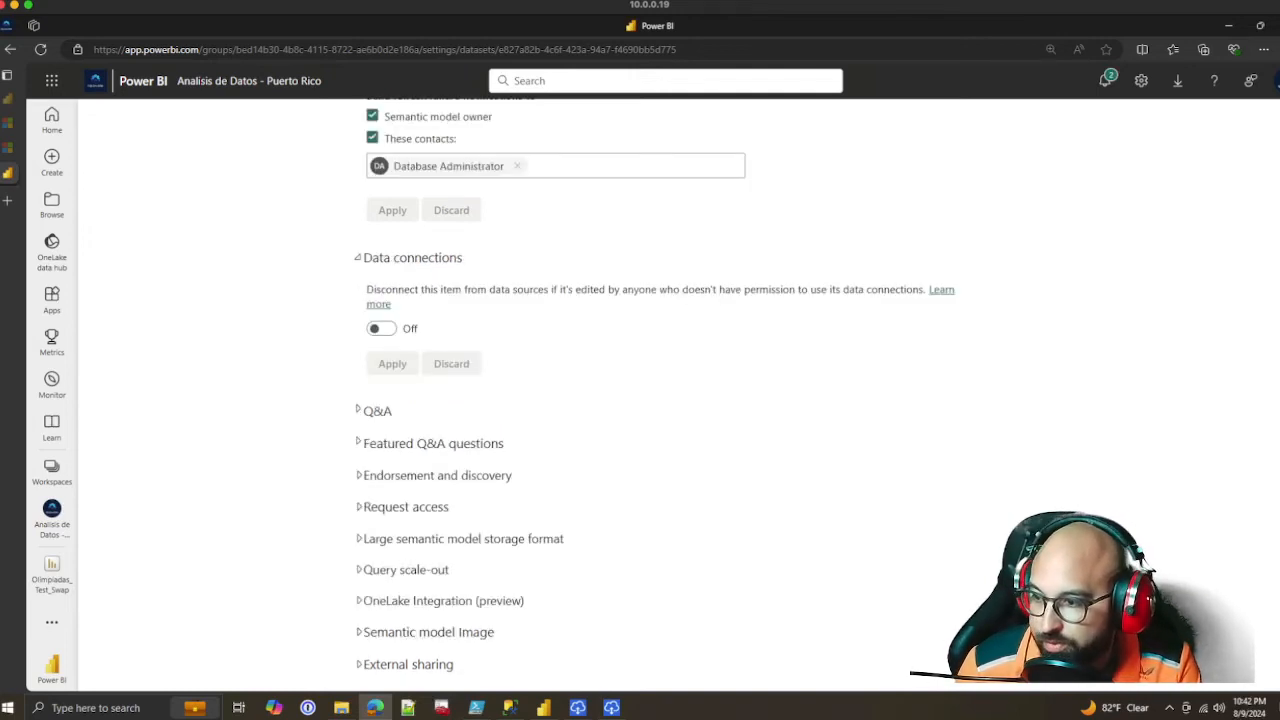
scroll(640, 400, up, 5)
scroll(640, 400, up, 8)
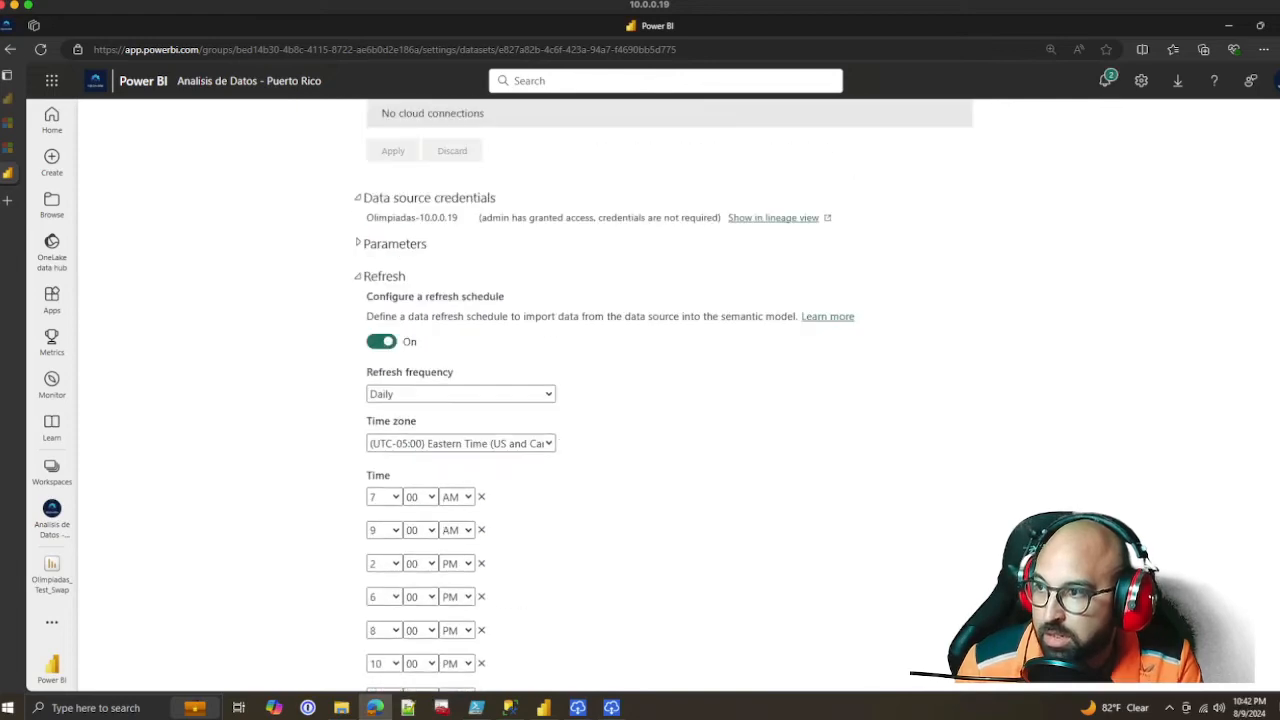
scroll(640, 400, down, 10)
scroll(640, 400, down, 1)
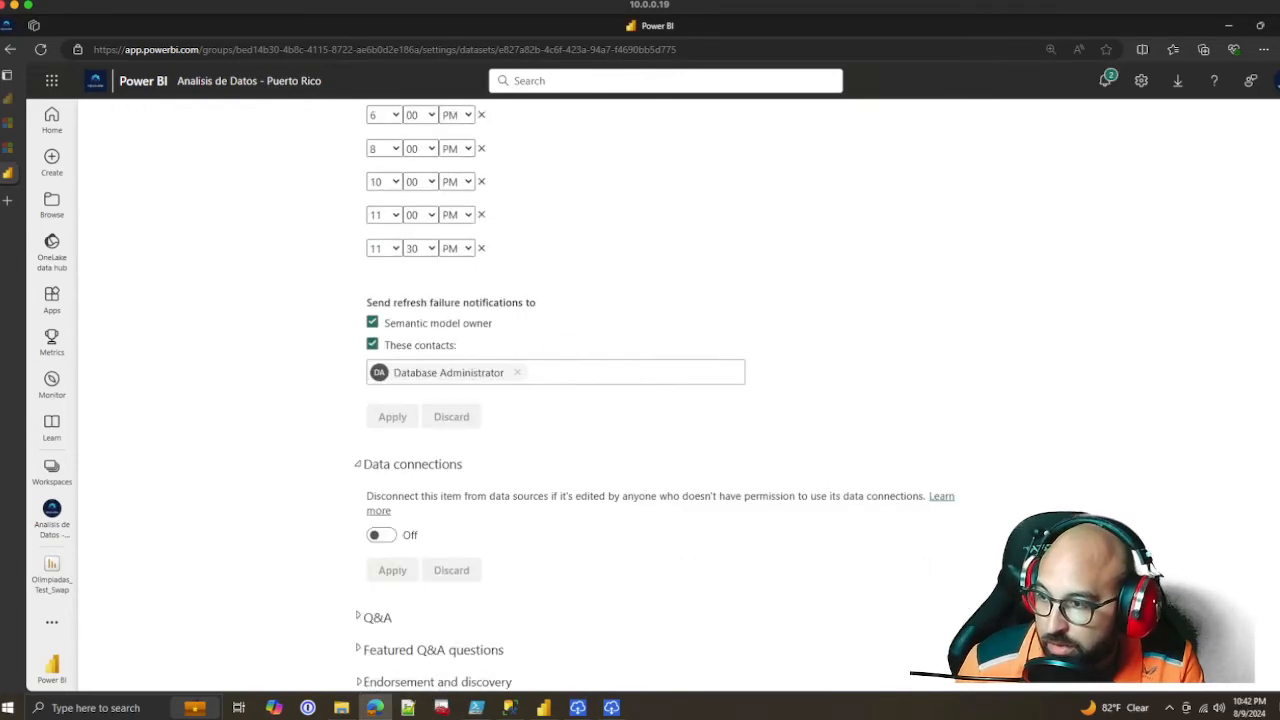
scroll(640, 400, up, 6)
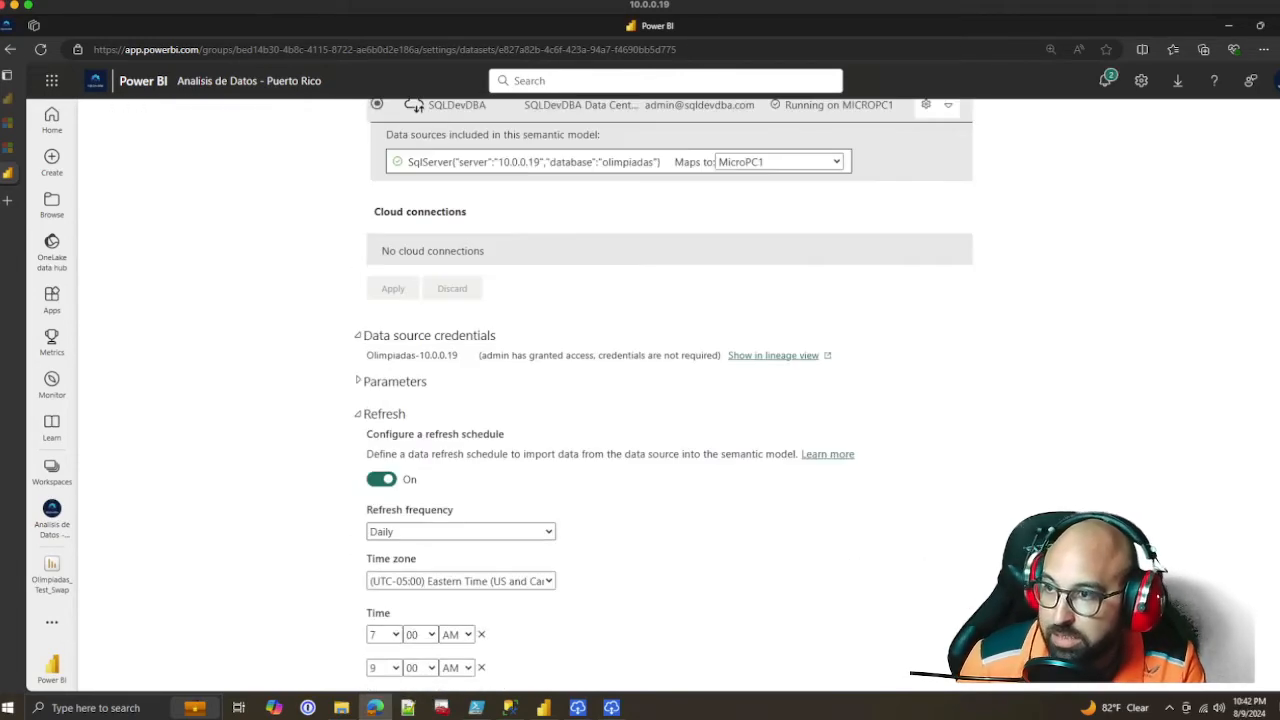
scroll(640, 400, up, 5)
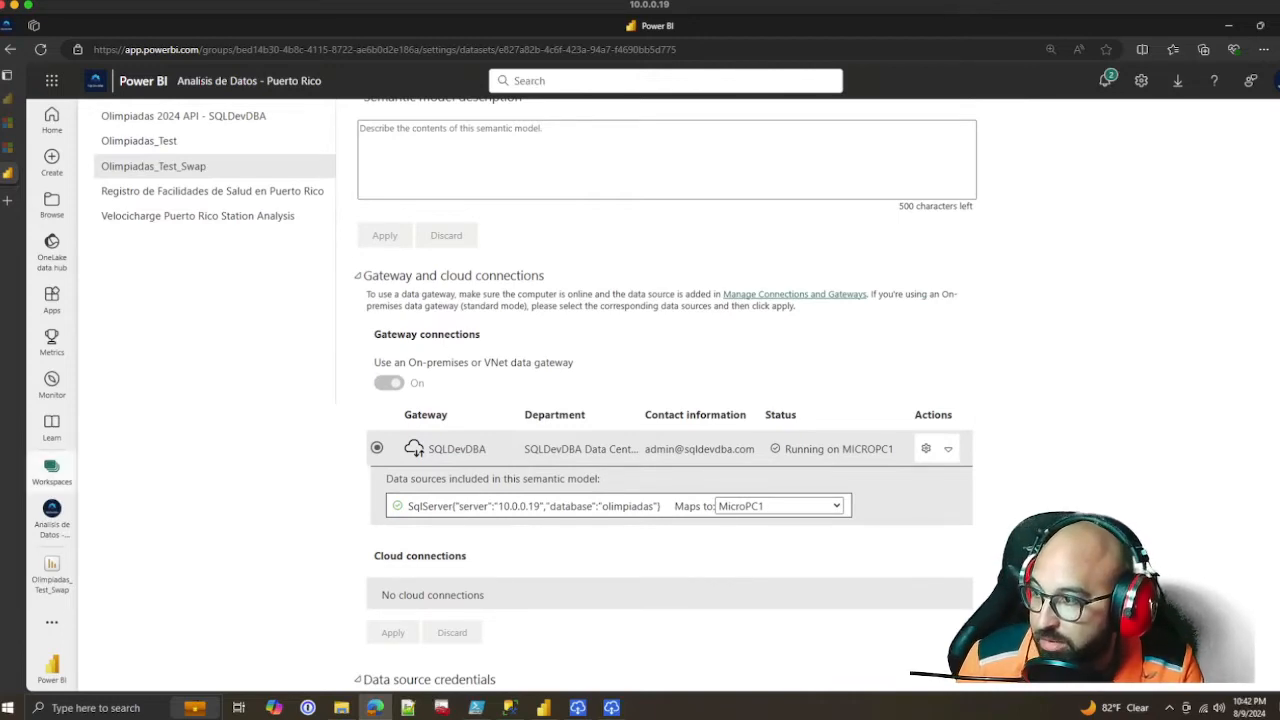
Open the Olimpiadas_Test_Swap report from the Analisis de Datos - Puerto Rico workspace
click(51, 470)
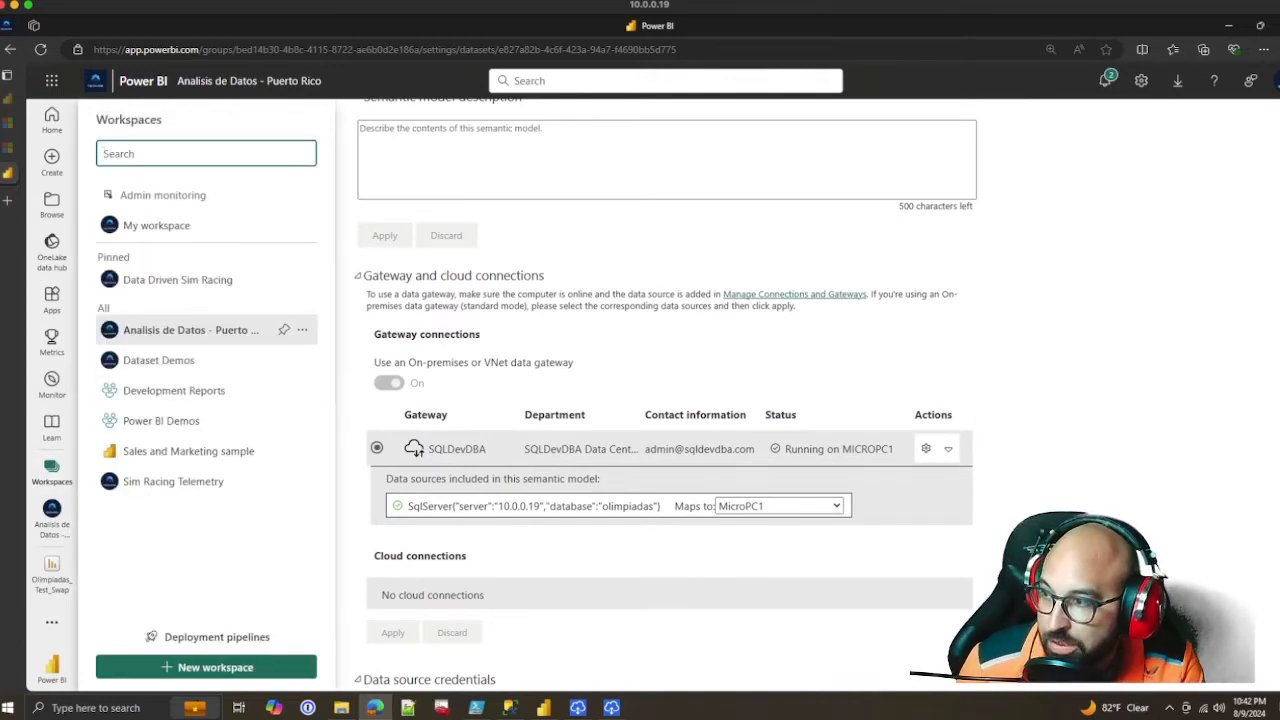
scroll(300, 476, down, 3)
scroll(300, 476, up, 1)
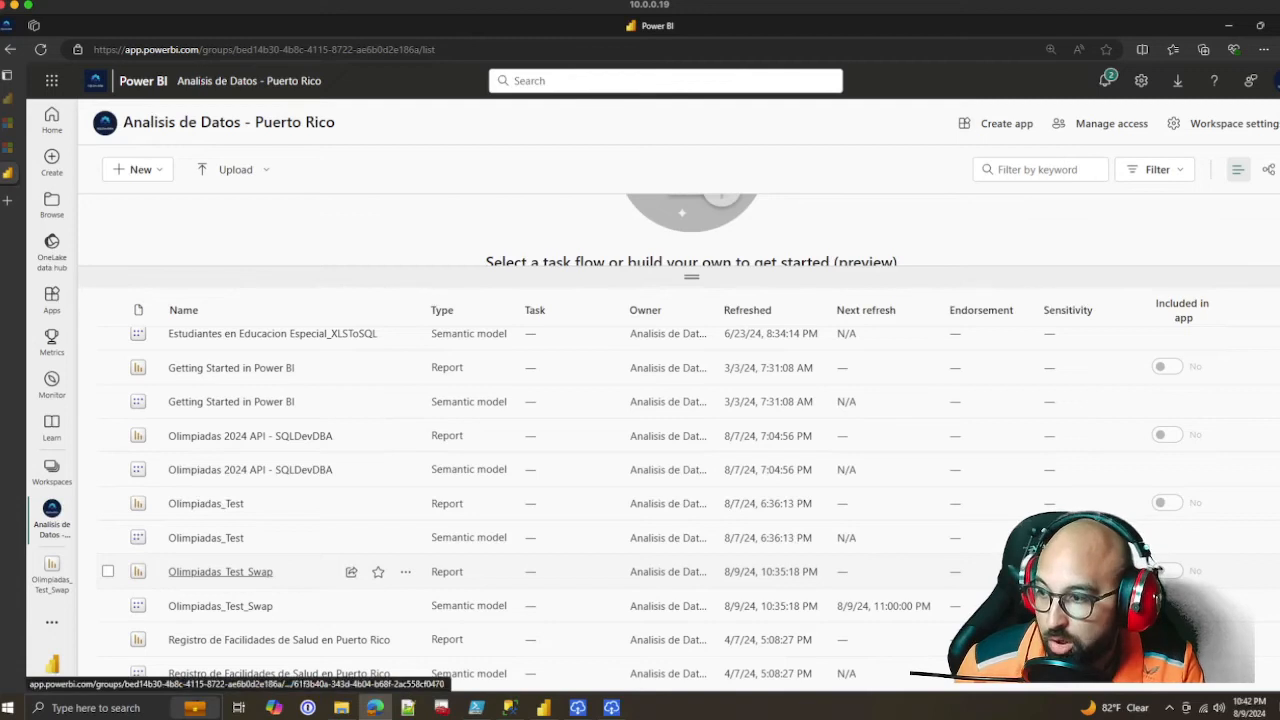
click(220, 571)
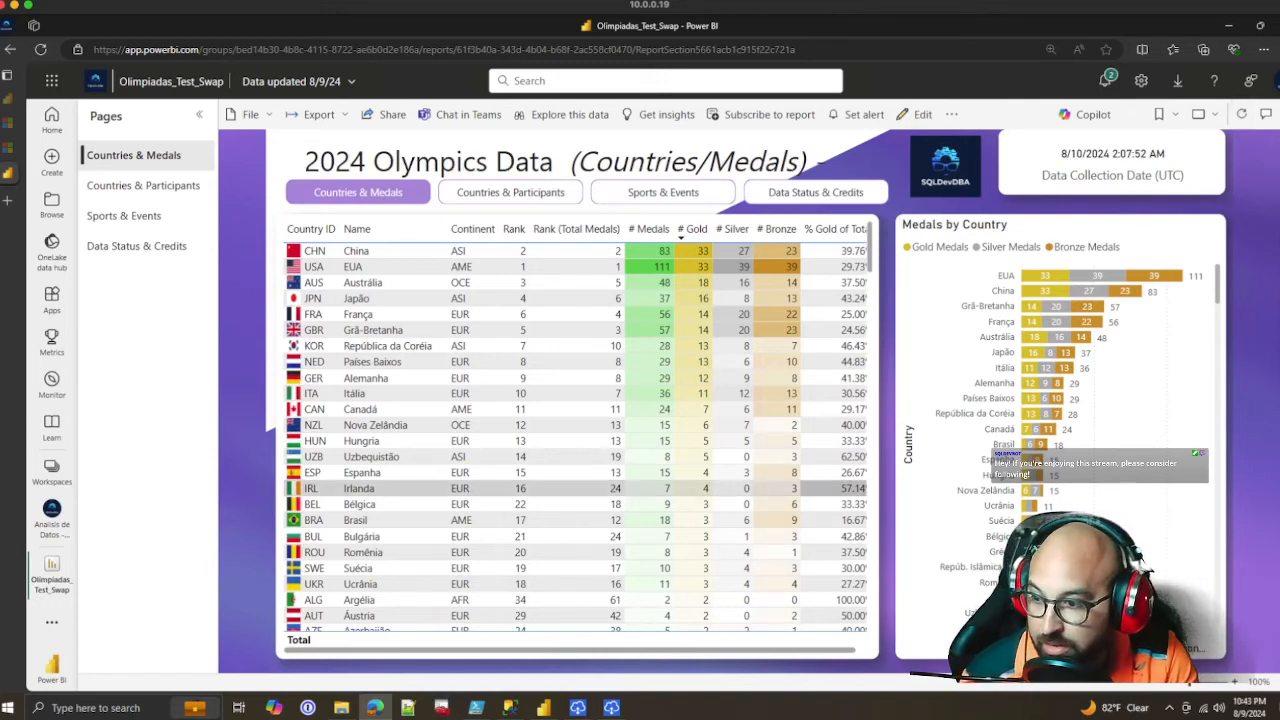
Switch to Windows PowerShell ISE and run Olimpiadas-Countries.ps1 to load fresh country data into SQL Server
click(476, 708)
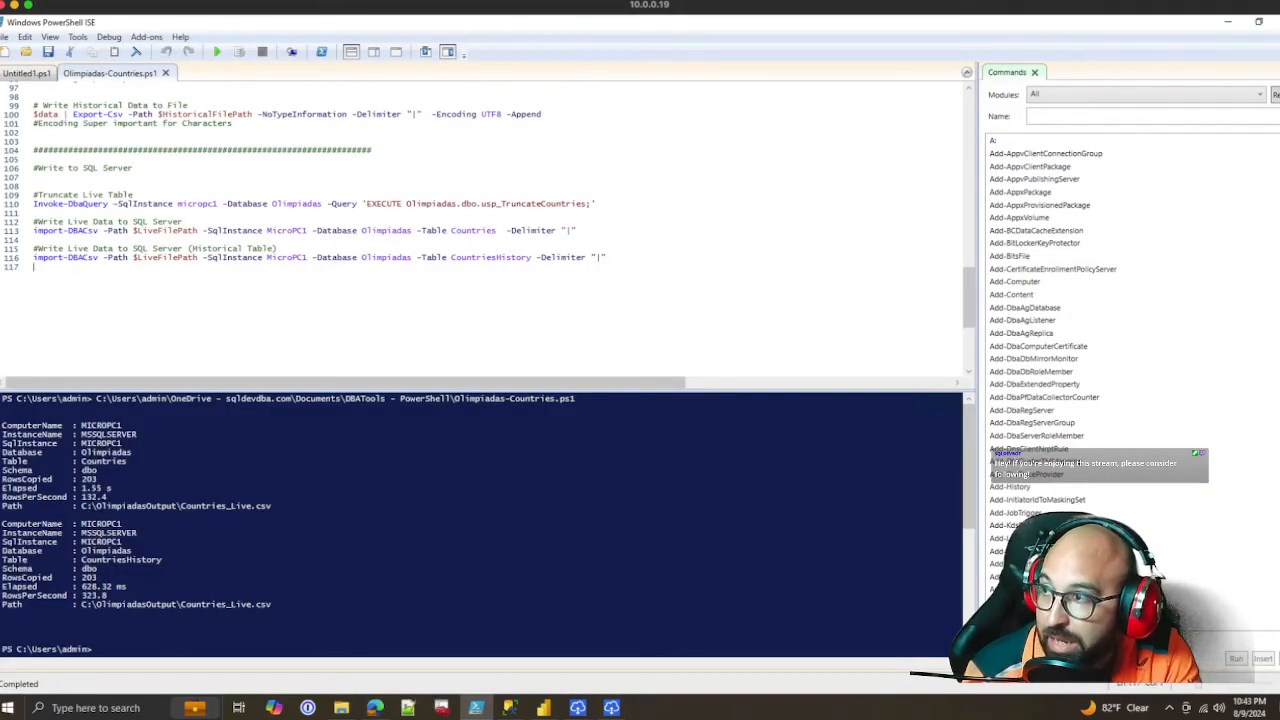
click(217, 51)
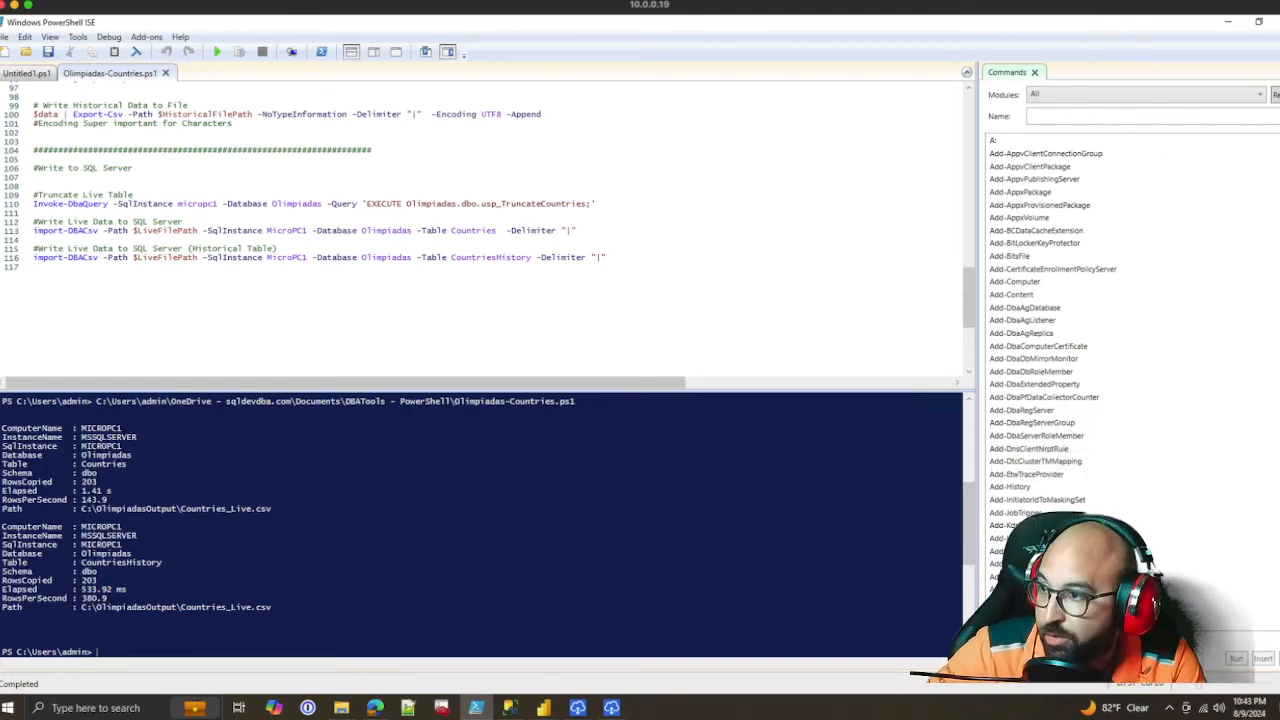
click(34, 267)
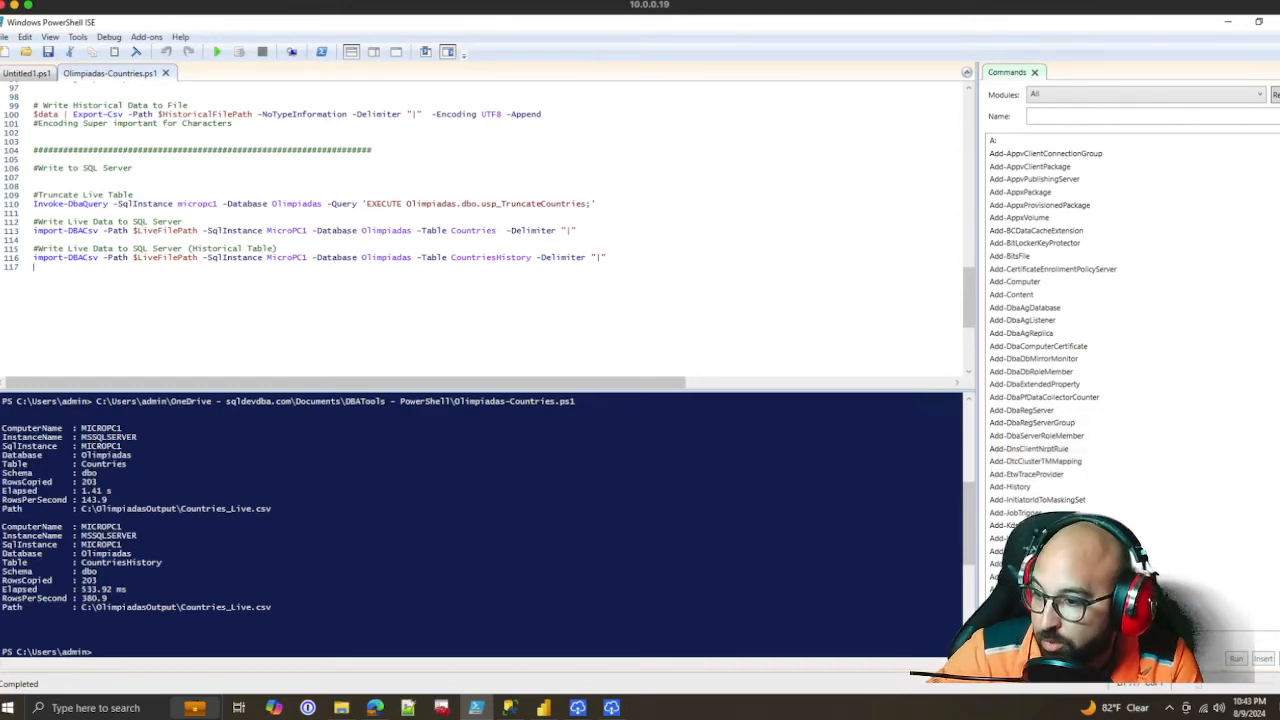
Switch to SQL Server Management Studio, check the DataCollectionDate values in SQLQuery1, and try to rerun its vw_Countries query
click(509, 707)
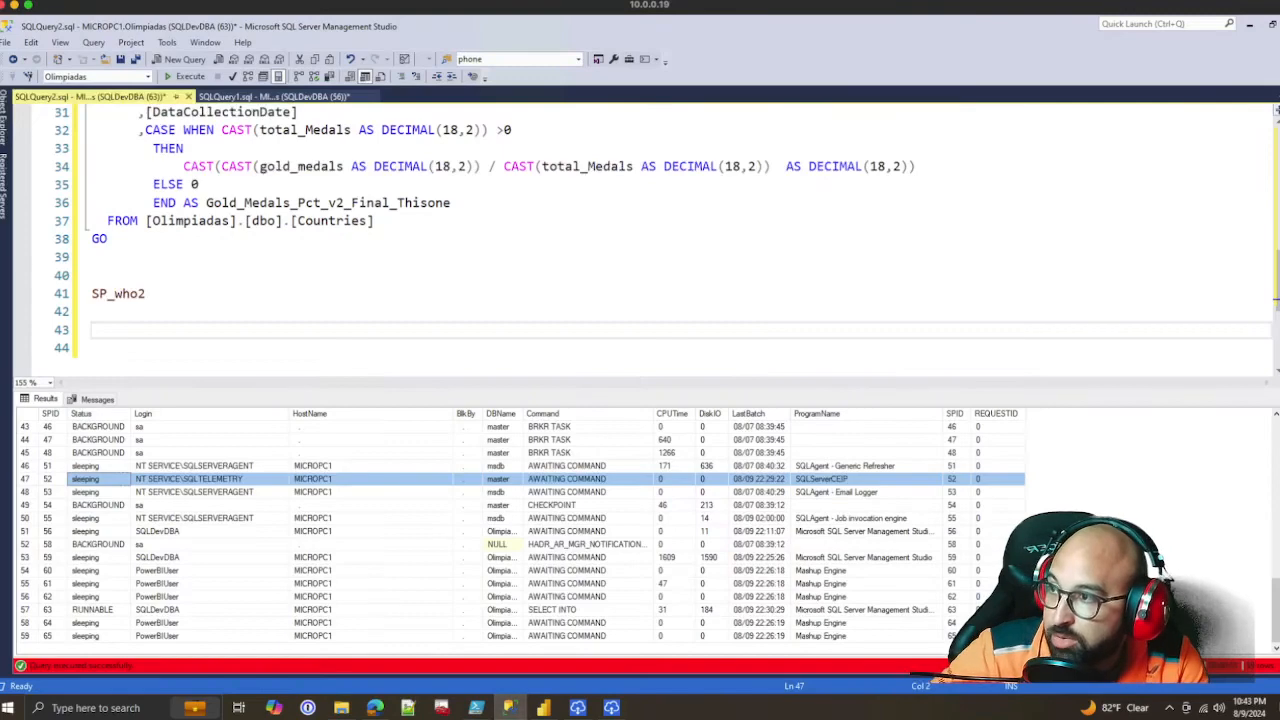
click(273, 96)
click(190, 276)
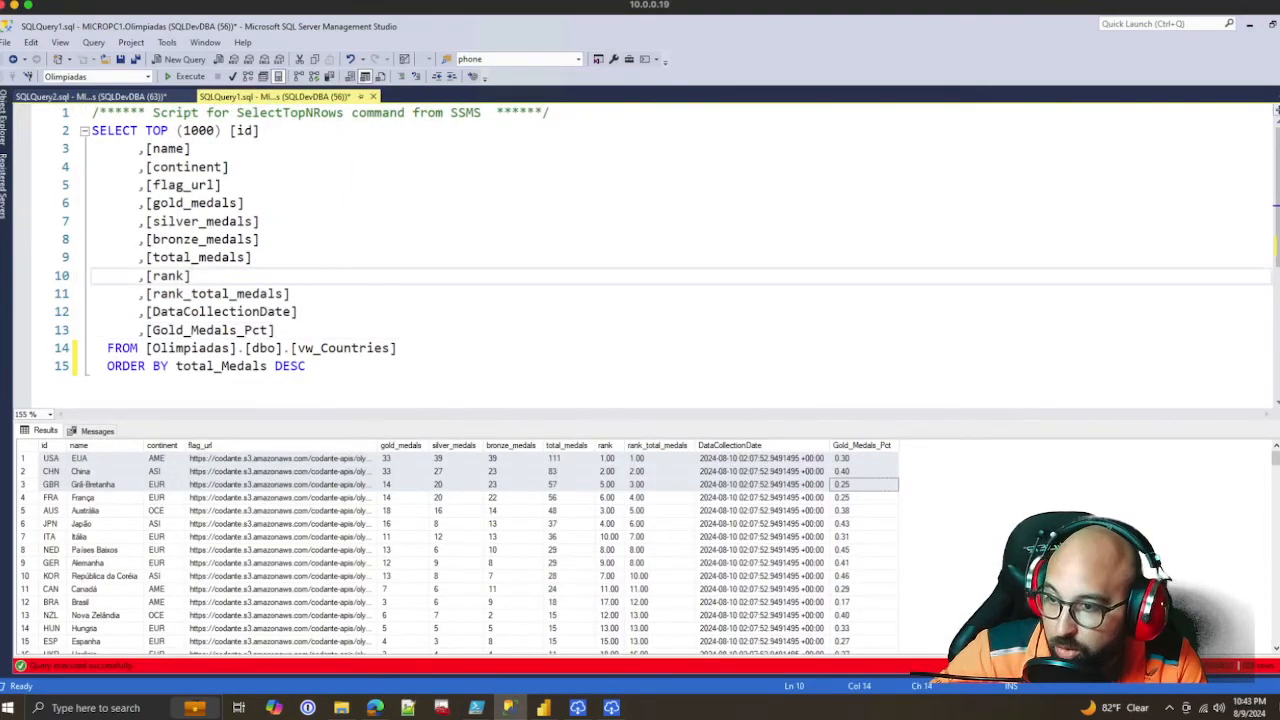
click(762, 550)
drag(762, 458, 762, 550)
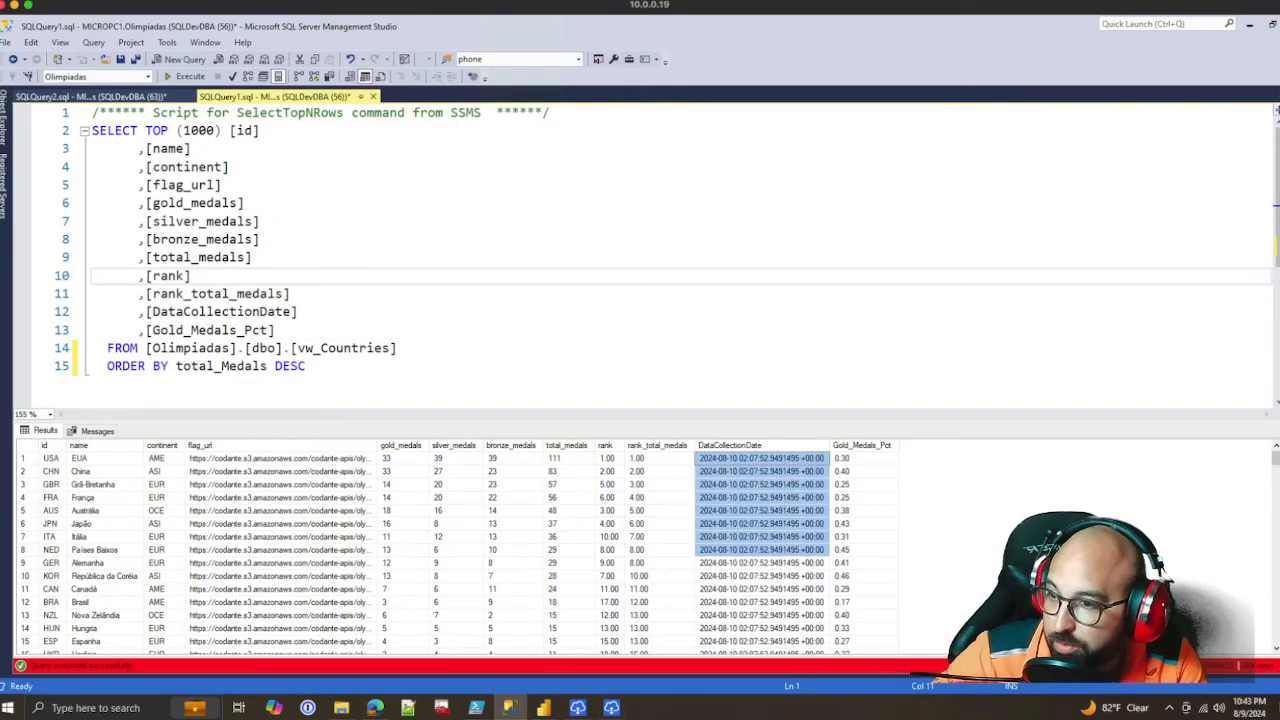
click(398, 348)
click(188, 76)
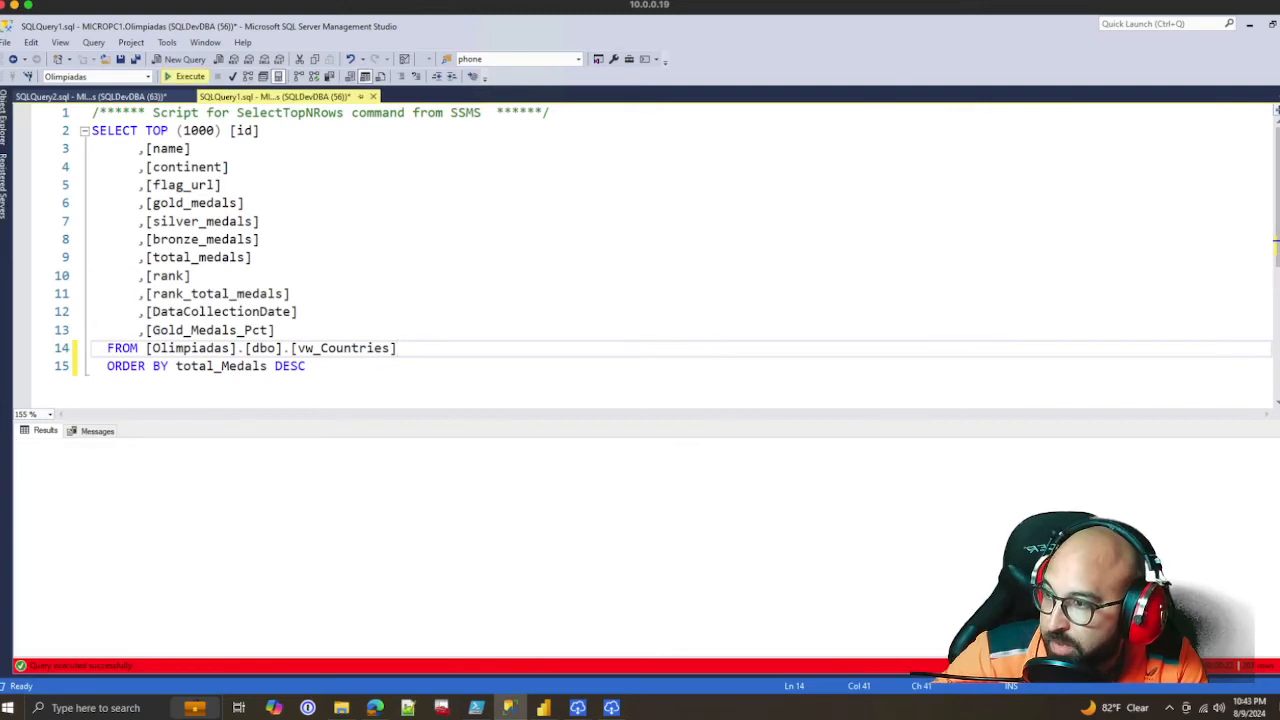
Copy the column alias Gold_Medals_Pct_v2_Final_Thisone from the view definition in SQLQuery2
click(272, 312)
click(269, 330)
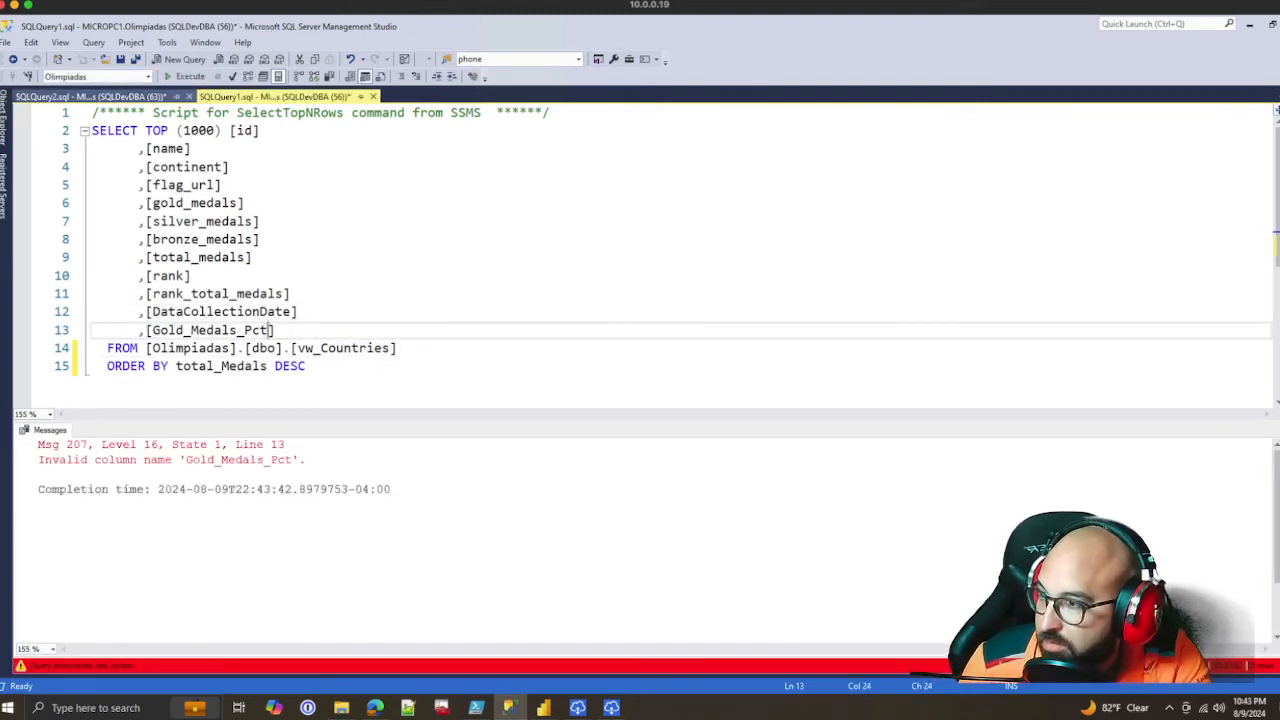
click(90, 96)
double_click(397, 203)
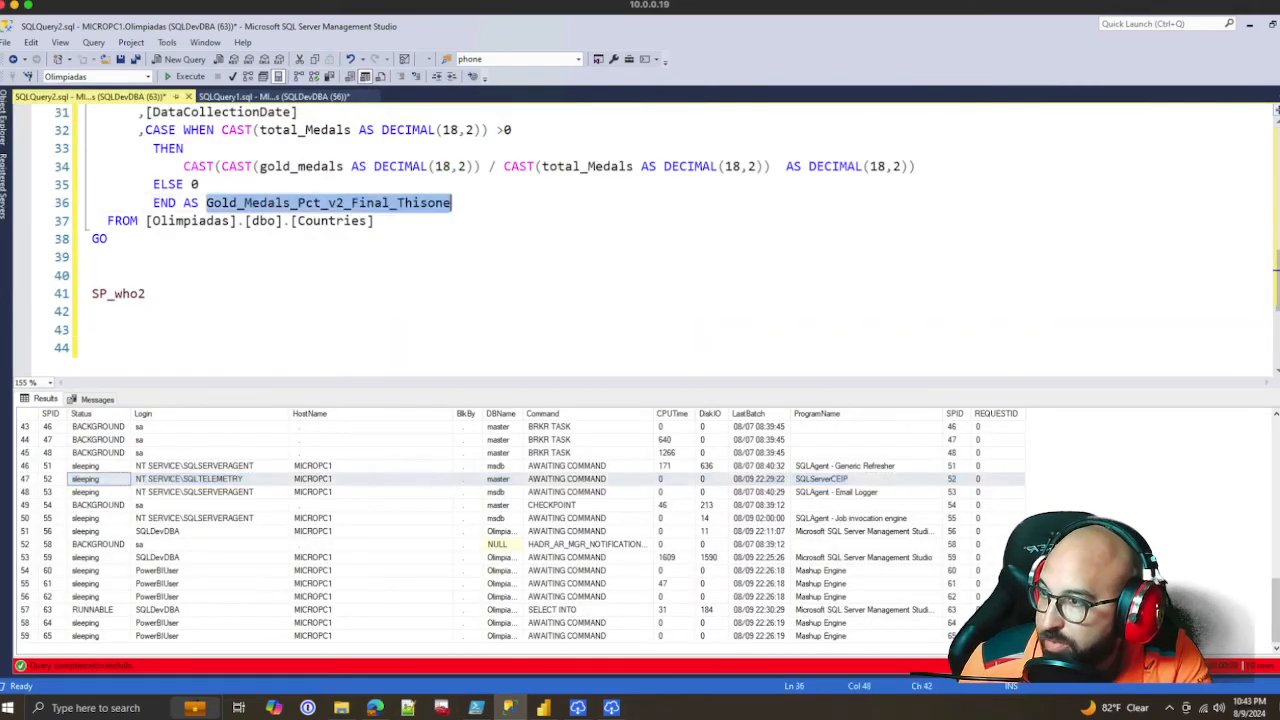
key(ctrl+c)
Replace [Gold_Medals_Pct] with [Gold_Medals_Pct_v2_Final_Thisone] in the SQLQuery1 column list and execute the query
click(275, 97)
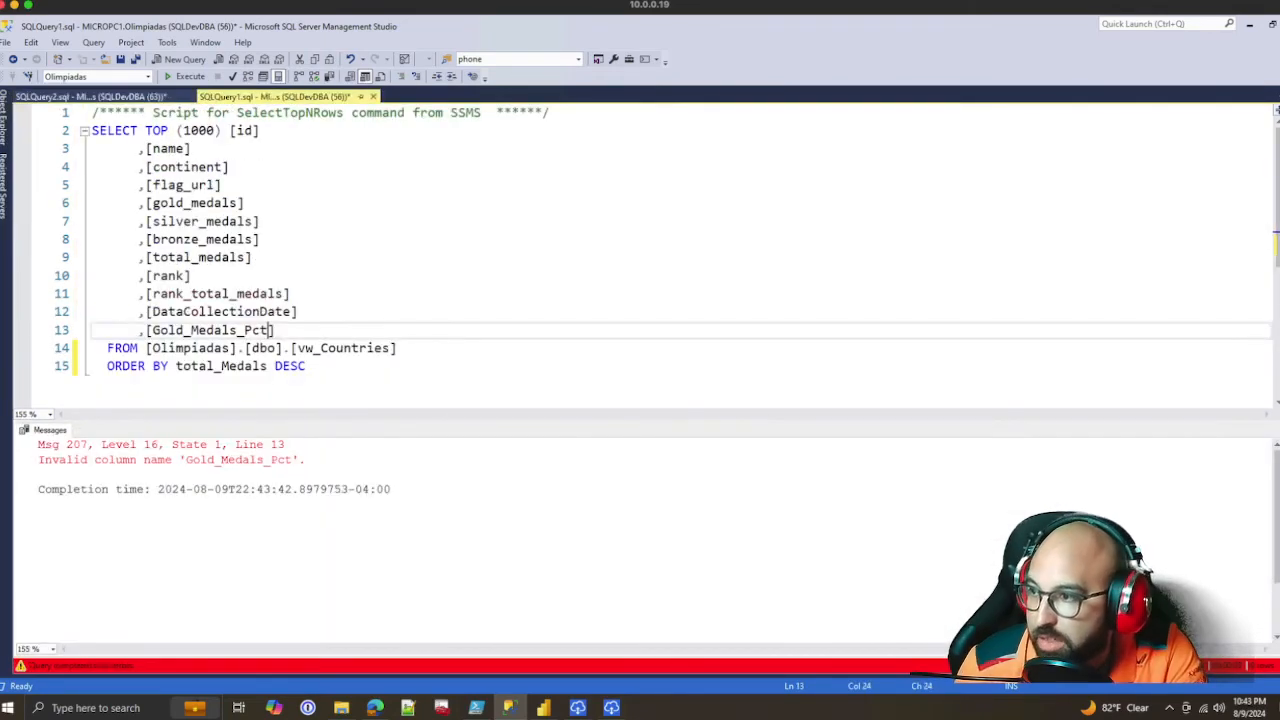
click(245, 330)
double_click(245, 330)
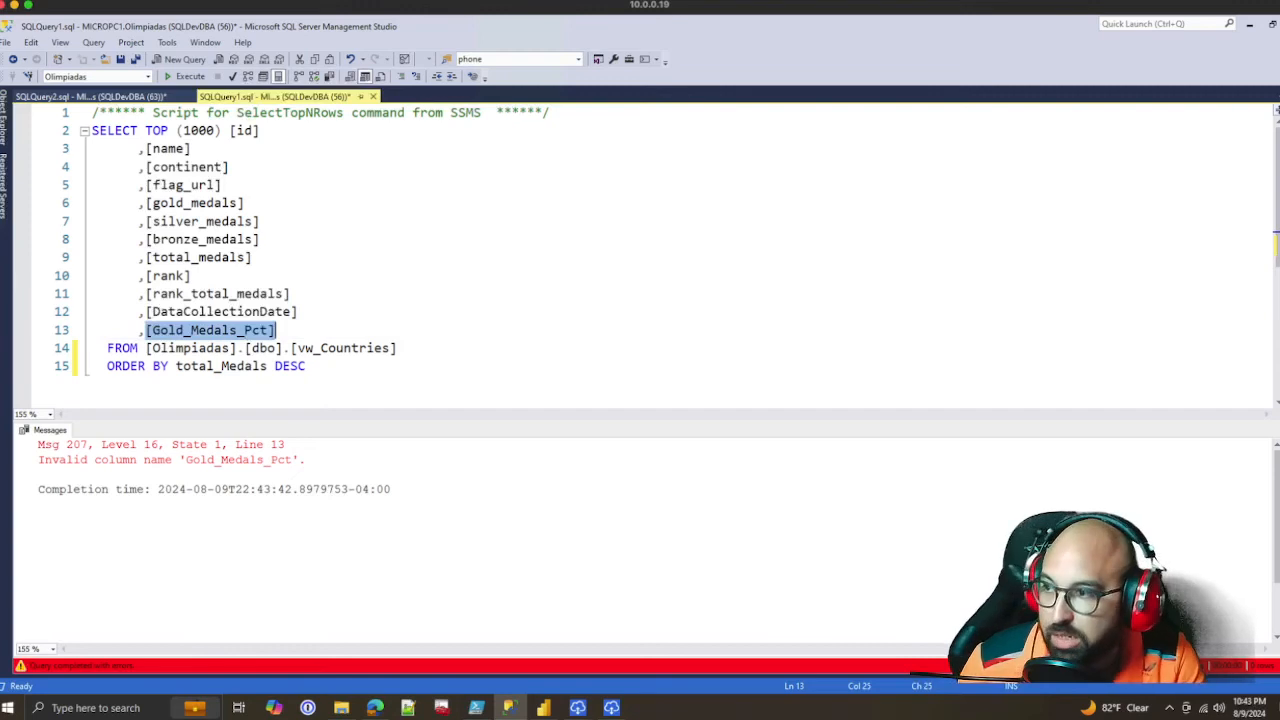
text([)
key(ctrl+v)
text(])
key(BackSpace)
text(])
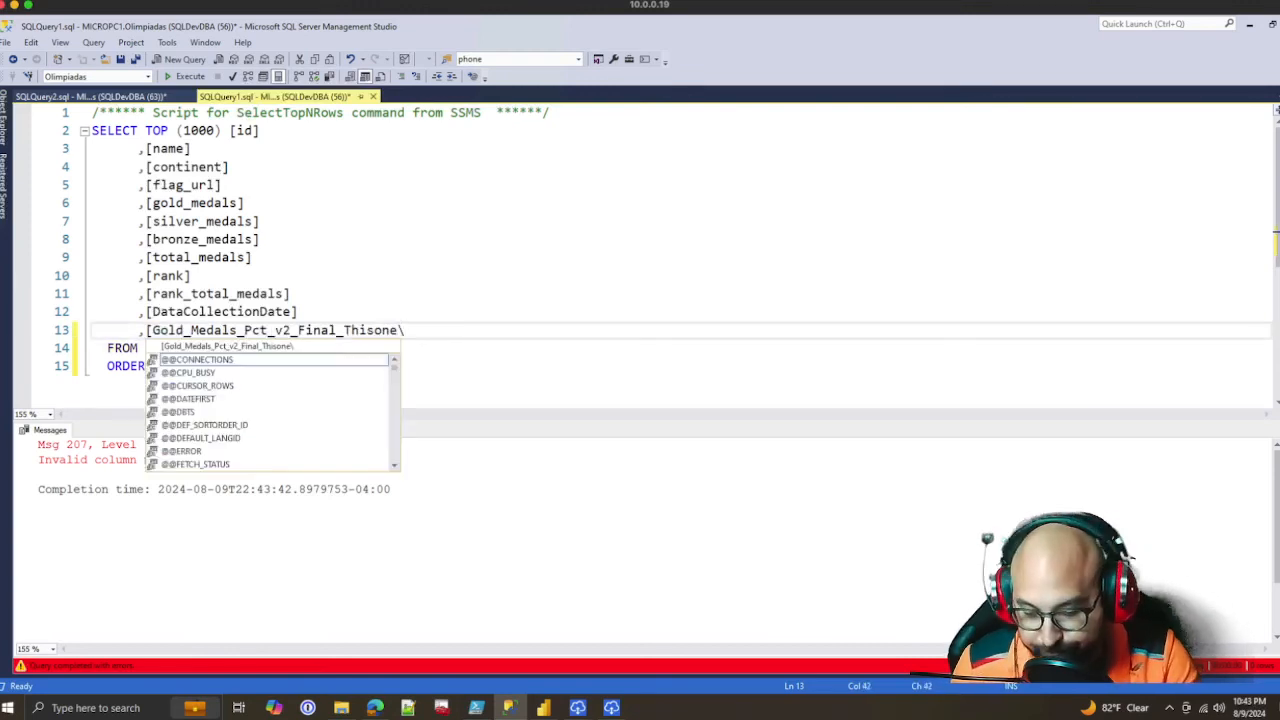
click(192, 276)
key(F5)
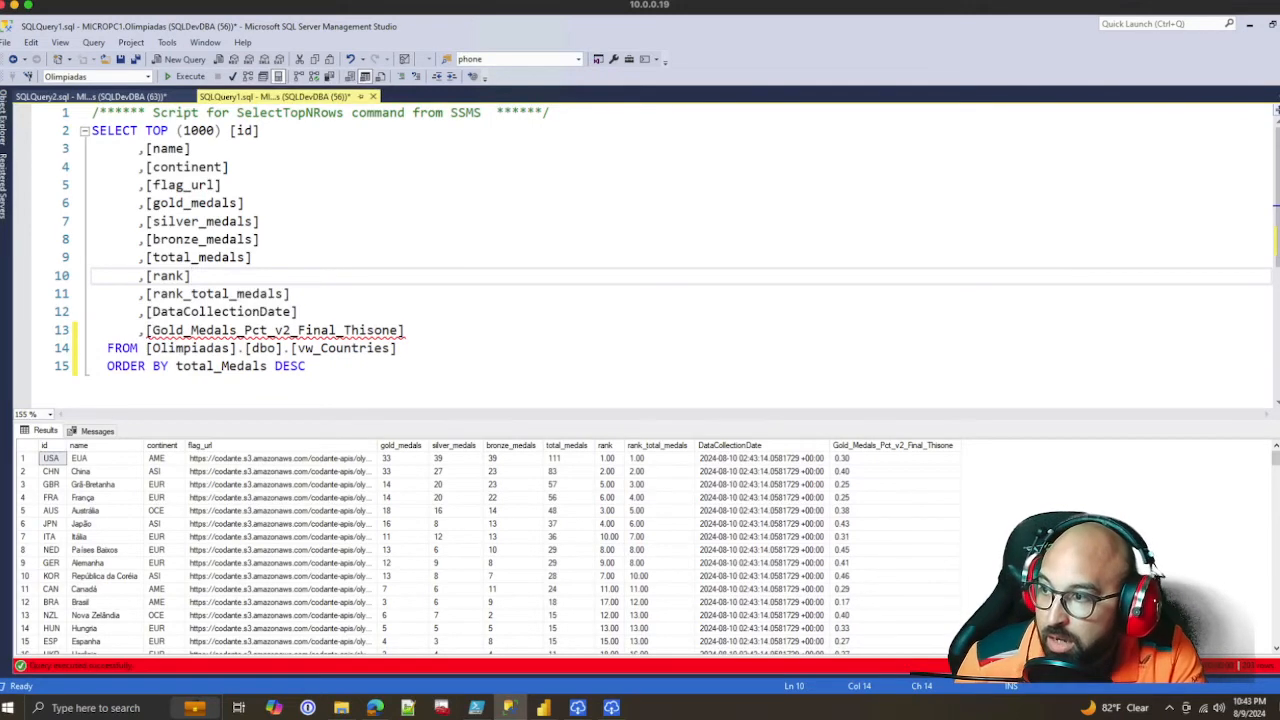
drag(406, 330, 131, 330)
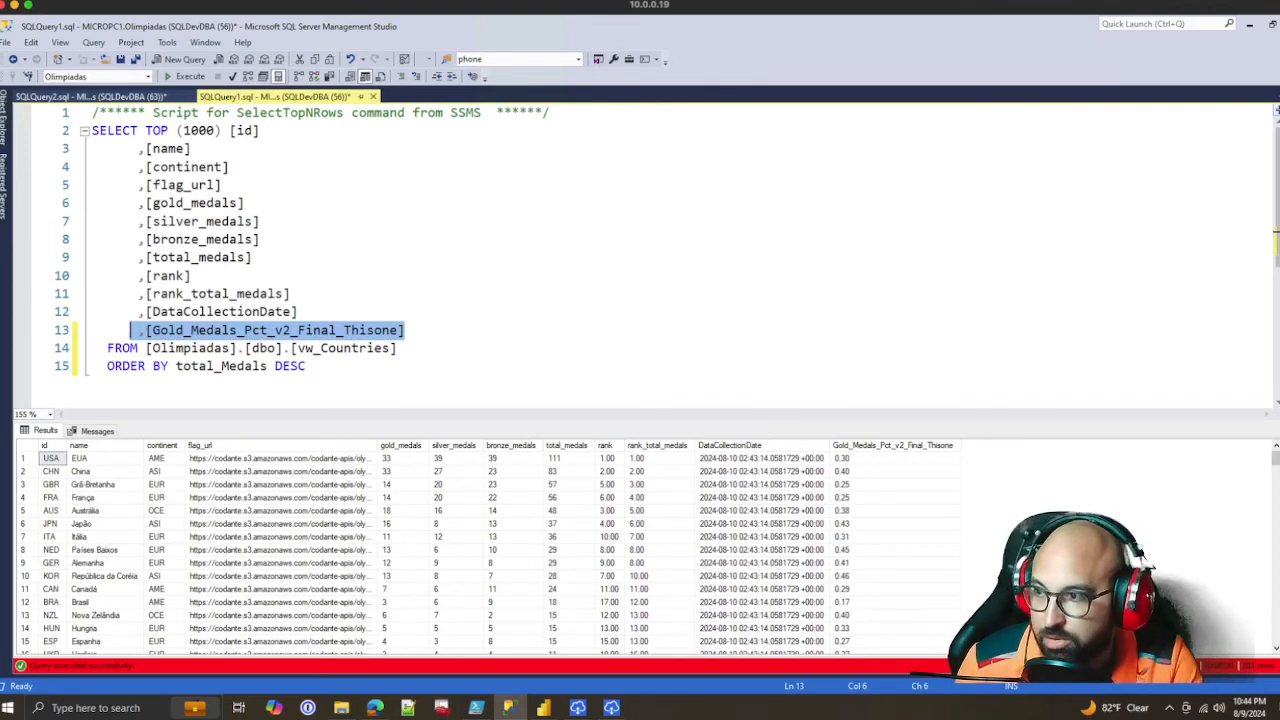
click(291, 294)
right_click(466, 291)
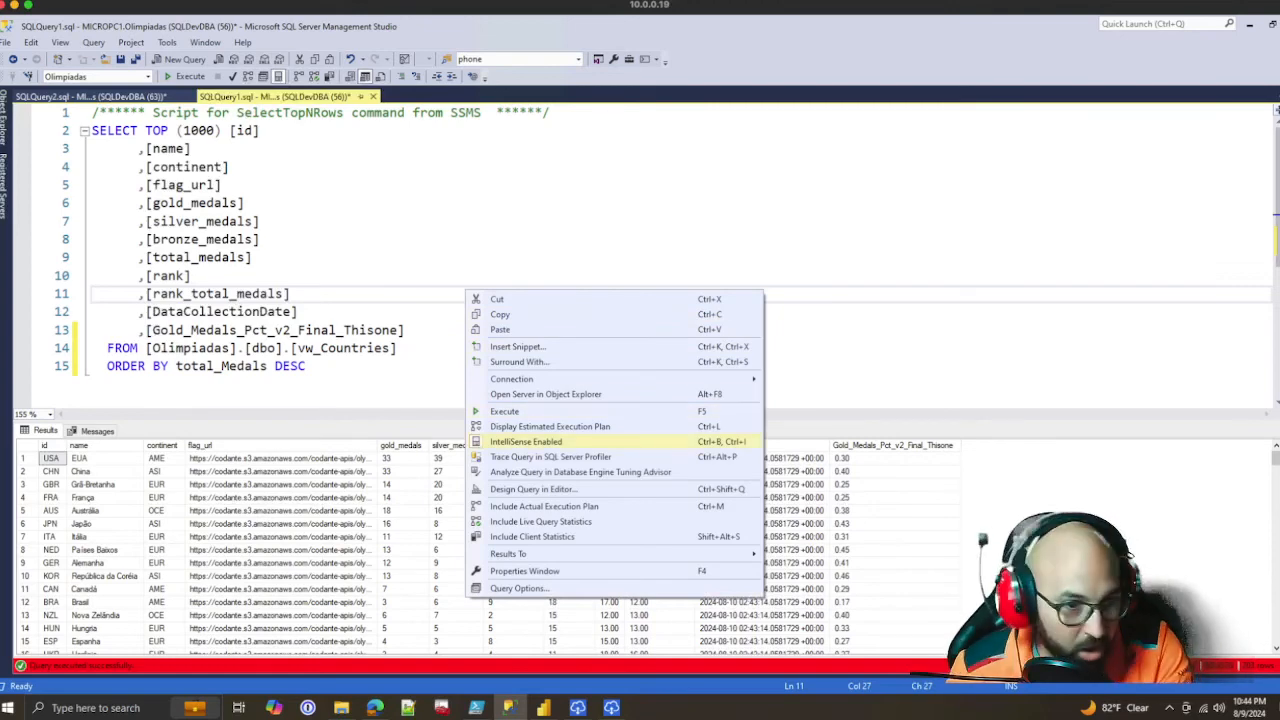
key(Escape)
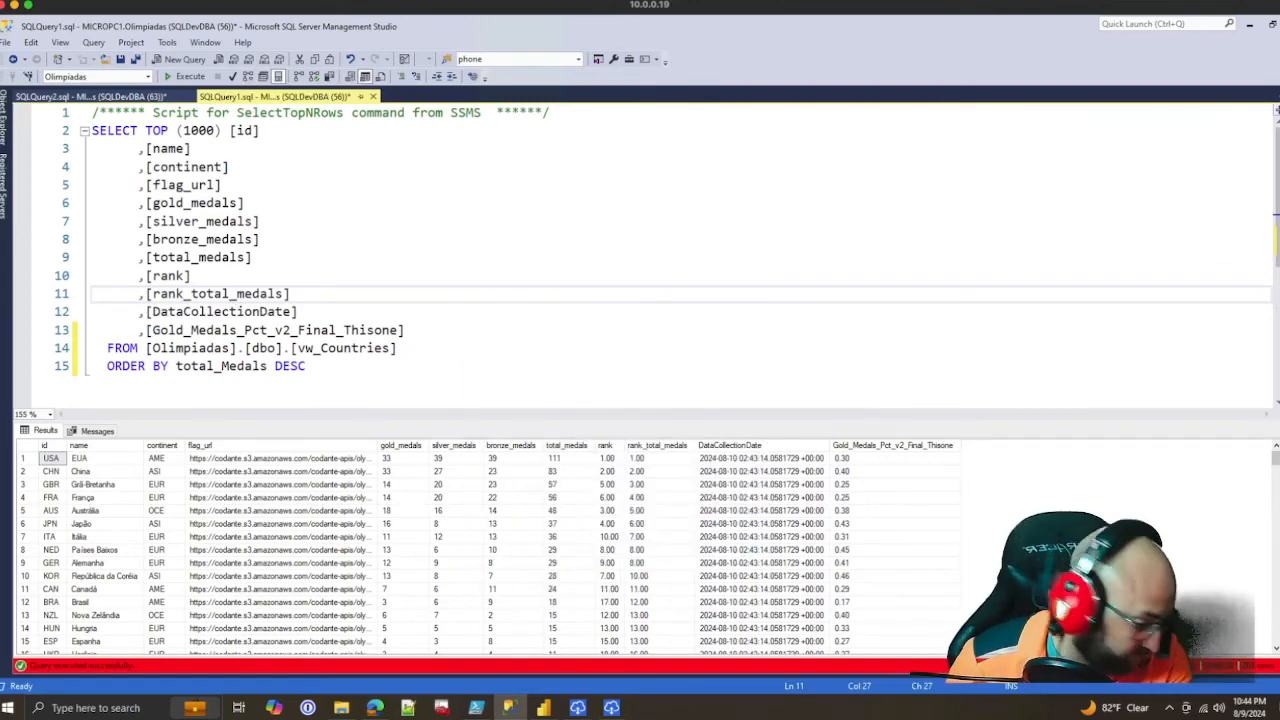
click(246, 203)
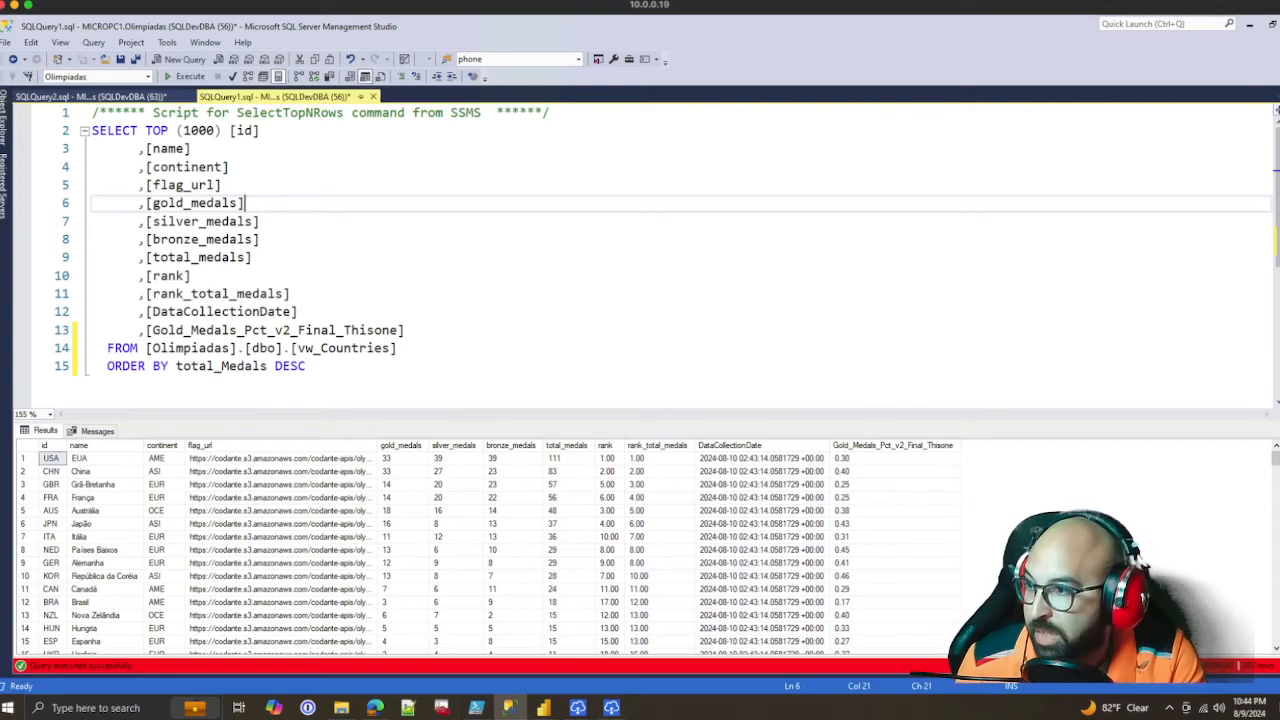
click(291, 294)
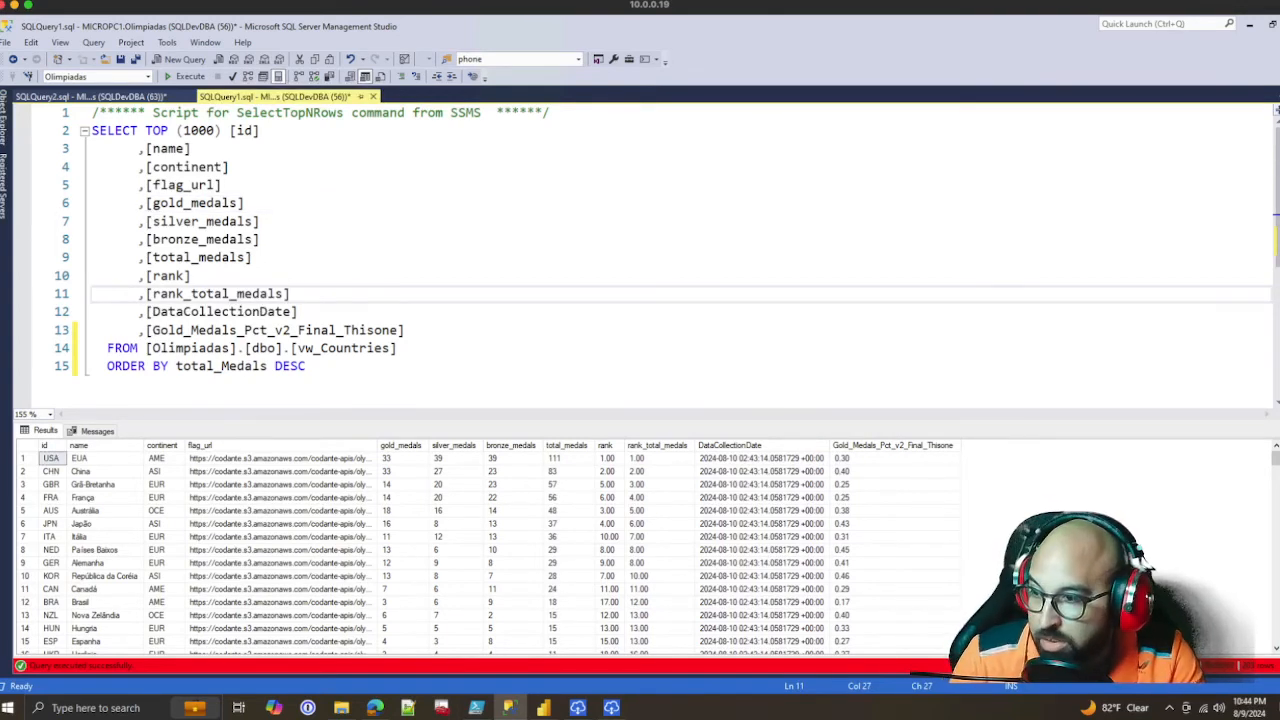
Examine the DataCollectionDate values in the vw_Countries query results
click(298, 312)
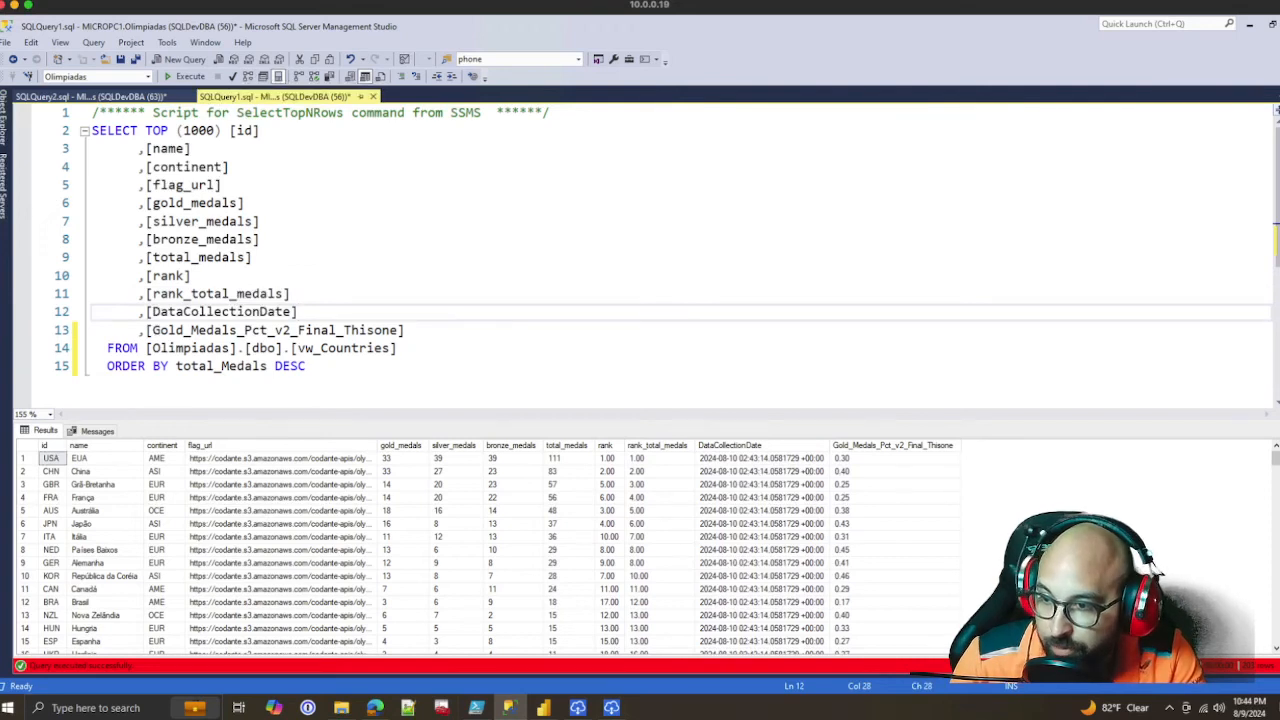
drag(760, 458, 760, 575)
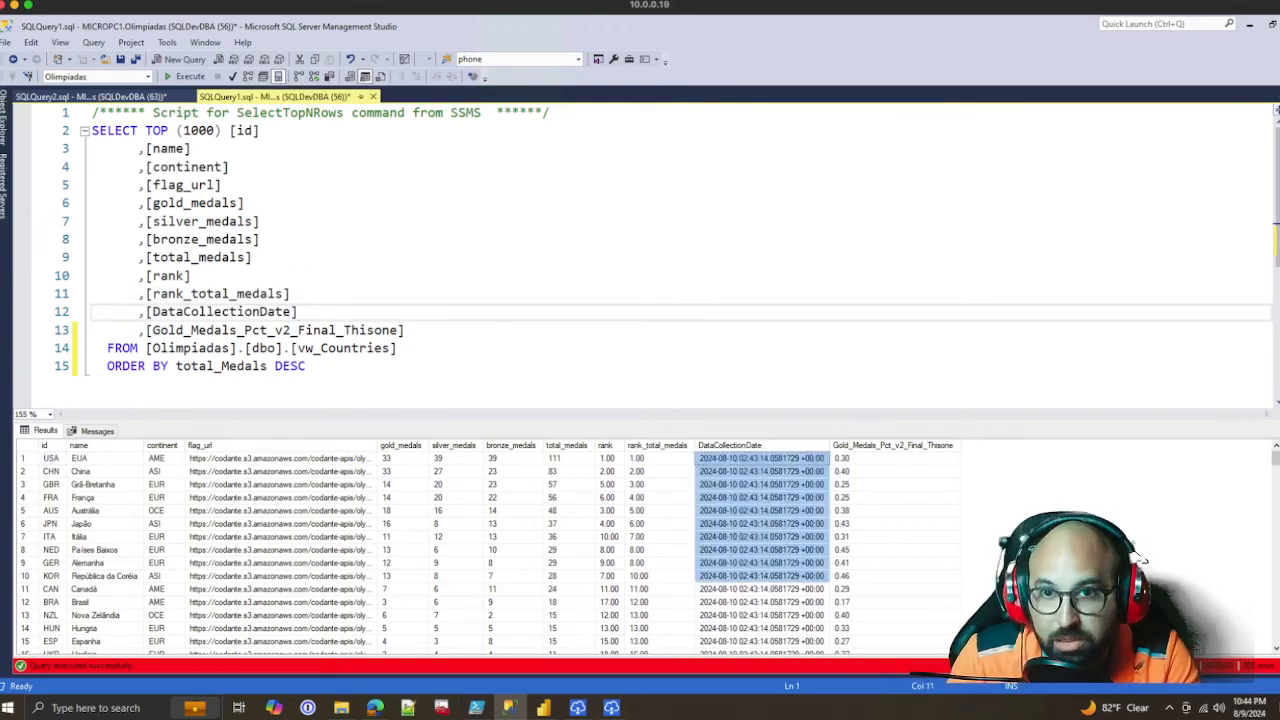
click(760, 497)
drag(760, 458, 760, 549)
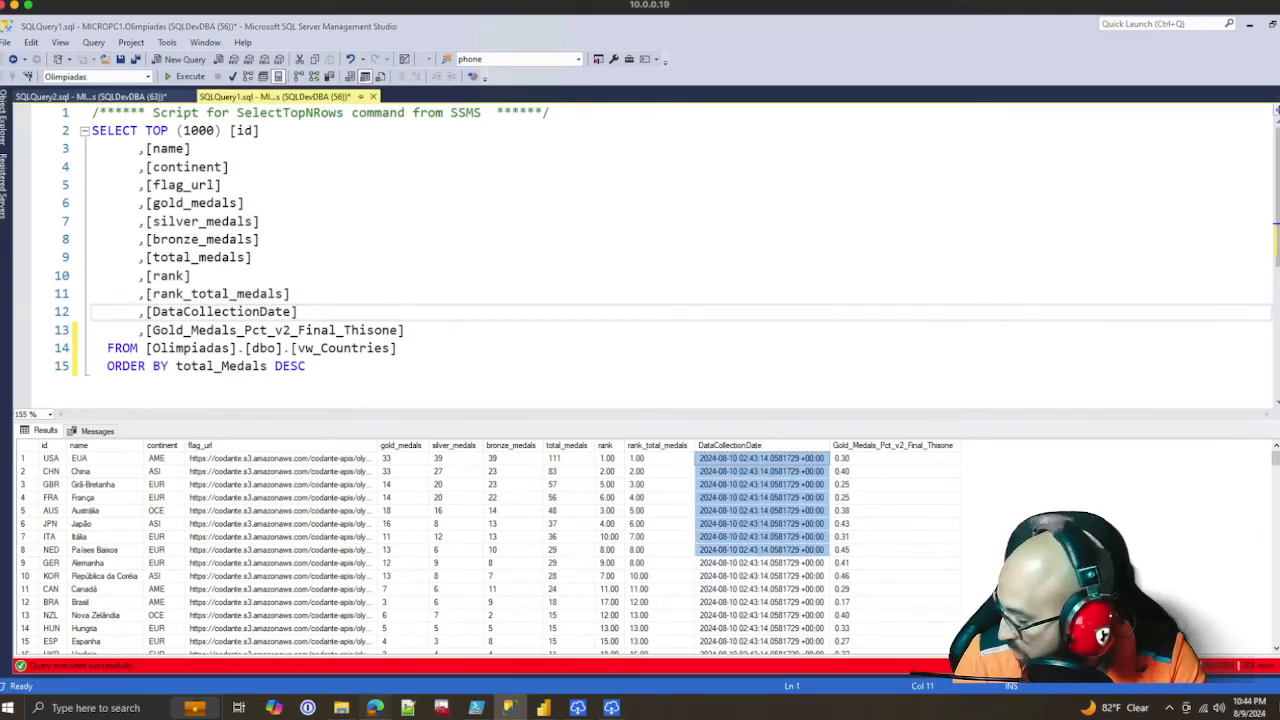
Switch to the Power BI service in Edge and refresh the Olimpiadas_Test_Swap semantic model in the Analisis de Datos - Puerto Rico workspace
click(374, 707)
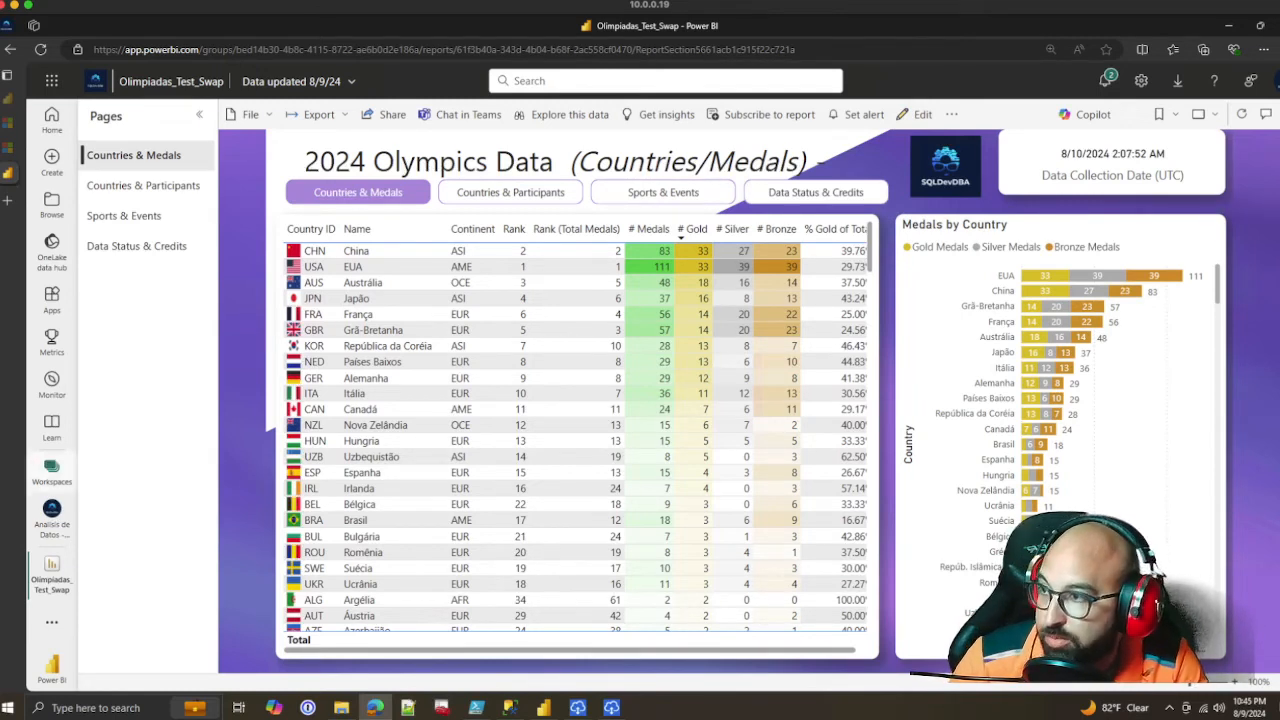
click(52, 466)
click(190, 330)
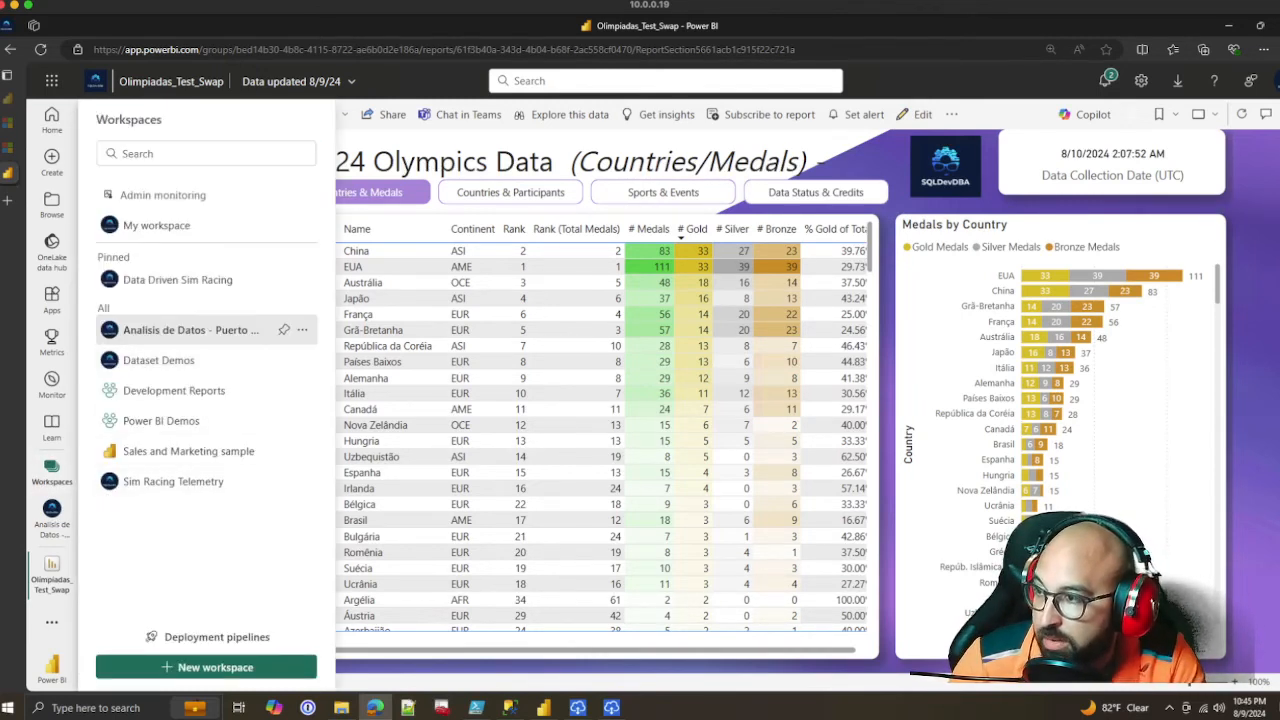
scroll(300, 440, down, 3)
scroll(250, 480, up, 1)
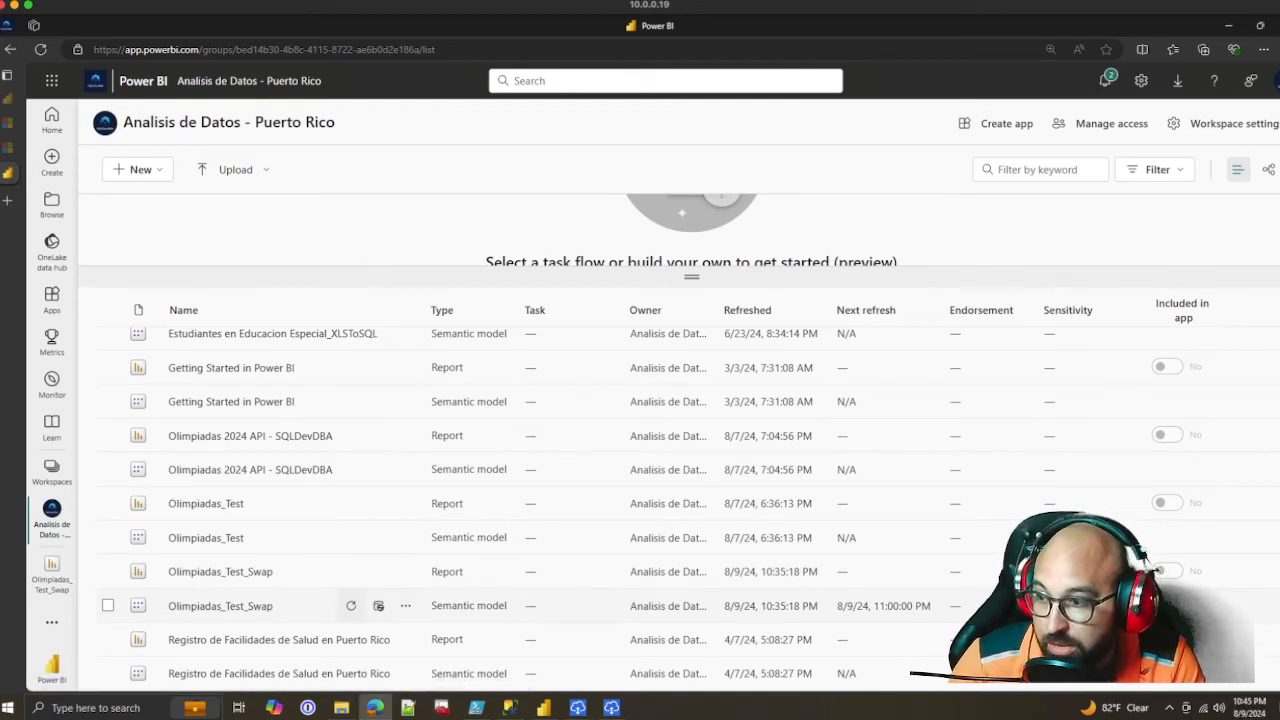
click(351, 606)
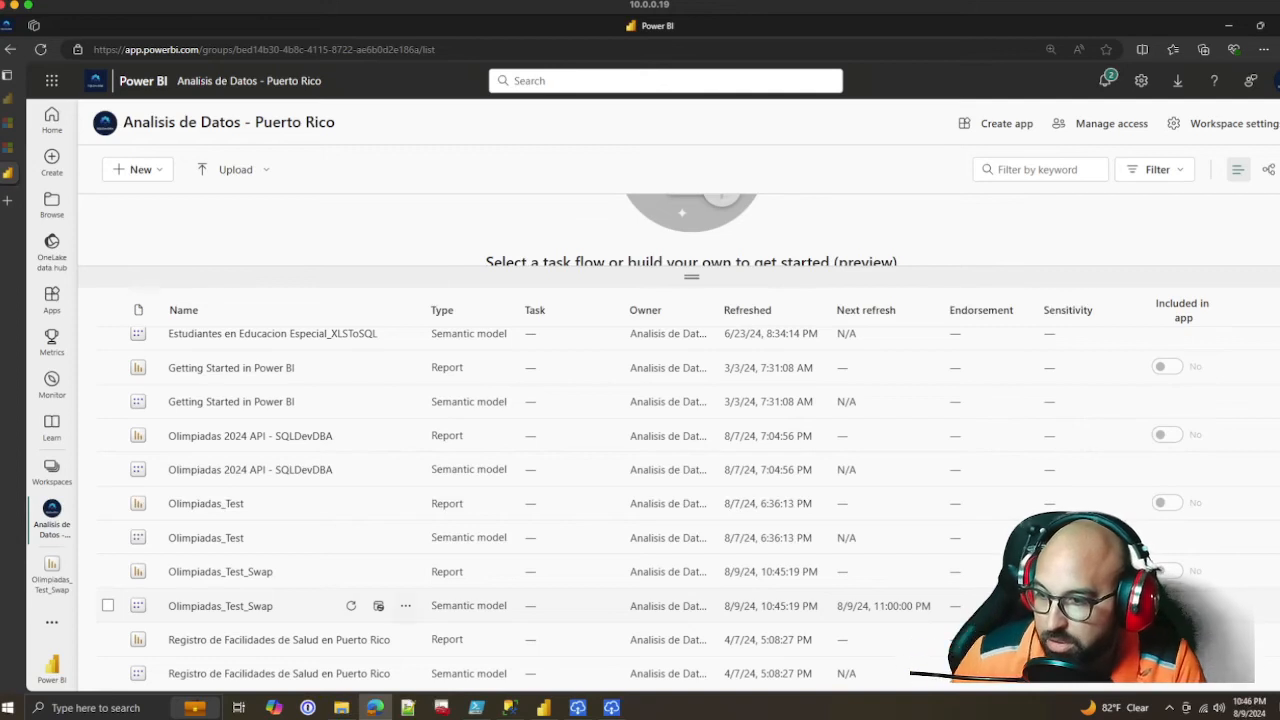
Check the semantic model's next scheduled refresh, then open the Olimpiadas_Test_Swap report and refresh its visuals
drag(932, 606, 853, 606)
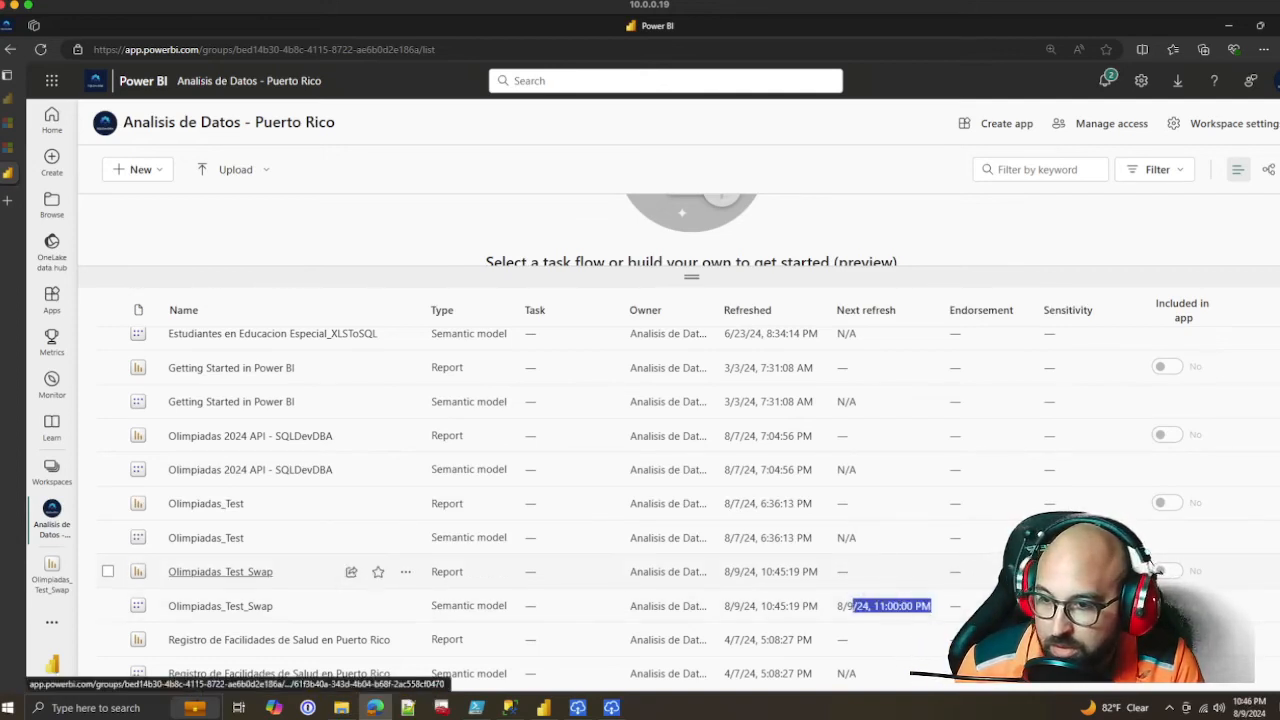
click(298, 574)
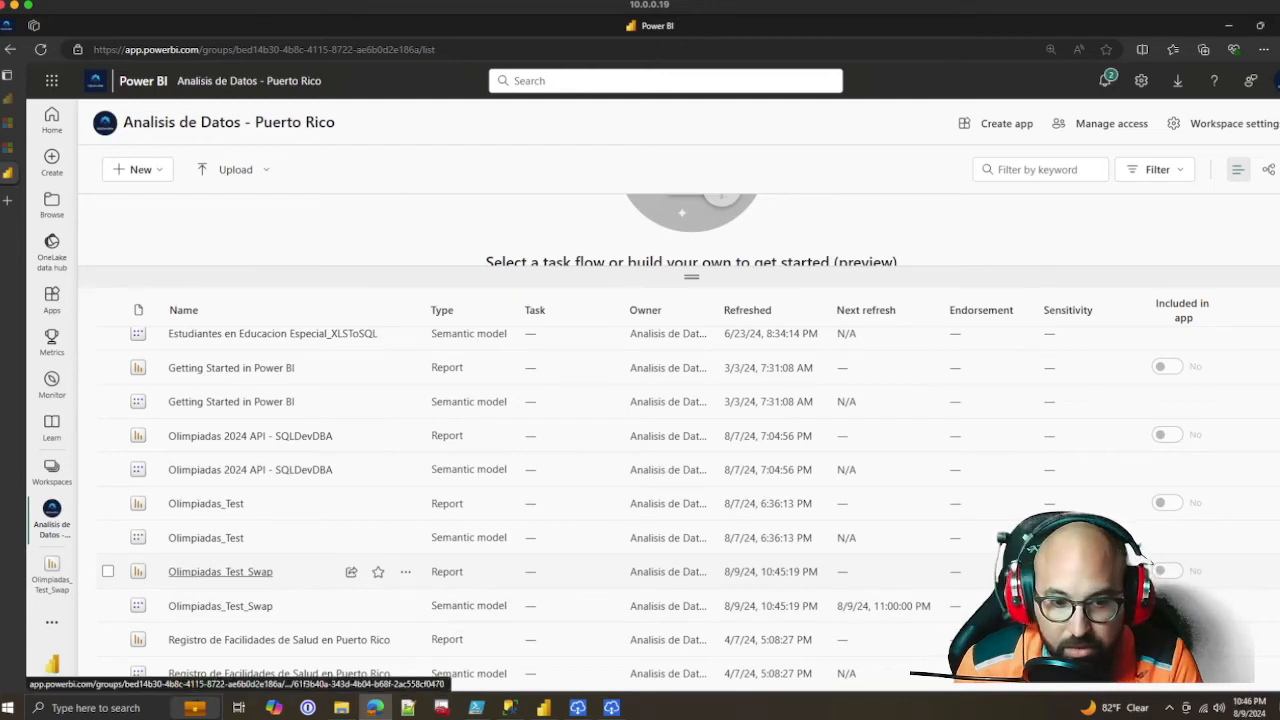
click(220, 571)
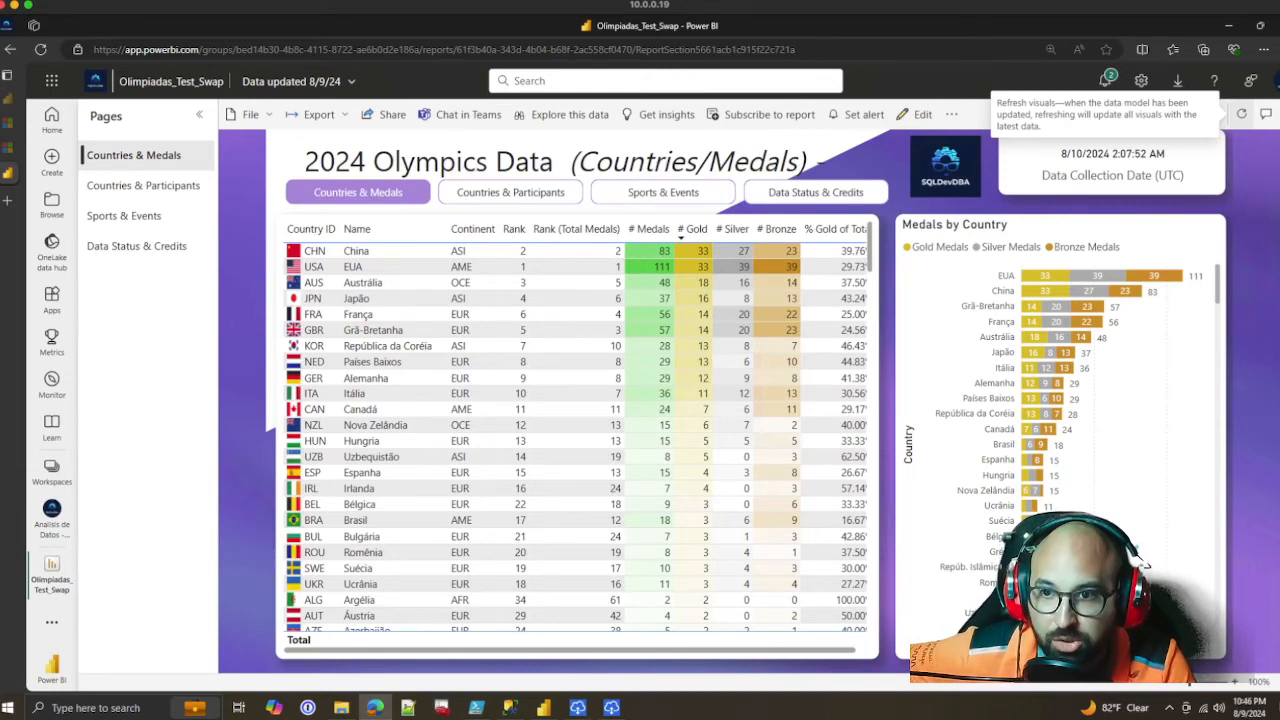
click(1241, 114)
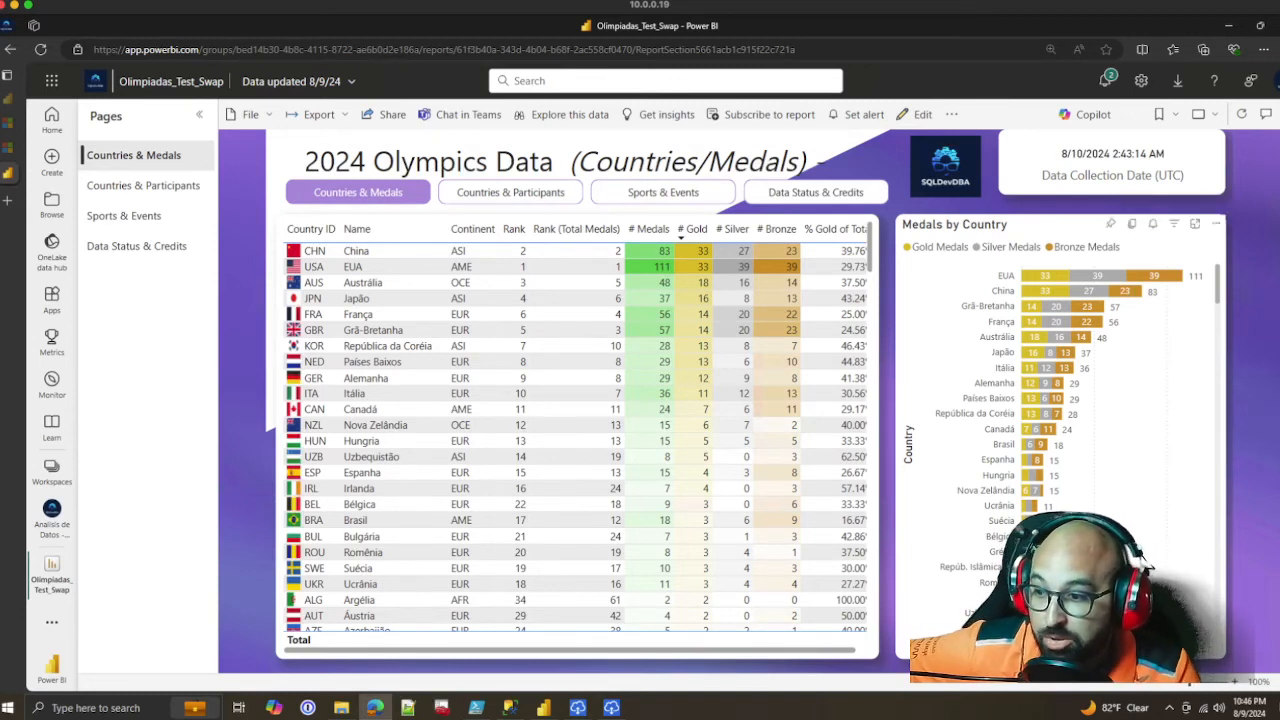
mouse_move(476, 707)
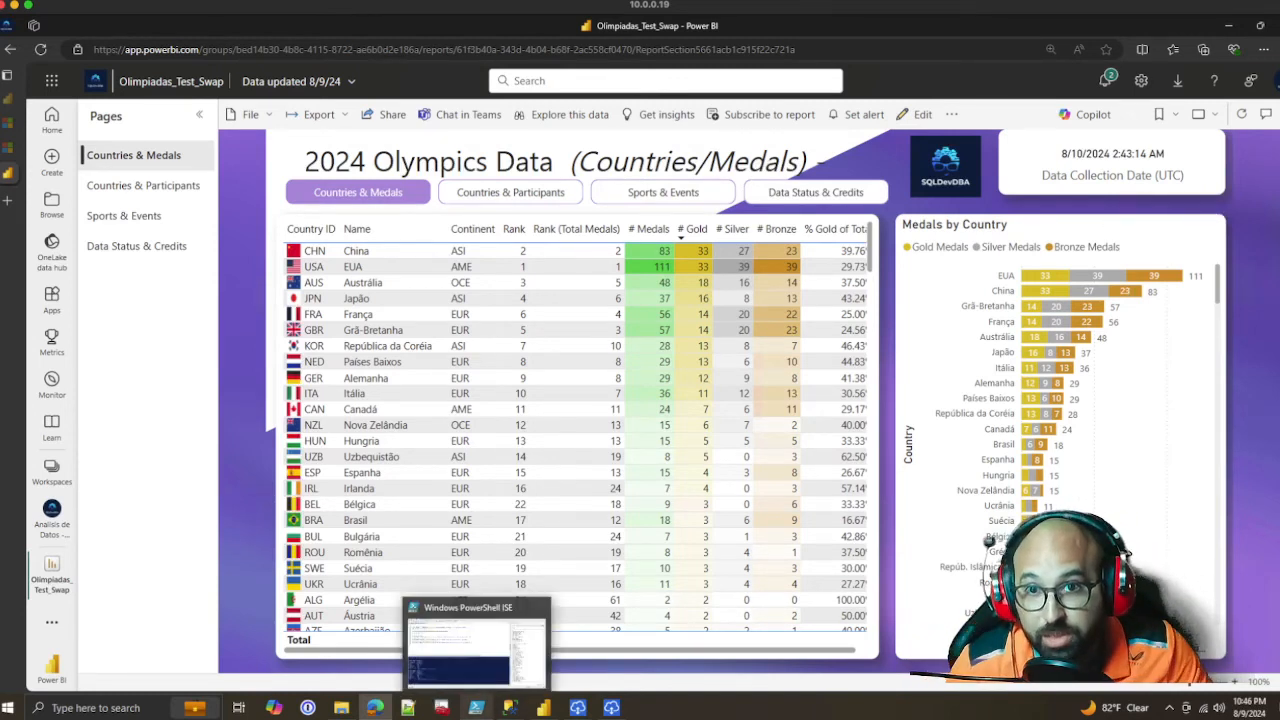